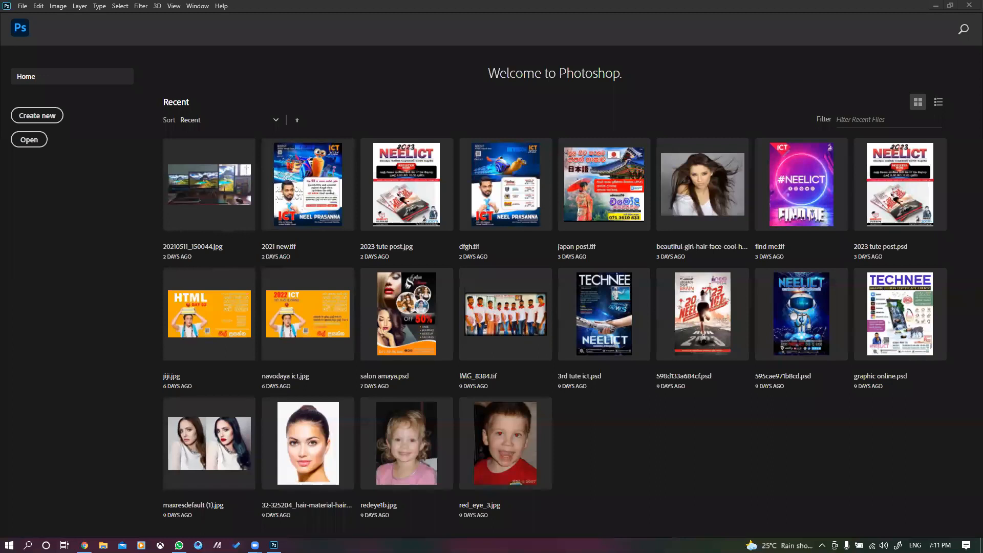
left_click(9, 545)
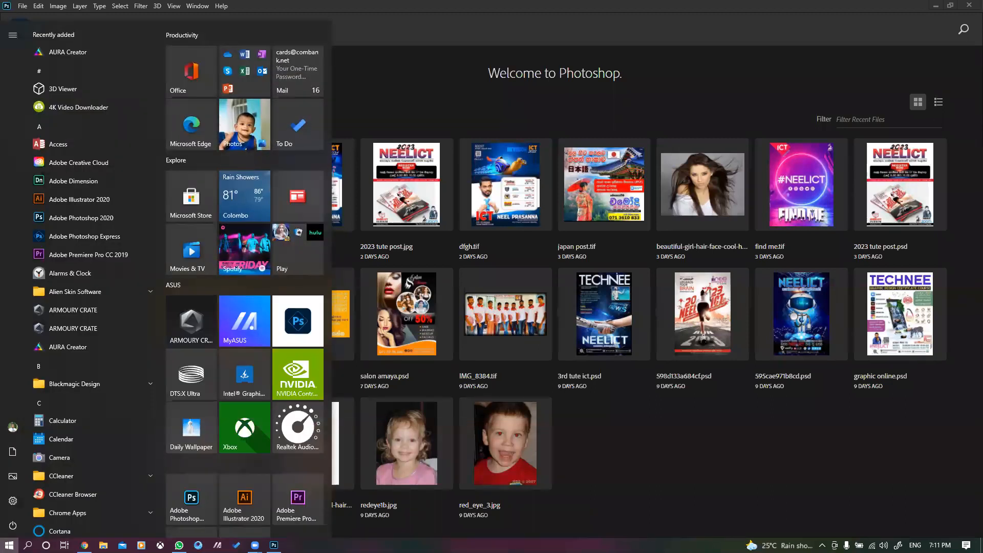
scroll(223, 422, "down", 3)
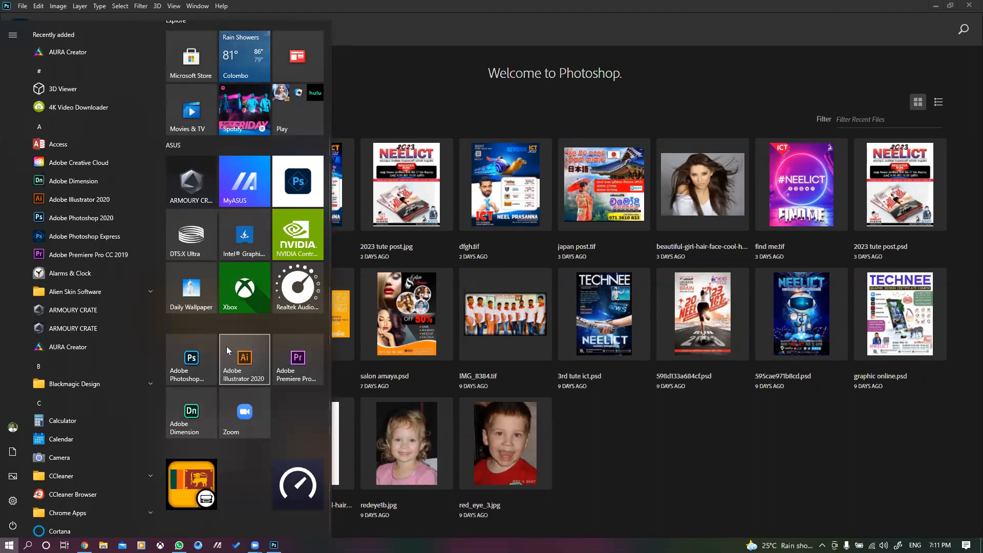
key("Escape")
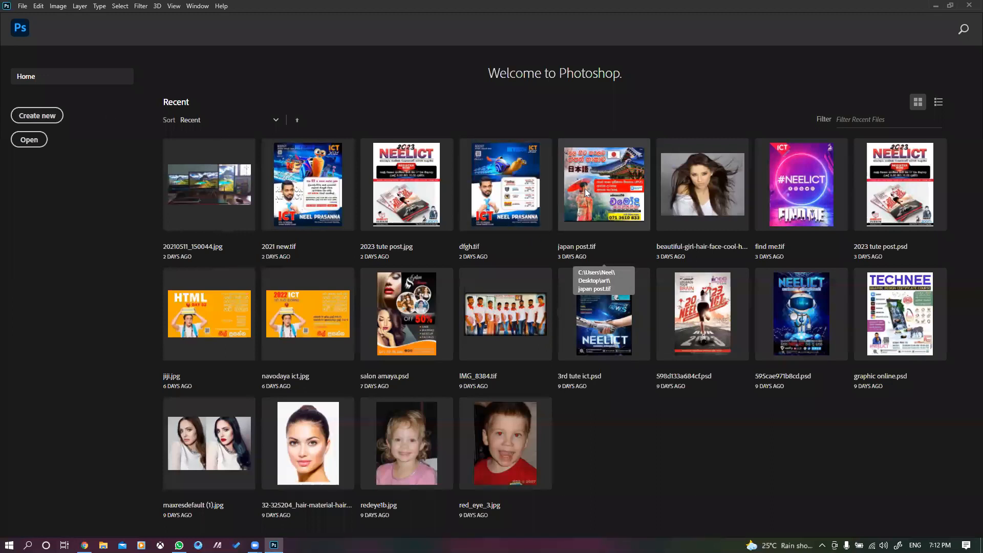
Step: Open the recent file japan post.tif to view its design, and close it again
left_click(614, 180)
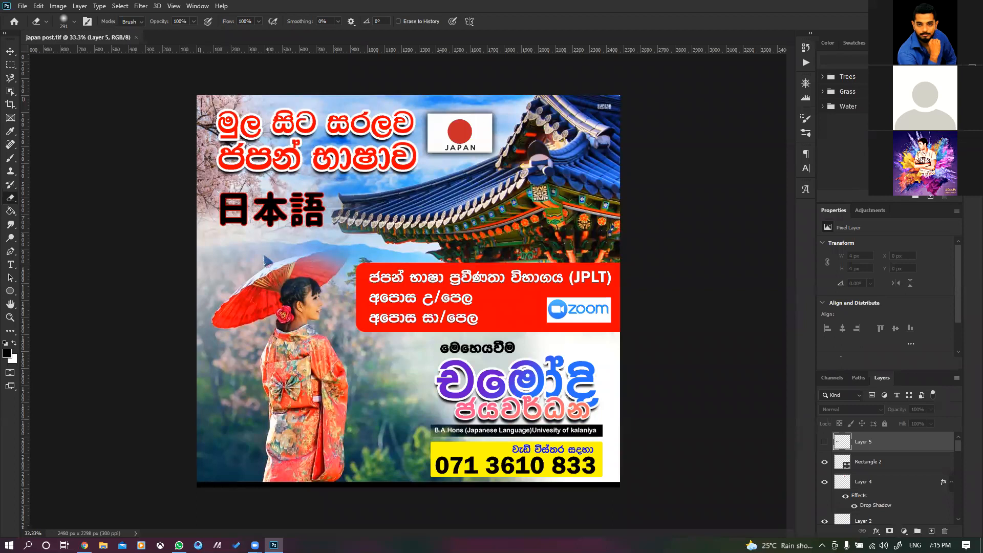
left_click(134, 38)
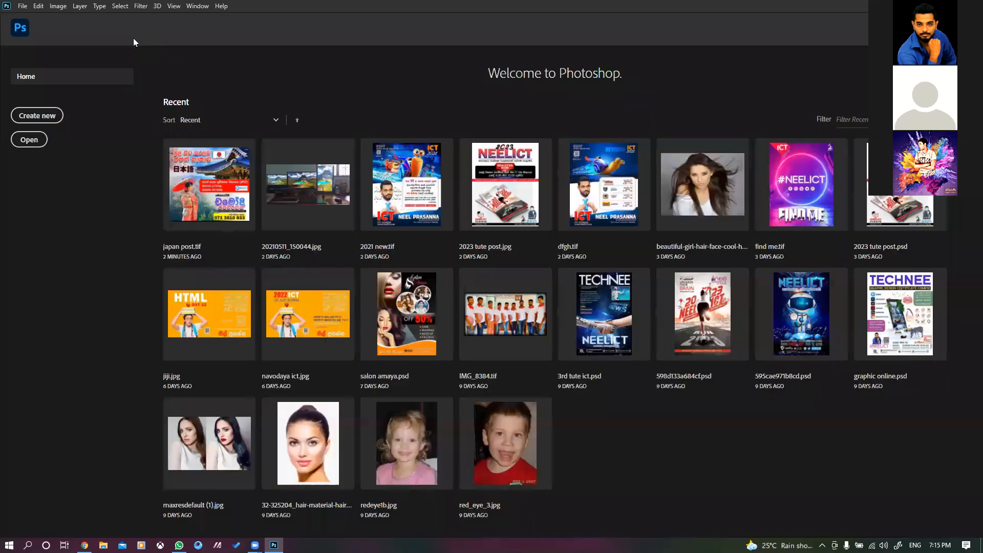
Step: Create a new A4 document of 210 x 297 mm at 150 pixels/inch and activate the Move tool
left_click(46, 118)
left_click(358, 202)
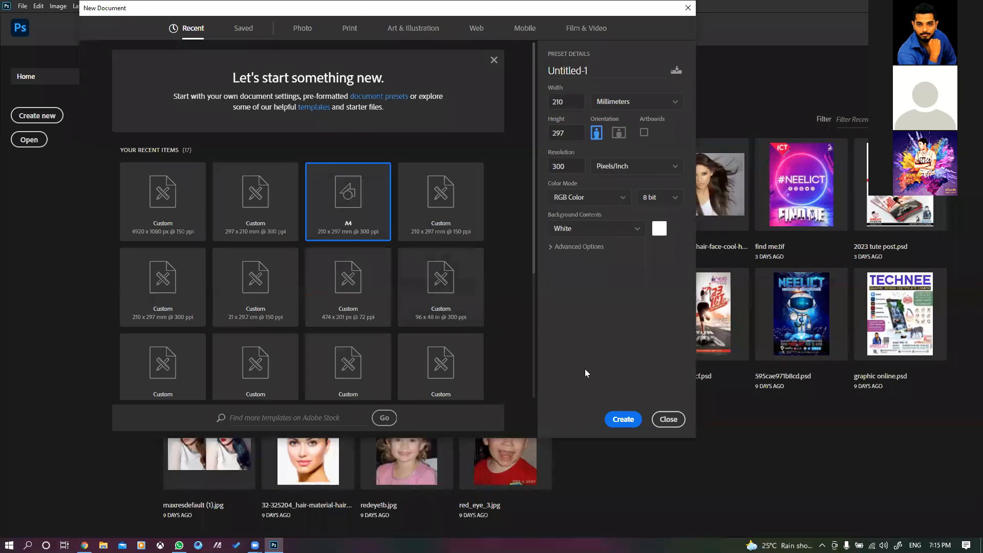
left_click(553, 166)
type("150")
key("Return")
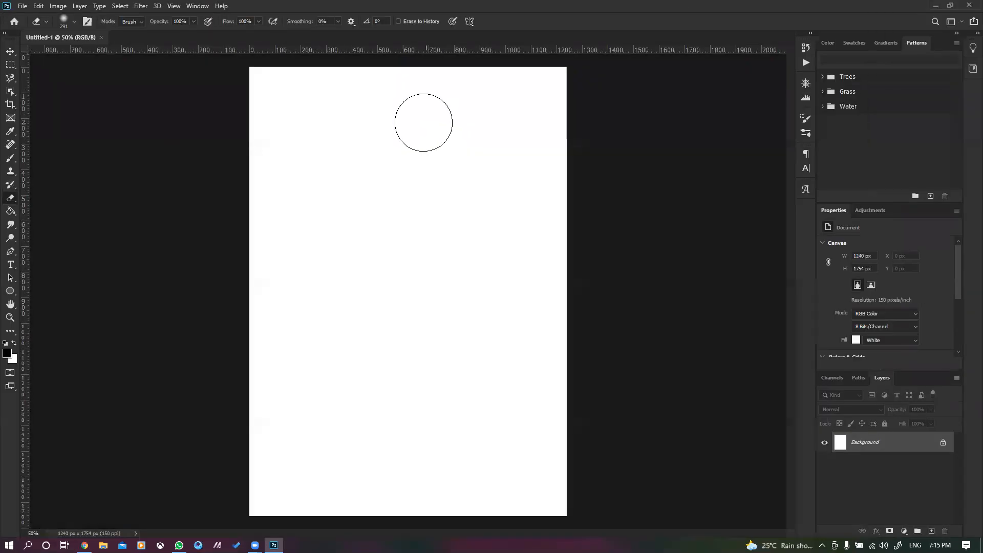
left_click(11, 51)
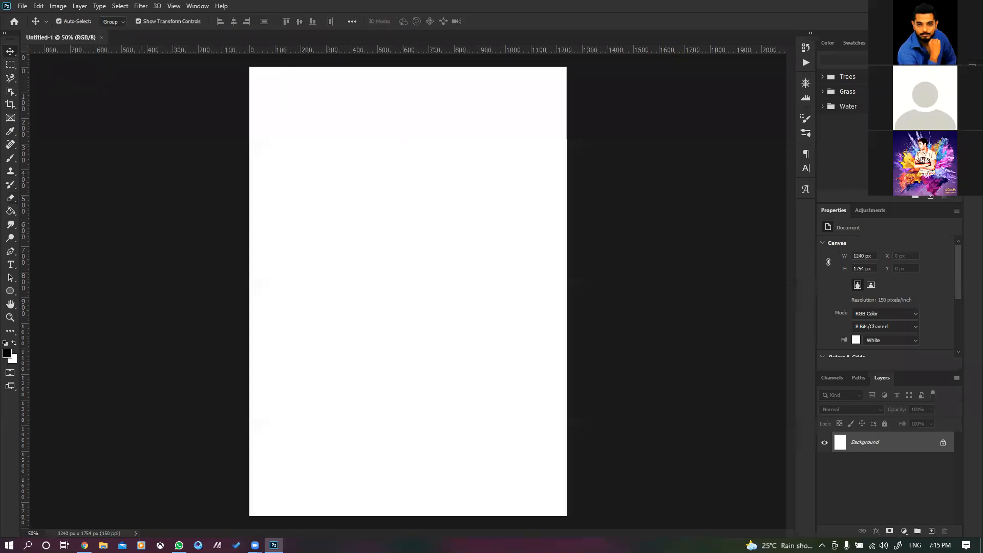
Step: Switch to Chrome, search Google for "wallpaper" and show the image results
mouse_move(85, 545)
left_click(84, 504)
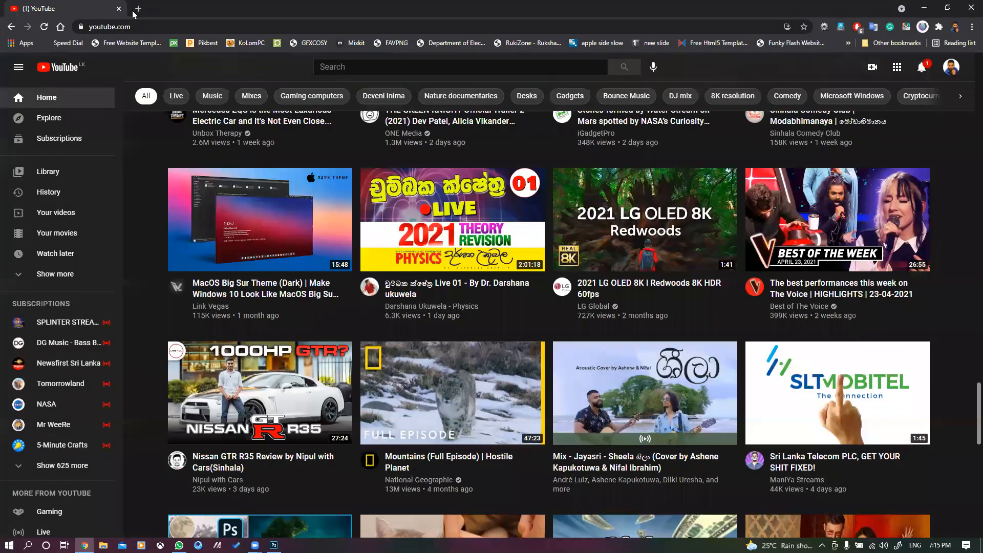
left_click(136, 10)
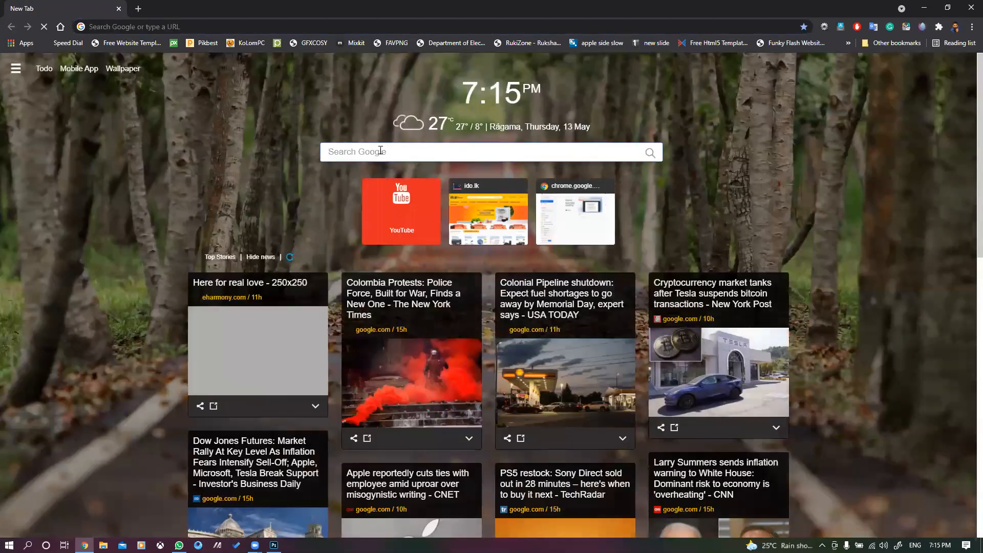
type("wallpeper")
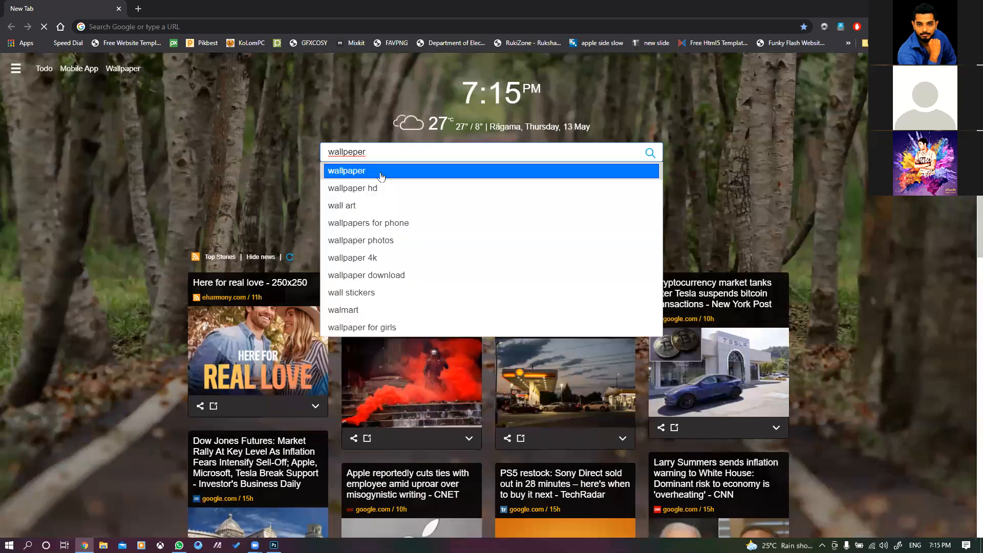
left_click(380, 172)
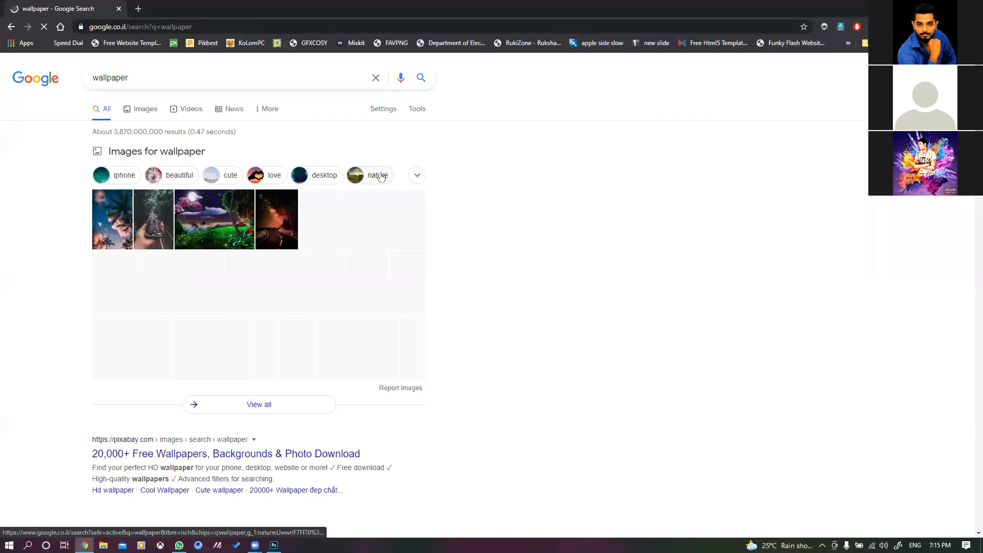
left_click(142, 109)
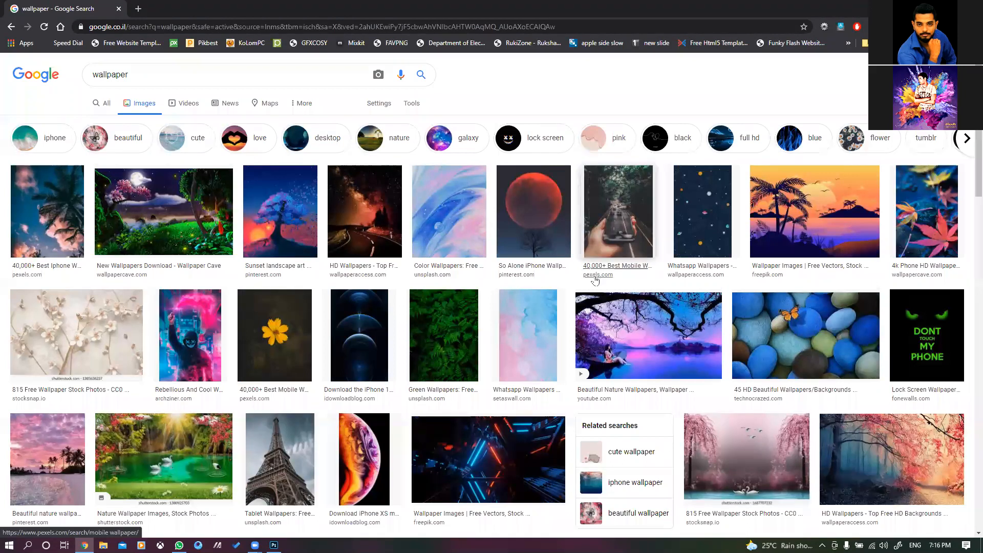
Step: Browse the wallpaper image results for a landscape picture to use in the document
scroll(596, 279, "down", 6)
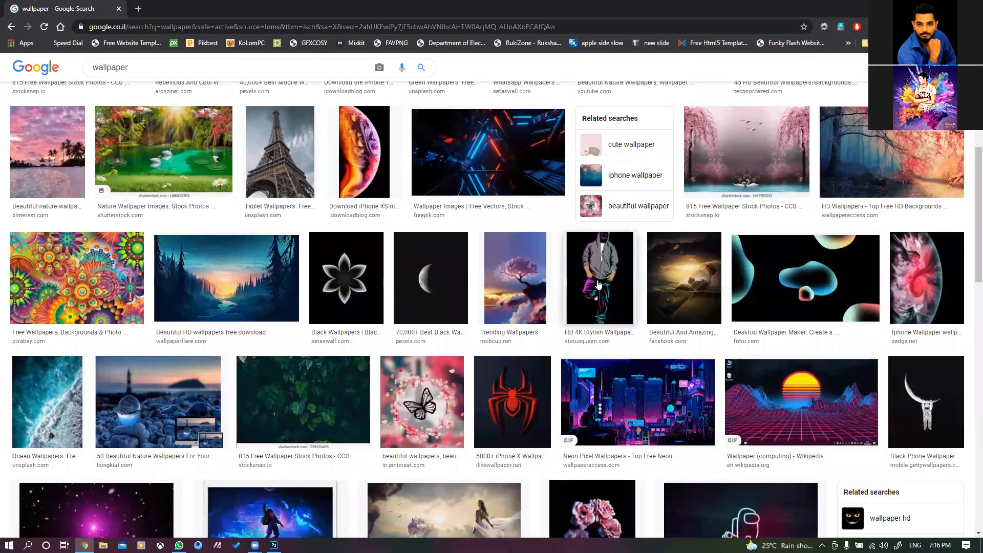
scroll(600, 284, "down", 5)
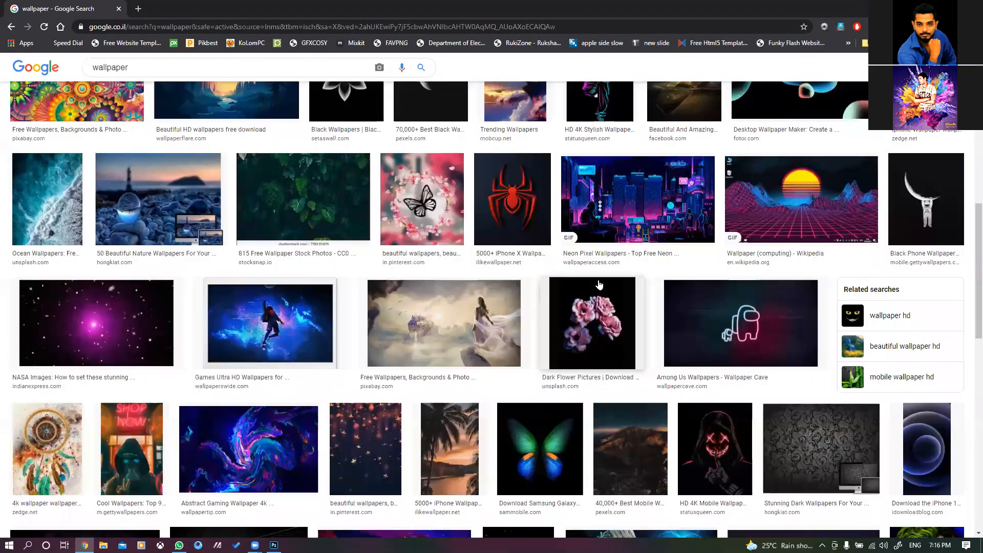
scroll(418, 266, "down", 4)
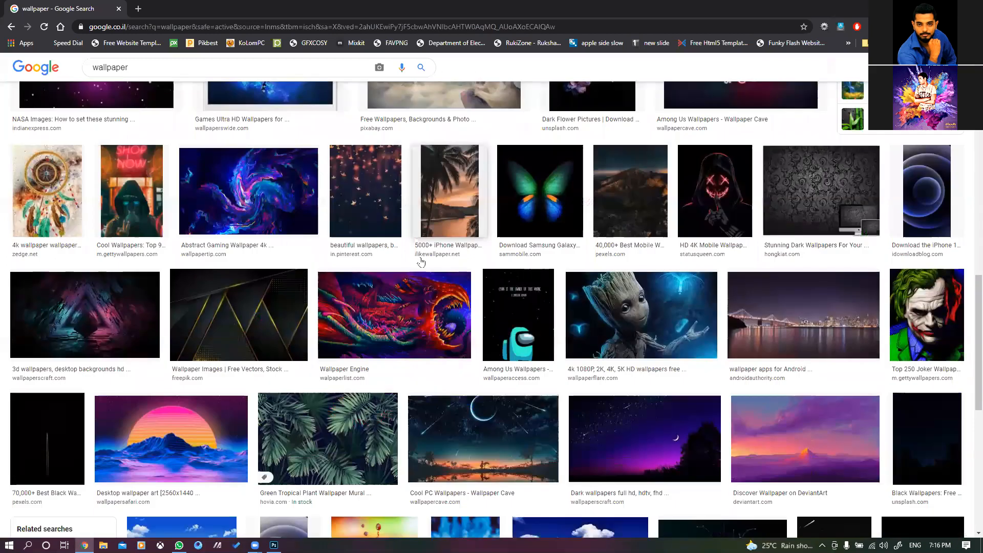
scroll(412, 245, "down", 4)
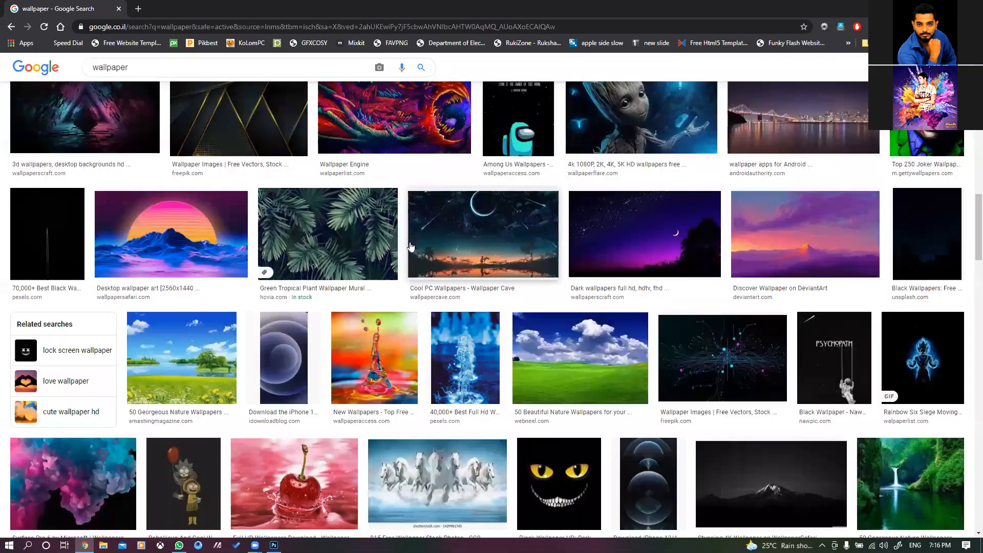
scroll(410, 247, "down", 3)
scroll(408, 248, "down", 5)
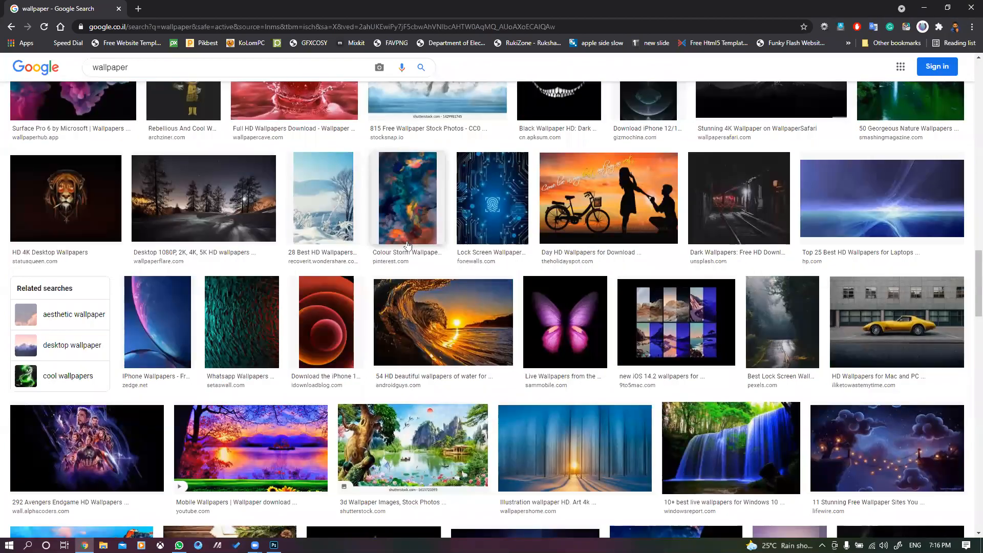
scroll(408, 246, "down", 8)
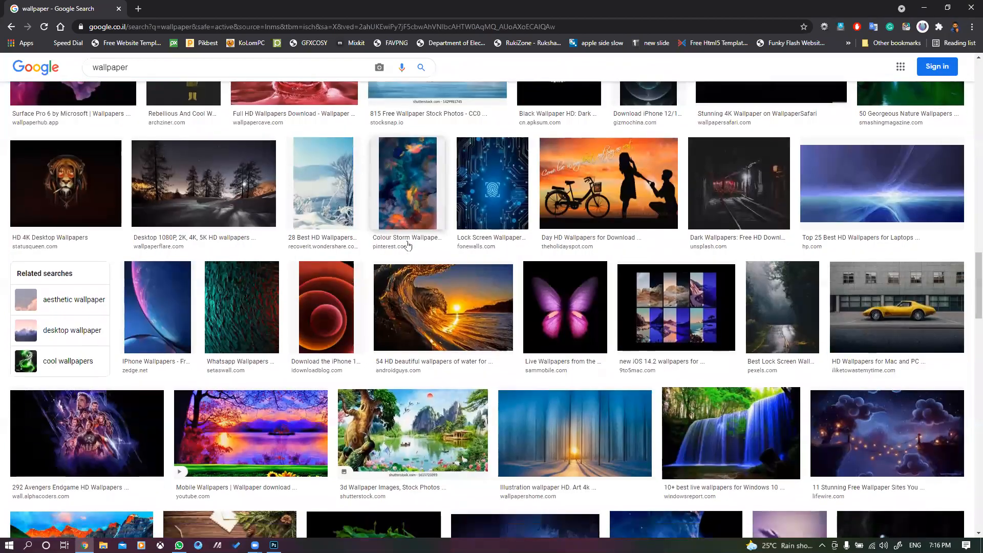
scroll(405, 247, "down", 3)
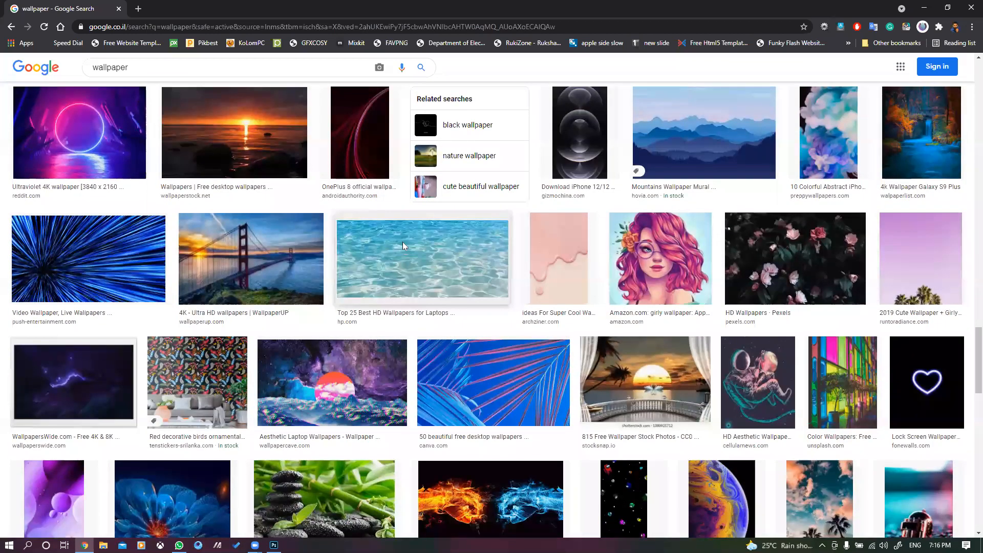
scroll(401, 246, "down", 5)
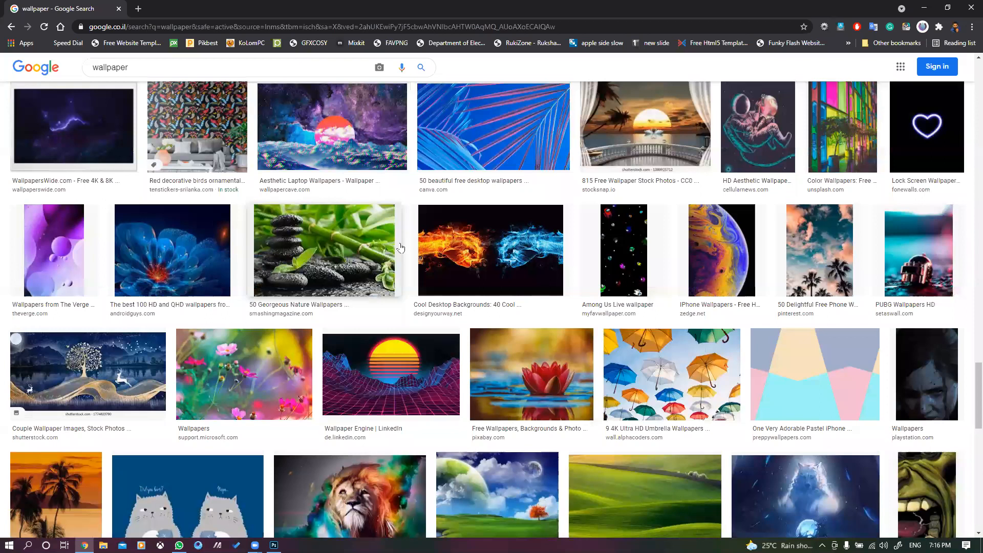
scroll(401, 247, "down", 6)
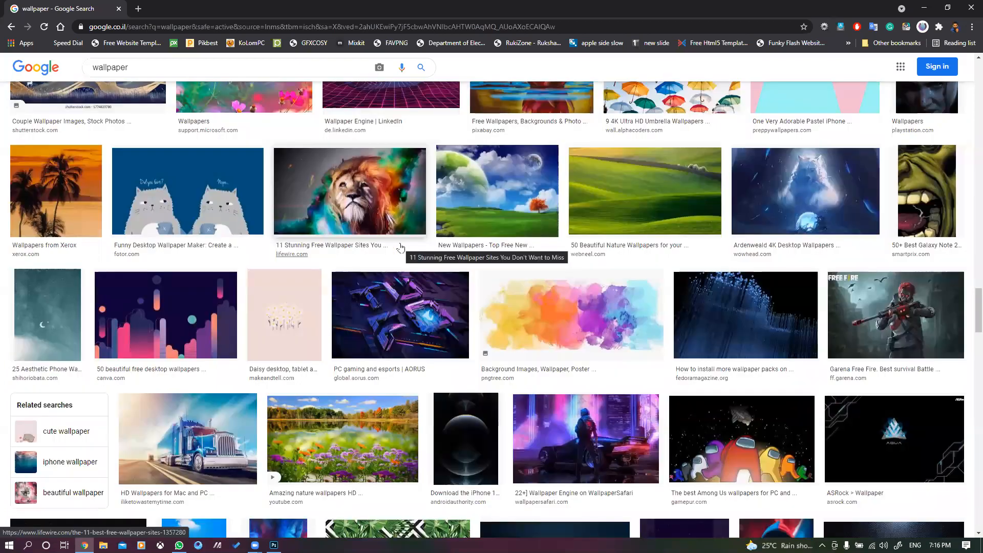
scroll(400, 248, "down", 5)
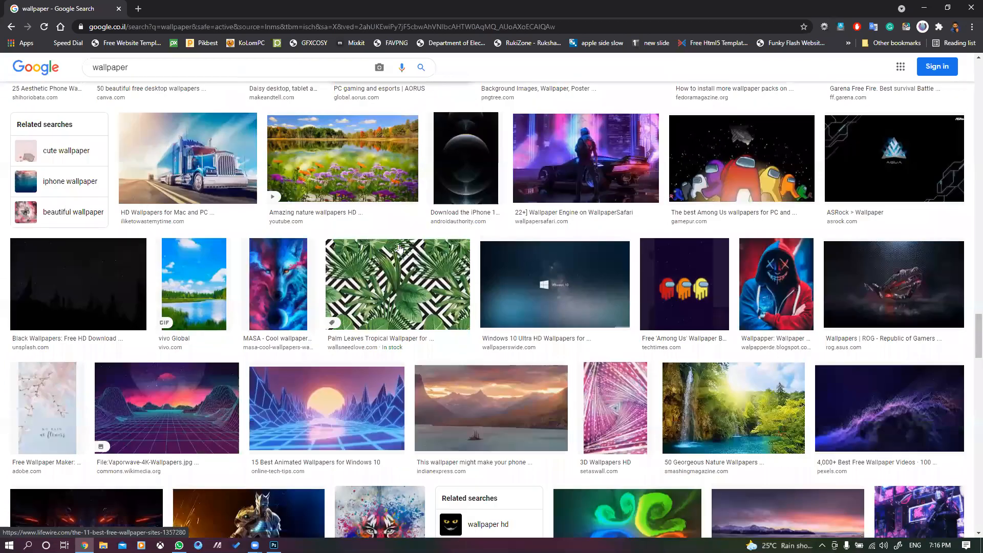
scroll(401, 248, "down", 2)
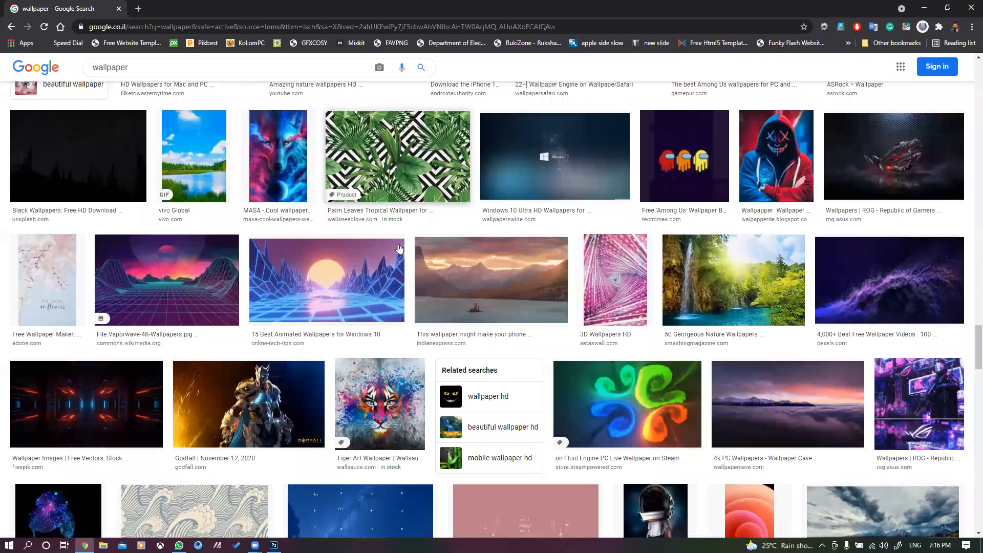
scroll(488, 232, "down", 1)
Step: Open the preview of the sunset mountain lake wallpaper, copy the image and return to Photoshop
left_click(488, 231)
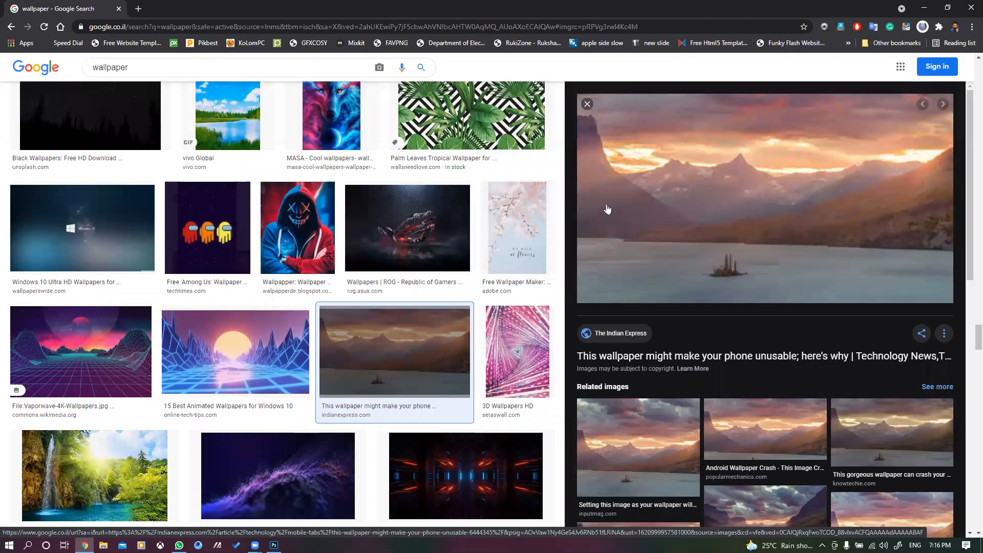
right_click(882, 283)
left_click(938, 6)
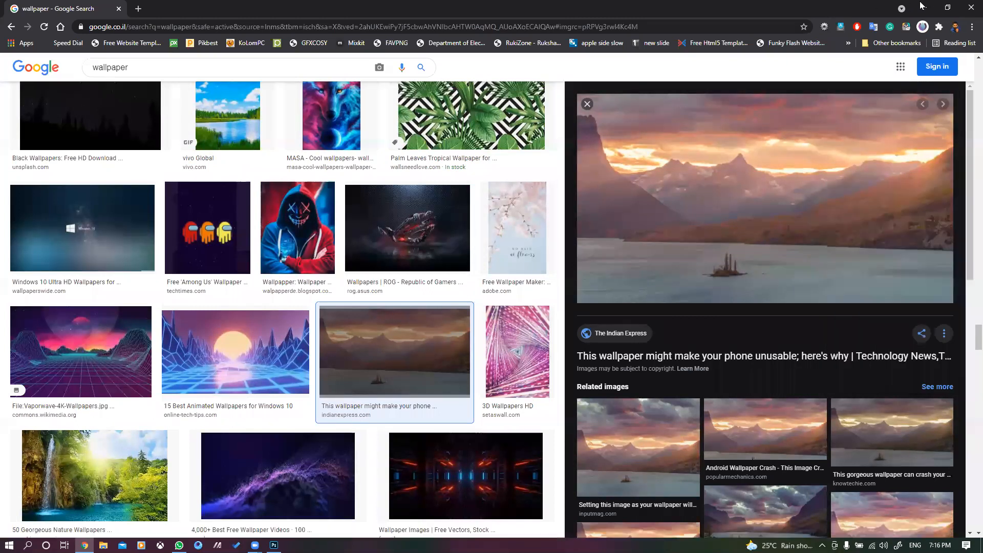
left_click(924, 8)
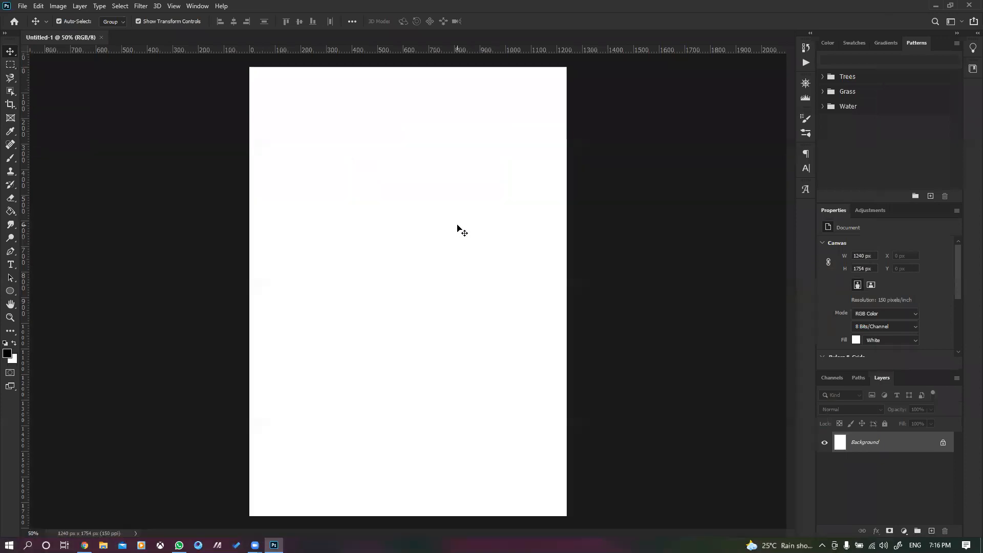
Step: Rotate the blank canvas 90° clockwise to landscape orientation
left_click(57, 5)
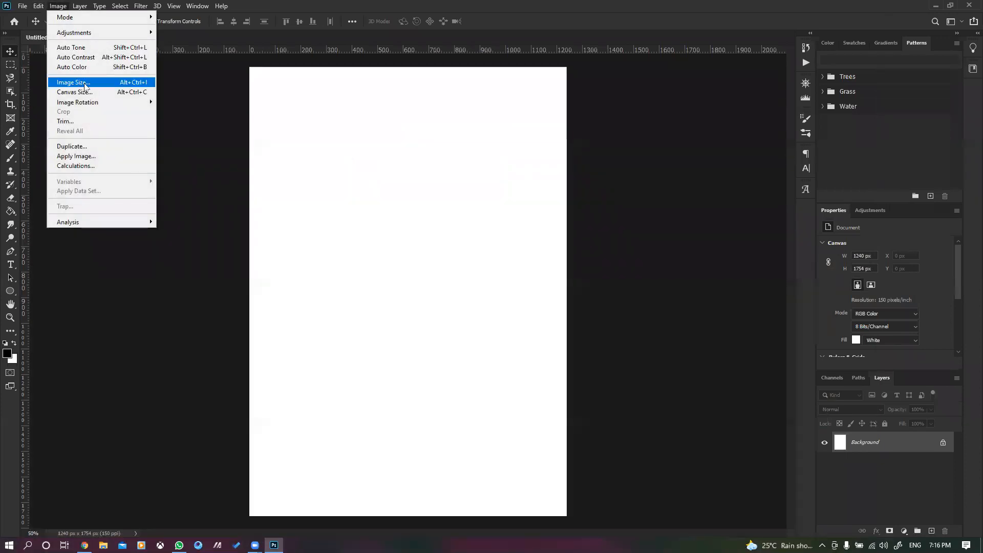
mouse_move(93, 102)
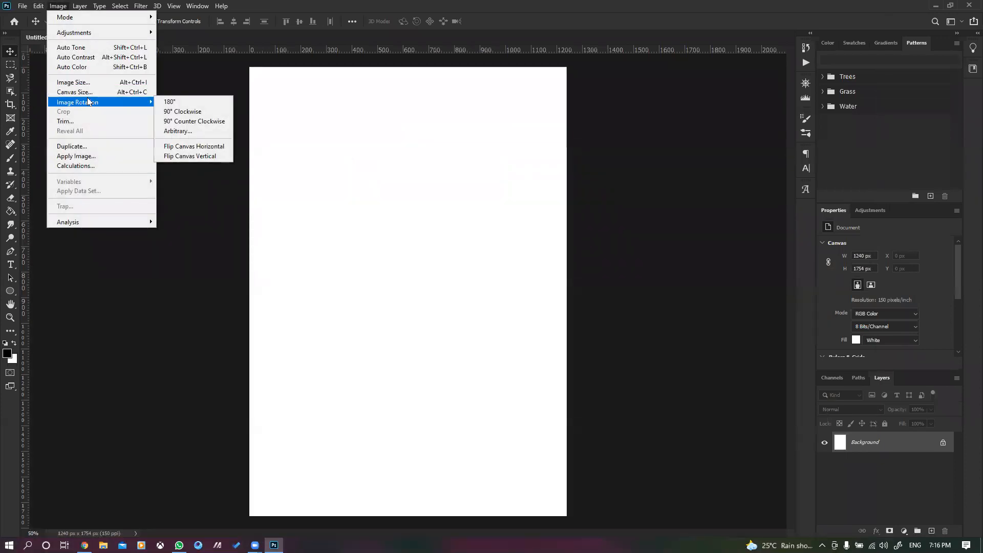
left_click(208, 115)
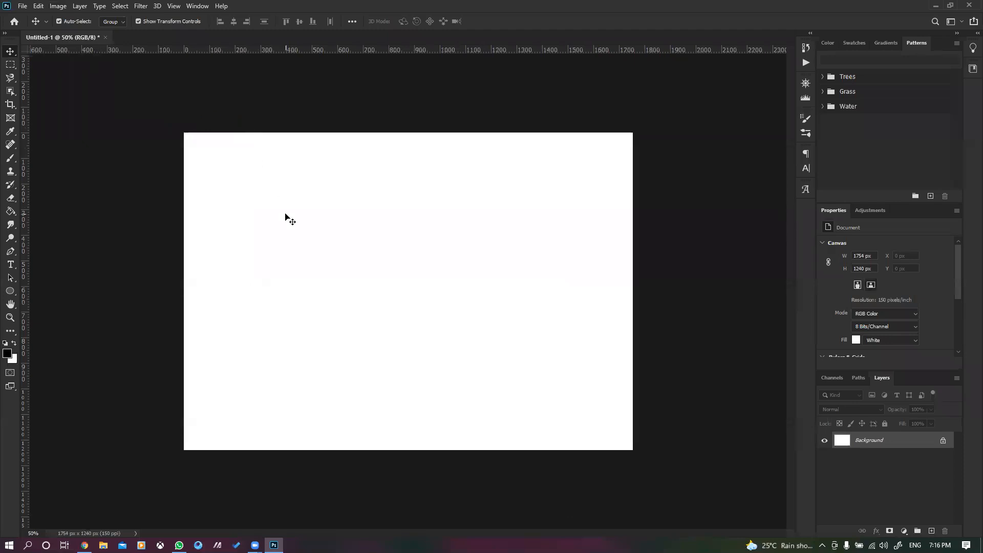
Step: Paste the copied landscape image and enlarge it to about 2248 x 1250 px, positioned to cover the whole canvas
key("ctrl+v")
left_click_drag(336, 277, 284, 207)
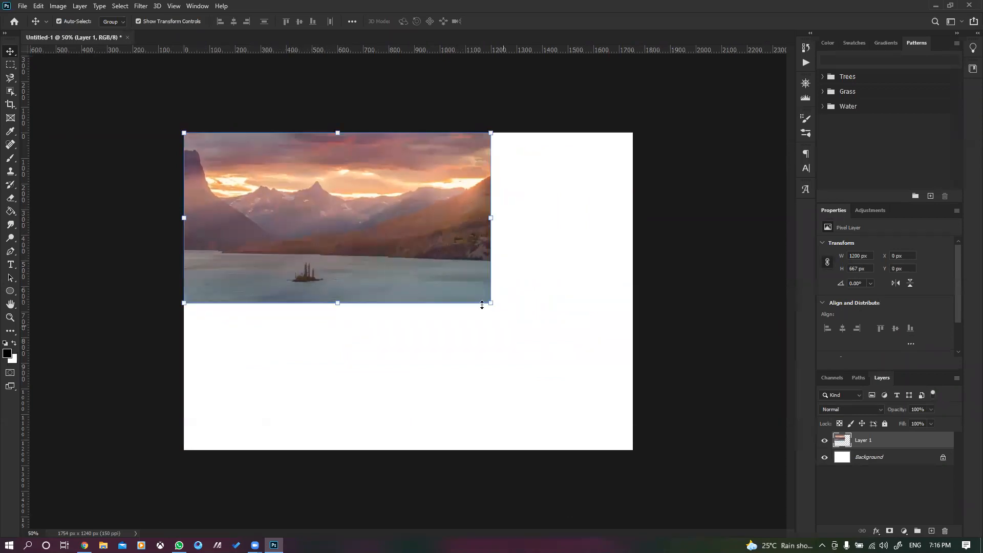
left_click_drag(490, 302, 730, 506)
left_click_drag(509, 364, 465, 361)
key("Return")
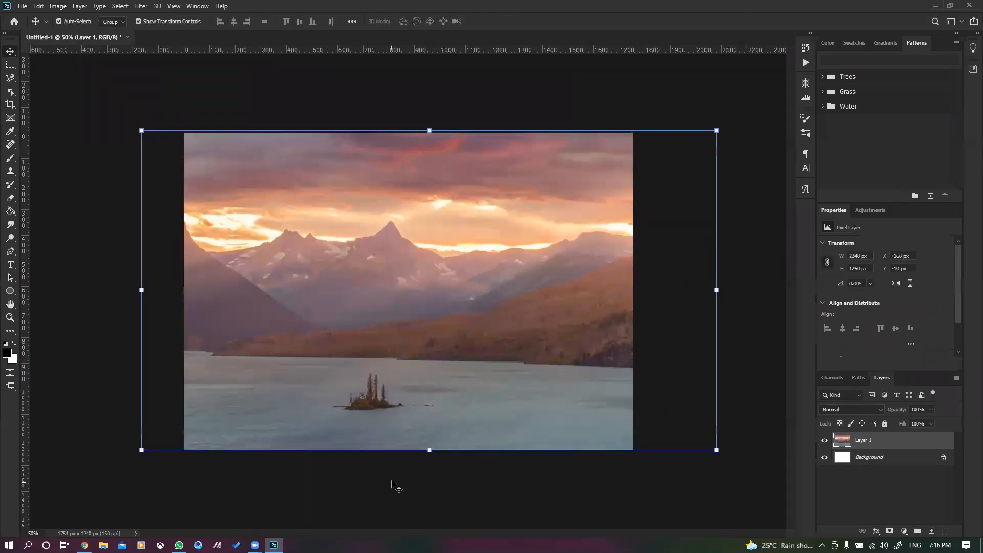
Step: Scale the landscape image down to about 1760 x 979 px, aligned with the canvas's upper edge and spanning its full width
scroll(347, 379, "up", 3)
scroll(347, 382, "down", 2)
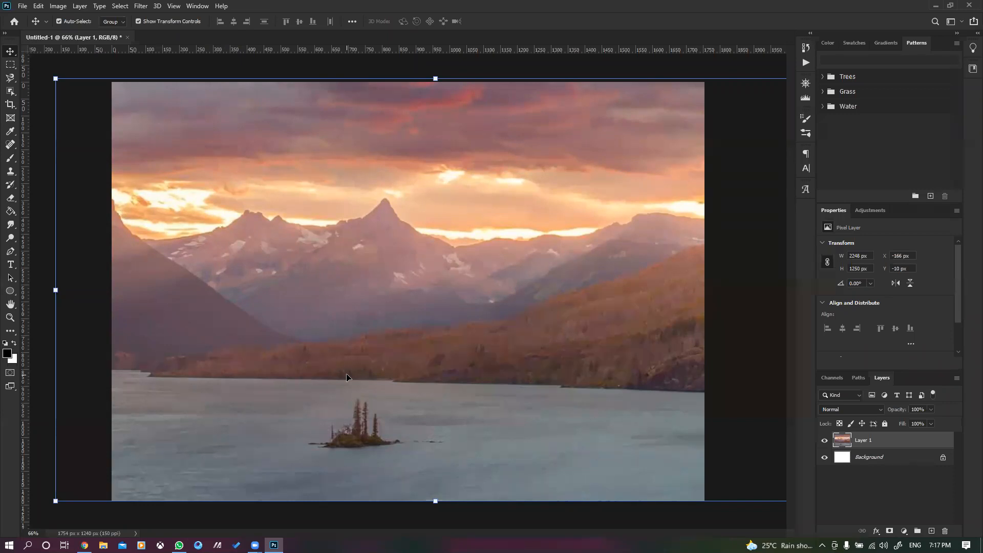
key("ctrl+minus")
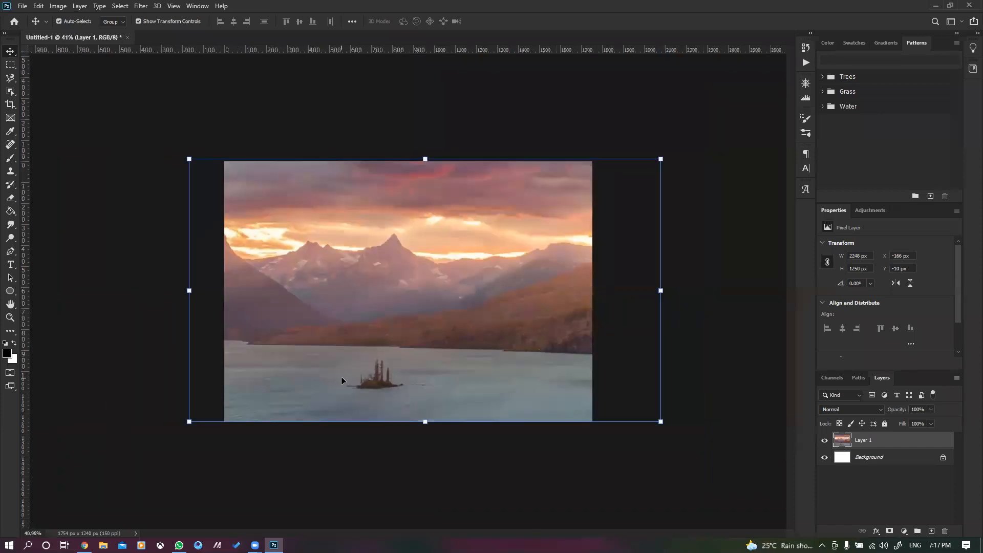
left_click_drag(656, 421, 561, 367)
left_click_drag(425, 279, 460, 280)
left_click_drag(600, 370, 592, 367)
scroll(313, 285, "up", 4)
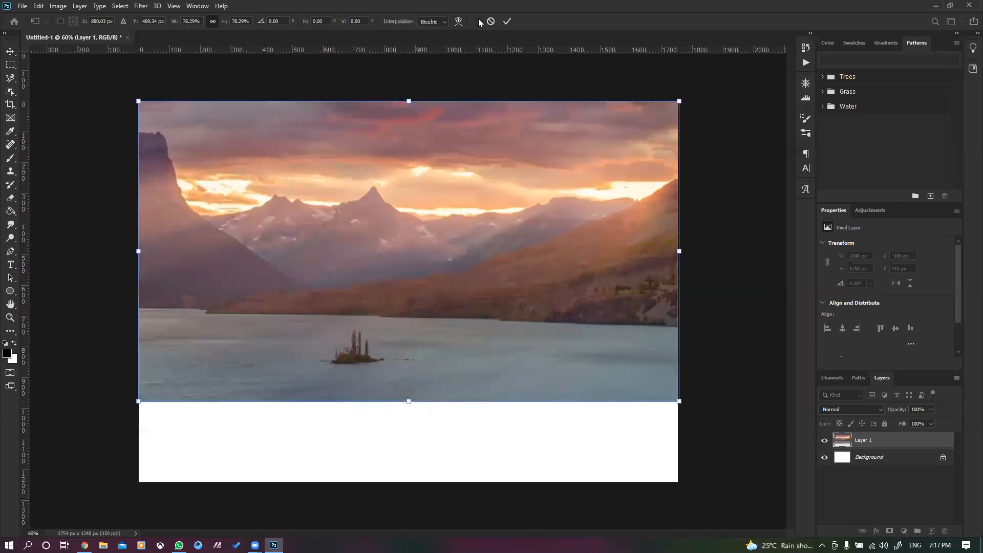
key("Return")
Step: Crop the blank white strip below the image, reducing the canvas to 1754 x 979 px
key("c")
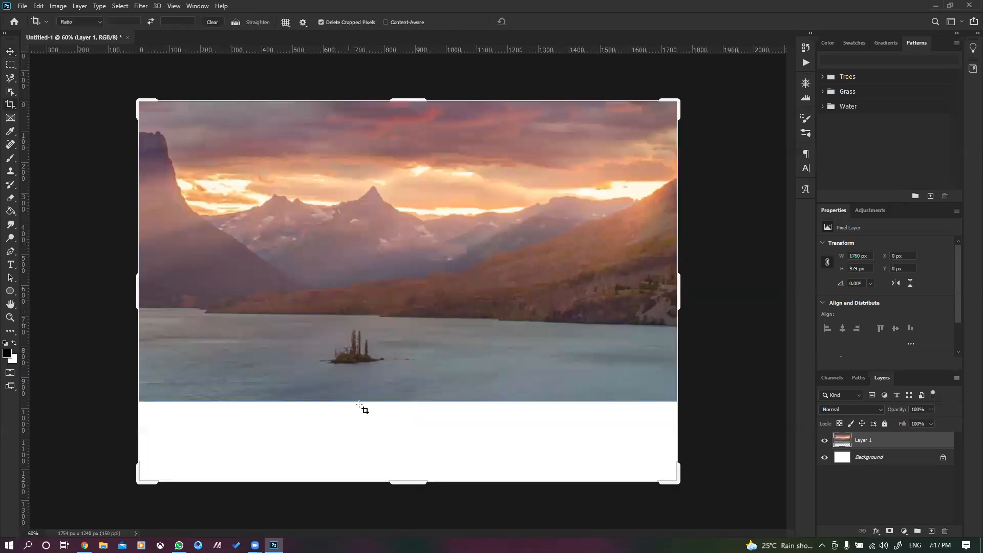
left_click_drag(418, 484, 421, 444)
key("Return")
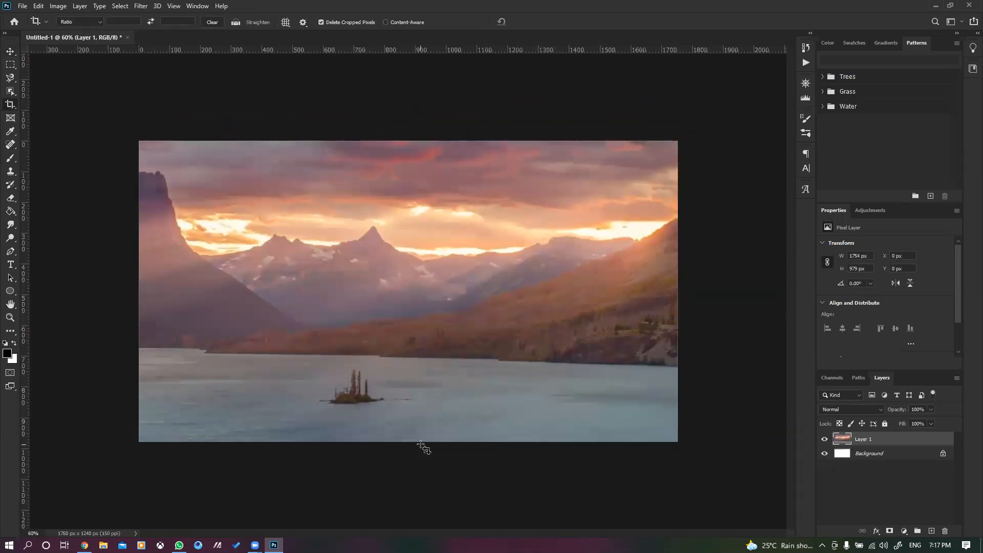
key("v")
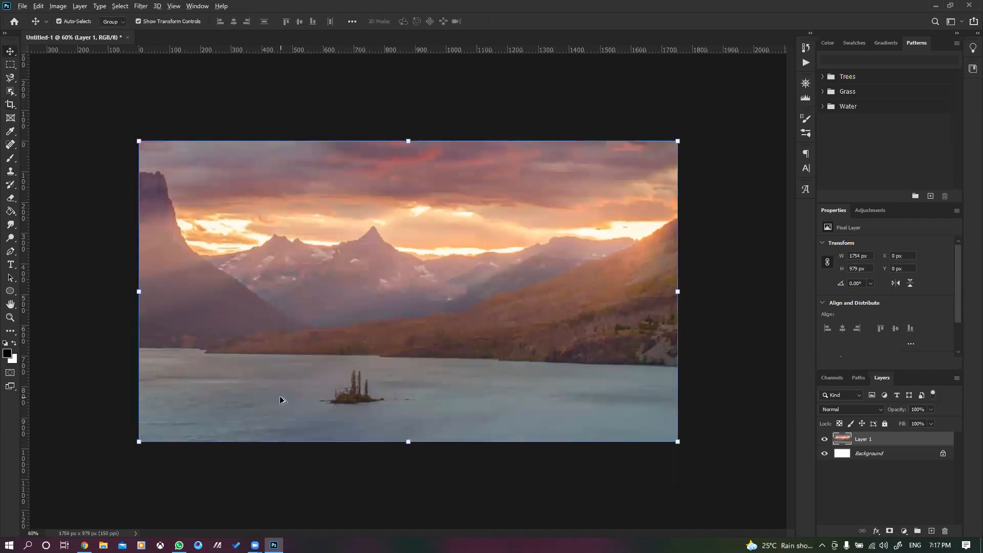
Step: Select the small tree-covered island in the lake, including its thin rocky tail, with a freehand Lasso outline
scroll(281, 397, "up", 4, "alt")
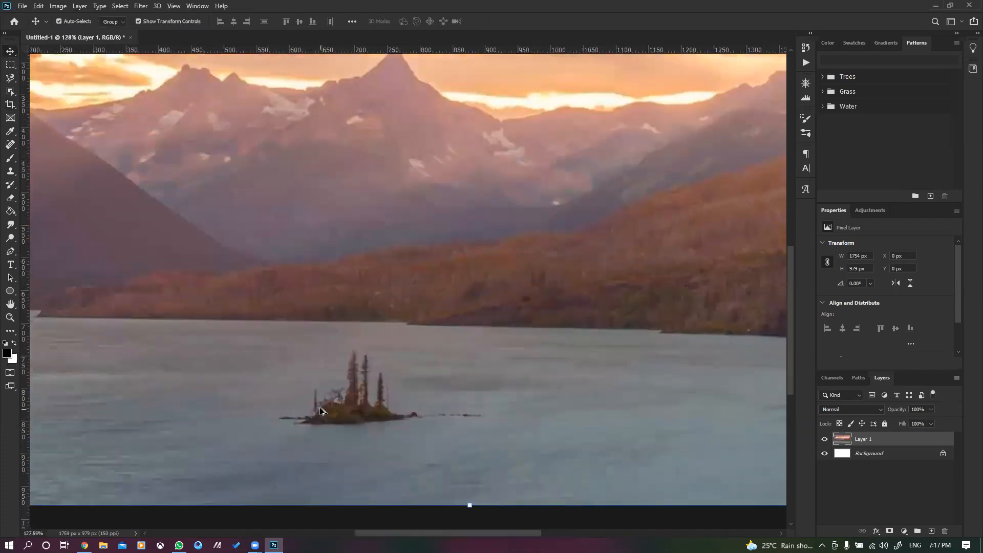
scroll(324, 419, "up", 3, "alt")
scroll(408, 396, "down", 2)
scroll(408, 396, "down", 1, "alt")
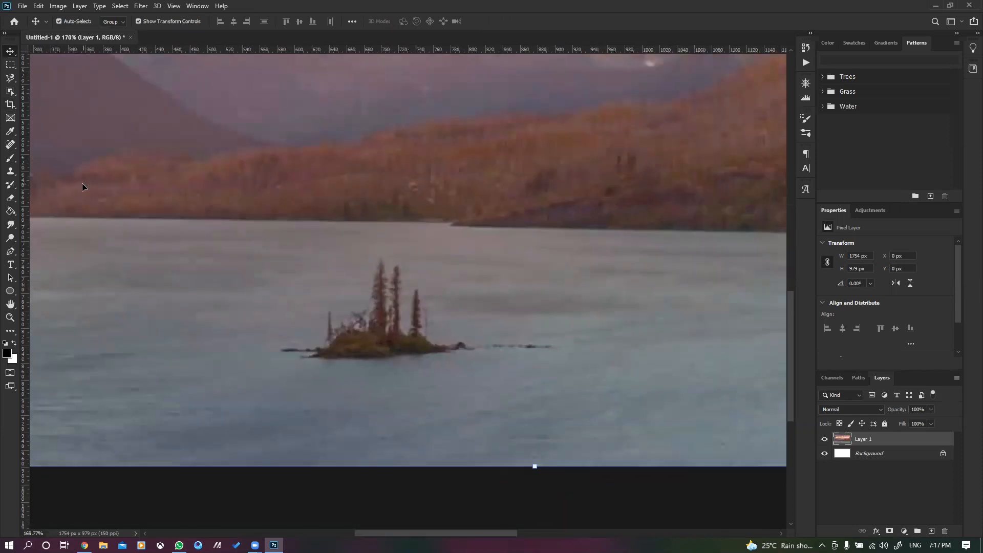
left_click(11, 65)
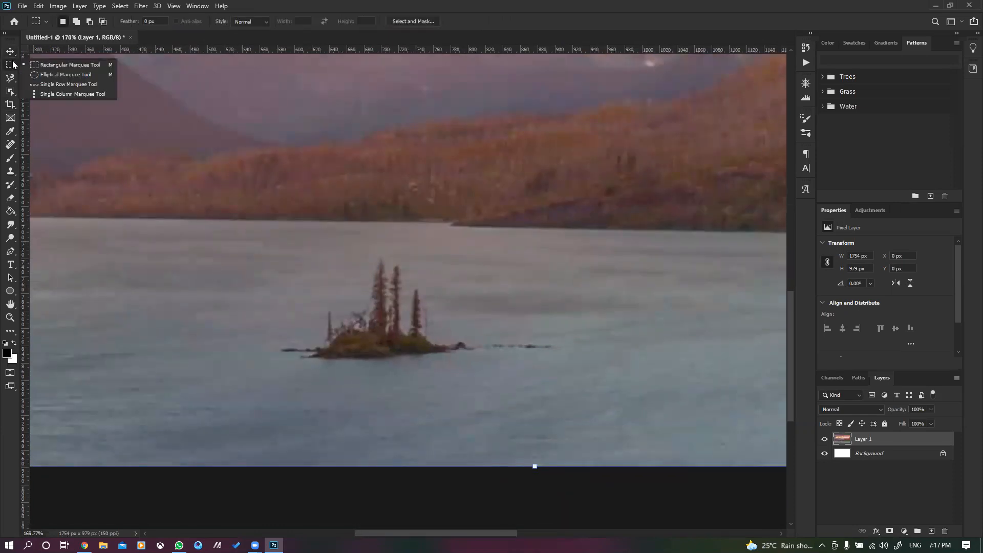
left_click(11, 90)
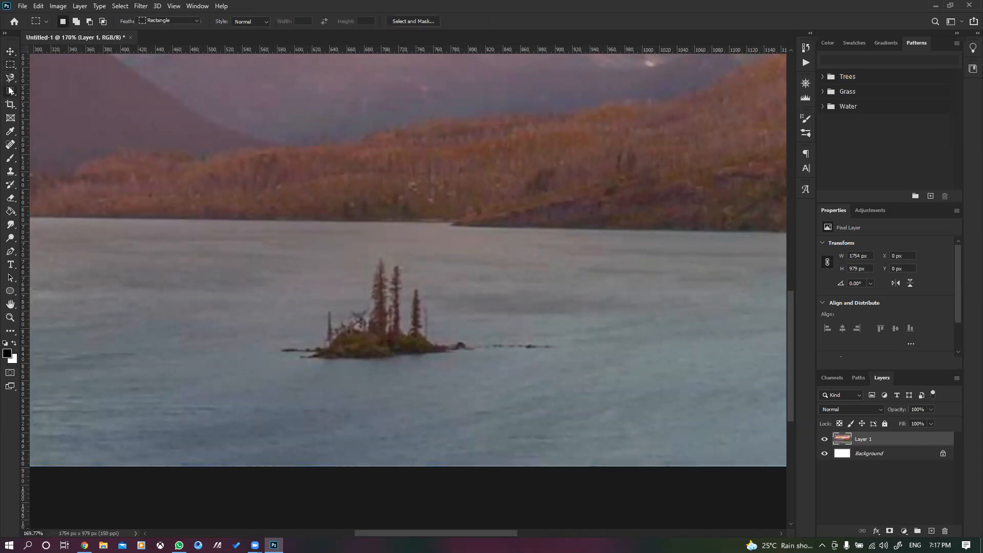
left_click(10, 78)
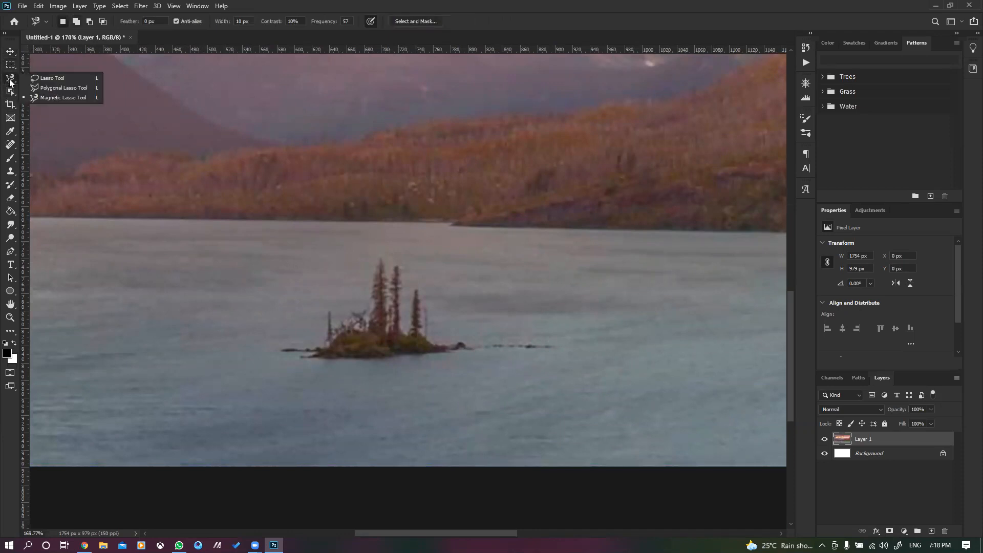
left_click(51, 78)
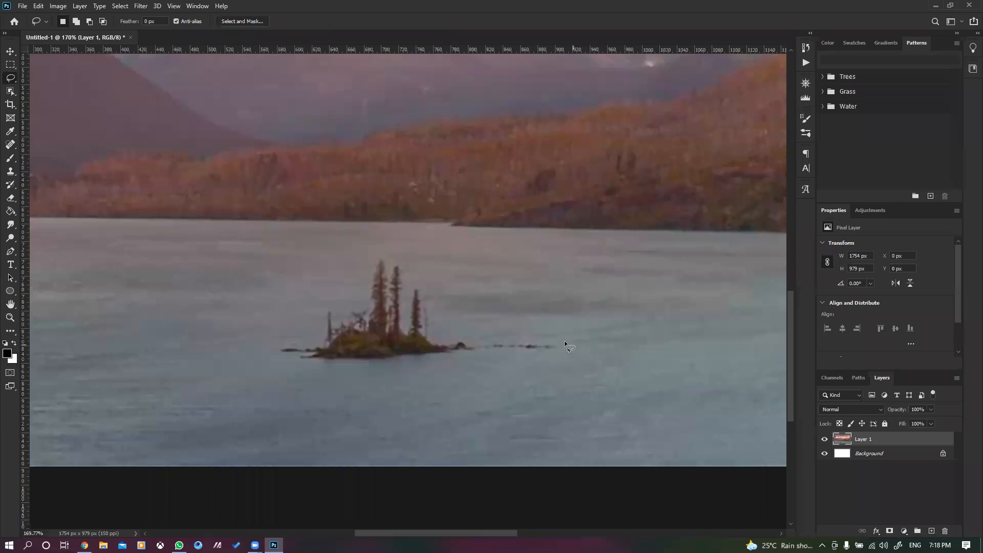
mouse_move(395, 253)
left_mouse_down()
mouse_move(363, 255)
mouse_move(286, 319)
mouse_move(273, 347)
left_mouse_up()
mouse_move(321, 368)
left_mouse_down()
mouse_move(425, 368)
mouse_move(554, 346)
mouse_move(455, 329)
mouse_move(438, 317)
left_mouse_up()
Step: Fill the island selection so that matching lake water replaces the island, and deselect
right_click(392, 313)
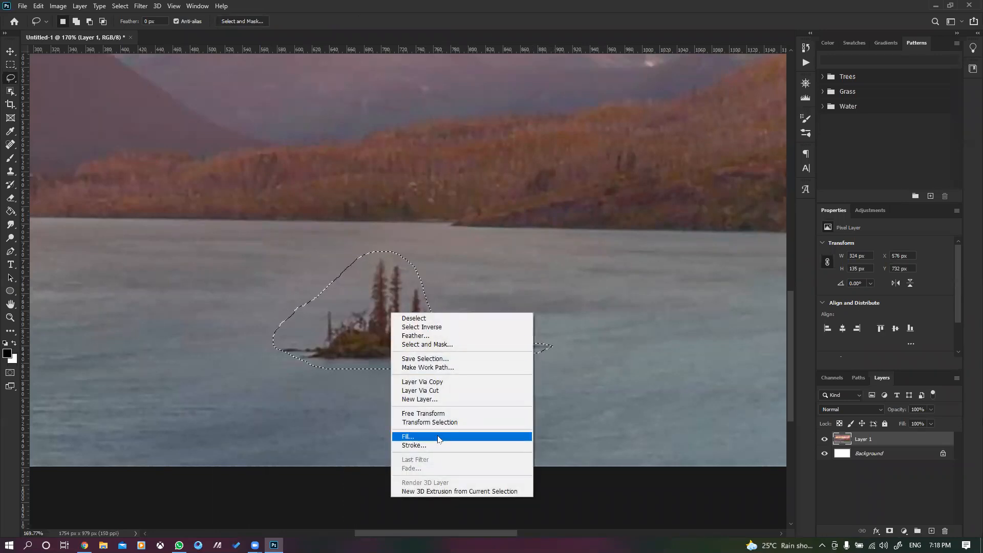
left_click(436, 436)
left_click(672, 157)
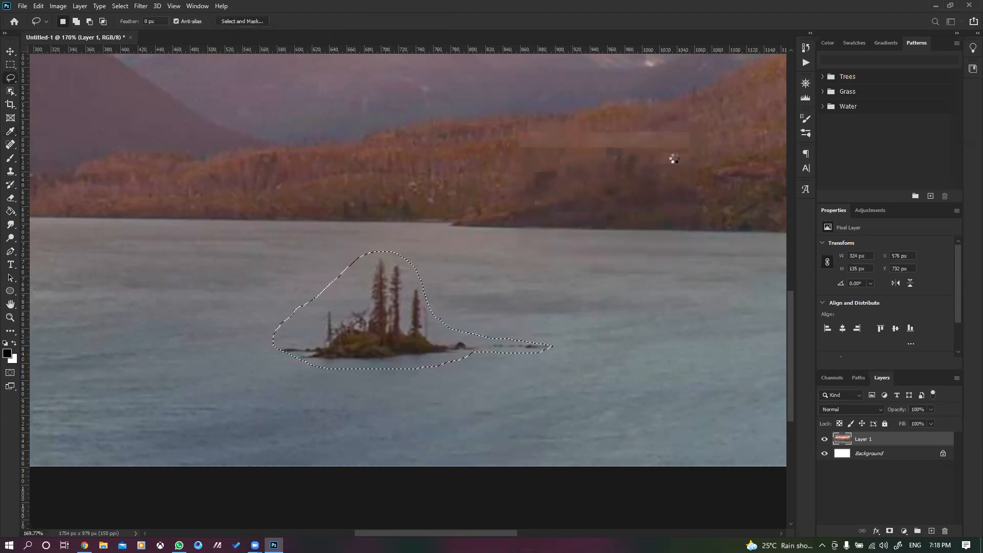
key("ctrl+d")
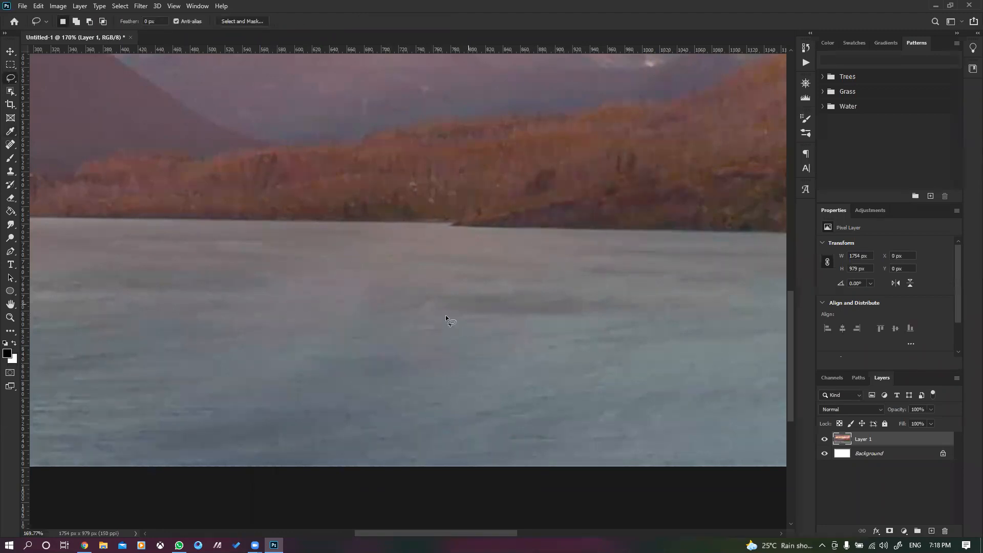
scroll(445, 315, "down", 5)
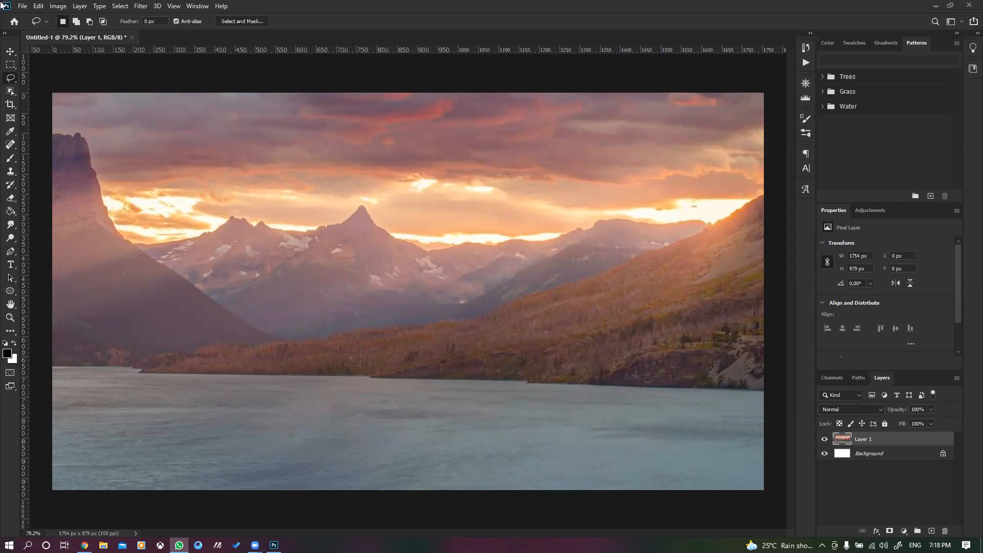
Step: Open the Brightness/Contrast adjustment for the image, try brightness values of 150, -122 and 32, and reset brightness to 0
left_click(58, 6)
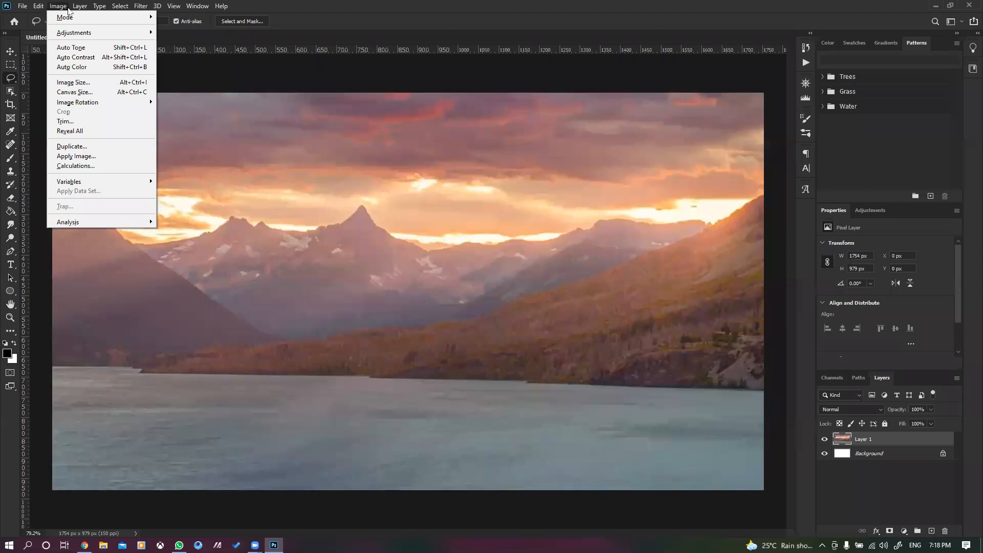
mouse_move(66, 18)
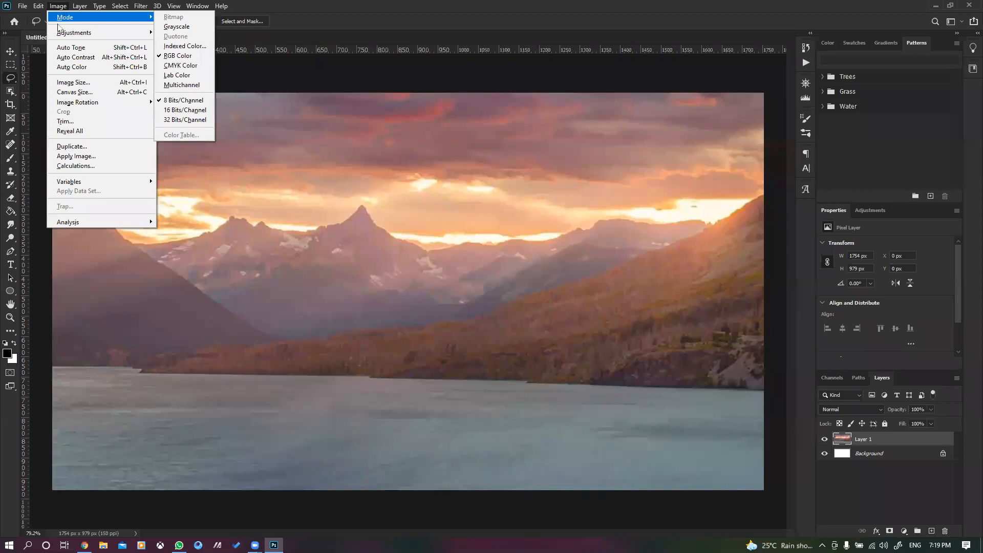
mouse_move(75, 34)
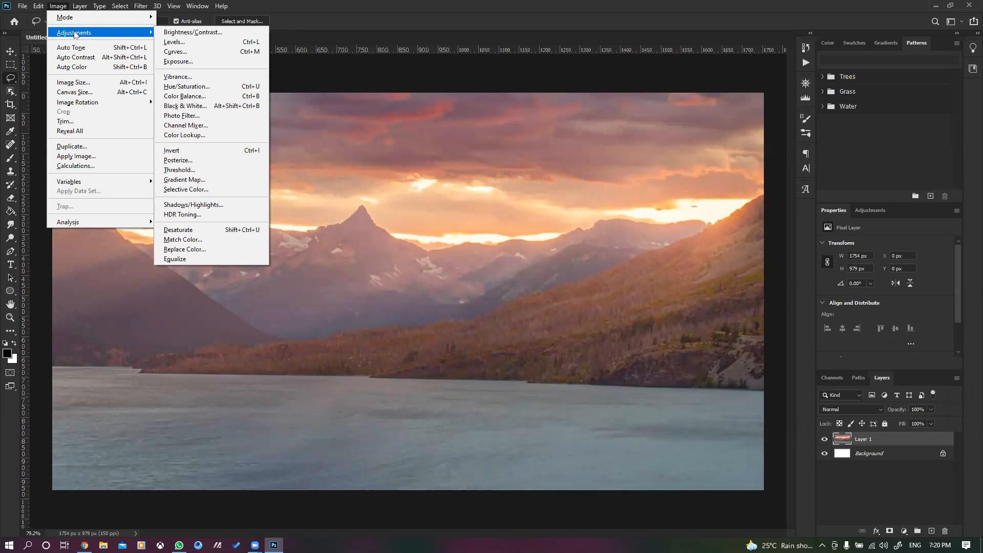
left_click(171, 32)
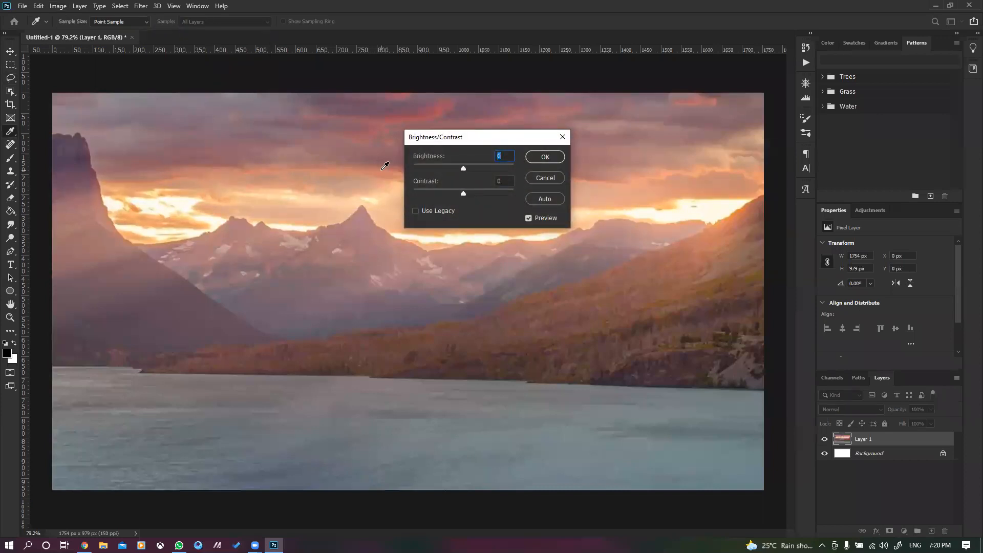
left_click_drag(475, 142, 666, 160)
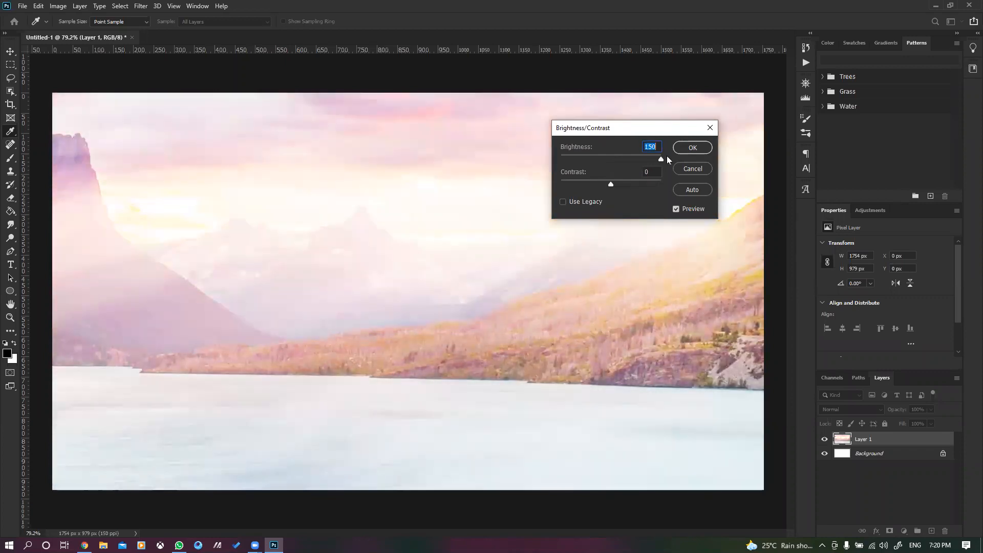
left_click_drag(663, 159, 573, 161)
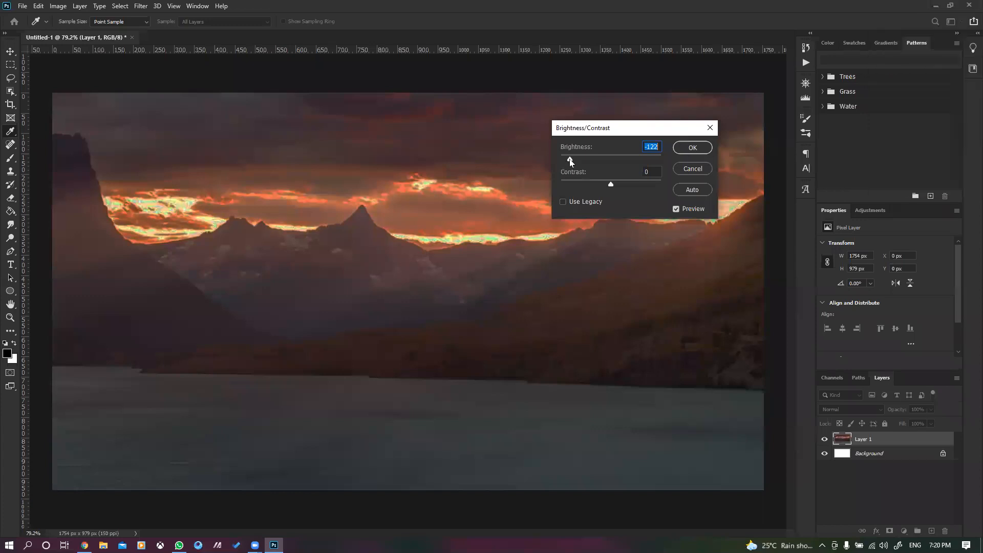
left_click_drag(569, 159, 621, 165)
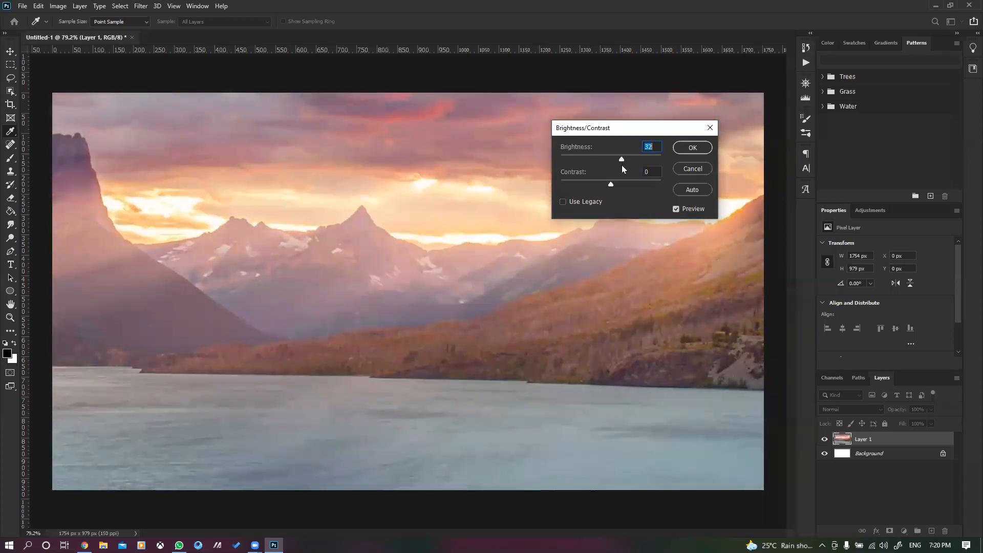
type("0")
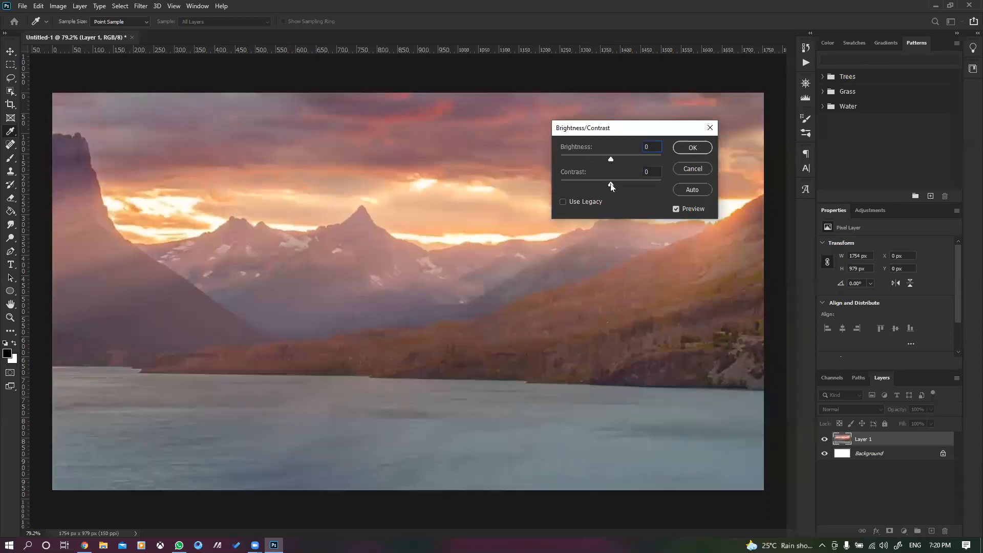
Step: Try contrast values of 100 and -50, and combine brightness -150 with contrast 100
left_click_drag(611, 182, 687, 200)
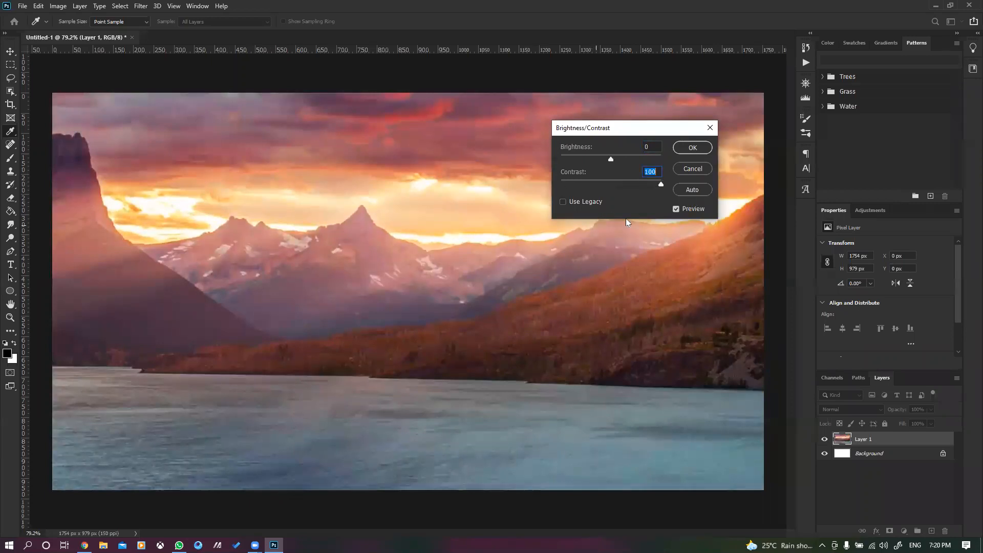
left_click_drag(662, 186, 542, 185)
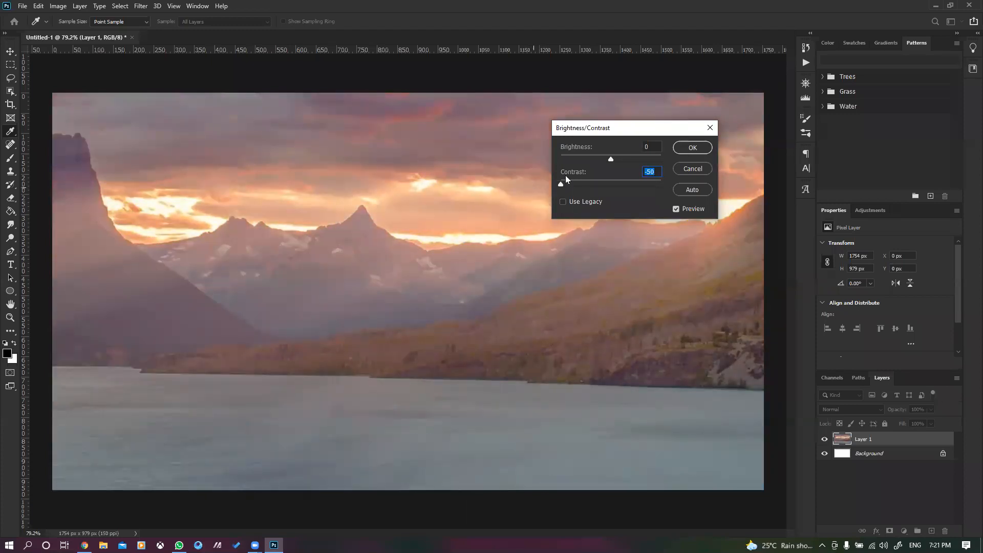
left_click_drag(609, 160, 540, 154)
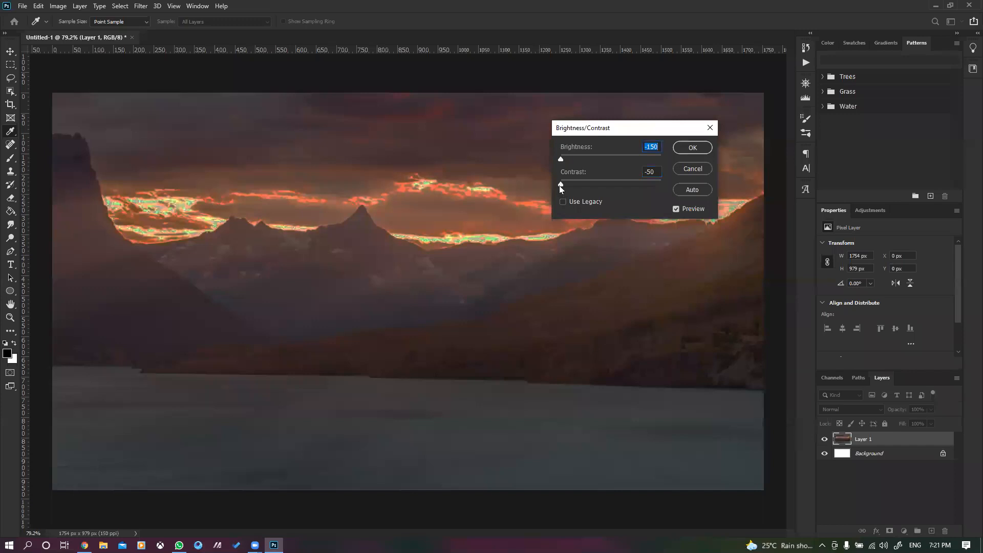
left_click_drag(559, 186, 683, 200)
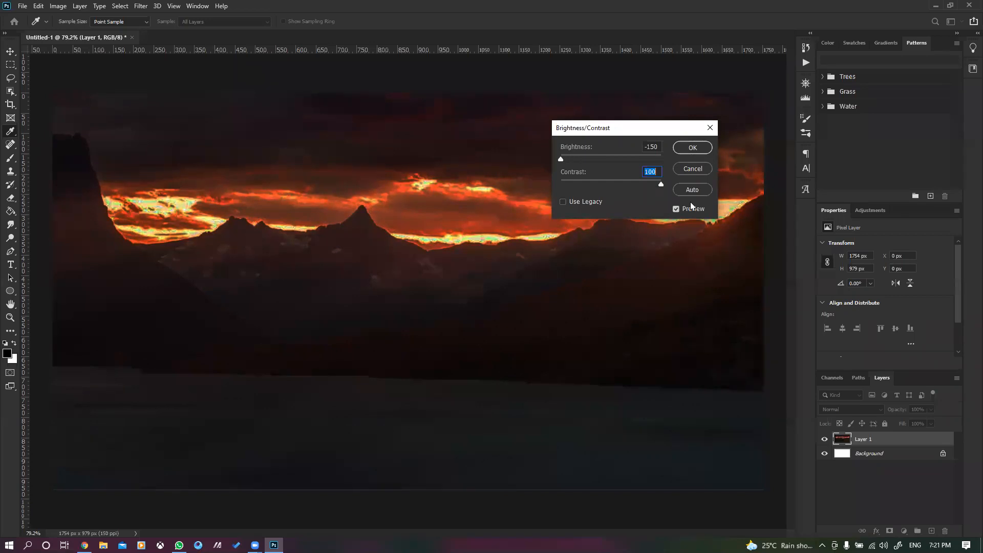
Step: Try a moderate adjustment of the image with brightness -38 and contrast 33
left_click_drag(613, 185, 605, 181)
left_click_drag(559, 159, 648, 192)
mouse_move(594, 160)
left_mouse_down()
mouse_move(585, 163)
mouse_move(598, 161)
left_mouse_up()
left_click_drag(648, 184, 626, 182)
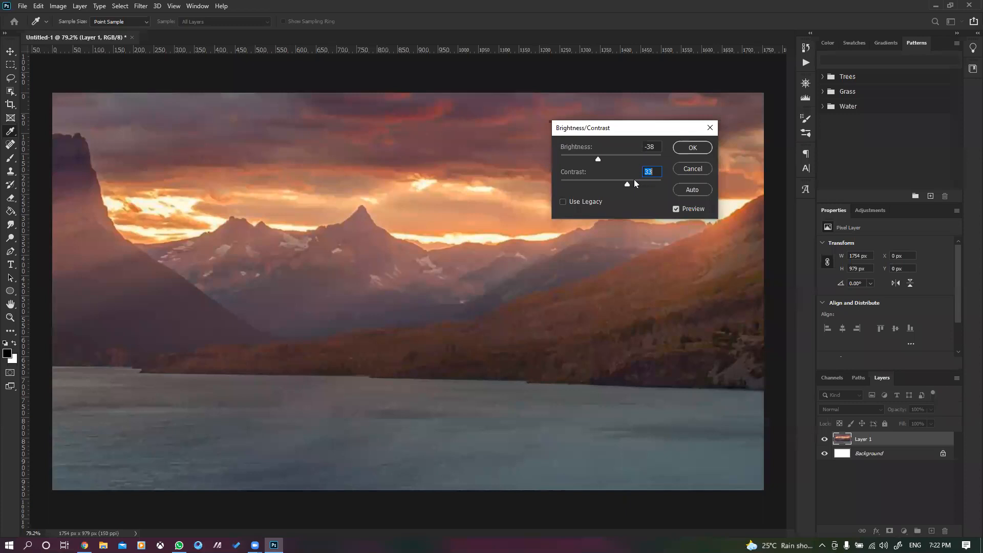
Step: Try the Use Legacy option with brightness -38 and contrast 68, switch it off and cancel the Brightness/Contrast adjustment
left_click(585, 205)
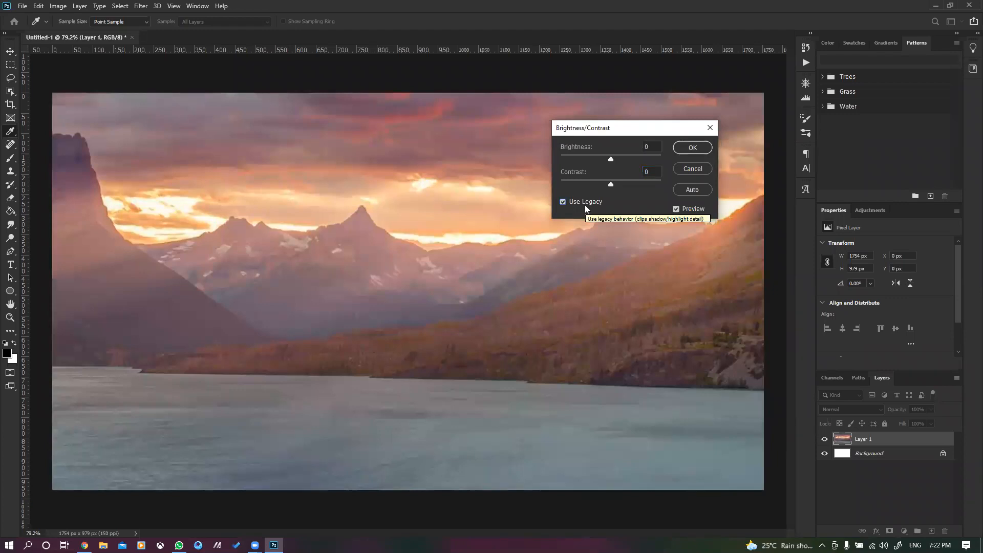
left_click(585, 204)
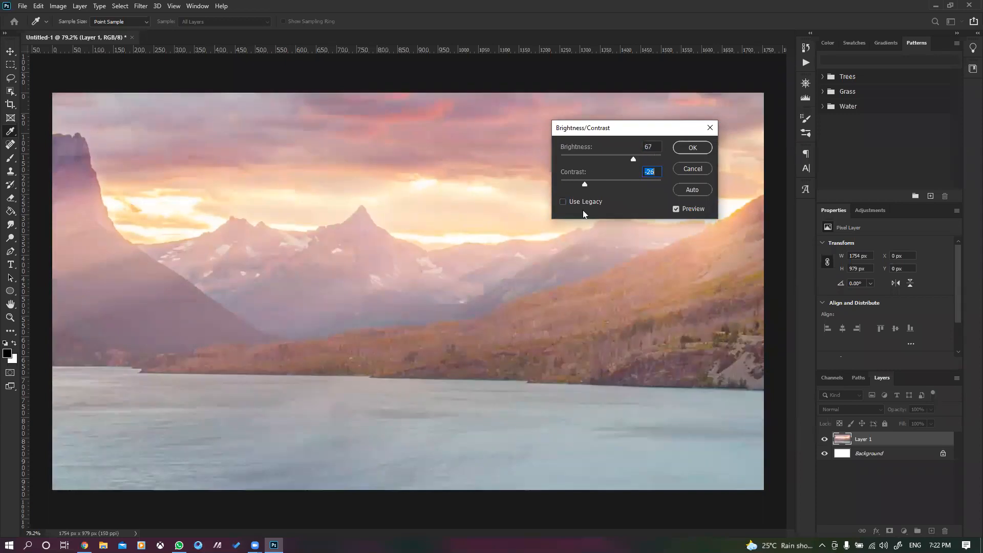
left_click(583, 203)
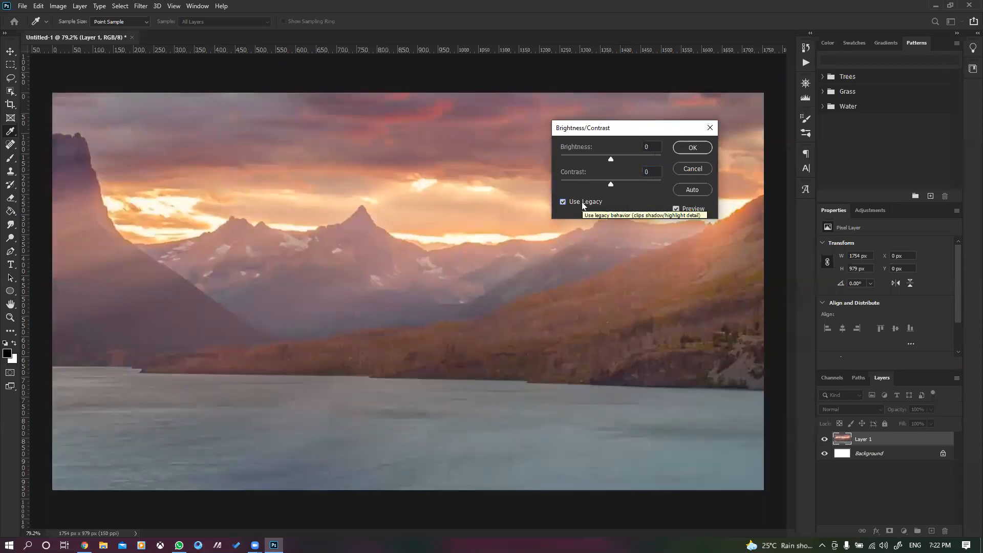
left_click(583, 181)
left_click_drag(611, 159, 645, 180)
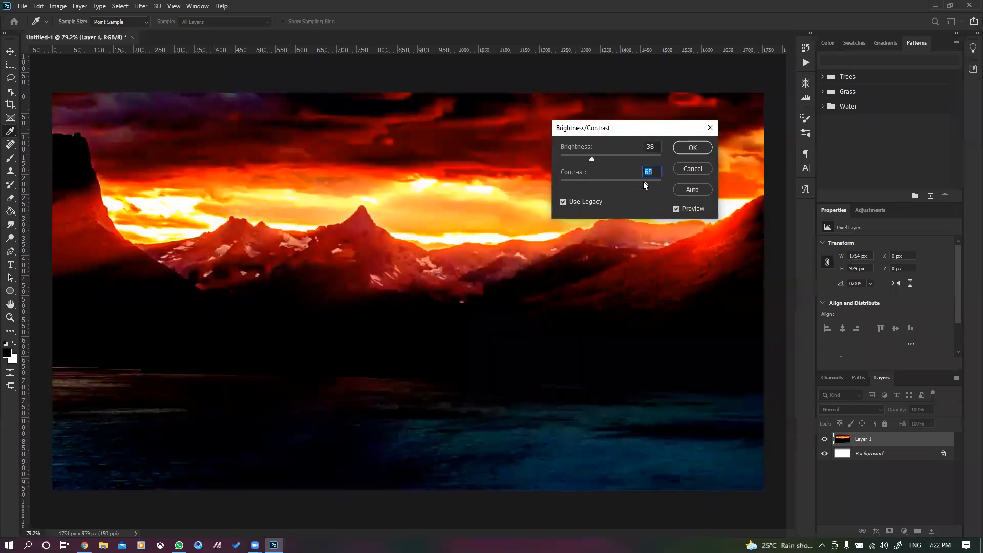
left_click(575, 203)
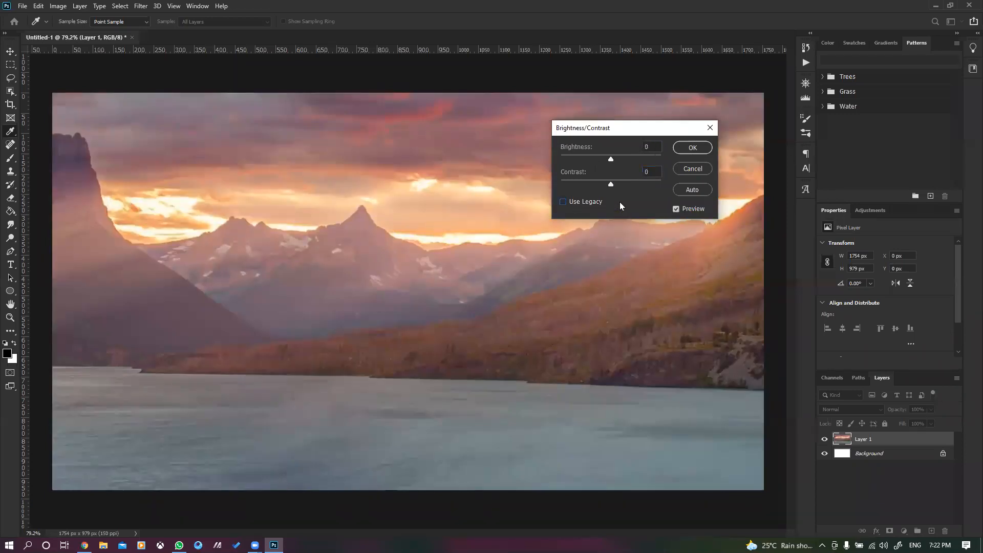
left_click(680, 170)
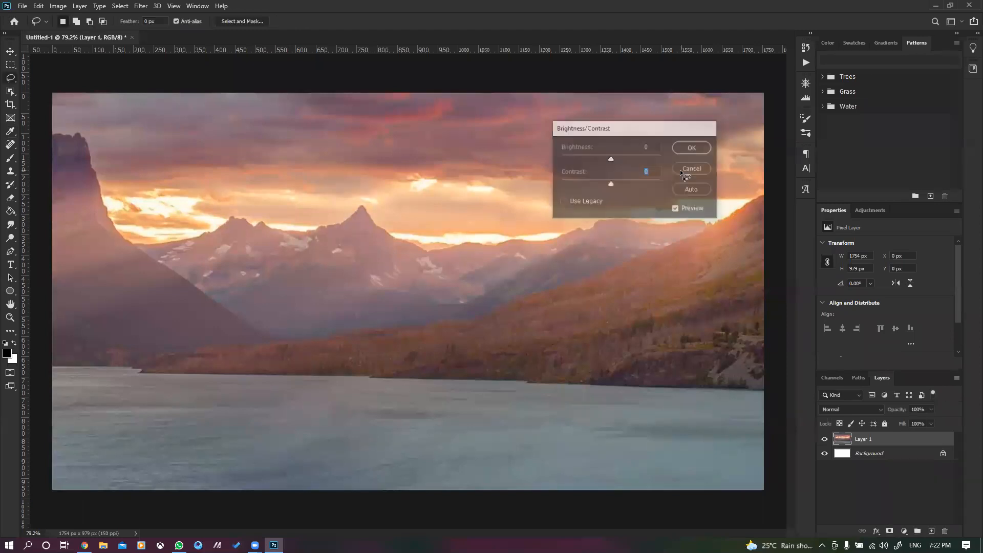
Step: Open the Levels adjustment, try a shadow input level of 253, reset it to 0, and raise the midtone input level to 1.09
left_click(58, 6)
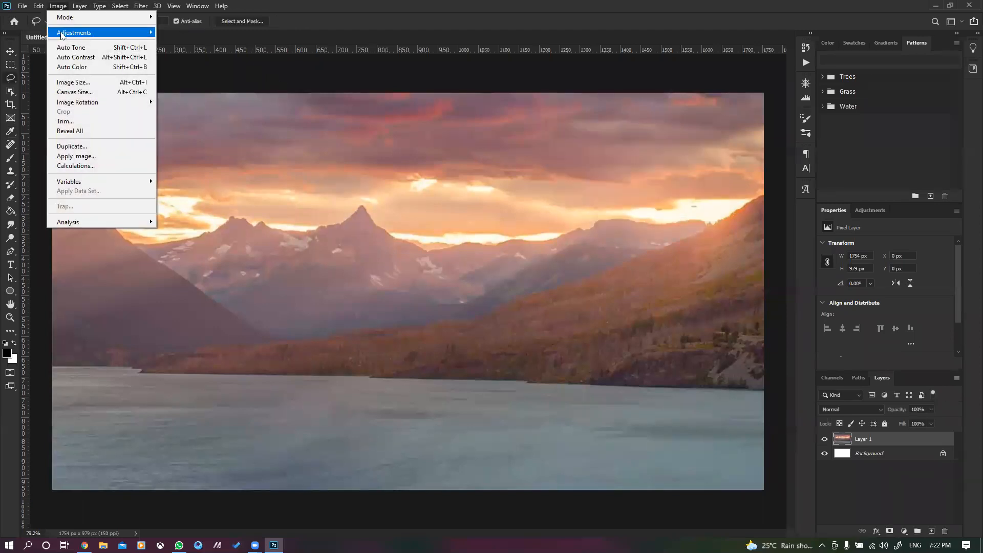
mouse_move(103, 33)
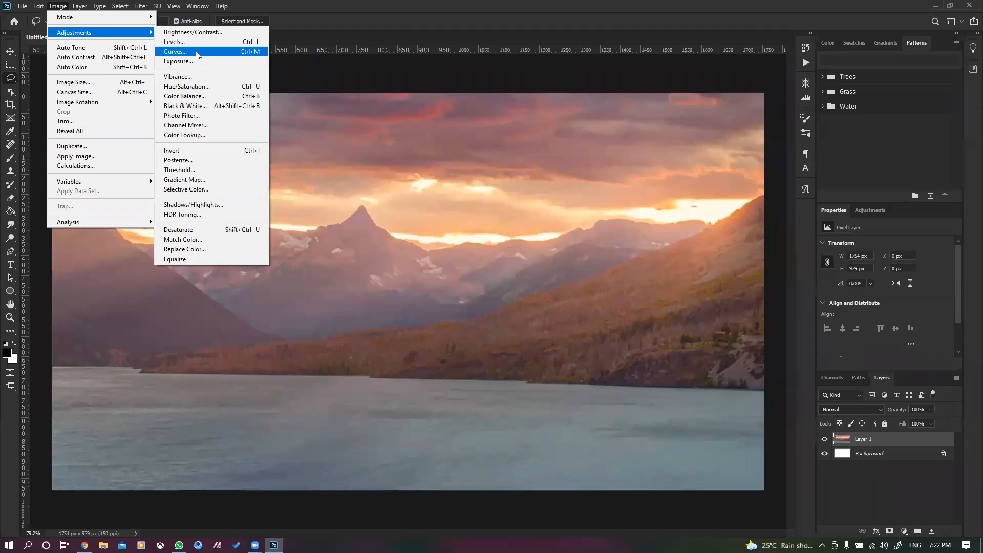
left_click(188, 41)
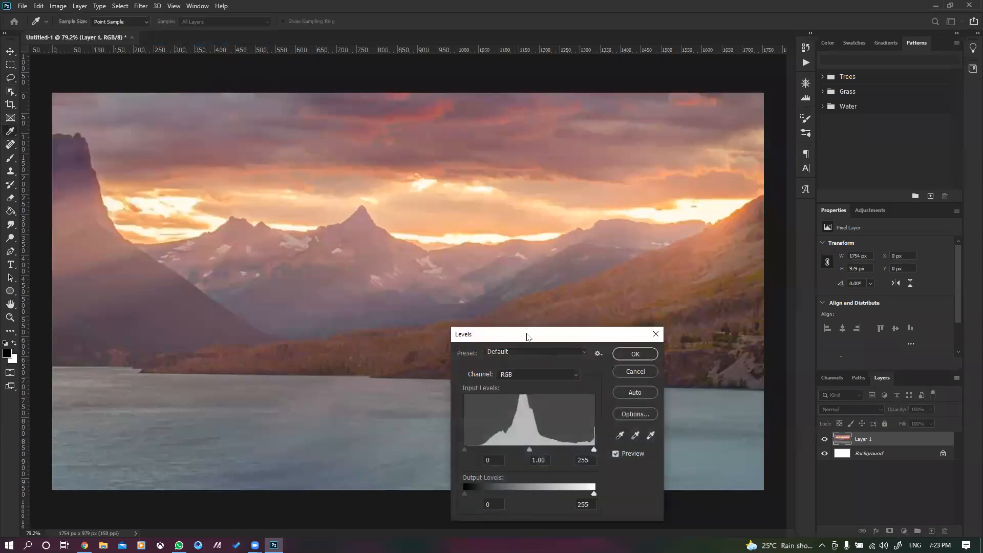
left_click_drag(527, 337, 601, 106)
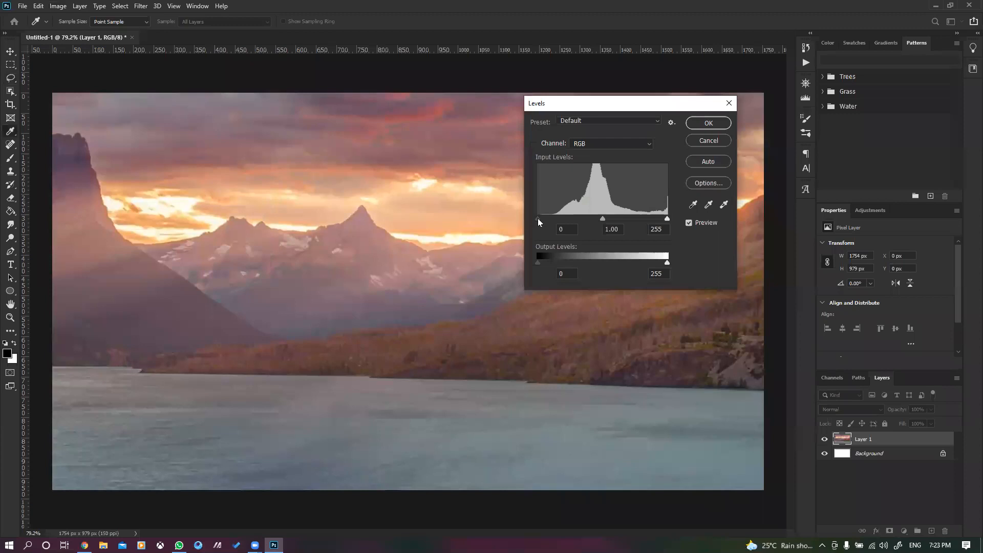
left_click_drag(537, 219, 674, 227)
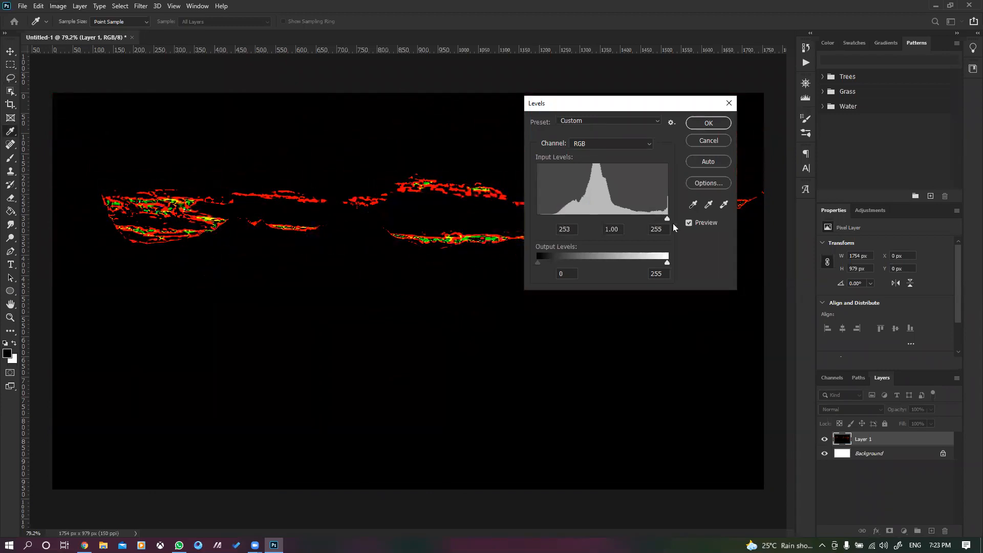
left_click_drag(669, 223, 506, 208)
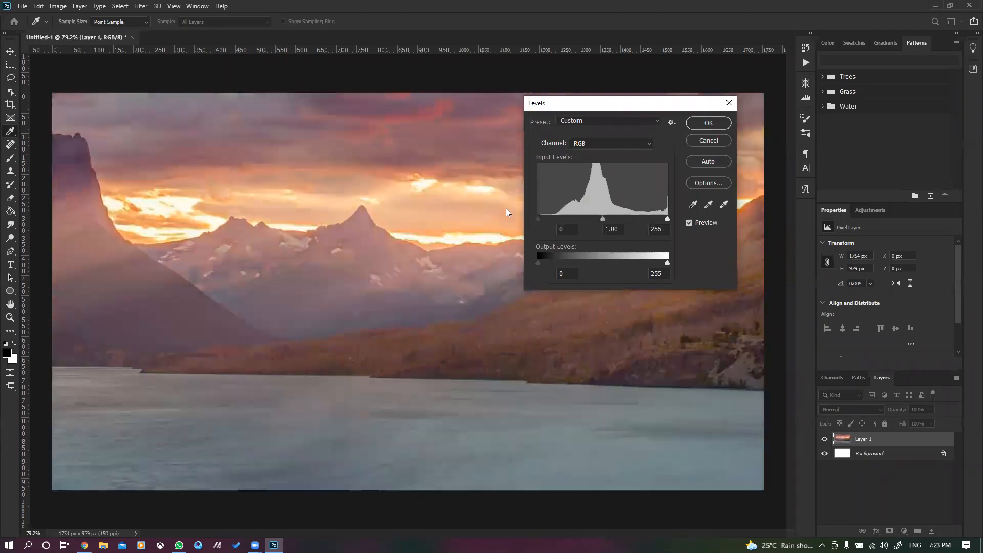
mouse_move(667, 218)
left_mouse_down()
mouse_move(553, 225)
mouse_move(676, 217)
left_mouse_up()
mouse_move(602, 219)
left_mouse_down()
mouse_move(575, 218)
mouse_move(629, 215)
mouse_move(598, 217)
left_mouse_up()
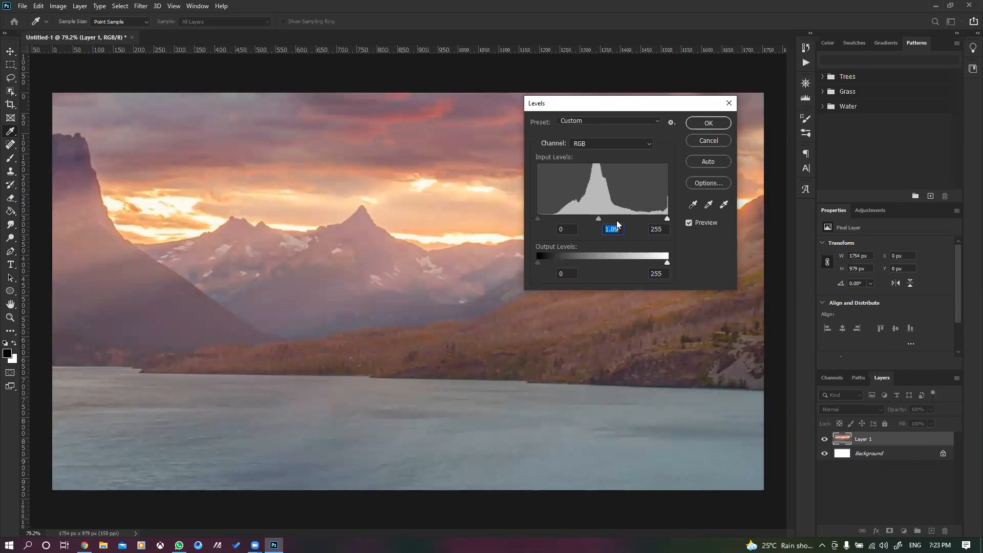
Step: Try the black and white output levels, vary the midtone input level to end at 1.04, and cancel the Levels adjustment
mouse_move(537, 262)
left_mouse_down()
mouse_move(612, 266)
mouse_move(517, 263)
left_mouse_up()
left_click_drag(668, 261, 719, 260)
mouse_move(539, 263)
left_mouse_down()
mouse_move(589, 262)
mouse_move(527, 249)
left_mouse_up()
left_click(618, 229)
scroll(619, 229, "up", 5)
scroll(619, 229, "down", 11)
scroll(619, 228, "up", 1)
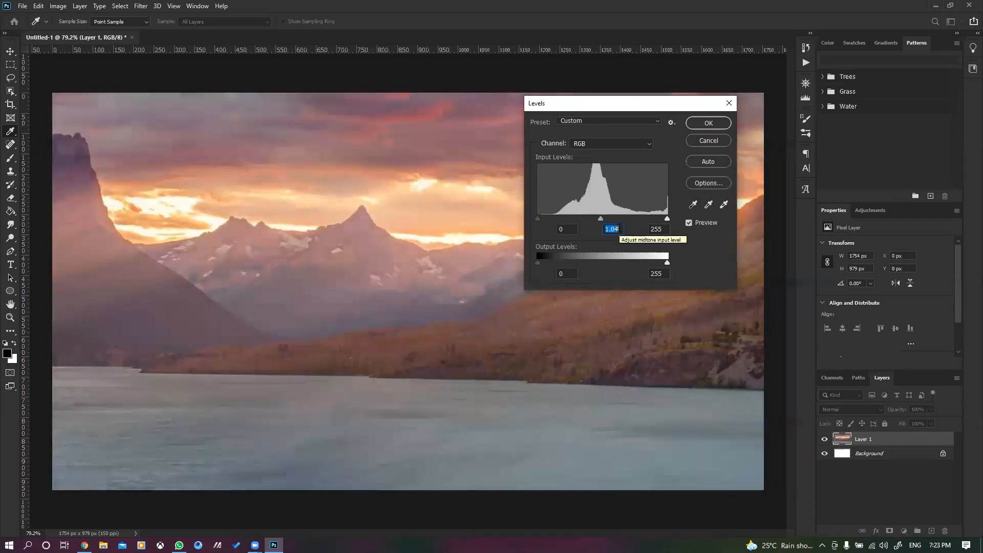
left_click(709, 140)
Step: Try reshaping the tone curve in the Curves adjustment, with a point at input 77 and output 60, and cancel it
left_click(54, 7)
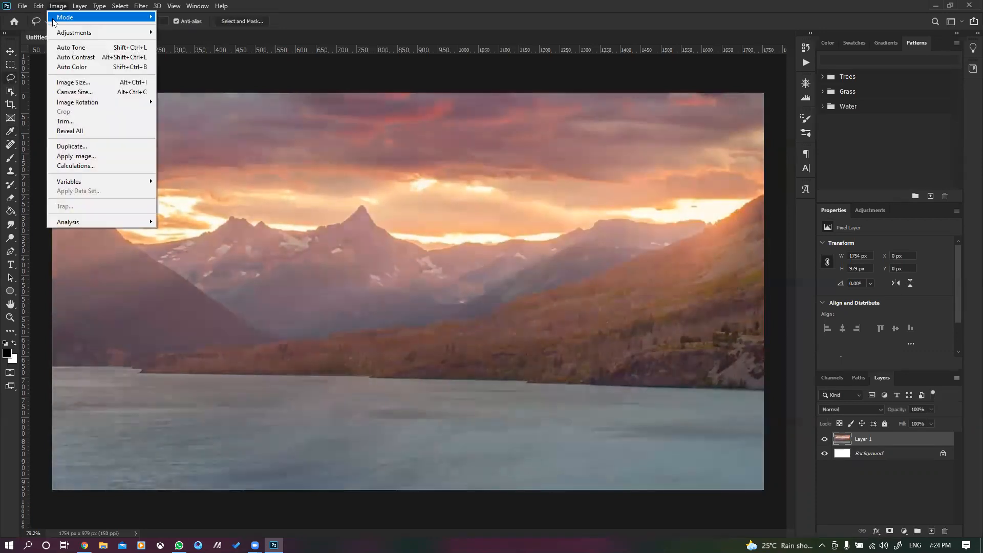
mouse_move(74, 32)
left_click(174, 50)
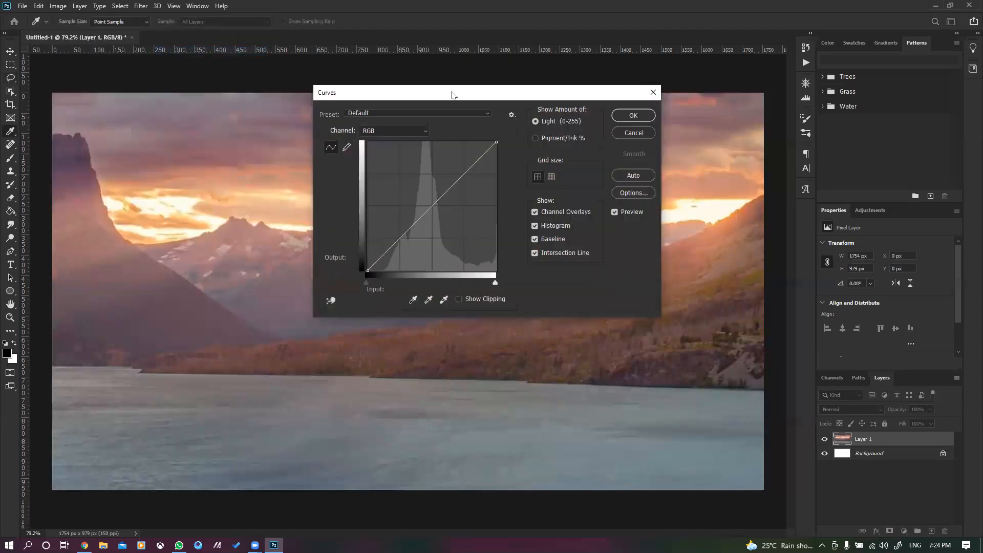
left_click_drag(449, 98, 625, 74)
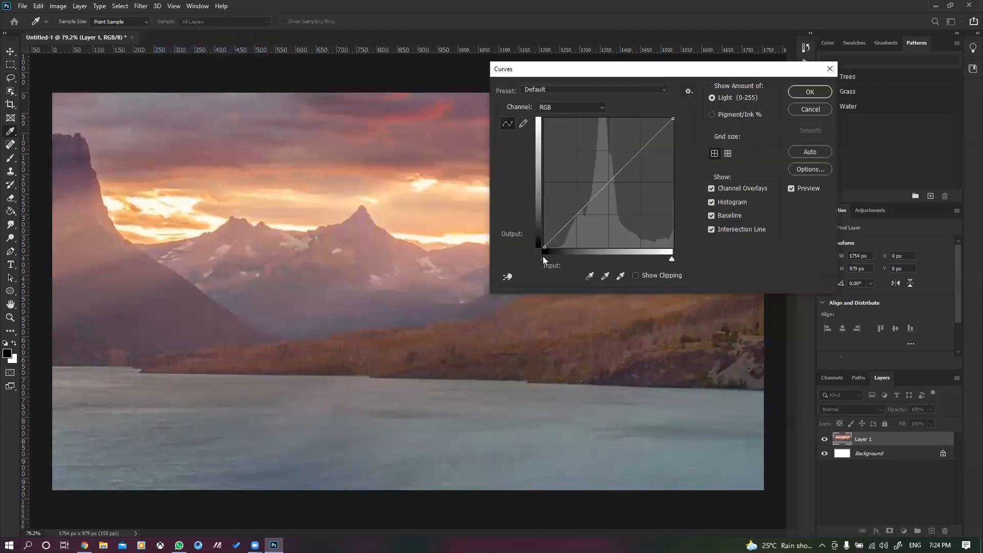
left_click_drag(543, 259, 528, 120)
mouse_move(671, 259)
left_mouse_down()
mouse_move(548, 258)
mouse_move(672, 259)
left_mouse_up()
mouse_move(580, 210)
left_mouse_down()
mouse_move(572, 173)
mouse_move(612, 204)
mouse_move(625, 169)
mouse_move(595, 200)
left_mouse_up()
left_click(576, 217)
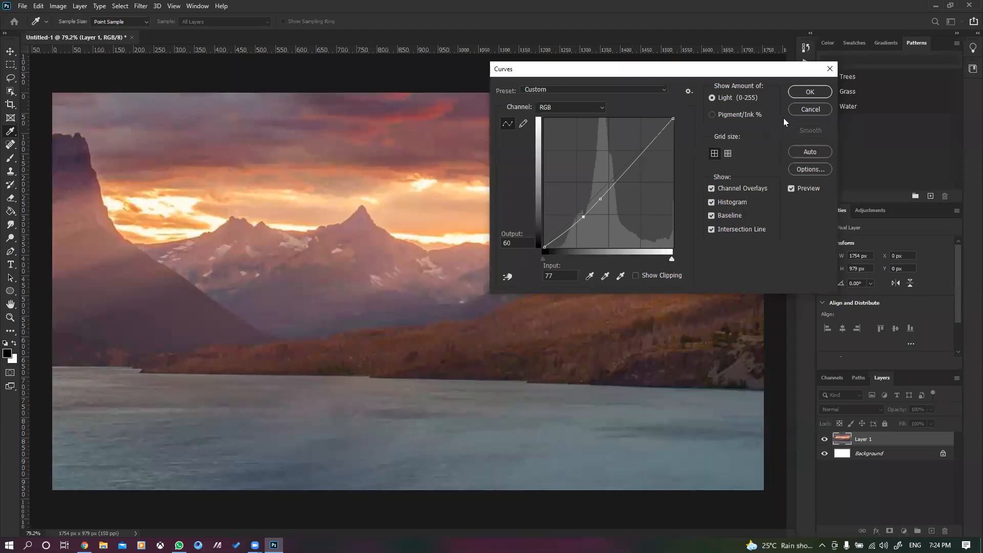
left_click(795, 111)
Step: Try exposure +2.24, and exposure -1.61 with offset +0.1008 and gamma correction 0.63, and cancel the Exposure adjustment
left_click(58, 6)
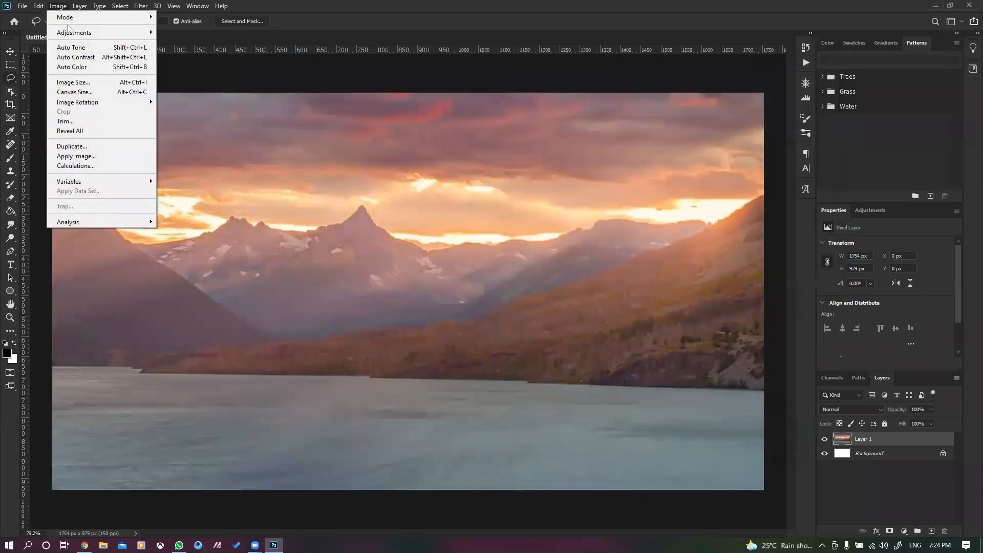
mouse_move(126, 31)
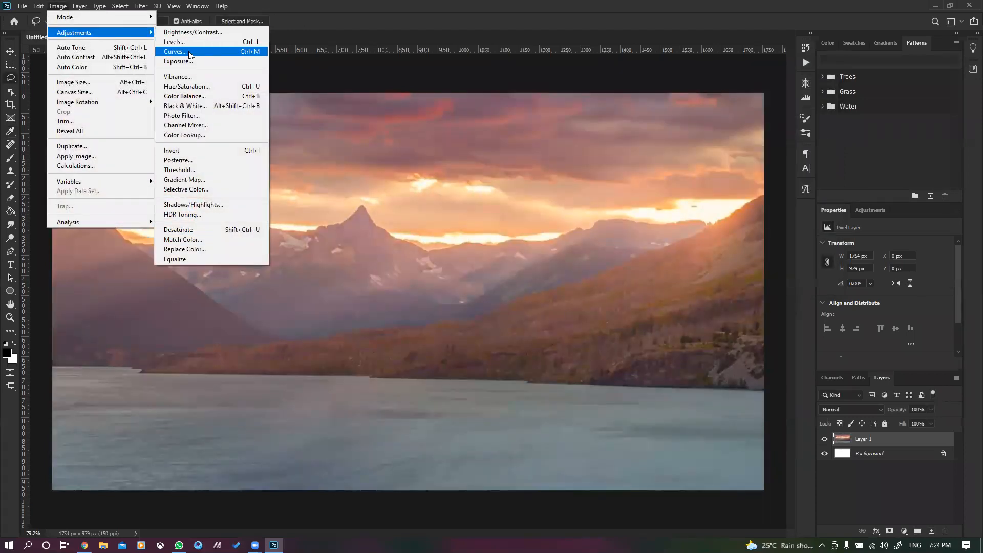
left_click(220, 62)
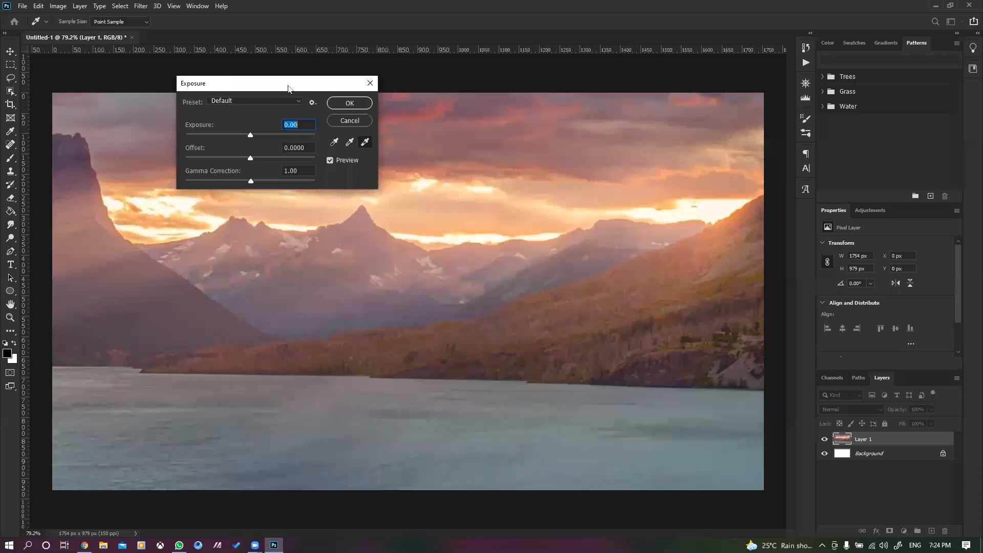
left_click_drag(288, 88, 669, 99)
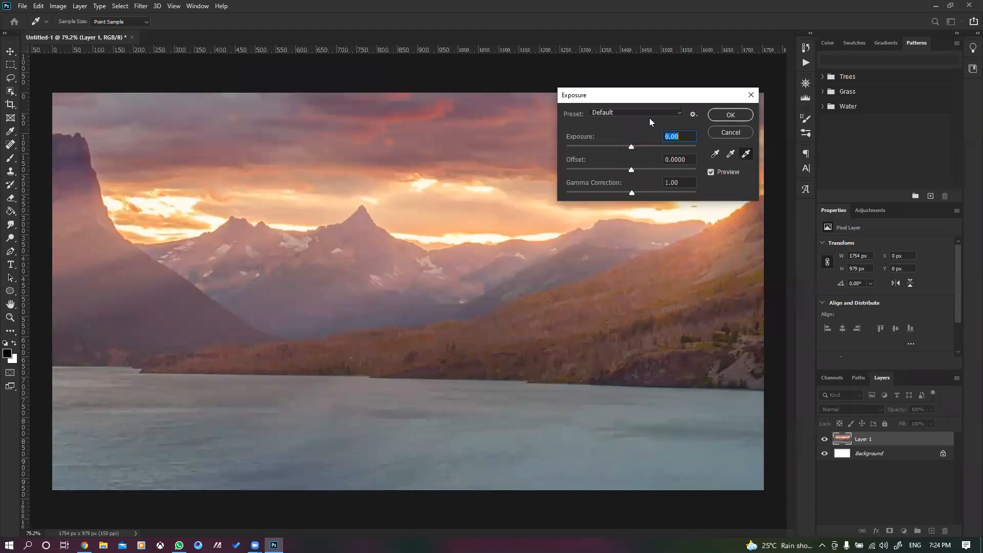
left_click_drag(631, 149, 652, 143)
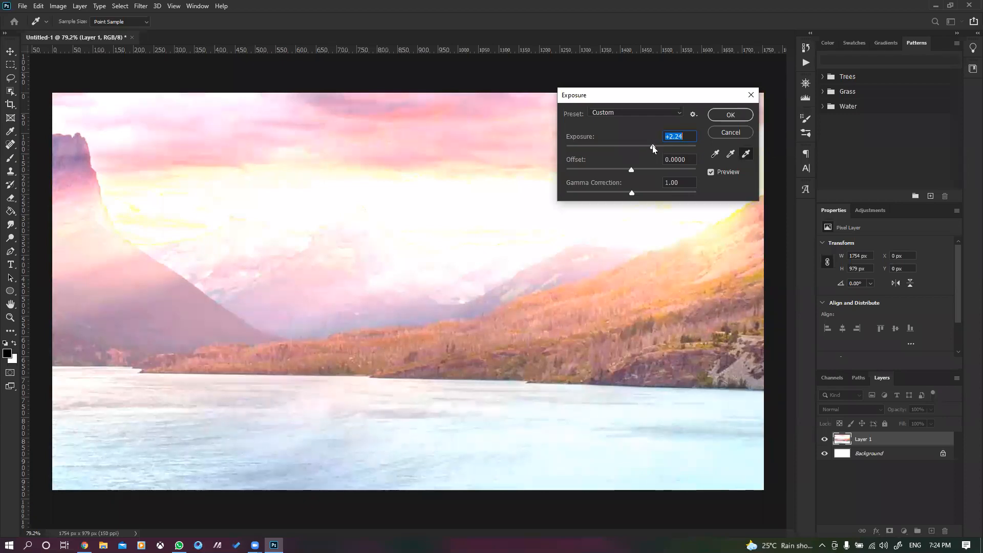
left_click_drag(653, 141, 651, 197)
left_click_drag(631, 148, 644, 172)
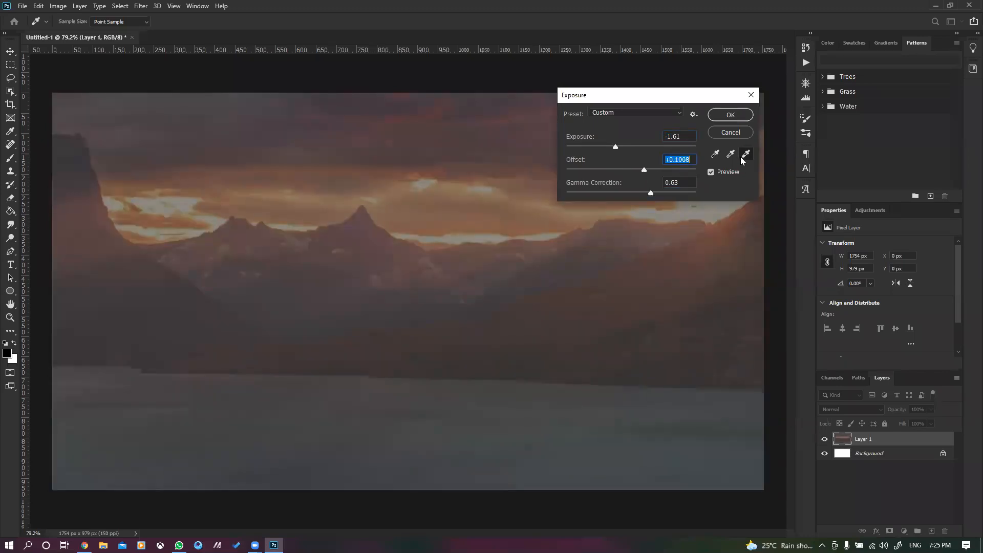
left_click(732, 132)
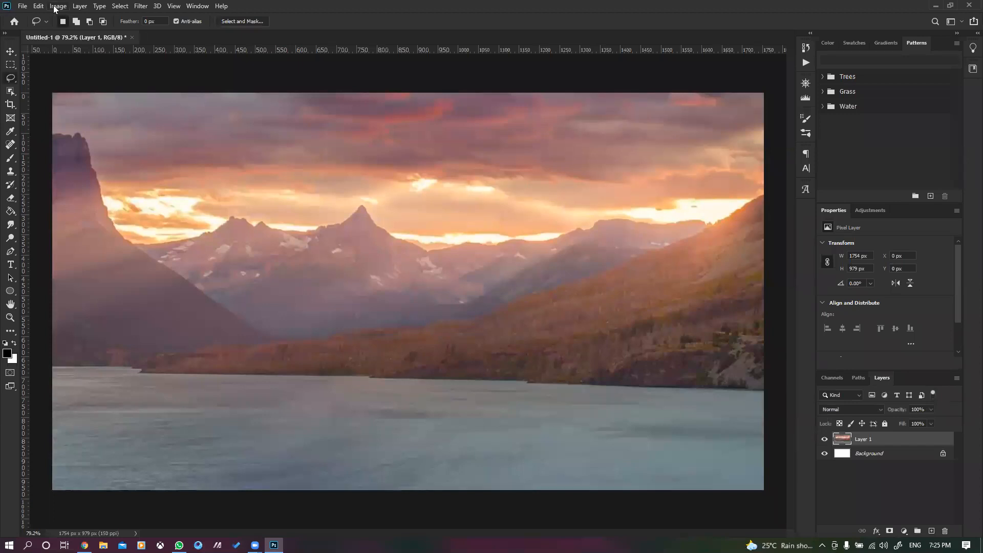
left_click(57, 7)
mouse_move(54, 34)
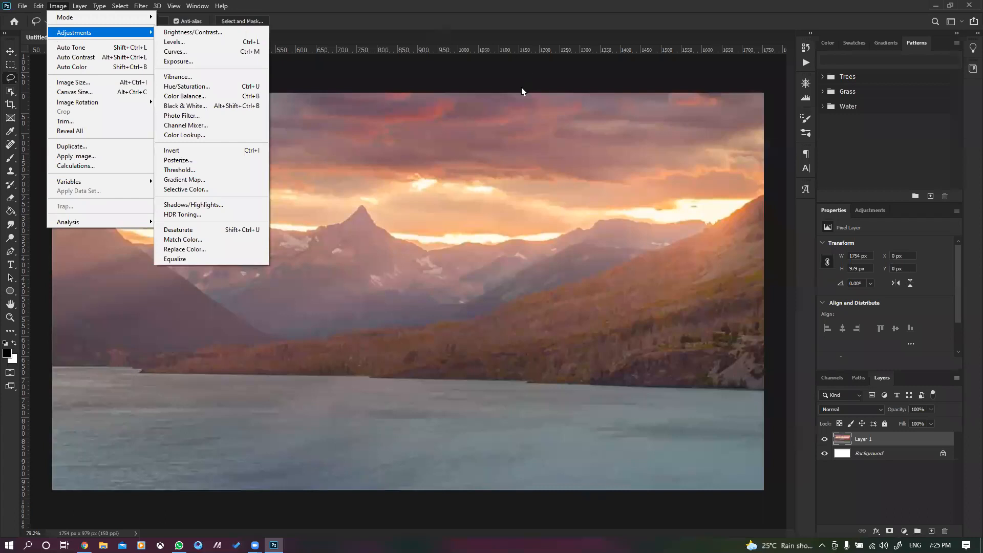
left_click(505, 105)
Step: Switch to File Explorer and open city.jpg from the ps folder in Documents with Photoshop
left_click(935, 5)
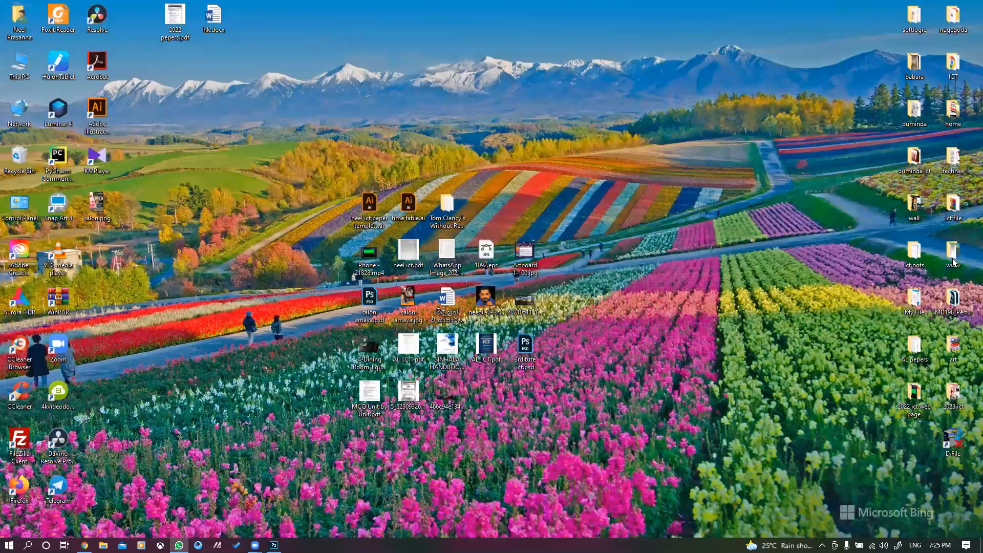
double_click(953, 344)
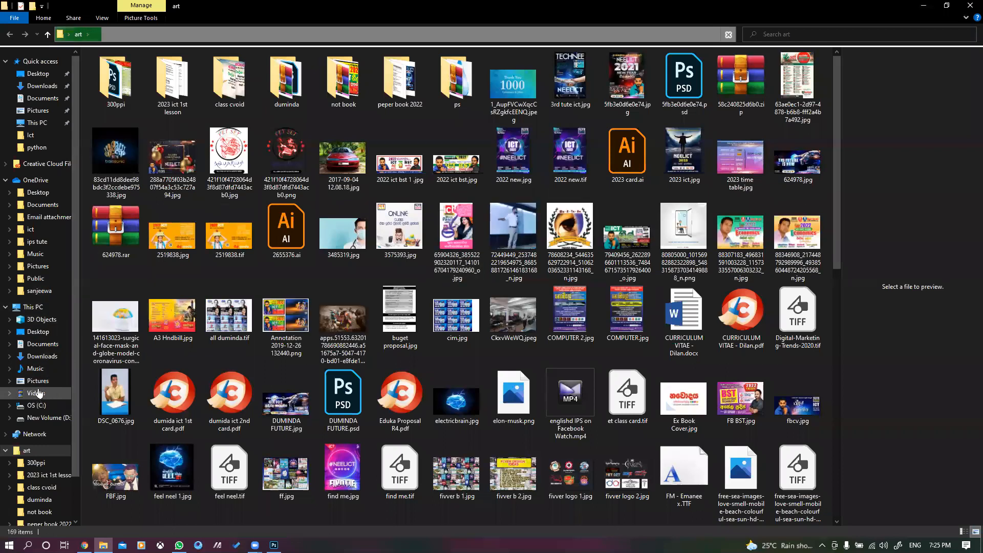
left_click(51, 344)
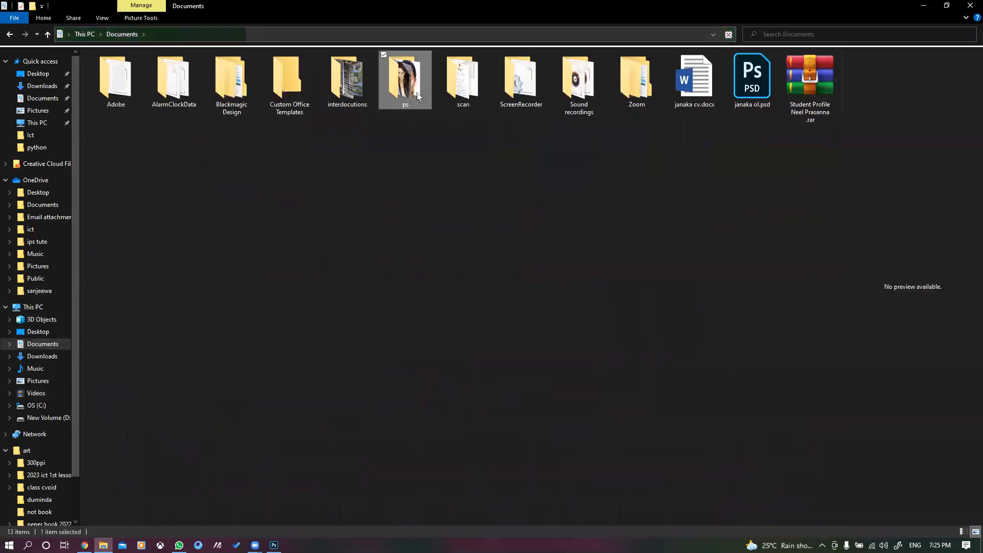
double_click(417, 92)
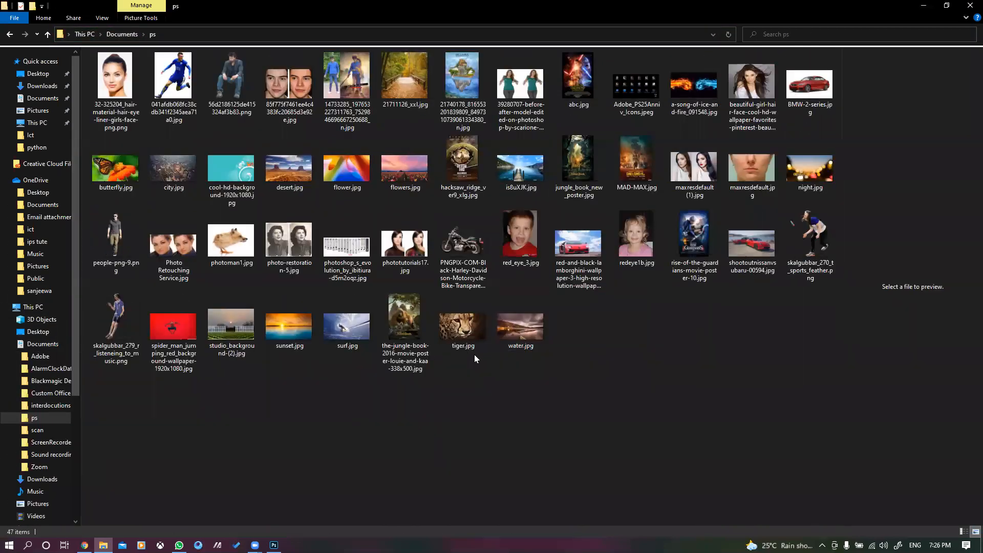
right_click(191, 169)
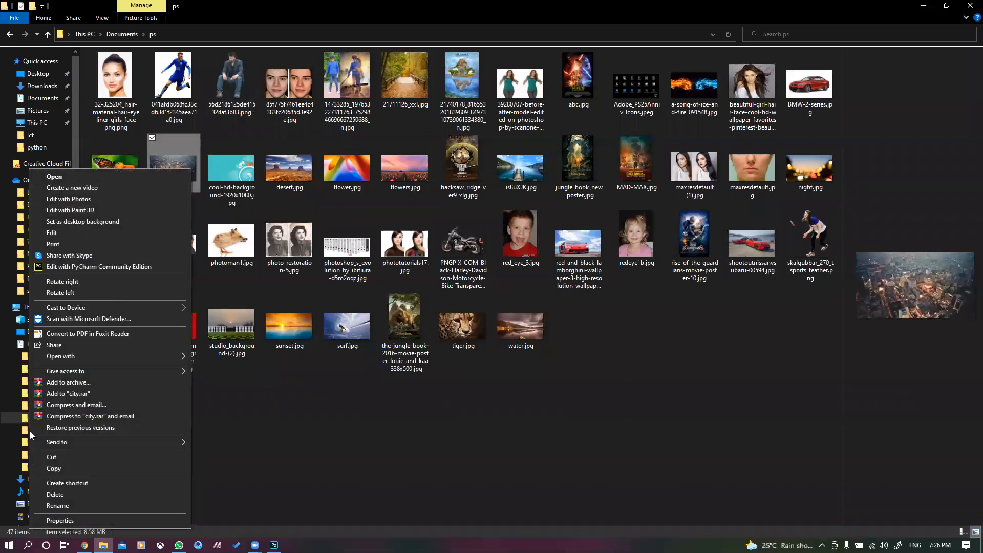
mouse_move(62, 357)
left_click(222, 380)
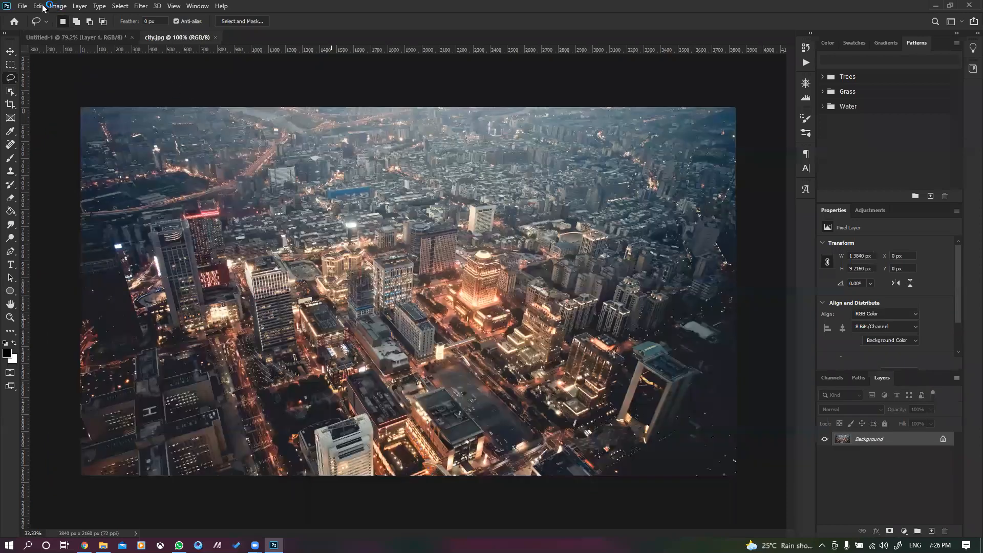
Step: Open the Brightness/Contrast adjustment for the city image and try brightness -150 with contrast 100
left_click(57, 6)
left_click(190, 34)
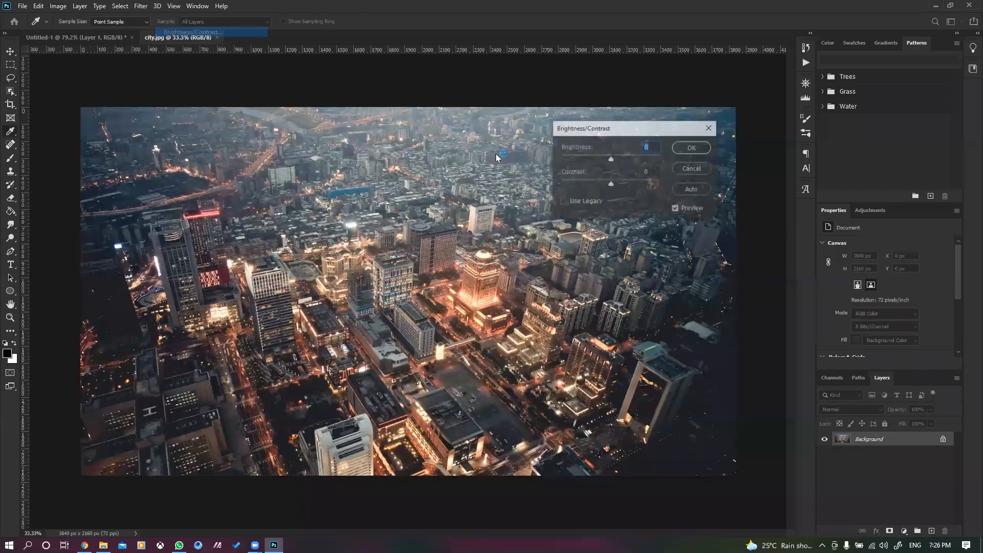
left_click_drag(611, 159, 532, 167)
left_click_drag(607, 183, 665, 185)
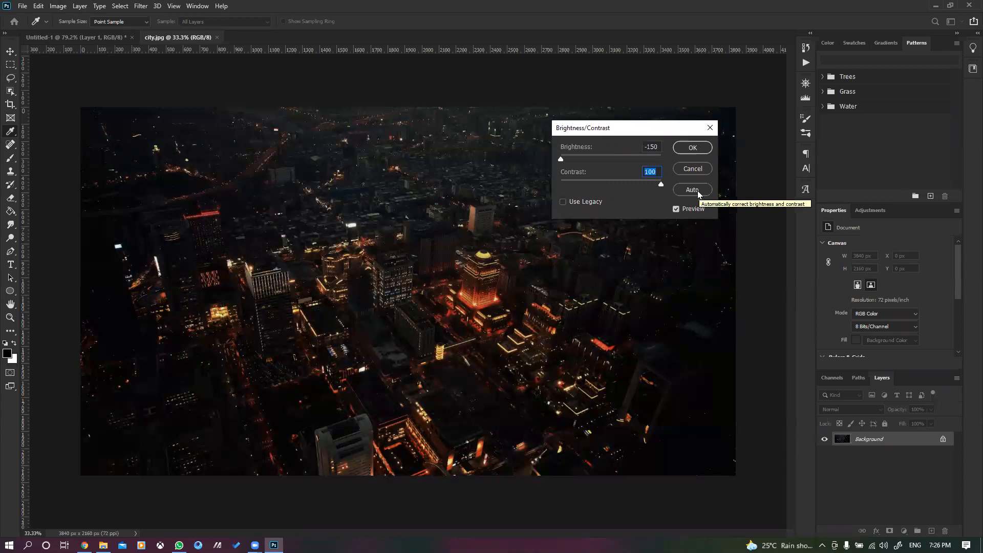
Step: Try the Use Legacy option with brightness -100 and contrast 100, and switch the option off again
left_click(582, 202)
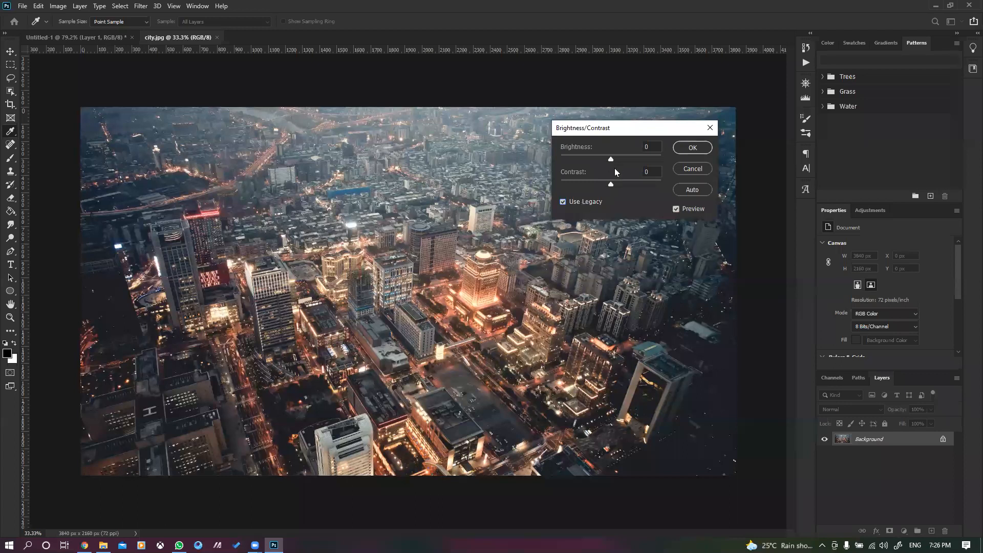
left_click_drag(610, 160, 550, 162)
left_click_drag(610, 184, 686, 191)
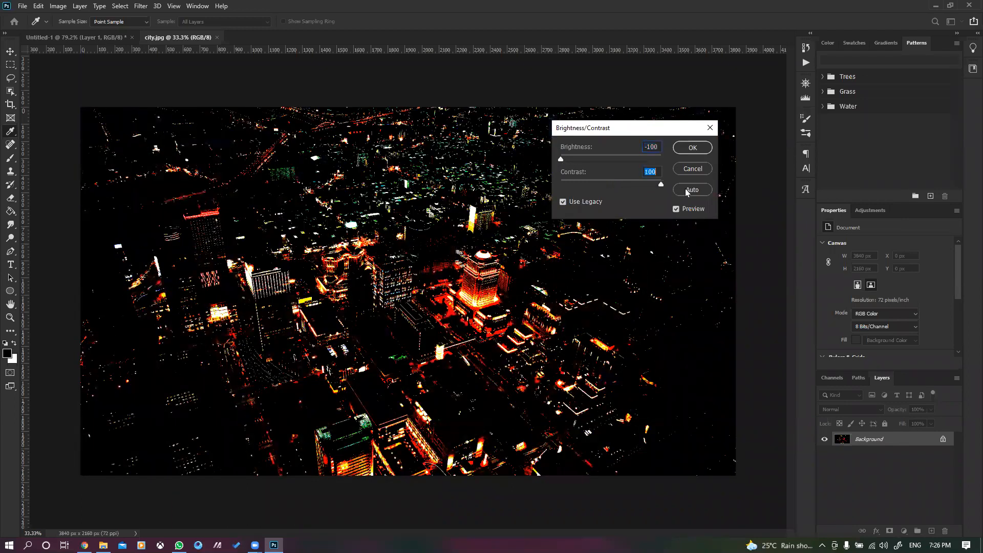
left_click(563, 201)
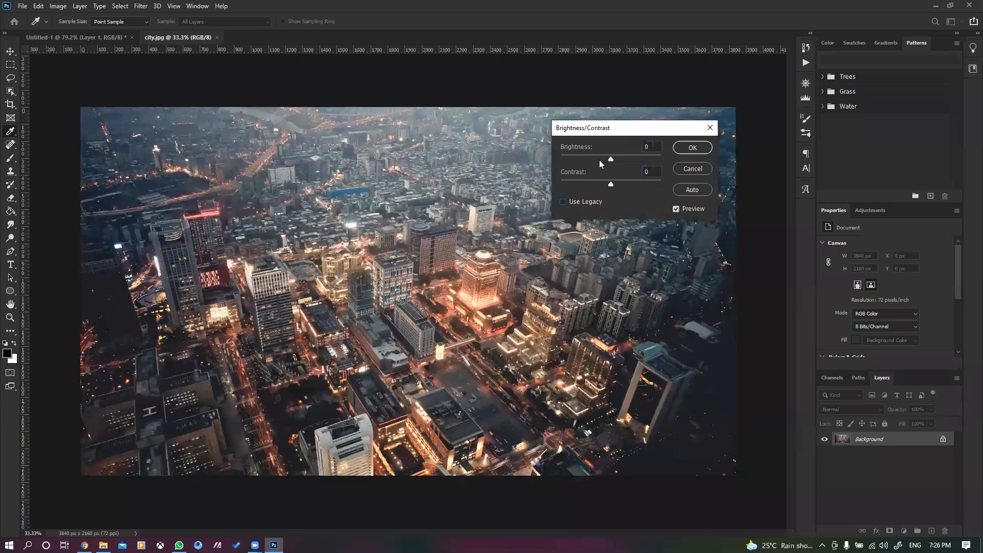
Step: Compare low brightness with high contrast in standard mode against lowered brightness with Use Legacy on, and switch Use Legacy off
left_click_drag(610, 161, 561, 160)
left_click_drag(611, 184, 683, 181)
left_click(579, 205)
left_click_drag(595, 162, 554, 157)
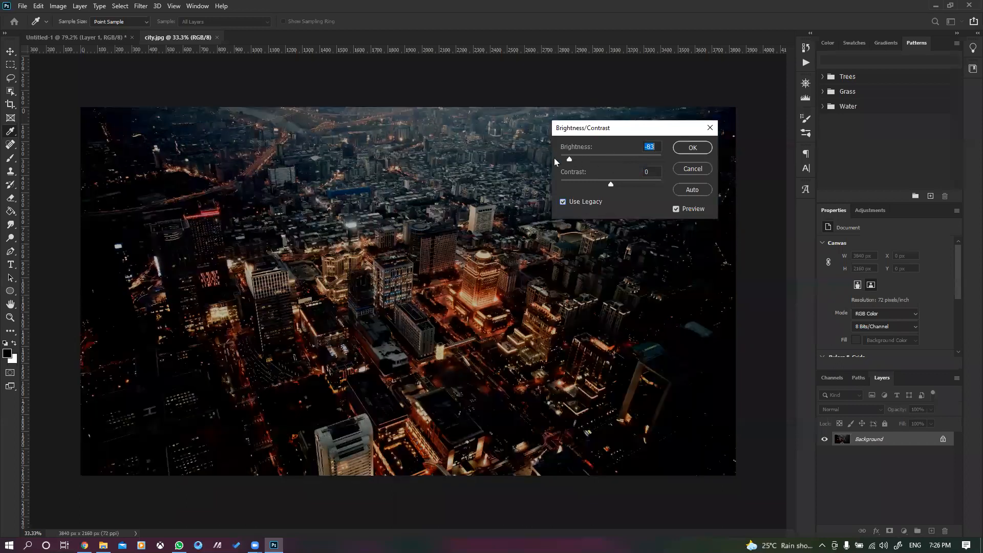
left_click_drag(610, 181, 545, 161)
left_click(577, 198)
Step: Try contrast -50 with brightness 150, change to brightness -150 with contrast 94, and cancel the Brightness/Contrast adjustment
left_click_drag(610, 183, 500, 183)
left_click_drag(563, 160, 676, 165)
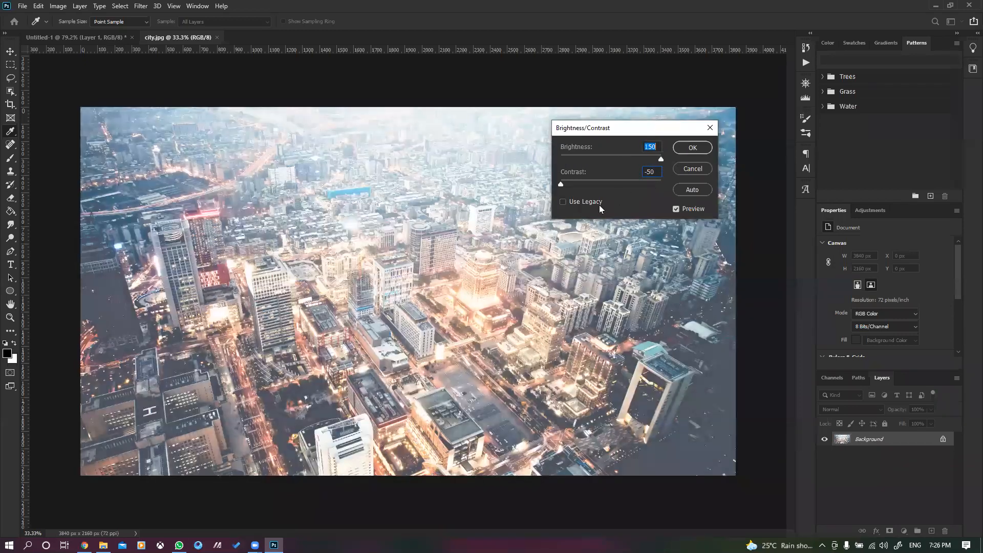
mouse_move(561, 184)
left_mouse_down()
mouse_move(645, 180)
mouse_move(560, 183)
left_mouse_up()
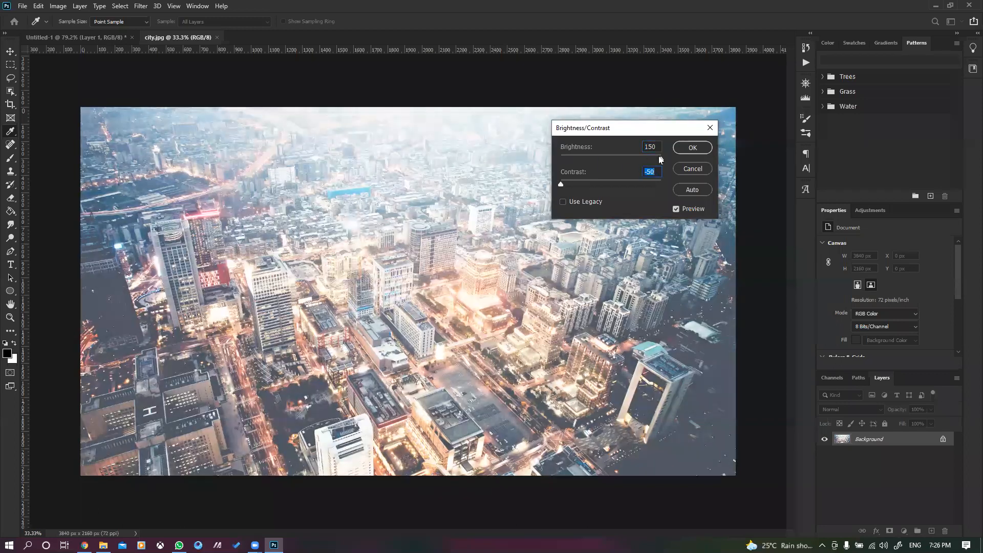
left_click_drag(661, 159, 531, 160)
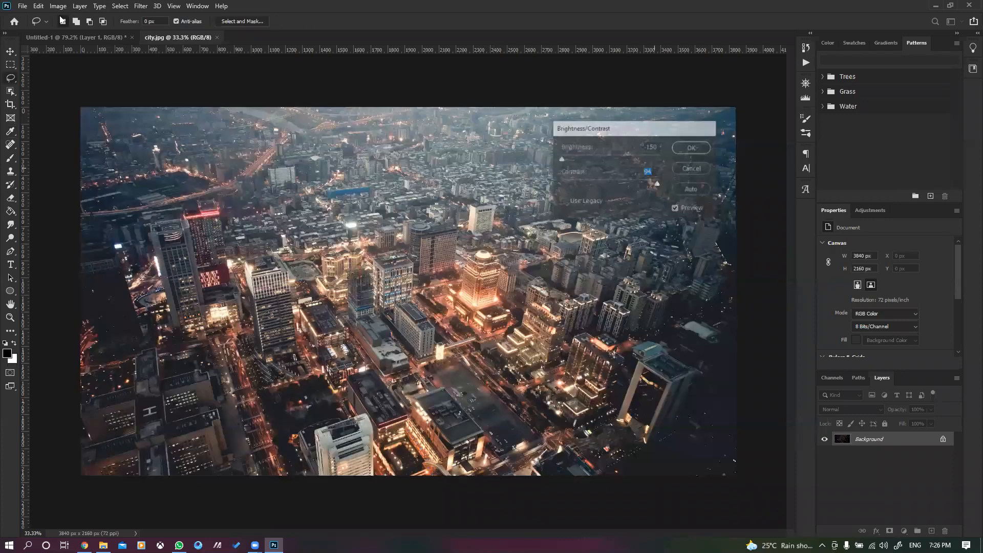
Step: Try a Levels adjustment on the city image with the black input at 138, return it to 0, and cancel
left_click(58, 5)
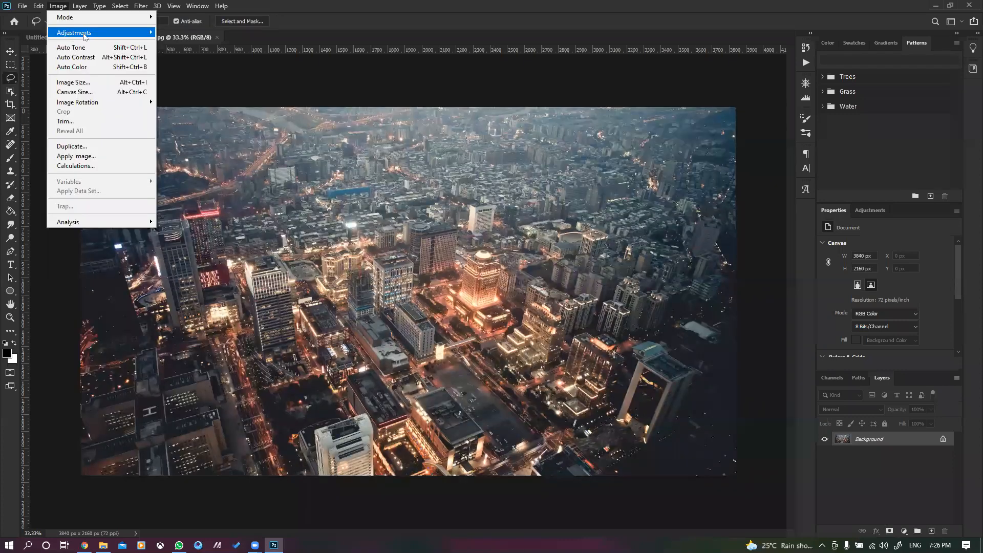
left_click(167, 41)
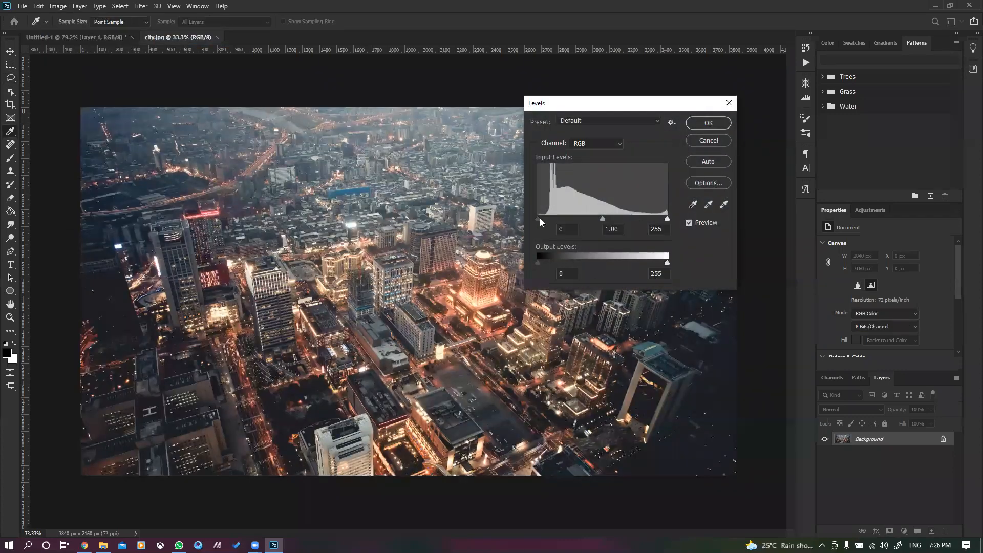
left_click_drag(537, 219, 606, 219)
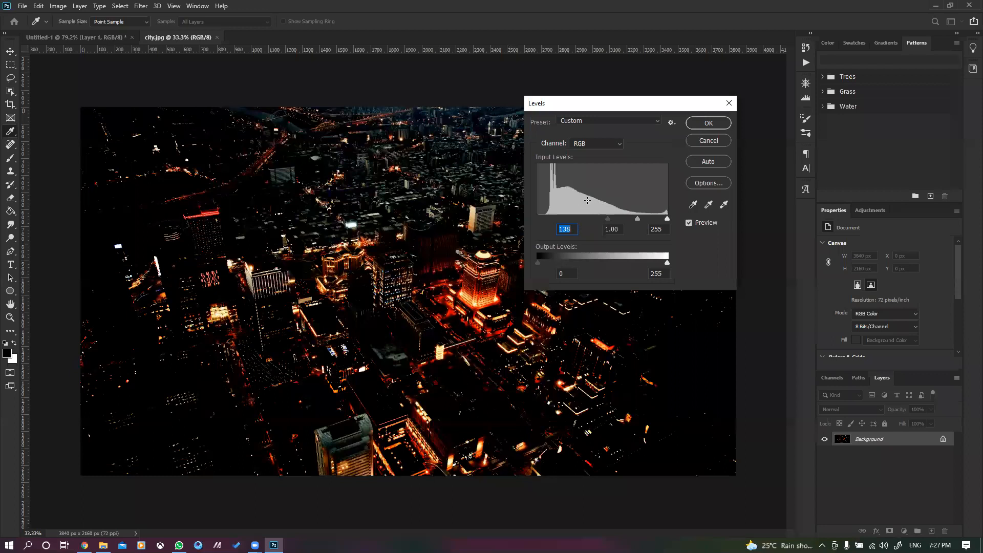
left_click_drag(606, 218, 536, 220)
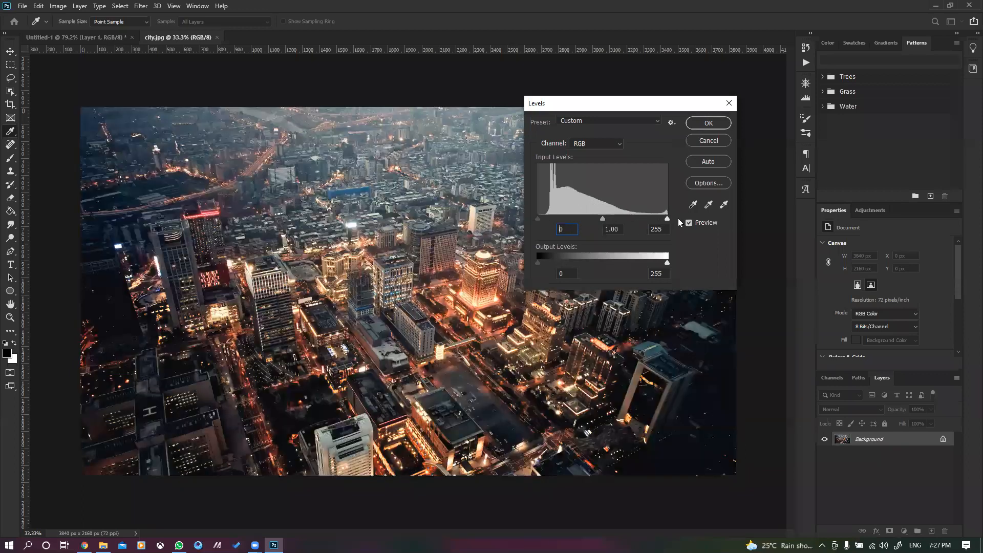
left_click_drag(667, 219, 727, 195)
left_click(708, 141)
key("l")
Step: Try an Exposure adjustment of -0.29 on the city image with offsets +0.1324 and -0.1996, and cancel it
left_click(58, 6)
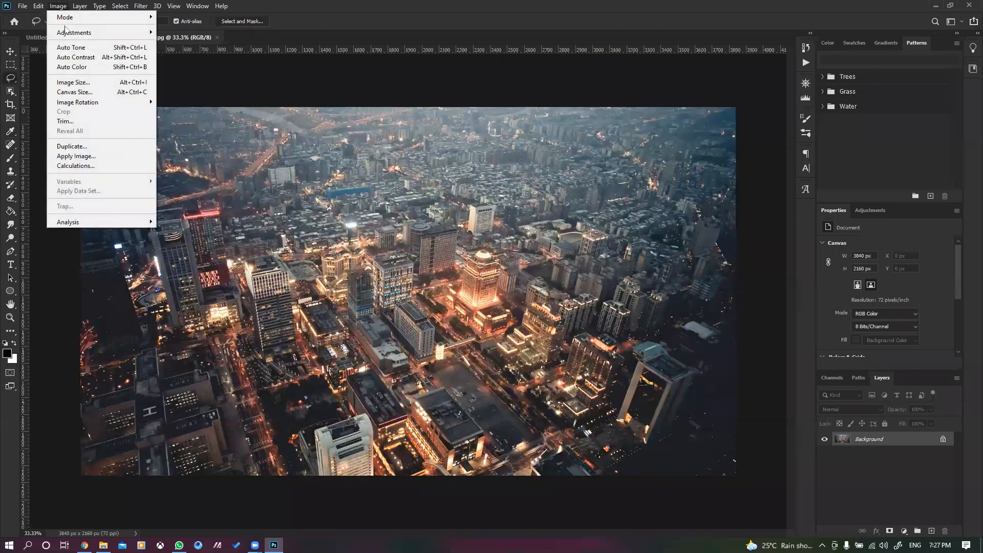
mouse_move(119, 34)
left_click(179, 62)
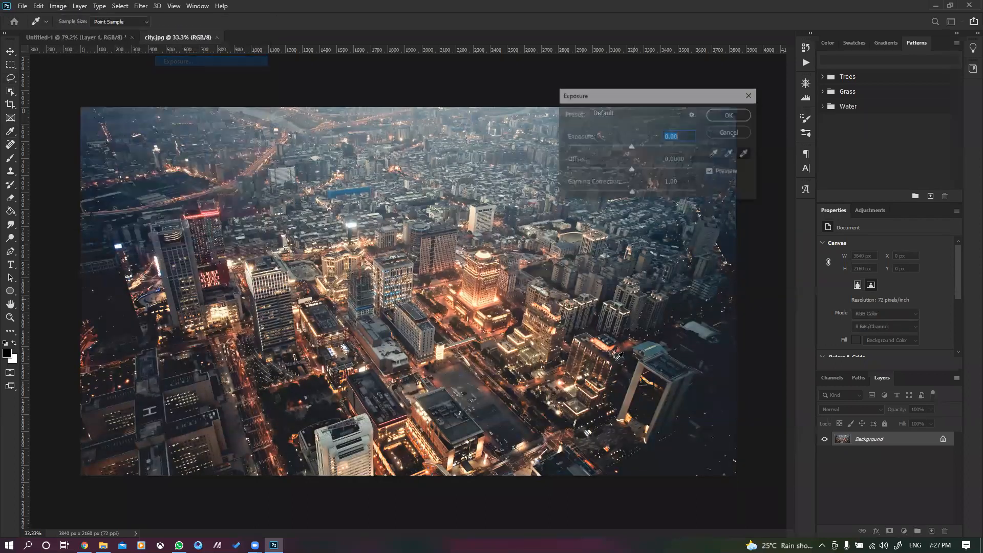
left_click_drag(632, 149, 649, 165)
left_click(602, 171)
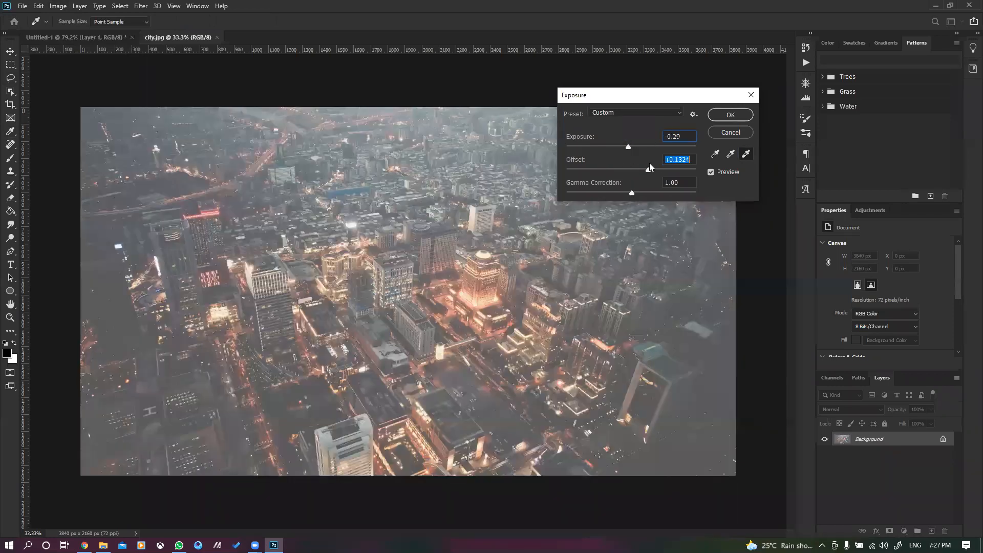
left_click(605, 170)
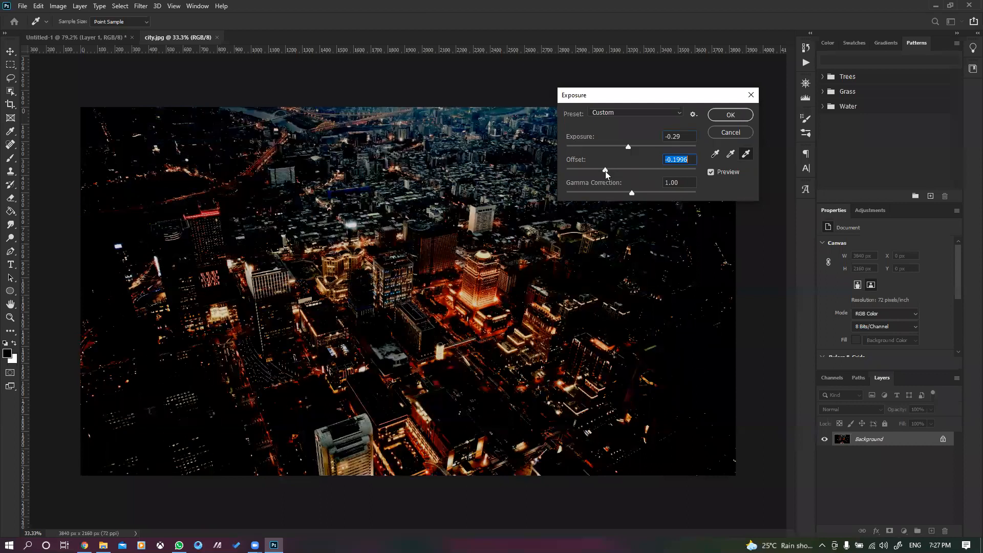
left_click(739, 135)
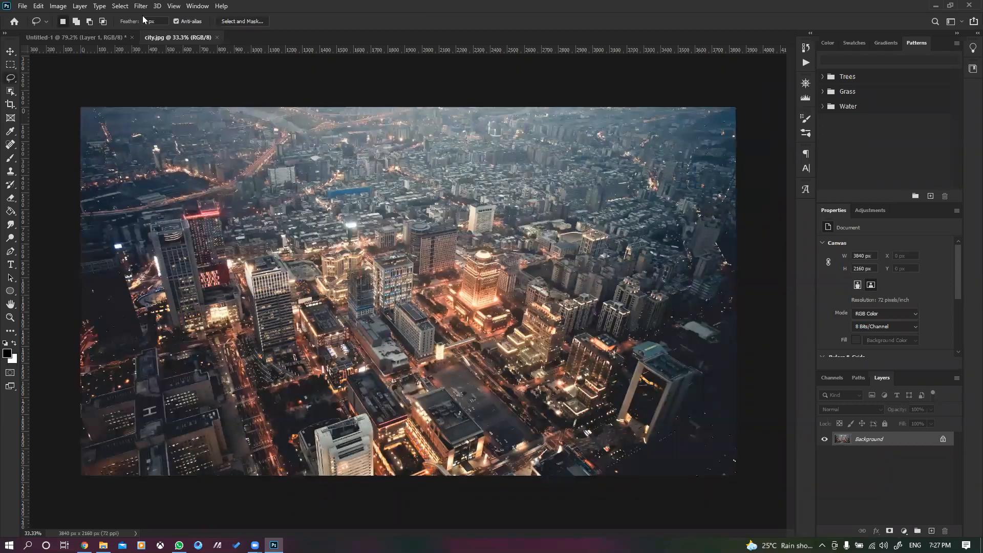
Step: Open the Vibrance adjustment for Layer 1 of the Untitled-1 landscape and compare vibrance +100 with 0
left_click(100, 40)
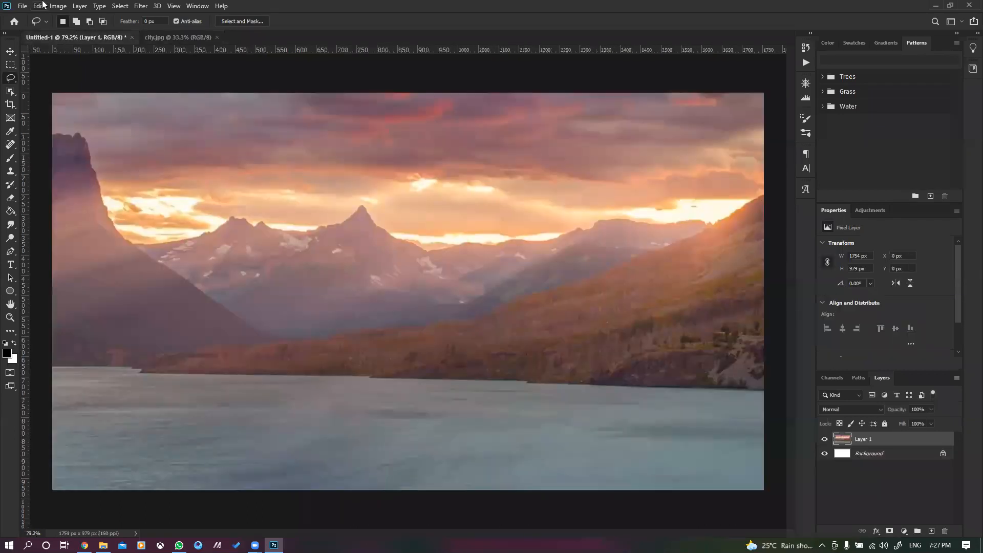
left_click(58, 6)
mouse_move(58, 34)
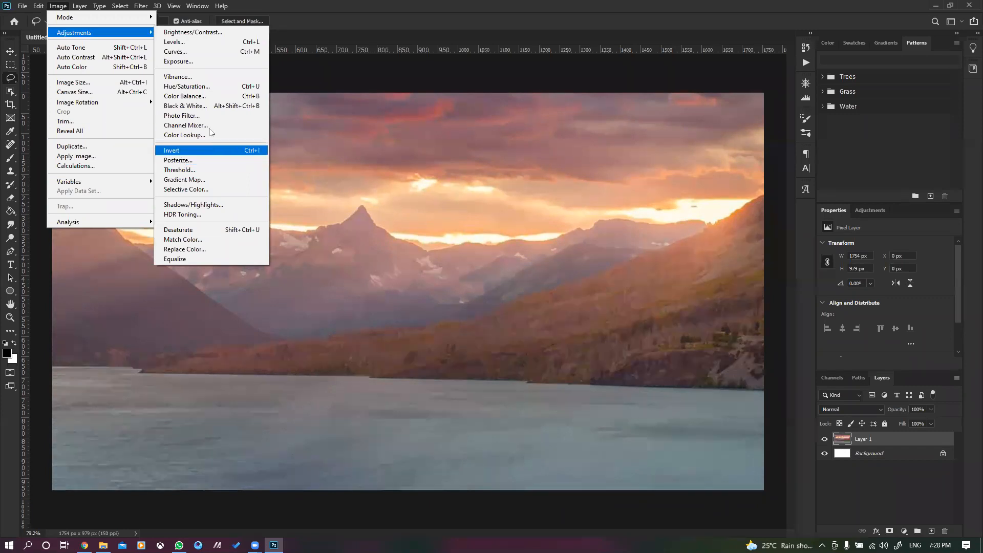
left_click(197, 78)
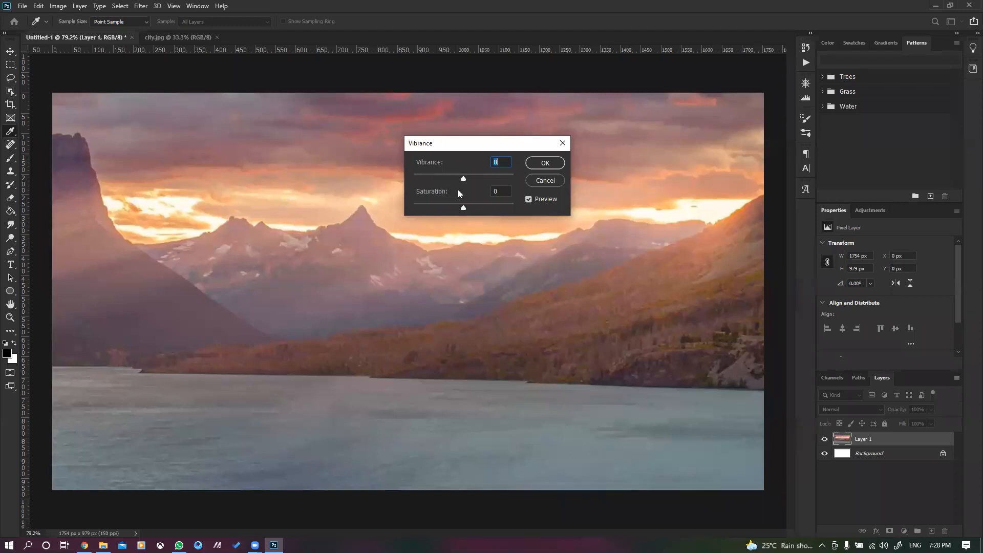
left_click_drag(463, 177, 532, 183)
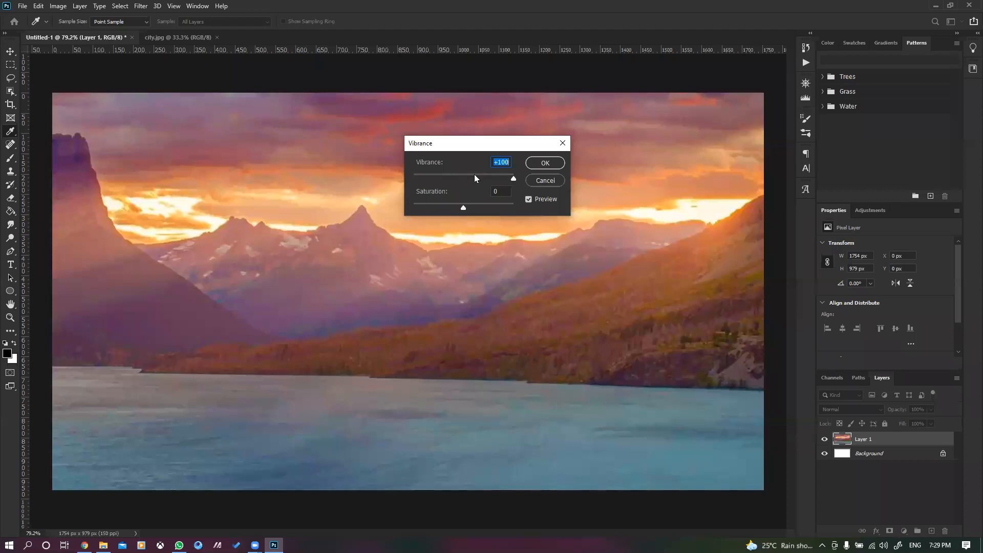
type("0")
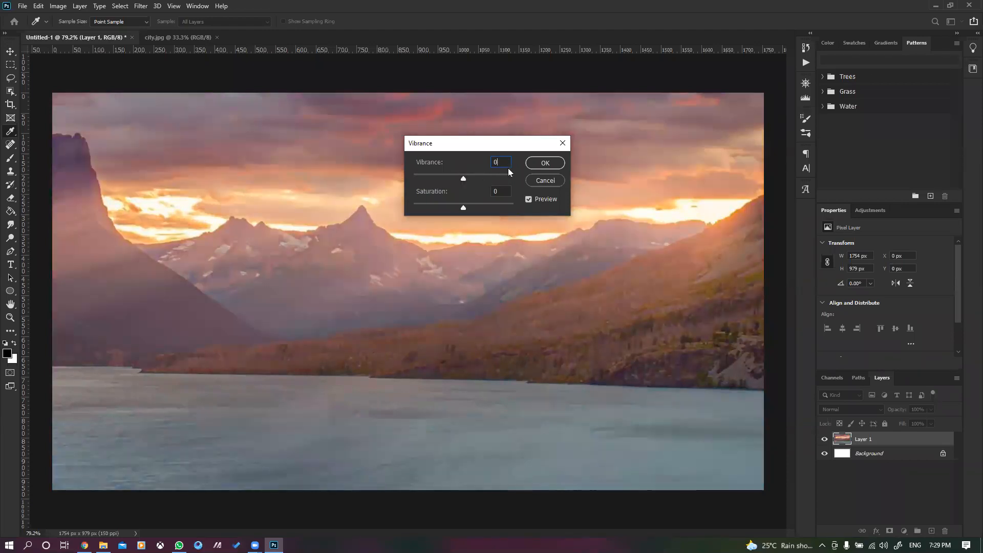
left_click_drag(463, 179, 522, 184)
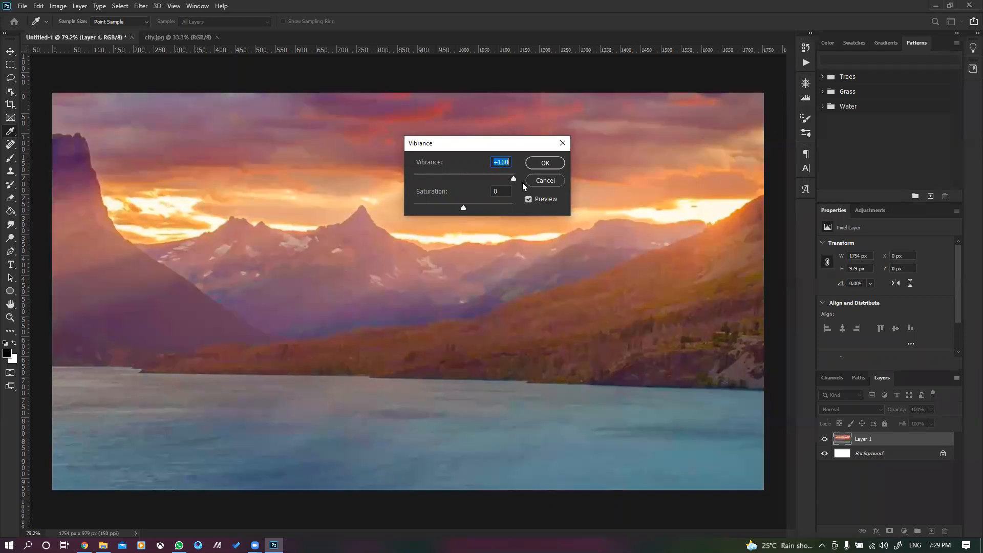
type("0")
Step: Try different vibrance and saturation combinations on the landscape, ending with vibrance +51 and saturation +60, and cancel the adjustment
left_click_drag(463, 207, 500, 210)
left_click_drag(463, 178, 462, 209)
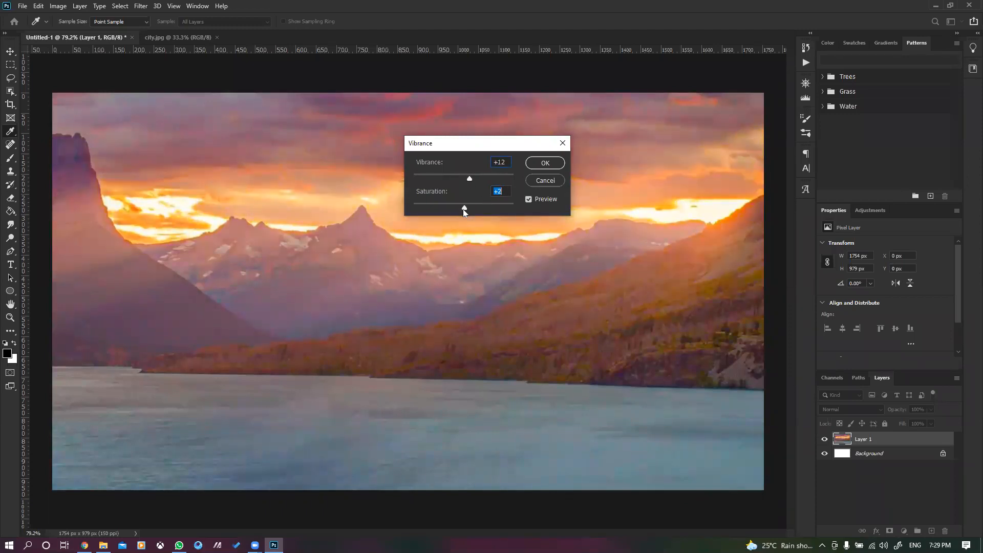
left_click_drag(487, 178, 438, 181)
key("ctrl+z")
left_click_drag(464, 208, 494, 209)
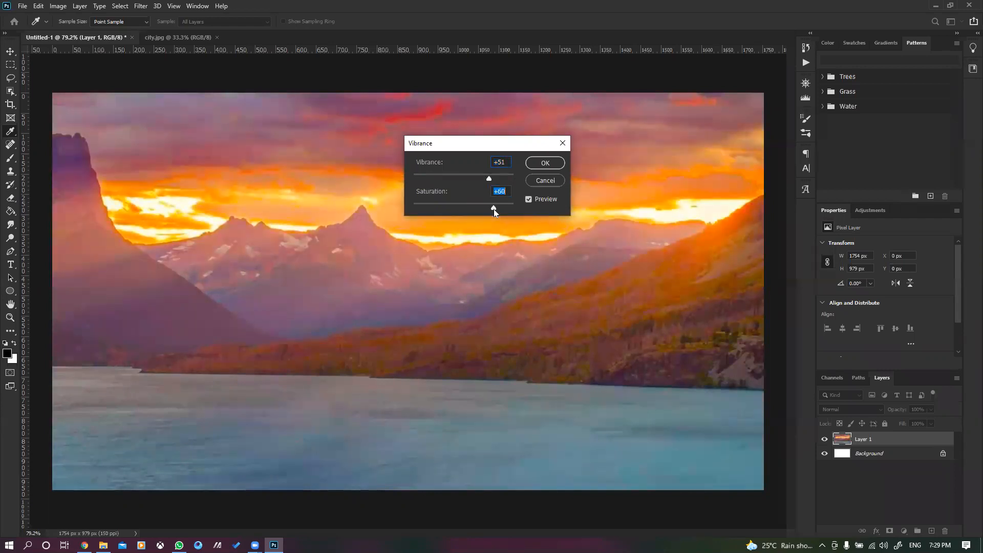
left_click(545, 181)
Step: Switch to File Explorer and look through the ps and interdocutions folders for another sample image
left_click(103, 545)
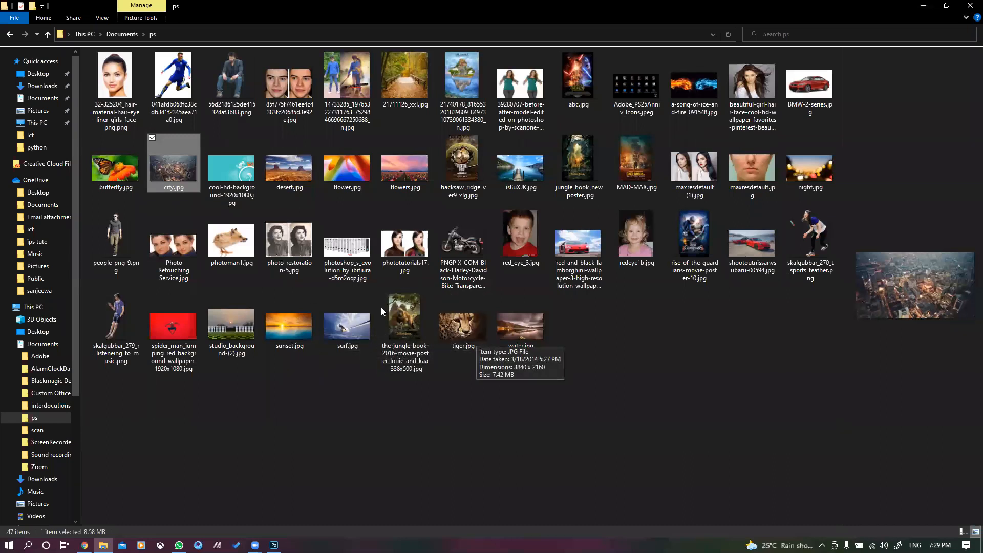
left_click(47, 35)
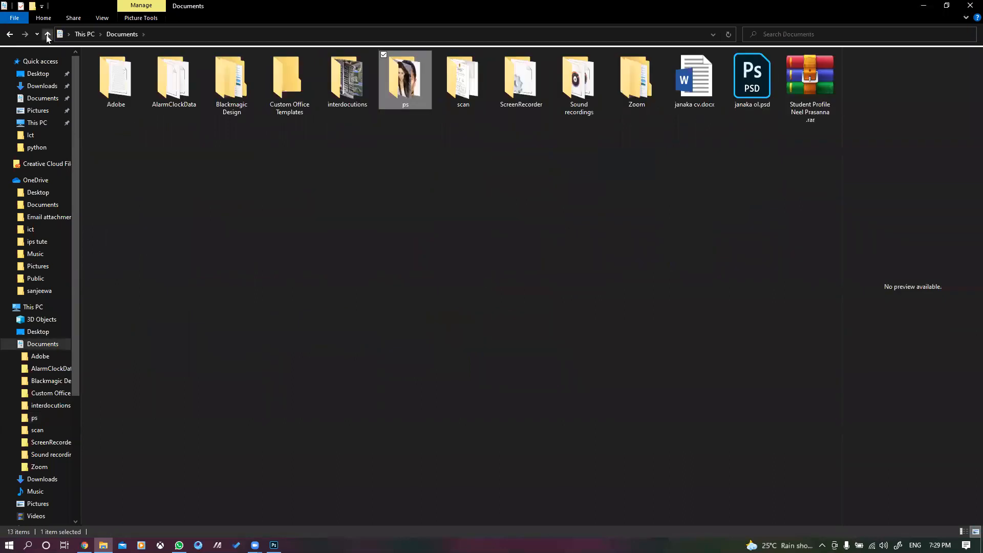
double_click(340, 86)
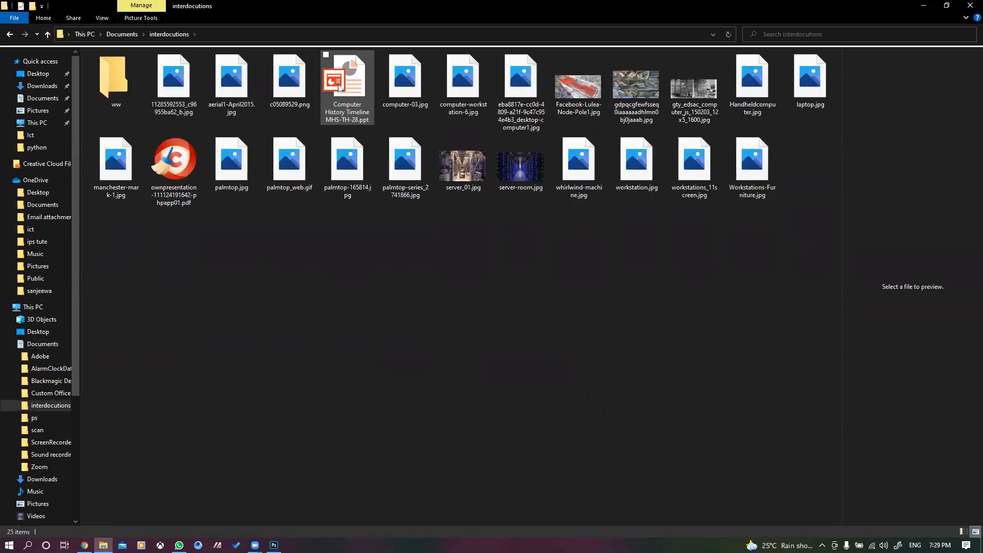
left_click(227, 89)
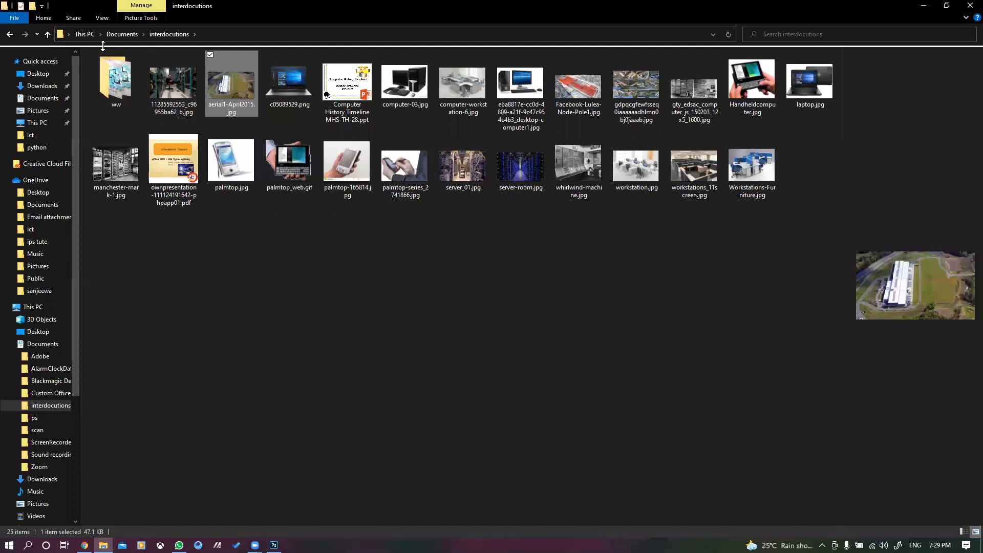
left_click(47, 35)
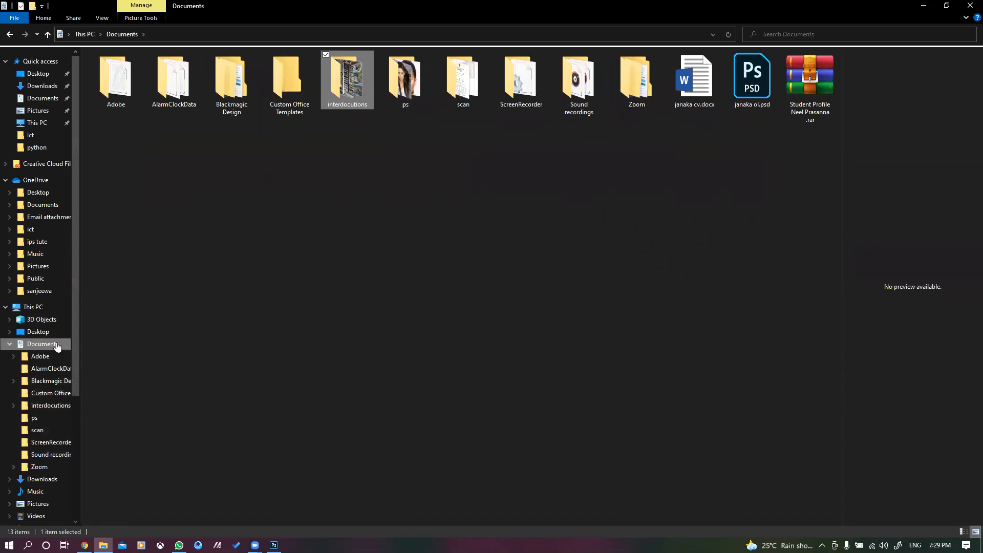
Step: Open Wallpaper_1_19_2021.jpg from the Pictures folder in Photoshop
scroll(66, 460, "down", 1)
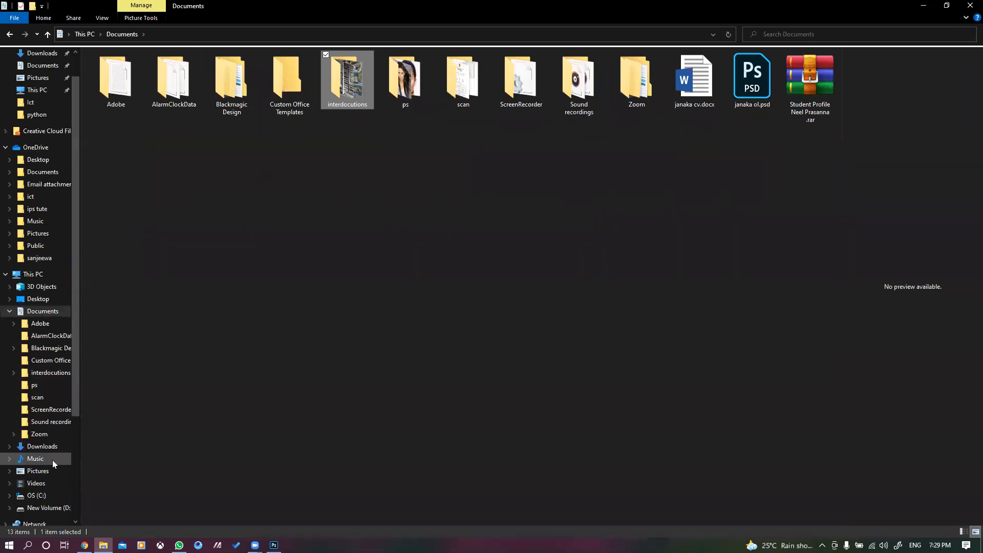
left_click(42, 471)
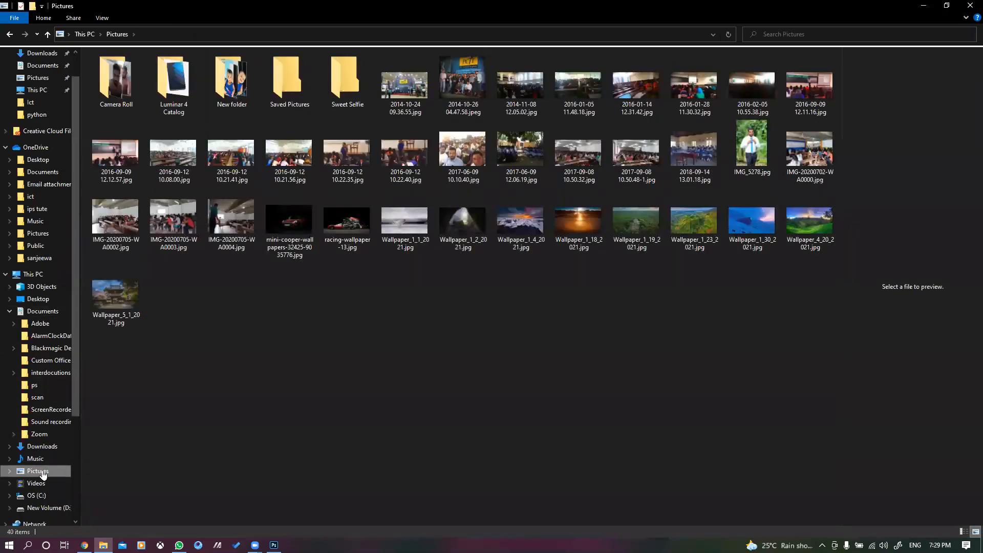
left_click(636, 223)
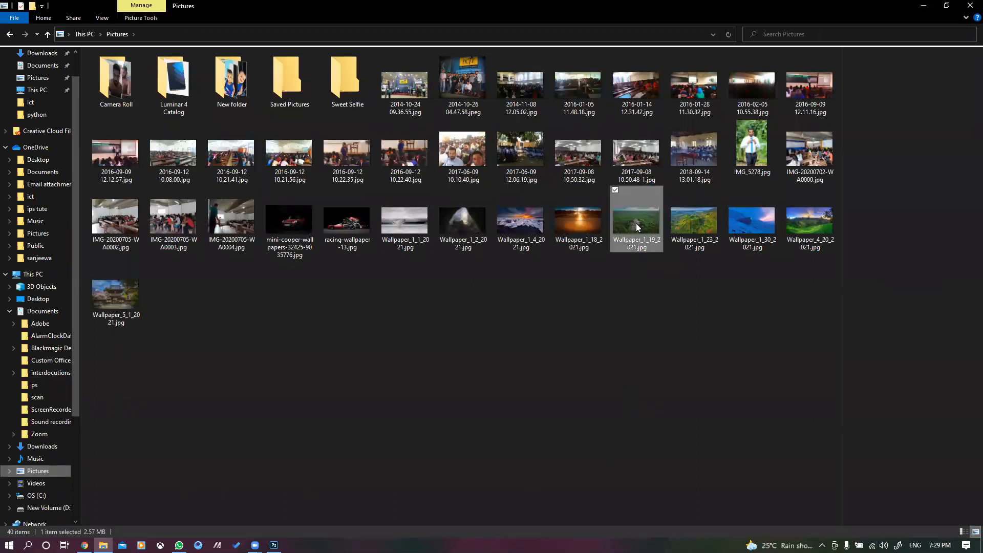
right_click(636, 224)
mouse_move(487, 367)
left_click(663, 387)
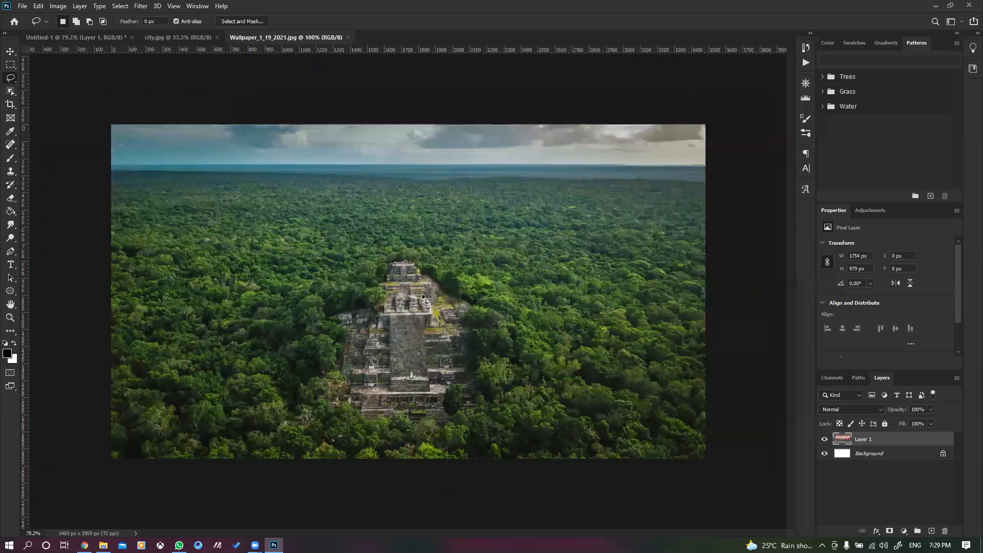
Step: Open the Vibrance adjustment for the forest temple image, move its dialog off the photo, and try saturation +69 with vibrance +71
left_click(55, 6)
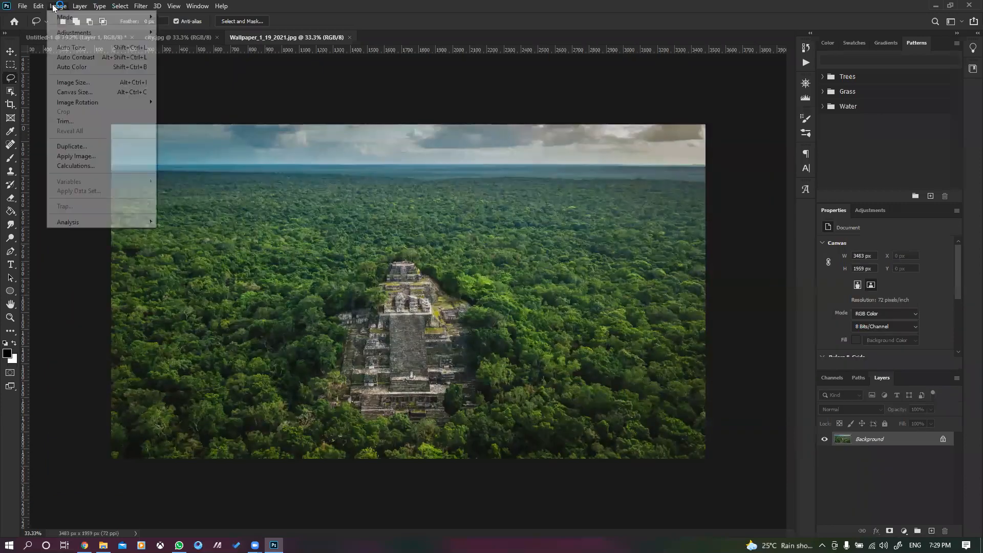
left_click(10, 51)
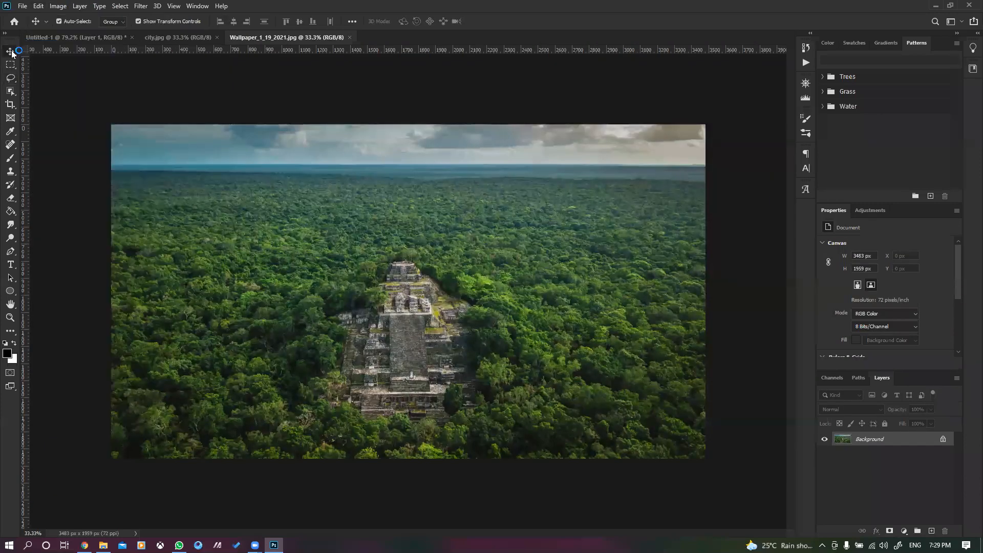
left_click(58, 7)
mouse_move(82, 33)
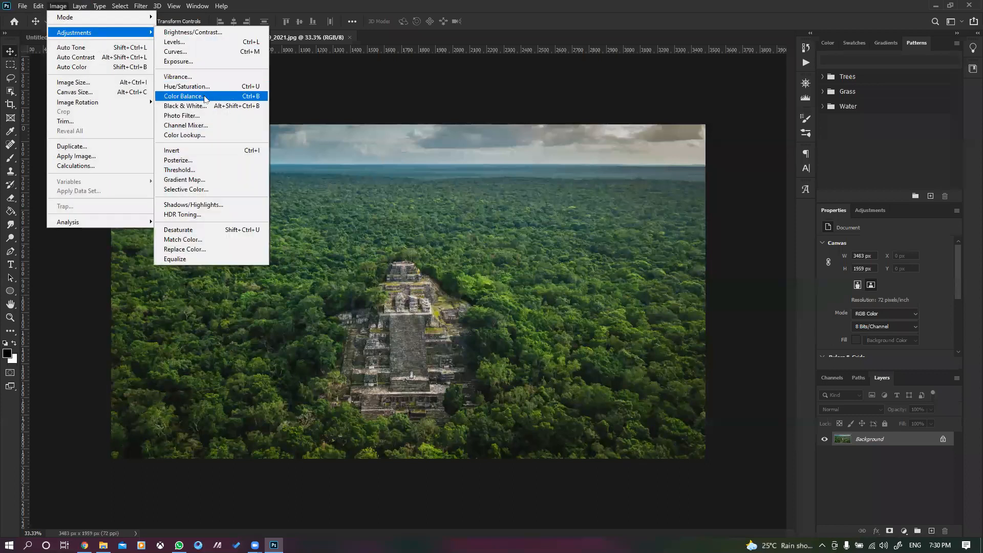
left_click(182, 76)
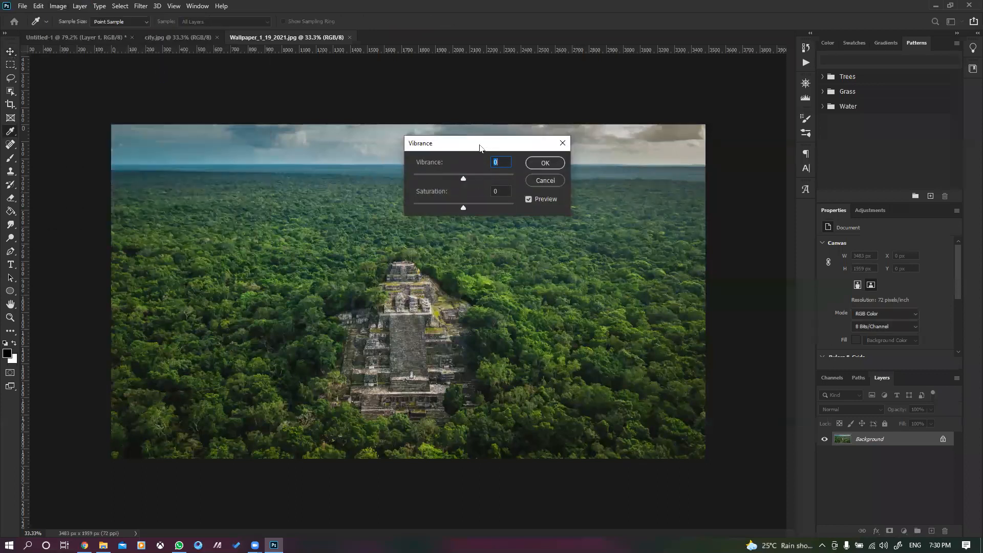
left_click_drag(480, 148, 761, 116)
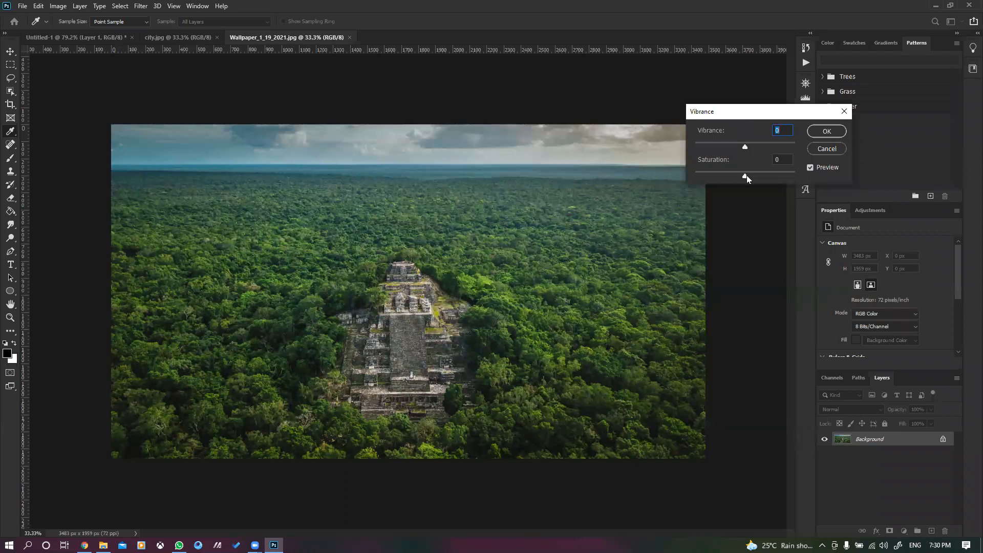
left_click_drag(746, 176, 762, 180)
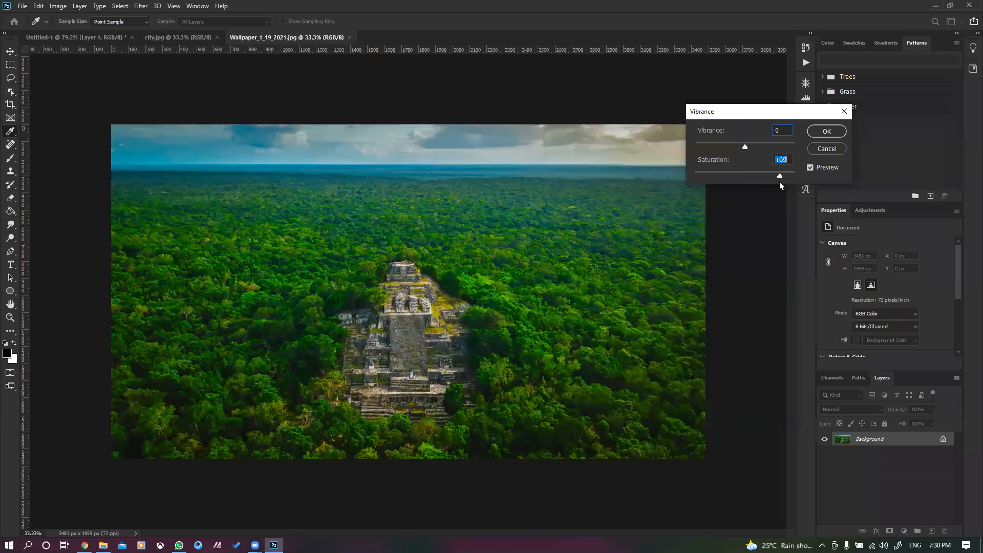
left_click_drag(744, 145, 780, 146)
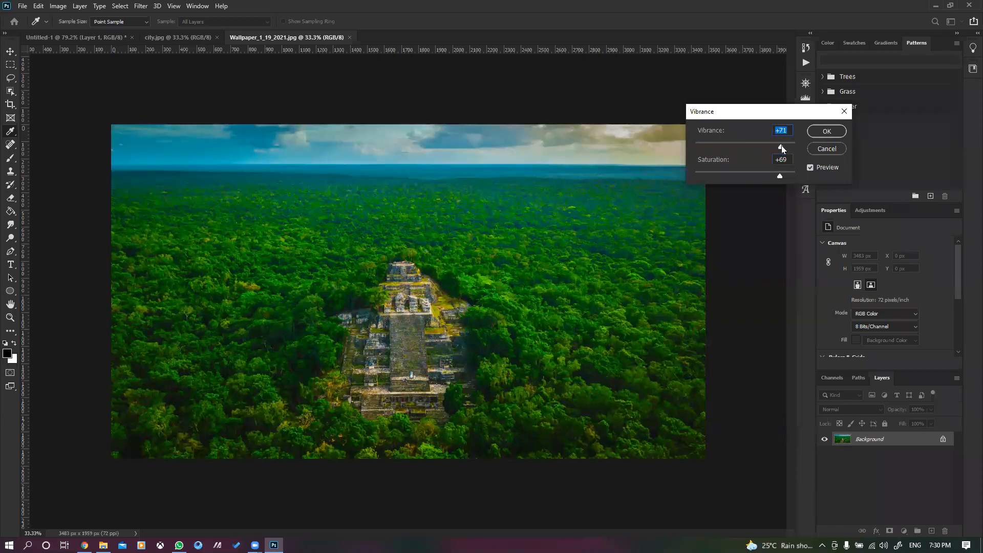
Step: Reset vibrance and saturation to 0, and raise only the saturation to +72
type("0")
key("Tab")
type("0")
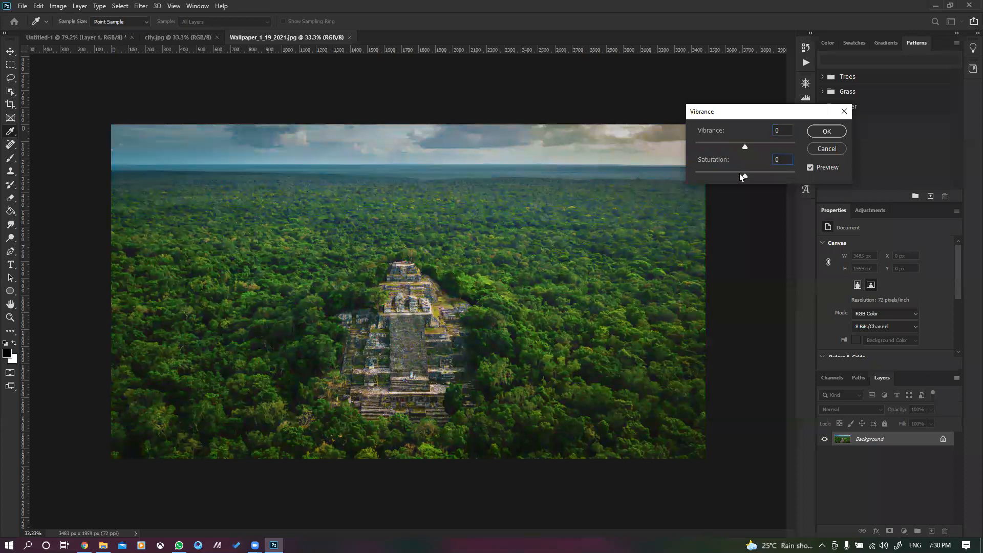
left_click_drag(746, 175, 779, 176)
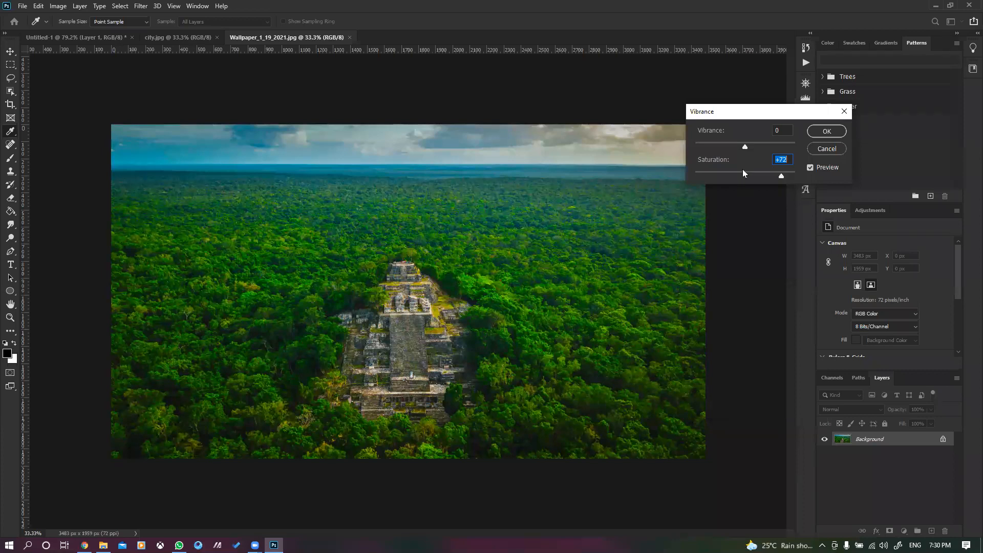
Step: Set the vibrance to +23 alongside saturation +72 and apply the adjustment to the forest temple image
left_click_drag(744, 147, 750, 148)
left_click(826, 131)
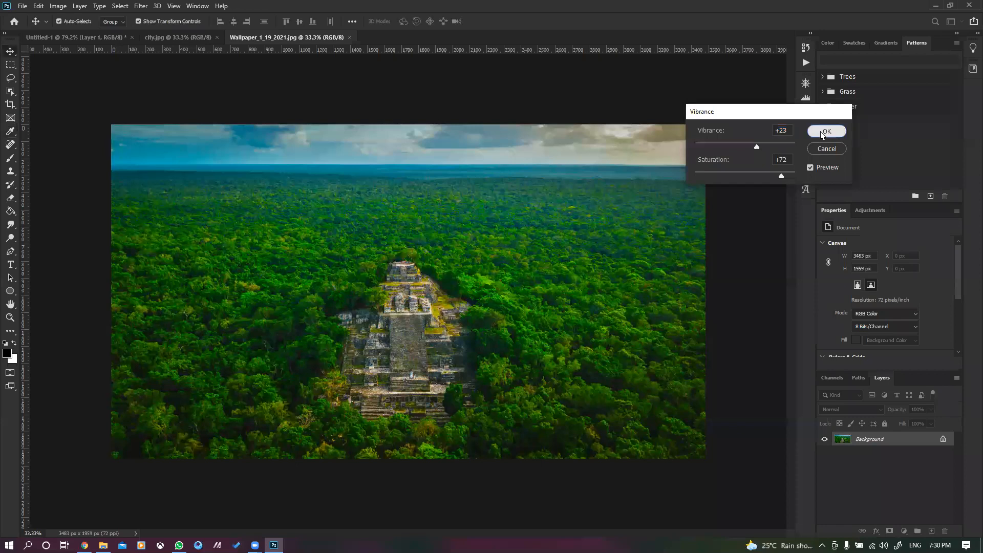
Step: Compare the temple image before and after the Vibrance adjustment by undoing and redoing it, and leave the adjustment undone
scroll(399, 287, "up", 5)
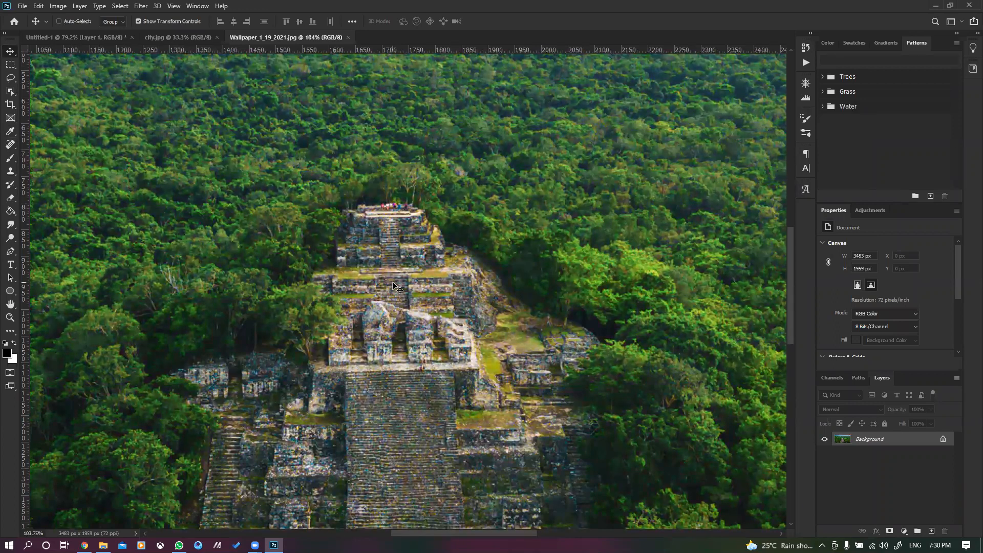
key("ctrl+z")
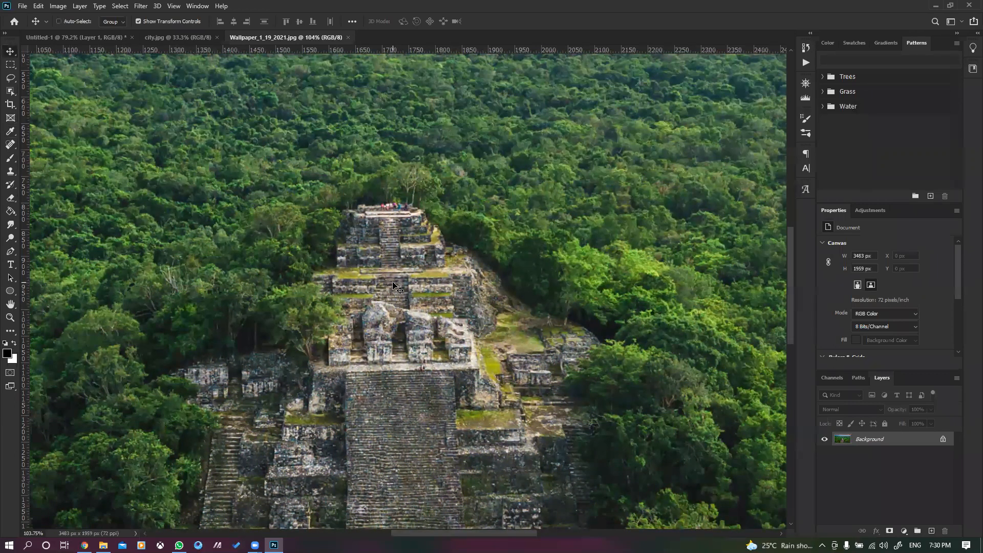
key("ctrl+shift+z")
key("ctrl+z")
key("ctrl+shift+z")
key("ctrl+z")
key("ctrl+0")
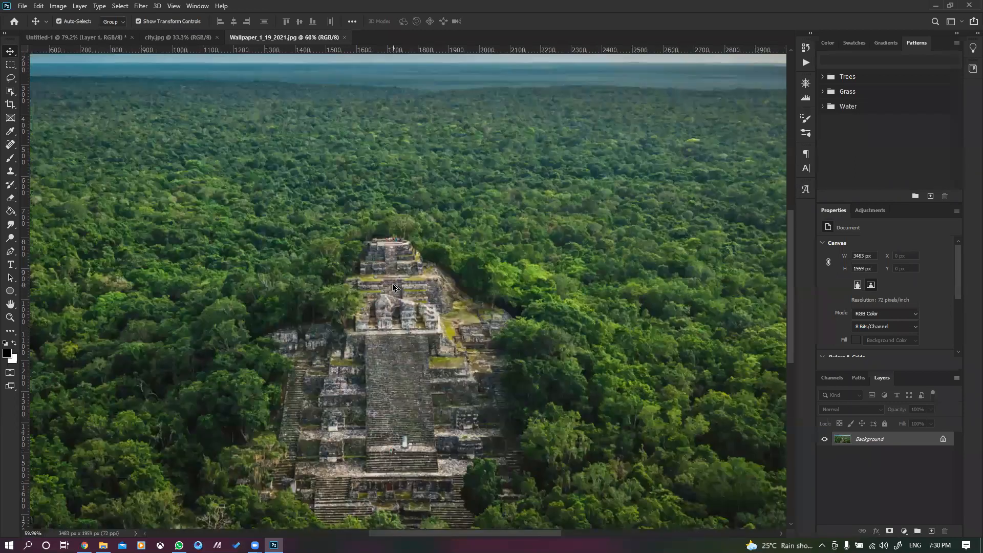
scroll(393, 282, "down", 1)
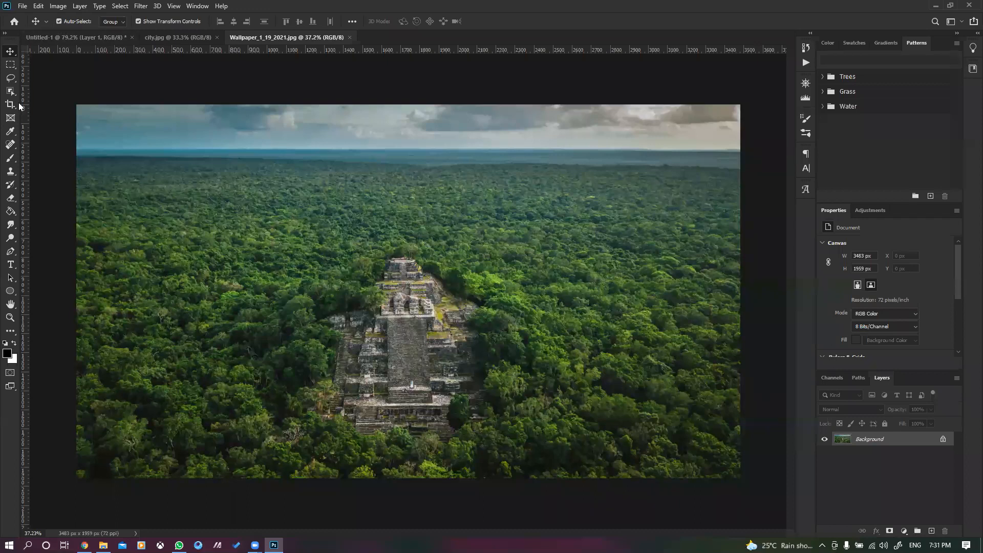
Step: Paint over the whole temple with the Spot Healing Brush at about 277 px to replace it with forest
left_click(8, 147)
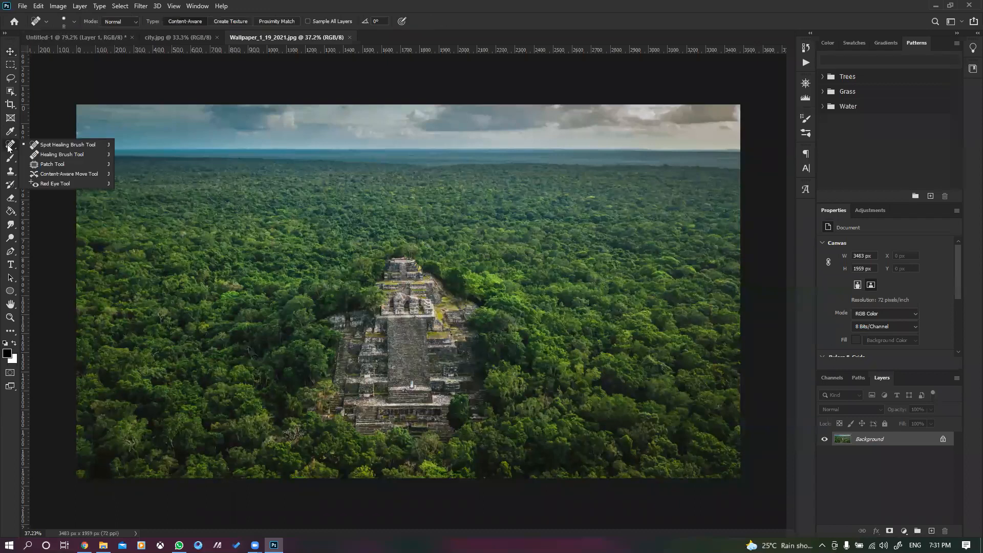
left_click(58, 144)
right_click(389, 283, "alt")
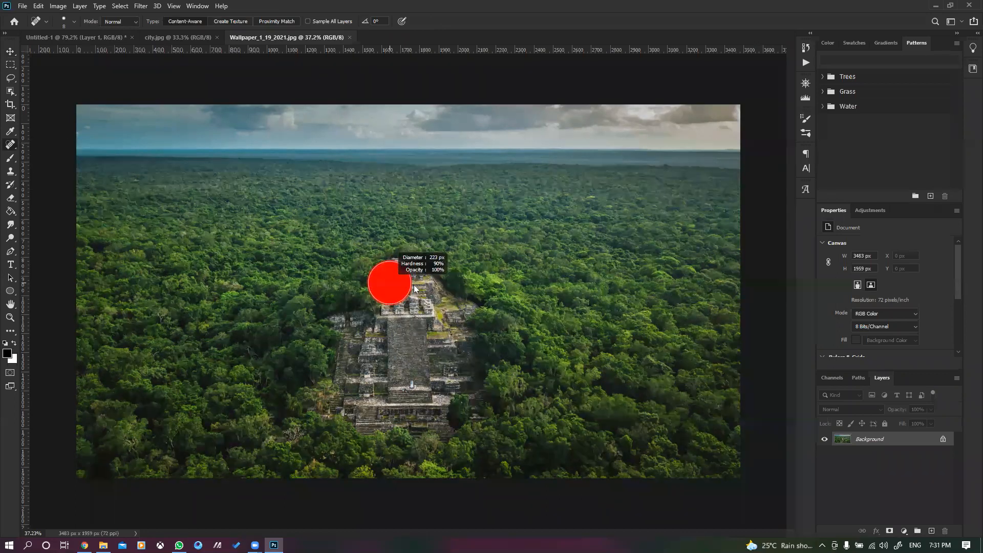
mouse_move(414, 252)
left_mouse_down()
mouse_move(386, 293)
mouse_move(349, 306)
mouse_move(403, 286)
mouse_move(452, 301)
mouse_move(333, 336)
mouse_move(370, 414)
mouse_move(421, 422)
mouse_move(436, 411)
mouse_move(386, 373)
mouse_move(432, 403)
mouse_move(432, 323)
mouse_move(453, 391)
mouse_move(481, 417)
left_mouse_up()
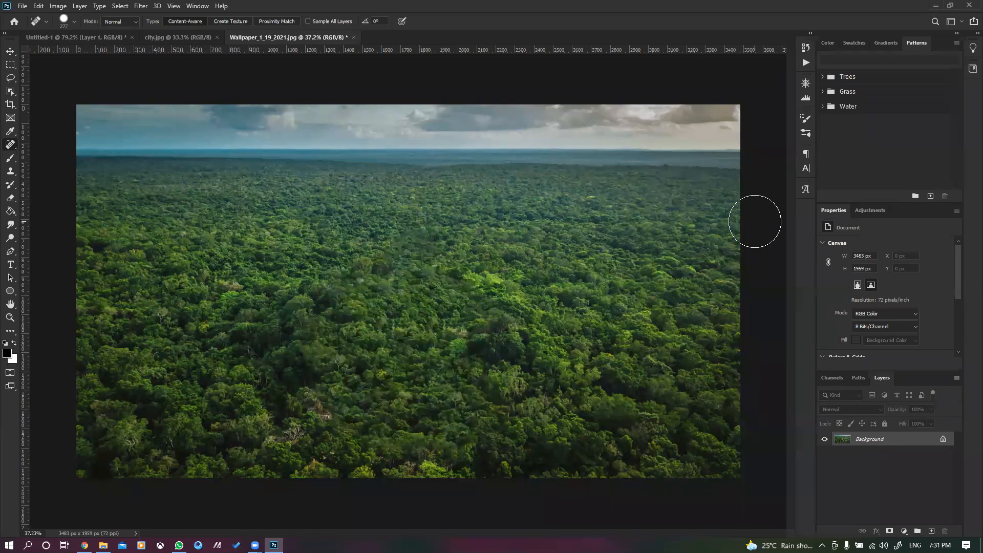
Step: Heal the uneven forest patches where the temple stood with several more Spot Healing Brush strokes
scroll(444, 341, "up", 5)
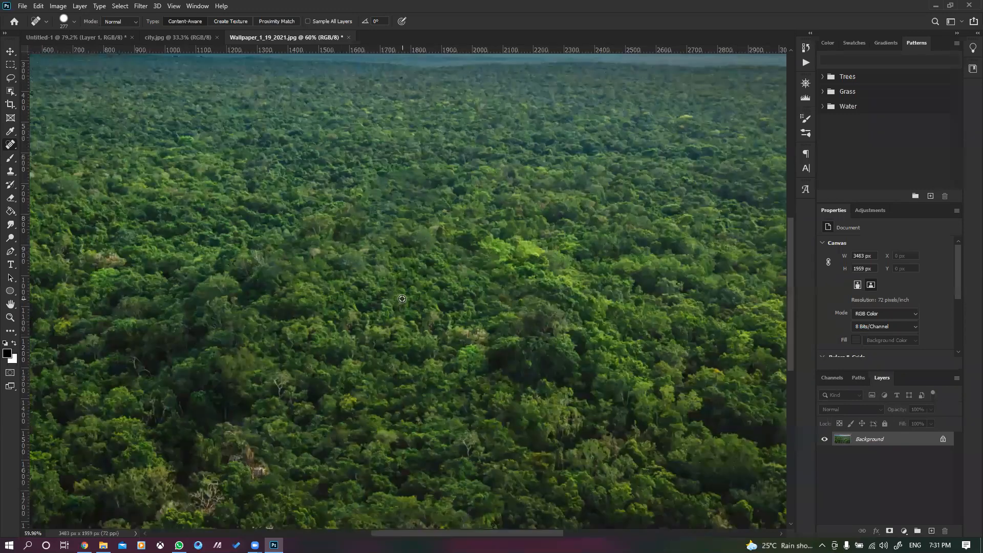
scroll(387, 283, "down", 5)
mouse_move(371, 284)
left_mouse_down()
mouse_move(412, 237)
mouse_move(450, 286)
left_mouse_up()
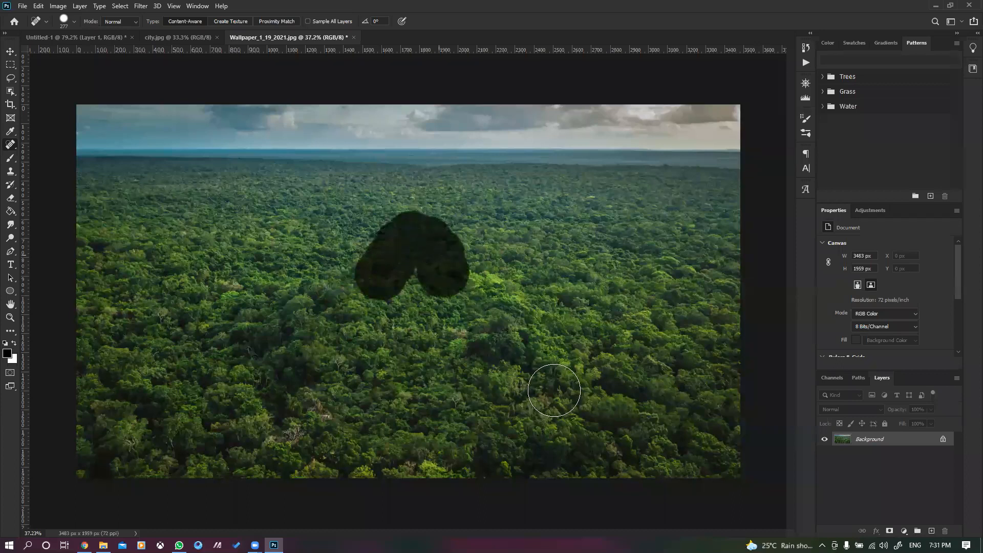
left_click_drag(320, 287, 294, 345)
left_click(493, 317)
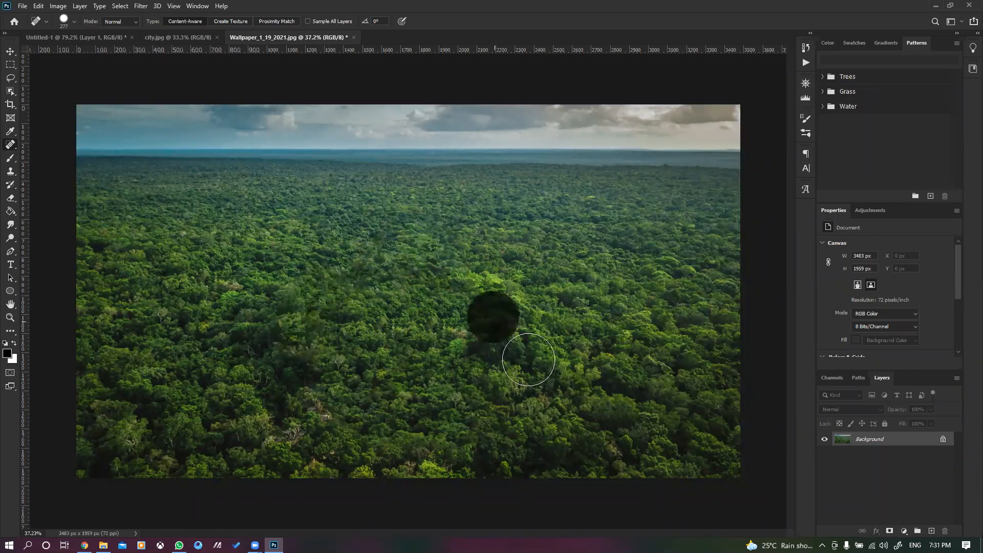
left_click_drag(528, 359, 532, 365)
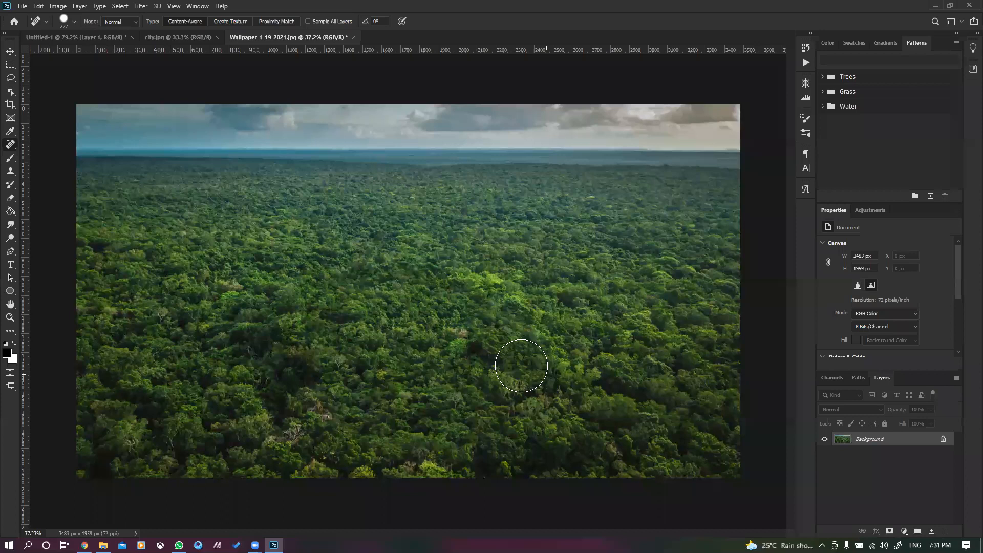
left_click(486, 343)
left_click(368, 243)
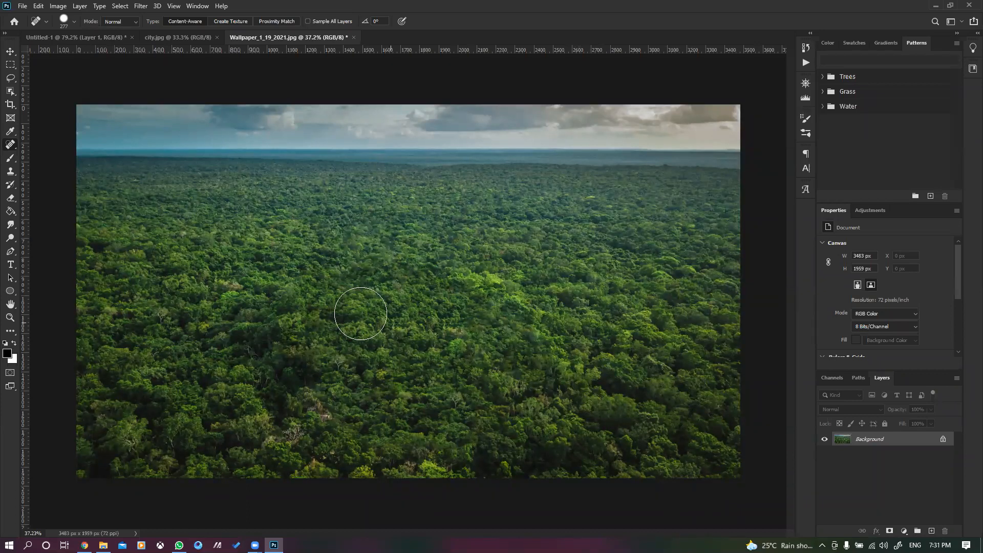
Step: Undo all the healing strokes to bring the temple back
key("ctrl+z")
key("ctrl+z")
key("ctrl+z")
key("ctrl+z")
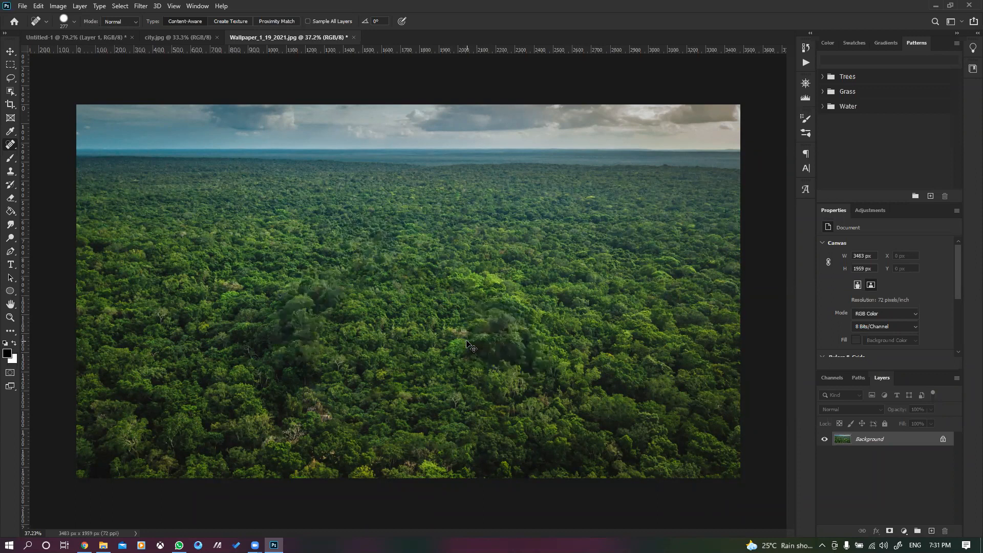
key("ctrl+z")
key("ctrl+z")
Step: Try healing the upper part of the temple with the Spot Healing Brush, and undo the strokes
scroll(467, 344, "up", 3)
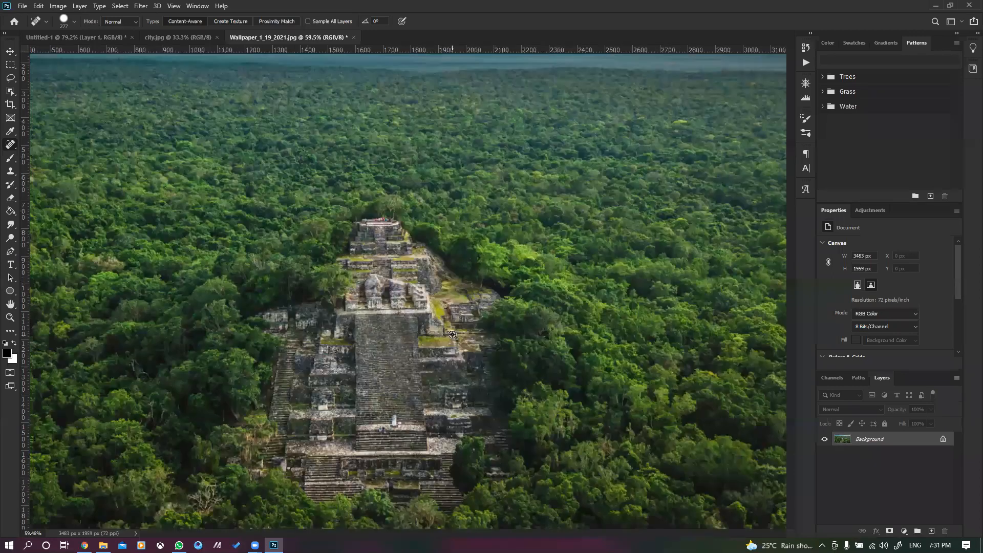
scroll(453, 334, "up", 3)
mouse_move(244, 159)
left_mouse_down()
mouse_move(412, 222)
mouse_move(232, 221)
left_mouse_up()
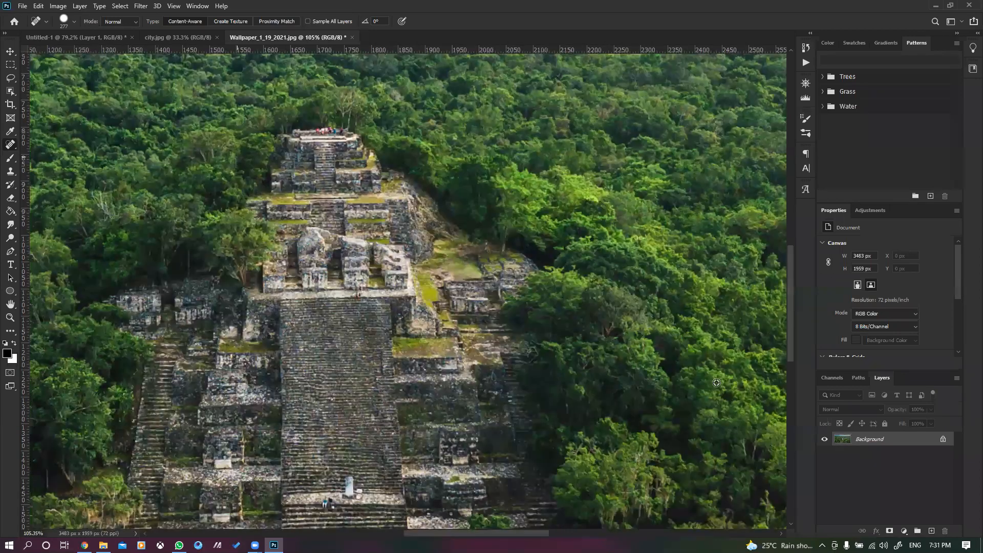
scroll(716, 383, "down", 3)
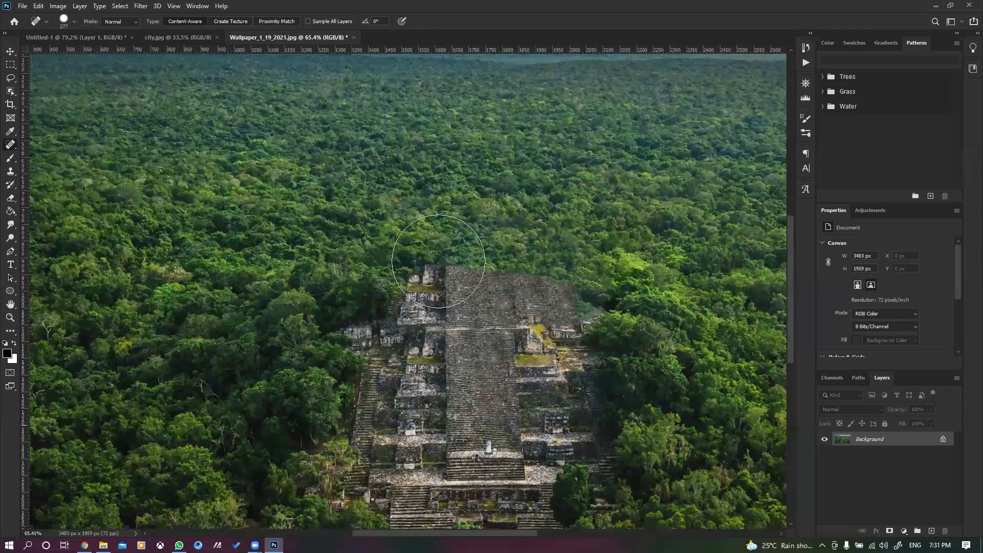
key("ctrl+z")
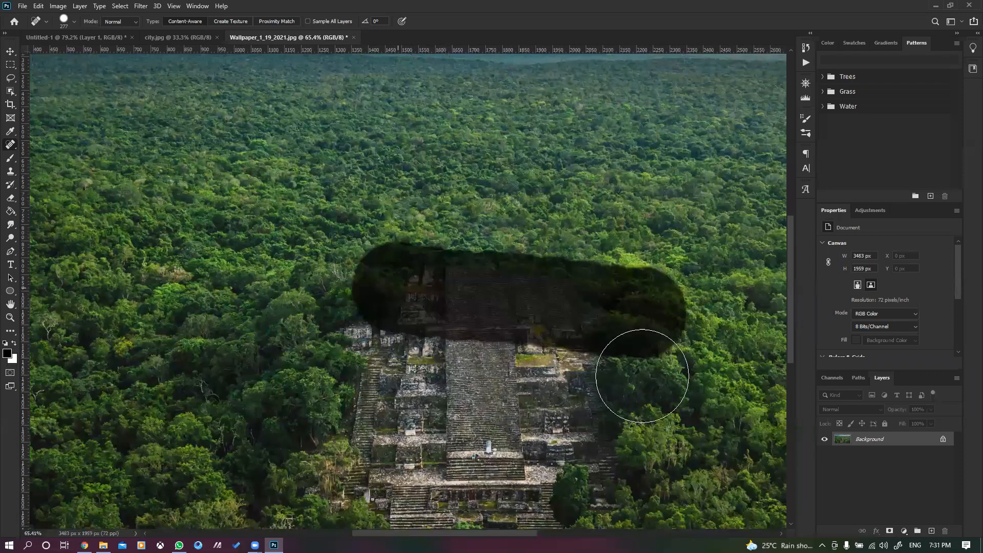
scroll(584, 306, "down", 3)
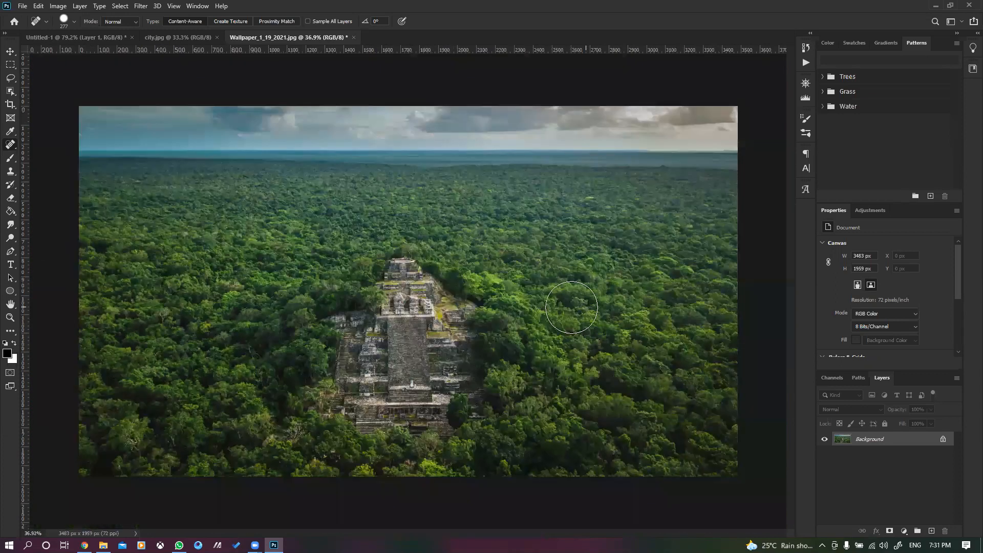
Step: Open the Hue/Saturation adjustment for the forest temple image and move its dialog off the temple
key("v")
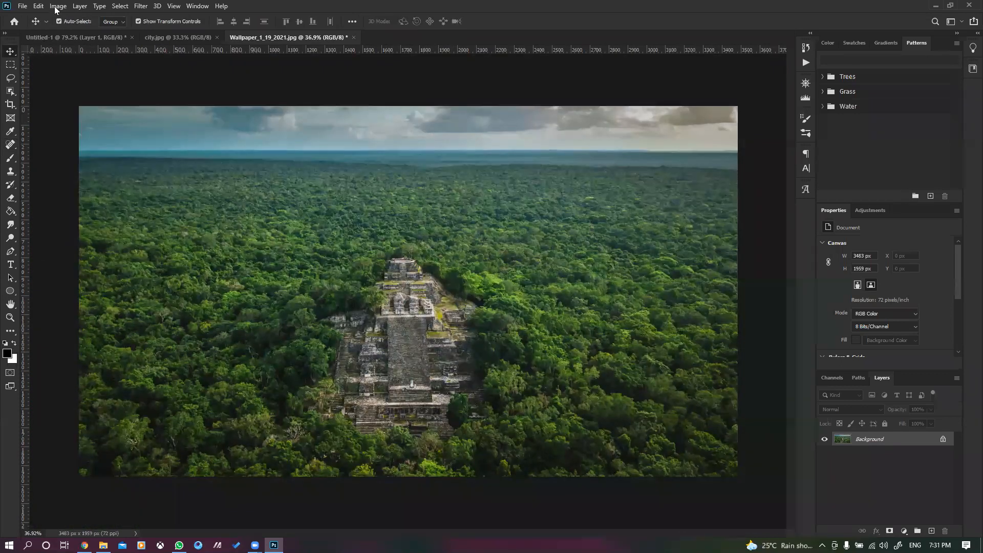
left_click(58, 6)
mouse_move(74, 32)
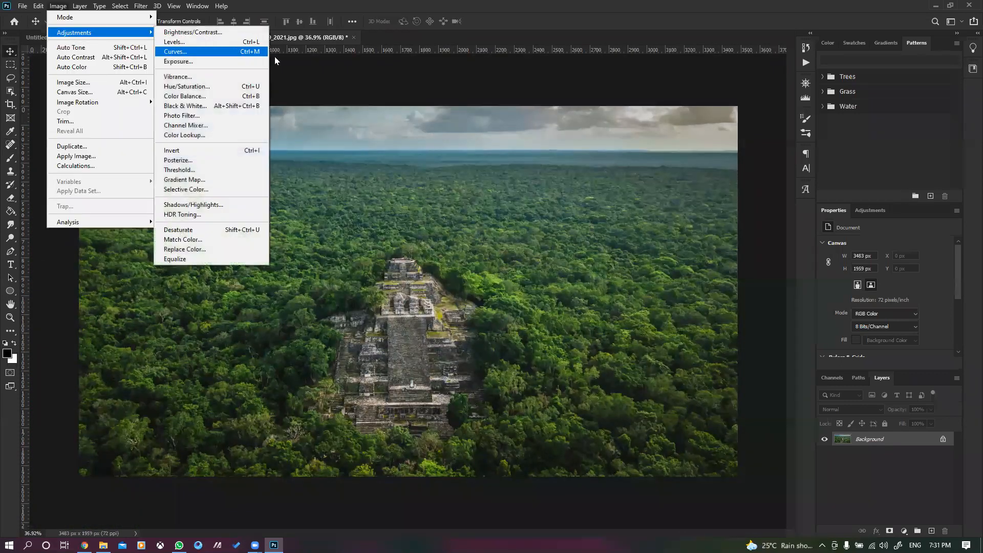
left_click(218, 87)
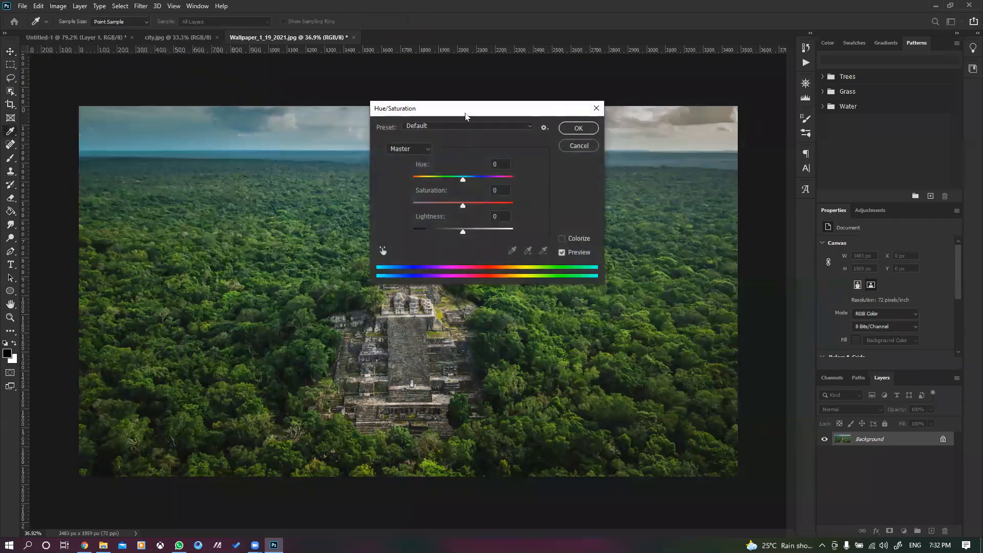
left_click_drag(470, 116, 717, 61)
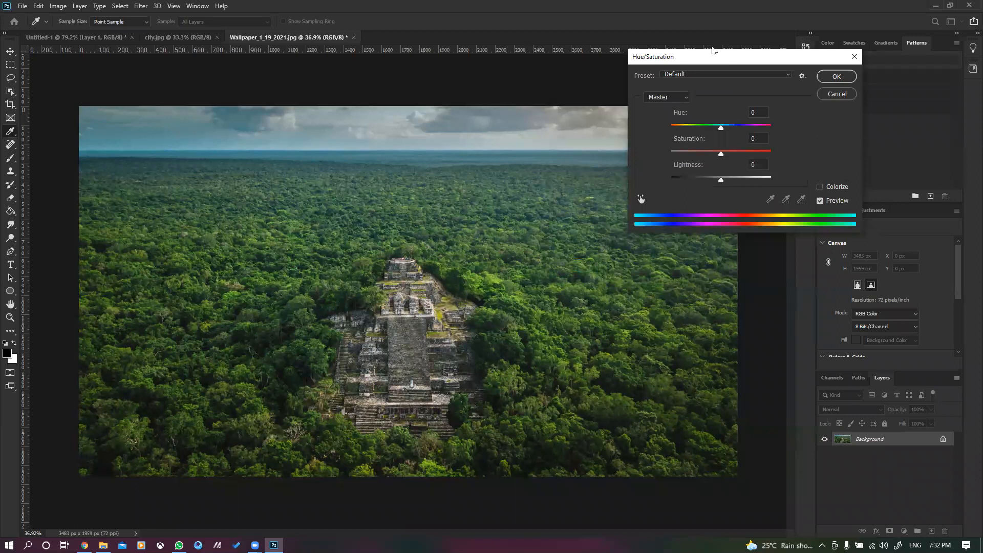
Step: Preview hue -120 with saturation +5, followed by hue +180, saturation +35 and lightness 0, and cancel the adjustment
left_click_drag(721, 131, 719, 183)
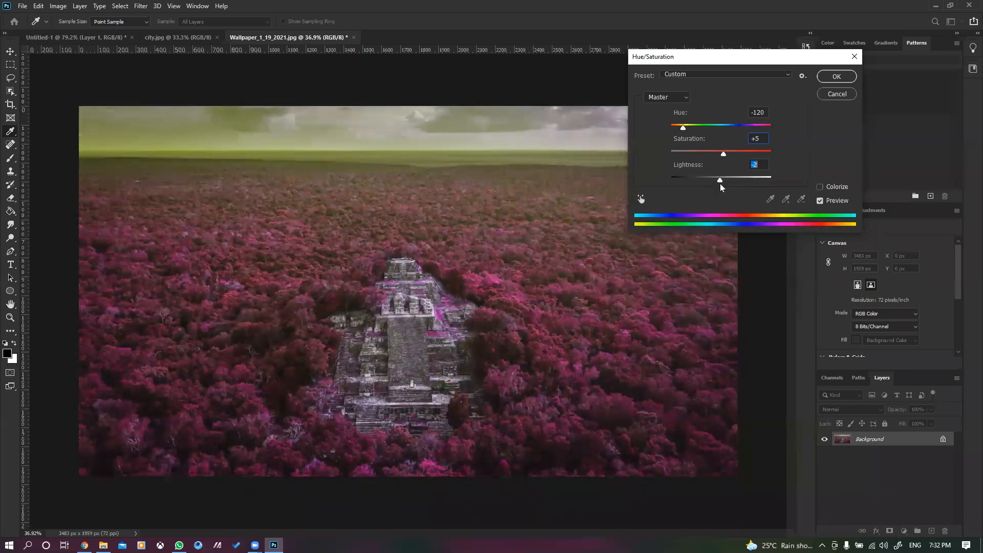
type("0")
left_click_drag(724, 153, 738, 153)
left_click_drag(683, 128, 779, 133)
left_click(831, 94)
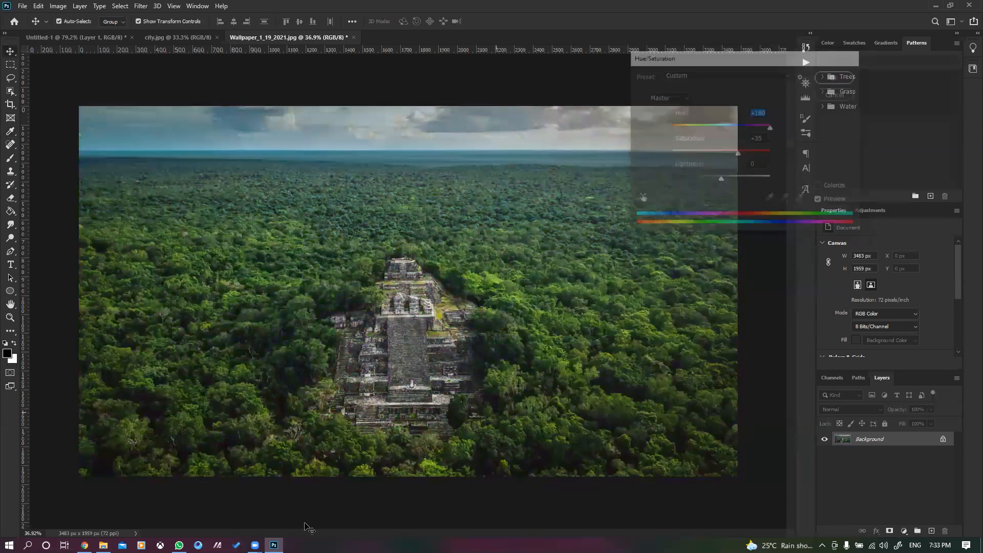
Step: Switch to File Explorer and open BMW-2-series.jpg from the ps folder in Documents with Adobe Photoshop 2020
left_click(103, 545)
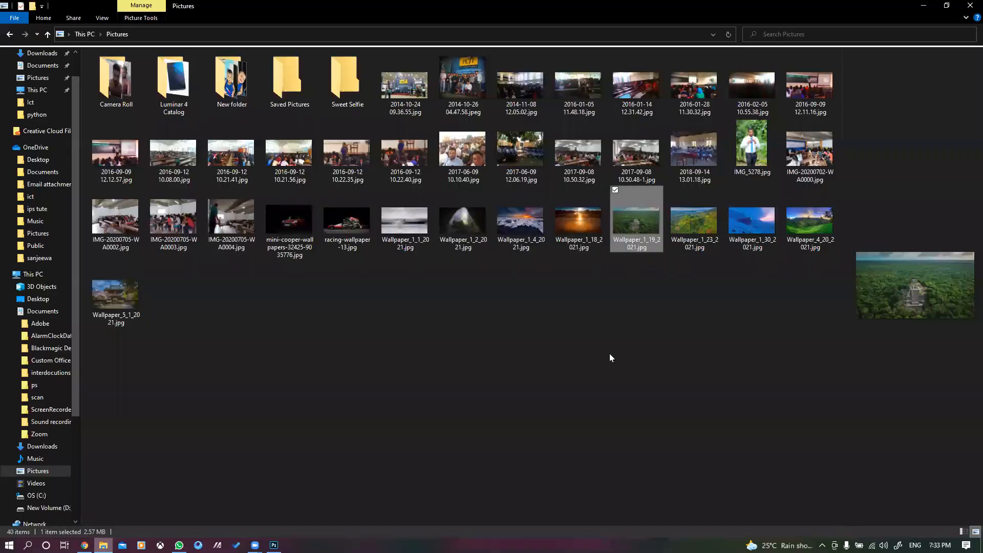
key("alt+Left")
key("alt+Left")
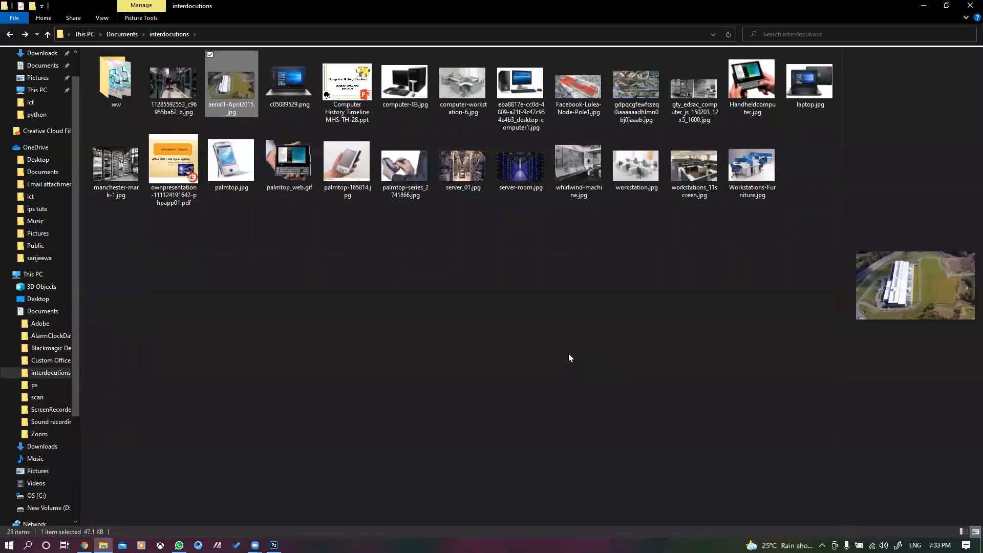
left_click(122, 34)
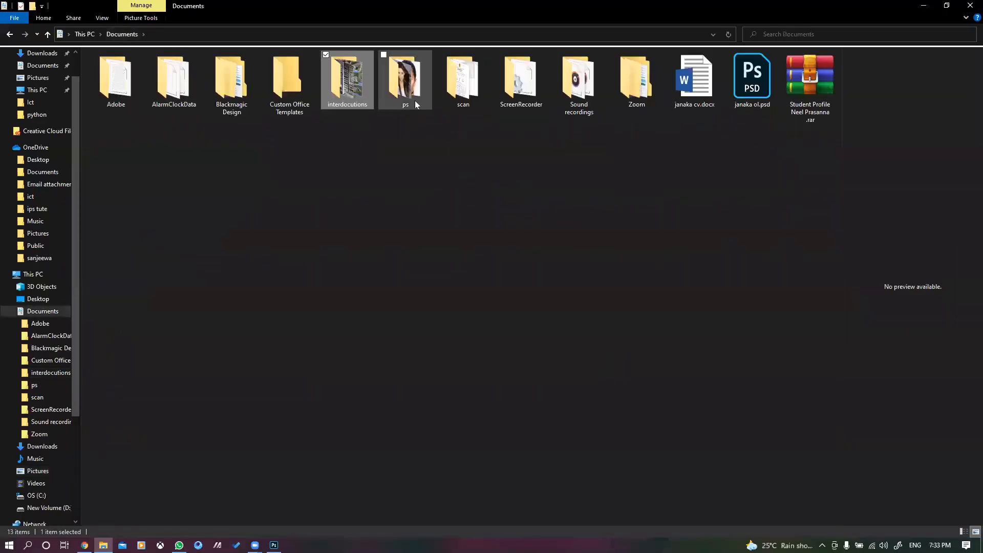
double_click(407, 98)
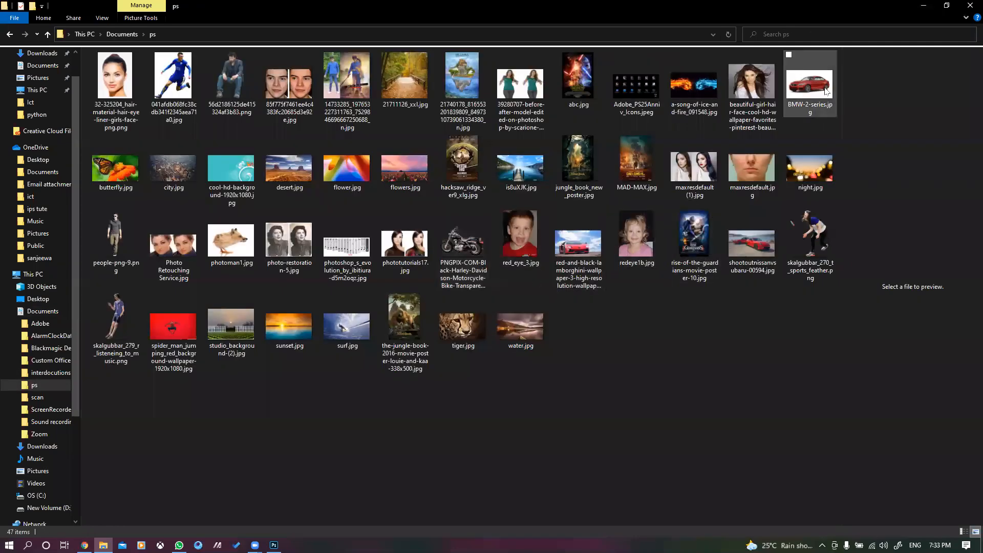
right_click(811, 87)
mouse_move(681, 274)
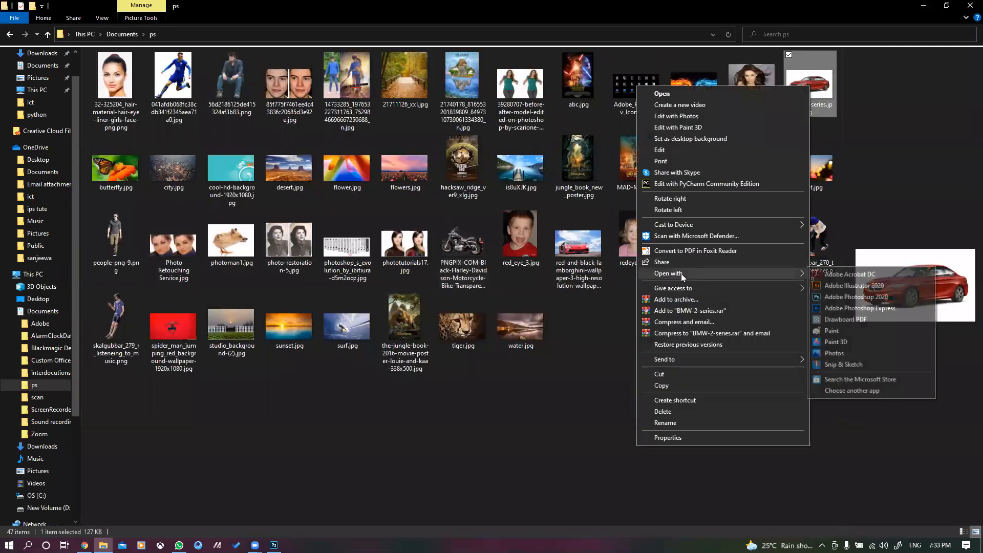
left_click(855, 297)
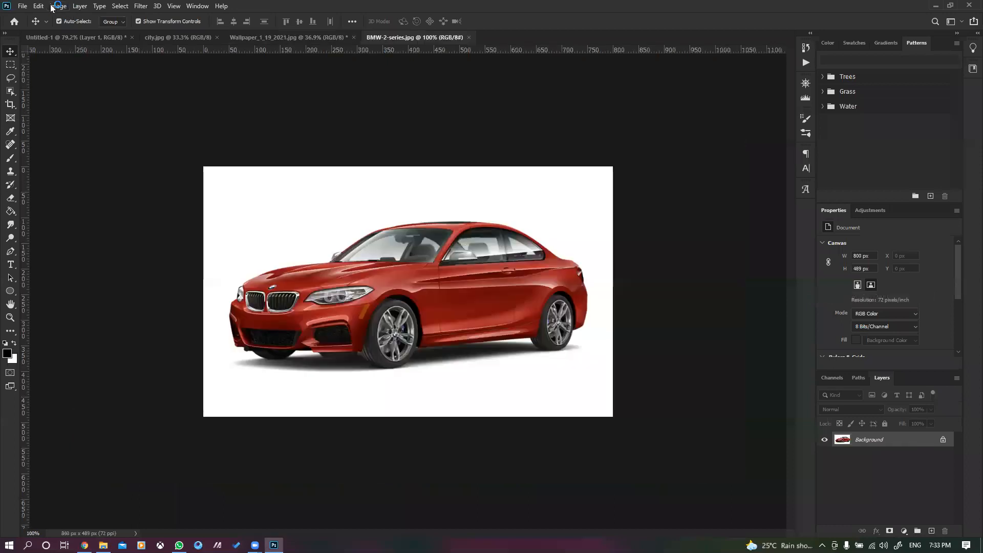
Step: Preview a Hue/Saturation change of hue -145 and saturation +54 on the red car image, and cancel the adjustment
left_click(53, 6)
mouse_move(82, 33)
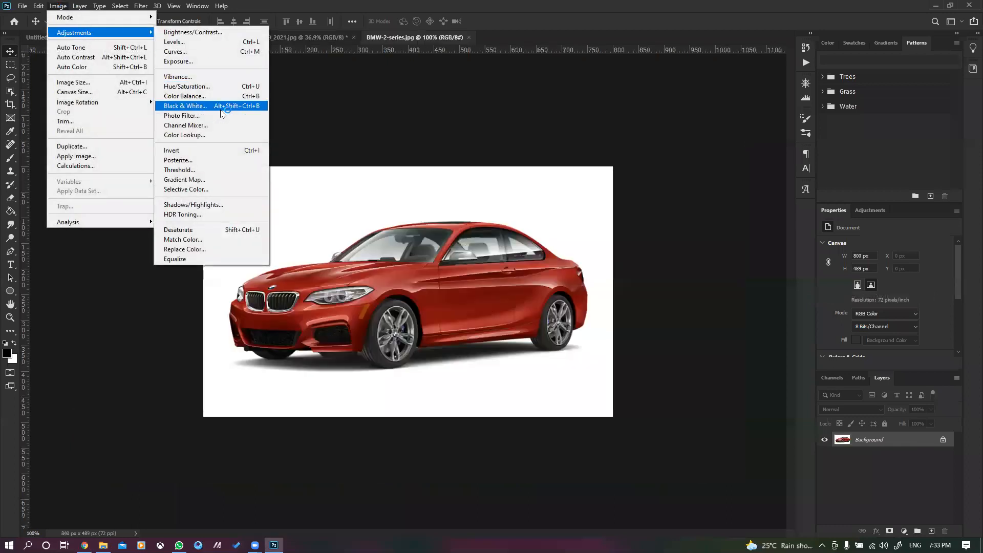
left_click(194, 87)
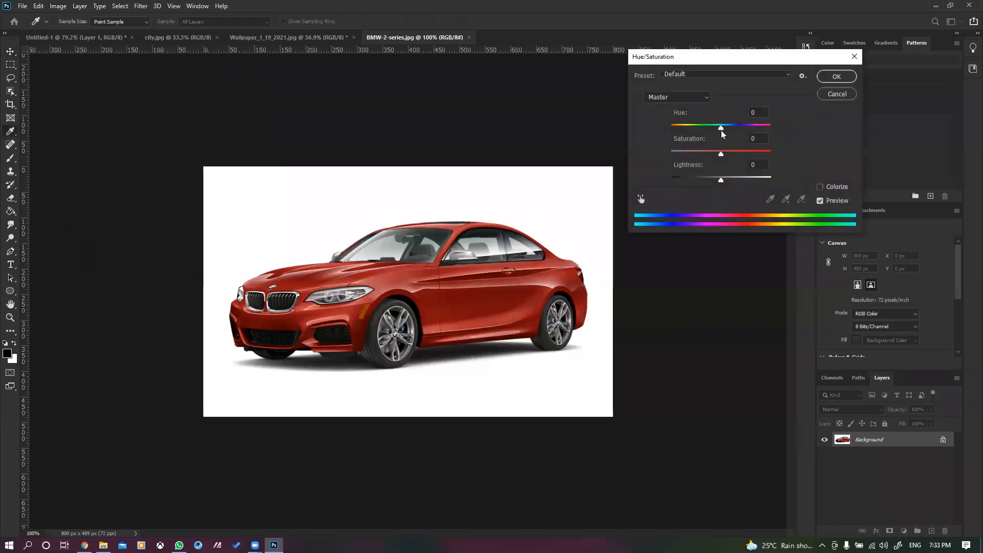
left_click_drag(721, 131, 721, 183)
key("Down")
left_click_drag(713, 125, 749, 154)
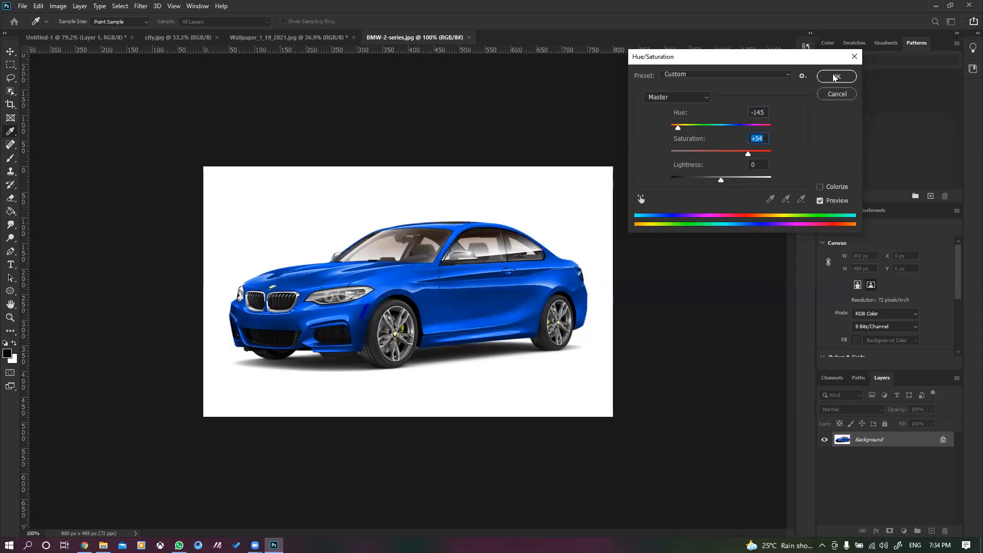
left_click(837, 94)
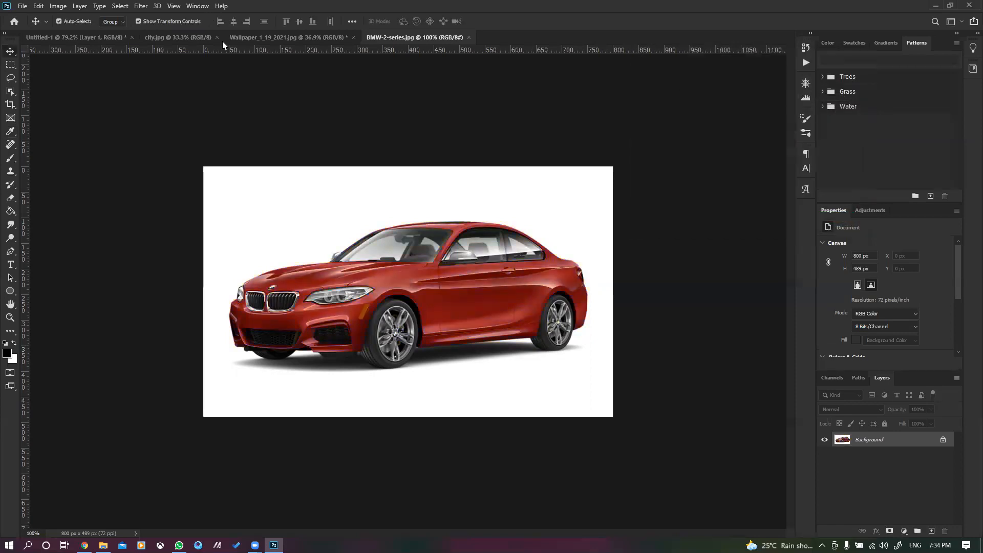
Step: Switch to the forest temple image, duplicate its Background layer, and try moving the copy downward before undoing the move
left_click(253, 35)
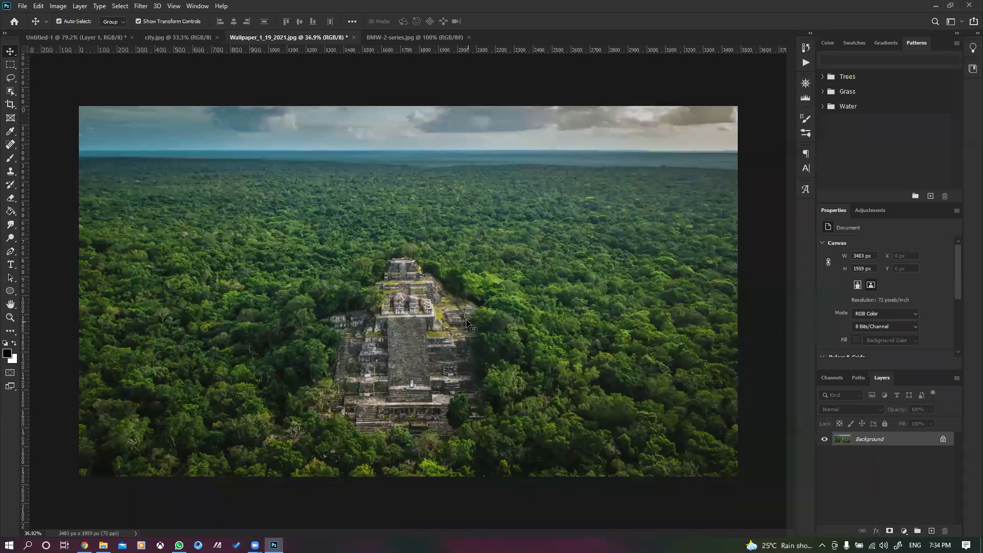
key("ctrl+j")
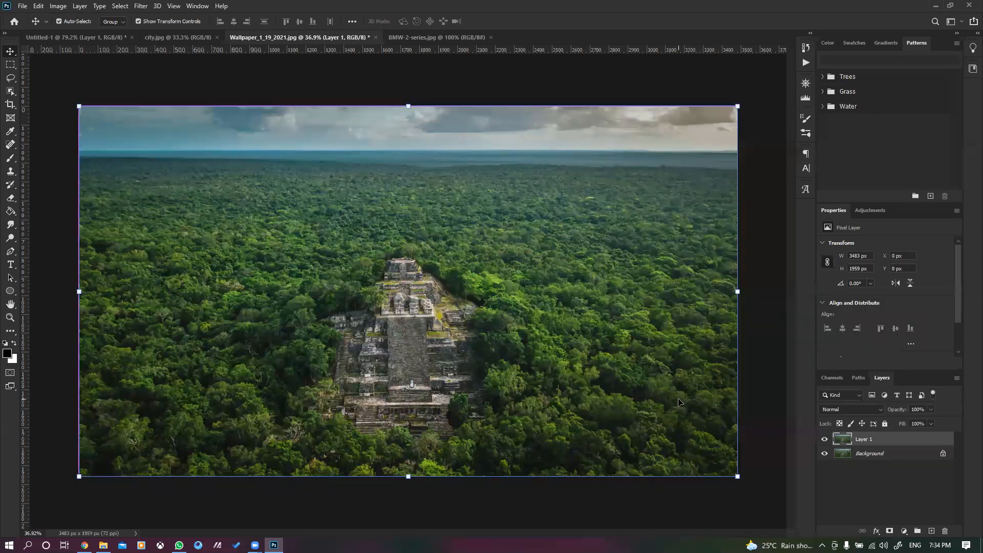
left_click(124, 88)
left_click_drag(333, 216, 342, 529)
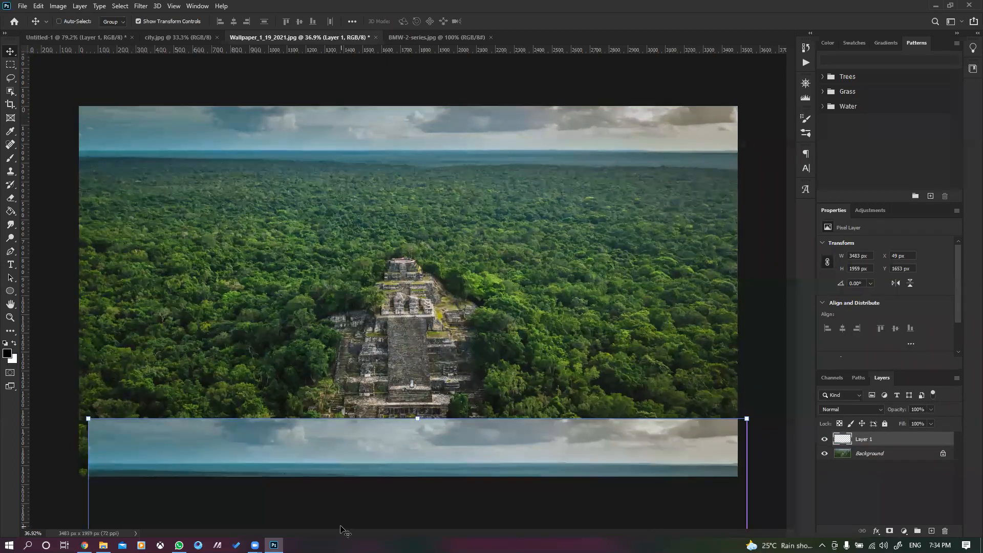
key("ctrl+z")
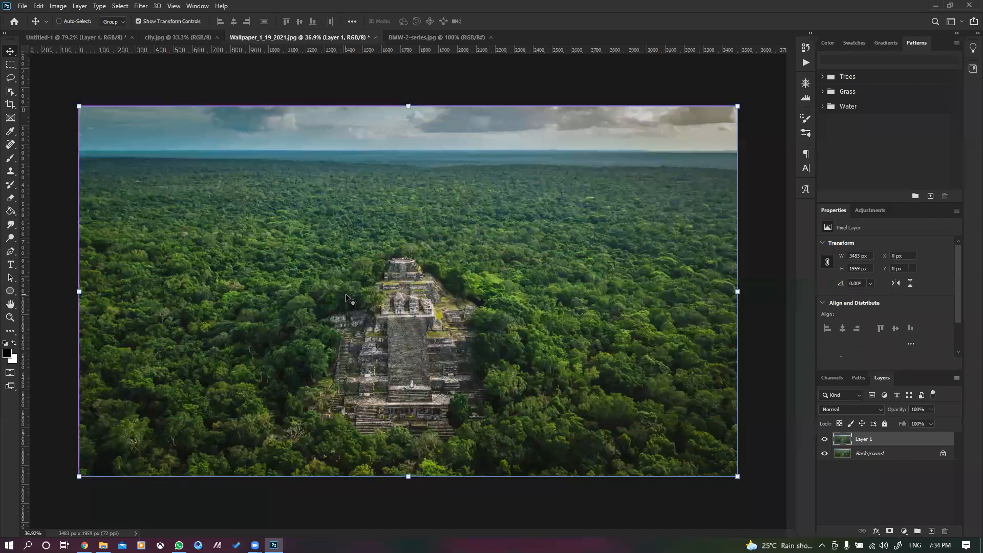
Step: Increase the colour saturation of Layer 1 with a Hue/Saturation adjustment and apply it
key("ctrl+u")
left_click_drag(724, 152, 753, 161)
left_click(824, 77)
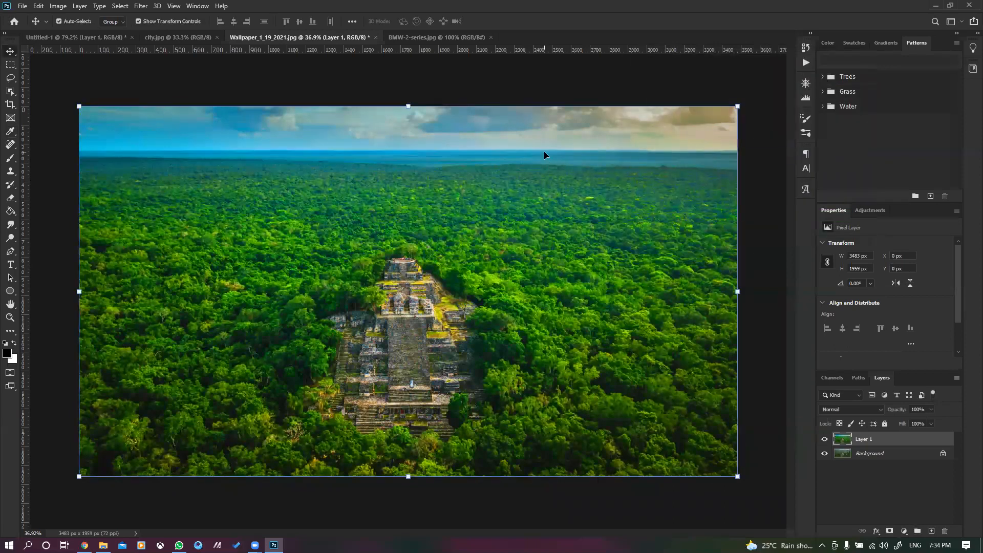
Step: Erase the sky area of Layer 1 with the Eraser, then test-move the layer and undo the move
key("e")
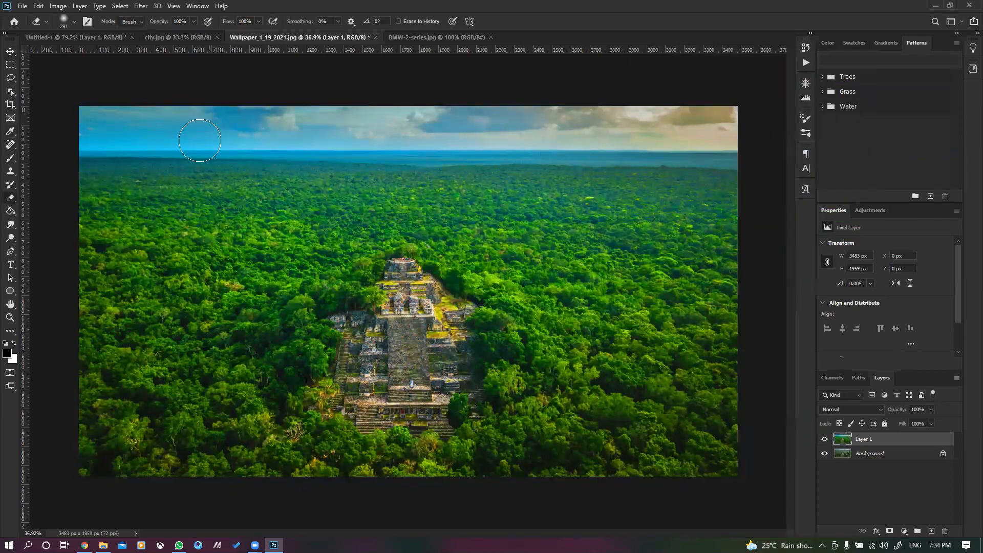
mouse_move(79, 109)
left_mouse_down()
mouse_move(149, 120)
mouse_move(65, 117)
mouse_move(161, 131)
mouse_move(89, 132)
mouse_move(548, 131)
mouse_move(356, 93)
mouse_move(220, 93)
mouse_move(548, 128)
mouse_move(699, 130)
mouse_move(617, 133)
mouse_move(714, 145)
mouse_move(657, 125)
mouse_move(724, 121)
mouse_move(687, 137)
mouse_move(380, 128)
mouse_move(731, 152)
mouse_move(197, 122)
mouse_move(238, 140)
mouse_move(66, 130)
mouse_move(307, 138)
mouse_move(398, 152)
left_mouse_up()
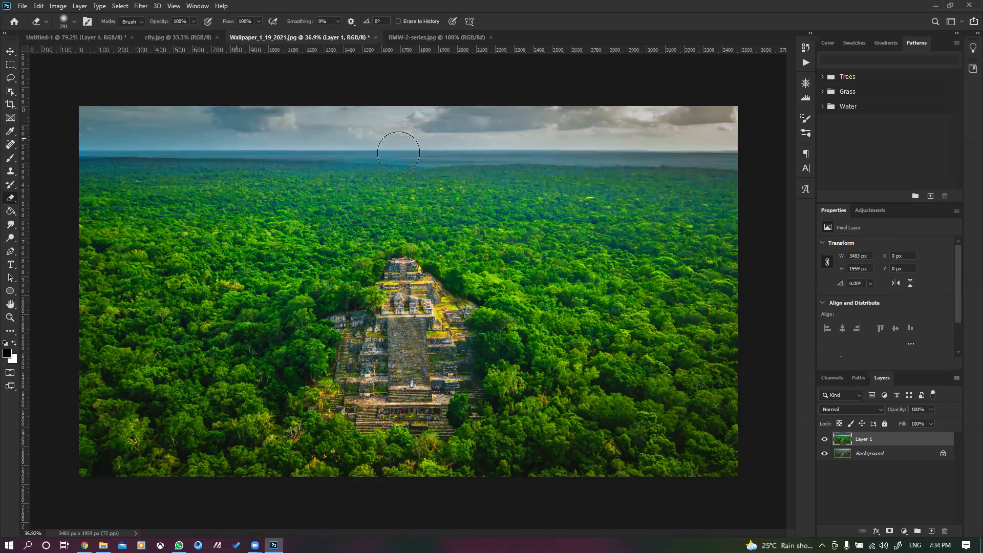
left_click(11, 51)
mouse_move(149, 287)
left_mouse_down()
mouse_move(229, 320)
mouse_move(185, 492)
mouse_move(296, 401)
mouse_move(308, 336)
mouse_move(241, 289)
mouse_move(236, 308)
left_mouse_up()
key("ctrl+z")
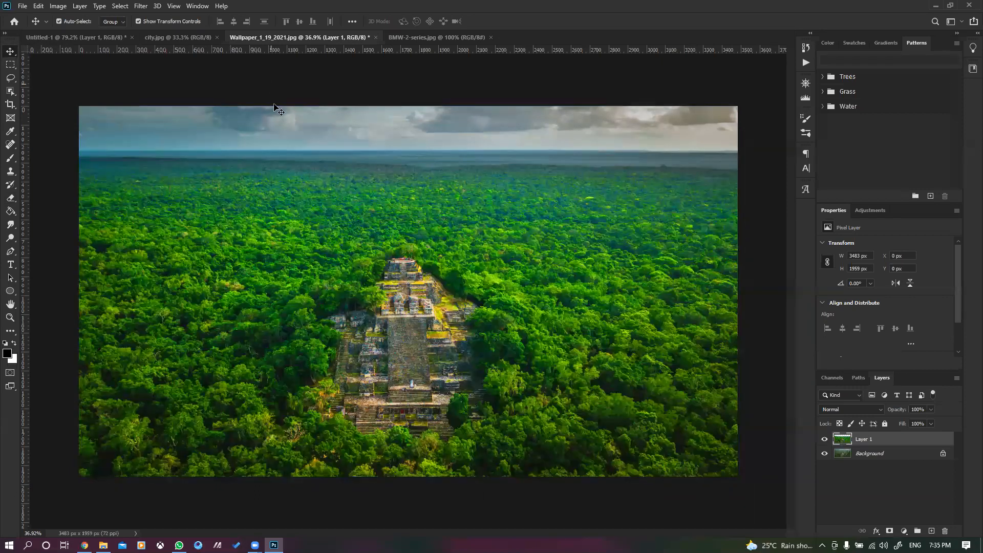
Step: Apply Hue/Saturation to the Background layer with hue +22, saturation +61 and lightness +15
left_click(259, 141)
left_click(854, 453)
key("ctrl+u")
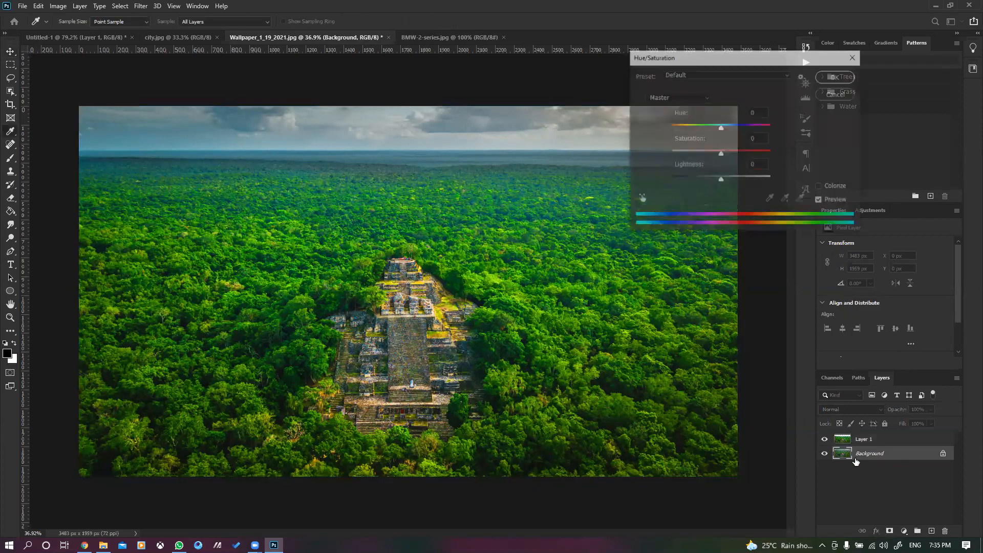
left_click_drag(721, 128, 752, 169)
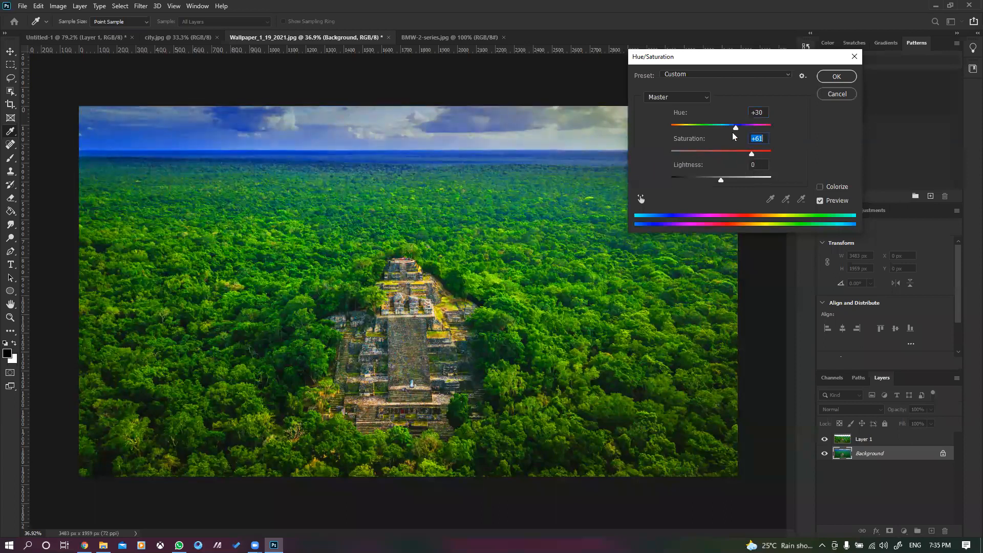
left_click_drag(736, 128, 732, 130)
mouse_move(721, 177)
left_mouse_down()
mouse_move(712, 183)
mouse_move(729, 183)
left_mouse_up()
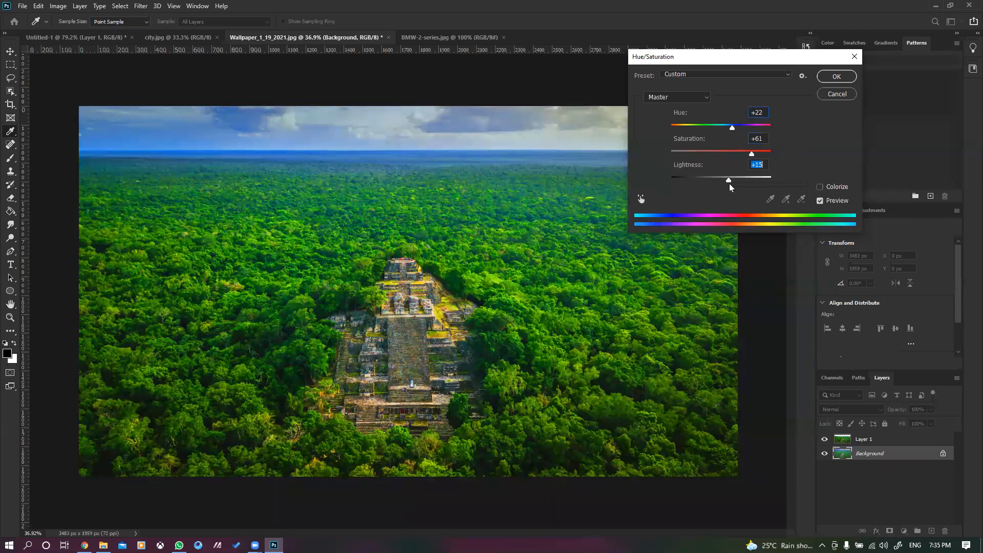
left_click(826, 77)
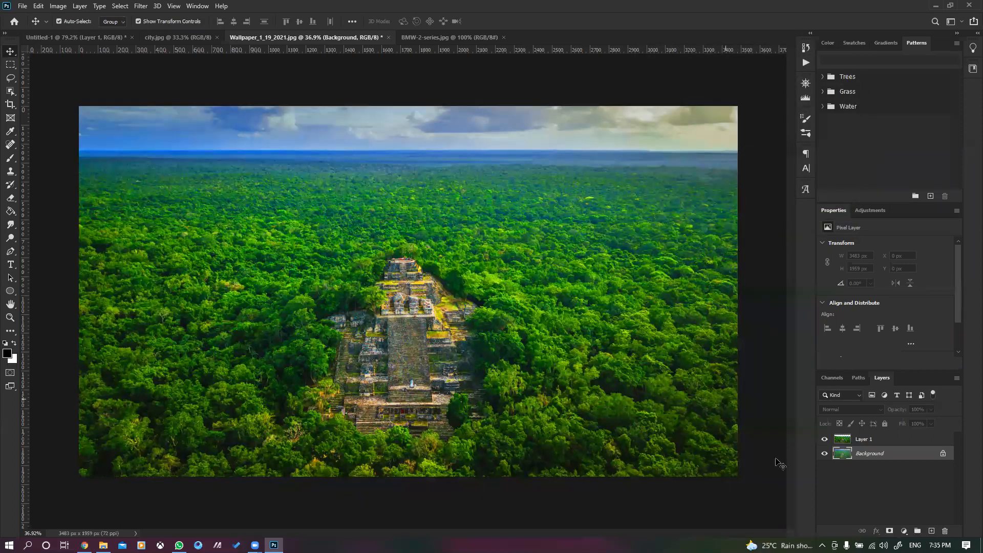
Step: Toggle the visibility of Layer 1 off and on to compare the temple image, and select Layer 1
left_click(823, 439)
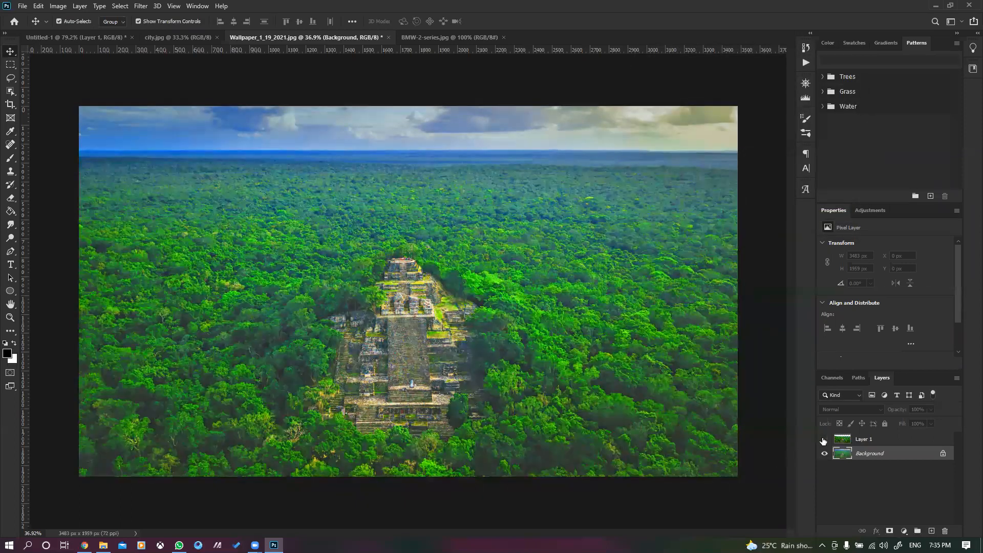
left_click(823, 440)
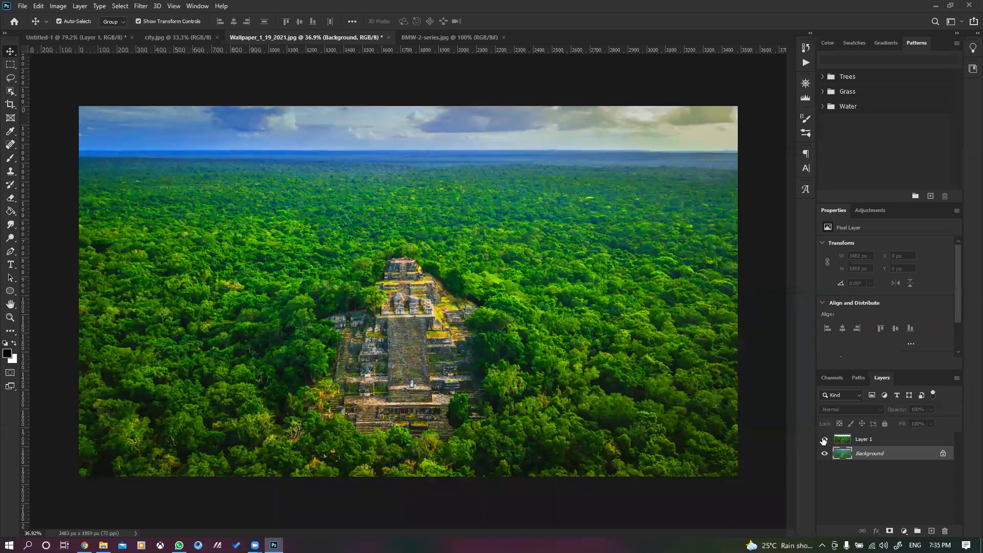
left_click(823, 439)
left_click(824, 439)
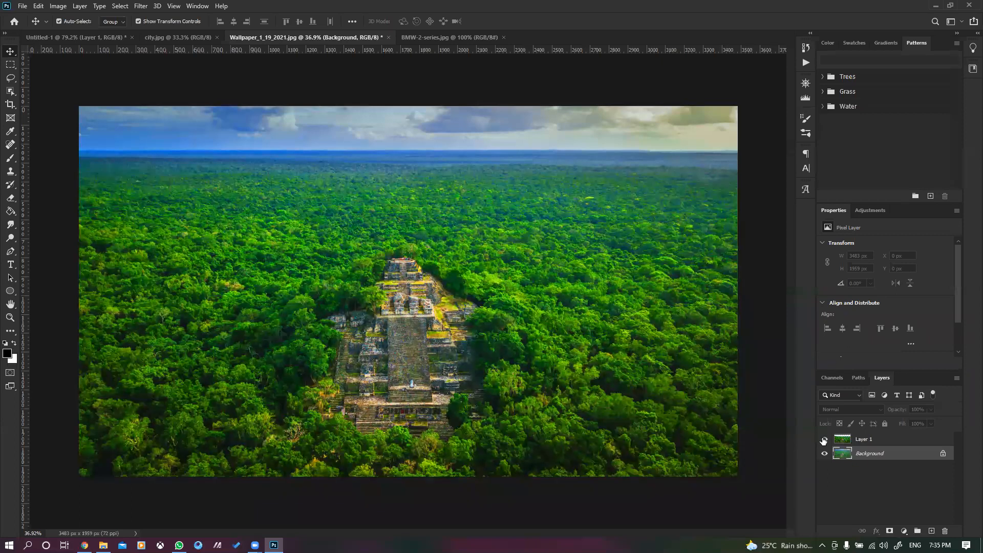
left_click(476, 327)
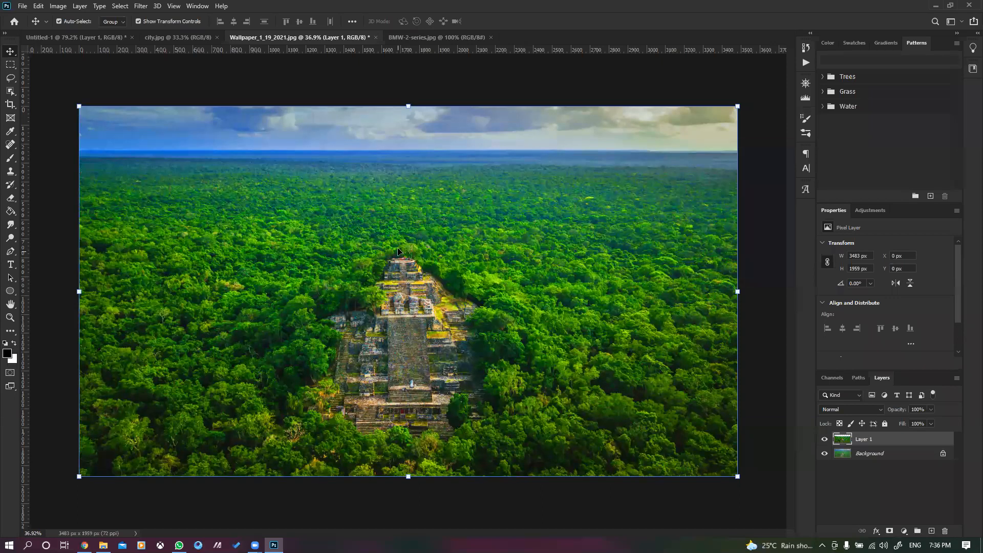
key("alt+Tab")
left_click(58, 6)
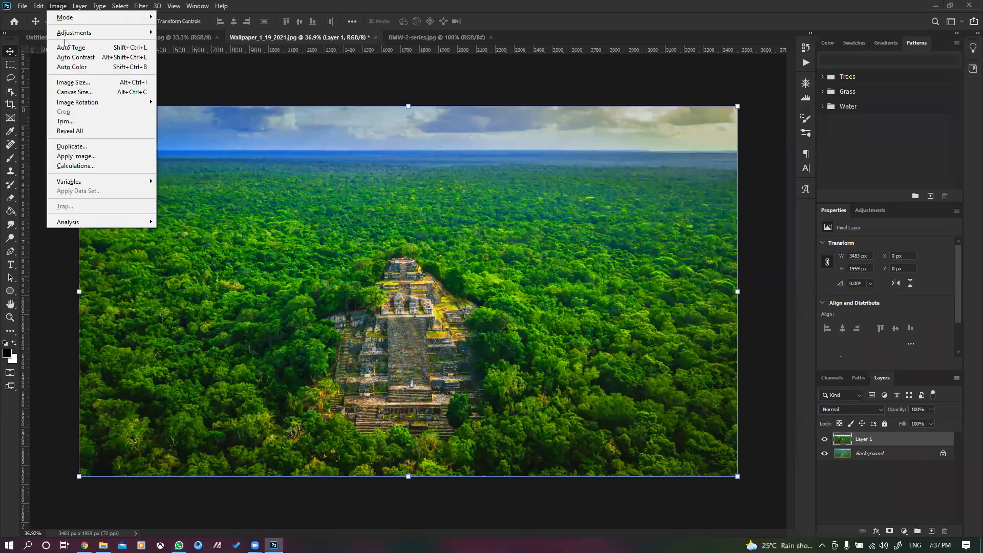
mouse_move(102, 32)
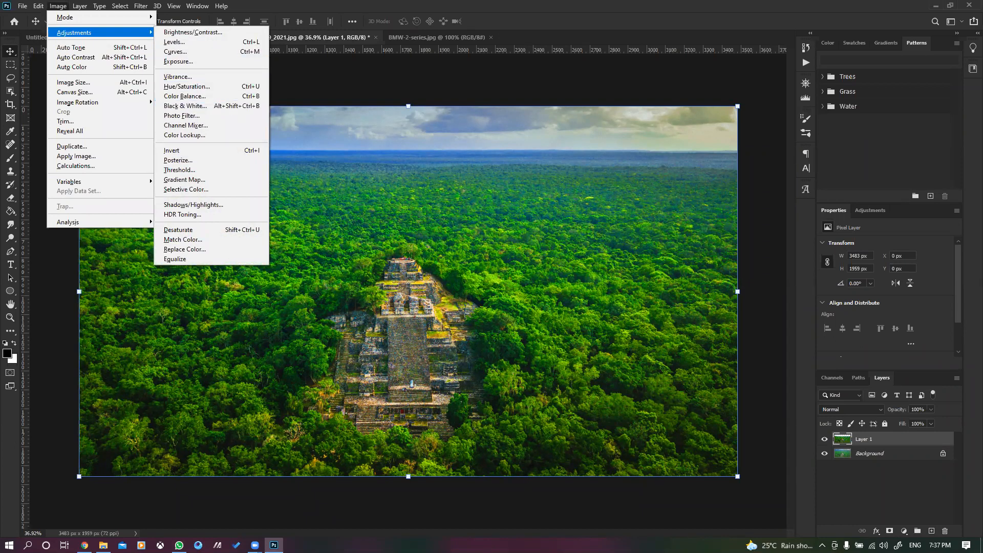
left_click(890, 499)
Step: Undo the Hue/Saturation edits, the sky erasing and the layer duplication, back to the single Background layer
key("ctrl+z")
key("ctrl+z")
key("ctrl+z")
key("ctrl+z")
key("ctrl+z")
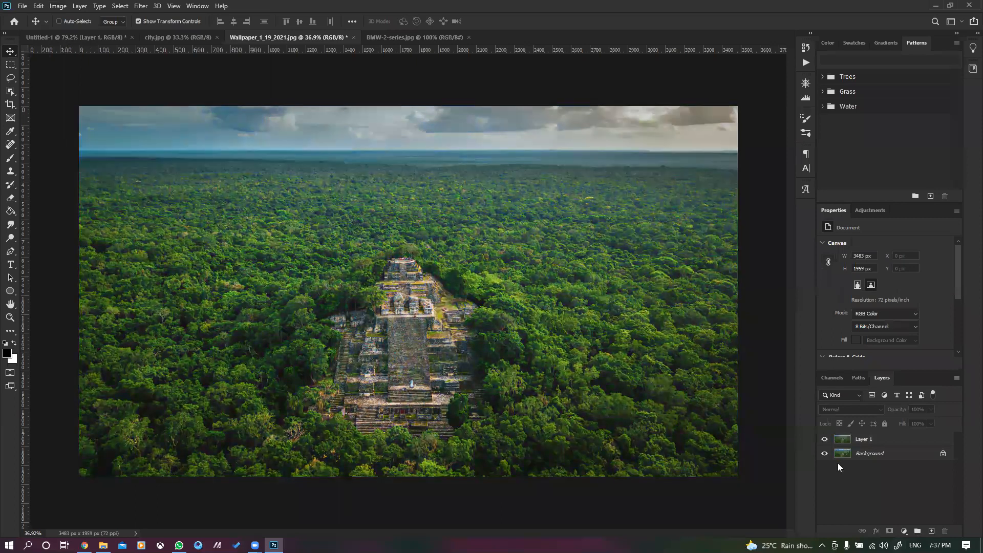
key("ctrl+z")
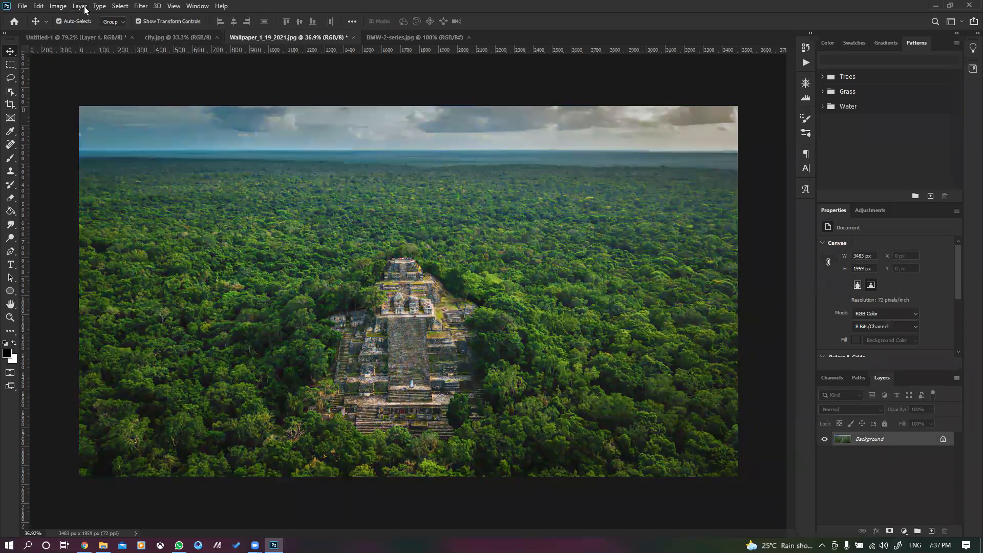
Step: Apply a Color Balance adjustment to the midtones of the temple image with levels -26, -27 and +38
left_click(59, 6)
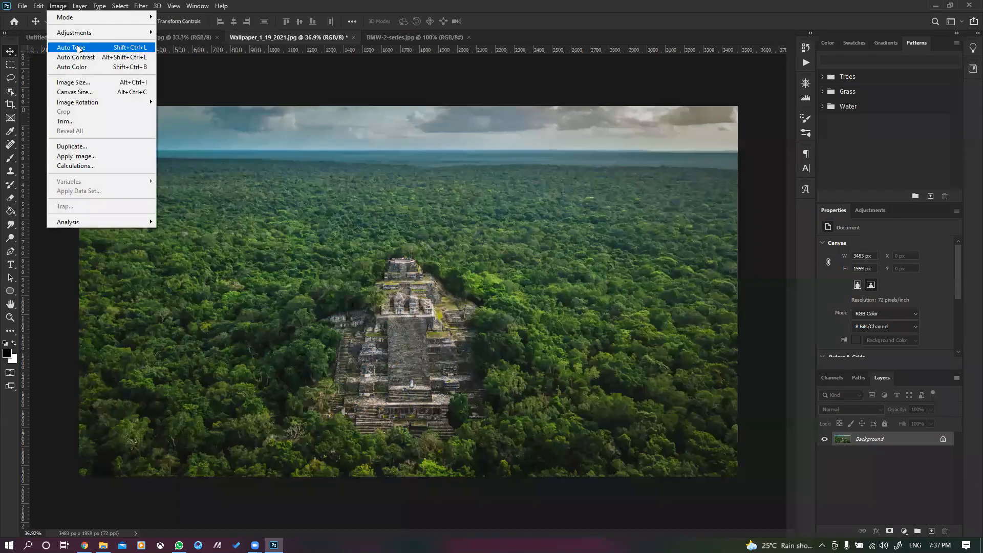
mouse_move(78, 34)
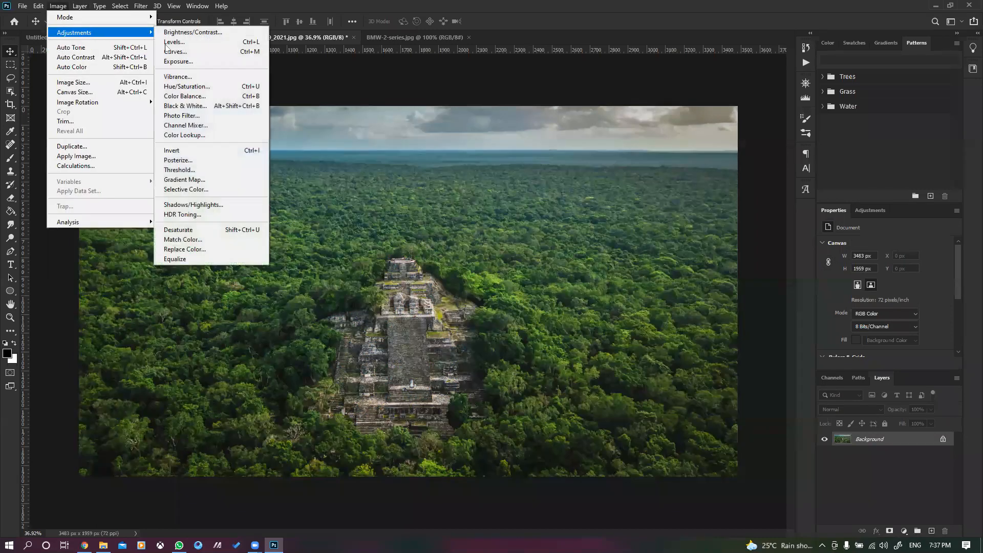
left_click(227, 97)
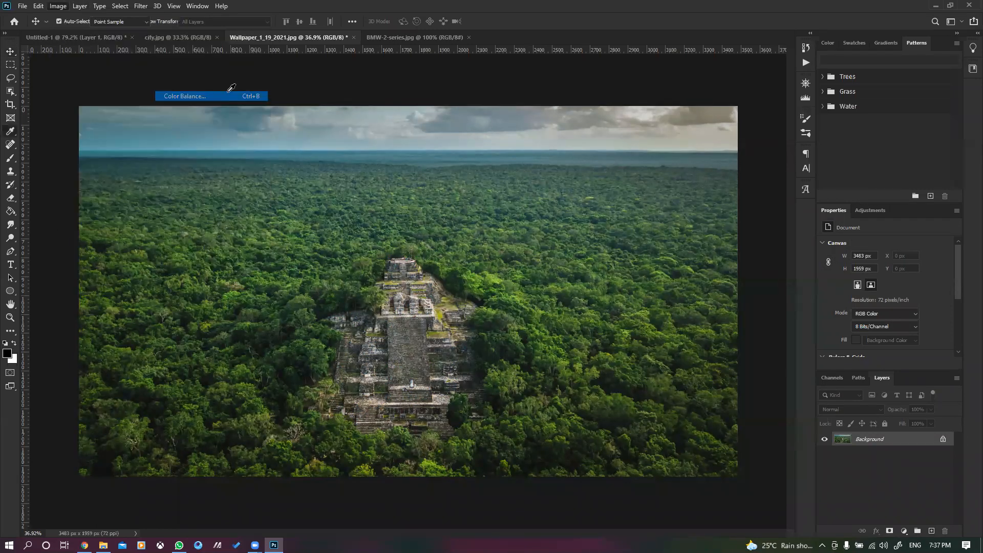
left_click_drag(461, 347, 668, 124)
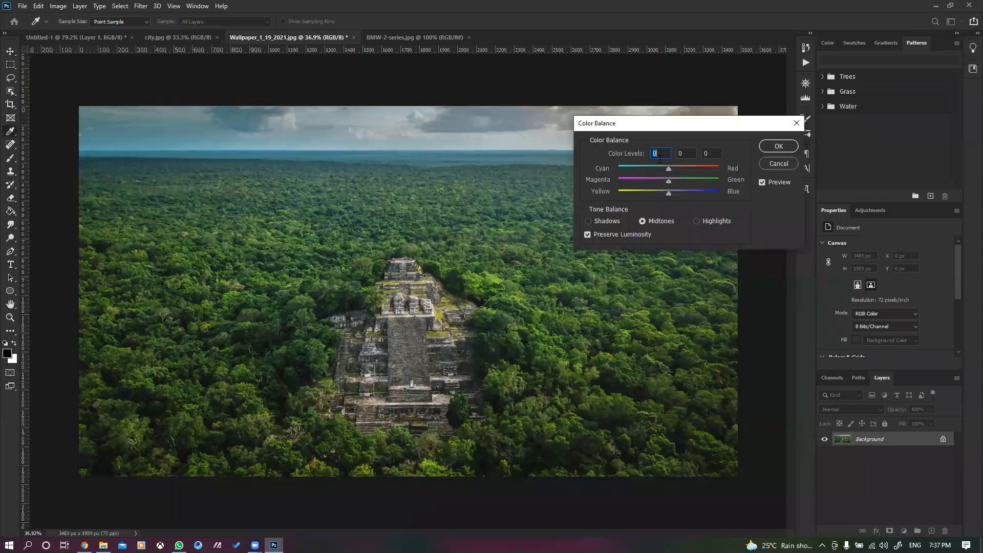
left_click_drag(669, 172, 698, 187)
left_click_drag(669, 194, 655, 172)
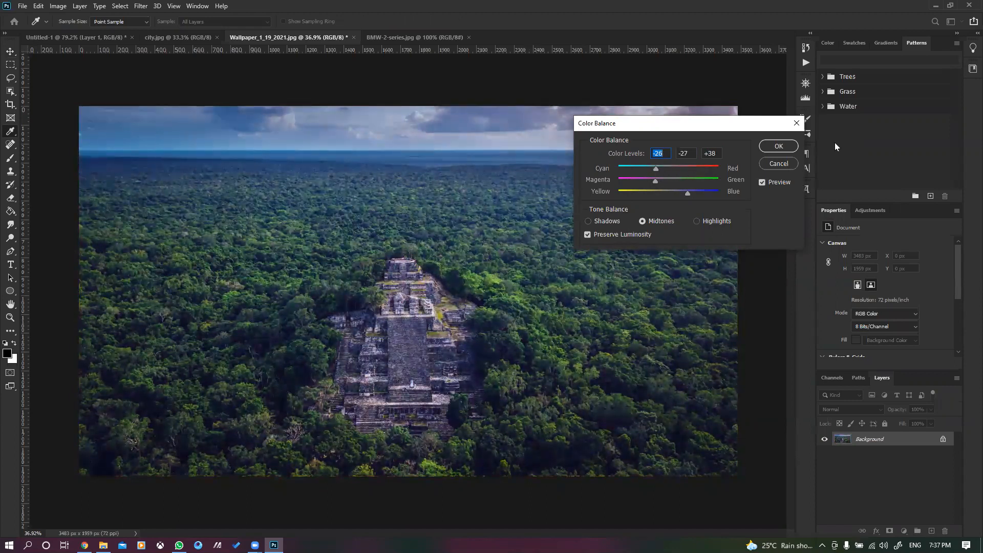
left_click(770, 147)
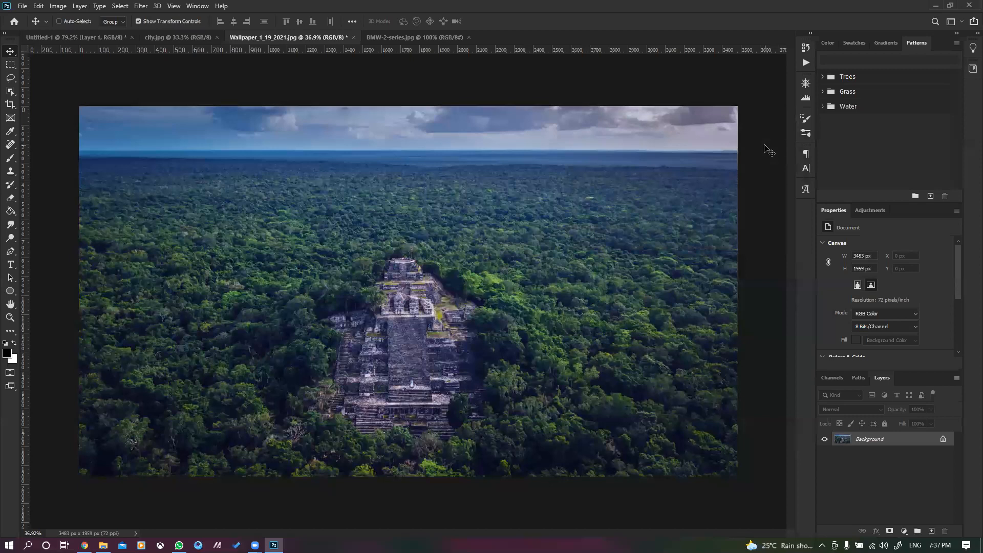
Step: Undo and redo the Color Balance change to compare before and after, and leave it undone
key("ctrl+z")
key("ctrl+shift+z")
key("ctrl")
key("ctrl+z")
Step: Preview a Color Balance change on the temple image's shadows with levels -38, -39 and +32, and cancel it
left_click(57, 7)
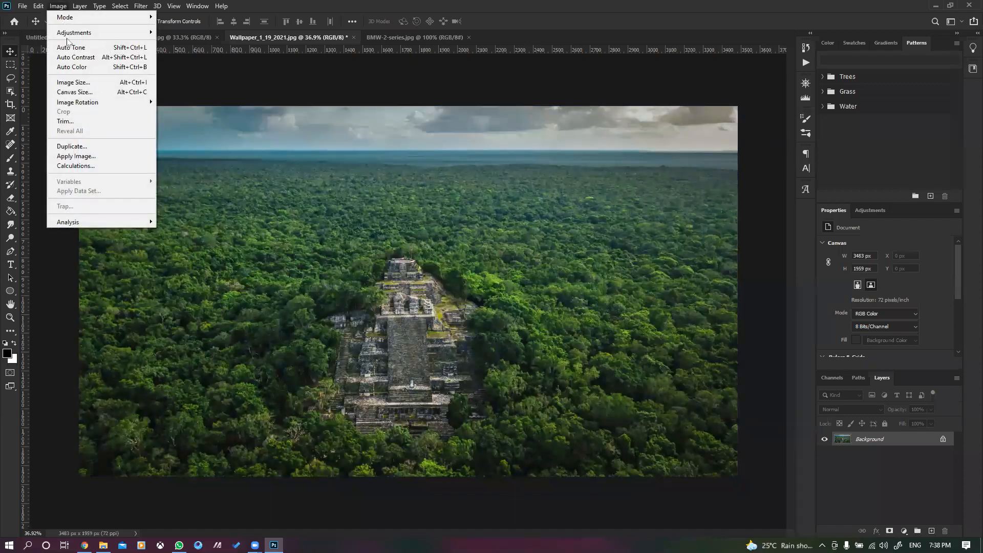
mouse_move(68, 34)
left_click(216, 96)
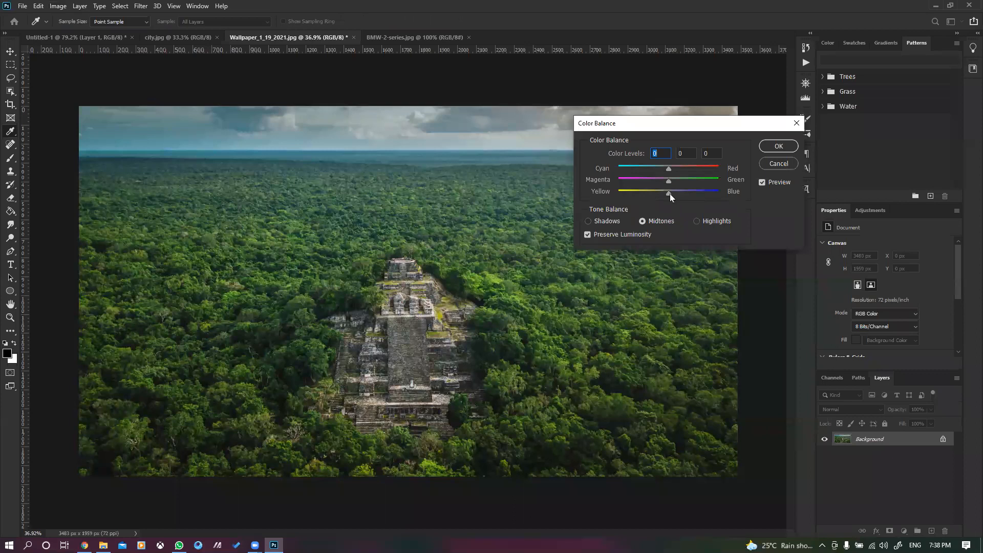
left_click(617, 221)
left_click_drag(668, 191, 727, 193)
left_click_drag(625, 199, 649, 173)
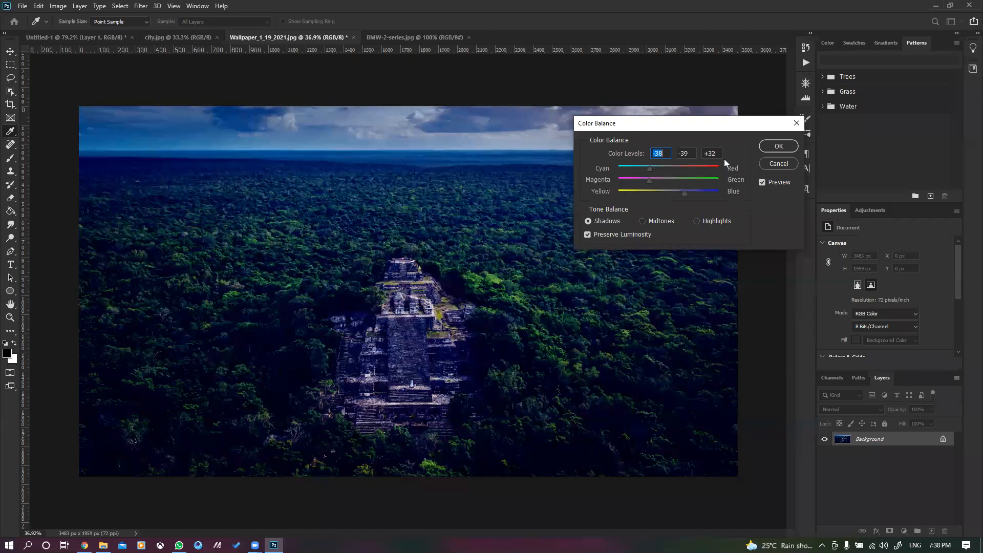
key("alt+Tab")
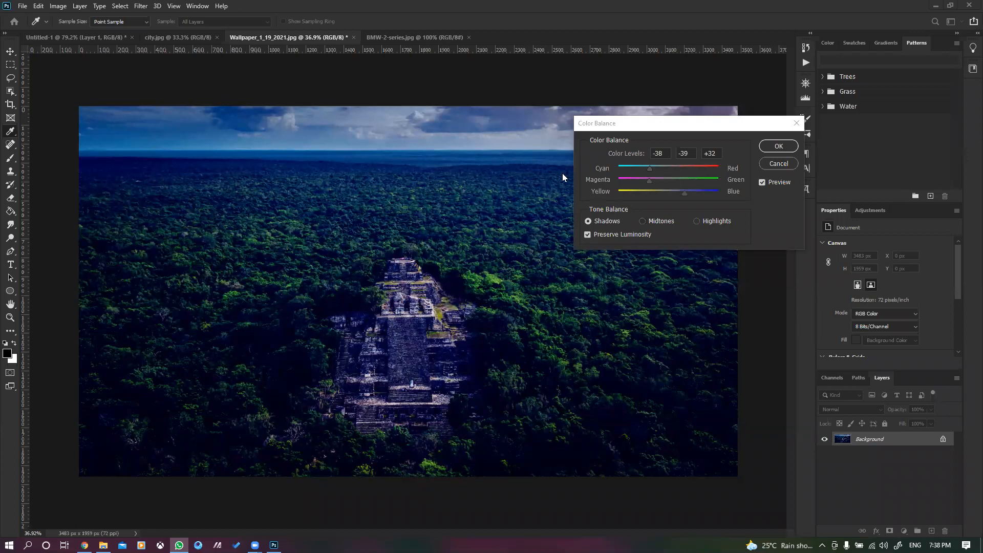
left_click(782, 163)
left_click(779, 164)
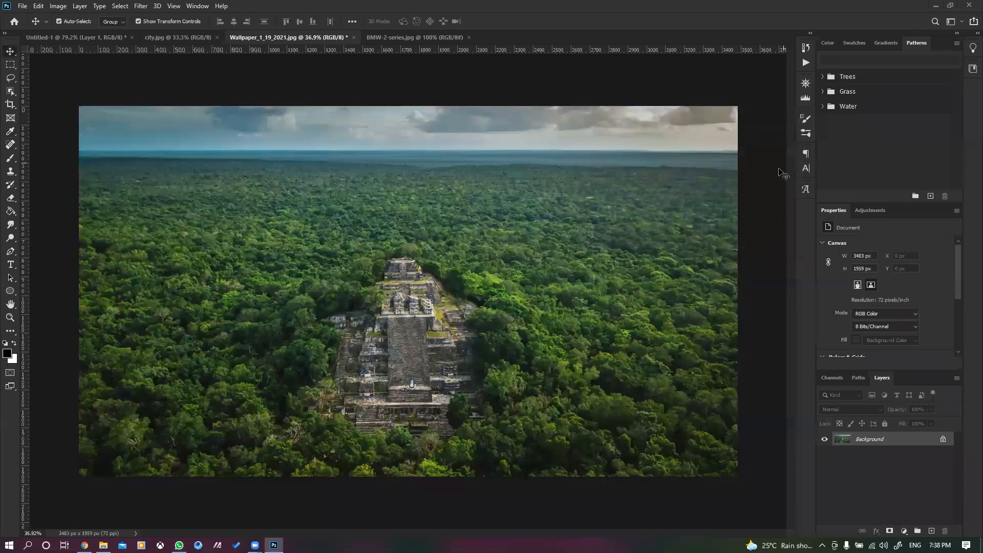
Step: Preview the Black & White adjustment with its Default preset on the temple image, and cancel it
left_click(58, 7)
mouse_move(66, 33)
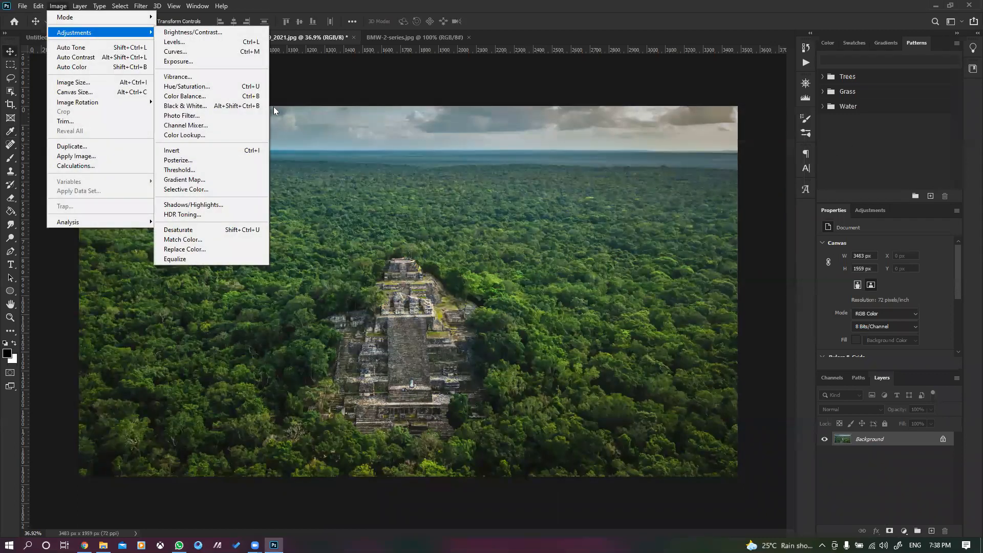
left_click(245, 106)
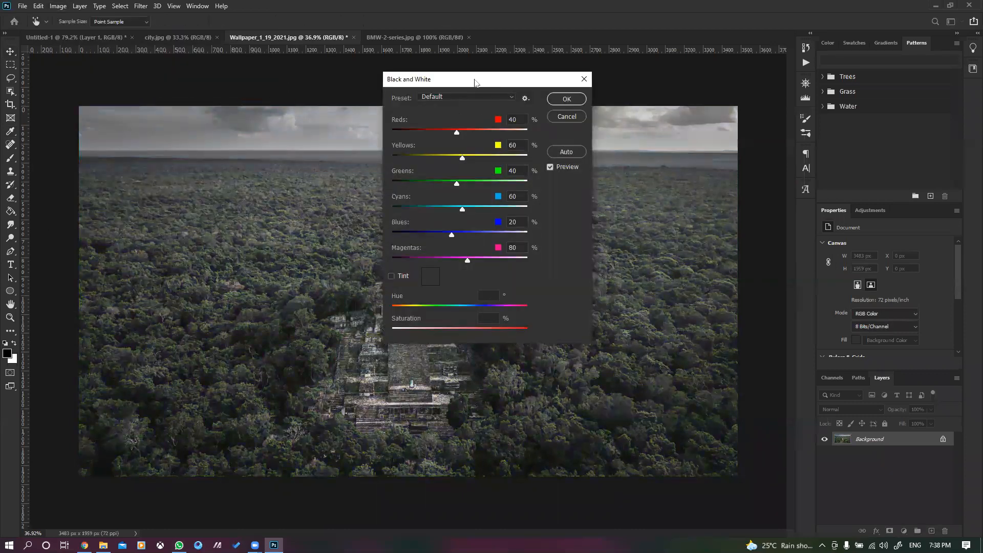
left_click_drag(474, 82, 807, 54)
left_click(901, 88)
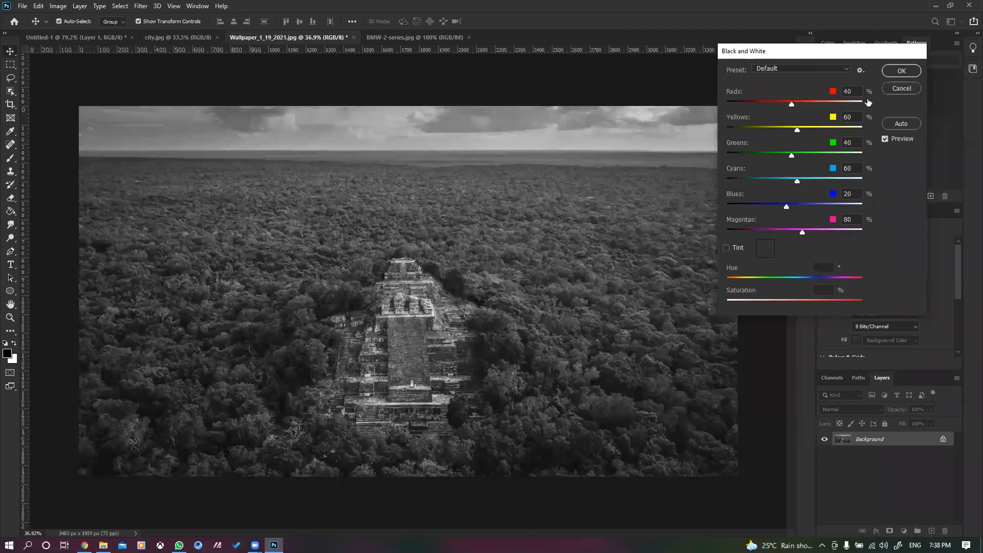
Step: Preview a Black & White adjustment on the BMW car image with Reds 62% and Greens 49%, and cancel it
left_click(403, 39)
left_click(58, 6)
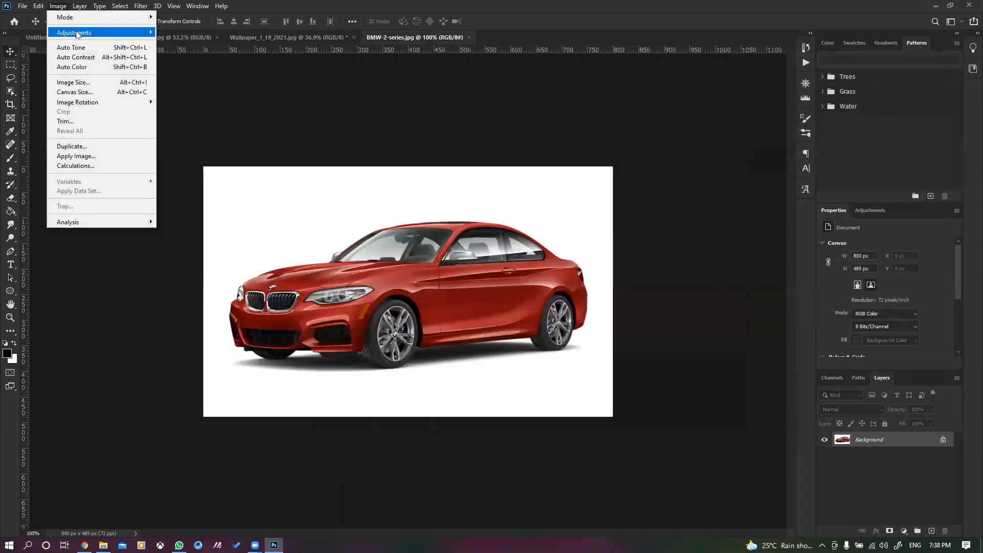
mouse_move(76, 33)
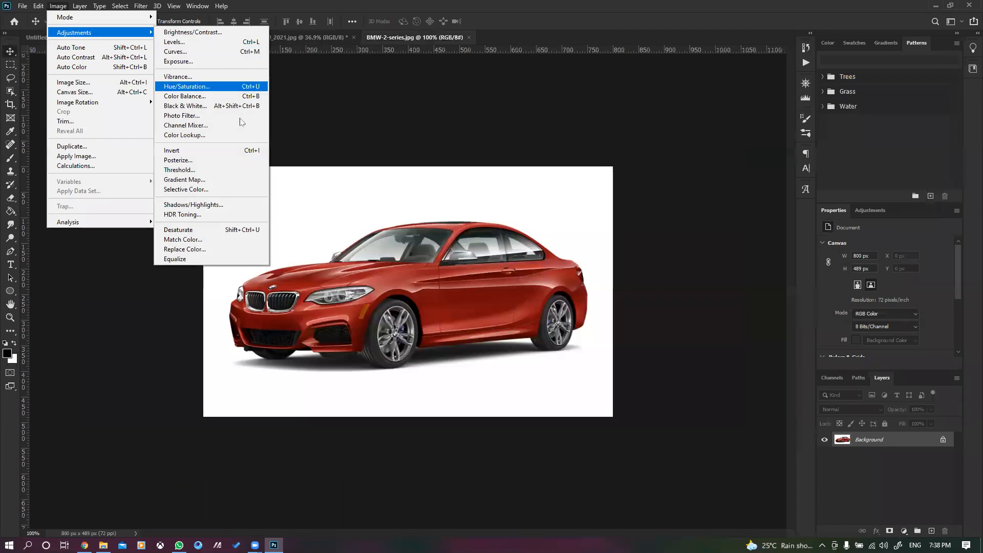
left_click(214, 106)
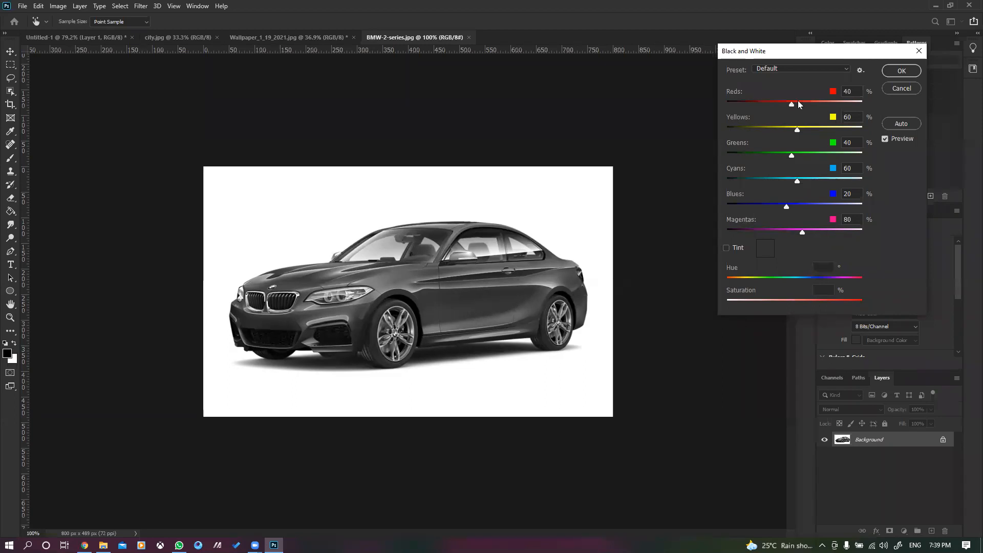
left_click_drag(792, 102, 887, 109)
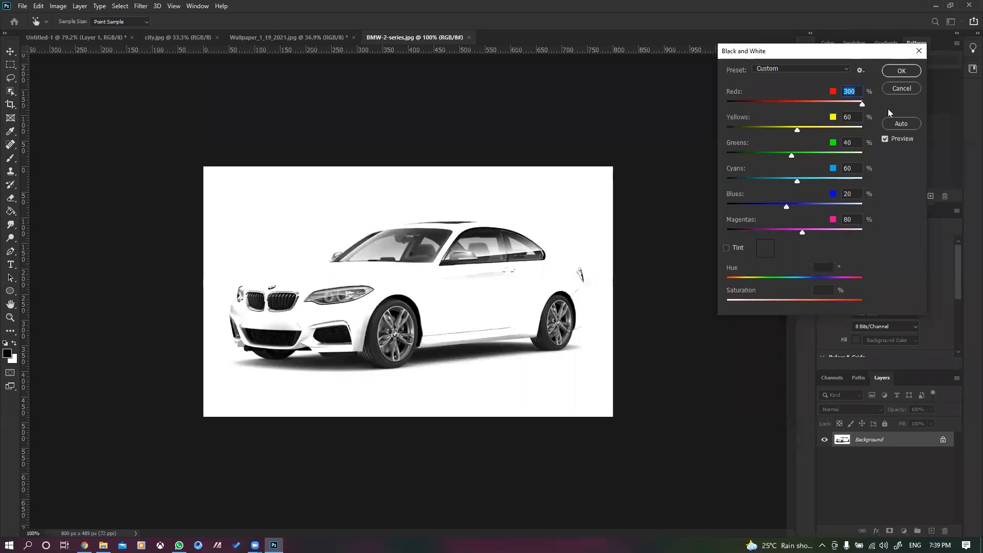
left_click_drag(862, 105, 798, 101)
left_click_drag(791, 154, 783, 156)
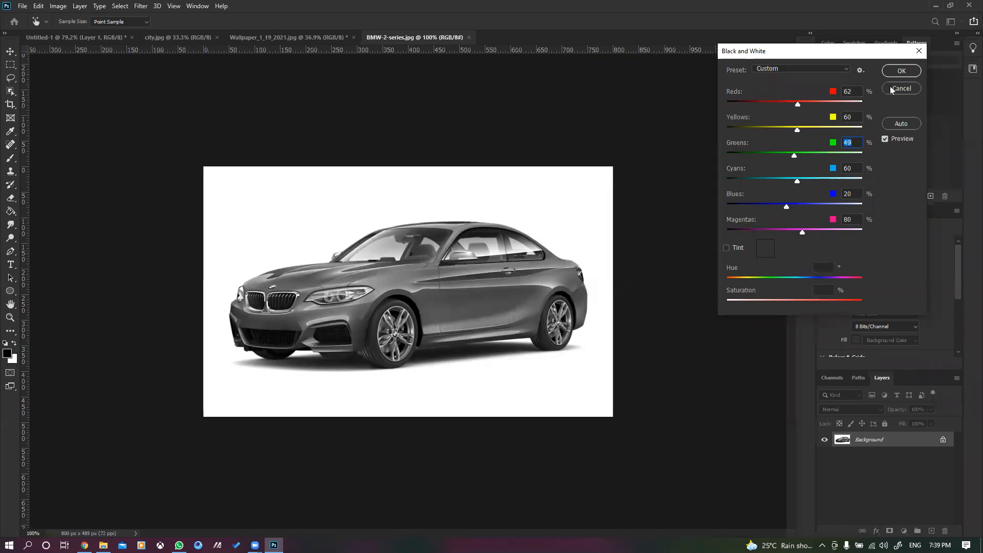
left_click(889, 86)
Step: Open the lake pier image is8uXJK.jpg from the ps folder in File Explorer with Adobe Photoshop 2020
left_click(103, 545)
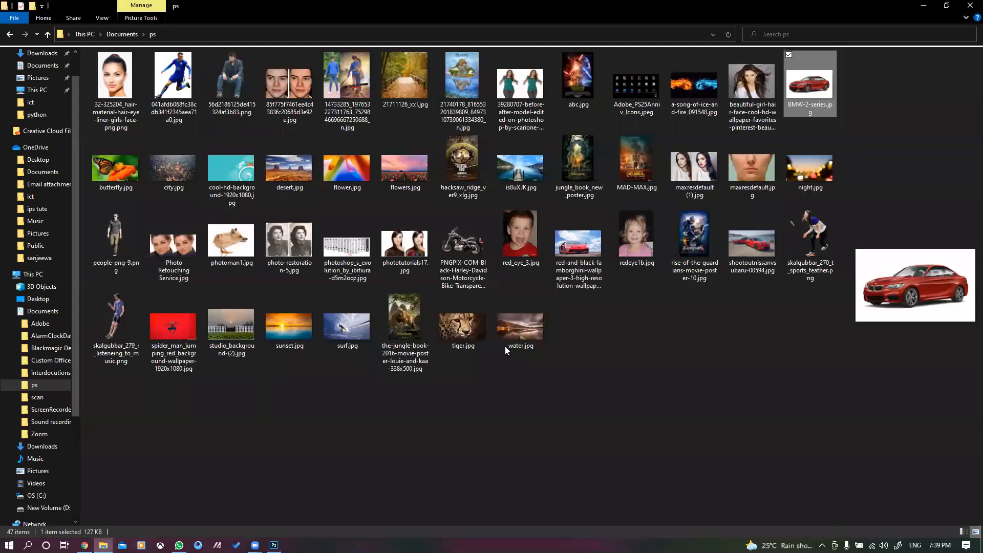
right_click(533, 182)
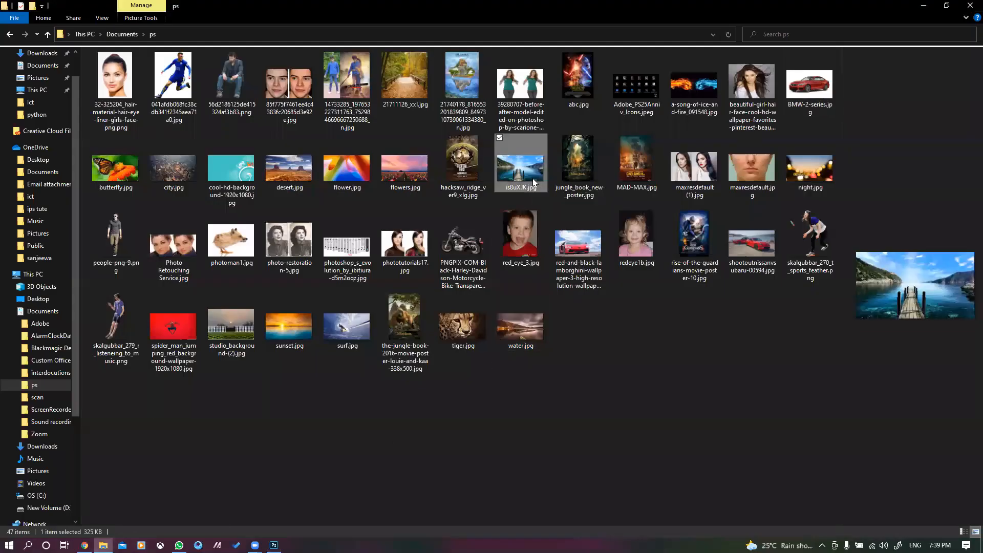
mouse_move(441, 365)
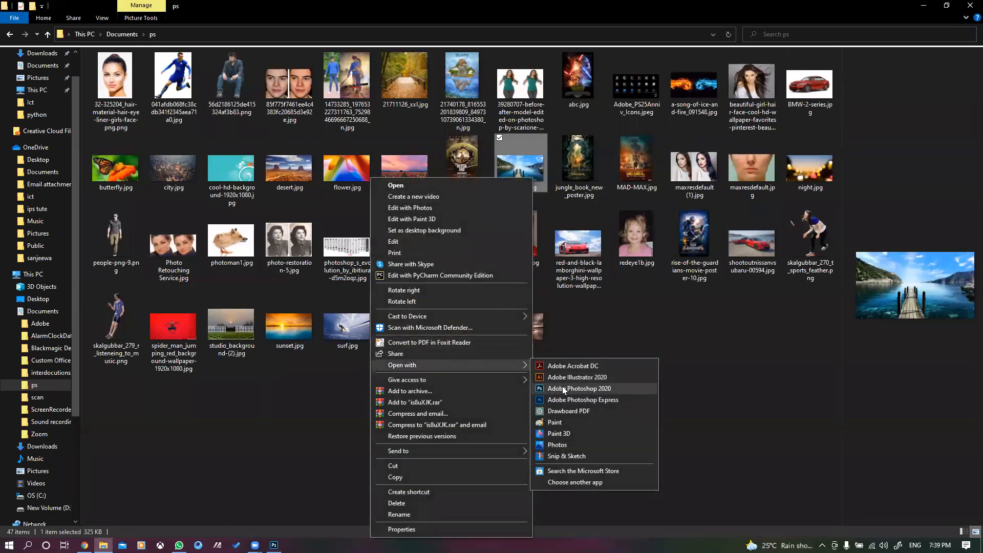
left_click(562, 386)
Step: Try a Black & White adjustment on the pier image with Greens -200%, Cyans -108% and Blues 189%
left_click(58, 6)
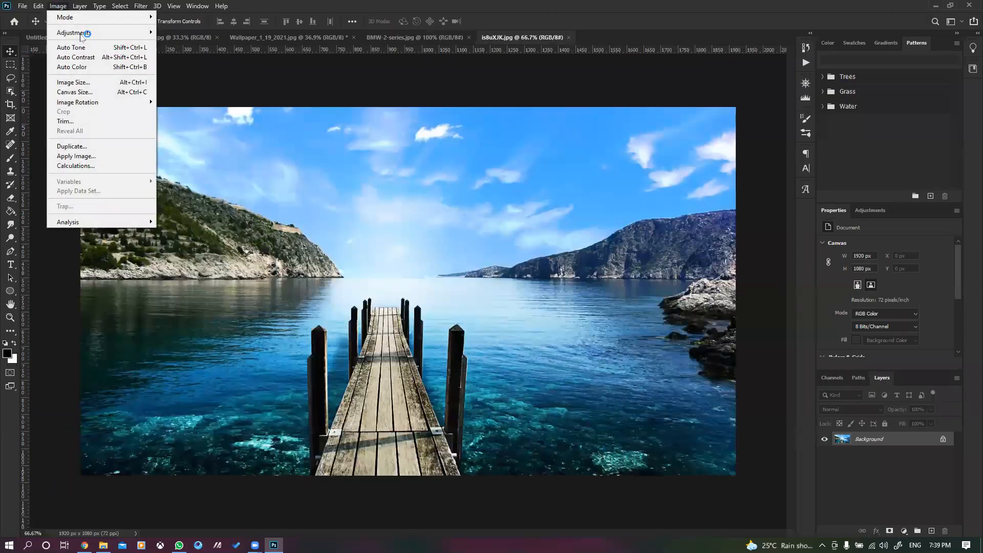
mouse_move(81, 32)
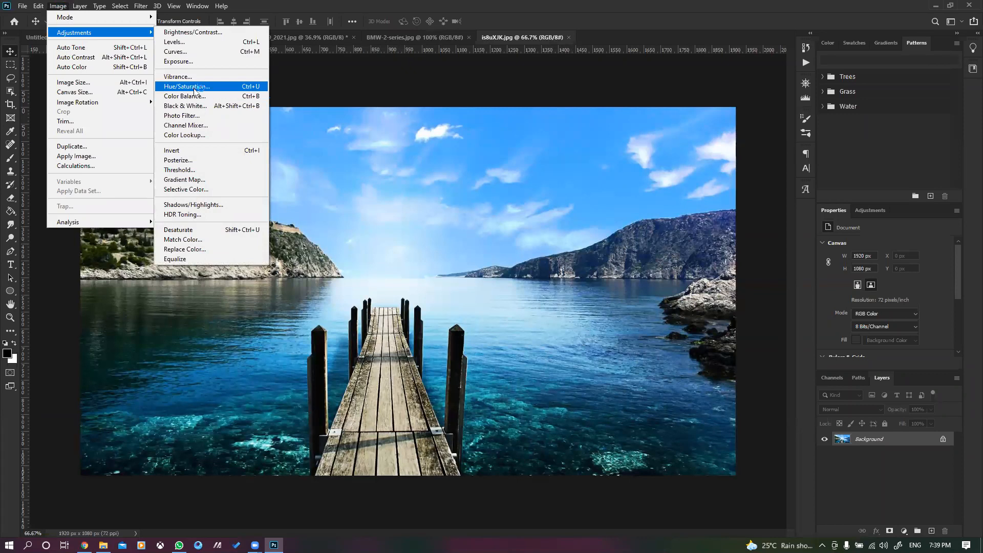
left_click(196, 106)
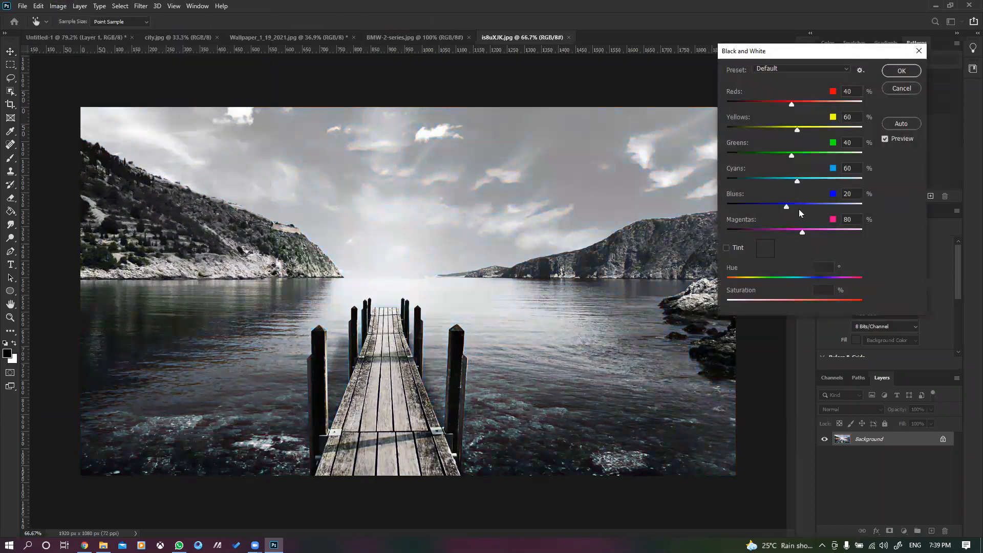
mouse_move(787, 206)
left_mouse_down()
mouse_move(747, 208)
mouse_move(831, 214)
mouse_move(797, 207)
left_mouse_up()
left_click_drag(799, 155, 714, 173)
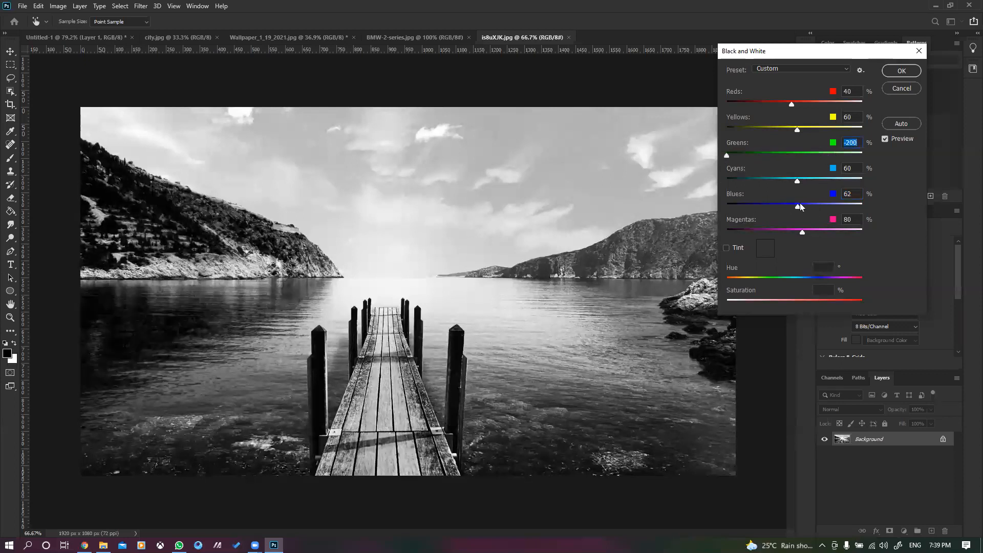
left_click_drag(799, 206, 751, 186)
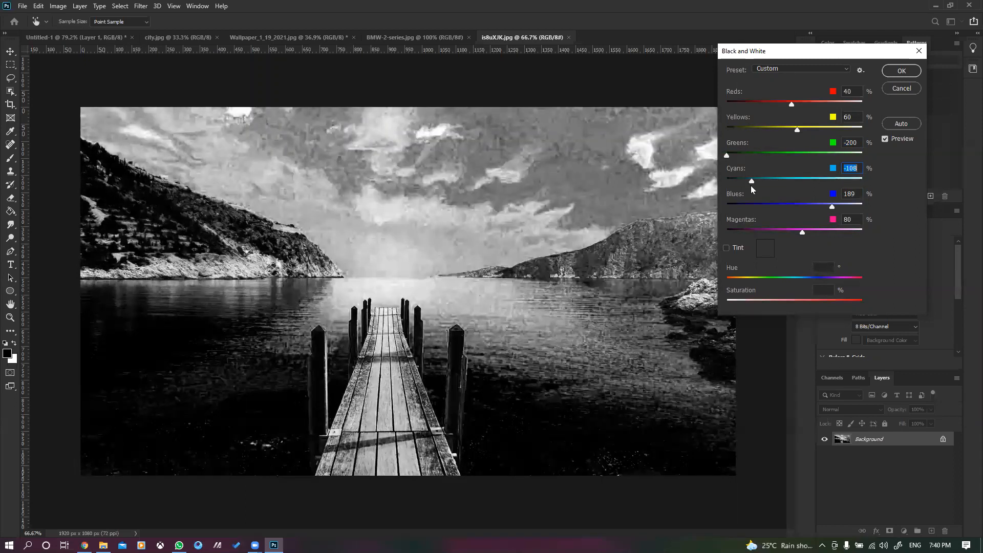
Step: Try different Black & White presets on the pier image, including Blue Filter, High Contrast Blue Filter and High Contrast Red Filter
left_click(784, 69)
left_click(784, 95)
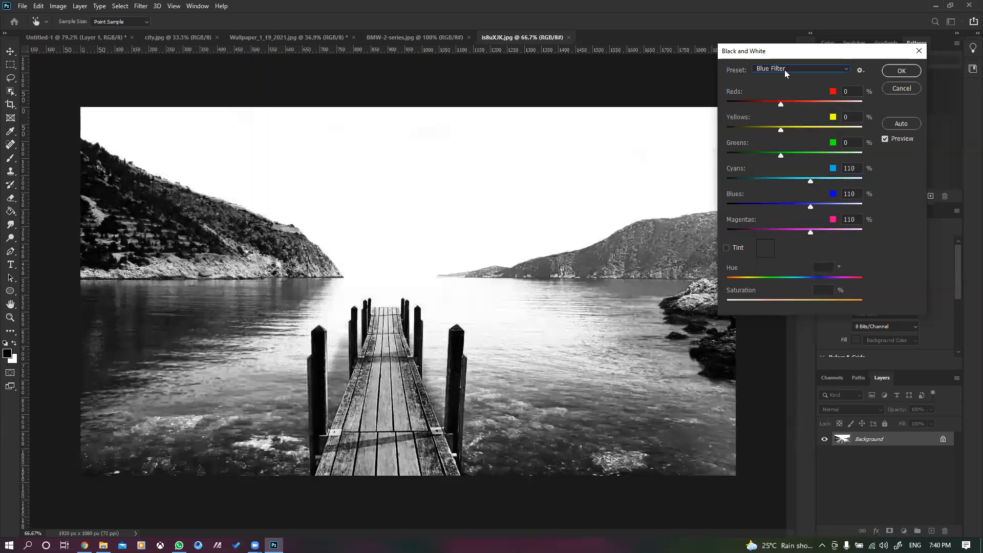
scroll(784, 70, "down", 3)
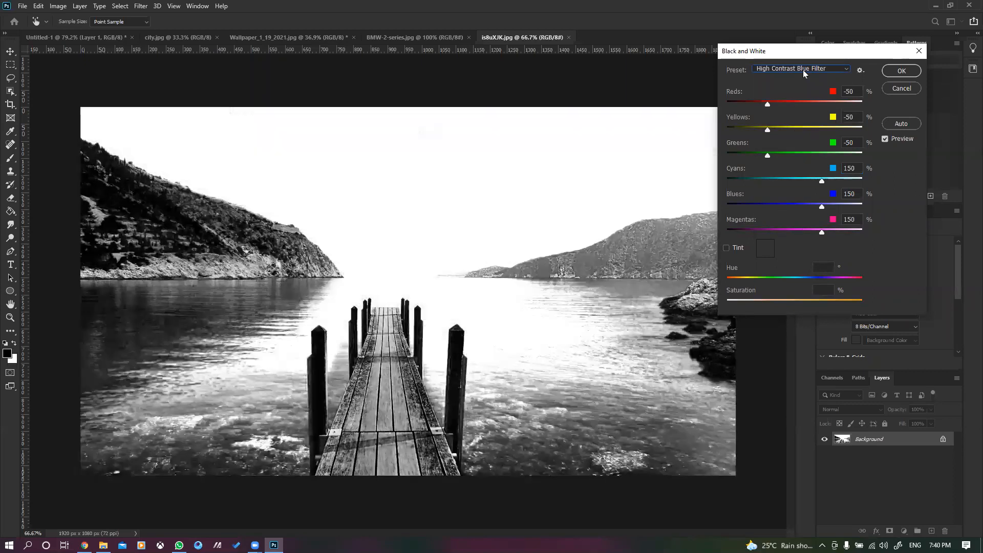
scroll(803, 70, "down", 3)
scroll(802, 70, "up", 3)
scroll(803, 71, "down", 2)
scroll(802, 71, "up", 2)
scroll(801, 72, "down", 1)
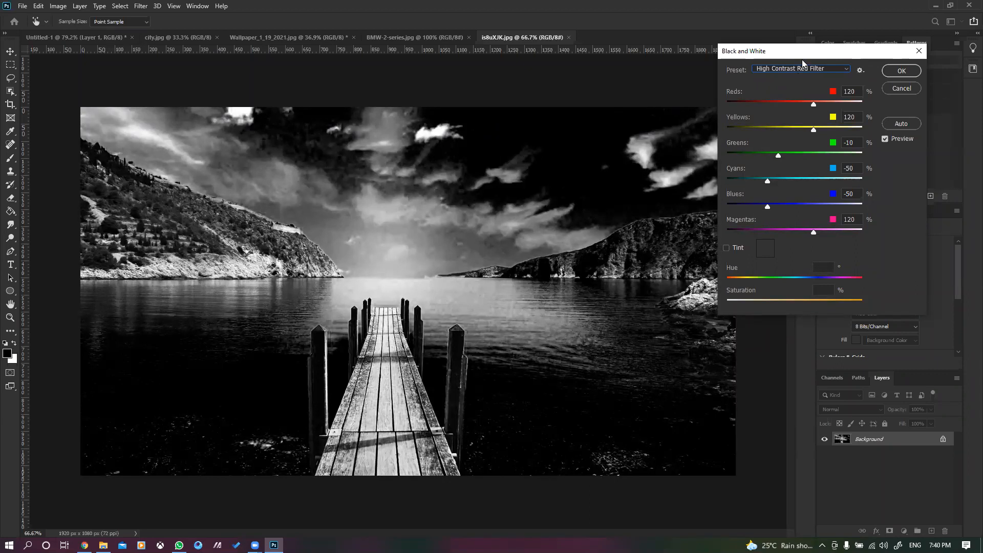
key("alt+Tab")
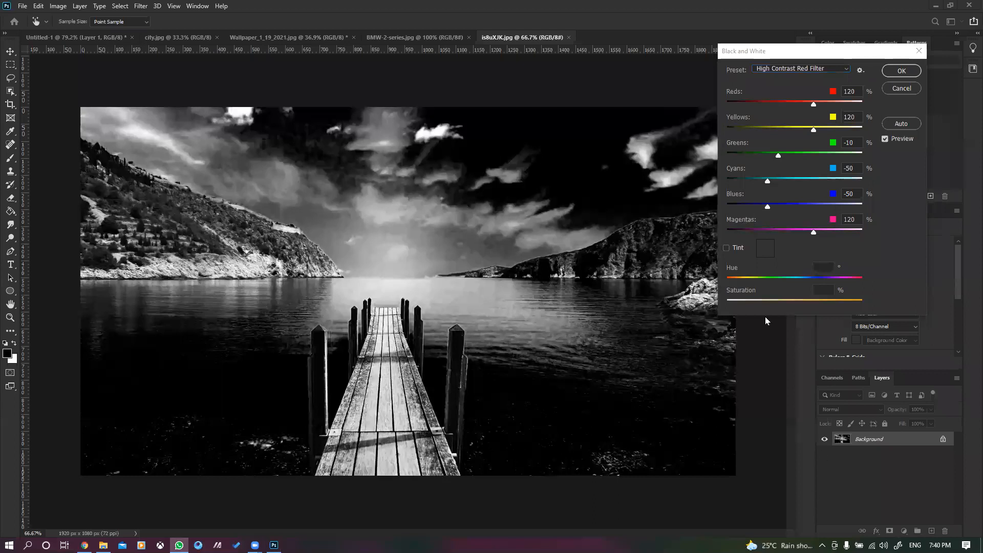
Step: Preview the Blue Filter preset with a tint of hue 79 and saturation 18%, and cancel the adjustment
left_click(781, 69)
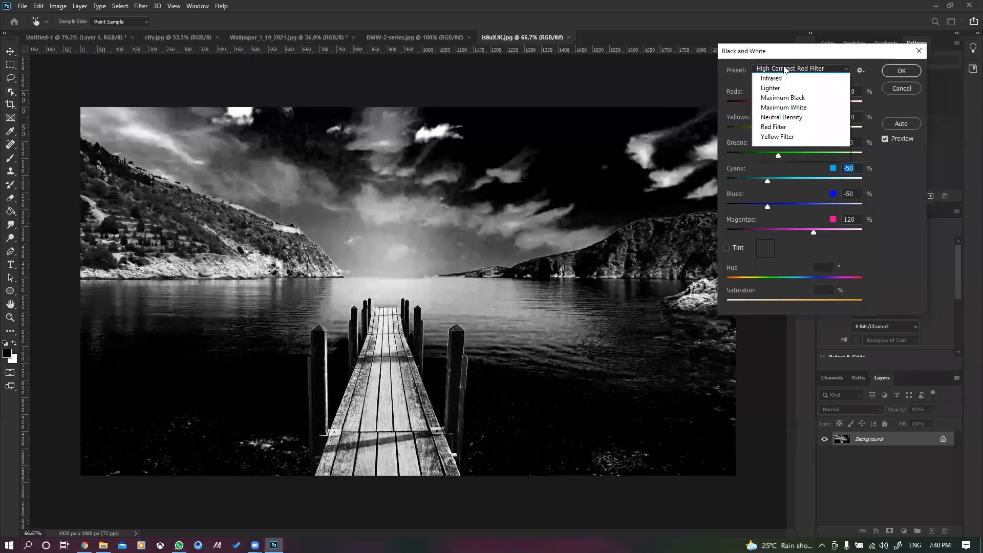
left_click(770, 97)
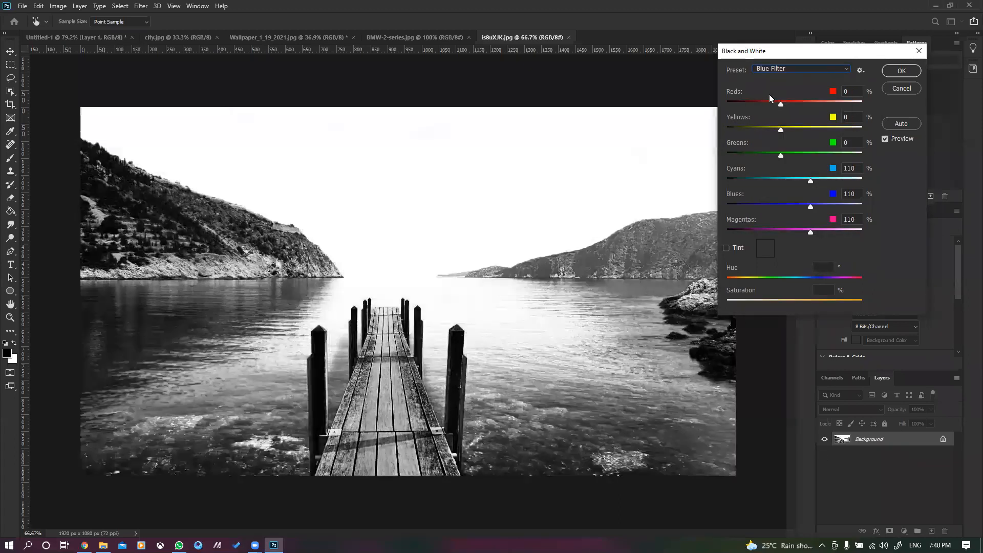
left_click(737, 249)
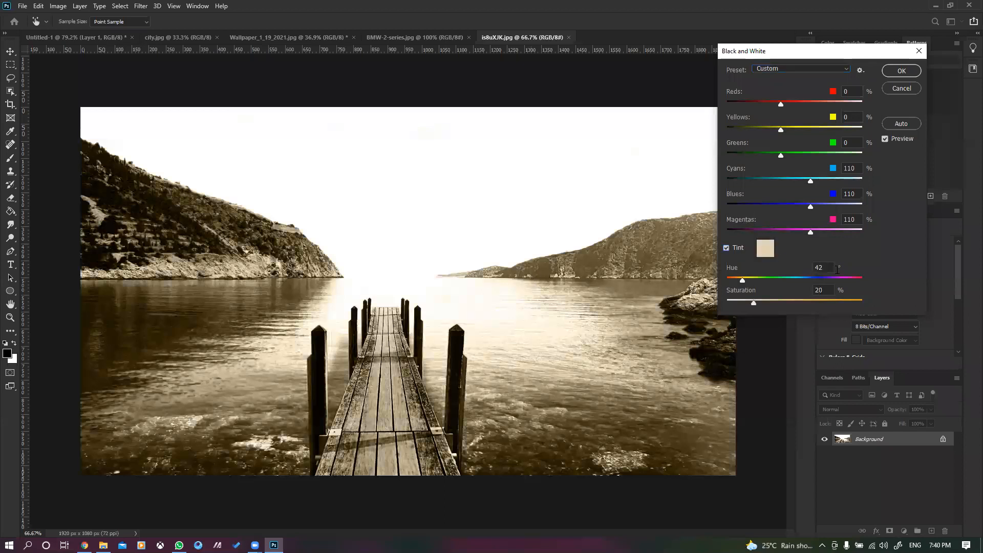
left_click_drag(760, 281, 792, 281)
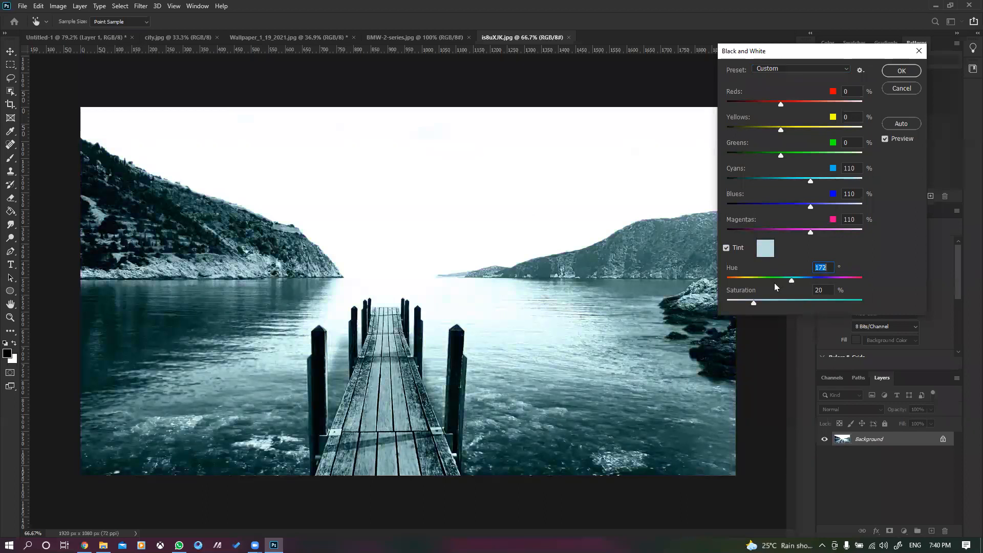
left_click(752, 278)
left_click(808, 304)
left_click_drag(809, 306, 756, 279)
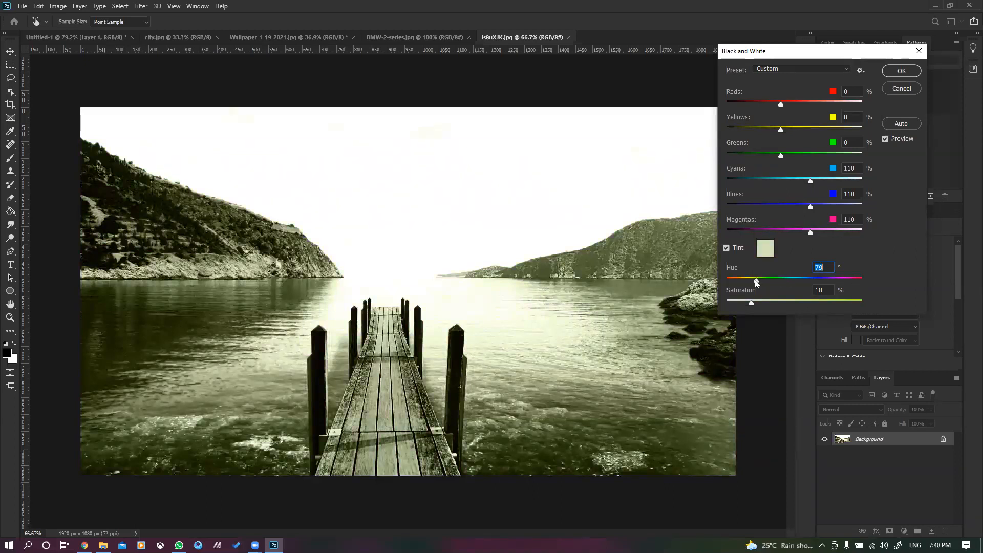
left_click(901, 88)
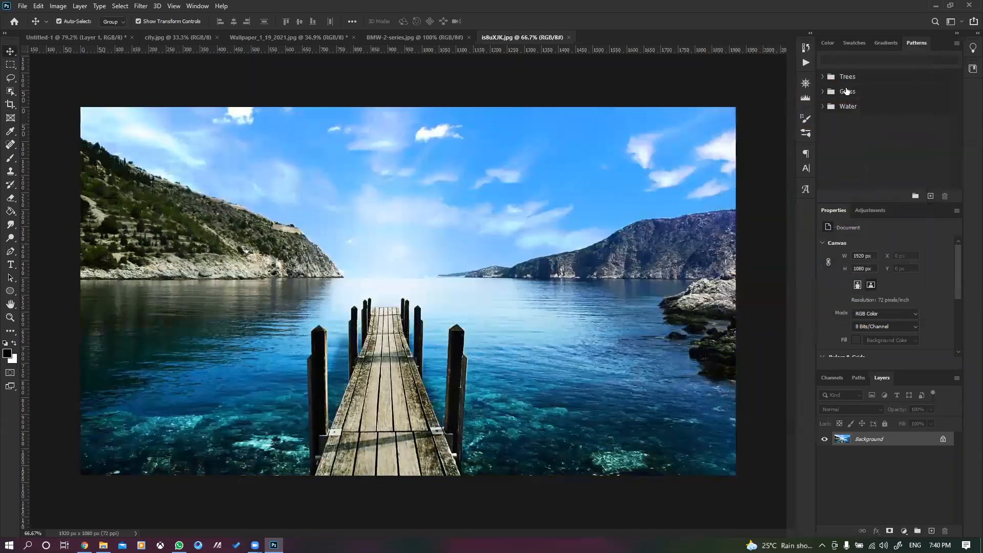
Step: Close the pier, BMW, temple and city images, discarding the changes to the temple image
left_click(568, 38)
left_click(469, 37)
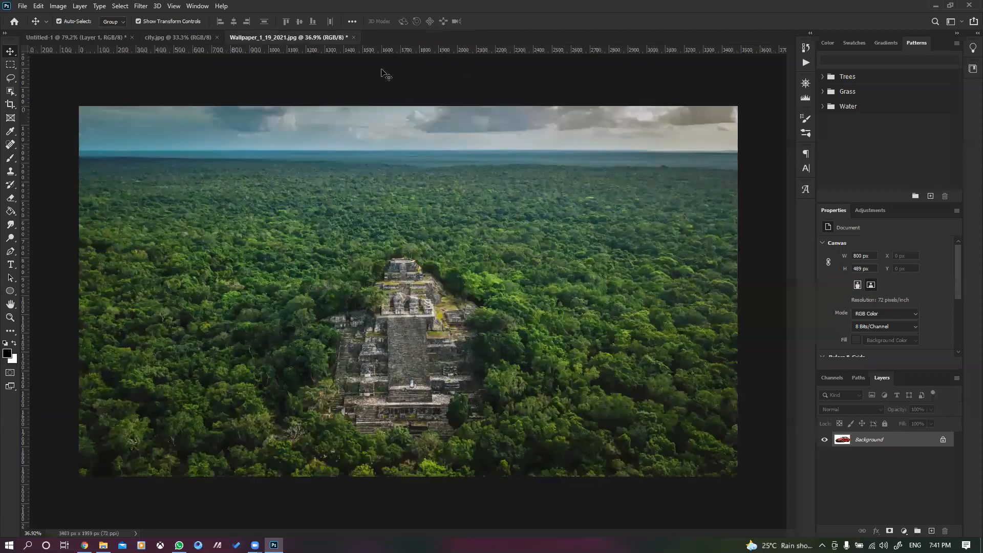
left_click(354, 37)
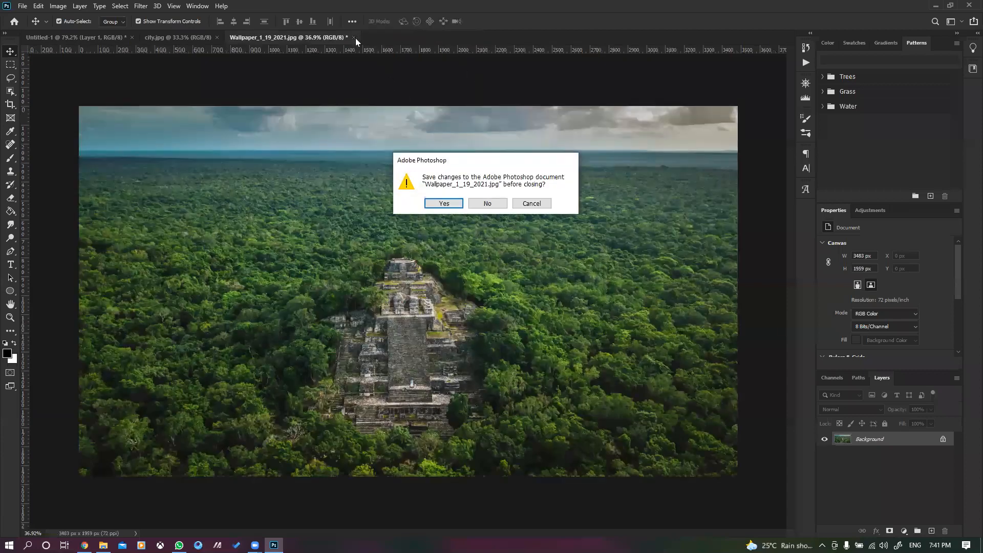
left_click(481, 203)
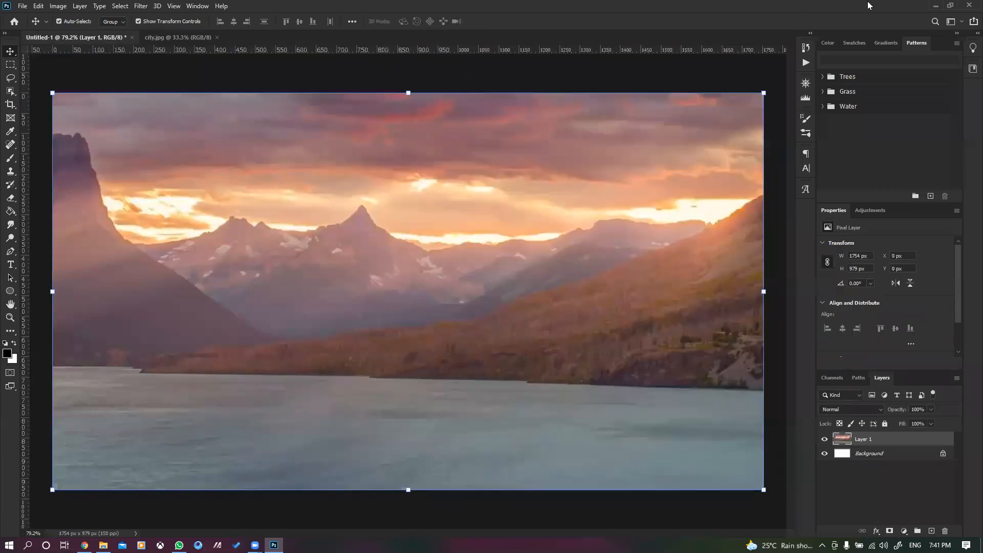
left_click(192, 39)
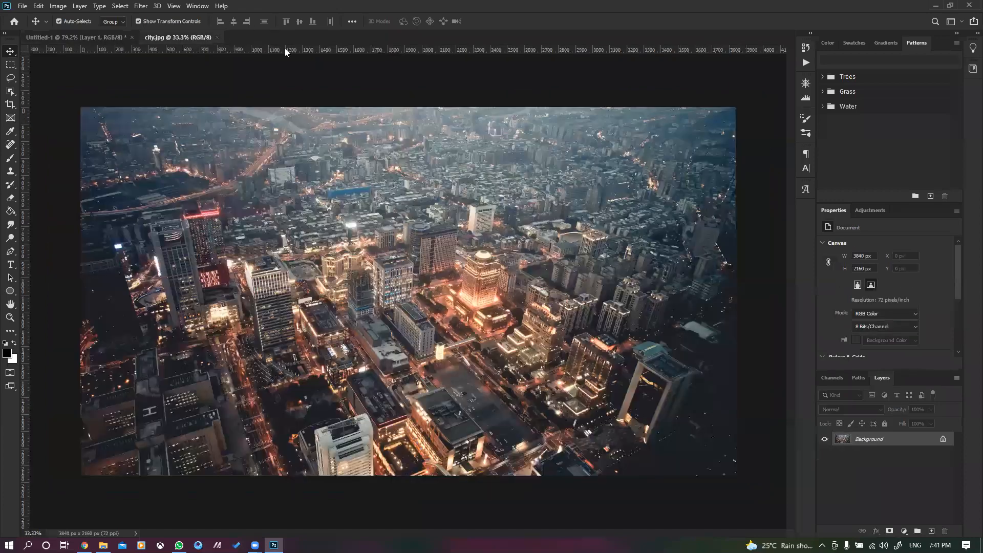
key("ctrl+w")
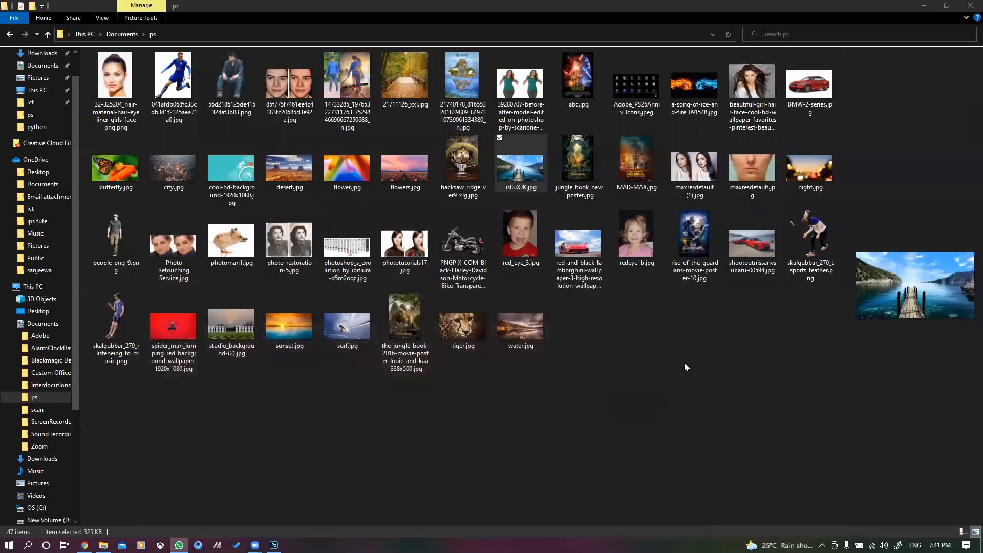
right_click(684, 361)
left_click(579, 406)
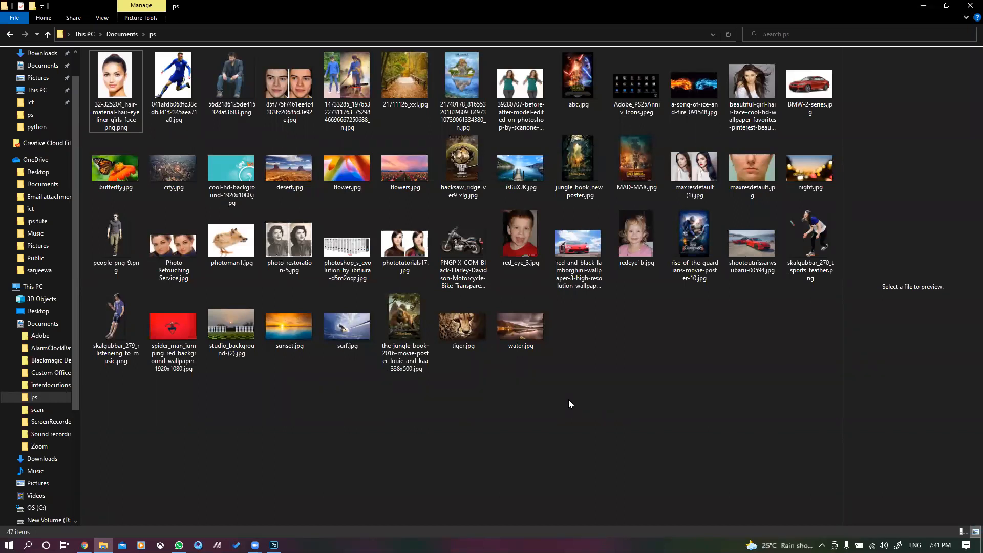
Step: Switch back to Photoshop and start a Photo Filter adjustment on Layer 1 that uses a custom colour
left_click(274, 544)
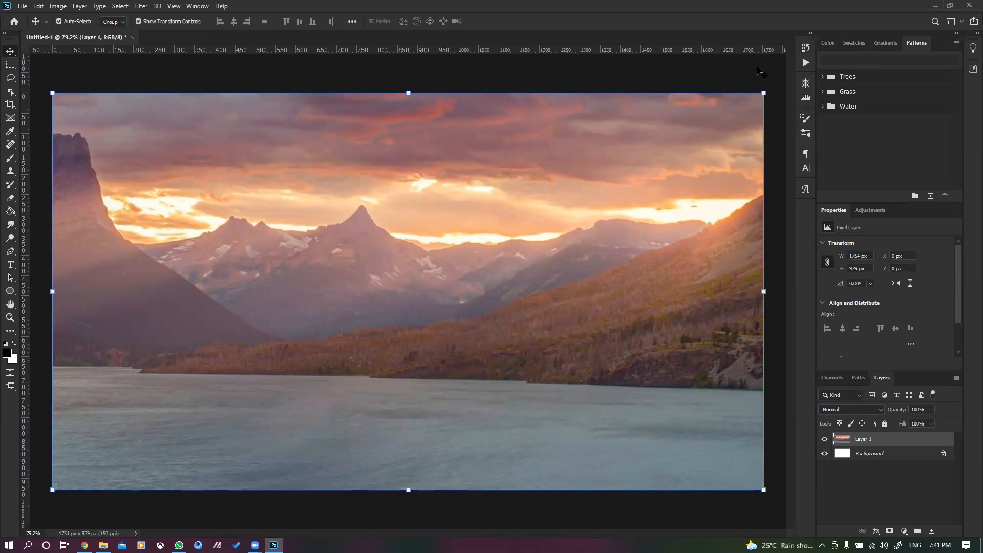
left_click(58, 6)
mouse_move(57, 33)
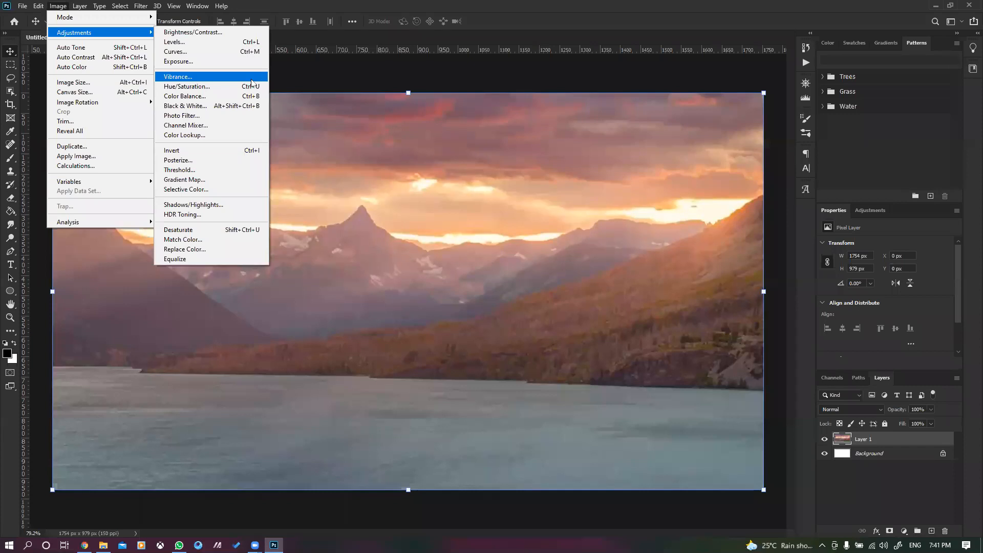
left_click(210, 114)
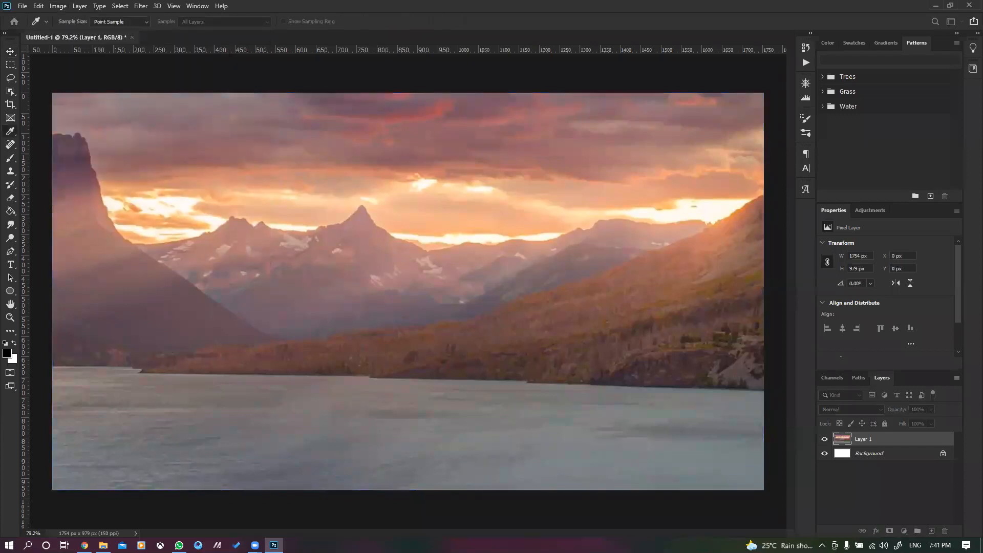
left_click(575, 176)
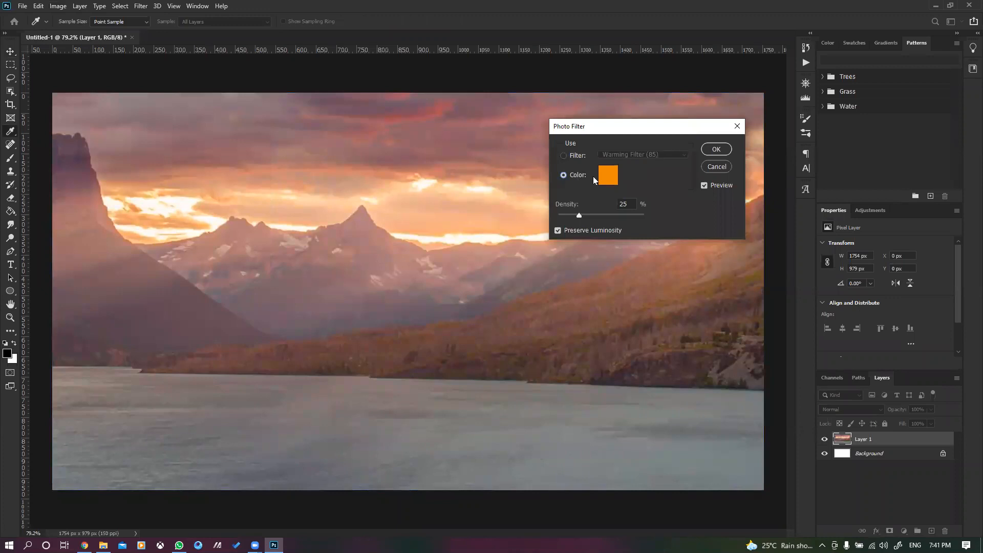
Step: Set the Photo Filter colour to a bright pink with hue 328 and raise its density to 82%
left_click(607, 175)
left_click(725, 280)
mouse_move(726, 281)
left_mouse_down()
mouse_move(725, 317)
mouse_move(721, 250)
mouse_move(733, 228)
left_mouse_up()
left_click(680, 316)
left_click_drag(733, 267, 733, 370)
left_click_drag(705, 330, 592, 248)
left_click(732, 256)
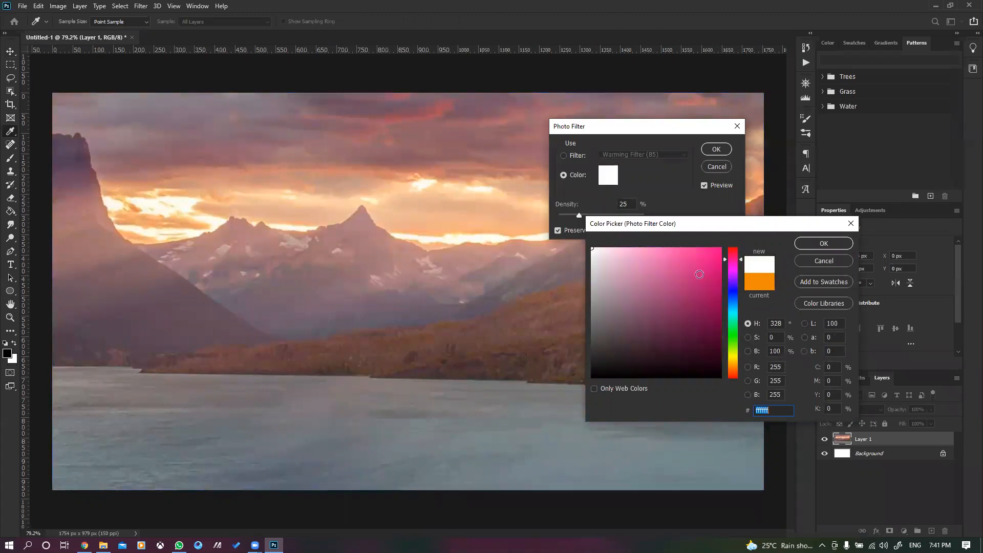
left_click(700, 274)
left_click(822, 244)
left_click_drag(579, 215, 590, 216)
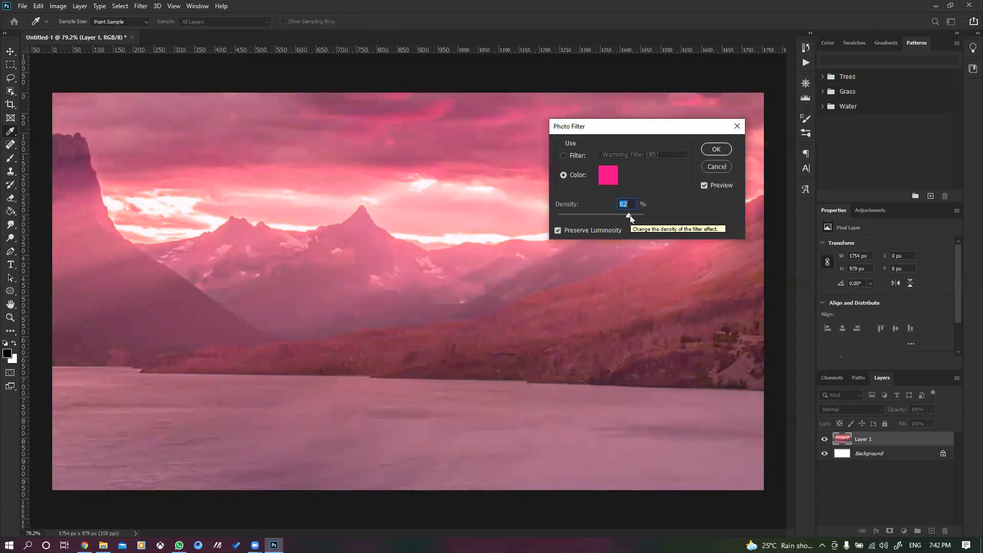
Step: Try a dark brown Photo Filter colour with hue 31 at 71% density
left_click_drag(572, 215, 562, 218)
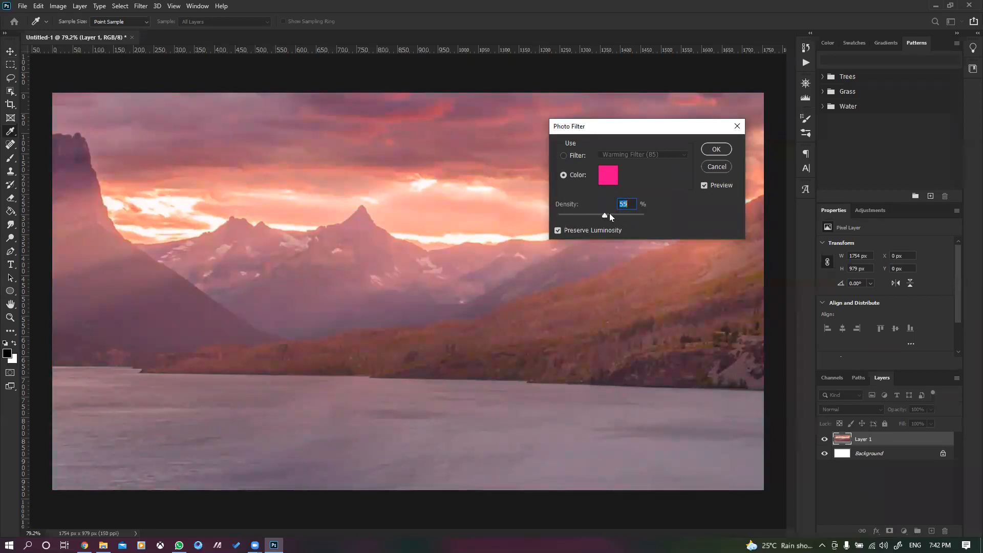
left_click(609, 176)
mouse_move(732, 288)
left_mouse_down()
mouse_move(732, 373)
mouse_move(732, 261)
mouse_move(712, 281)
mouse_move(701, 341)
mouse_move(732, 367)
left_mouse_up()
left_click(731, 354)
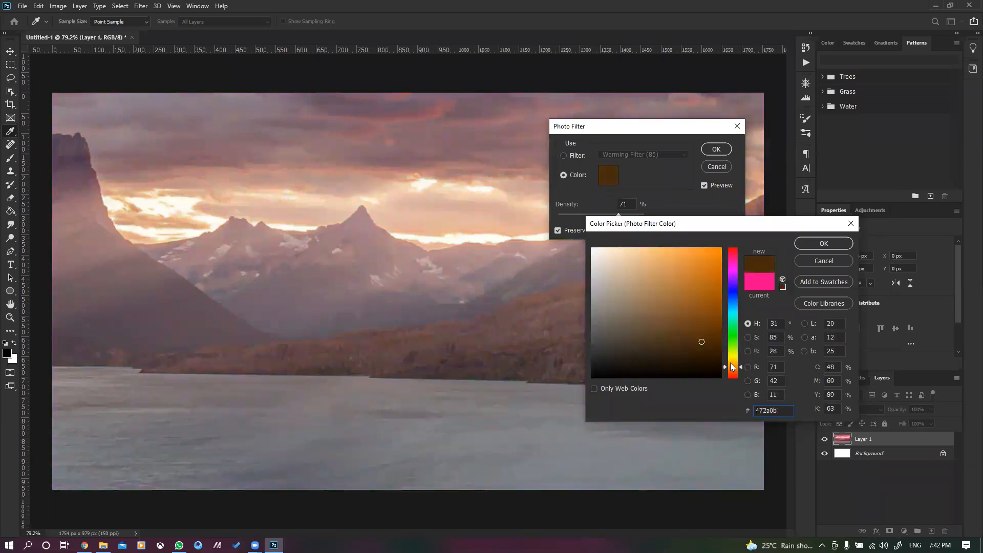
Step: Change the Photo Filter colour to crimson pink, preview it at 62% density, and cancel the adjustment
left_click(715, 269)
left_click_drag(731, 270, 729, 255)
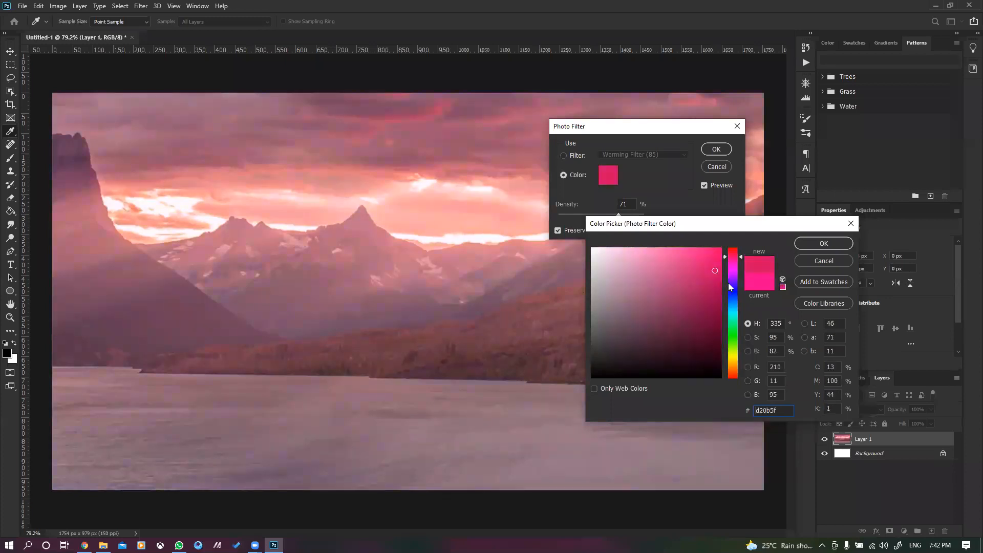
left_click(822, 243)
left_click(600, 215)
left_click_drag(612, 214, 609, 215)
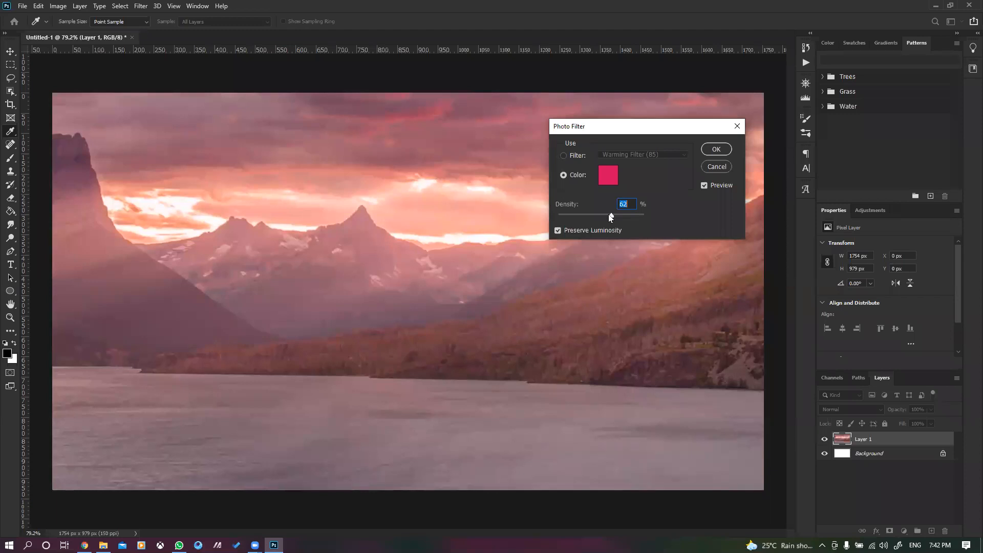
left_click(722, 166)
Step: Try a Channel Mixer adjustment on the red output with Red +26%, Green +21%, Blue +14% and Constant -200%
left_click(58, 6)
mouse_move(64, 33)
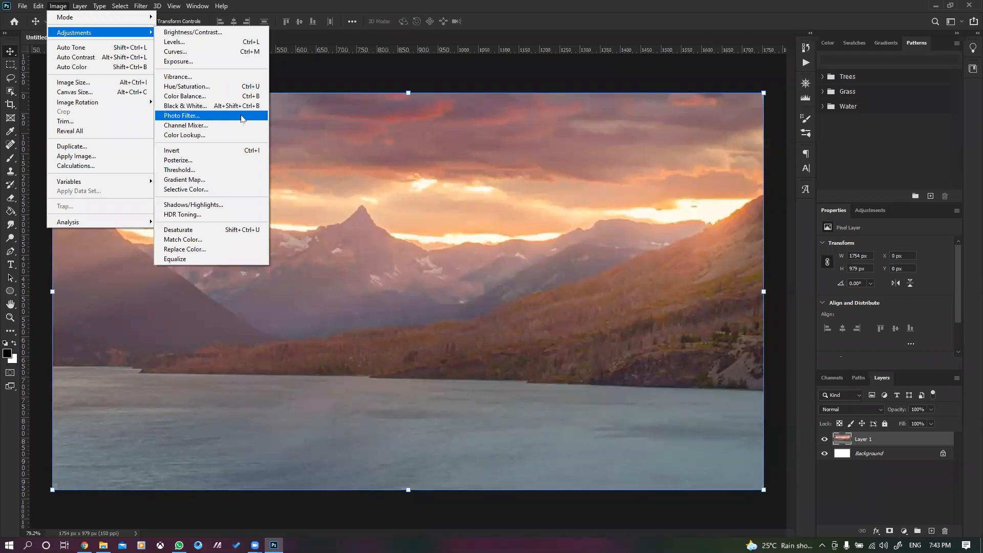
left_click(238, 126)
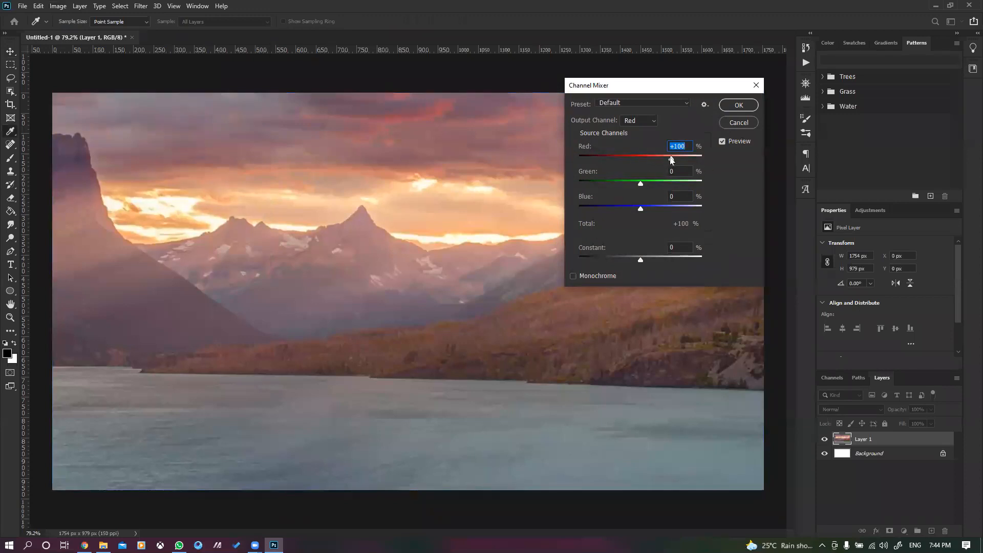
left_click_drag(671, 159, 643, 217)
left_click_drag(643, 262, 576, 263)
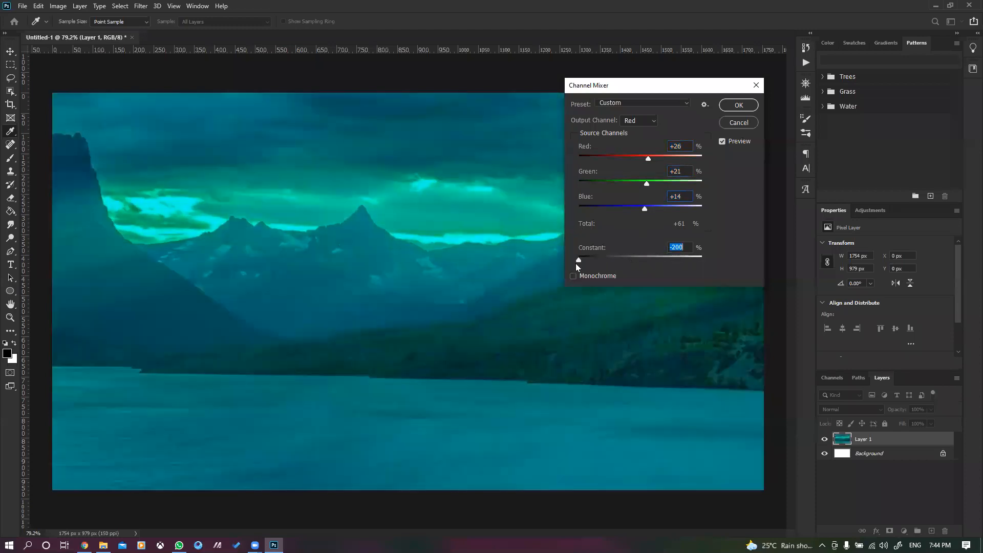
Step: Preview the Channel Mixer's black-and-white presets, including Black & White with Red Filter, and cancel the adjustment
left_click(644, 104)
left_click(626, 134)
scroll(628, 104, "down", 4)
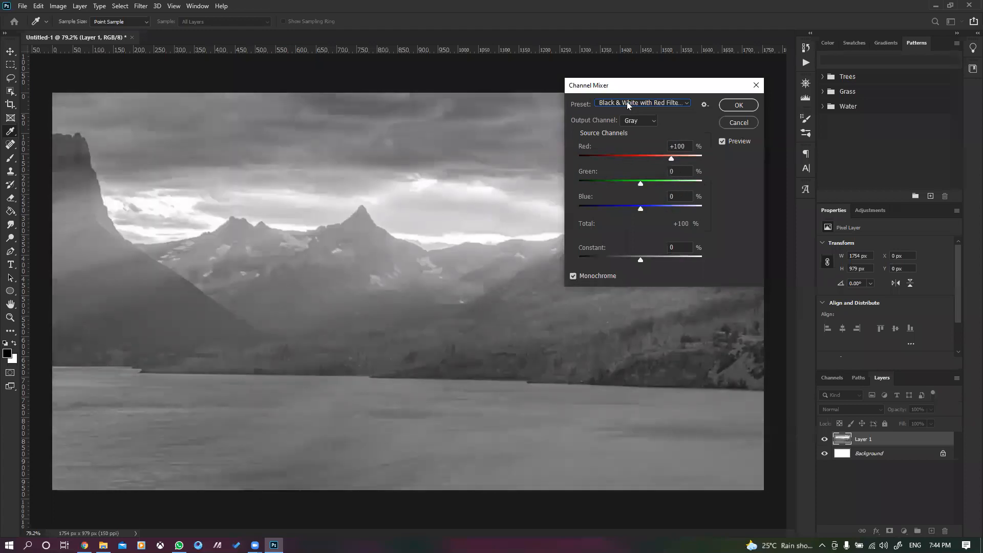
scroll(629, 105, "down", 1)
left_click(631, 121)
left_click(733, 122)
left_click(735, 123)
key("v")
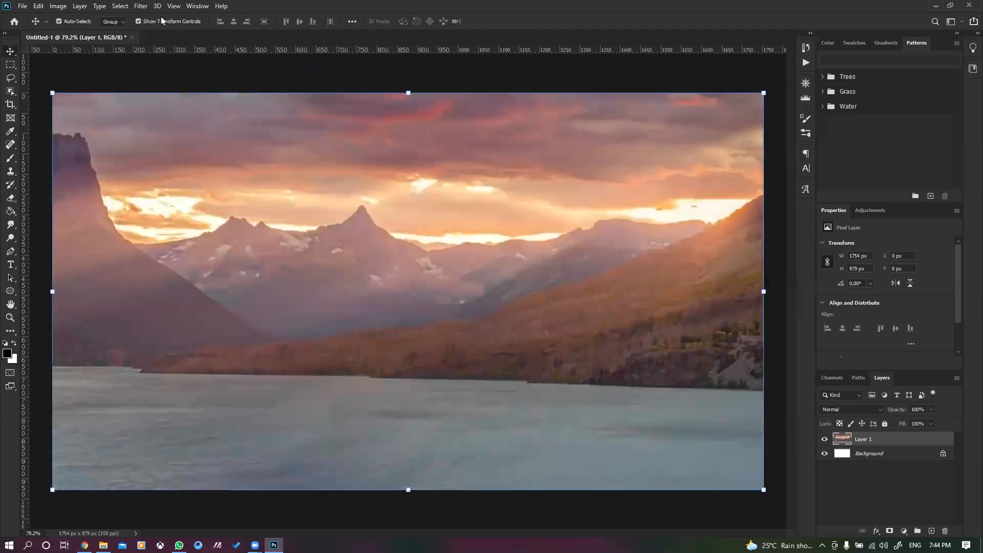
left_click(58, 6)
mouse_move(108, 34)
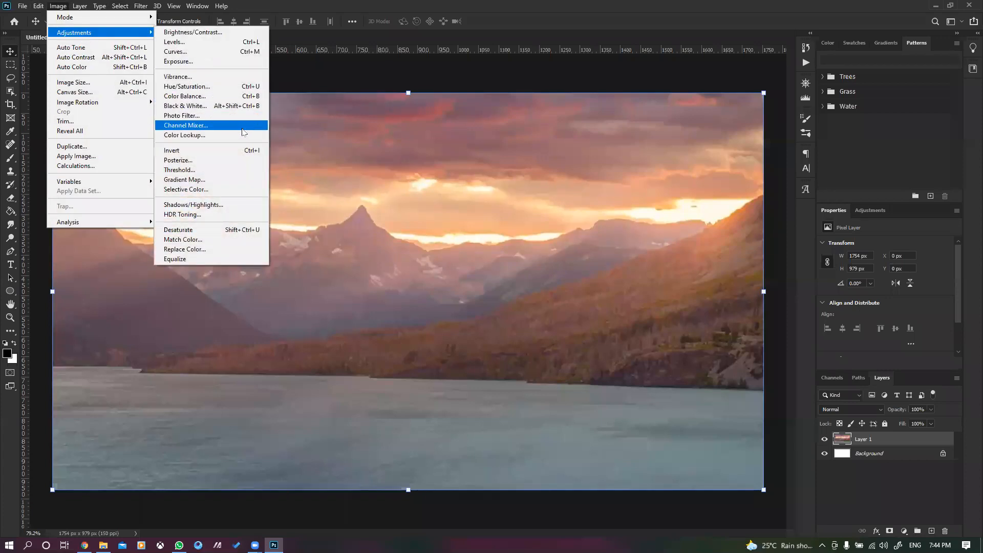
left_click(179, 545)
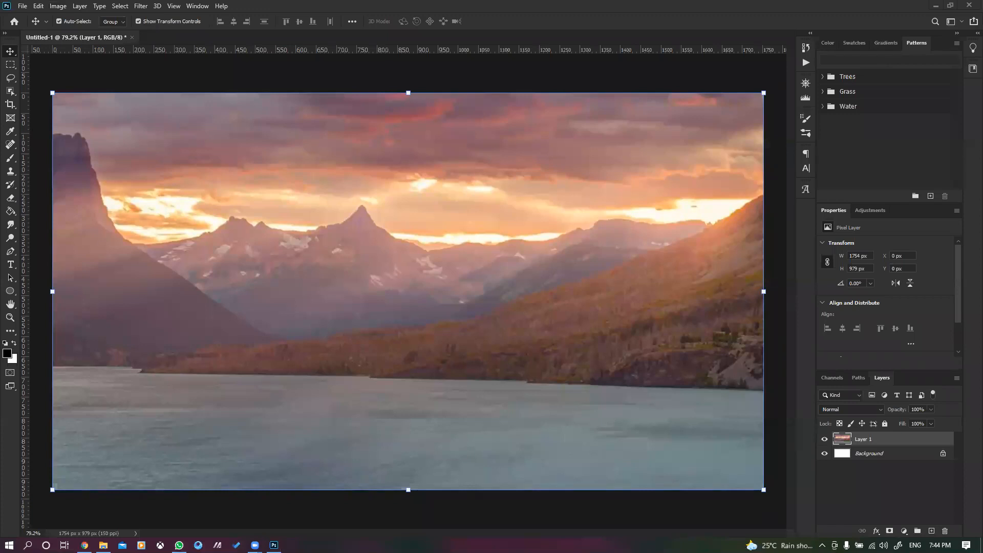
left_click(59, 6)
mouse_move(74, 32)
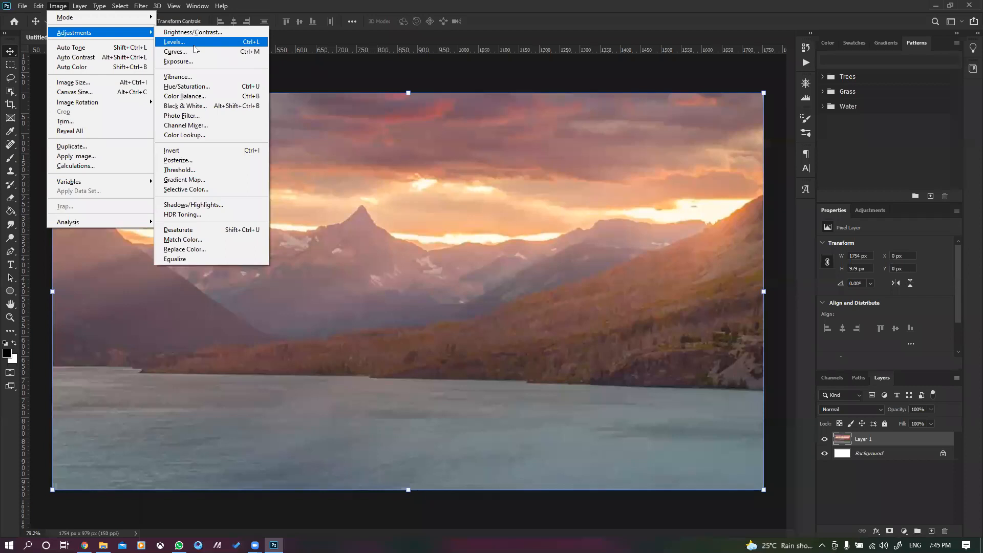
mouse_move(84, 545)
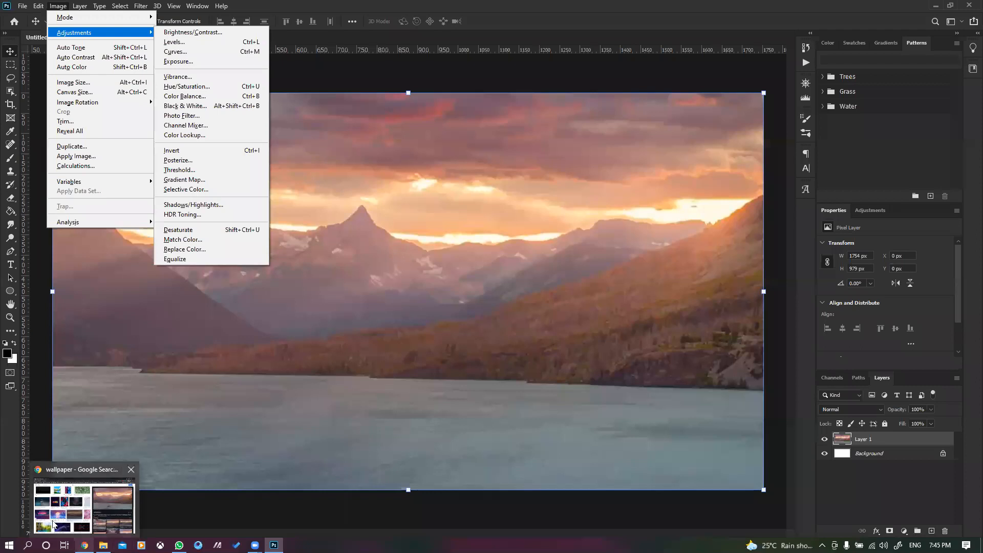
Step: Launch Adobe Photoshop Express and sign in with the existing Google account
key("super")
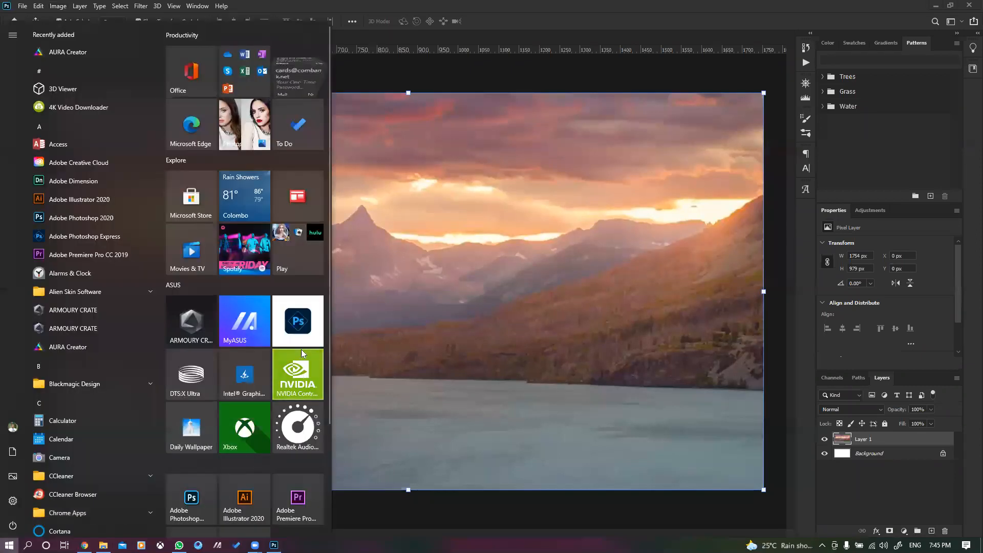
left_click(301, 320)
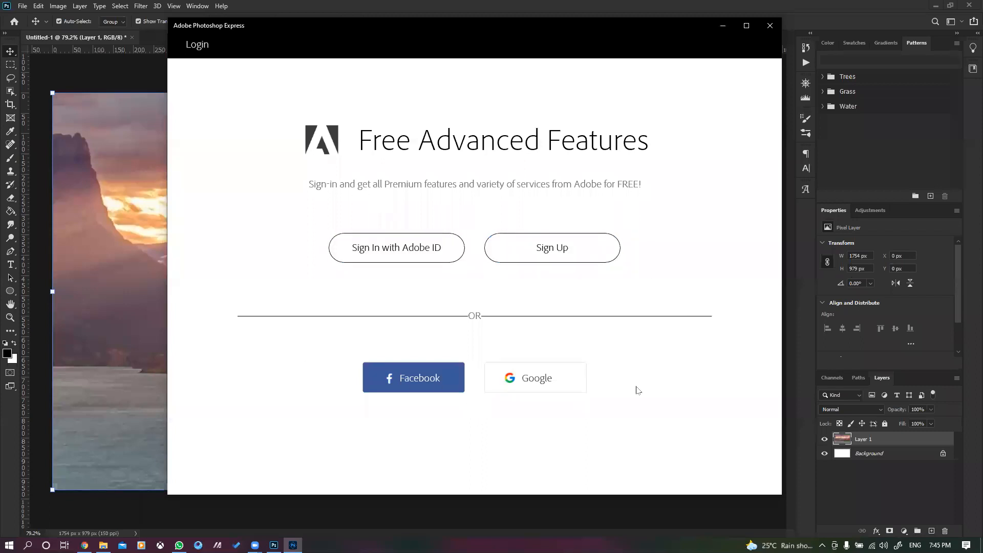
left_click(542, 386)
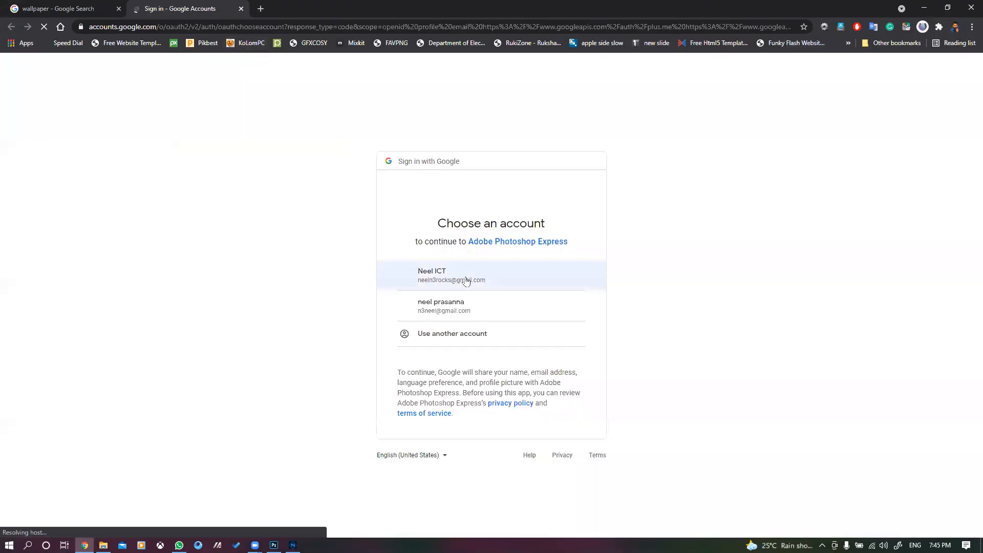
left_click(465, 280)
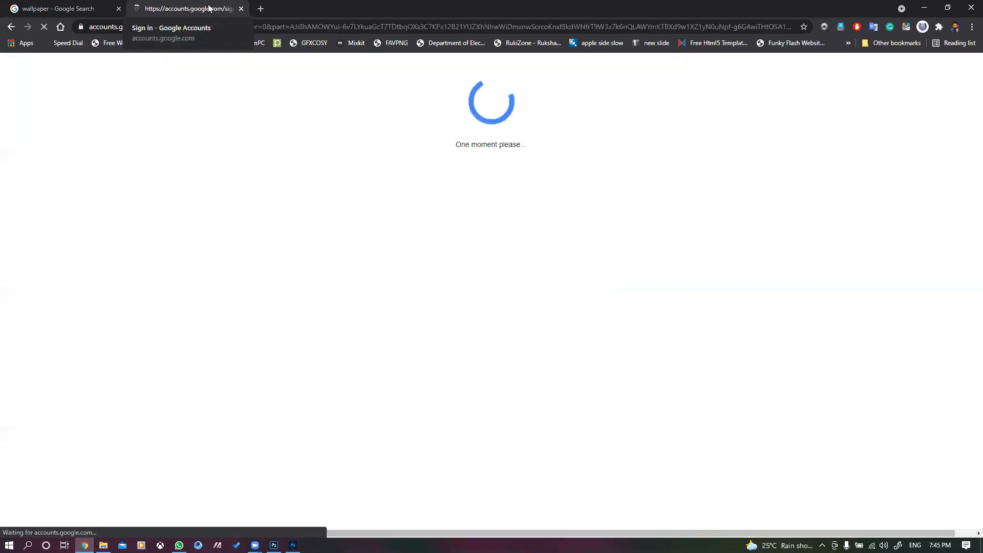
left_click(549, 118)
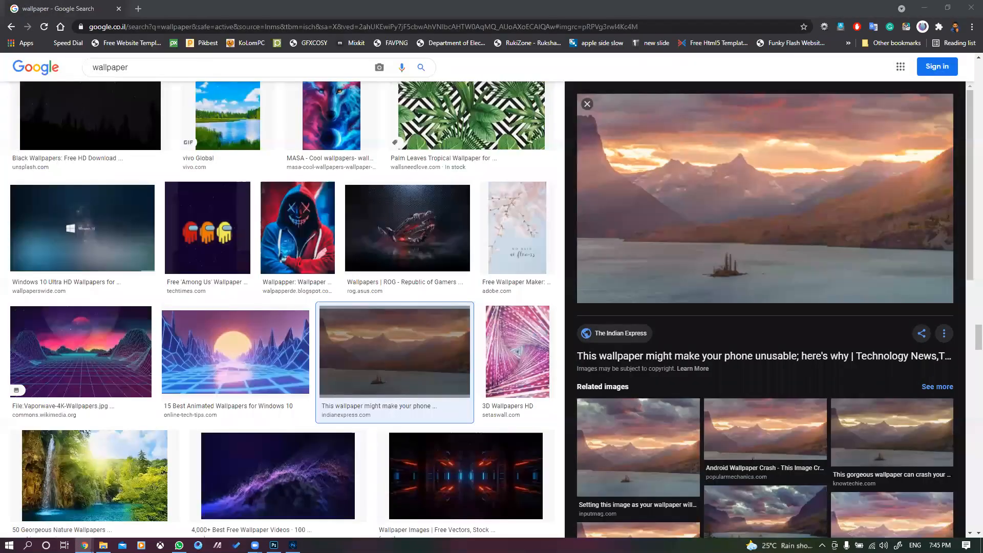
Step: Close the browser, maximise the Photoshop Express window and show its zoom slider
left_click(969, 8)
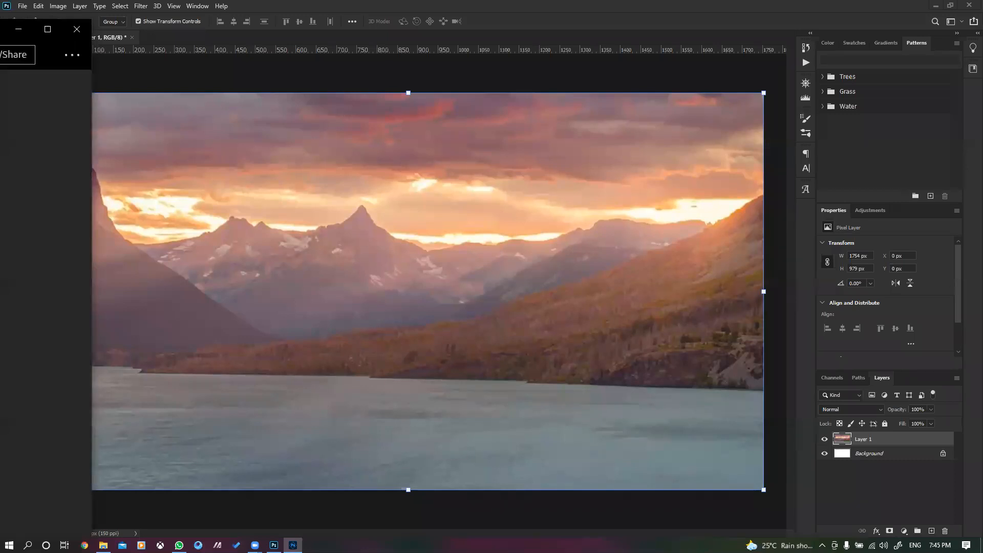
left_click(48, 29)
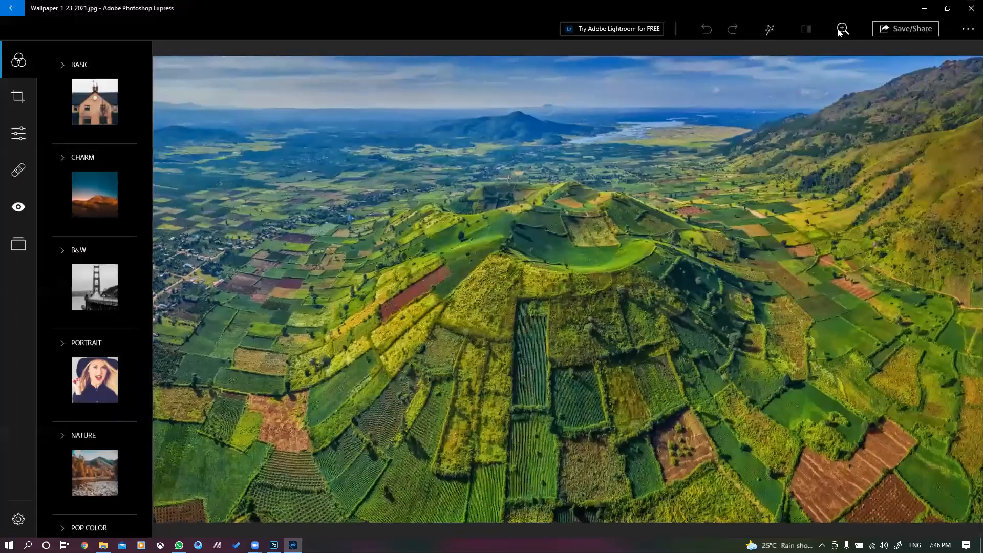
left_click(841, 28)
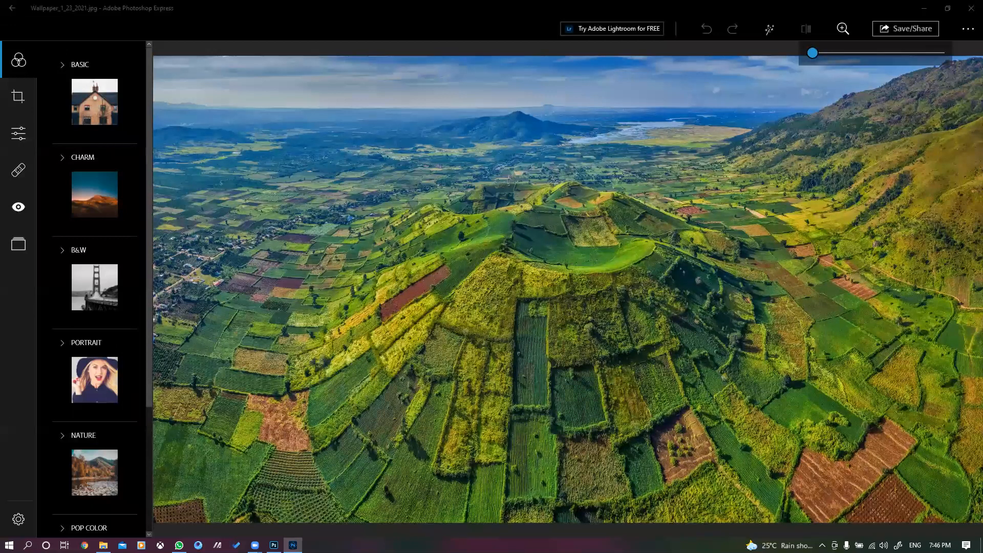
Step: Try the Vibrant look from the Basic set on the farmland photo and reduce its intensity to about a fifth
left_click(63, 65)
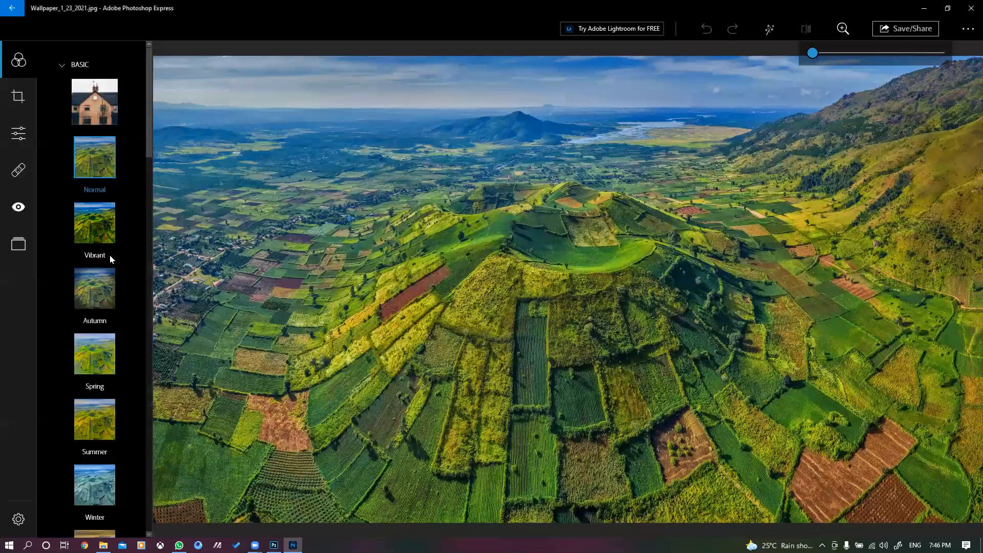
left_click(98, 230)
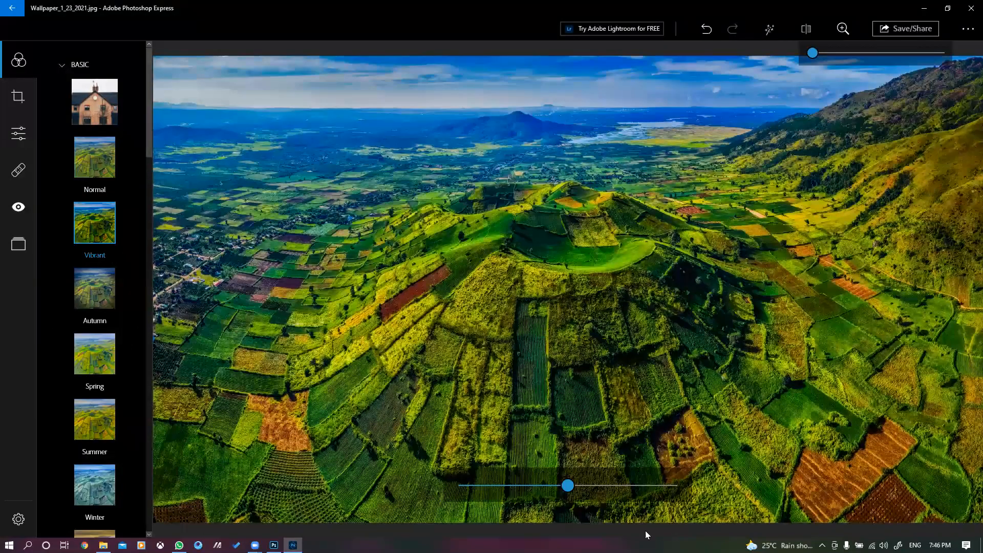
left_click(616, 485)
left_click_drag(560, 484, 505, 485)
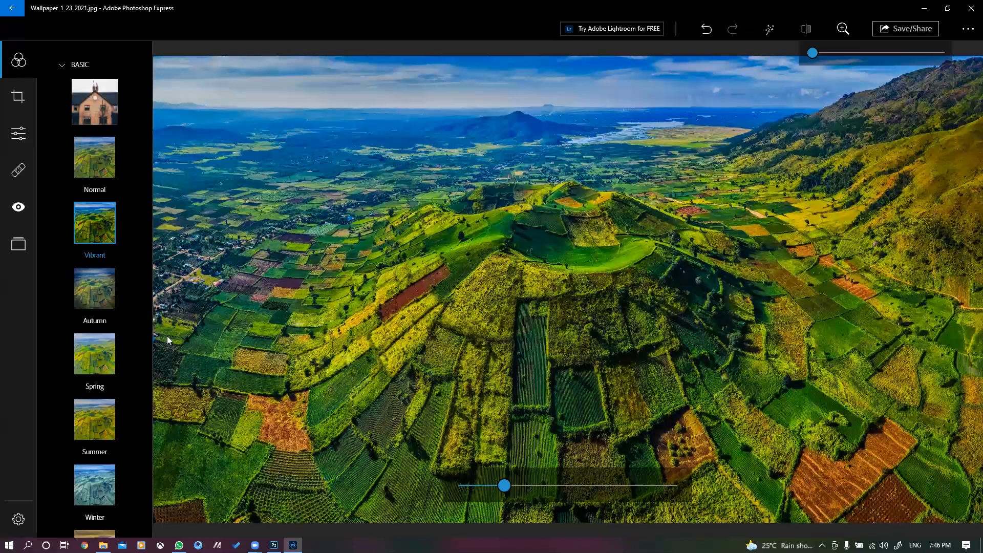
Step: Preview the Autumn, Spring, Summer, Winter and Invert looks on the farmland photo
left_click(89, 284)
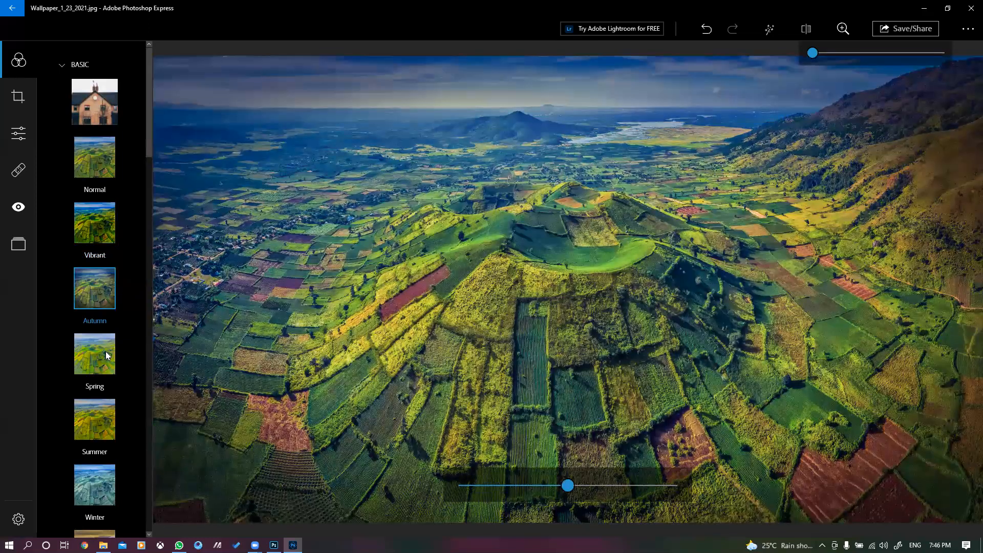
left_click(106, 352)
left_click(102, 415)
left_click(92, 483)
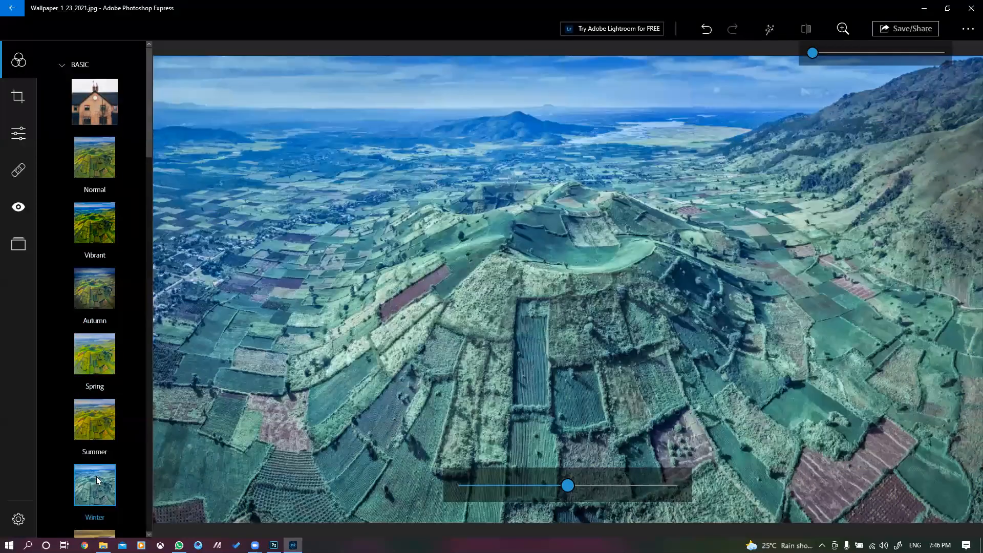
scroll(92, 404, "down", 3)
left_click(91, 401)
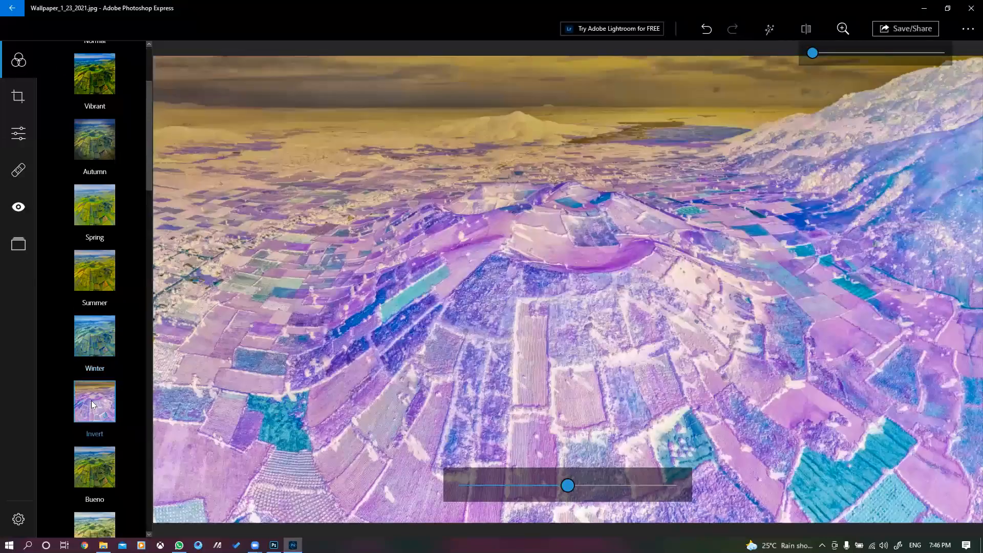
Step: Preview the Bueno, Haze, Koi and Silvered looks on the farmland photo
scroll(91, 400, "down", 2)
left_click(99, 420)
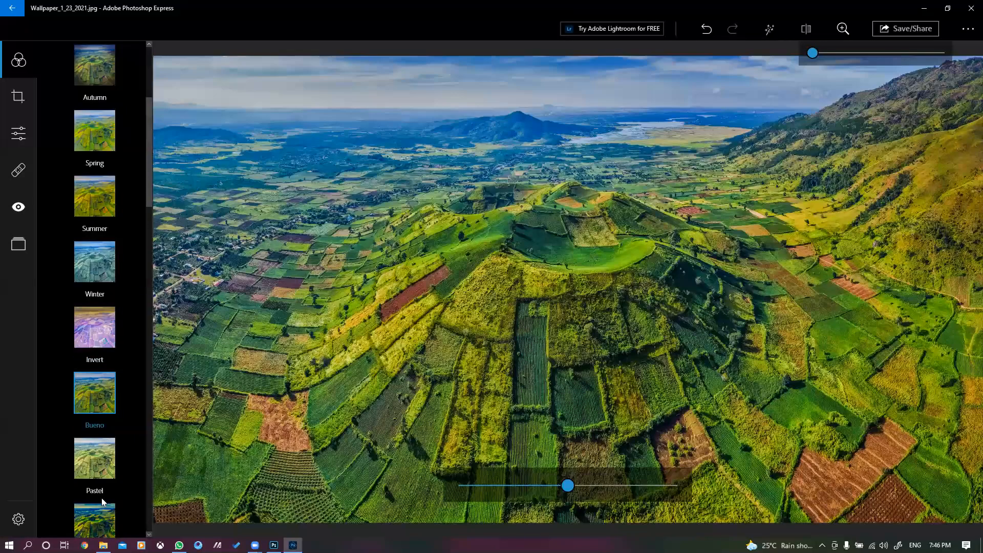
left_click(103, 520)
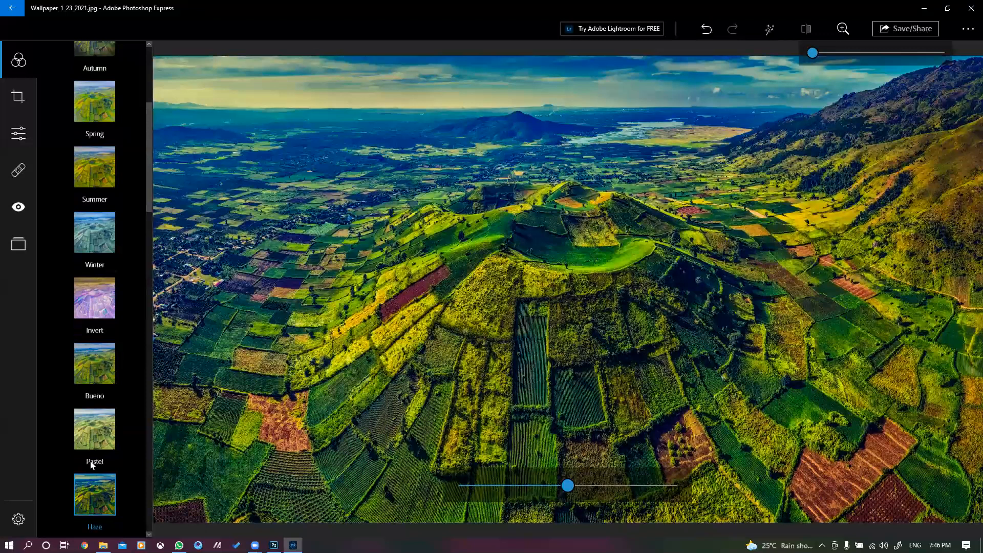
scroll(139, 420, "down", 2)
left_click(138, 422)
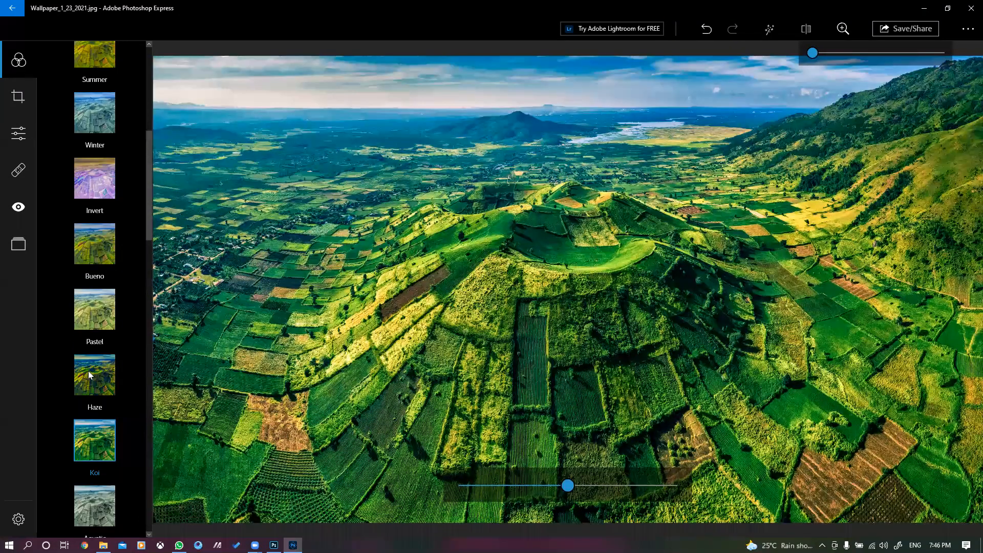
scroll(96, 433, "down", 2)
left_click(96, 432)
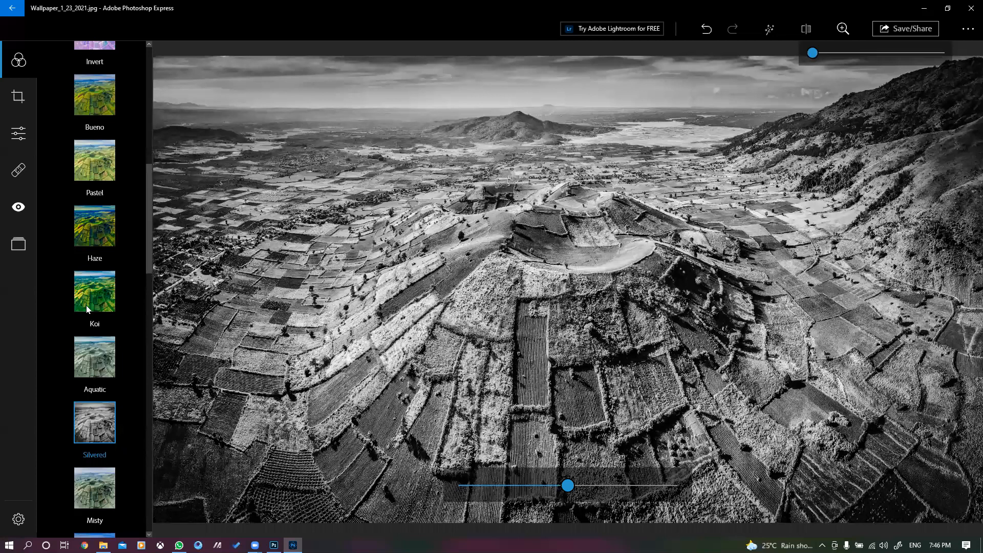
Step: Try the Misty, Dappled, Dream and Superpunch looks, ending with the Glow look applied to the farmland photo
scroll(87, 312, "down", 2)
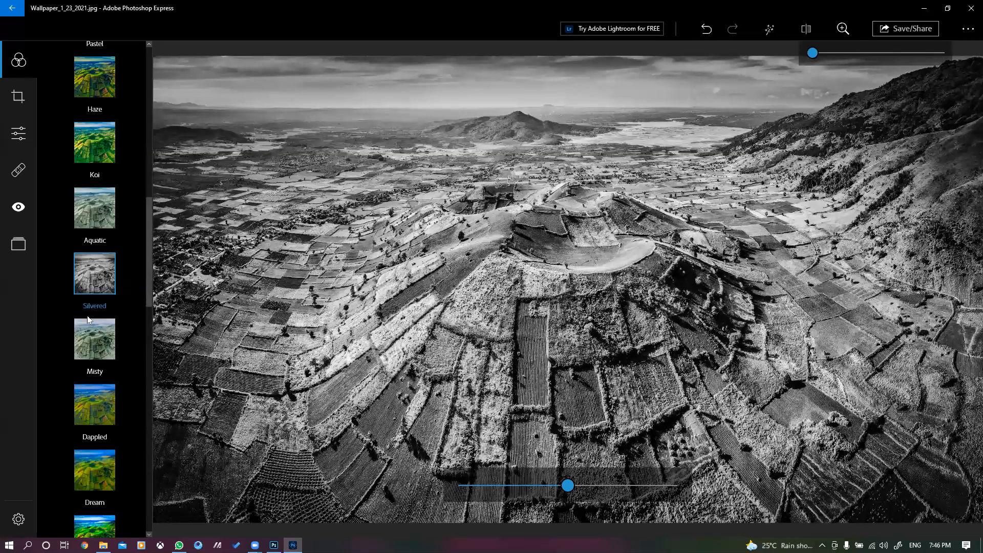
left_click(84, 342)
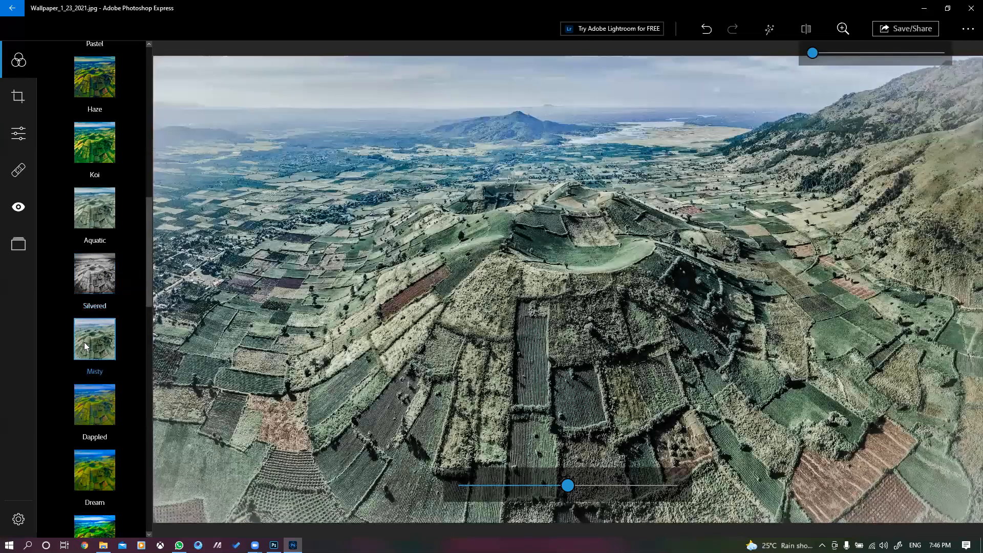
left_click(89, 418)
left_click(95, 469)
scroll(108, 453, "down", 1)
left_click(105, 453)
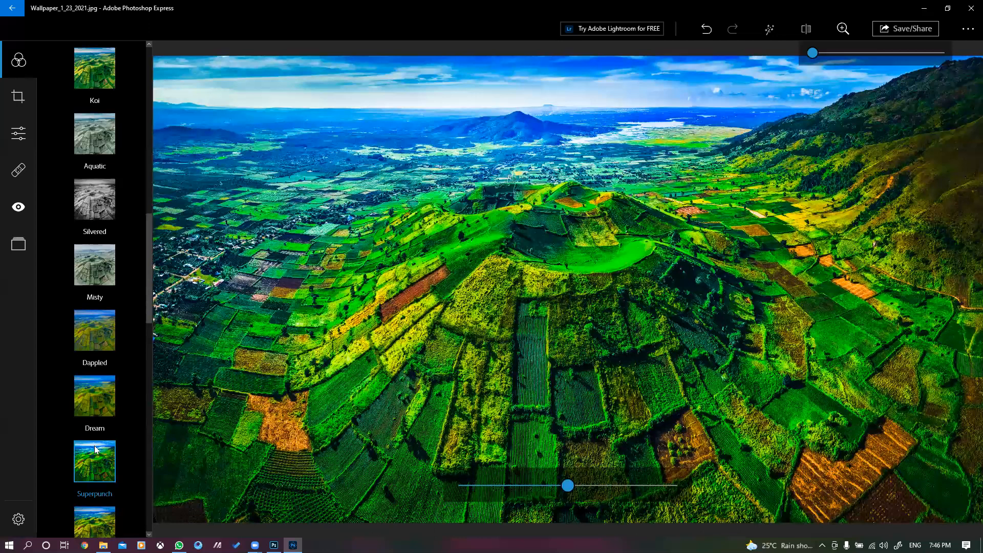
scroll(95, 449, "down", 2)
left_click(95, 449)
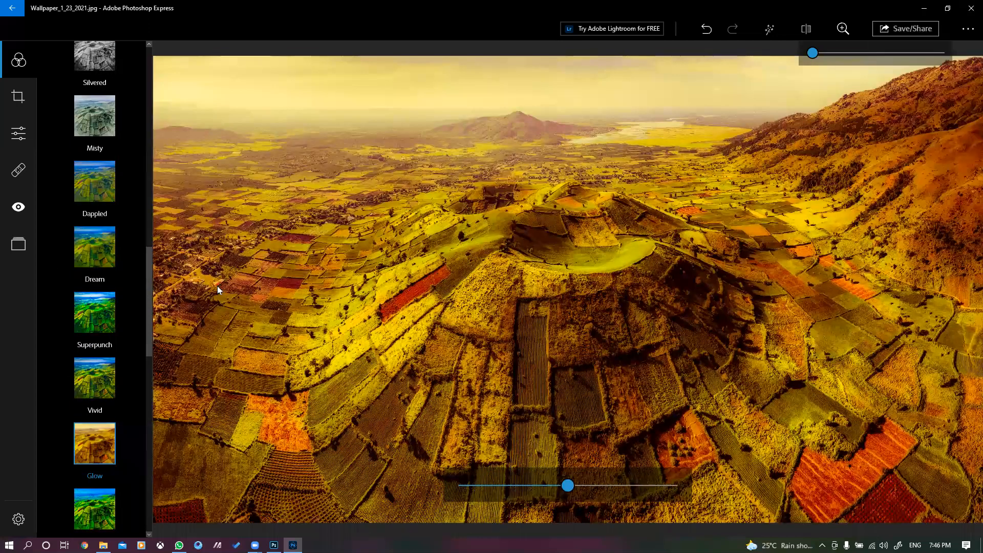
Step: Test the Glow look's intensity up to 200 and around midway, and preview the B&W, Carmine and Memory looks on the farmland photo
left_click_drag(567, 485, 670, 485)
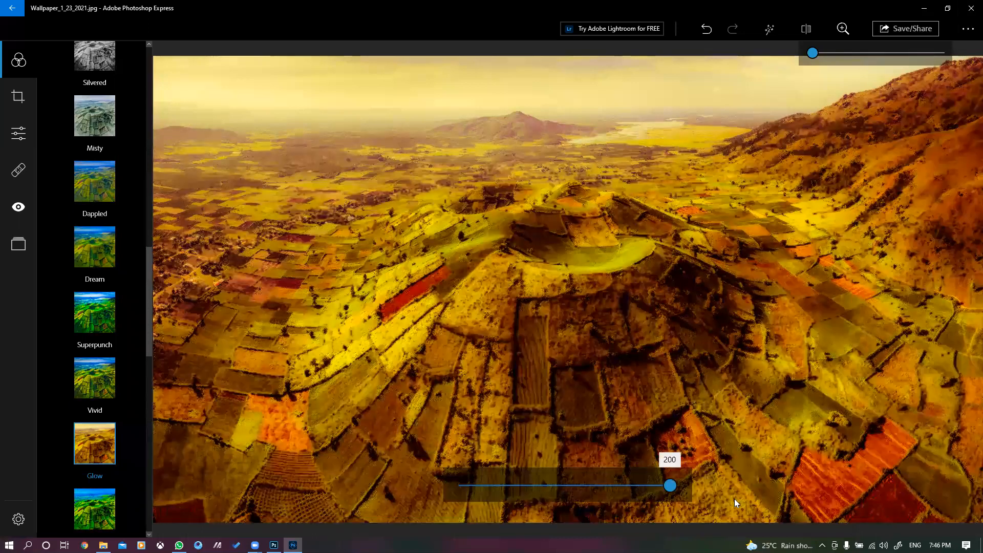
left_click_drag(593, 490, 559, 482)
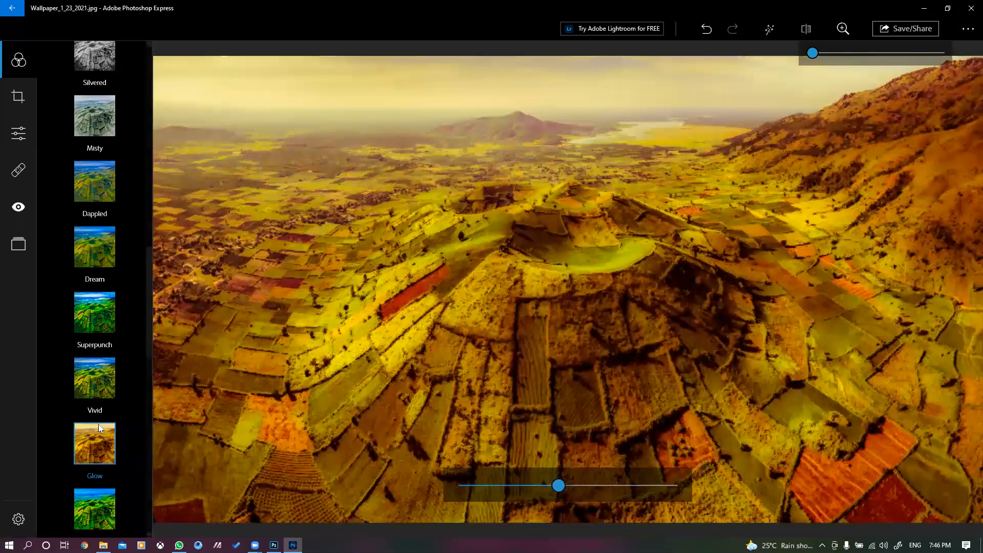
scroll(99, 422, "down", 1)
scroll(99, 423, "down", 5)
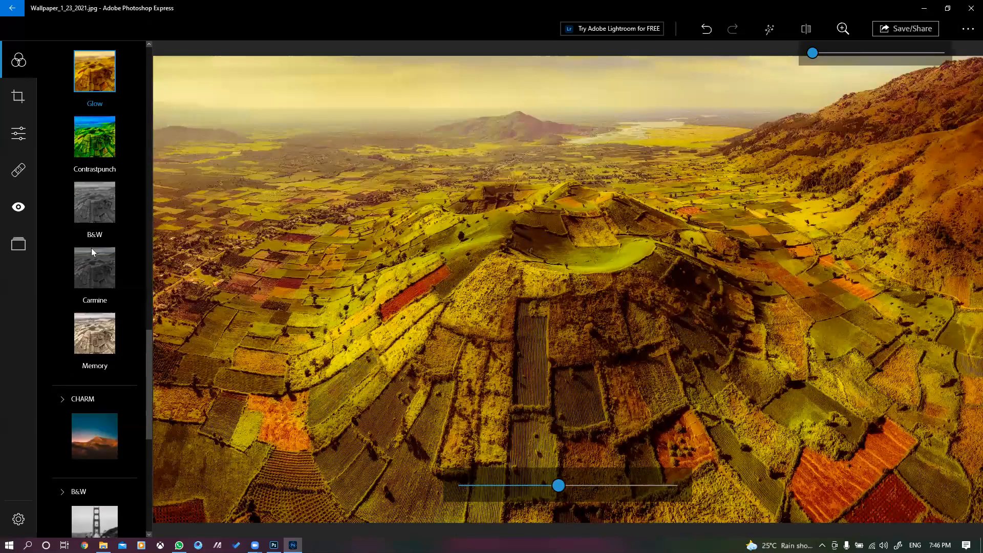
left_click(90, 203)
left_click(88, 276)
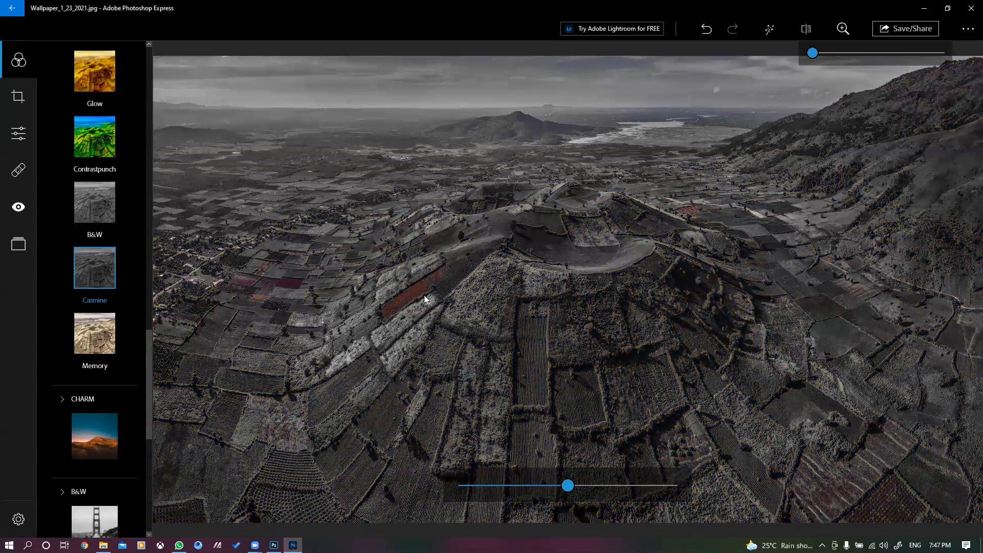
left_click(78, 334)
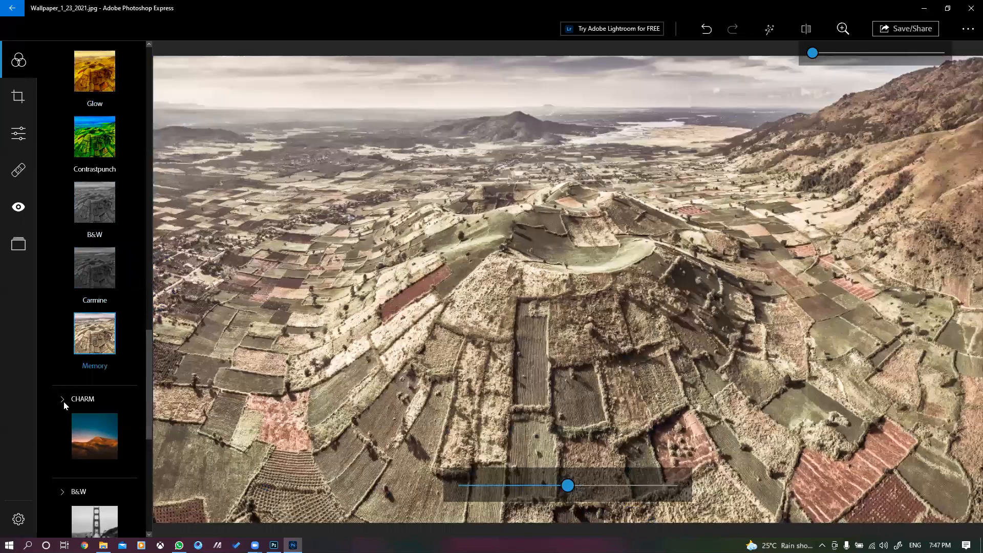
Step: Browse the Charm looks and look over the crop and correction tools
left_click(85, 394)
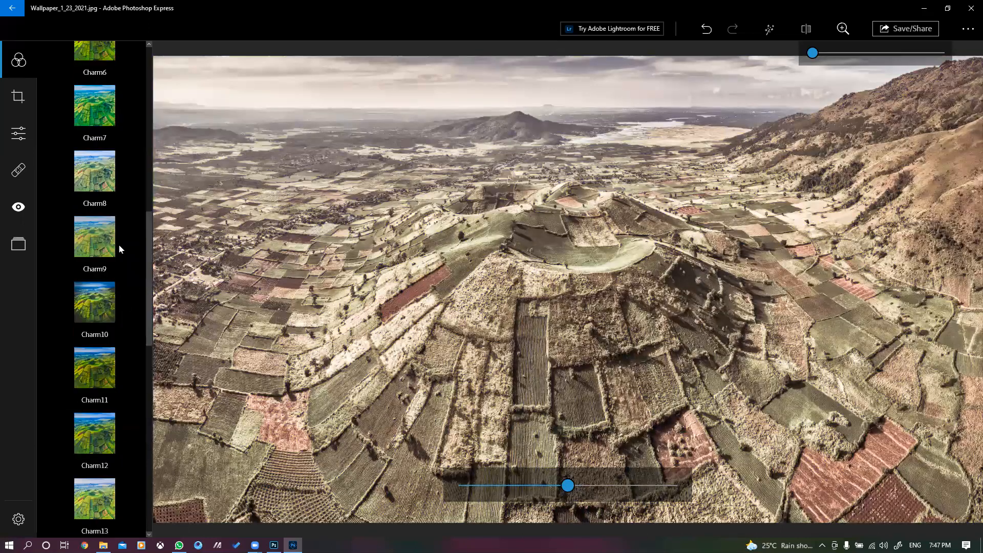
scroll(76, 139, "down", 6)
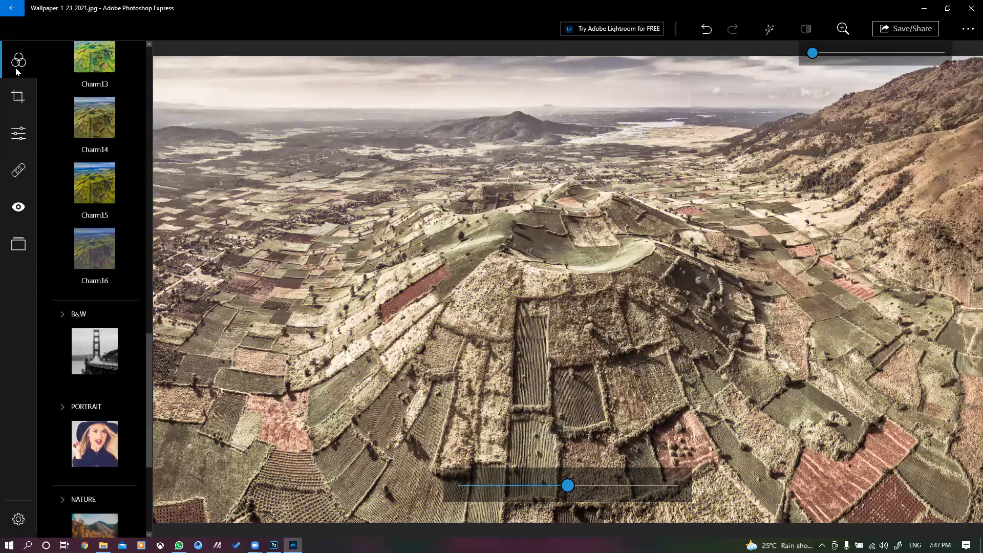
left_click(18, 96)
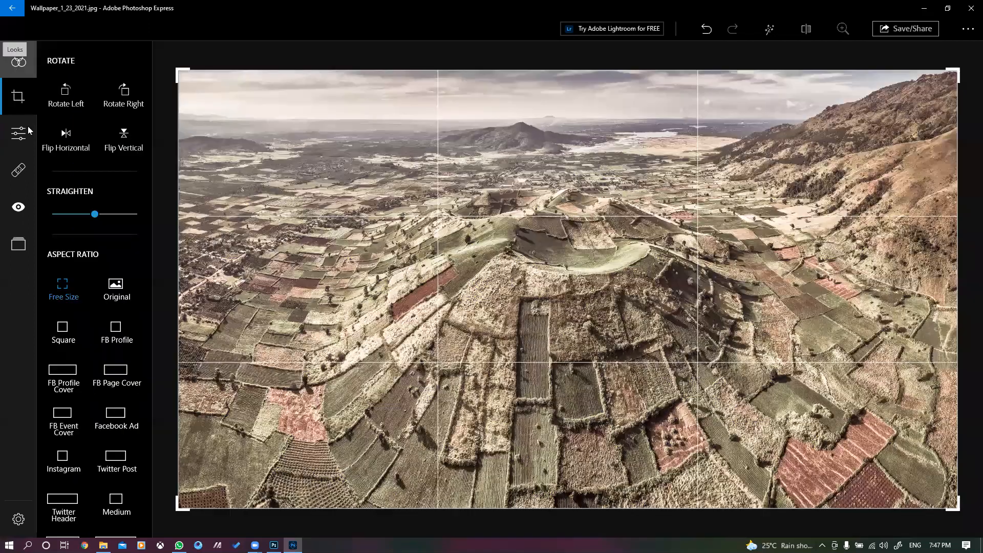
left_click(18, 133)
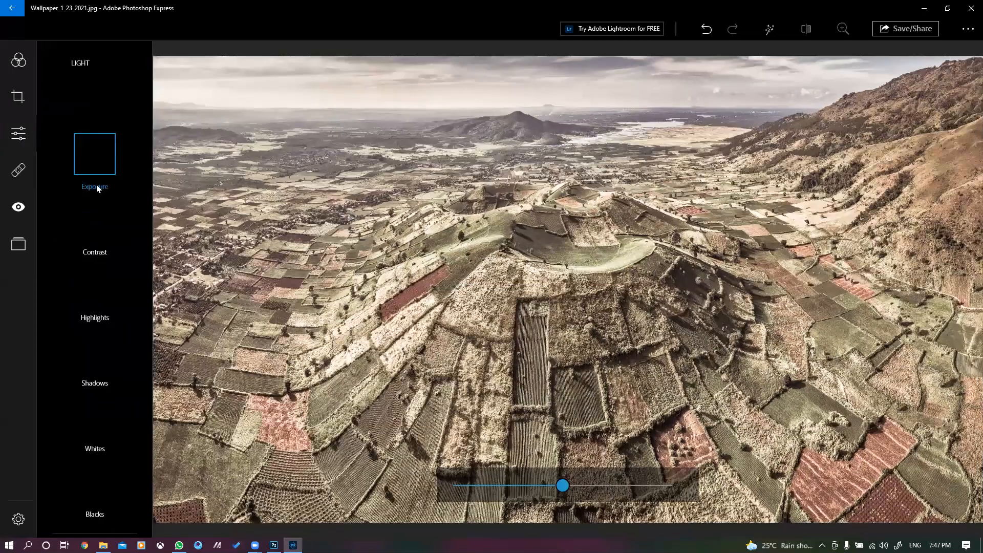
Step: Look through the Light corrections, going over Contrast, Highlights, Shadows and Whites
scroll(111, 299, "down", 1)
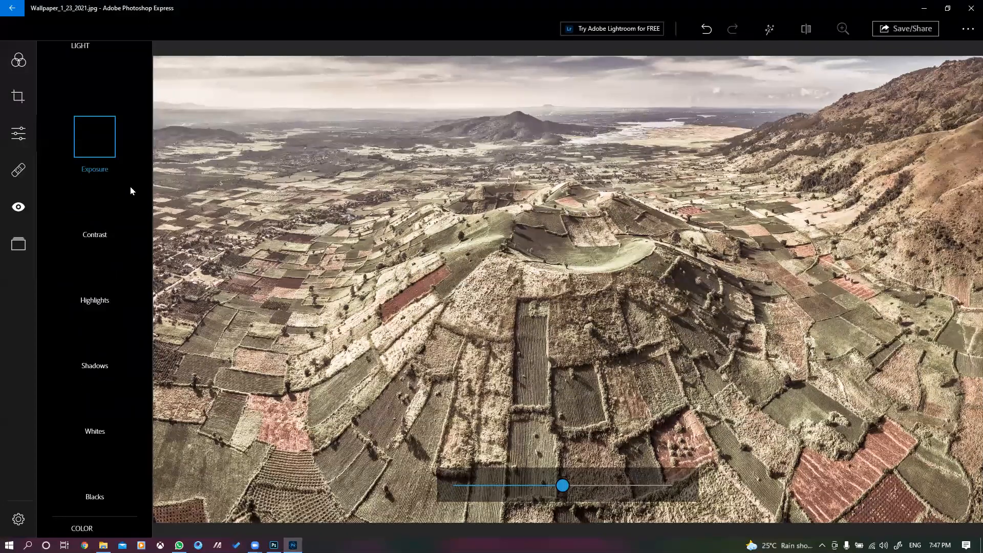
scroll(94, 301, "down", 4)
scroll(106, 93, "up", 5)
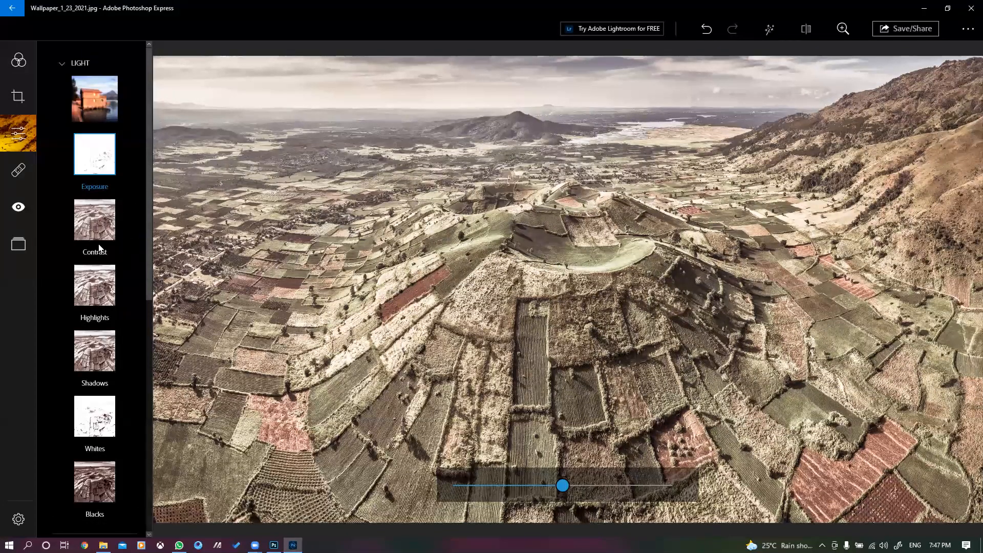
left_click(89, 96)
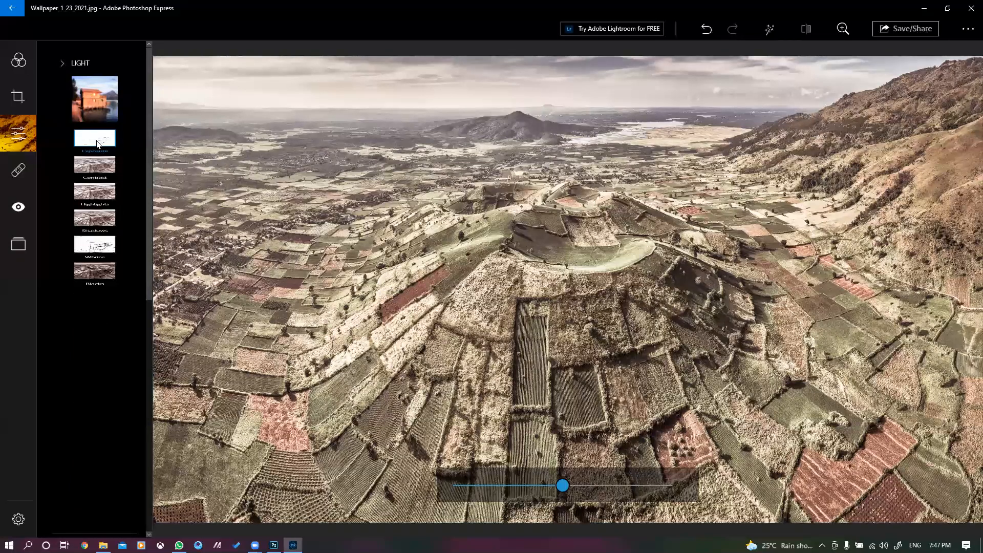
left_click(93, 165)
left_click(85, 305)
left_click(97, 356)
left_click(106, 420)
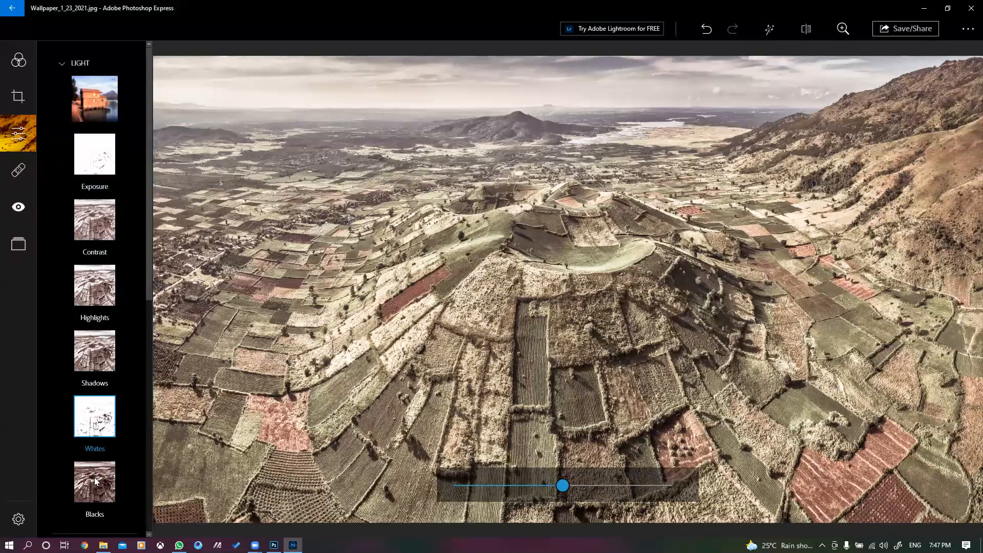
Step: Look over the Color, Effects and Details corrections up to Reduce Color Noise, and close Photoshop Express to return to Photoshop
scroll(100, 415, "down", 10)
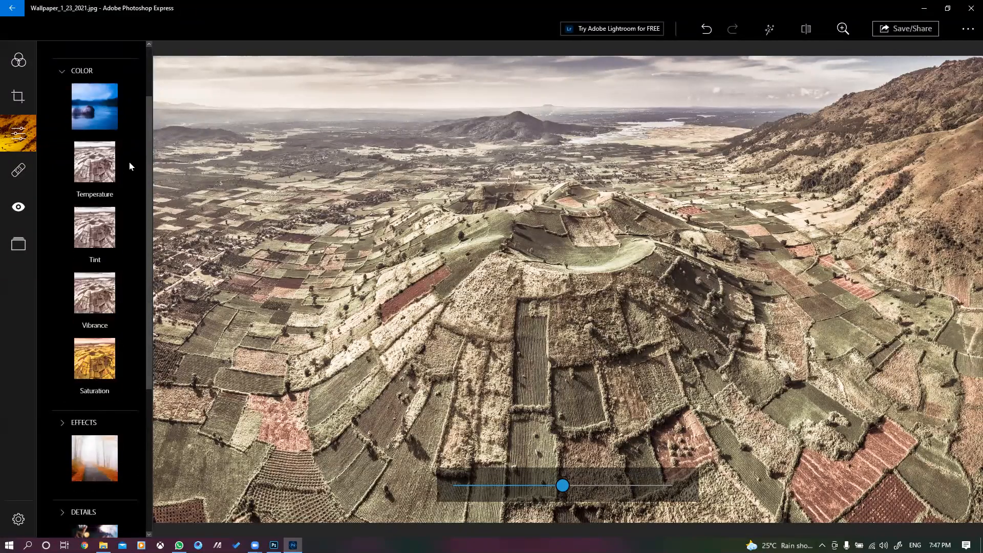
left_click(95, 185)
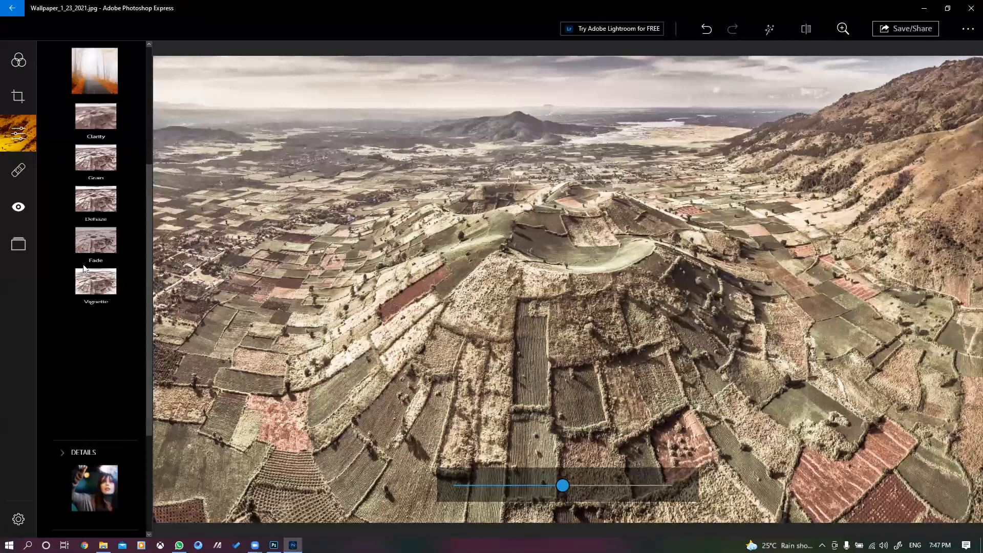
scroll(84, 264, "down", 3)
left_click(59, 273)
left_click(94, 317)
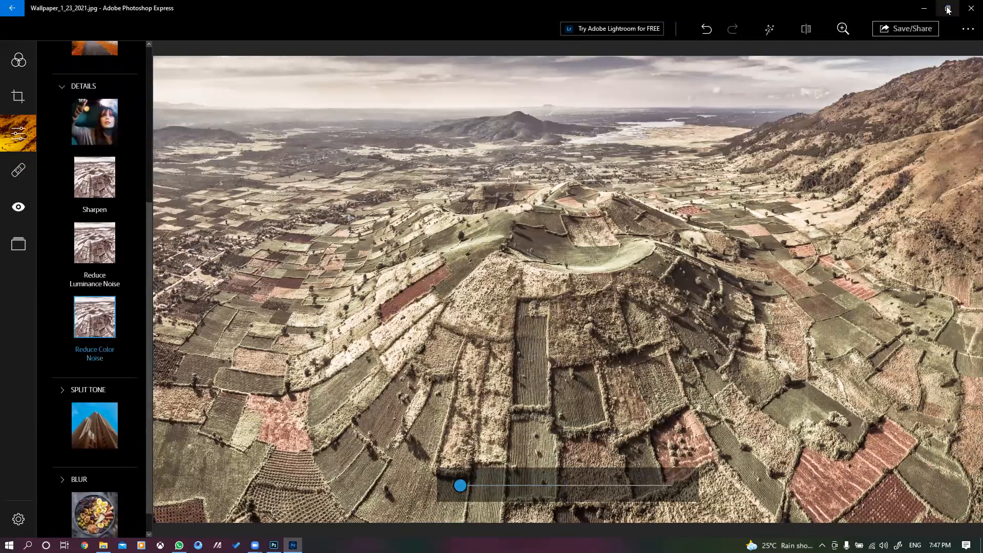
left_click(970, 8)
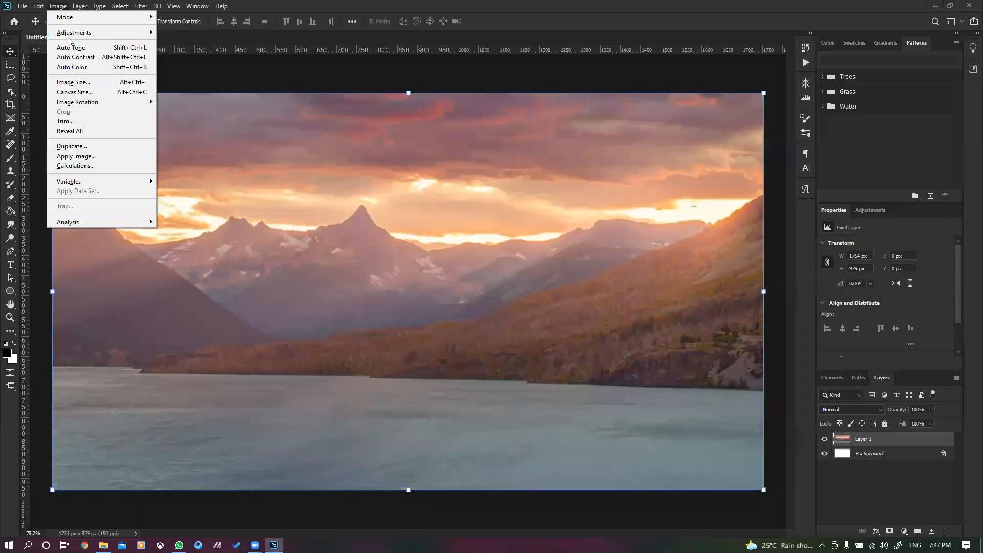
Step: Invert the colors of the mountain lake layer and restore its original colors
mouse_move(71, 32)
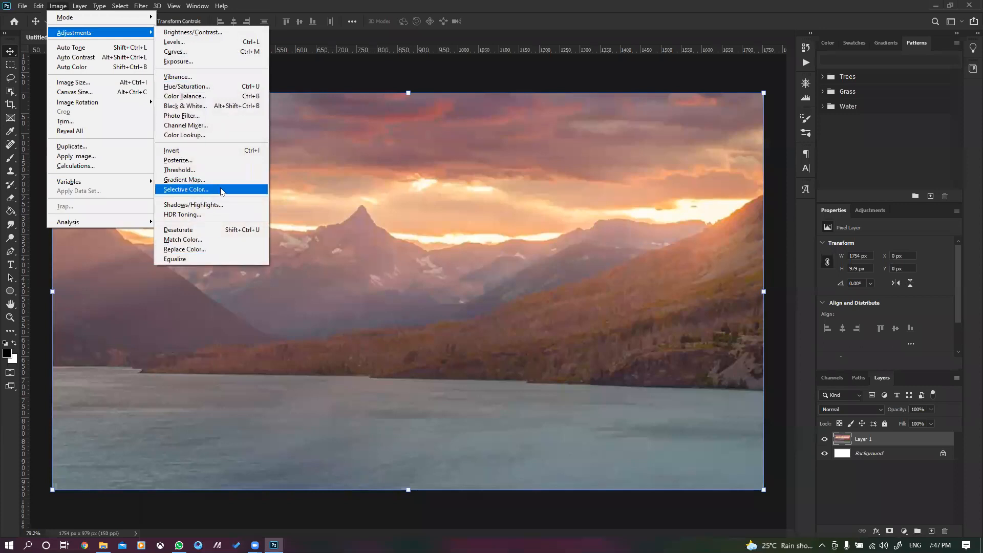
left_click(212, 151)
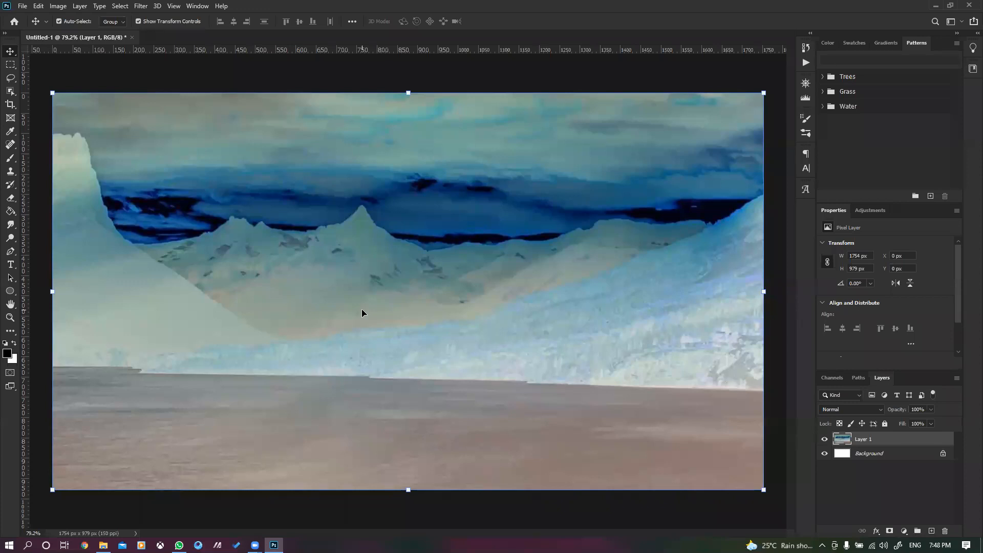
key("ctrl+i")
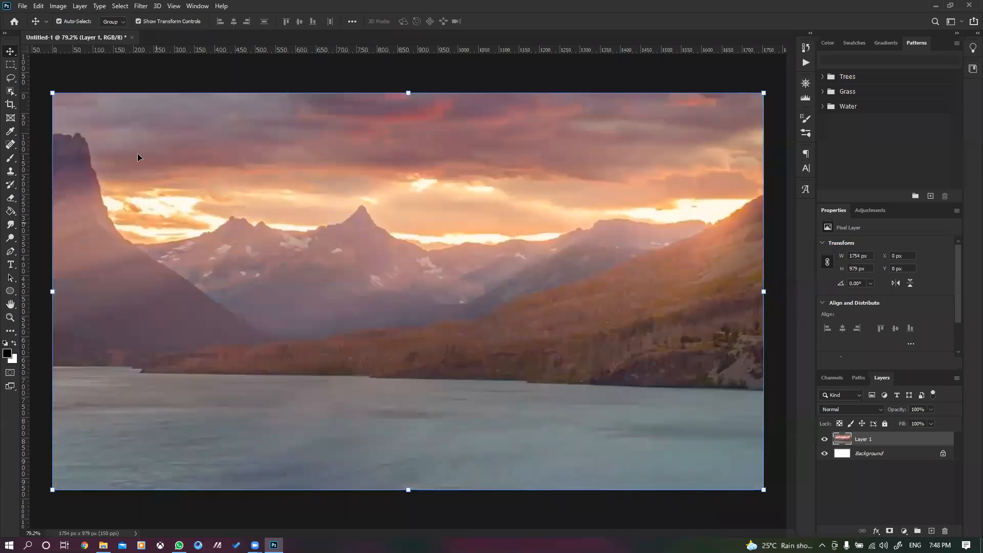
Step: Try Posterize on the mountain lake layer with 2 levels and with 255 levels, and cancel the adjustment
left_click(58, 6)
mouse_move(103, 33)
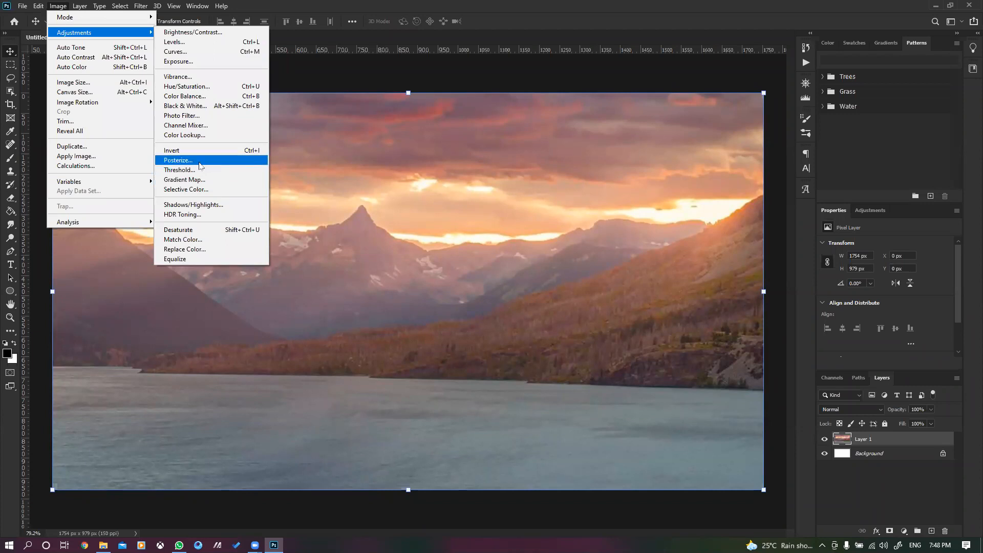
left_click(200, 163)
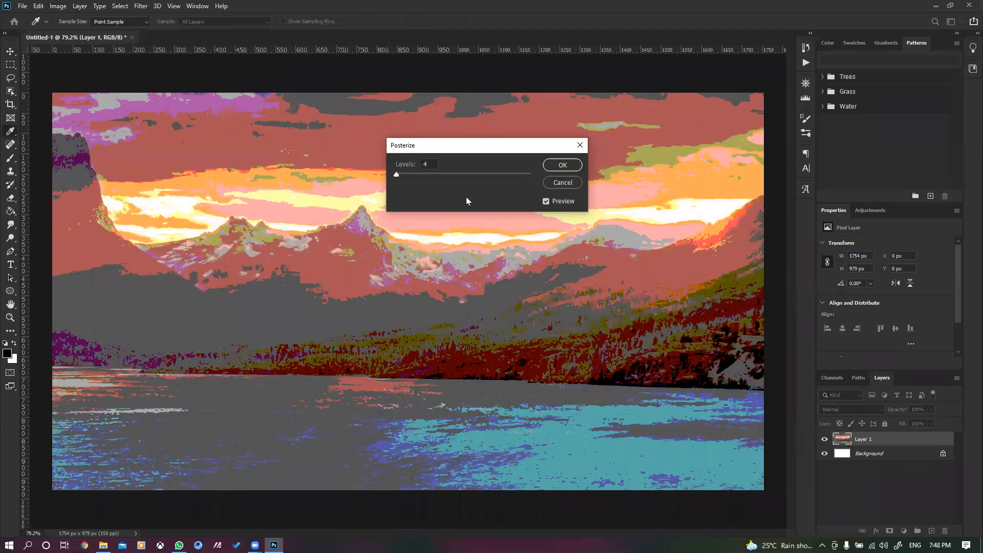
left_click_drag(397, 177, 386, 194)
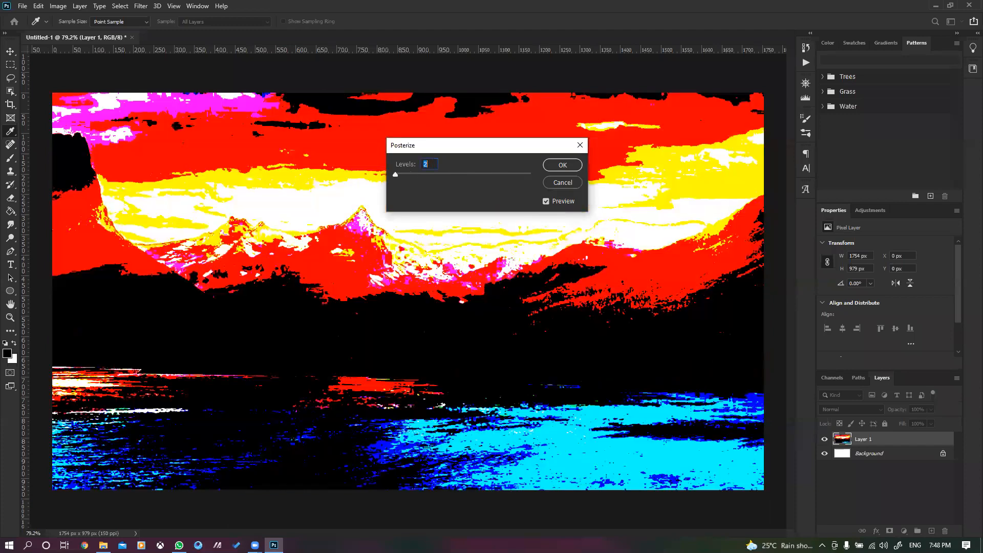
left_click(543, 325)
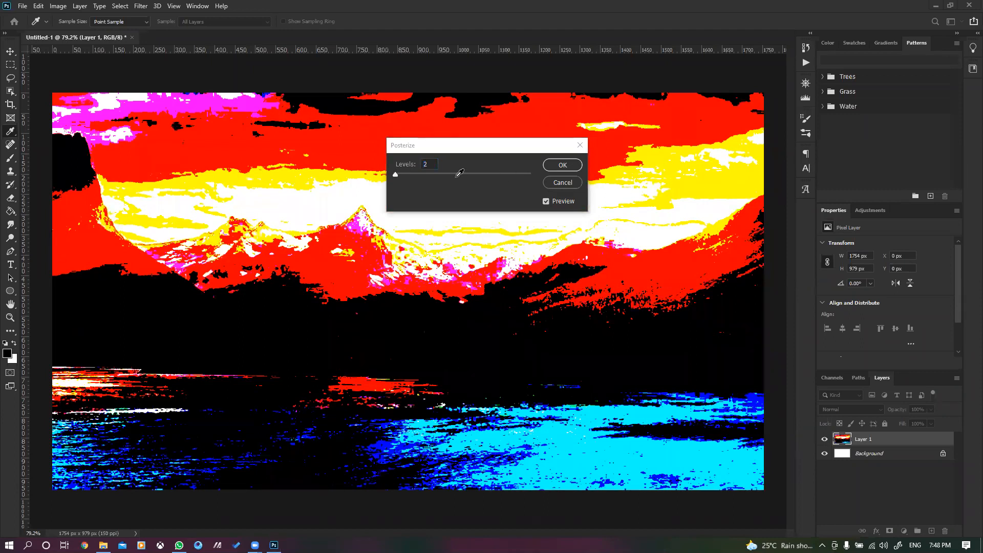
left_click(396, 174)
left_click_drag(438, 174, 538, 168)
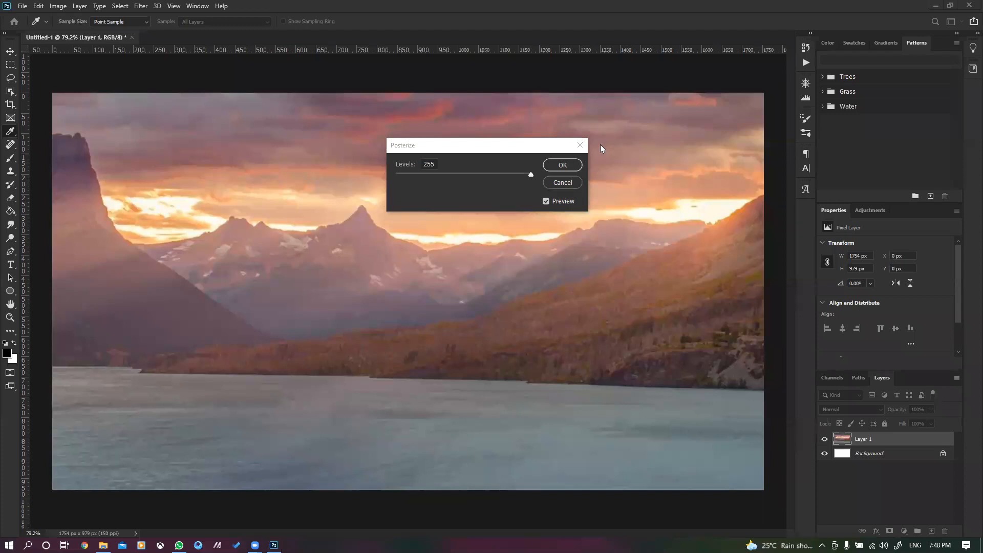
left_click(568, 185)
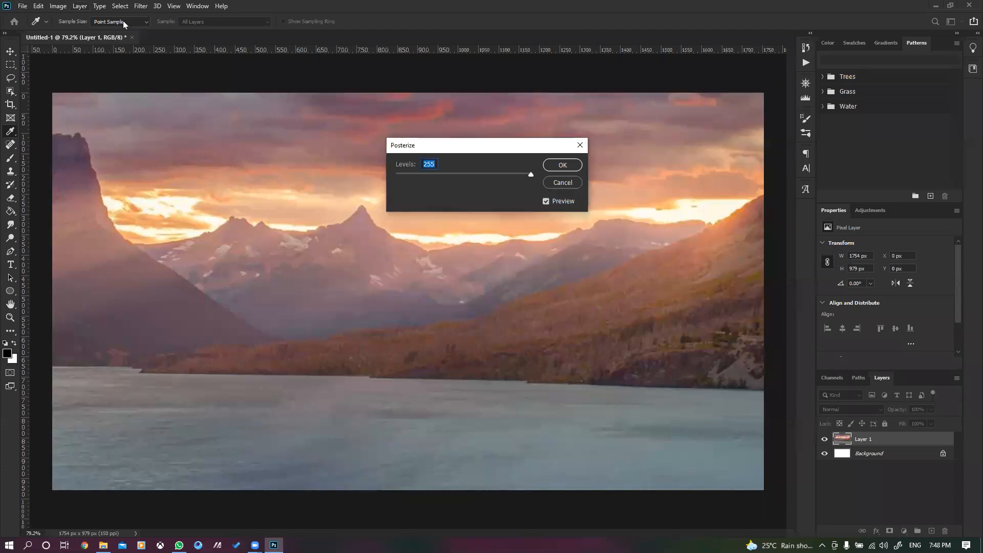
left_click(570, 182)
Step: Apply Selective Color to the reds with Cyan -48%, Magenta -59%, Yellow +60% and Black +100%, and compare before and after
left_click(60, 7)
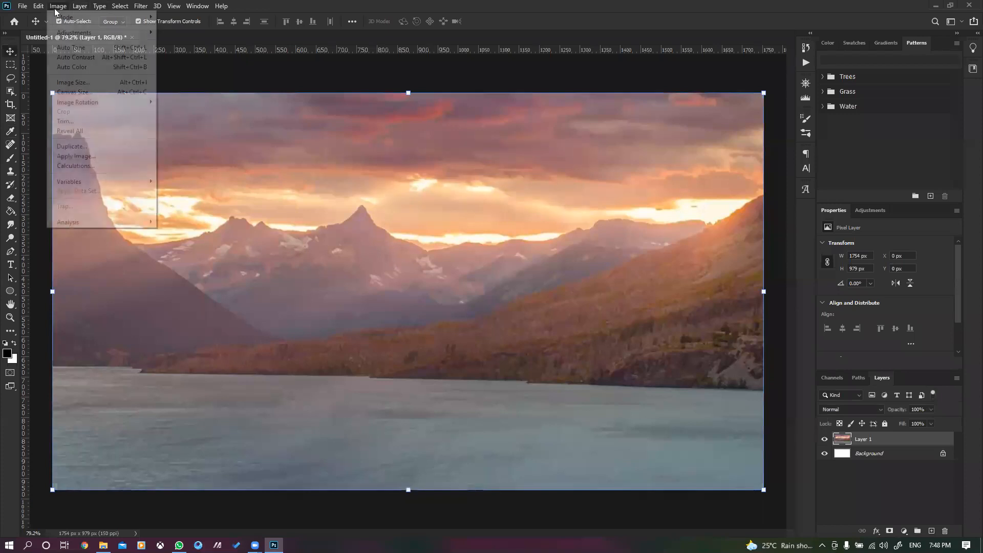
mouse_move(67, 32)
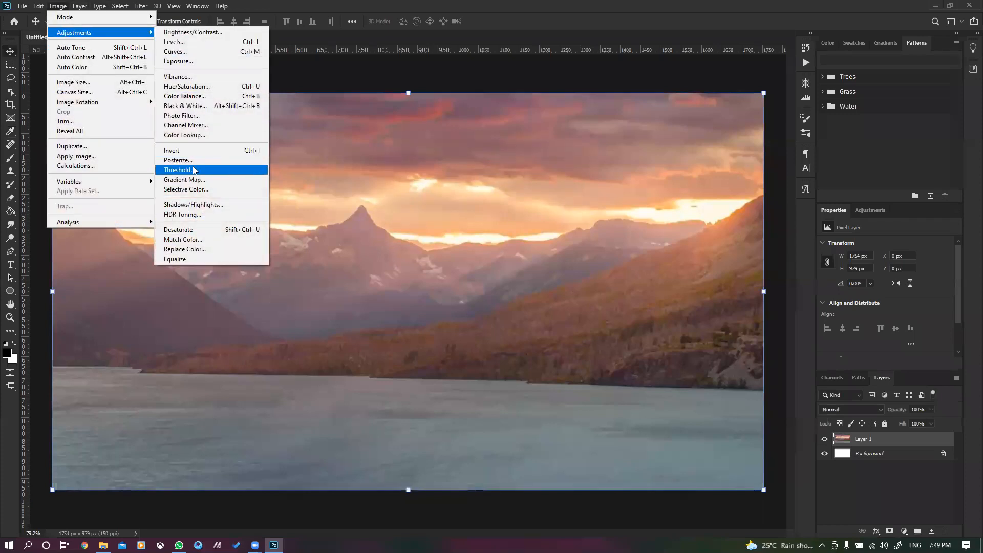
left_click(221, 190)
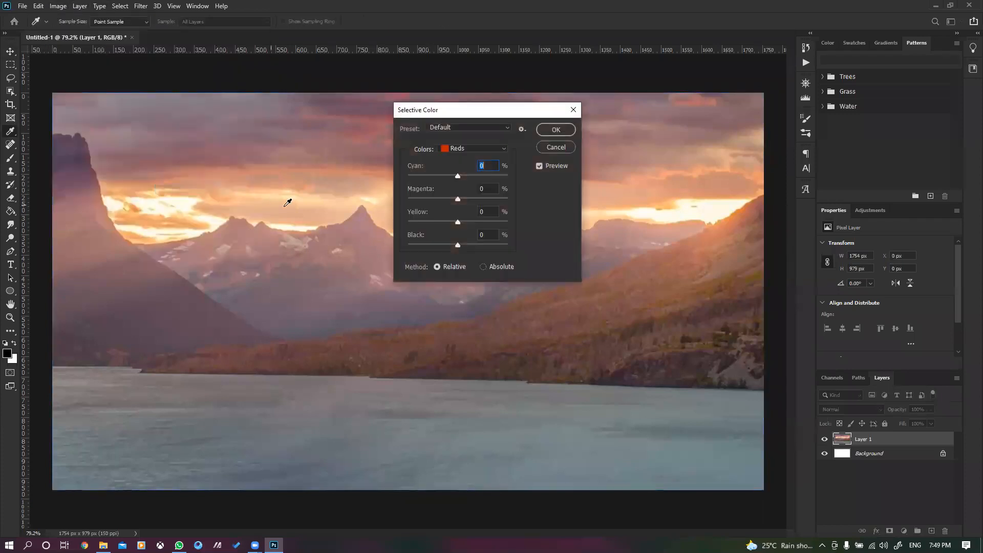
left_click_drag(282, 162, 401, 351)
left_click_drag(459, 176, 552, 246)
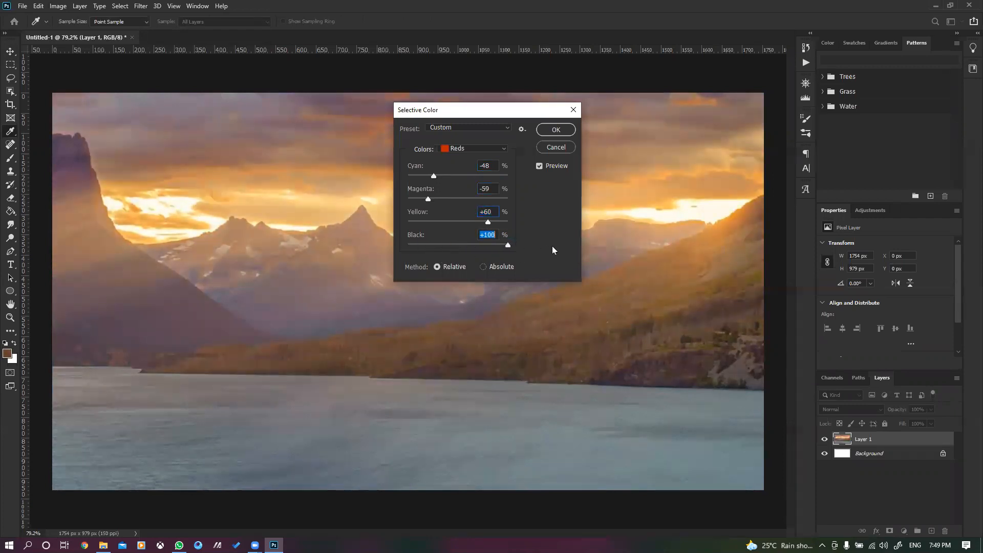
left_click(553, 130)
key("v")
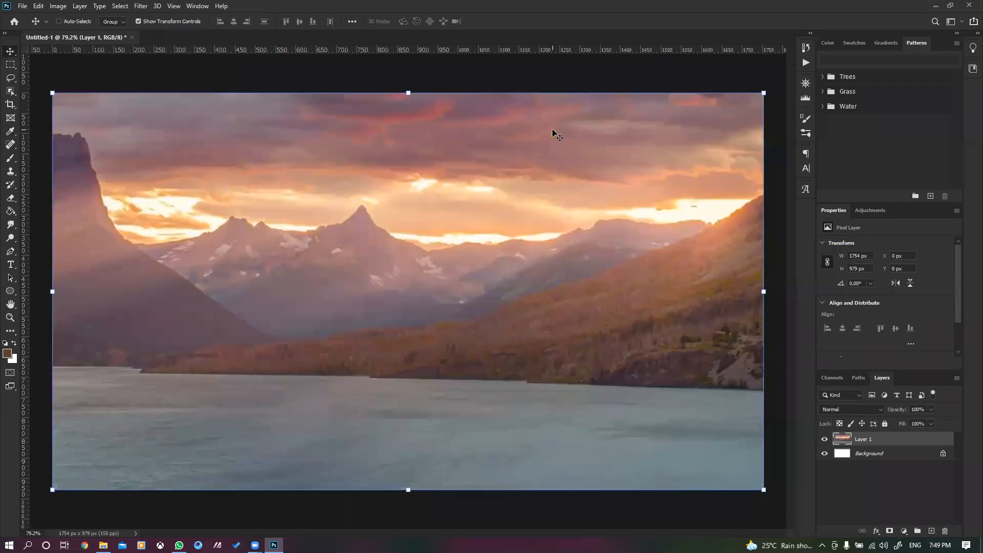
key("ctrl")
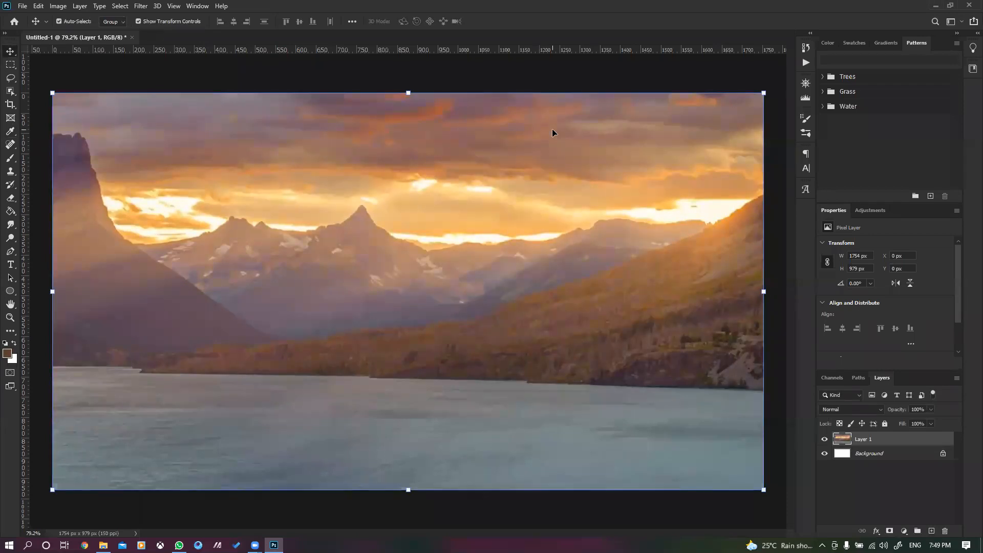
Step: Start an HDR Toning adjustment on the mountain lake photo, agreeing to merge its layers, and move the dialog clear of the image's center
left_click(58, 6)
mouse_move(77, 33)
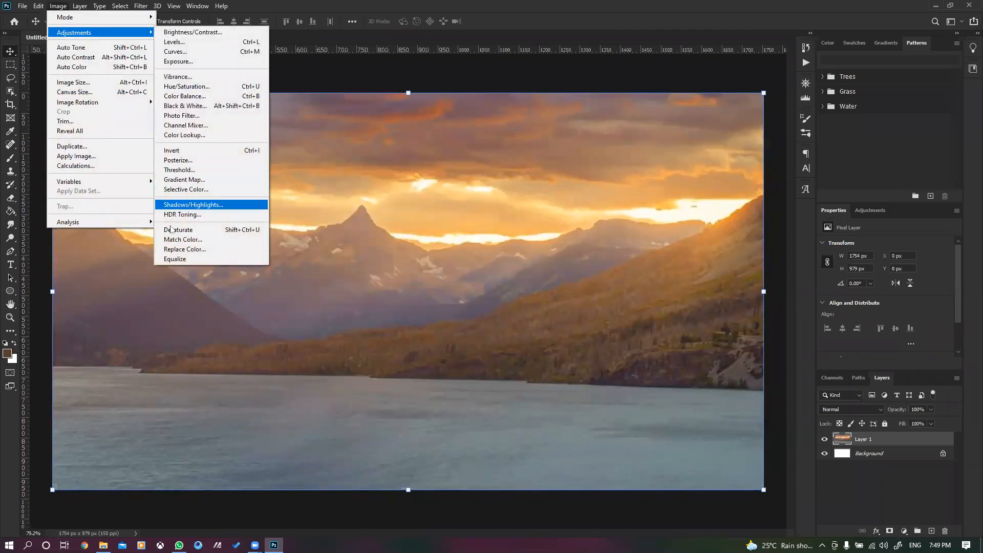
left_click(195, 216)
left_click(519, 308)
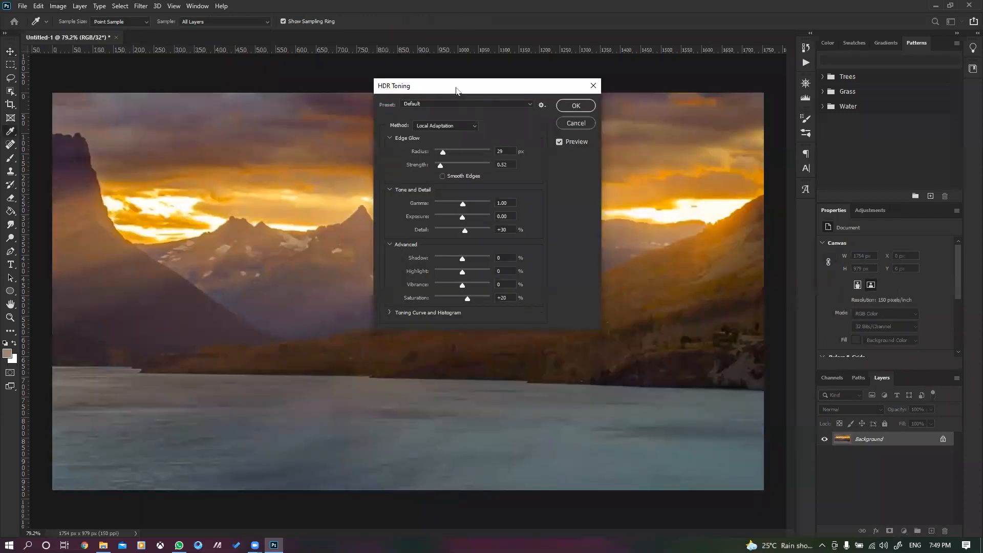
left_click_drag(458, 92, 692, 75)
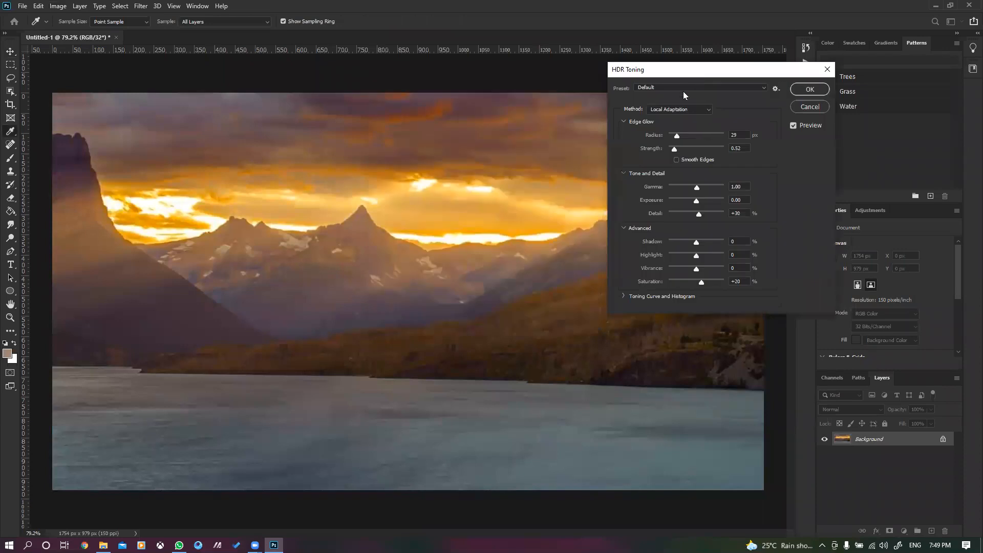
Step: Preview the HDR Toning presets from City Twilight through Photorealistic High Contrast, and return to the Default preset
left_click(686, 86)
left_click(681, 108)
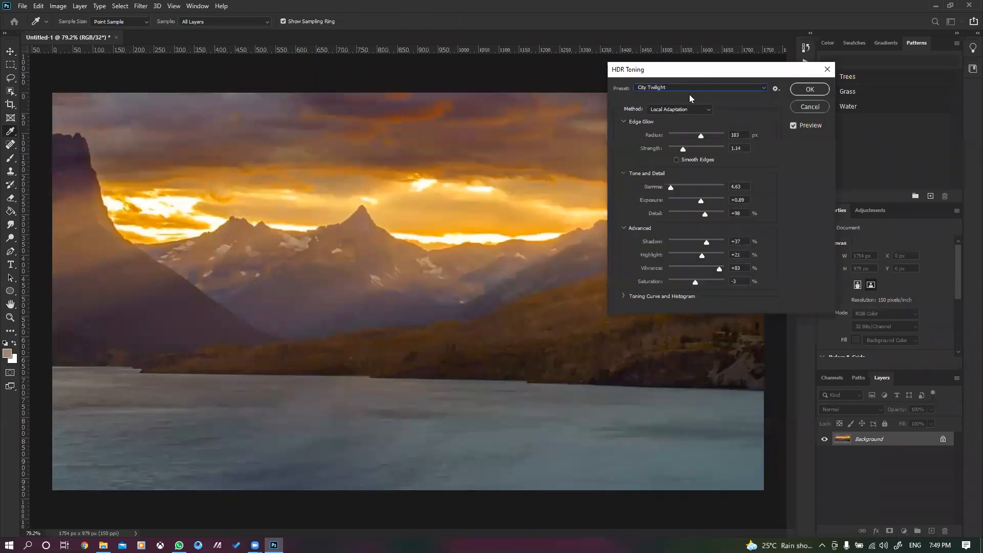
scroll(690, 89, "down", 1)
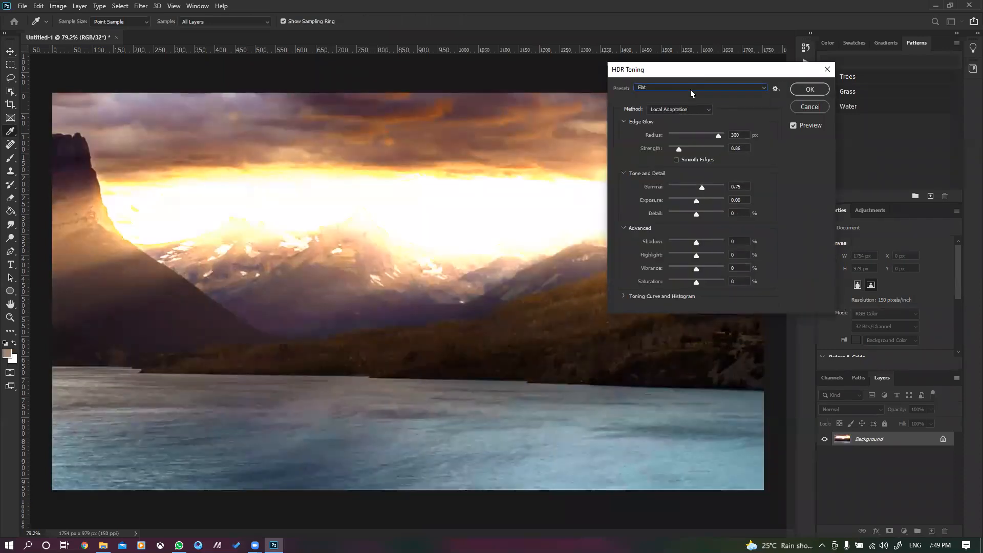
scroll(690, 89, "down", 1)
scroll(690, 88, "down", 2)
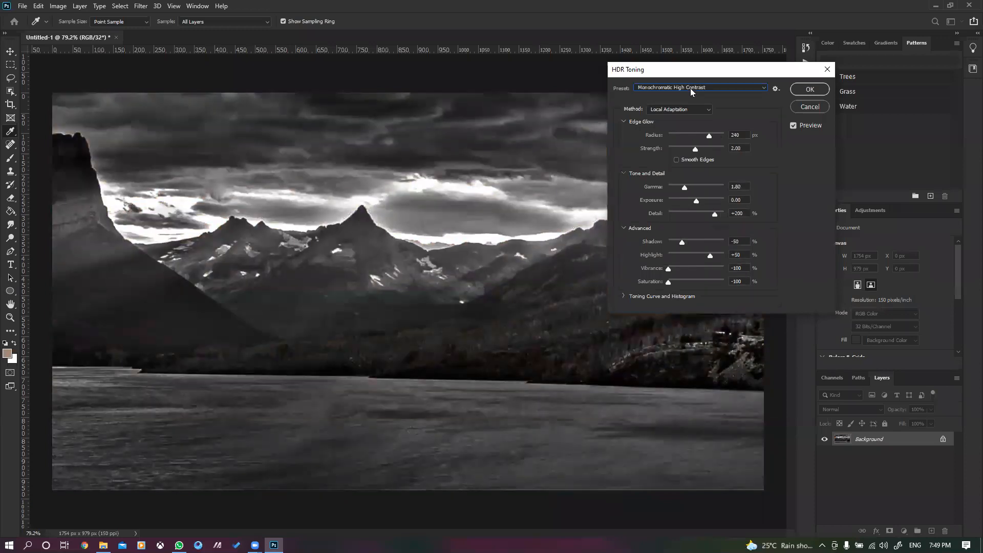
scroll(690, 88, "down", 1)
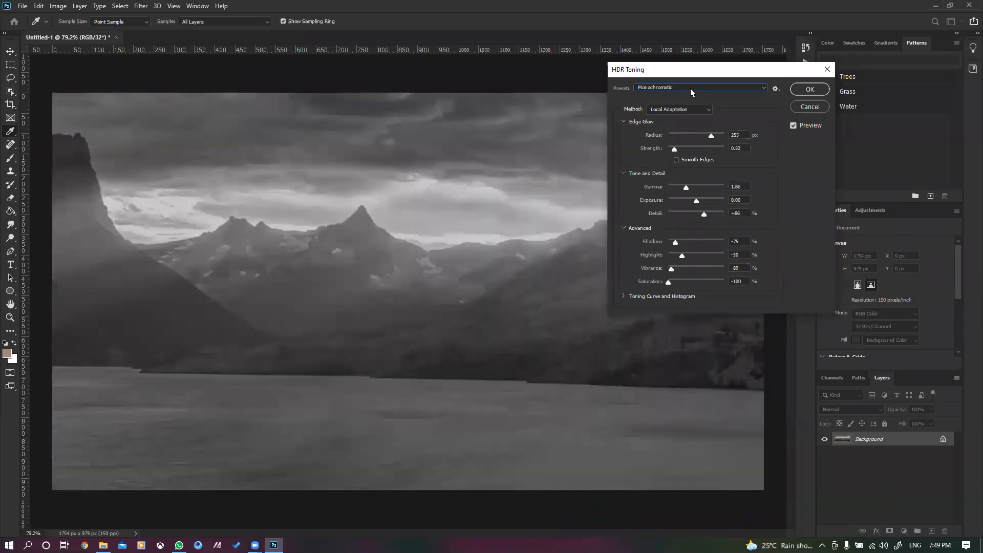
scroll(690, 88, "down", 1)
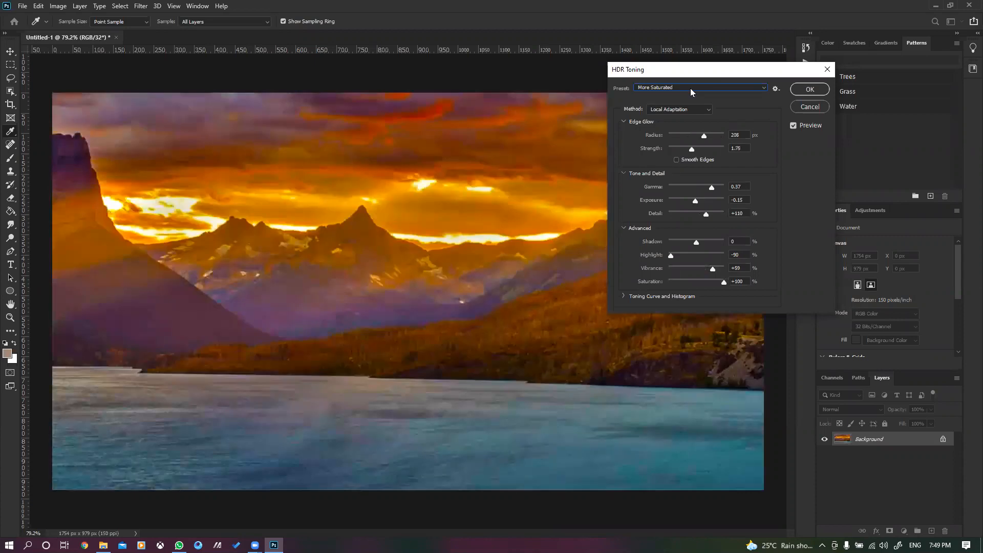
scroll(690, 88, "down", 1)
left_click(691, 87)
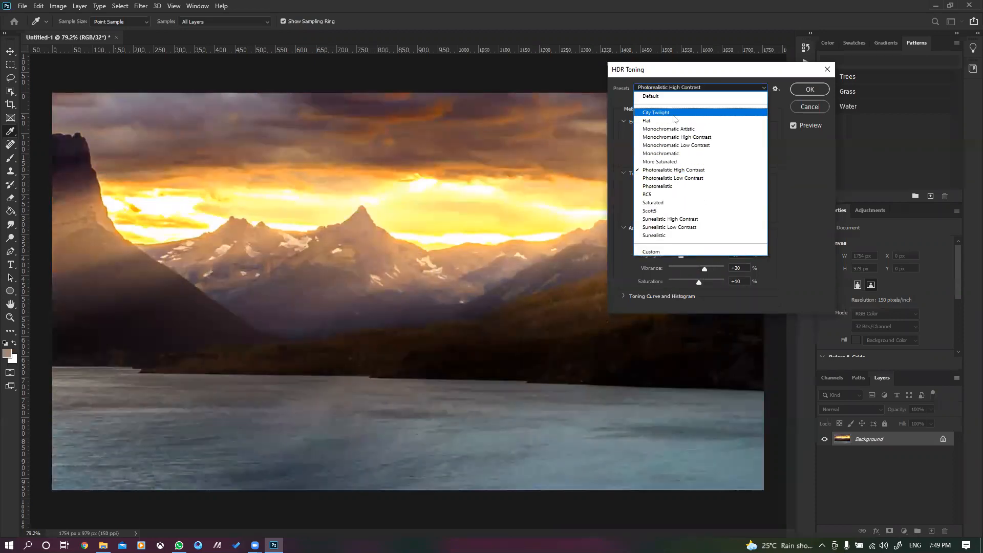
left_click(664, 93)
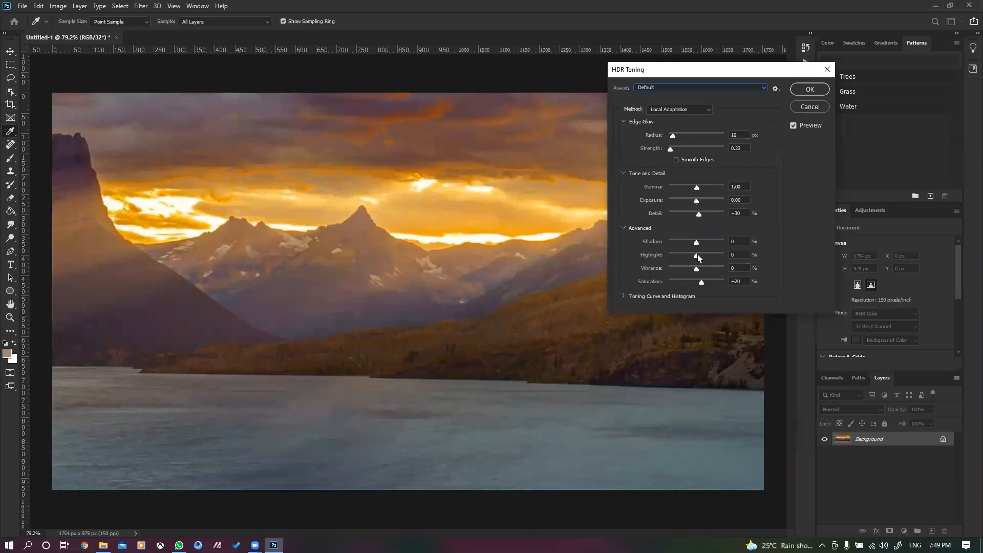
Step: Try custom HDR Toning with Vibrance +25, Shadow +43, Exposure +2.06 and Gamma 0.52, raise the edge glow strength and radius, and discard the toning
left_click(703, 271)
left_click(709, 240)
left_click(707, 202)
left_click(709, 187)
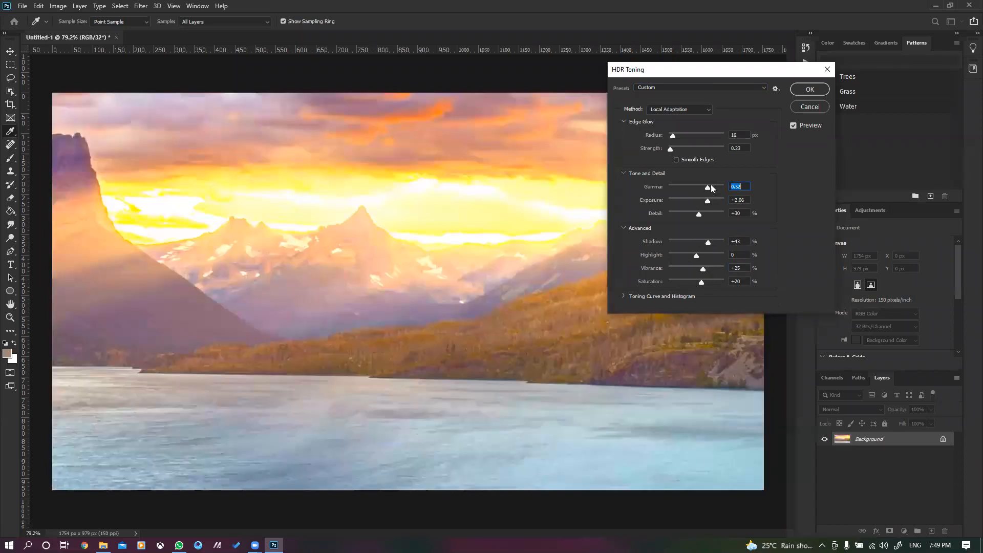
left_click(701, 149)
left_click(700, 134)
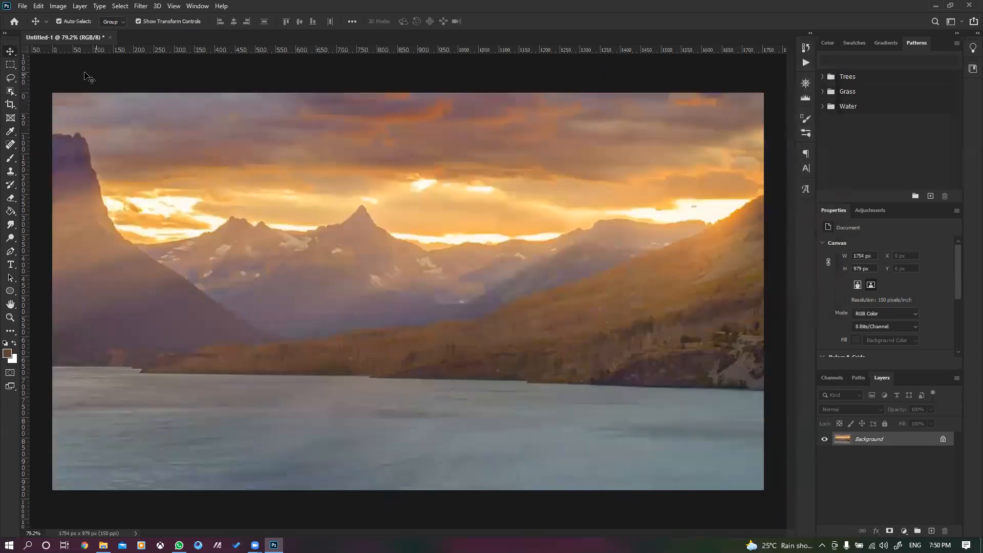
Step: Desaturate the mountain lake photo and undo the desaturation
left_click(58, 6)
mouse_move(77, 32)
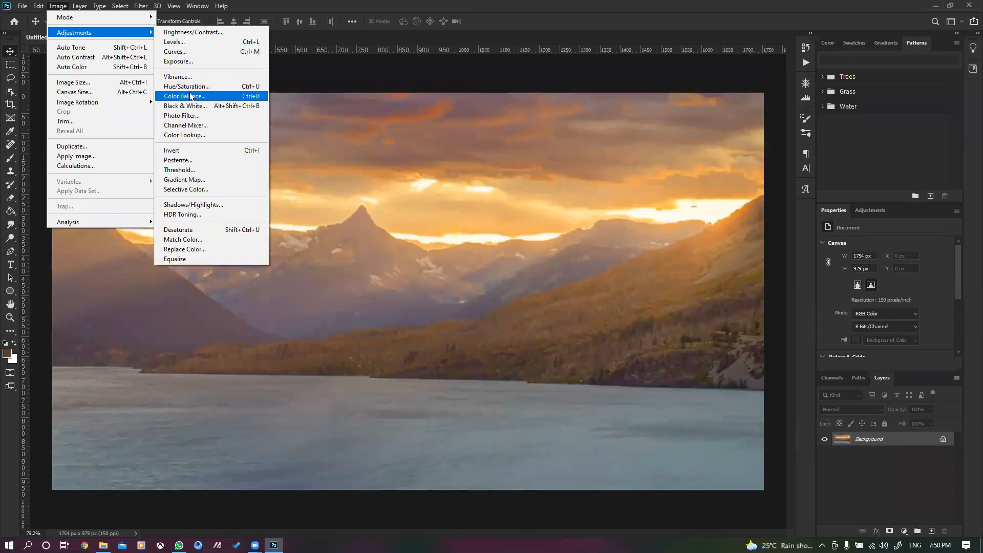
left_click(190, 229)
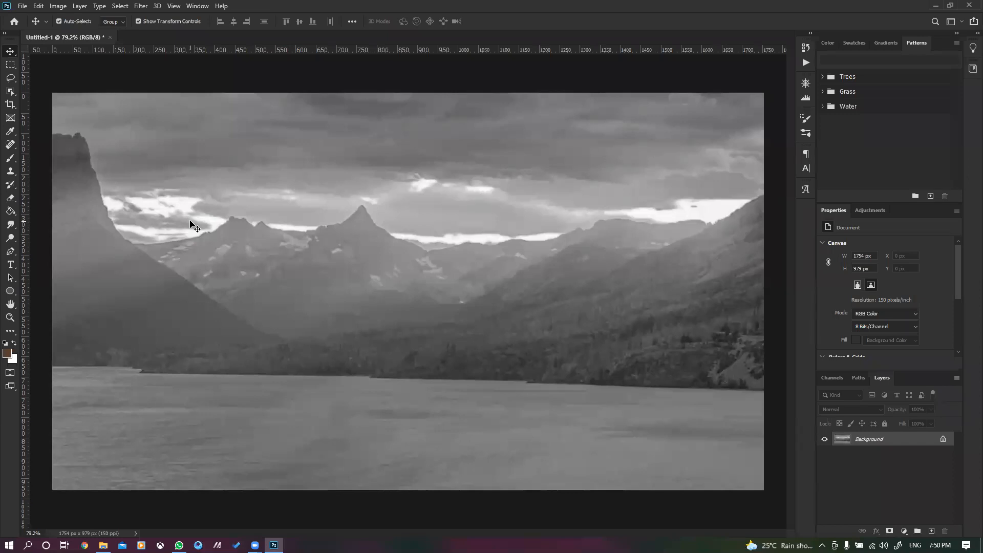
key("ctrl+z")
left_click(58, 6)
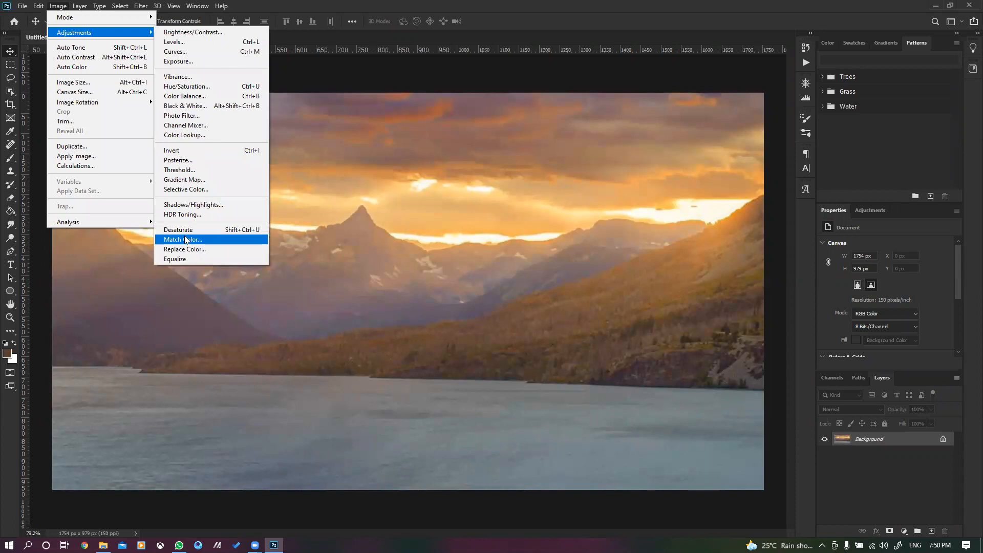
left_click(197, 248)
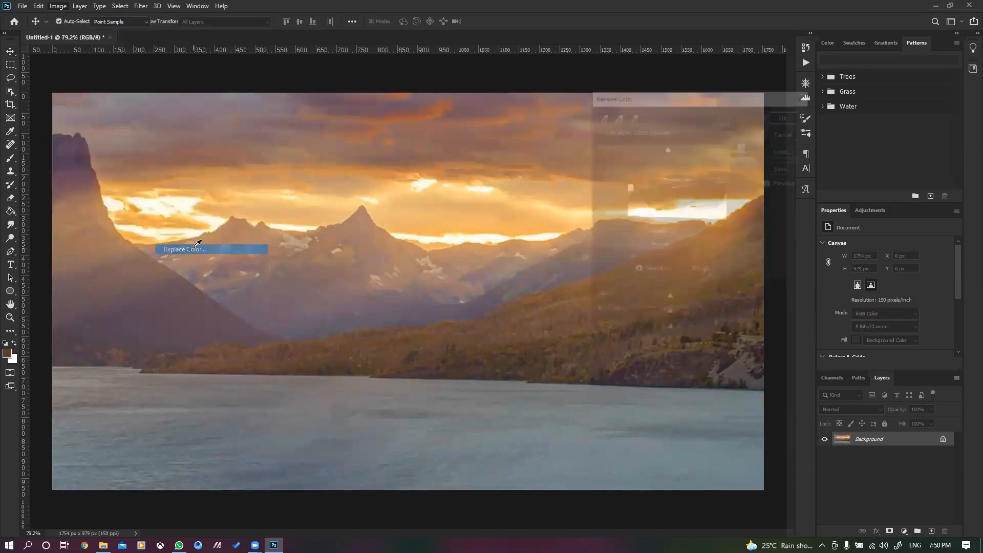
left_click(797, 134)
Step: Close the mountain lake document without saving and open BMW-2-series.jpg from the recent files
left_click(110, 37)
left_click(502, 203)
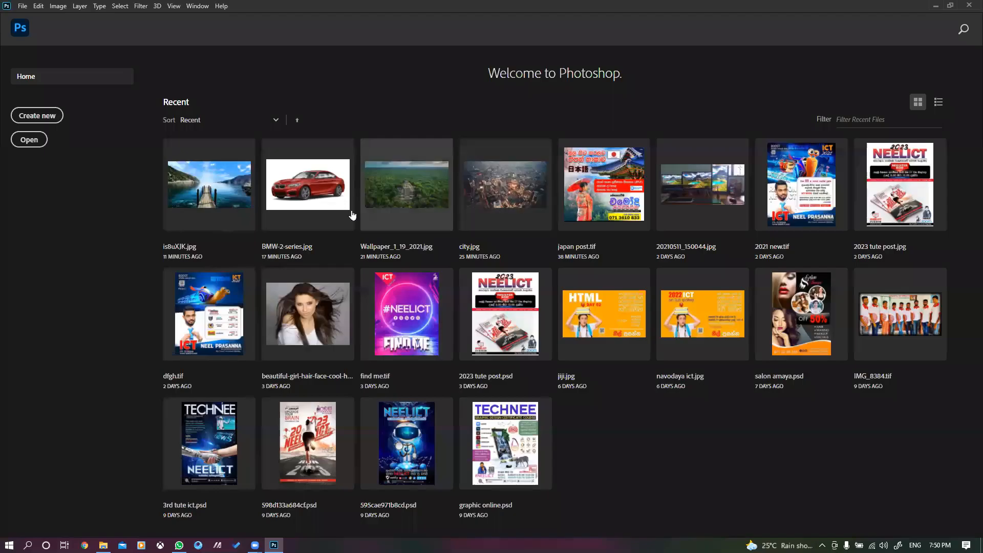
left_click(316, 176)
Step: Sample the car's red body paint with Replace Color and shift it to green with Hue +108 and Saturation +54
left_click(58, 6)
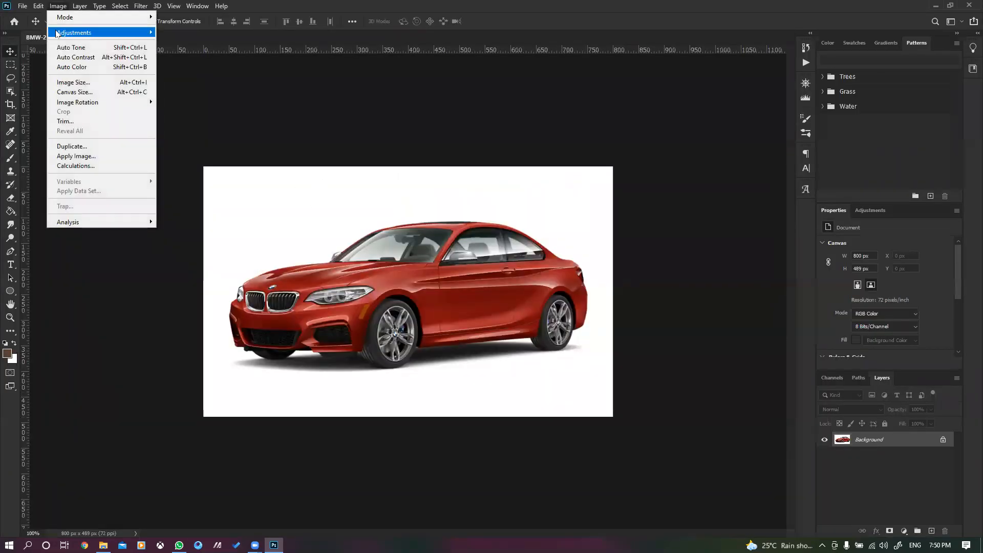
mouse_move(75, 32)
left_click(185, 249)
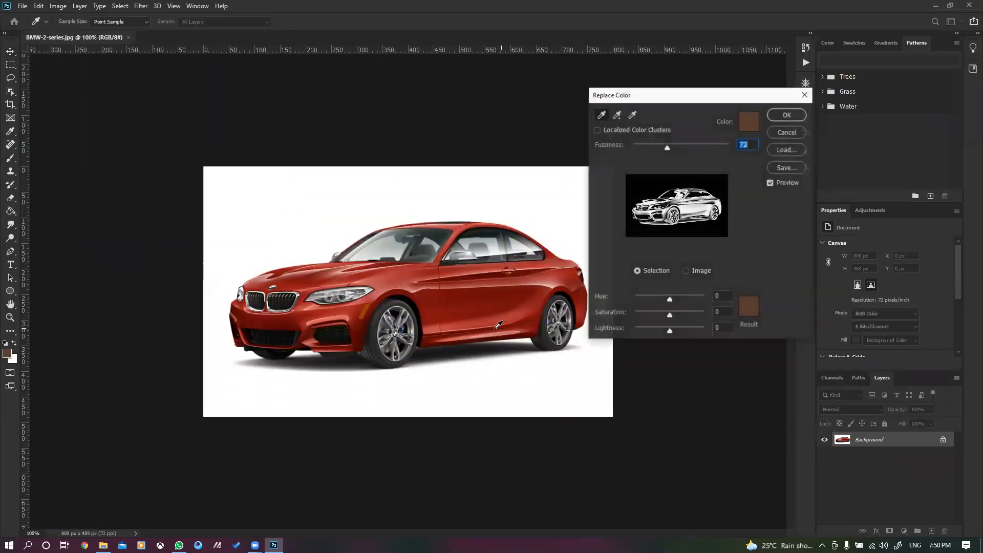
left_click(465, 298)
left_click_drag(669, 299, 690, 304)
Step: Add the remaining red and orange shades of the car body to the green color replacement, compare with the original, and cancel the adjustment
left_click(617, 114)
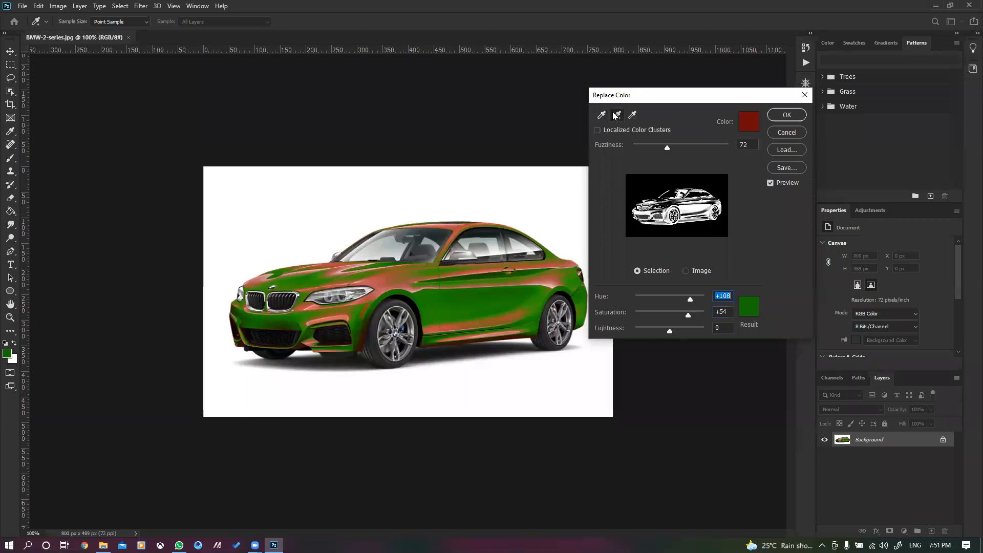
left_click(394, 283)
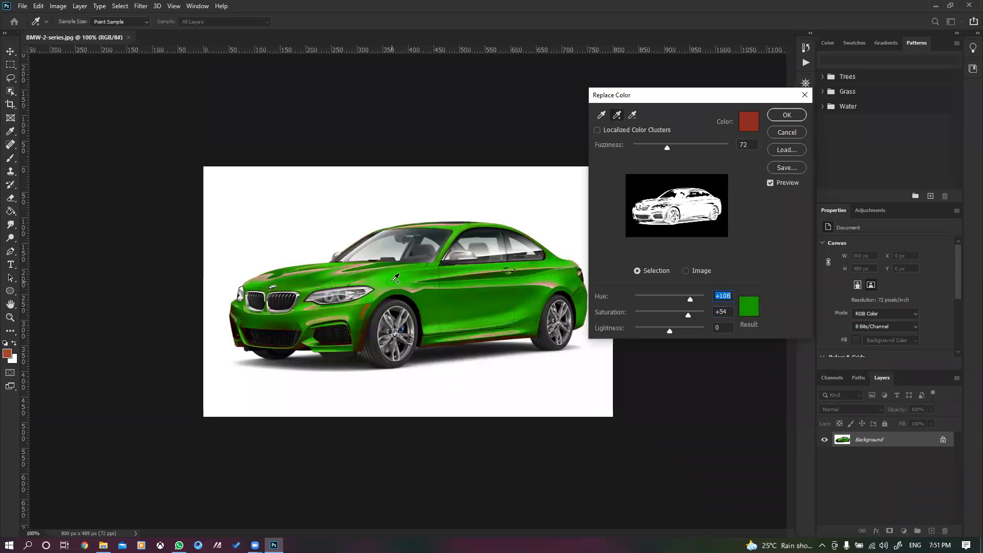
left_click(555, 284)
left_click(369, 306)
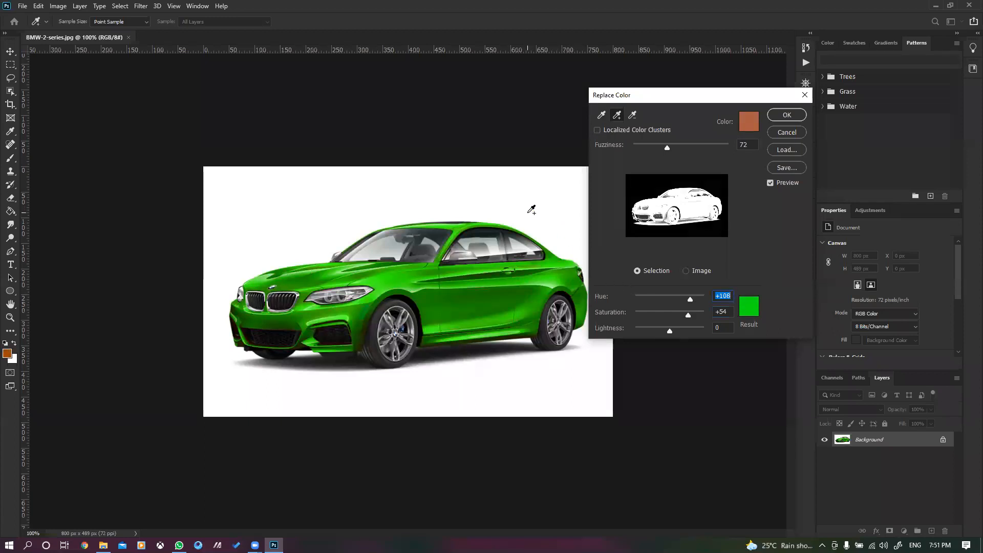
left_click(452, 227)
key("ctrl")
key("ctrl")
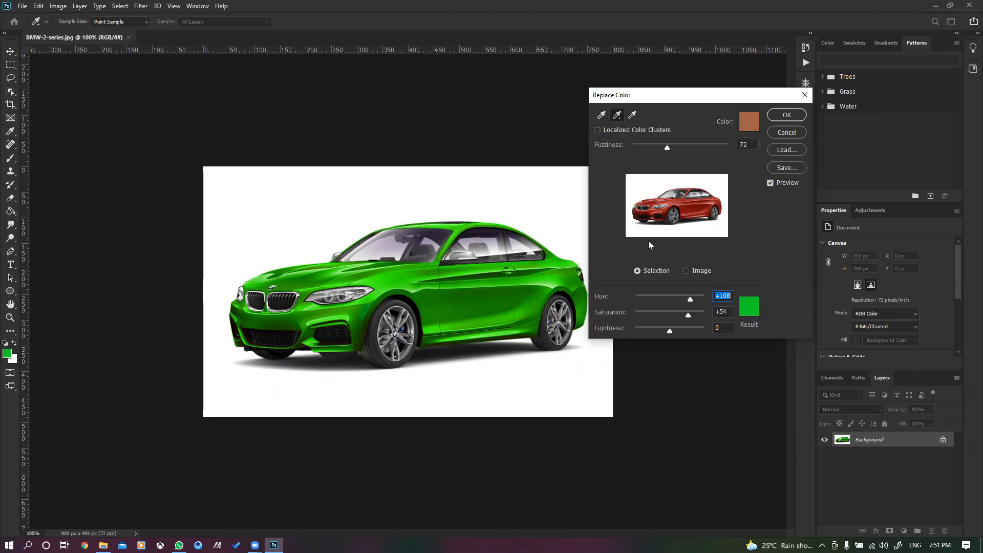
left_click(786, 132)
Step: Sample the car's red paint again with Replace Color and turn it blue with Hue -121 and Saturation +27
left_click(57, 6)
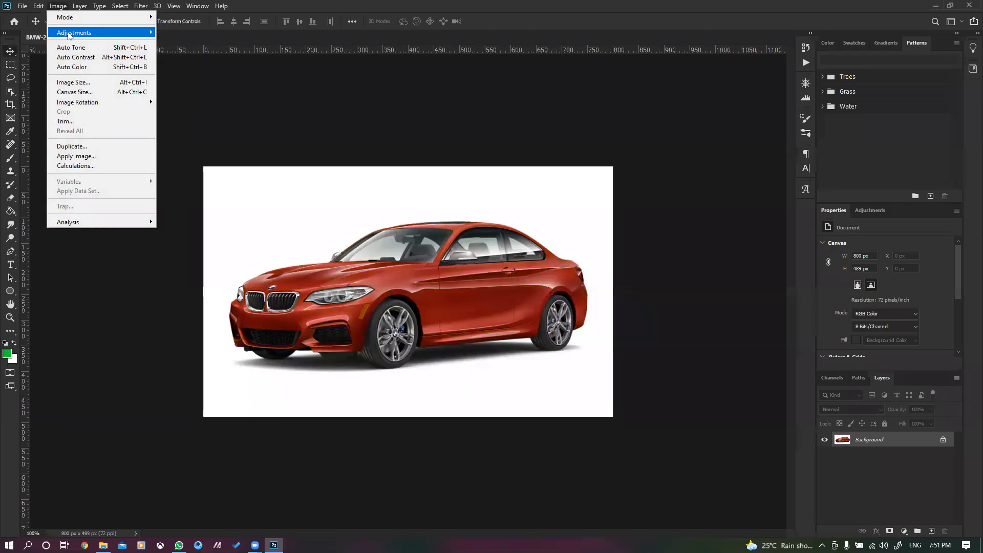
mouse_move(69, 34)
left_click(194, 249)
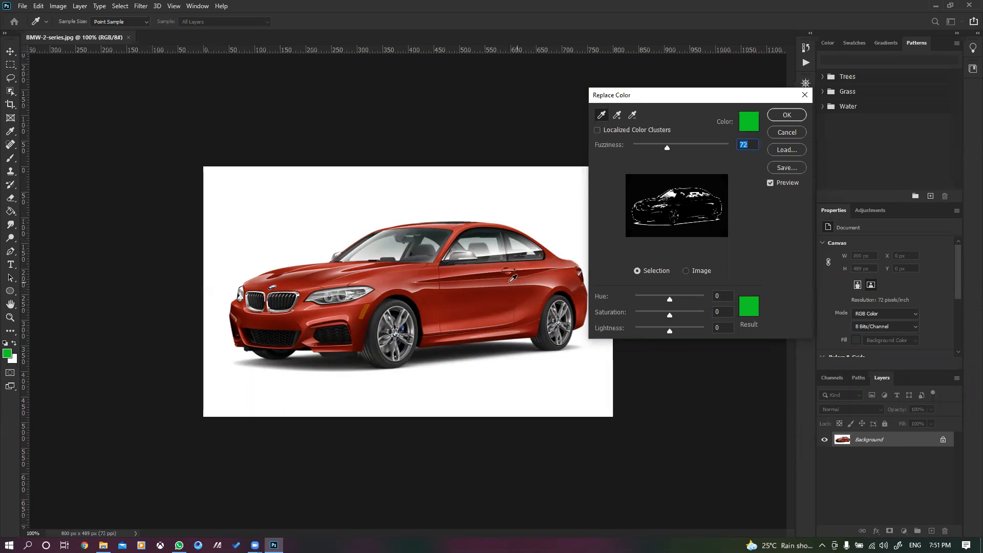
left_click(486, 296)
left_click(556, 282)
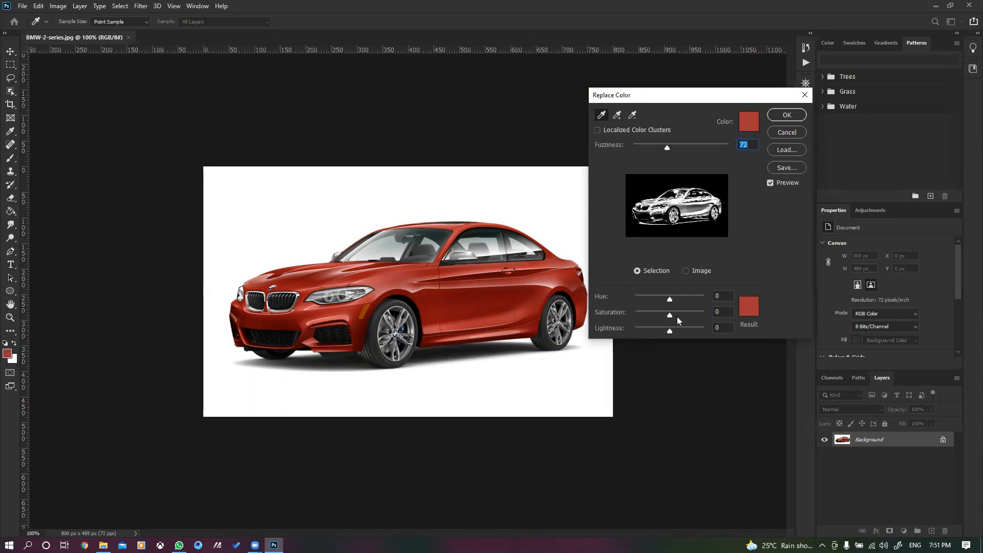
mouse_move(675, 299)
left_mouse_down()
mouse_move(687, 300)
mouse_move(647, 300)
mouse_move(679, 315)
left_mouse_up()
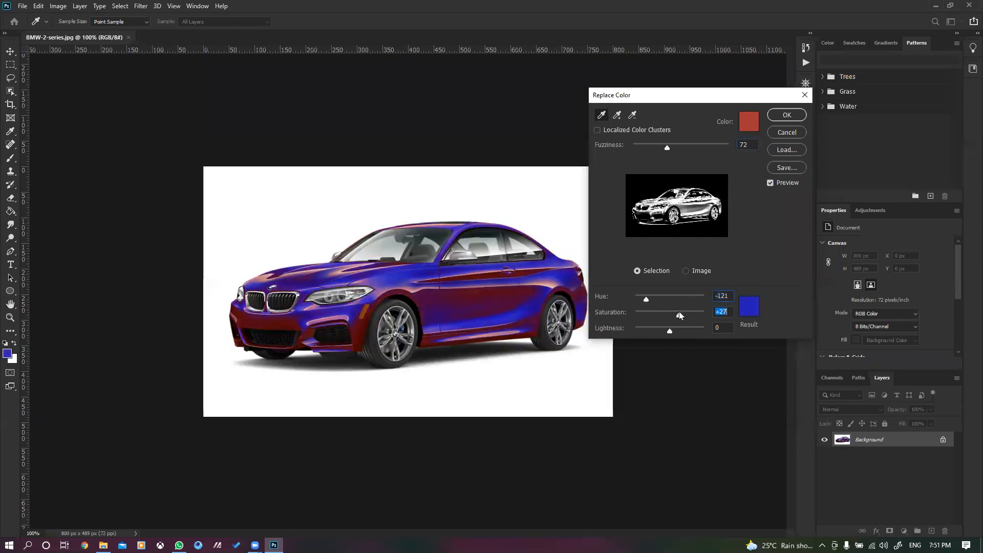
Step: Add the bumper, roof edge and orange side marker shades to the blue color replacement, and cancel the adjustment
left_click(617, 117)
left_click(280, 325)
left_click(443, 224)
left_click(444, 222)
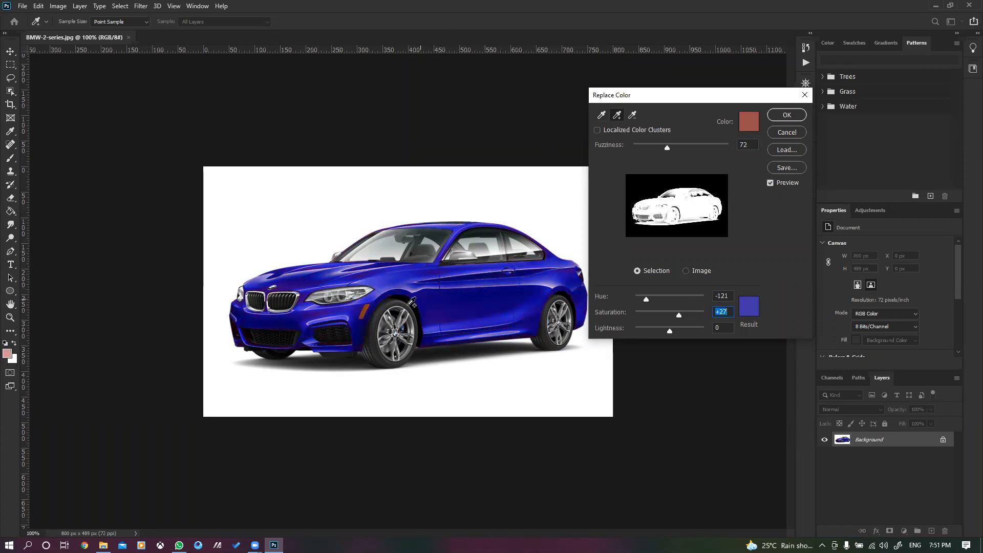
left_click(368, 309)
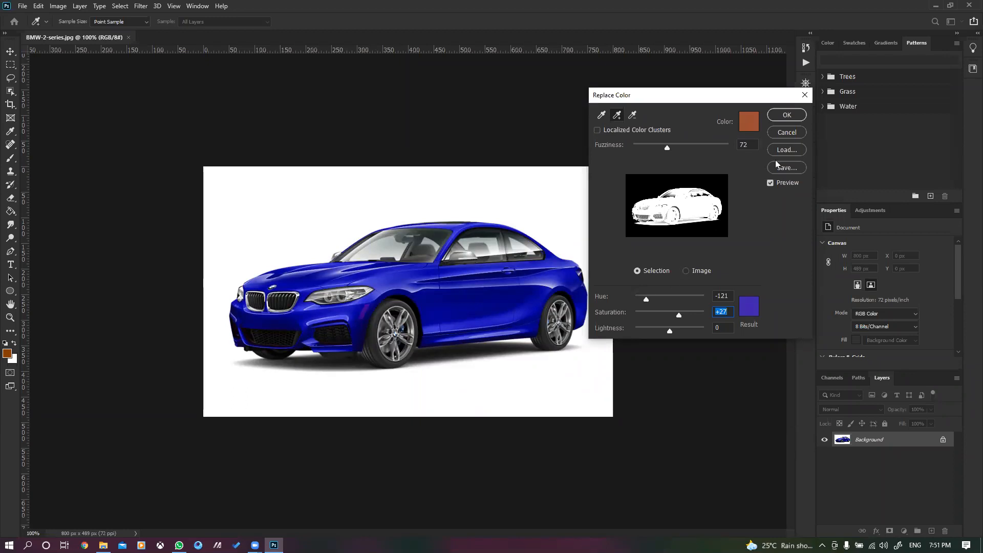
left_click(772, 135)
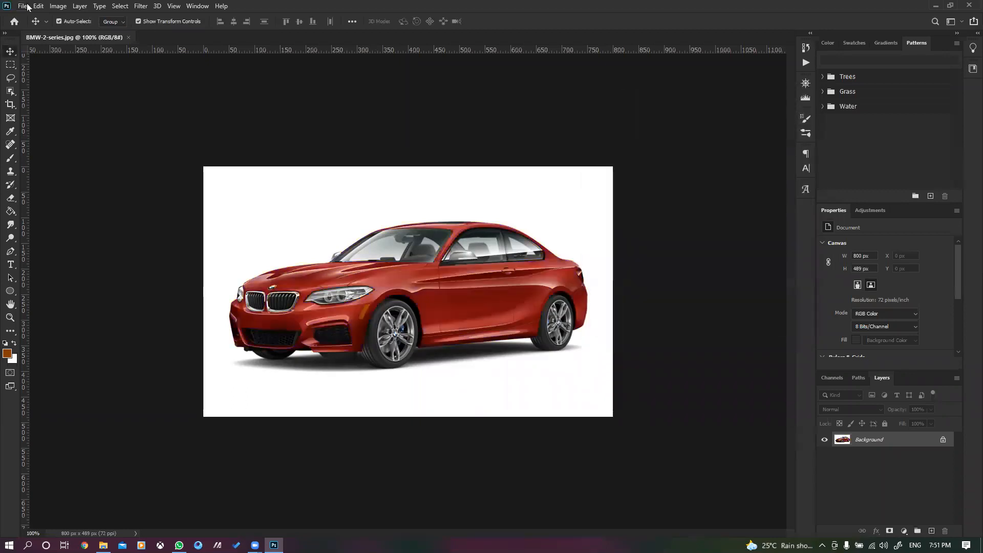
Step: Equalize the car photo and undo the equalization
left_click(58, 6)
mouse_move(62, 32)
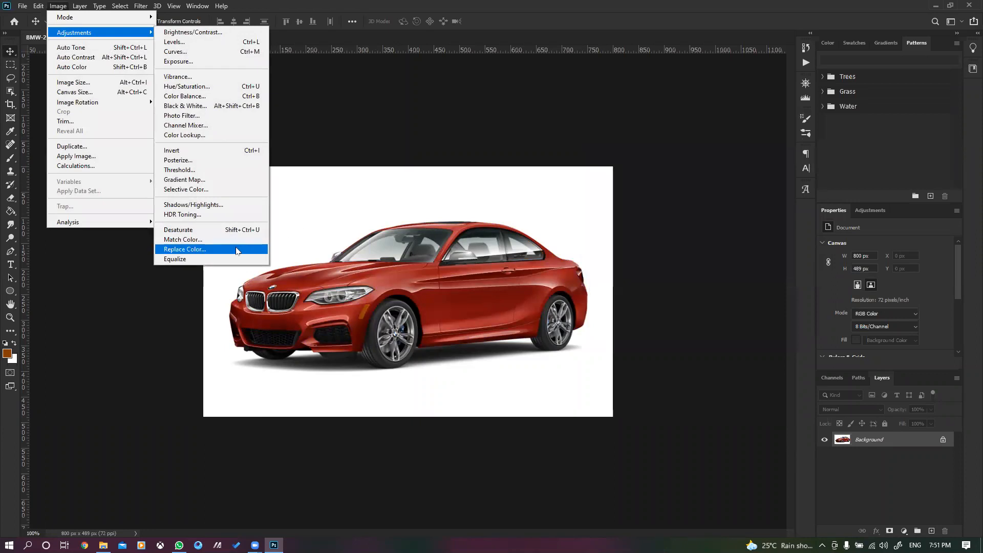
left_click(224, 258)
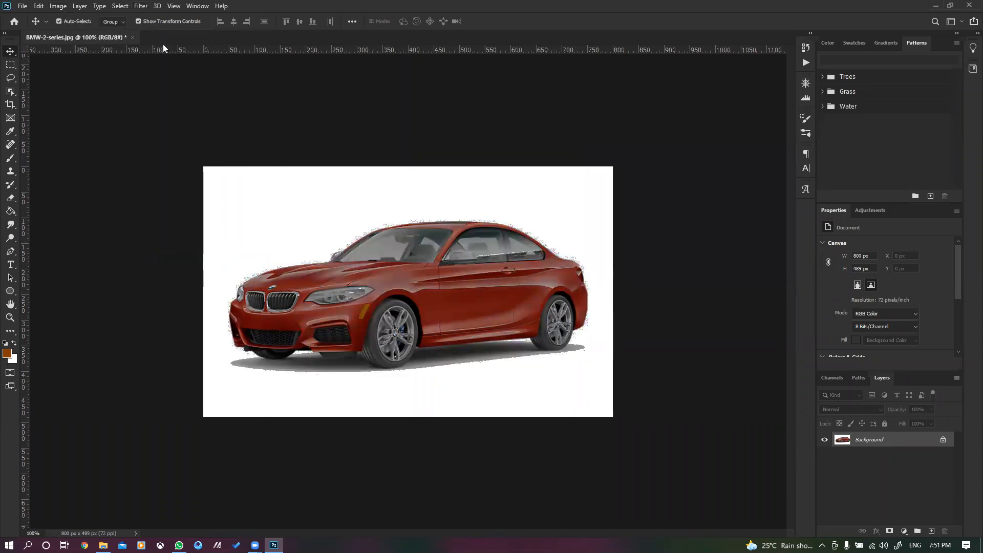
key("ctrl+z")
Step: Apply Auto Tone to the car photo and close it without saving the changes
left_click(58, 6)
mouse_move(74, 33)
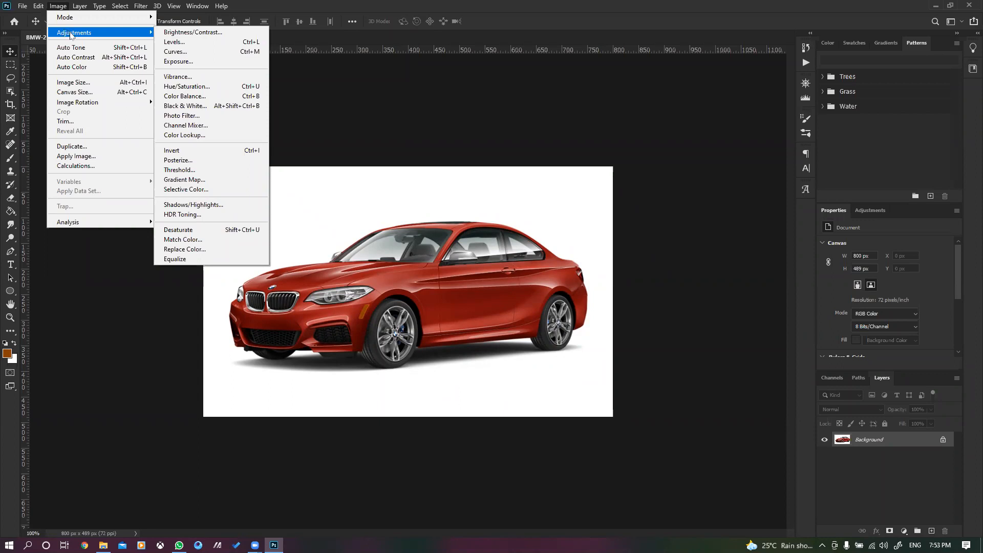
left_click(75, 48)
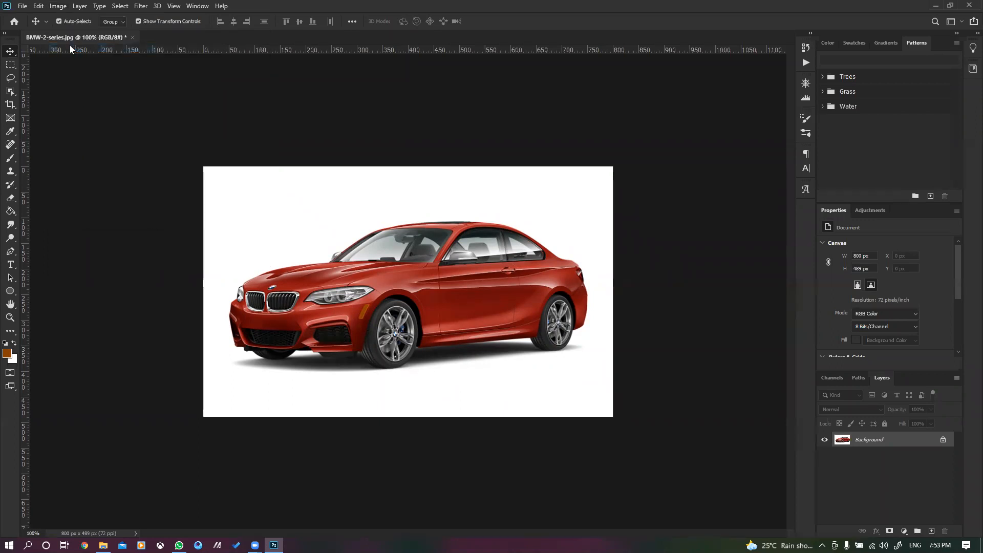
left_click(132, 37)
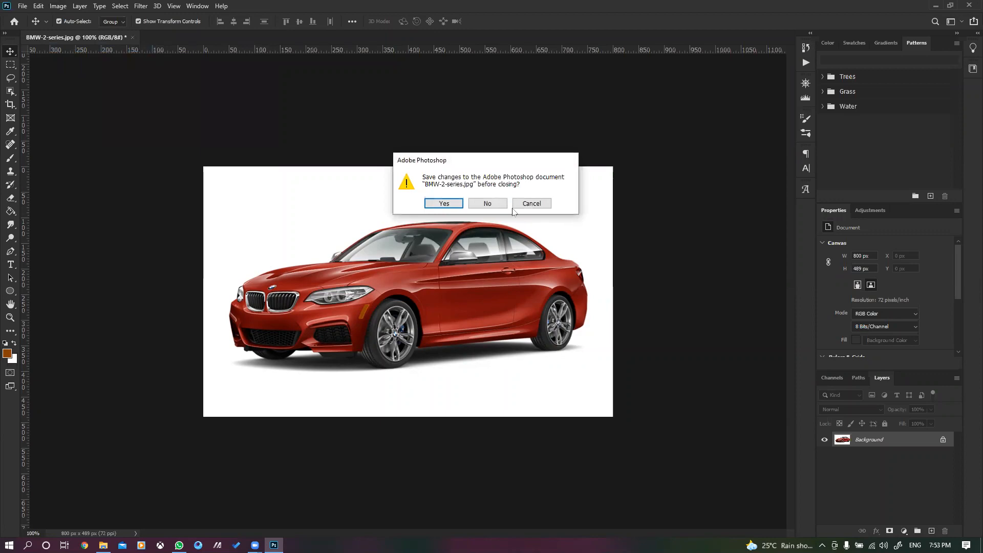
left_click(492, 206)
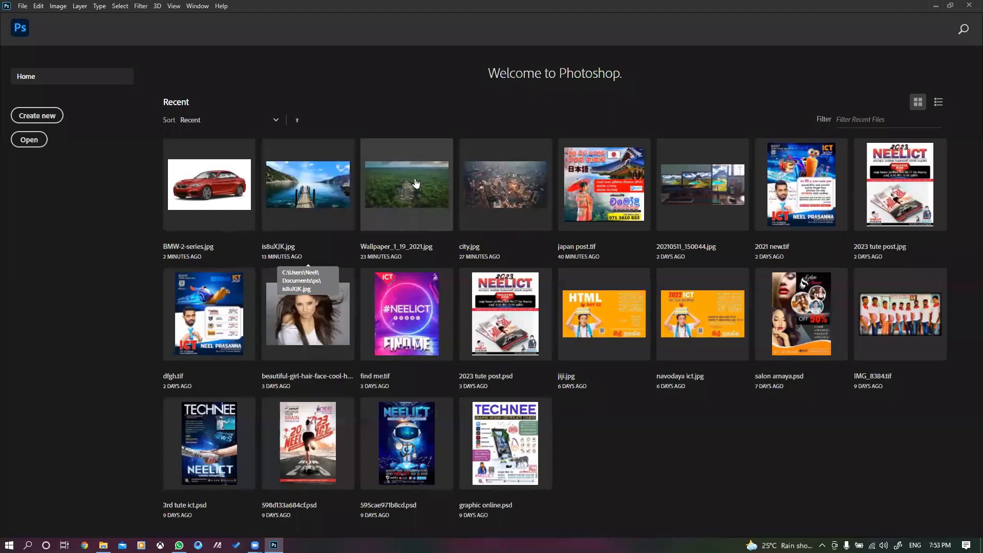
Step: Open Wallpaper_1_19_2021.jpg from the recent files and apply Auto Tone to the forest pyramid photo
left_click(416, 184)
left_click(62, 6)
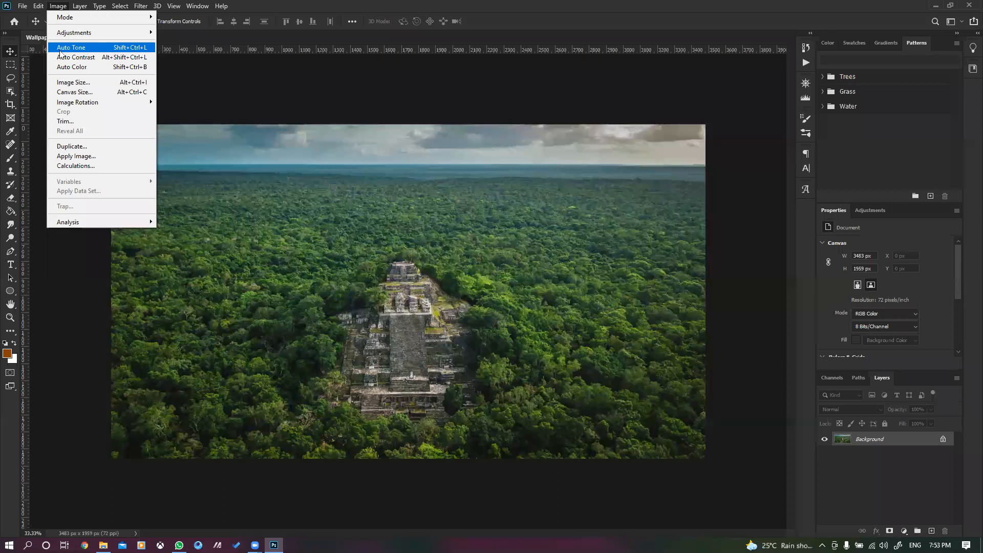
left_click(59, 49)
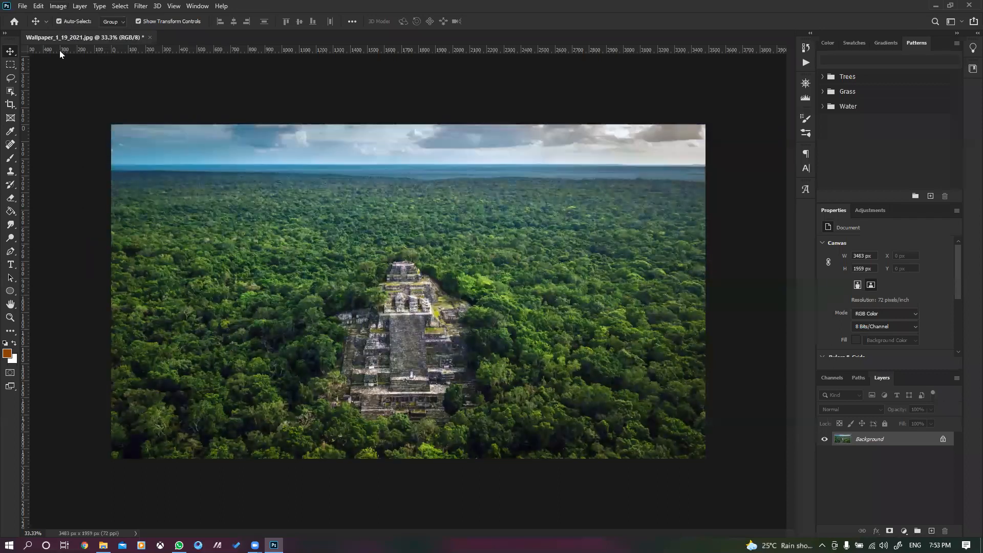
Step: Apply Auto Contrast and Auto Color to the jungle pyramid photo
left_click(58, 6)
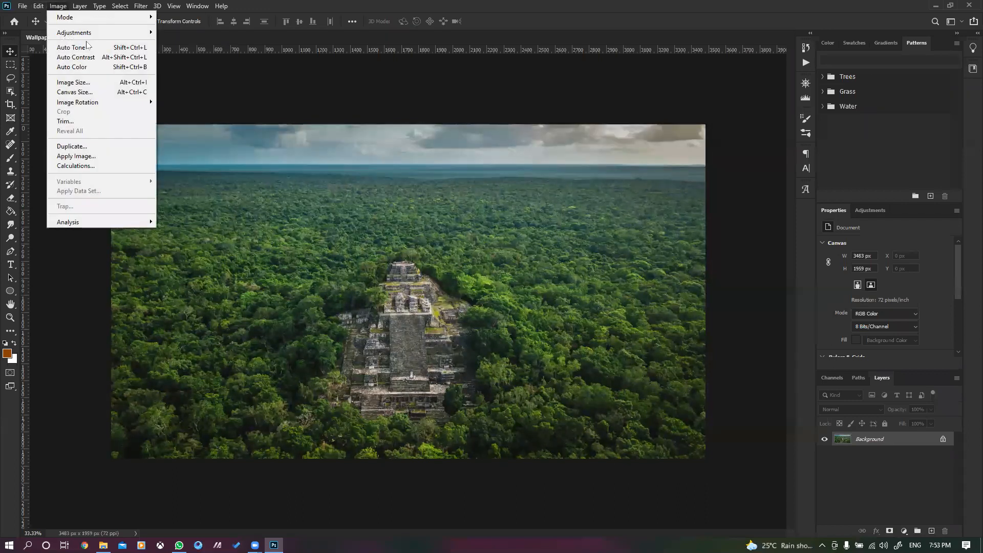
left_click(88, 58)
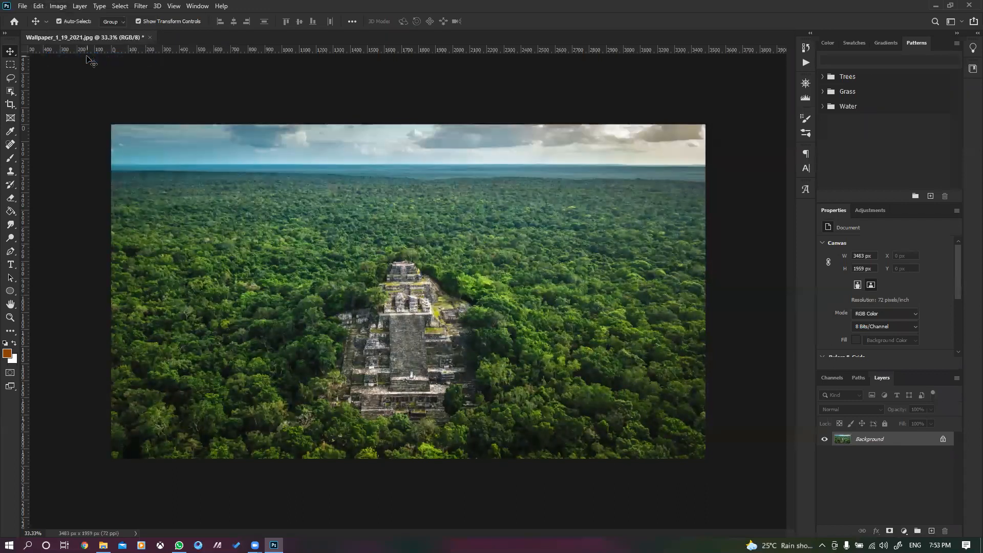
left_click(58, 6)
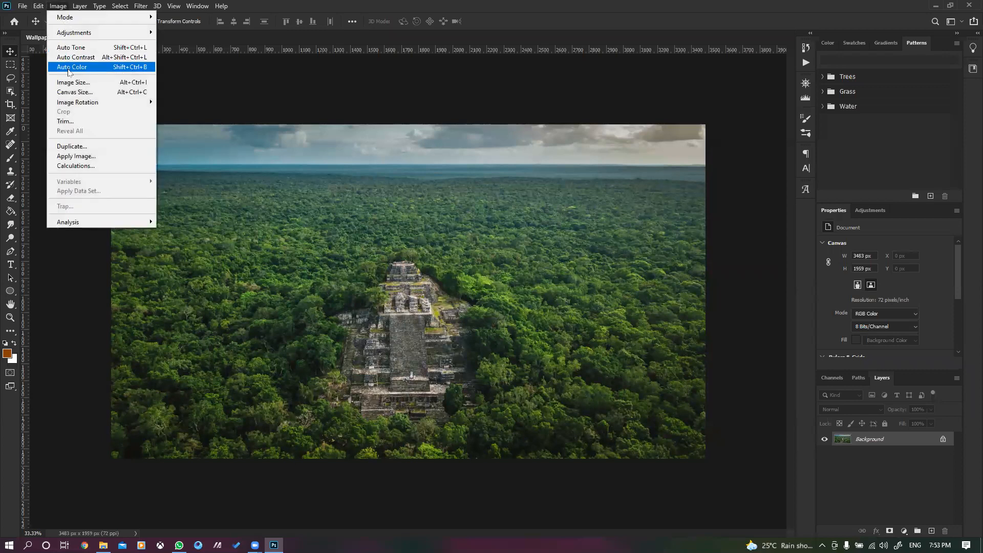
left_click(71, 67)
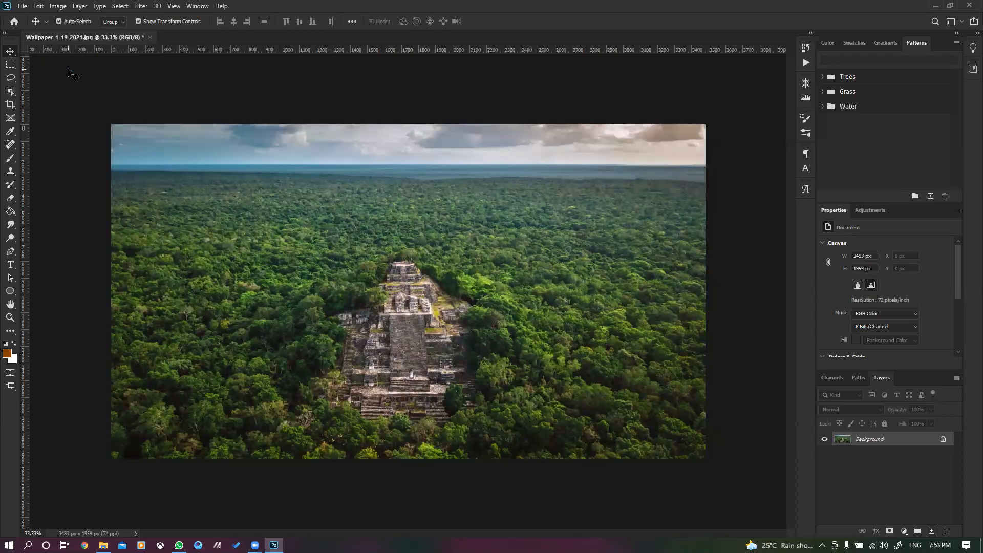
Step: Correct the jungle photo with Auto Tone, followed by another Auto Contrast
left_click(56, 6)
left_click(57, 49)
left_click(58, 6)
left_click(61, 57)
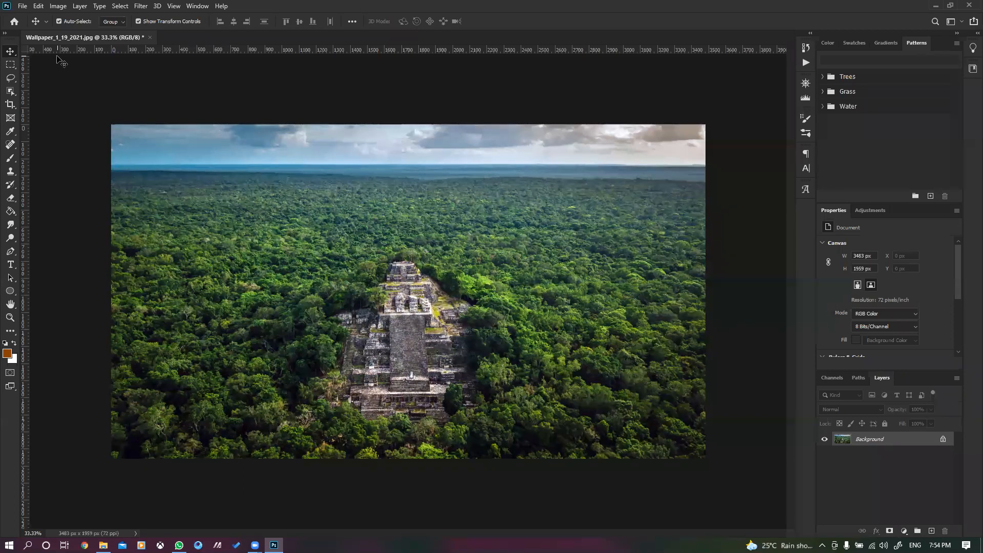
left_click(58, 4)
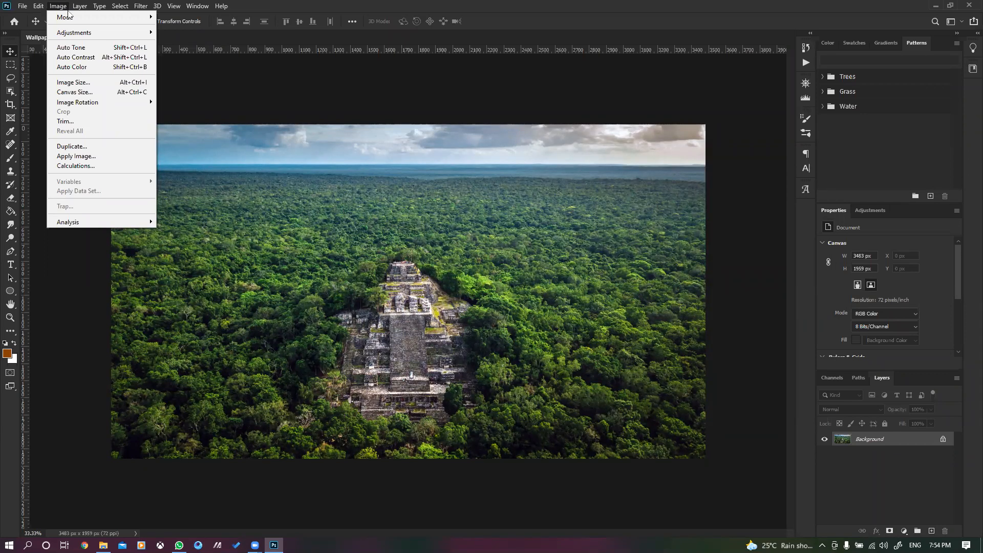
mouse_move(81, 36)
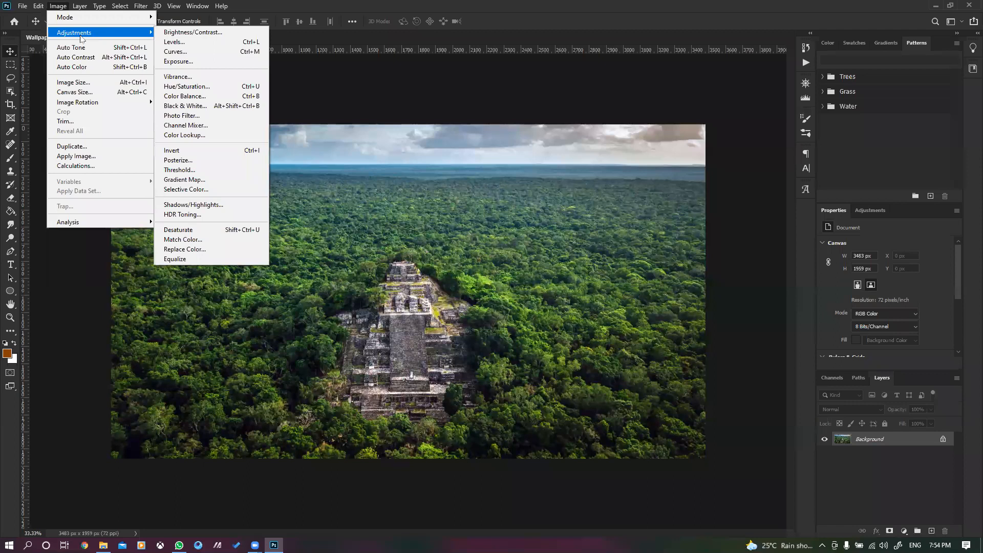
mouse_move(108, 104)
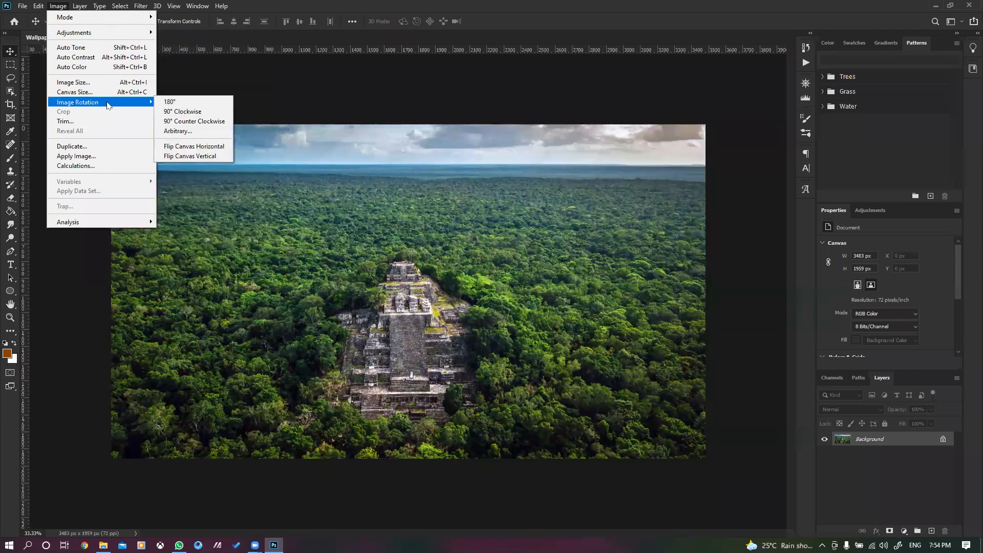
mouse_move(109, 223)
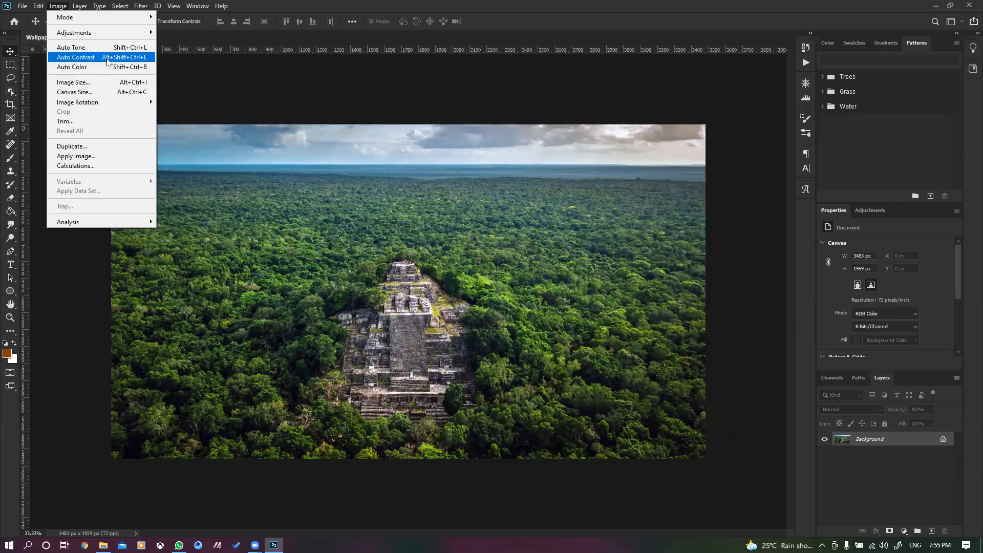
mouse_move(110, 39)
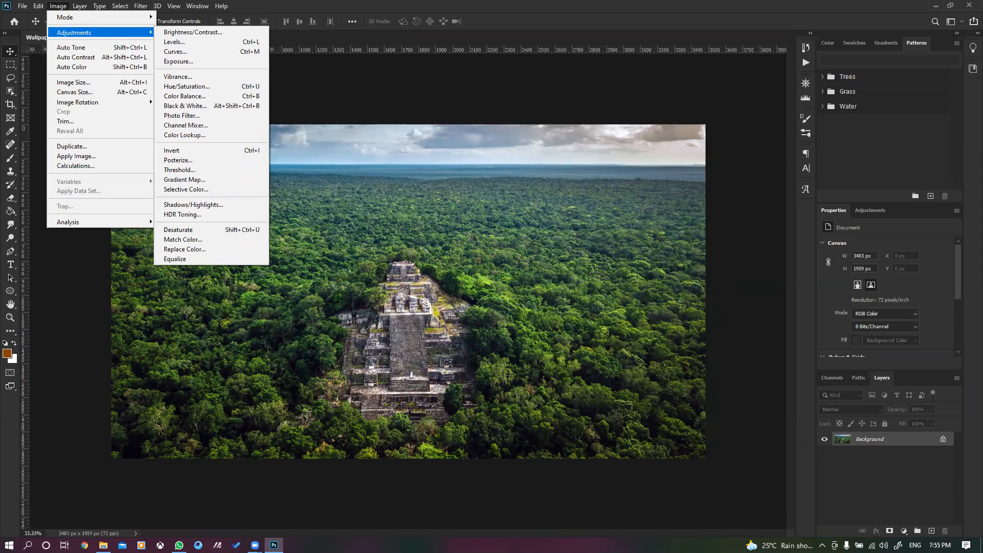
key("alt+Tab")
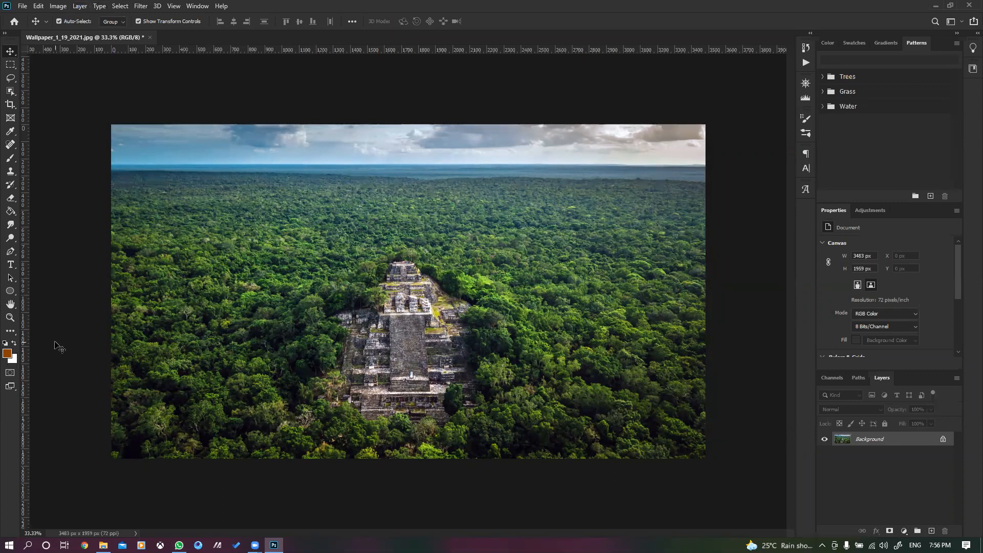
Step: Close the jungle wallpaper without saving and open BMW-2-series.jpg
left_click(150, 37)
left_click(487, 201)
left_click(294, 175)
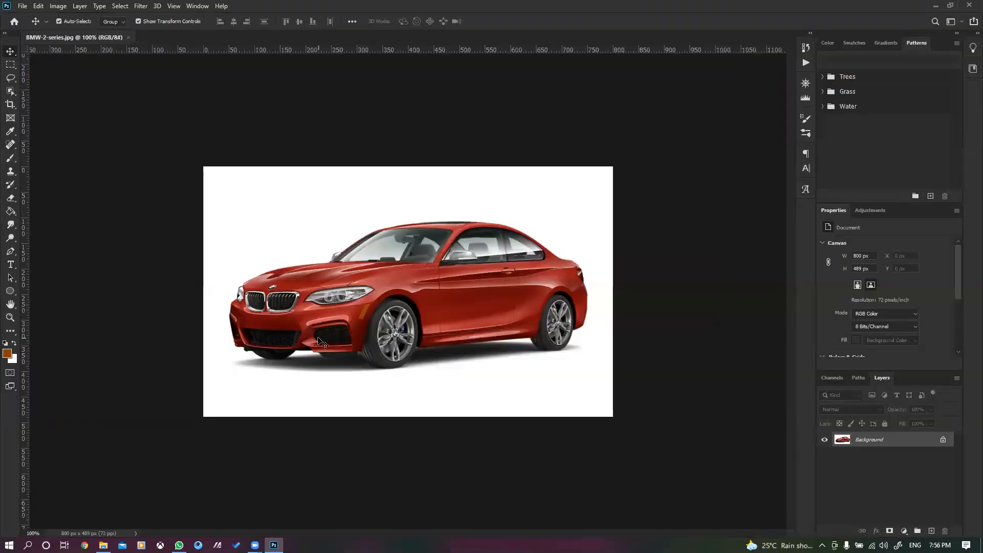
Step: Open the Filter Gallery on the car image and set Cutout to 5 levels, Edge Simplicity 1 and Edge Fidelity 1
left_click(141, 6)
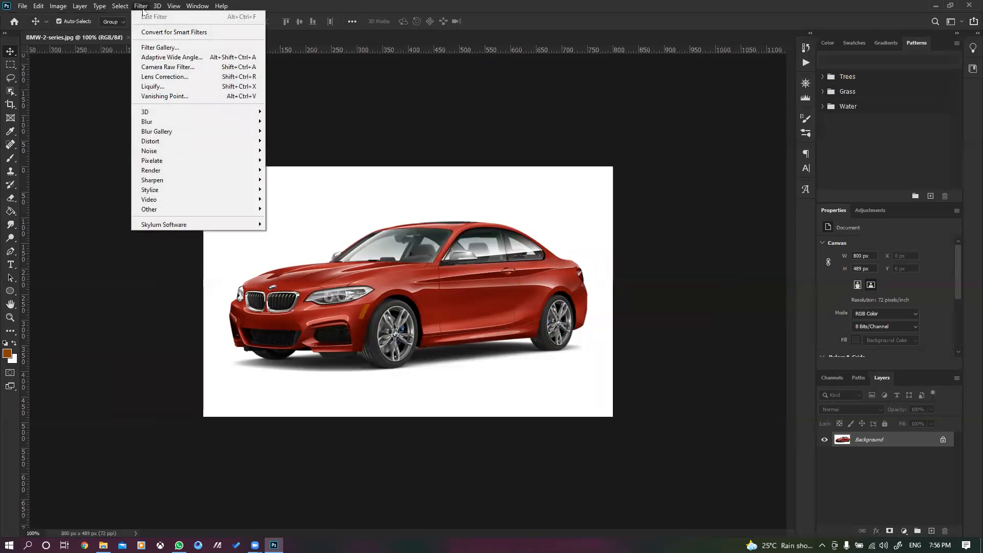
left_click(195, 48)
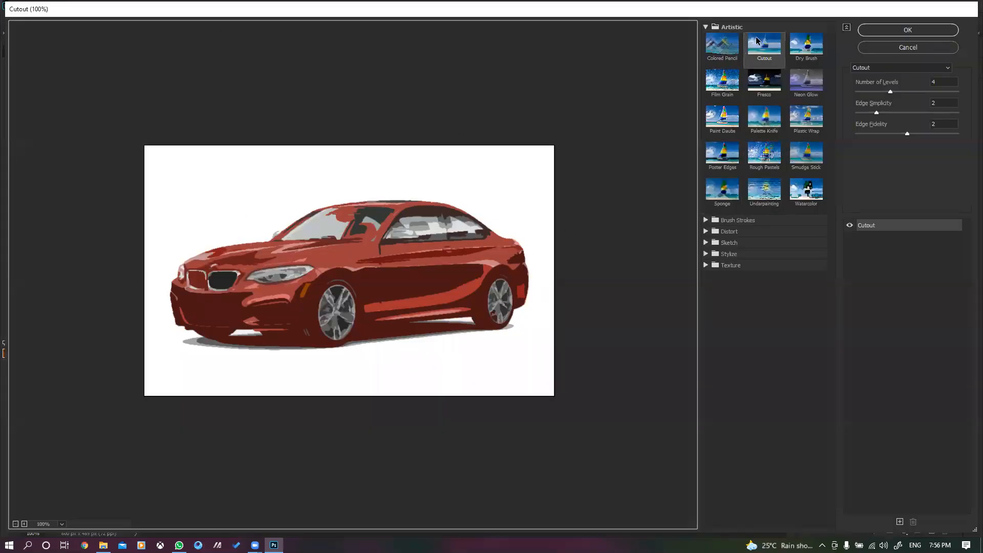
left_click(877, 92)
left_click_drag(866, 92, 859, 132)
left_click(883, 120)
left_click_drag(865, 92, 905, 91)
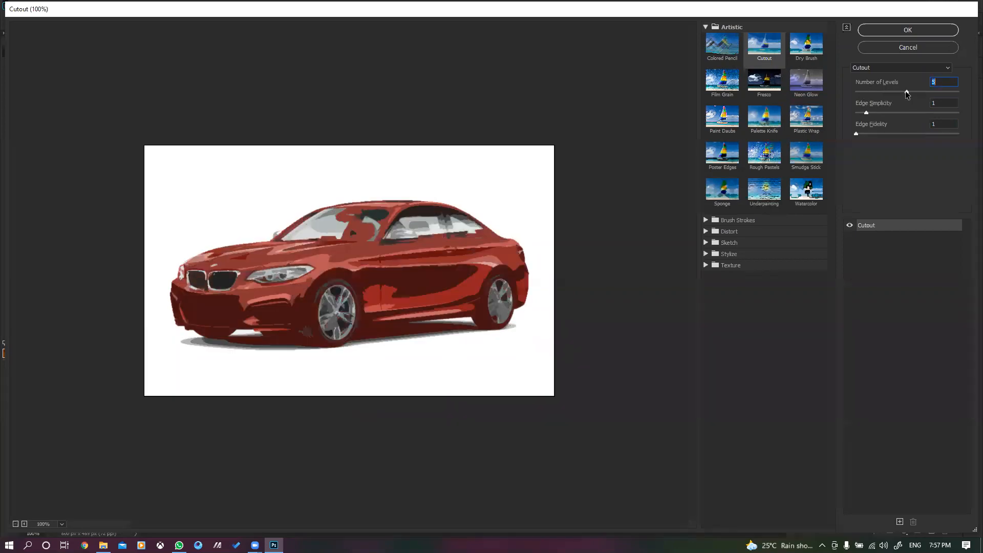
Step: Try the Colored Pencil filter on the car, ending with Pencil Width 9, Stroke Pressure 6 and Paper Brightness 25
left_click(713, 48)
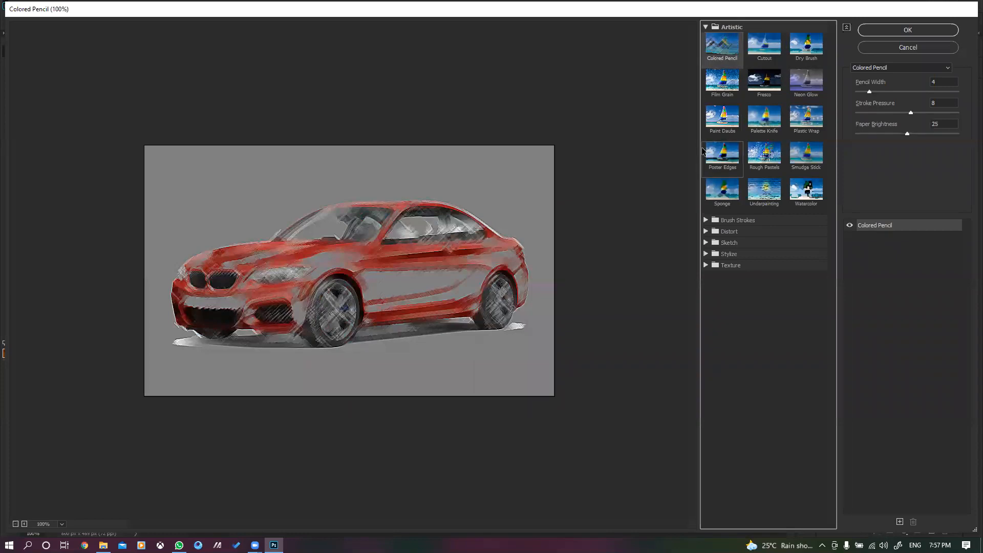
mouse_move(869, 92)
left_mouse_down()
mouse_move(907, 92)
mouse_move(889, 114)
mouse_move(865, 115)
mouse_move(908, 111)
mouse_move(878, 94)
left_mouse_up()
left_click_drag(906, 135, 873, 155)
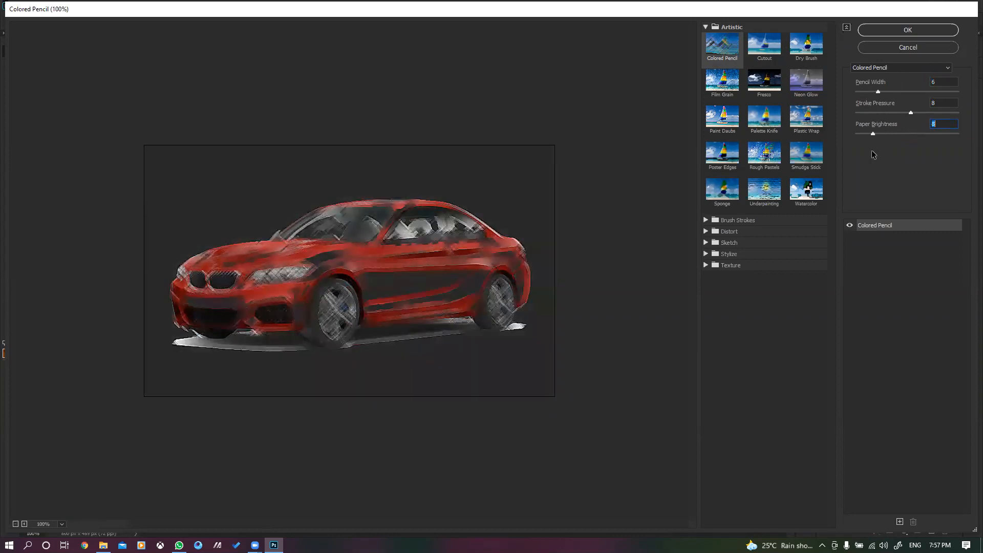
left_click(895, 113)
left_click_drag(905, 113, 946, 113)
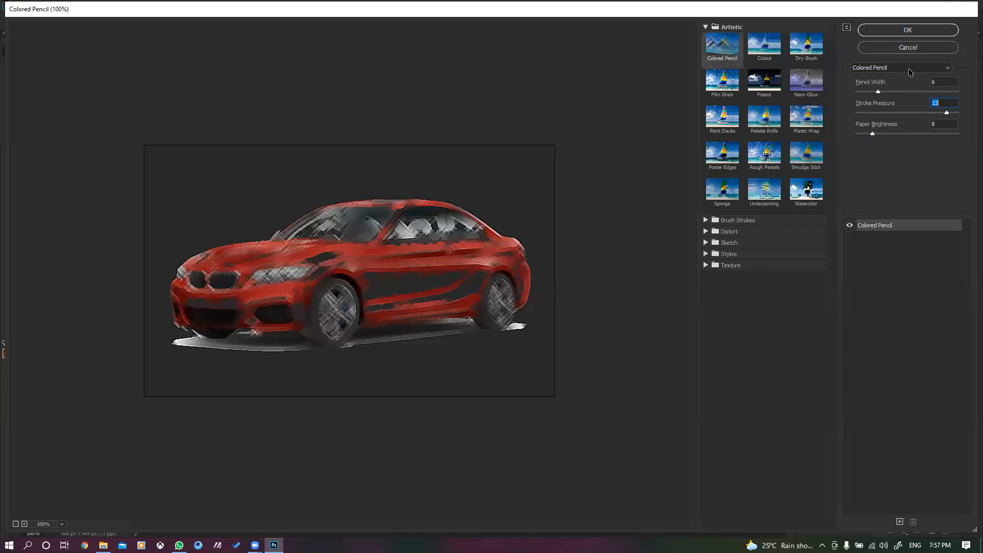
mouse_move(879, 92)
left_mouse_down()
mouse_move(914, 92)
mouse_move(840, 92)
mouse_move(892, 91)
mouse_move(872, 112)
mouse_move(896, 112)
mouse_move(906, 135)
left_mouse_up()
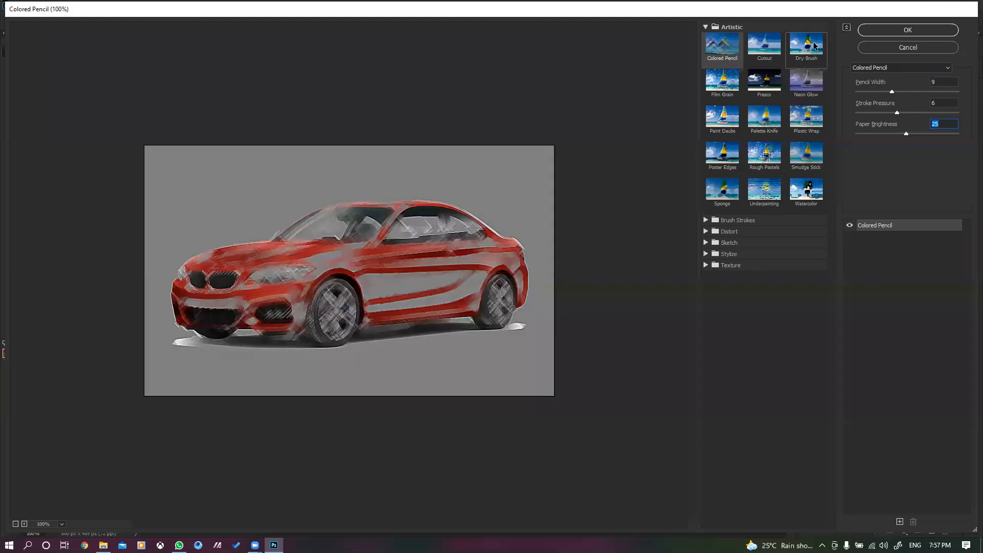
Step: Try the Dry Brush filter on the car with Brush Size 2, Brush Detail 2 and Texture 2
left_click(811, 44)
mouse_move(877, 91)
left_mouse_down()
mouse_move(921, 91)
mouse_move(877, 93)
left_mouse_up()
left_click(880, 112)
left_click_drag(878, 133, 897, 134)
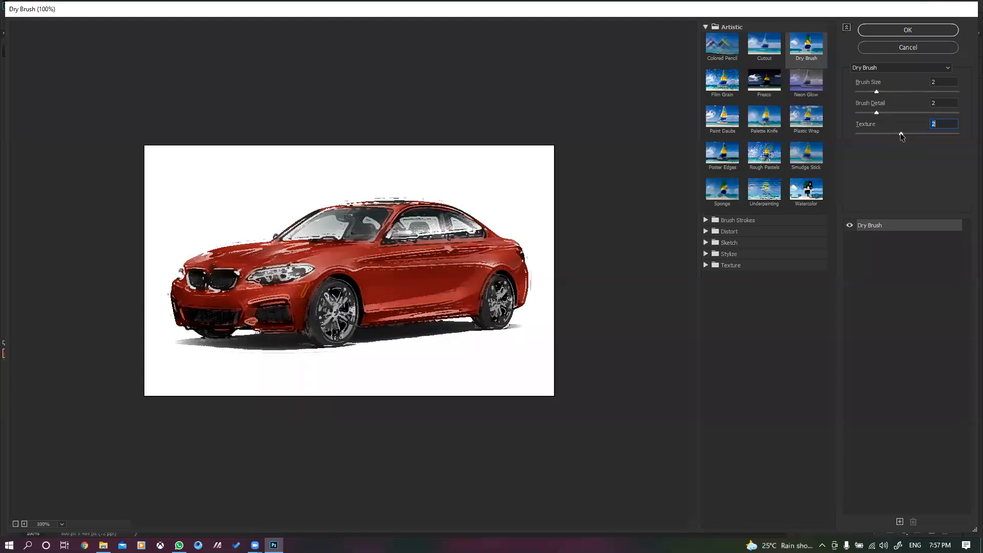
Step: Preview further Artistic filters on the car, from Fresco, Palette Knife and Poster Edges to Smudge Stick, Watercolor and Sponge
left_click(764, 80)
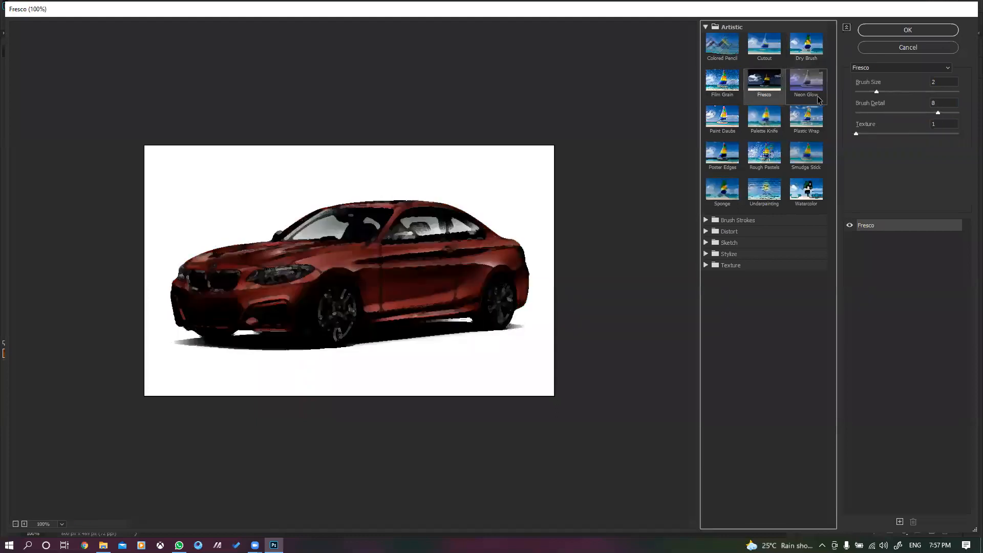
left_click(799, 91)
left_click(807, 117)
left_click(766, 121)
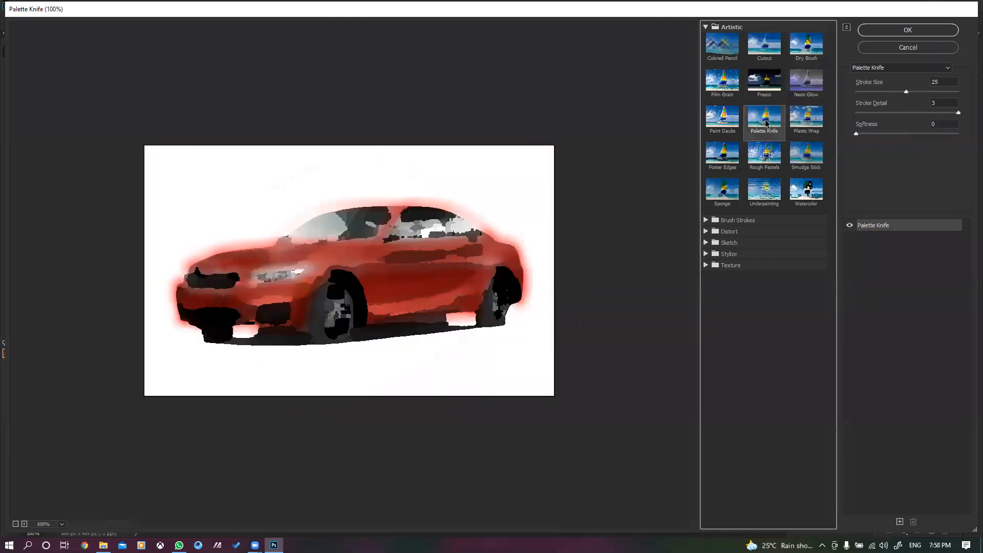
left_click(722, 119)
left_click(722, 155)
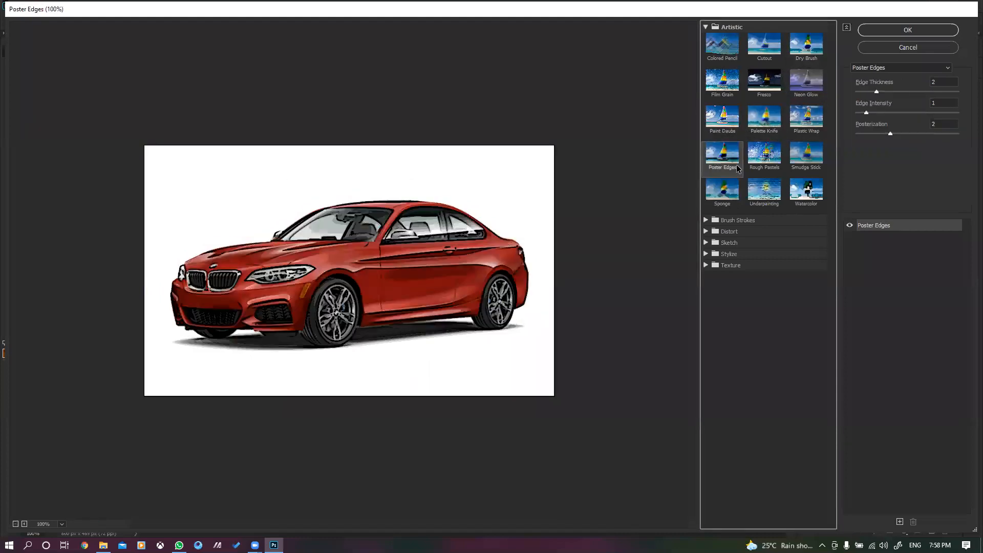
left_click(761, 170)
left_click(806, 155)
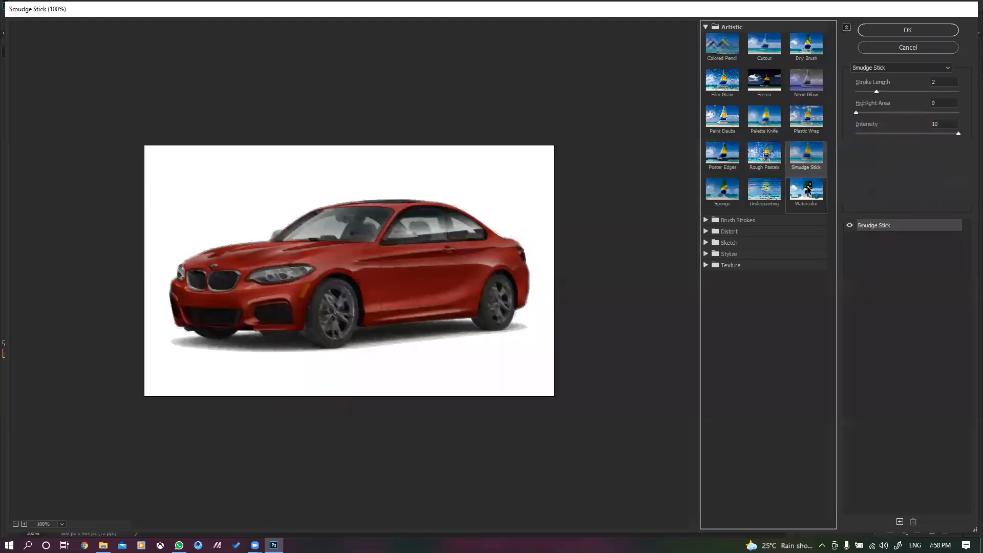
left_click(805, 190)
left_click(740, 190)
Step: Preview the Brush Strokes filters on the car, including Accented Edges, Angled Strokes, Crosshatch, Spatter, Dark Strokes, Sprayed Strokes and Sumi-e
left_click(706, 220)
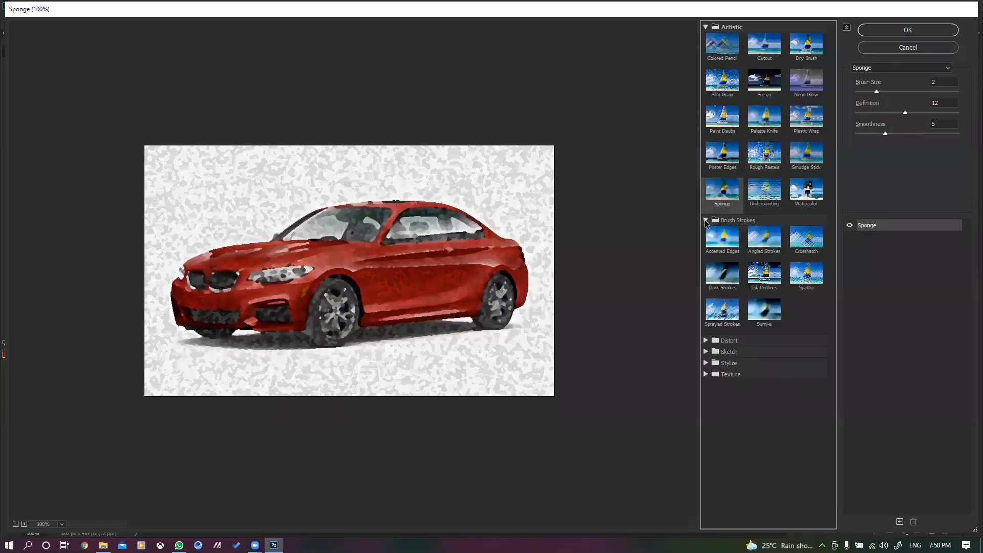
left_click(721, 238)
left_click(770, 247)
left_click(806, 238)
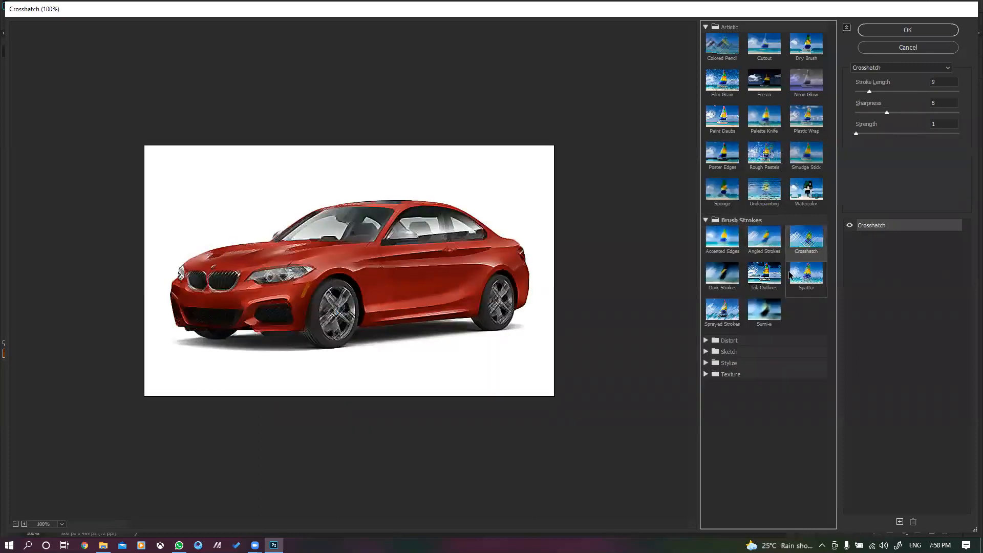
left_click(805, 274)
left_click(721, 279)
left_click(721, 310)
left_click(764, 310)
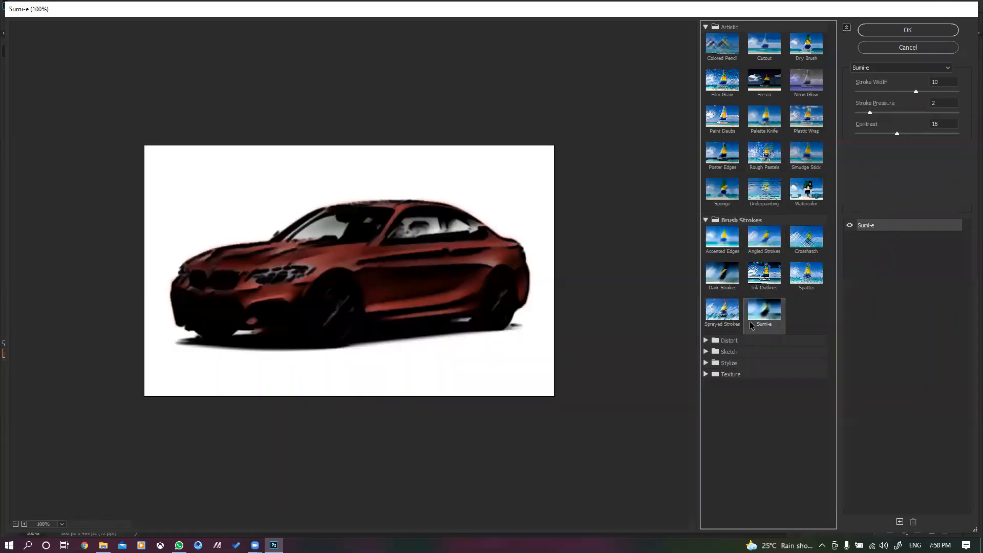
Step: Preview the Diffuse Glow and Glass filters from the Distort category on the car
left_click(706, 340)
left_click(721, 357)
left_click(763, 356)
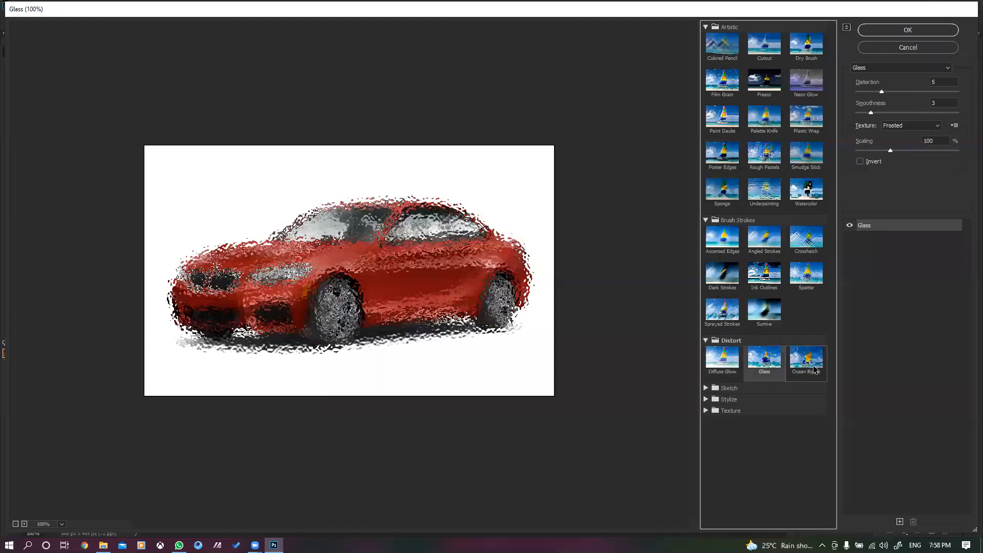
Step: Preview the Sketch filters Bas Relief and Chalk & Charcoal, and try Graphic Pen with Stroke Length 9 and Light/Dark Balance 38
left_click(706, 388)
left_click(722, 404)
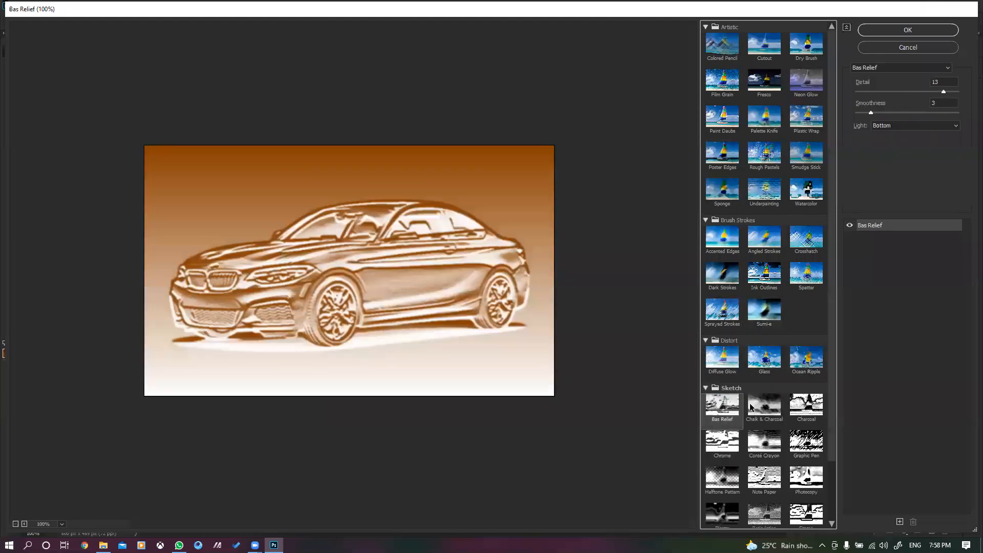
left_click(765, 406)
left_click(818, 455)
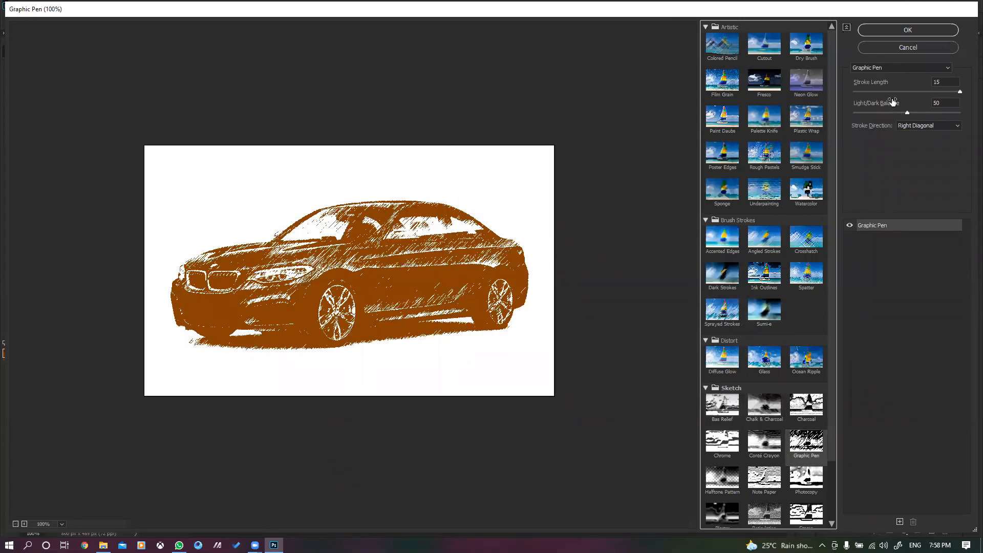
mouse_move(887, 92)
left_mouse_down()
mouse_move(879, 94)
mouse_move(915, 94)
mouse_move(869, 114)
mouse_move(902, 114)
mouse_move(894, 115)
left_mouse_up()
Step: Preview the Chrome, Conté Crayon, Note Paper and Halftone Pattern sketch filters on the car
left_click(722, 441)
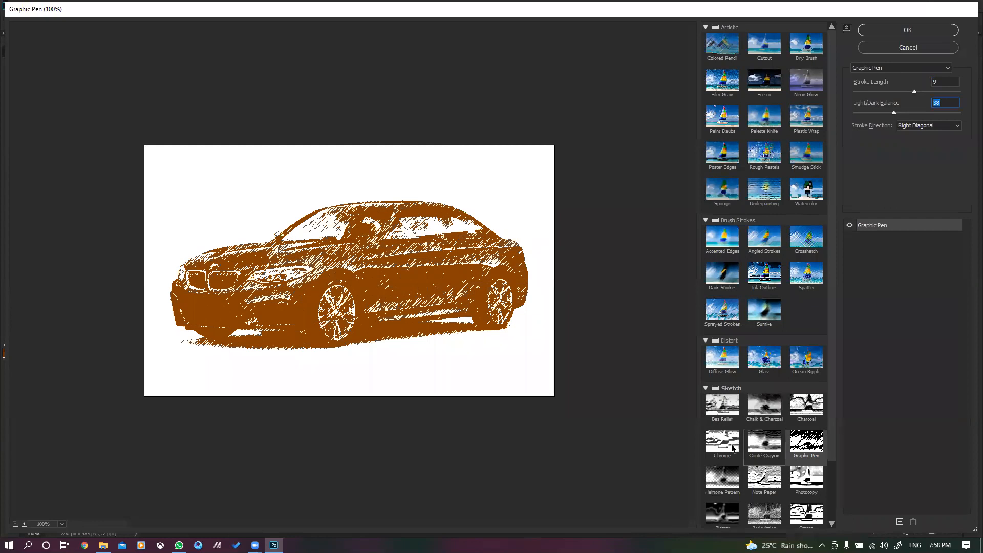
left_click(764, 446)
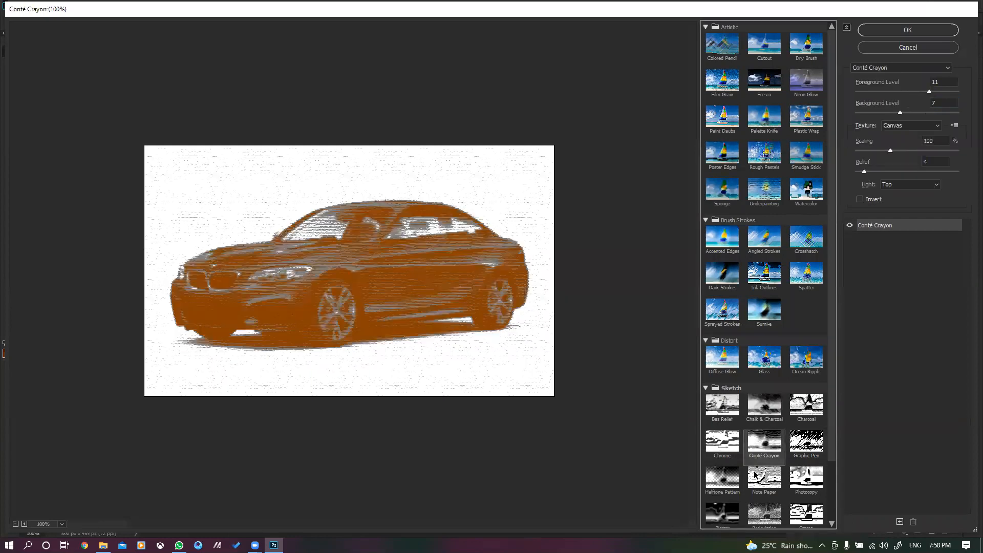
left_click(756, 478)
left_click(733, 480)
Step: Choose the Photocopy sketch filter for the car and set its Detail to 5
scroll(763, 459, "down", 1)
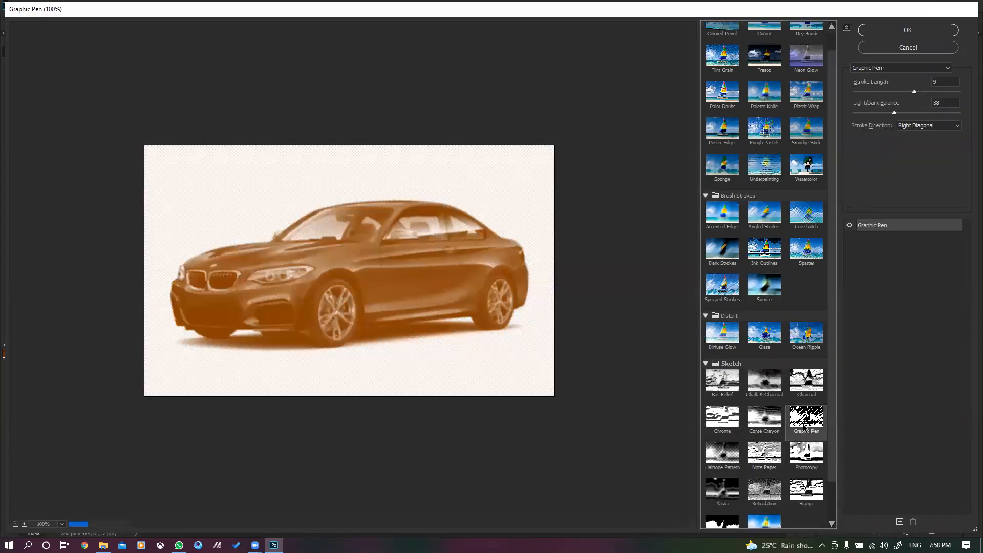
left_click(806, 451)
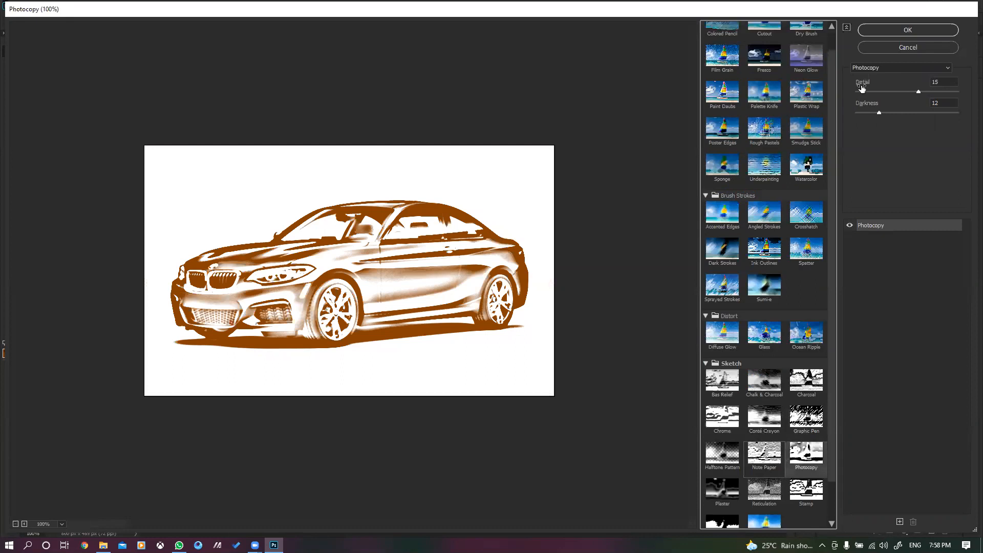
left_click(872, 91)
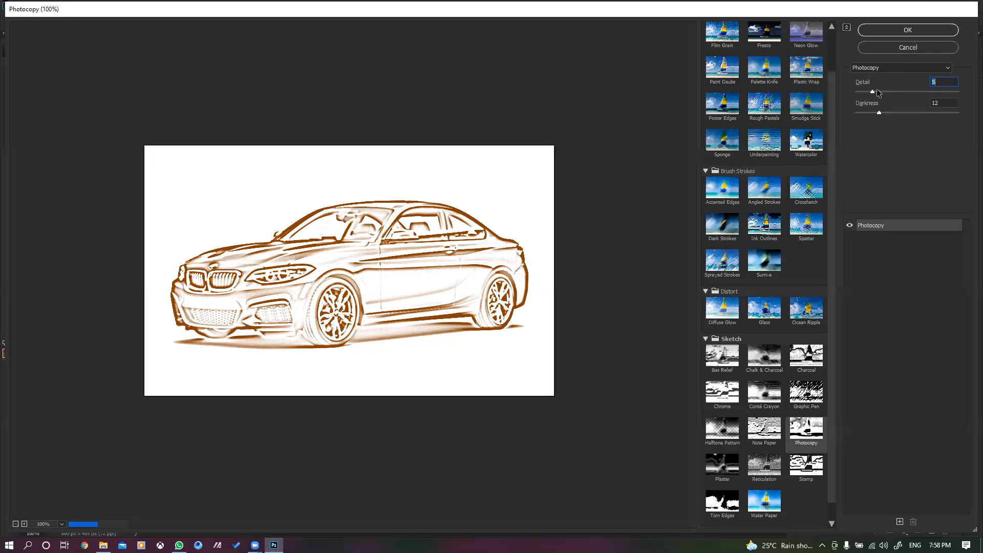
Step: Try the Photocopy filter on the car with Detail 2 and Darkness 4
mouse_move(872, 93)
left_mouse_down()
mouse_move(901, 93)
mouse_move(852, 98)
mouse_move(929, 115)
mouse_move(900, 93)
mouse_move(883, 113)
mouse_move(838, 117)
mouse_move(862, 93)
mouse_move(902, 95)
mouse_move(875, 112)
mouse_move(917, 113)
mouse_move(878, 93)
mouse_move(850, 93)
mouse_move(862, 92)
left_mouse_up()
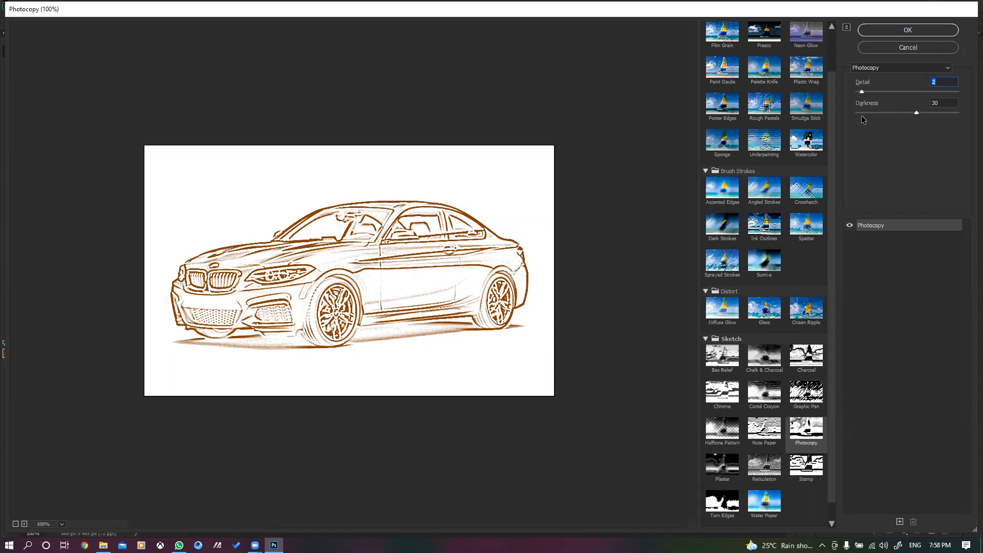
left_click(862, 113)
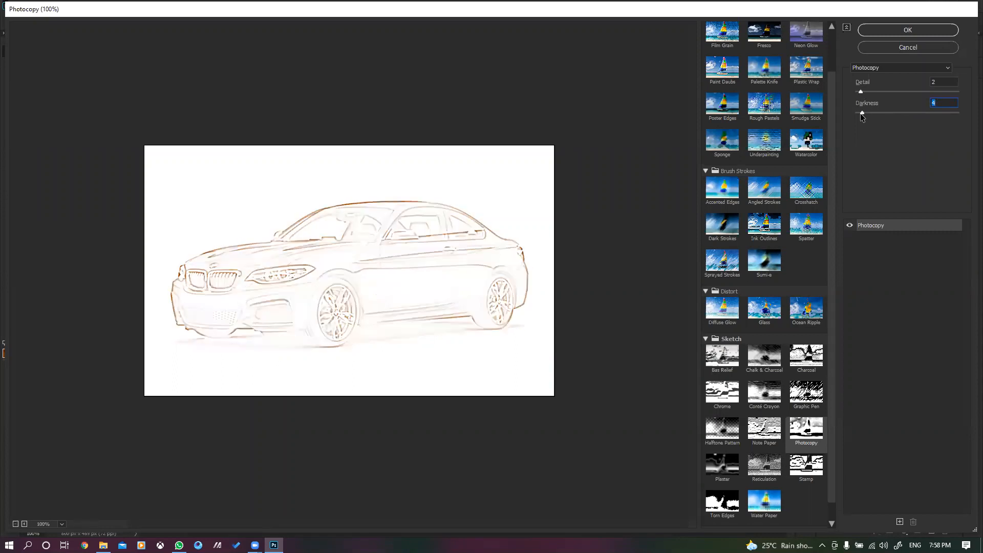
Step: Preview the Stamp, Torn Edges, Plaster and Reticulation sketch filters on the car and leave the Filter Gallery without applying any
left_click(810, 467)
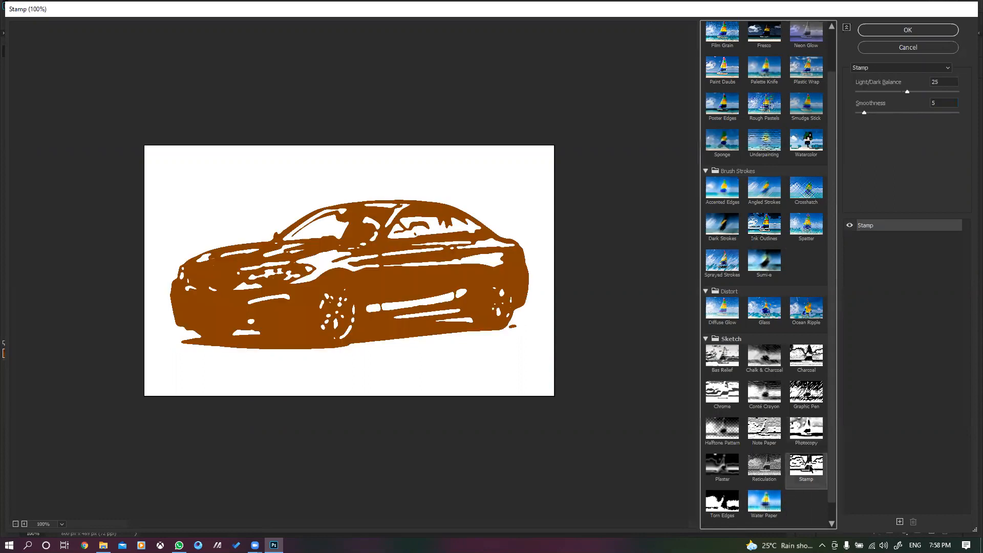
left_click_drag(890, 115, 843, 97)
left_click(858, 91)
left_click(721, 502)
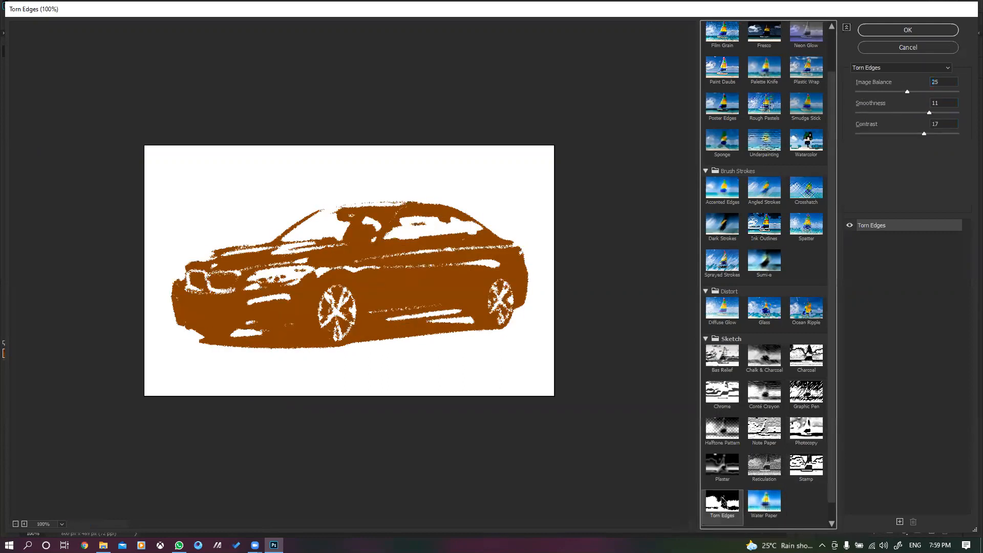
left_click(722, 466)
left_click(784, 484)
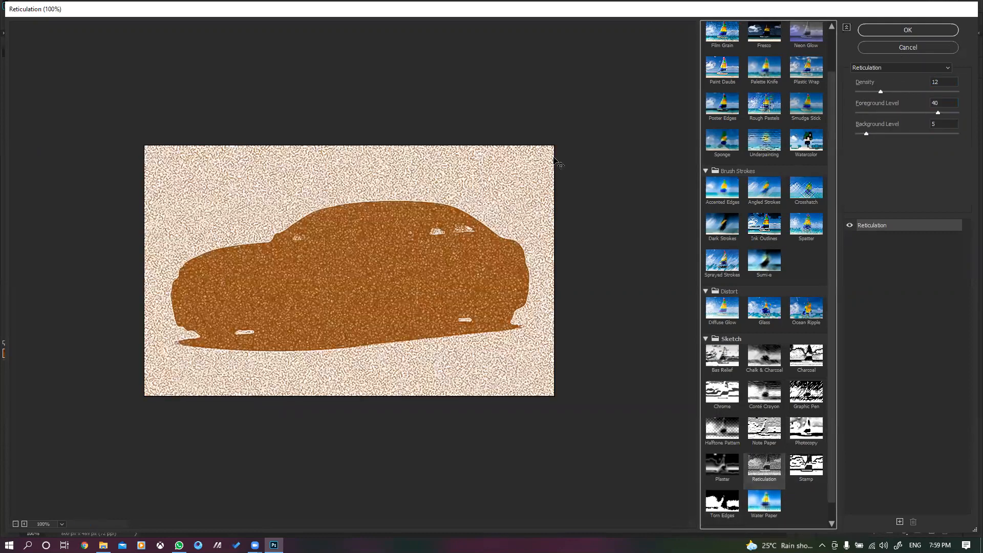
key("Escape")
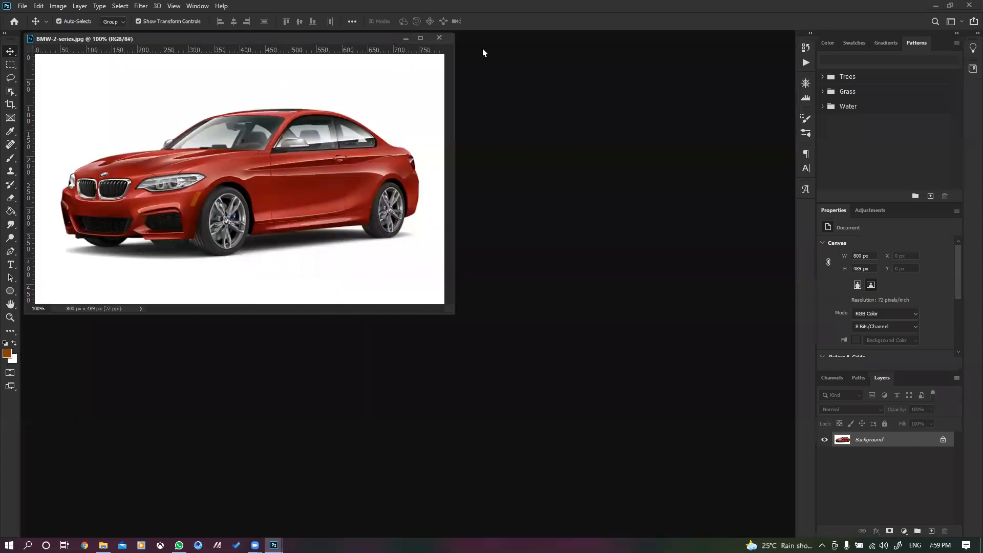
Step: Close the car photo and open the recent portrait of the woman with flowing hair in the Filter Gallery
left_click(439, 37)
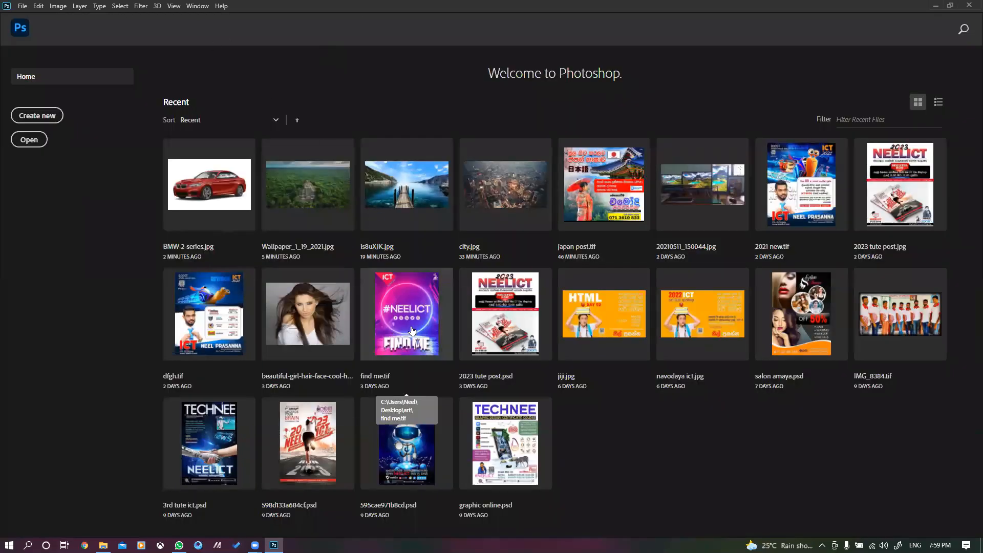
left_click(313, 313)
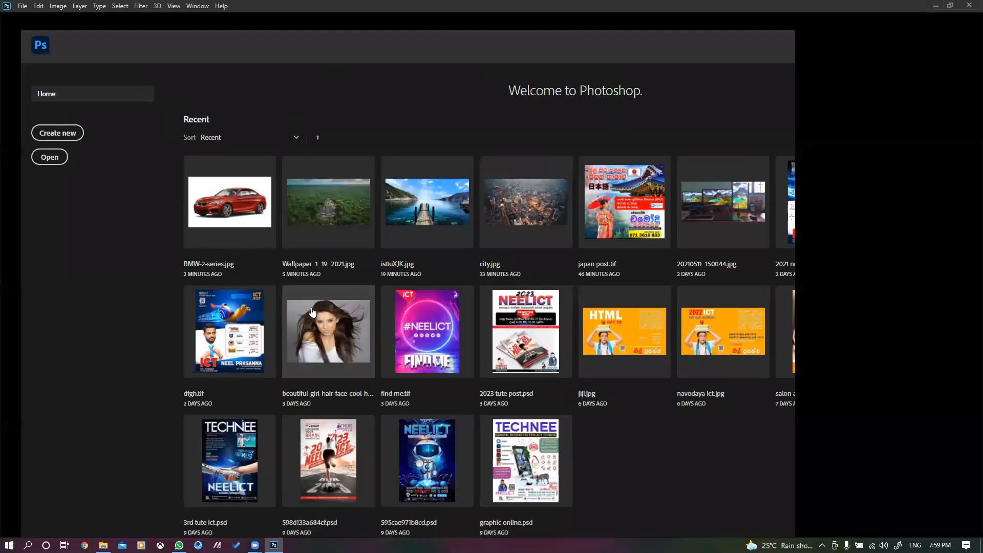
left_click(142, 6)
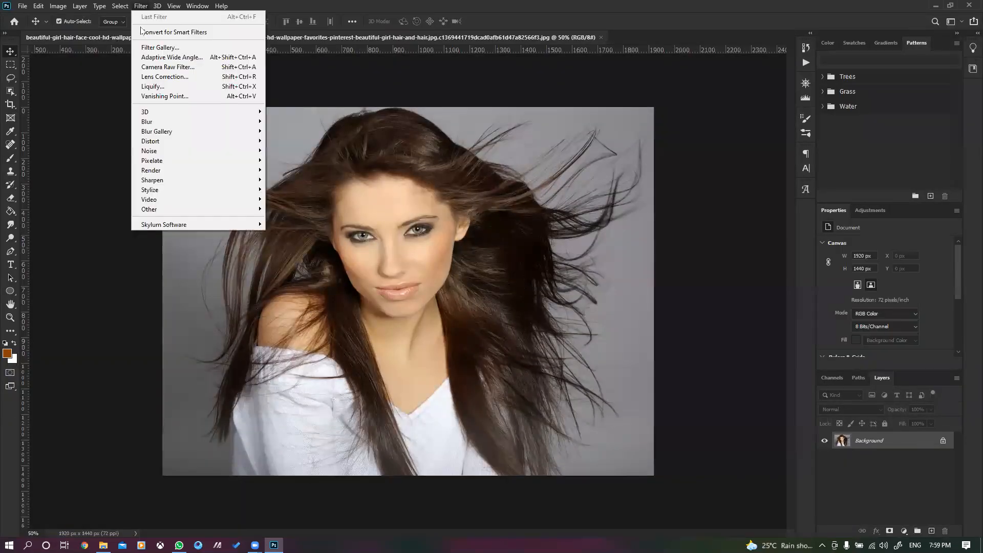
left_click(160, 48)
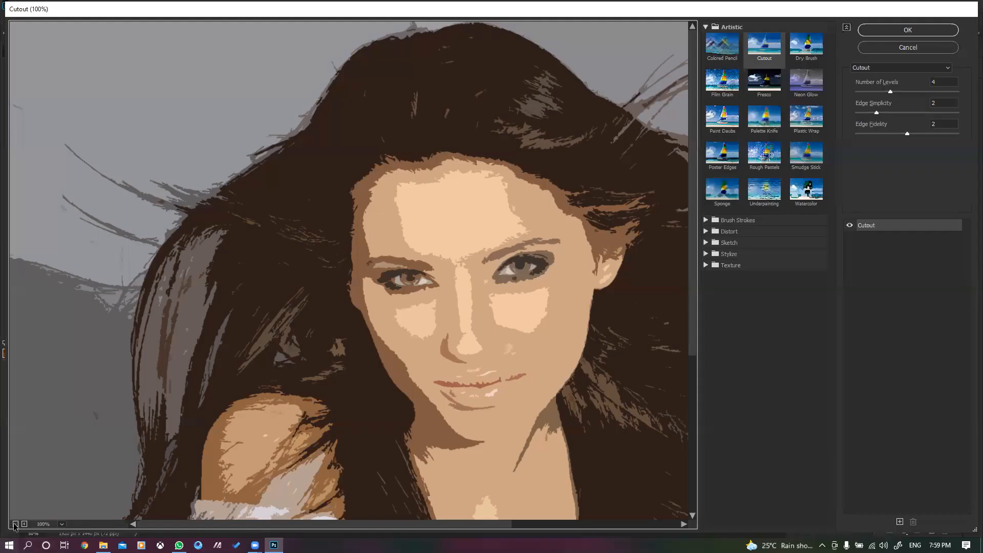
left_click(16, 524)
key("ctrl+minus")
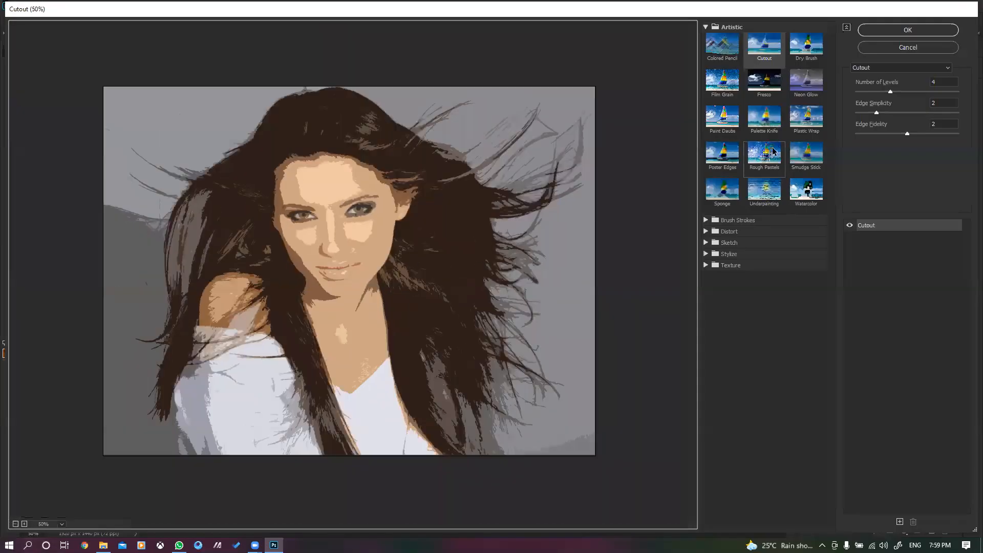
Step: Try the Cutout filter on the portrait with Number of Levels 3, Edge Simplicity 0 and Edge Fidelity 2
left_click(773, 59)
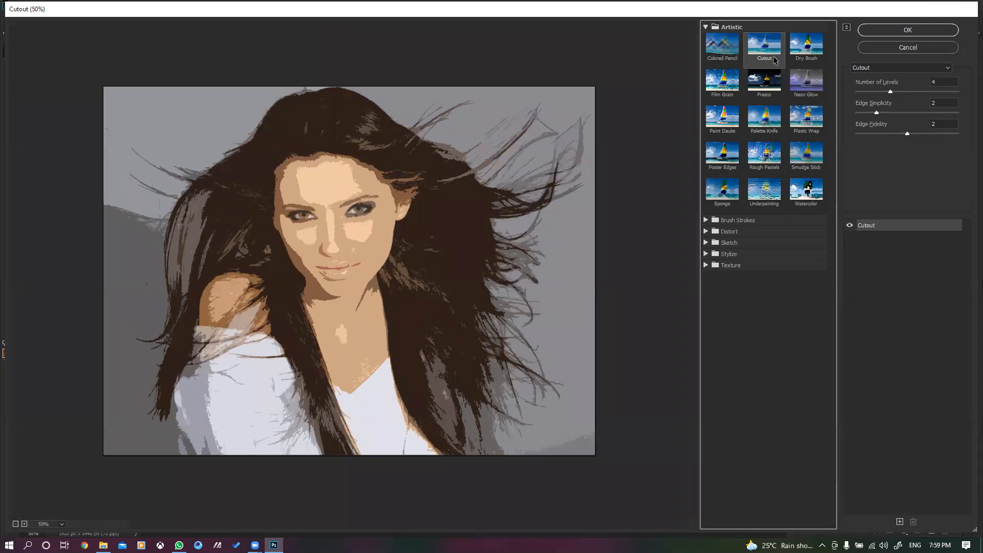
left_click_drag(890, 91, 873, 92)
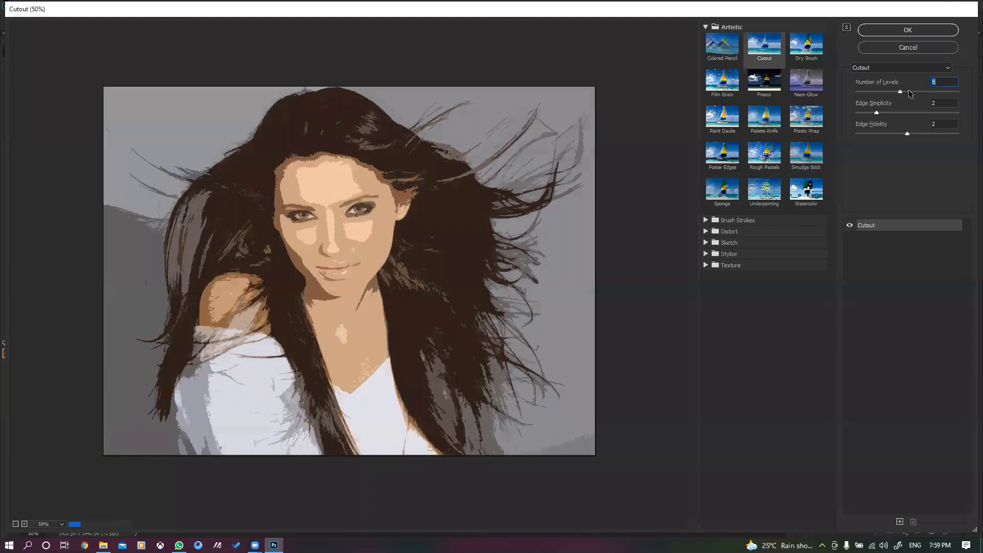
left_click_drag(878, 93, 864, 91)
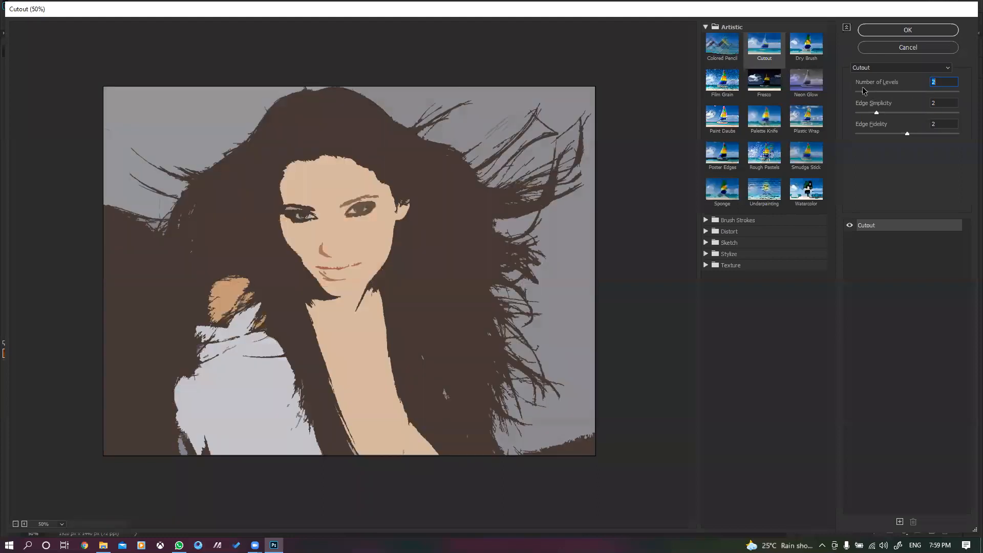
left_click(868, 133)
left_click(954, 134)
left_click_drag(952, 134, 855, 123)
left_click(901, 114)
left_click(877, 91)
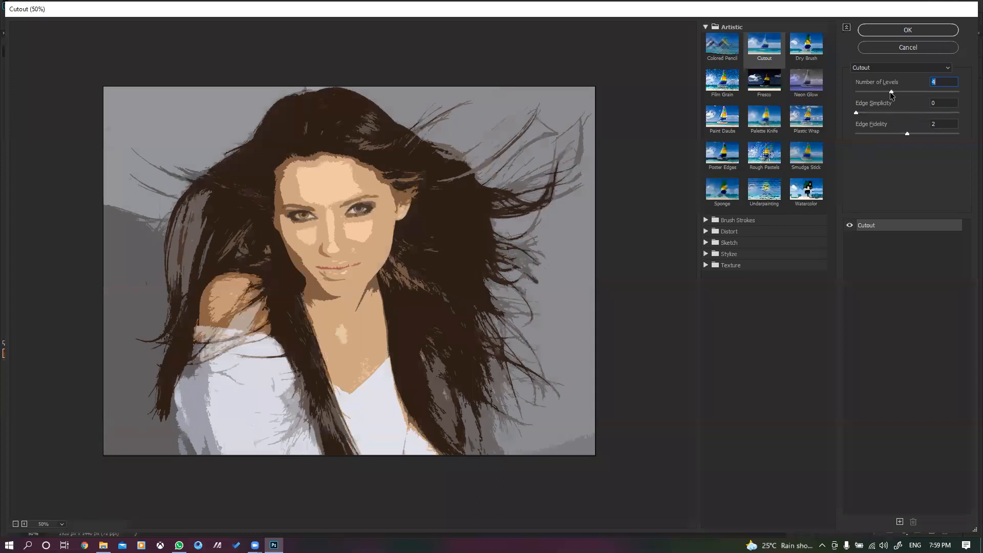
Step: Preview Graphic Pen on the portrait and apply the Photocopy sketch filter with Detail 7 and Darkness 36
left_click(707, 255)
left_click(705, 242)
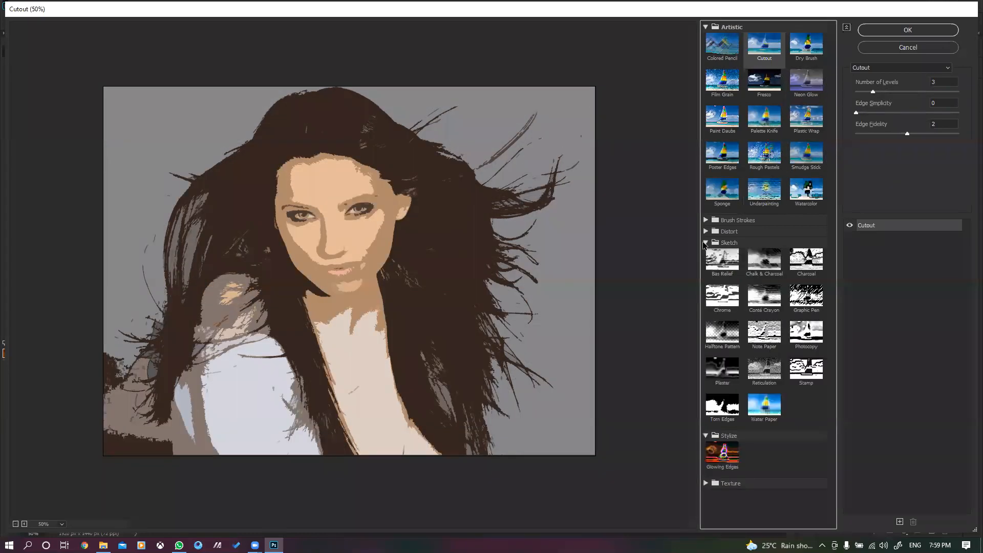
left_click(808, 312)
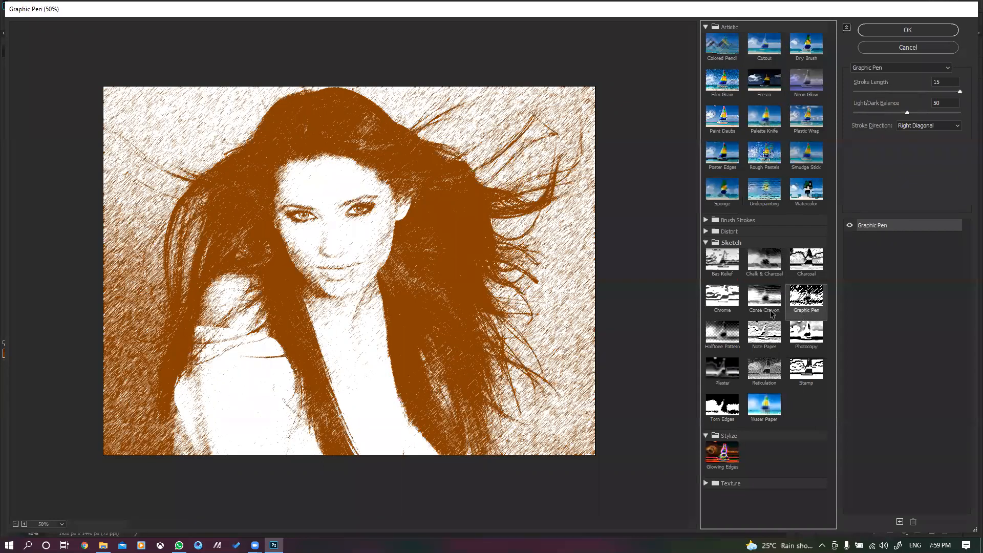
left_click(794, 337)
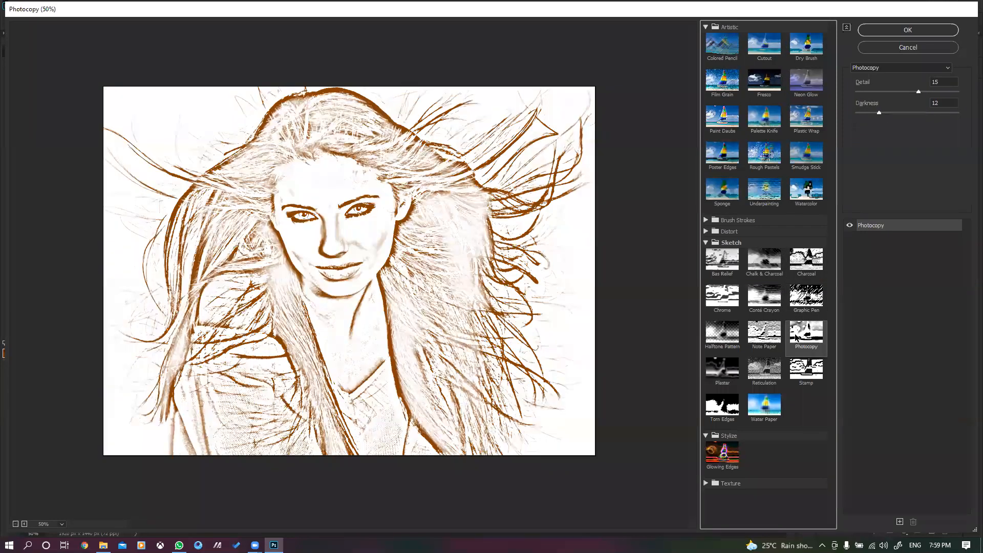
left_click(929, 116)
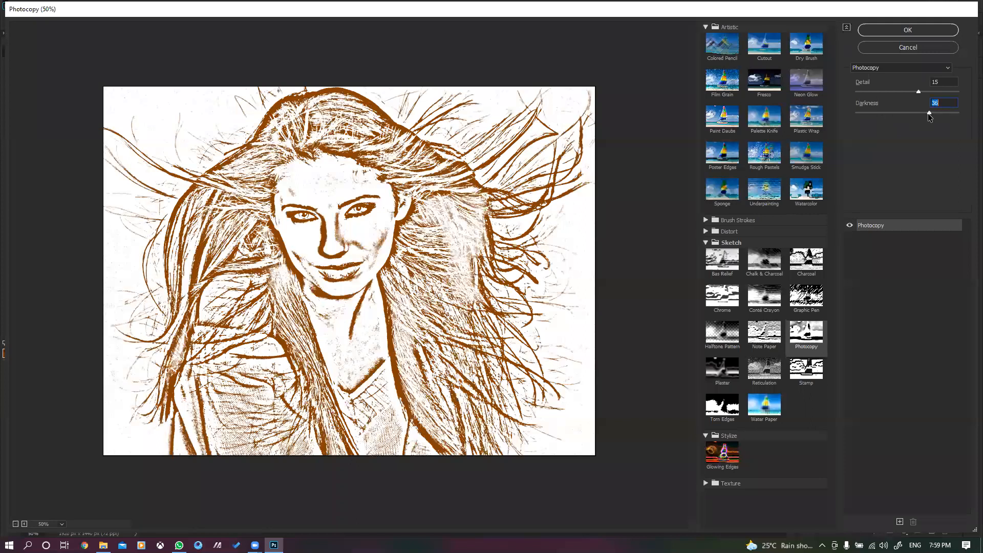
left_click(882, 92)
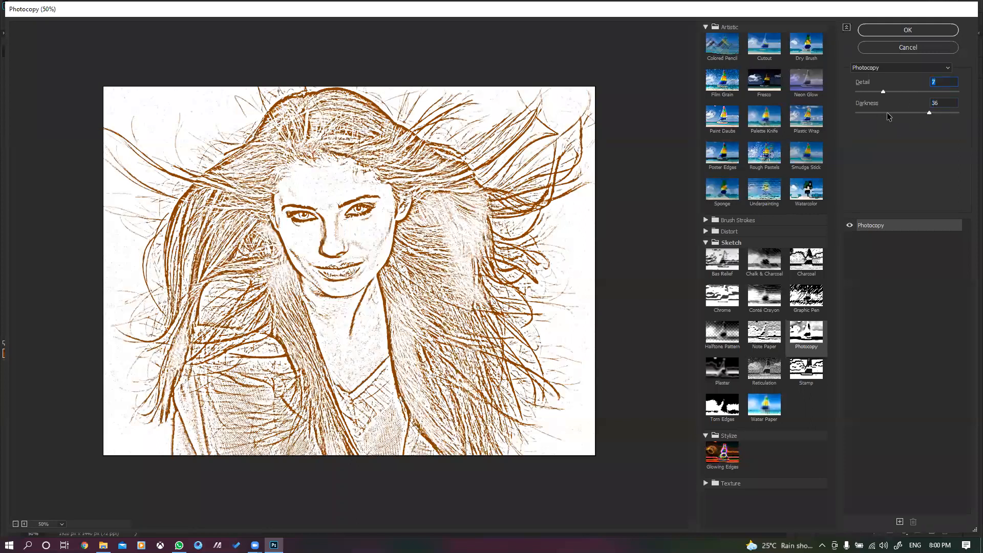
left_click(890, 31)
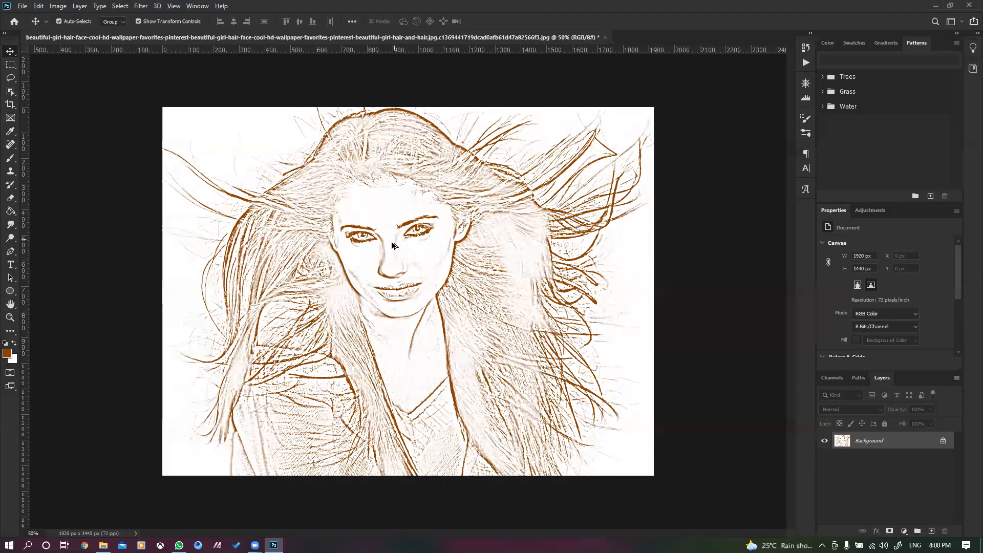
Step: Apply a Black & White adjustment with Reds -128, Yellows -138, Greens 221, Cyans -96, Blues 170 and Magentas 160
scroll(381, 308, "up", 5)
scroll(380, 301, "down", 6)
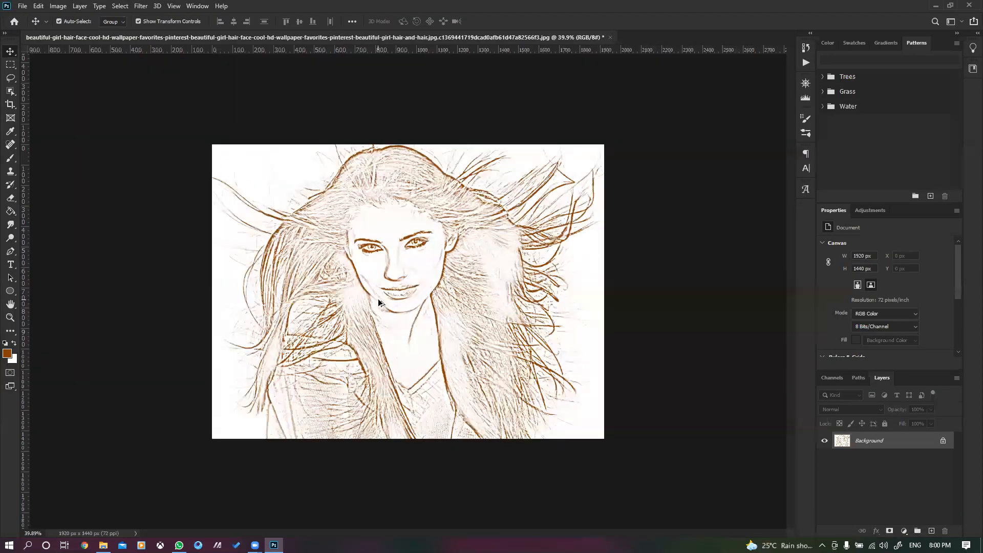
scroll(376, 306, "up", 2)
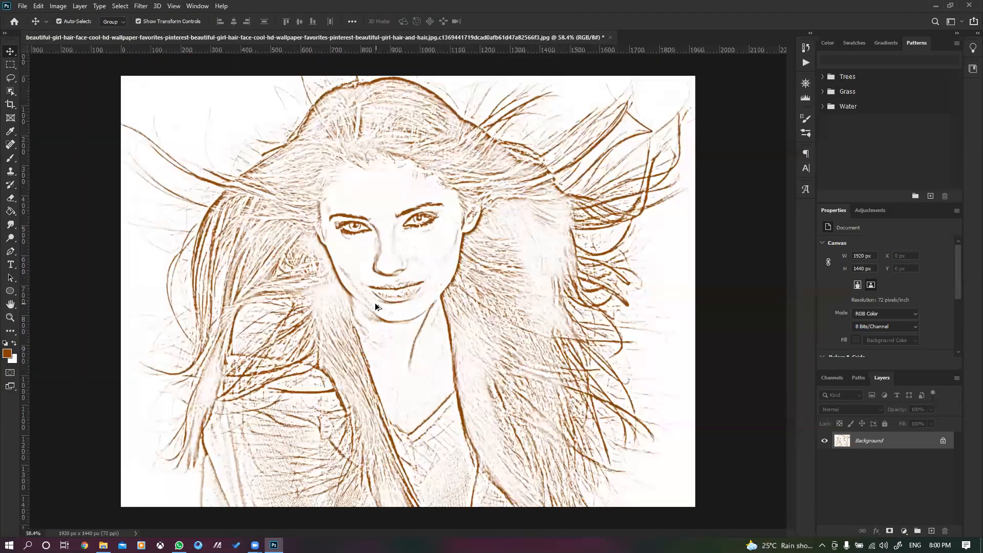
left_click(58, 7)
mouse_move(82, 30)
left_click(225, 105)
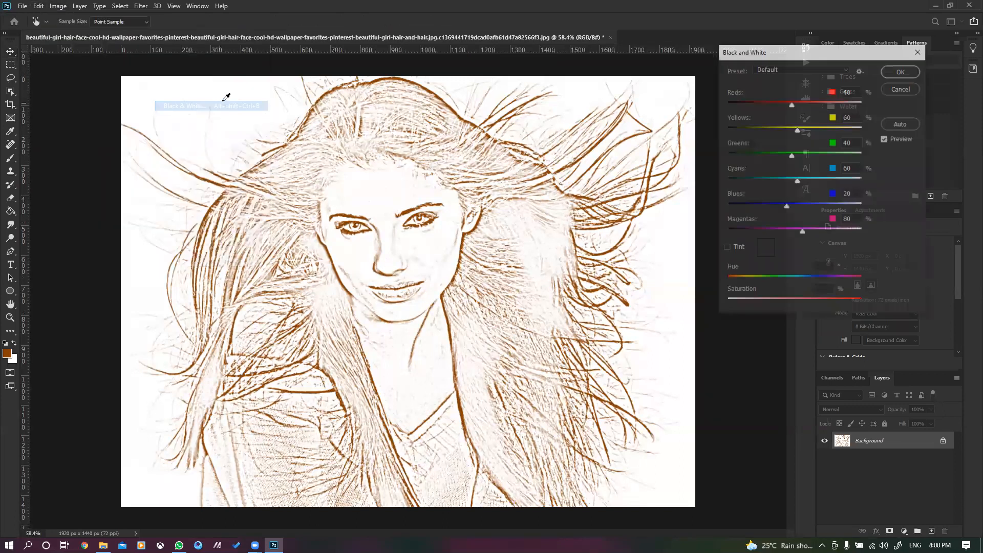
mouse_move(792, 106)
left_mouse_down()
mouse_move(804, 105)
mouse_move(754, 105)
left_mouse_up()
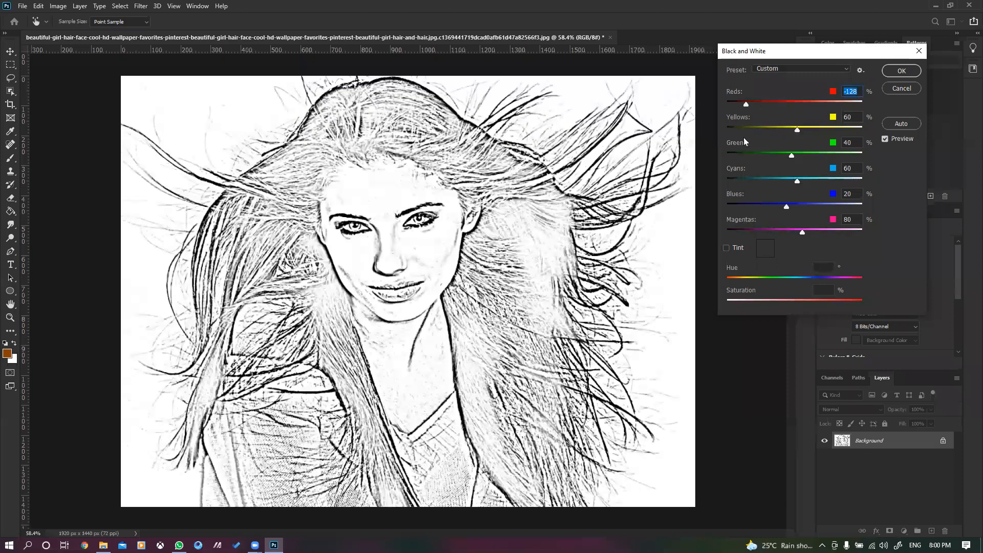
left_click_drag(797, 130, 743, 137)
left_click(841, 153)
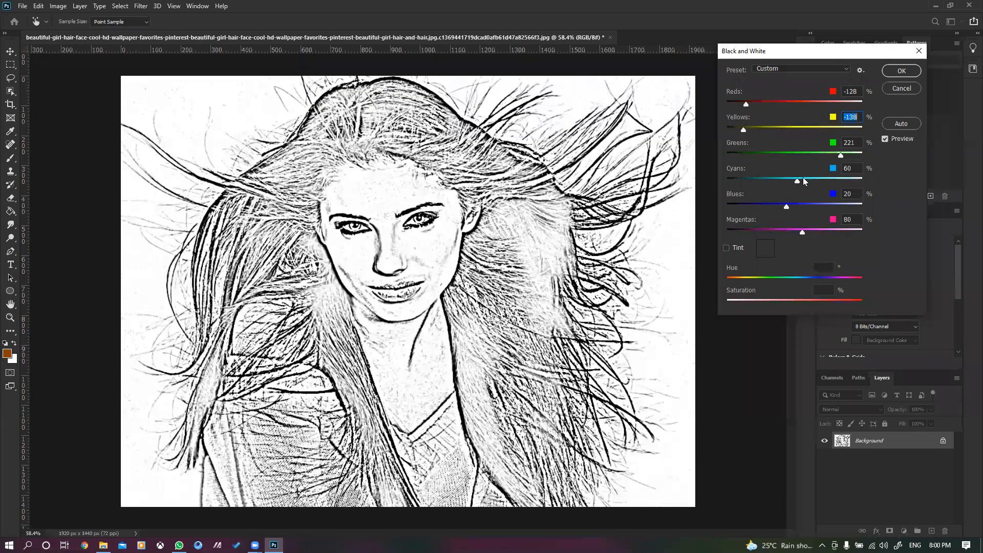
left_click_drag(846, 179, 826, 206)
key("Return")
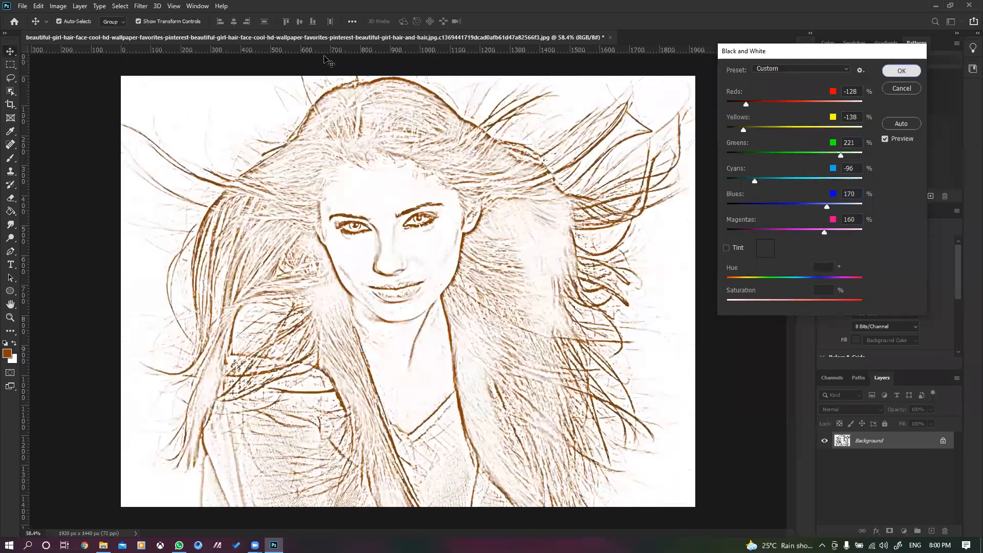
Step: Apply a Levels adjustment to the sketch with the white input level at 135 and the black output level at 12
left_click(60, 6)
mouse_move(73, 32)
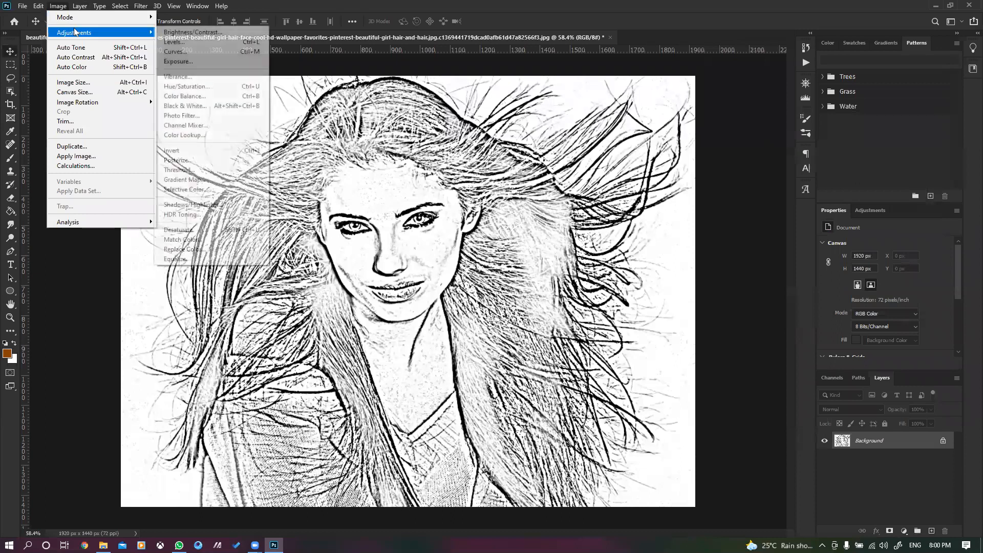
left_click(184, 42)
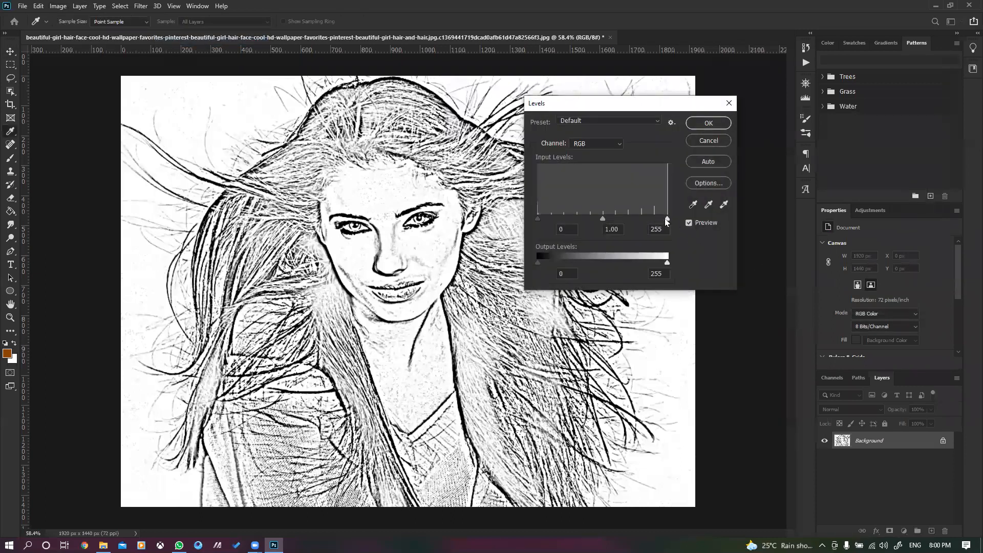
mouse_move(605, 219)
left_mouse_down()
mouse_move(558, 219)
mouse_move(604, 219)
left_mouse_up()
left_click_drag(667, 219, 606, 224)
mouse_move(666, 262)
left_mouse_down()
mouse_move(634, 265)
mouse_move(668, 262)
left_mouse_up()
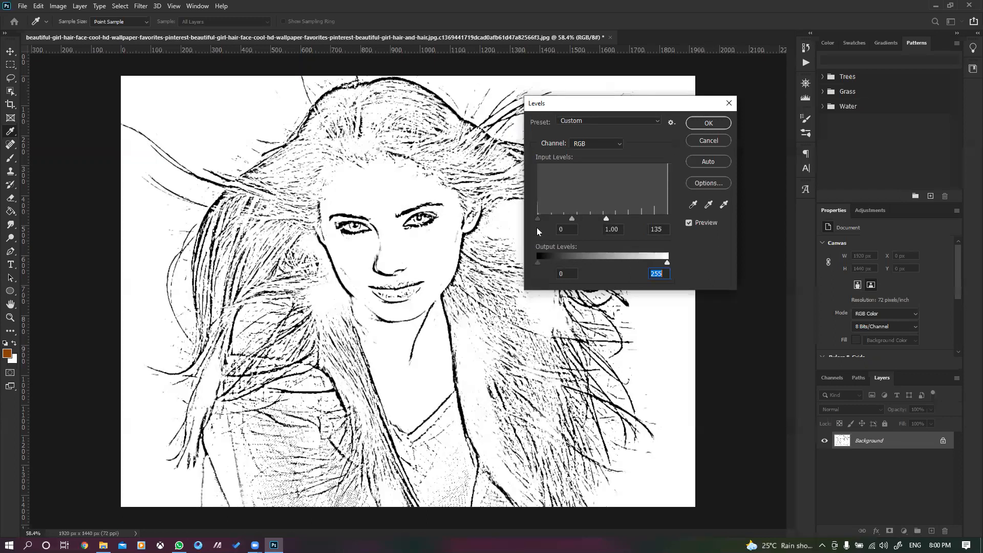
left_click_drag(537, 261, 548, 236)
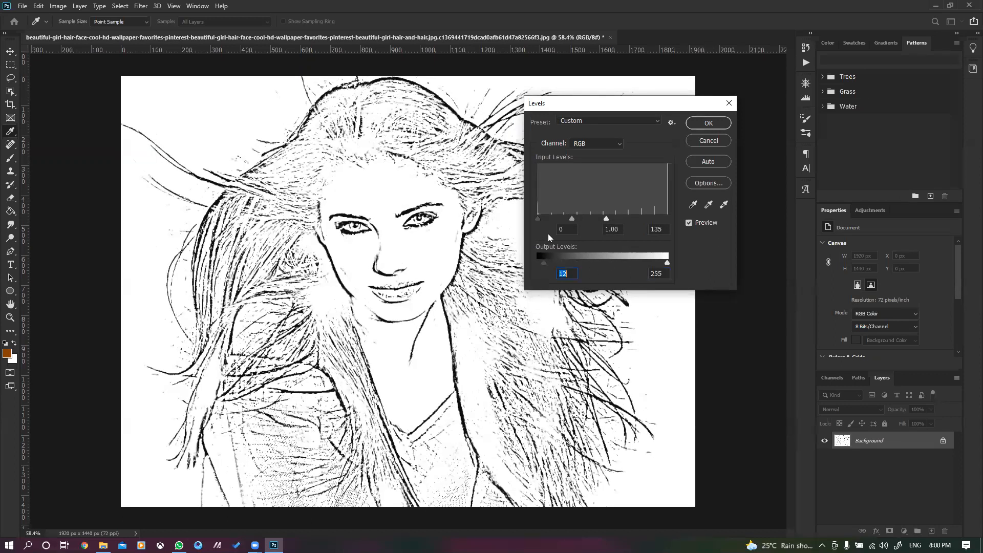
left_click(709, 122)
key("v")
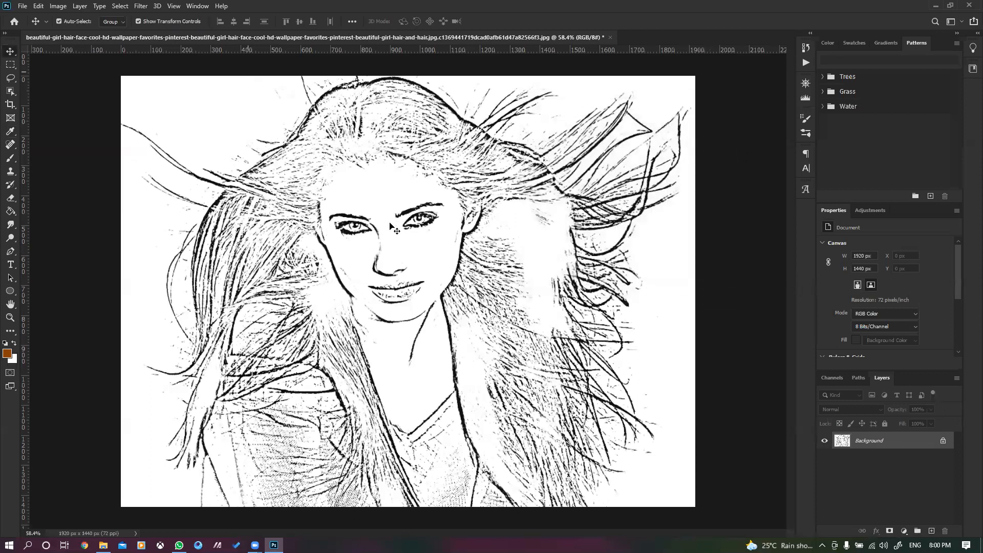
Step: Erase the stray specks on the cheeks, jaw and around the eyes of the sketched face
scroll(460, 254, "up", 3)
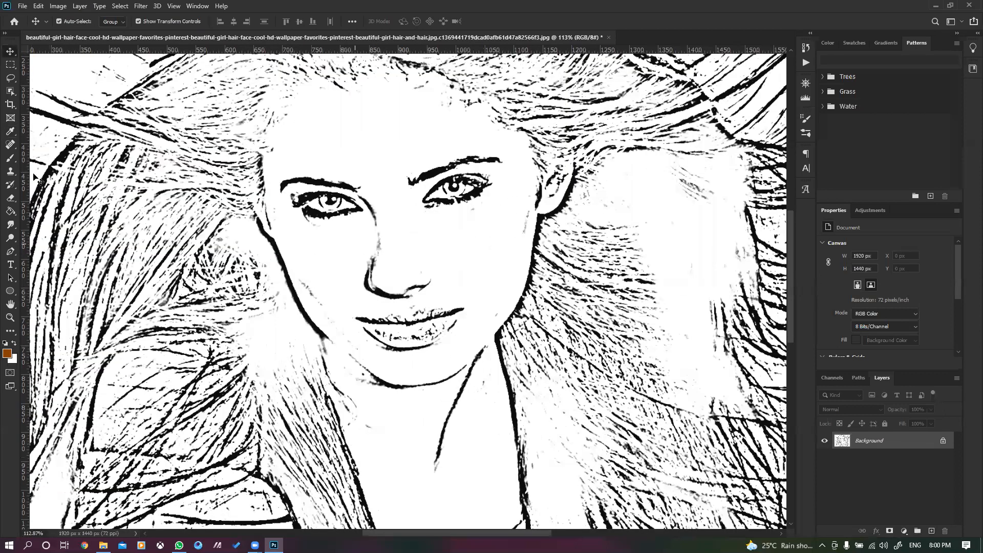
scroll(250, 269, "up", 3)
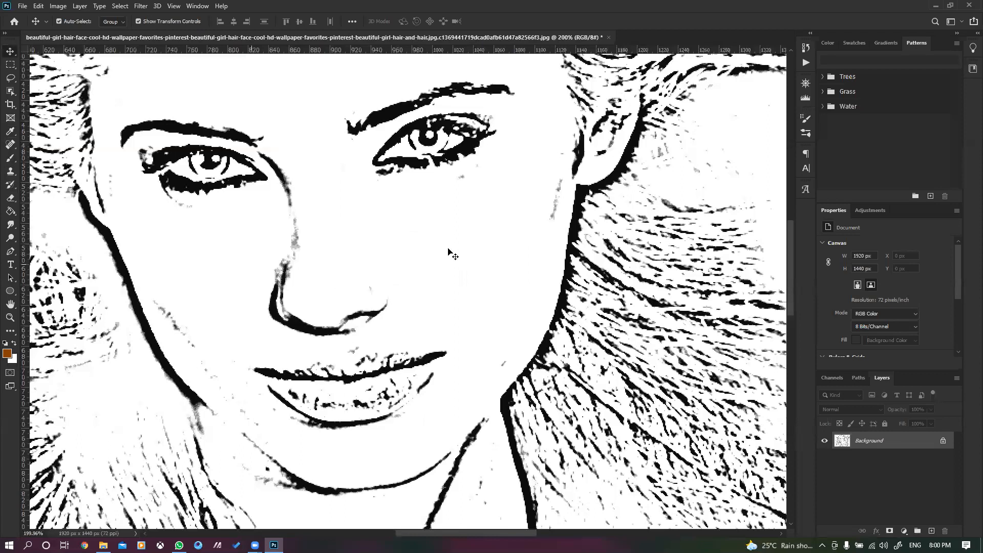
key("e")
left_click_drag(496, 236, 366, 231)
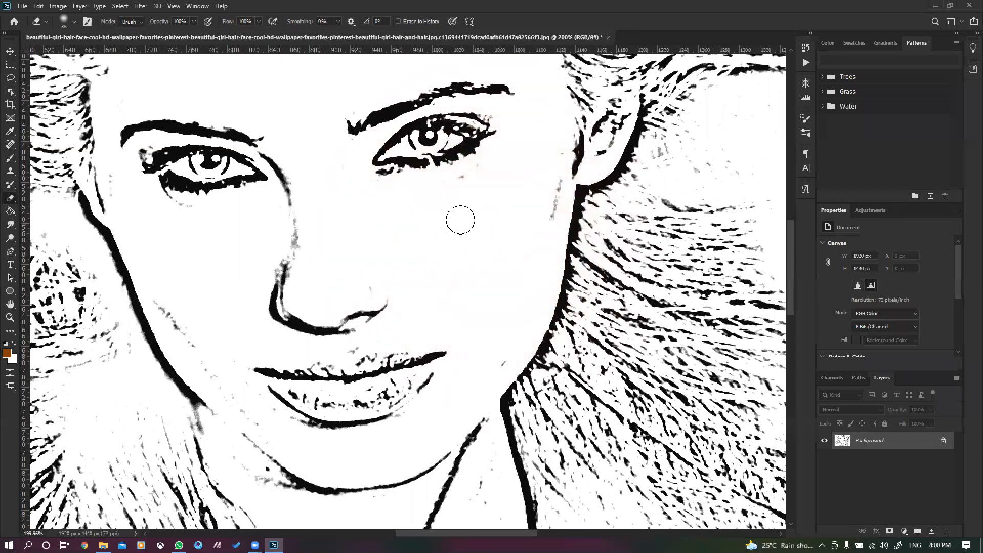
mouse_move(565, 169)
left_mouse_down()
mouse_move(548, 232)
mouse_move(544, 163)
left_mouse_up()
left_click(500, 364)
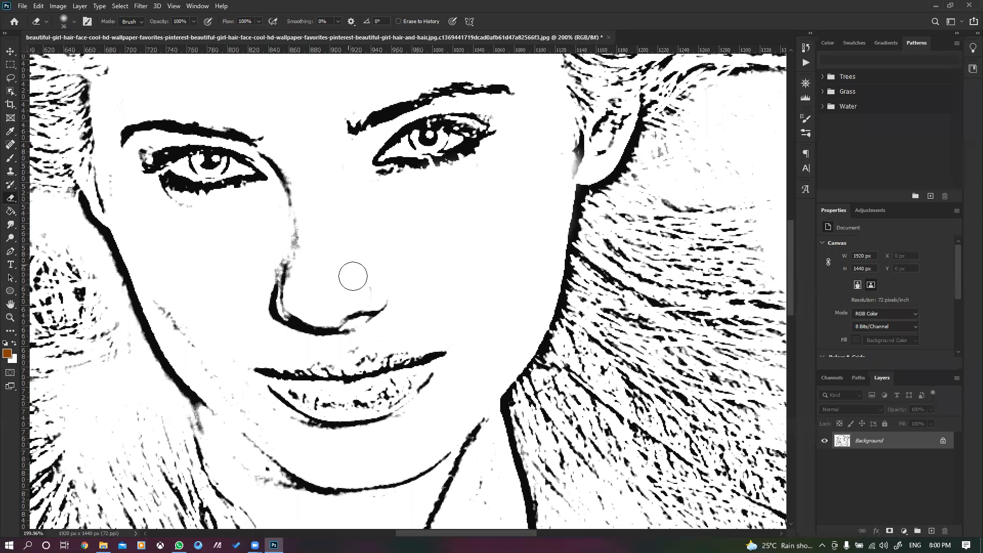
mouse_move(171, 294)
left_mouse_down()
mouse_move(182, 326)
mouse_move(160, 306)
mouse_move(277, 429)
mouse_move(234, 389)
mouse_move(233, 369)
mouse_move(297, 449)
mouse_move(453, 460)
mouse_move(476, 445)
left_mouse_up()
key("ctrl+z")
left_click_drag(166, 188, 182, 217)
Step: Copy a rectangular area around the woman's face and neck to a new layer
scroll(183, 216, "down", 5)
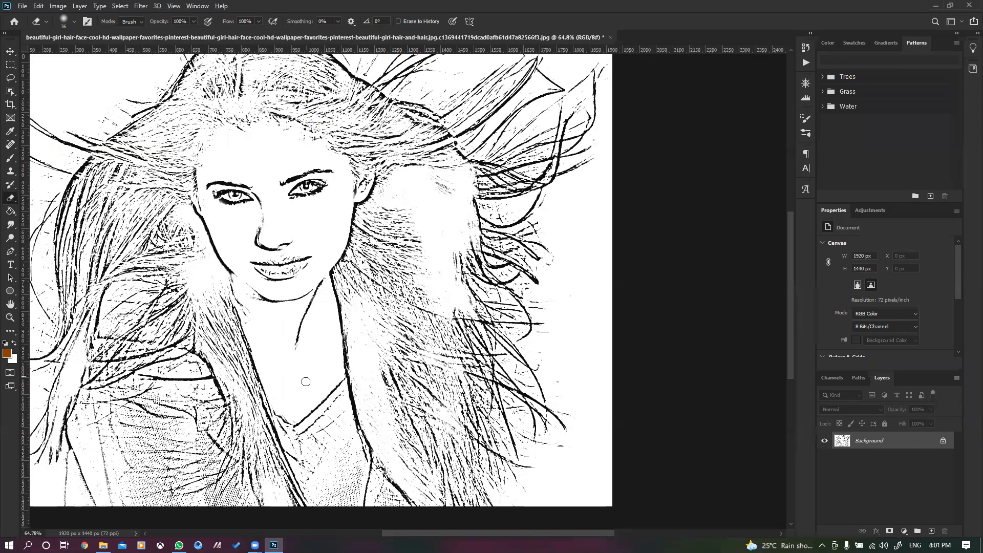
scroll(306, 381, "down", 1)
scroll(398, 279, "up", 2)
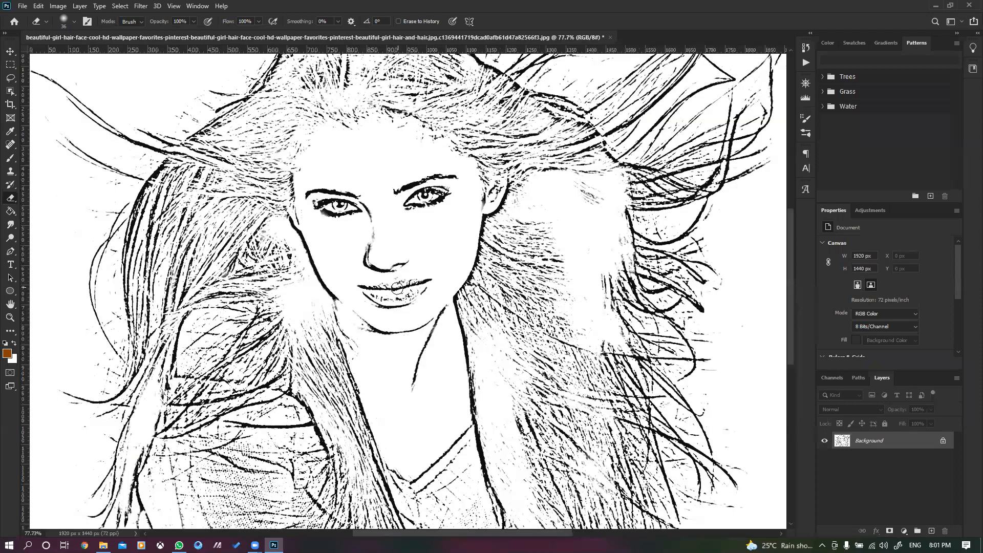
scroll(32, 55, "down", 2)
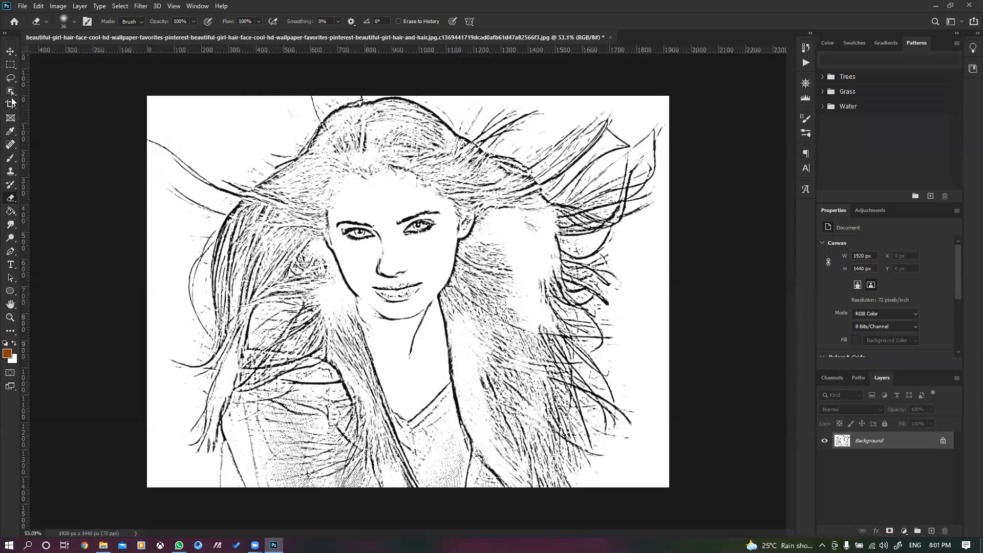
left_click(10, 65)
left_click_drag(426, 371, 501, 388)
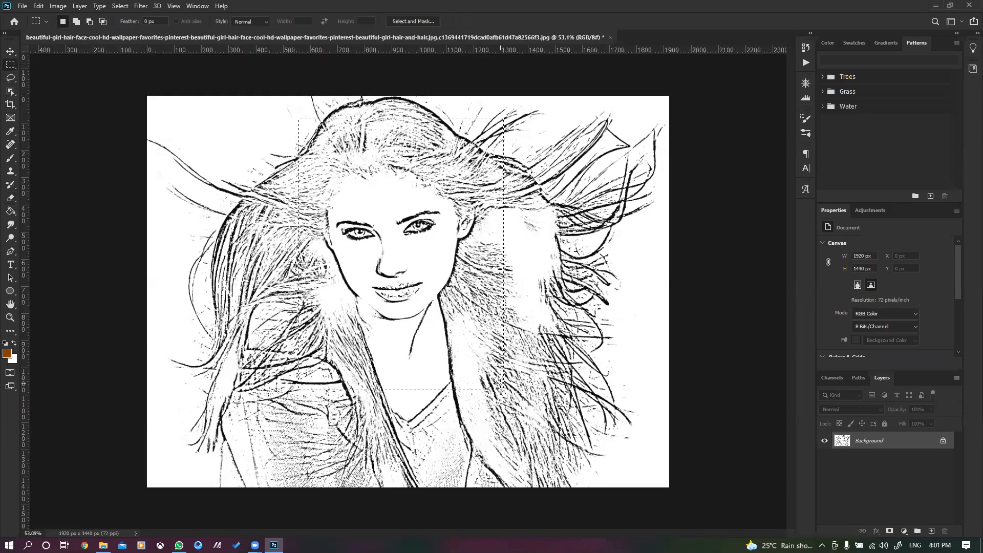
key("ctrl+j")
key("v")
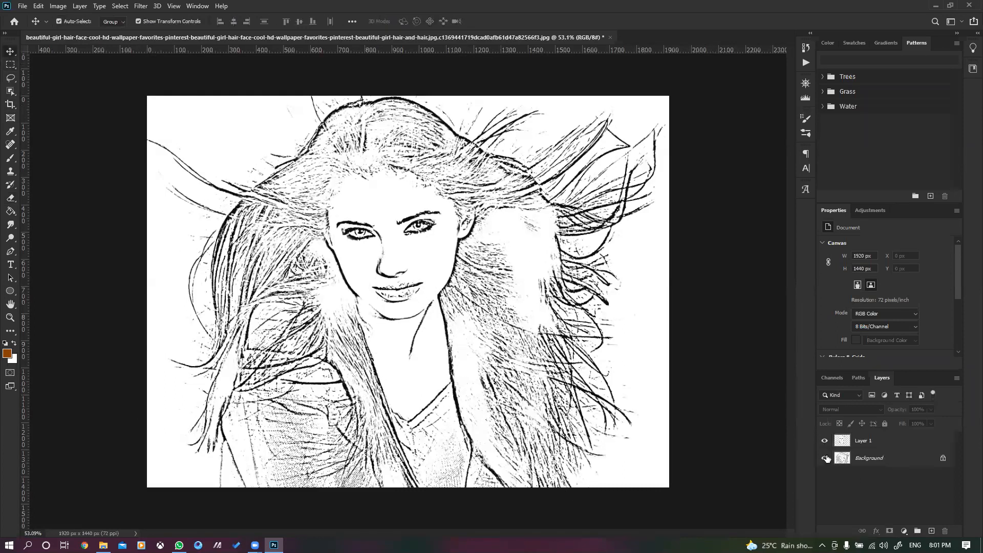
Step: Hide the Background layer and move the copied face area to about X 535 px, Y 166 px
left_click(825, 458)
left_click_drag(428, 267, 422, 291)
scroll(421, 291, "up", 2)
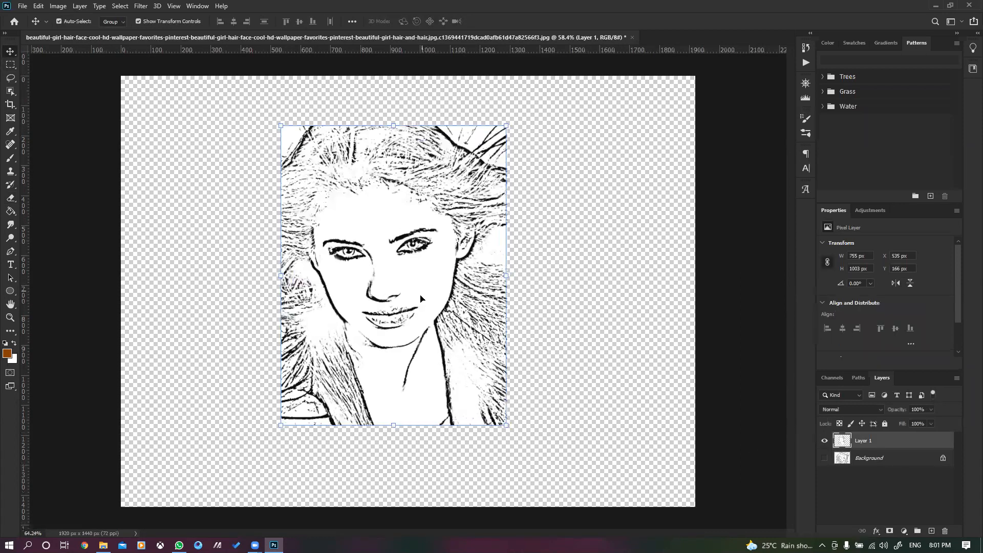
scroll(421, 297, "up", 3)
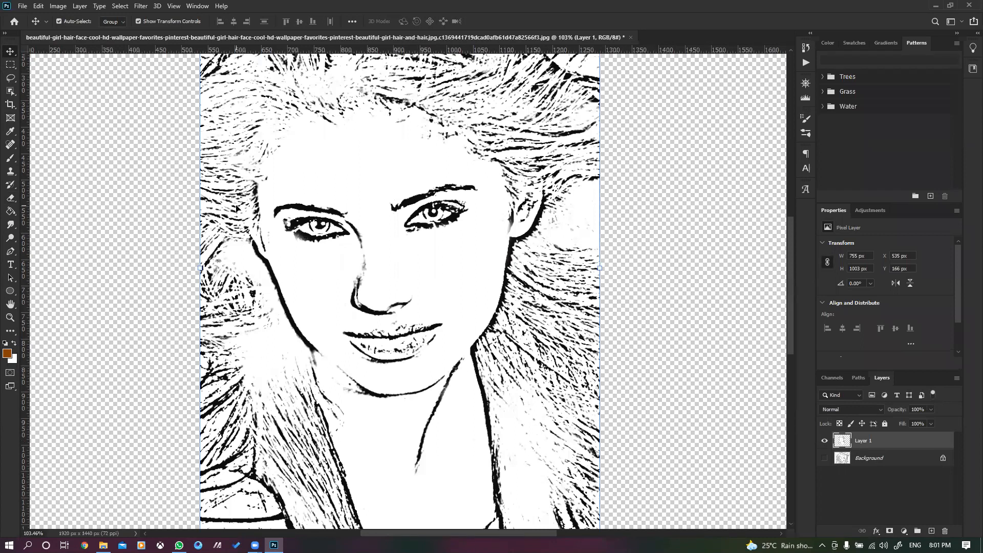
scroll(236, 207, "down", 2)
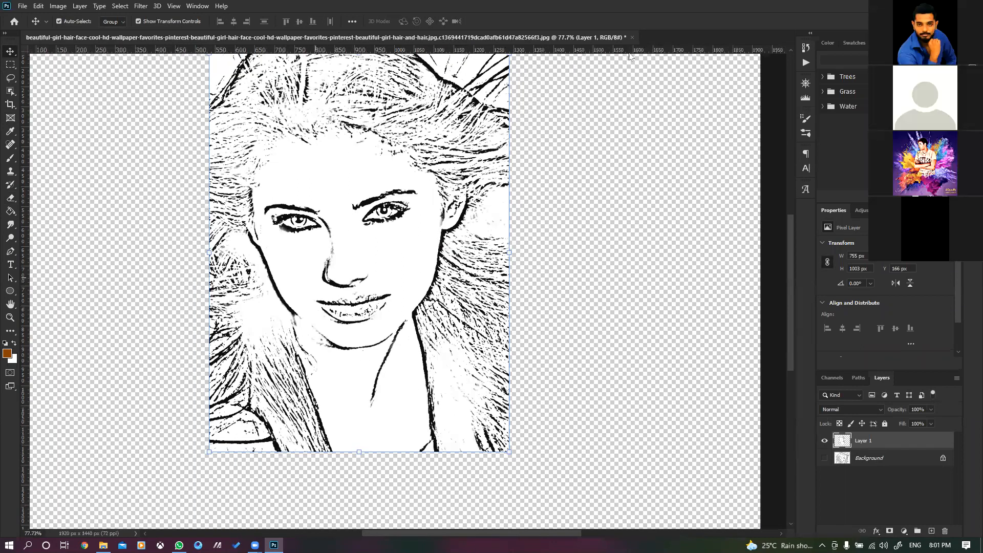
Step: Close the portrait document without saving the changes
left_click(632, 38)
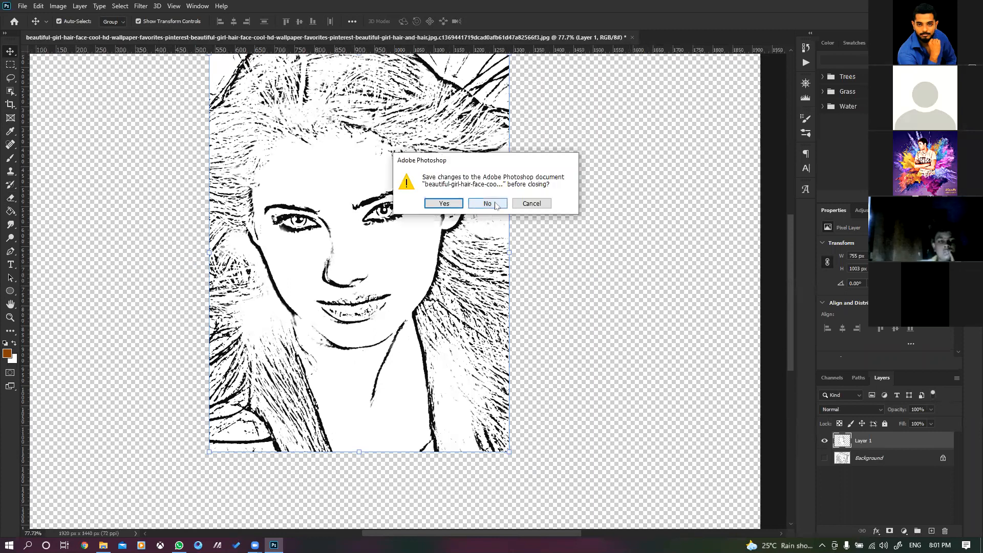
left_click(491, 204)
left_click(290, 177)
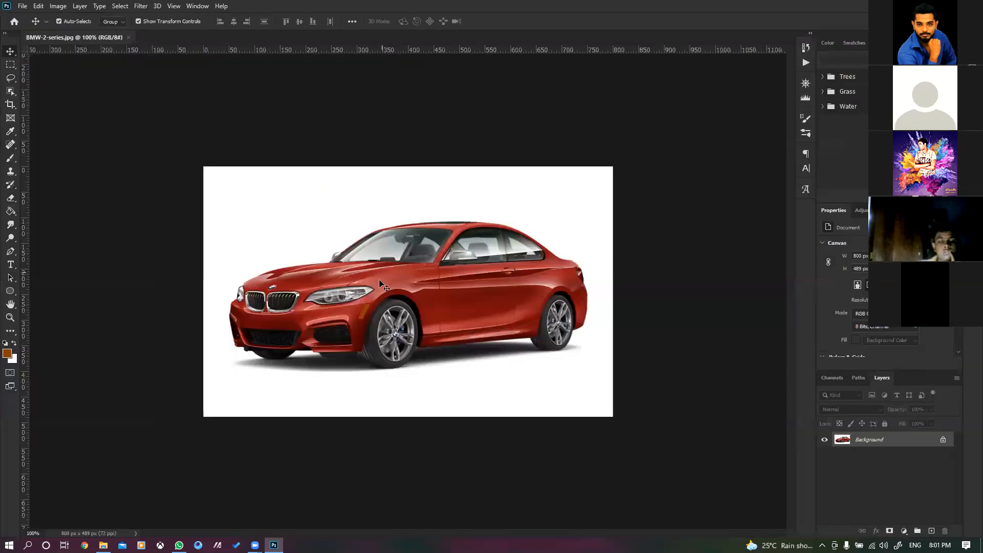
Step: Add a new layer above the BMW car photo and set the brush's foreground color to white (ffffff)
scroll(330, 306, "up", 6)
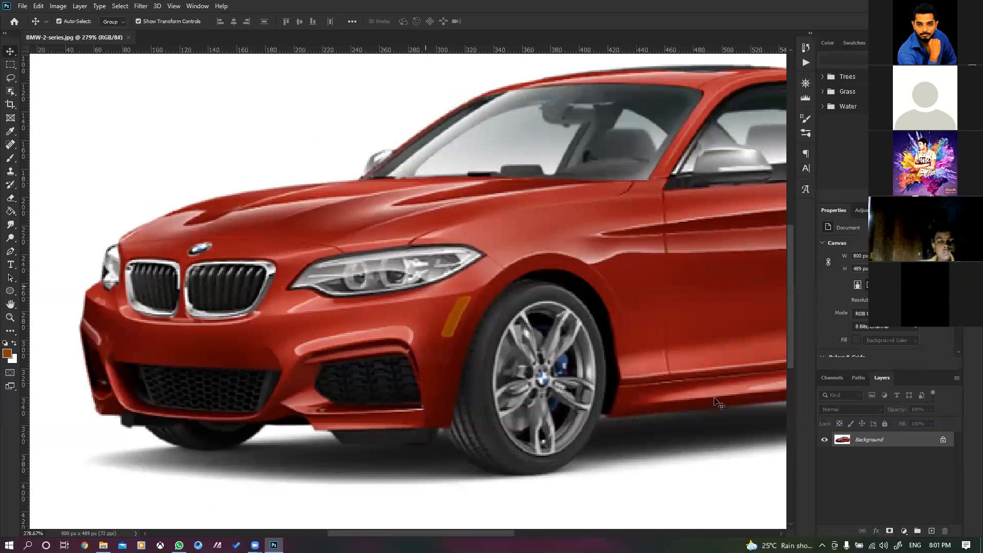
left_click(931, 531)
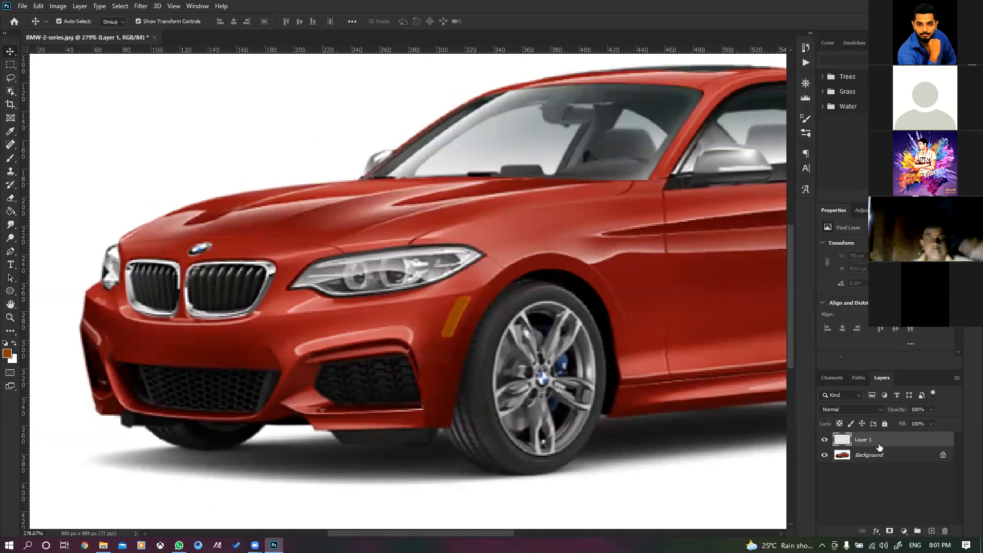
key("b")
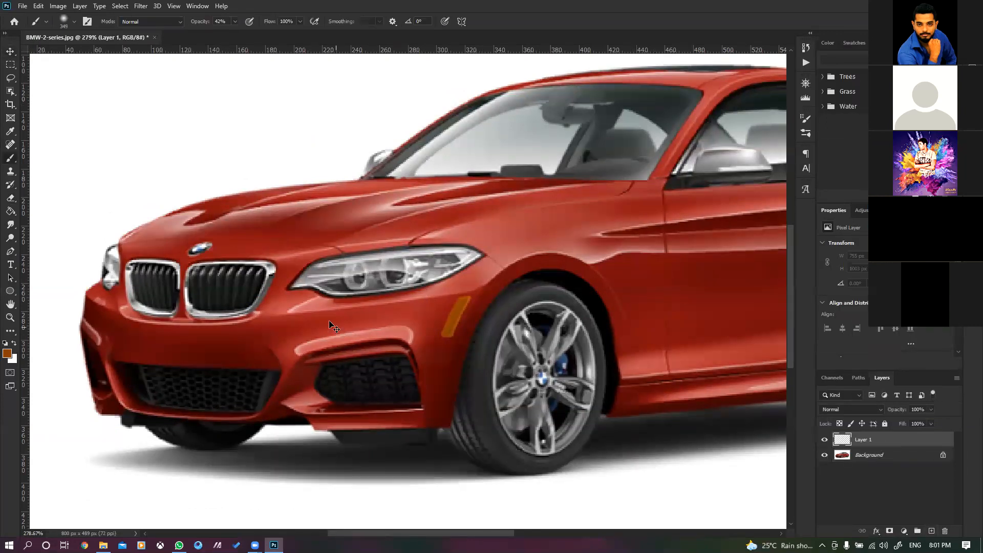
left_click_drag(432, 276, 237, 282)
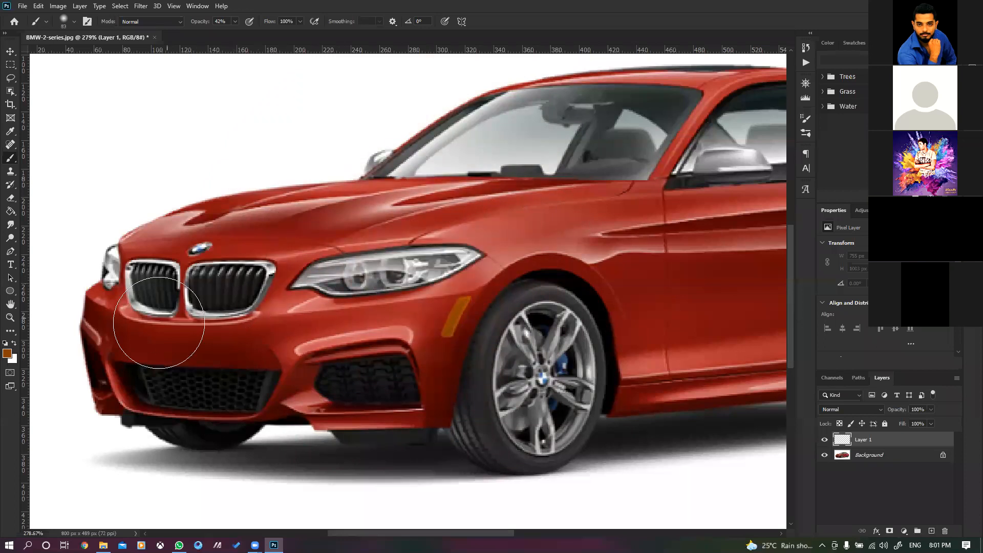
left_click(7, 354)
left_click(596, 248)
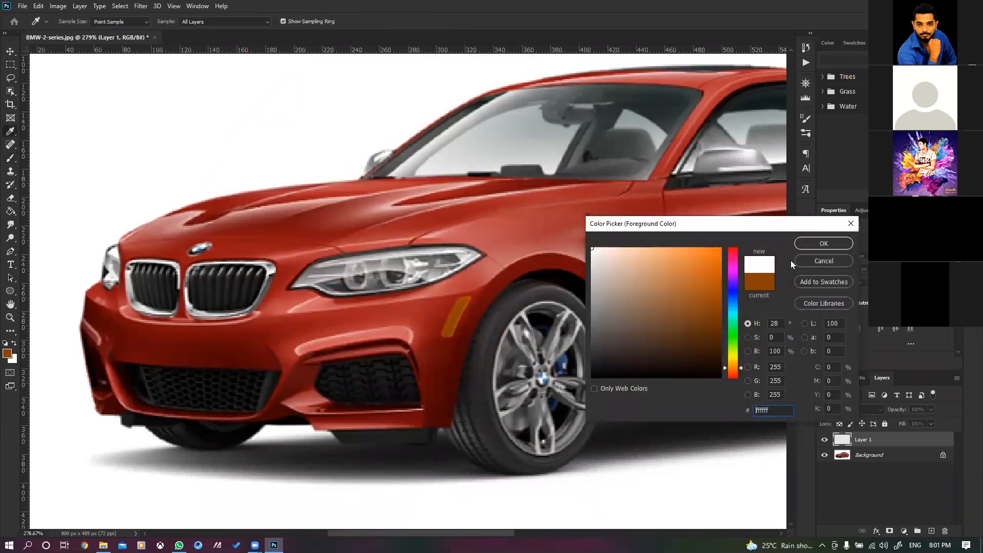
left_click(824, 243)
Step: Paint a soft white light about 81 x 59 px over the two lamps of the car's front headlight with a smaller brush
left_click_drag(426, 280, 404, 278)
left_click(360, 273)
left_click(354, 275)
left_click(354, 276)
left_click(353, 276)
left_click(353, 276)
left_click(390, 271)
left_click(390, 272)
left_click(390, 272)
left_click(390, 272)
left_click(390, 272)
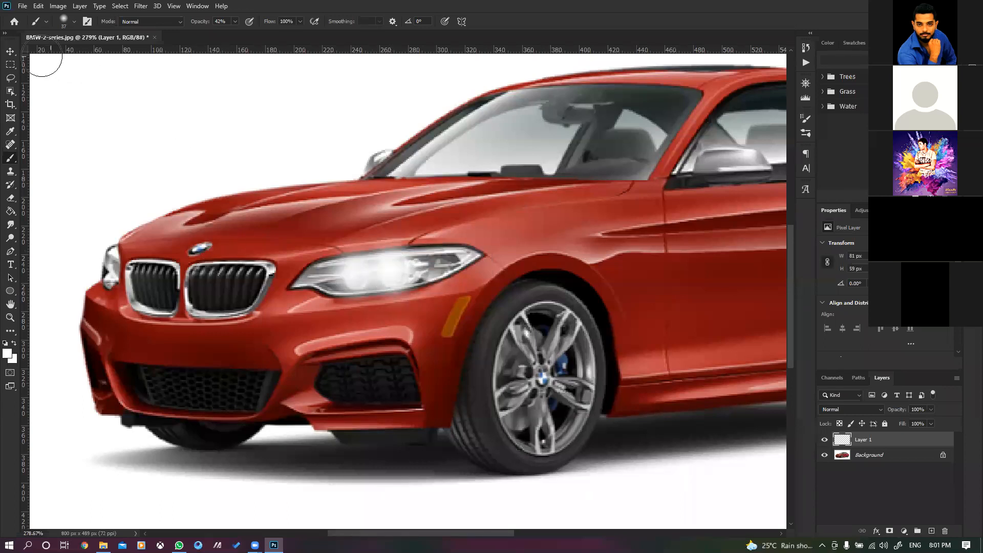
Step: Set the blend mode of the headlight layer to Lighten
left_click(10, 51)
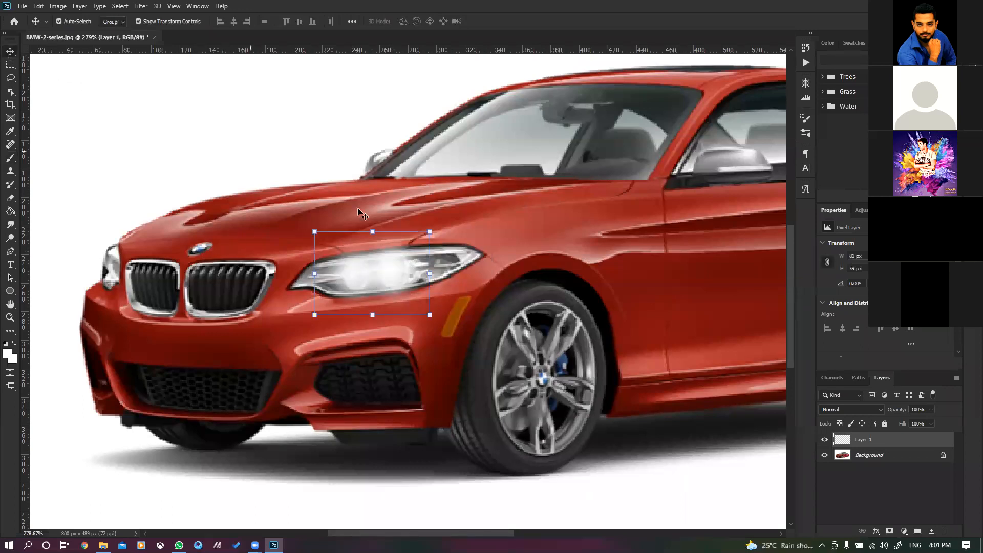
left_click(881, 410)
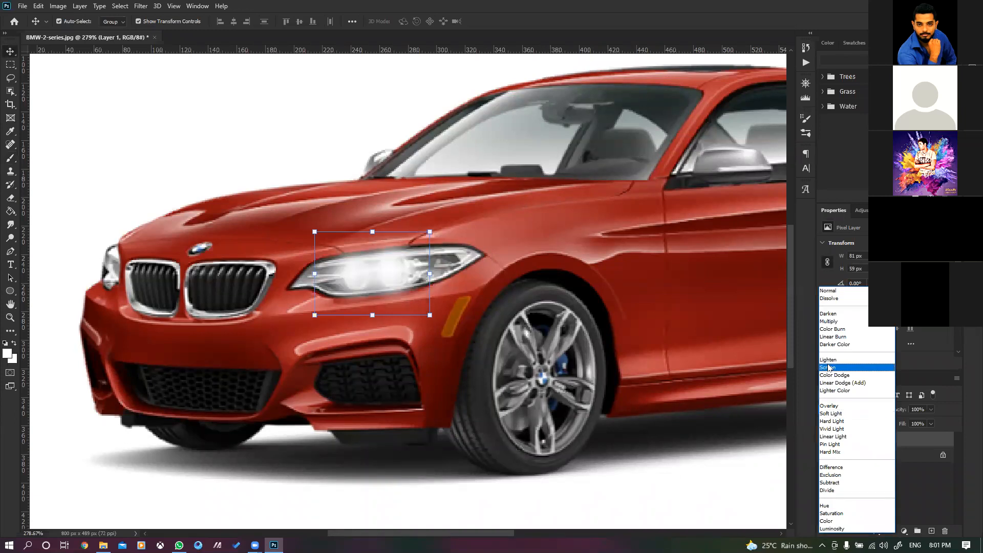
left_click(895, 448)
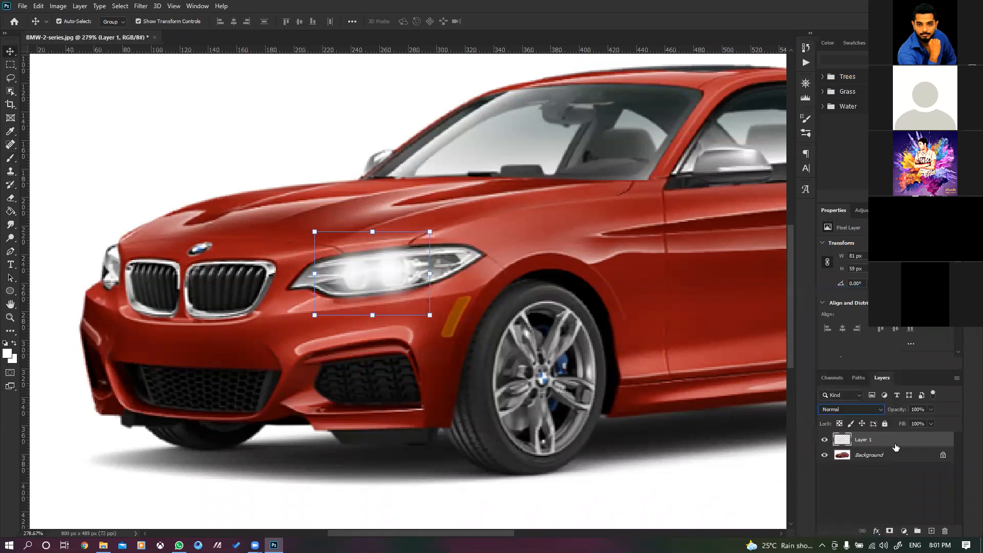
left_click(854, 409)
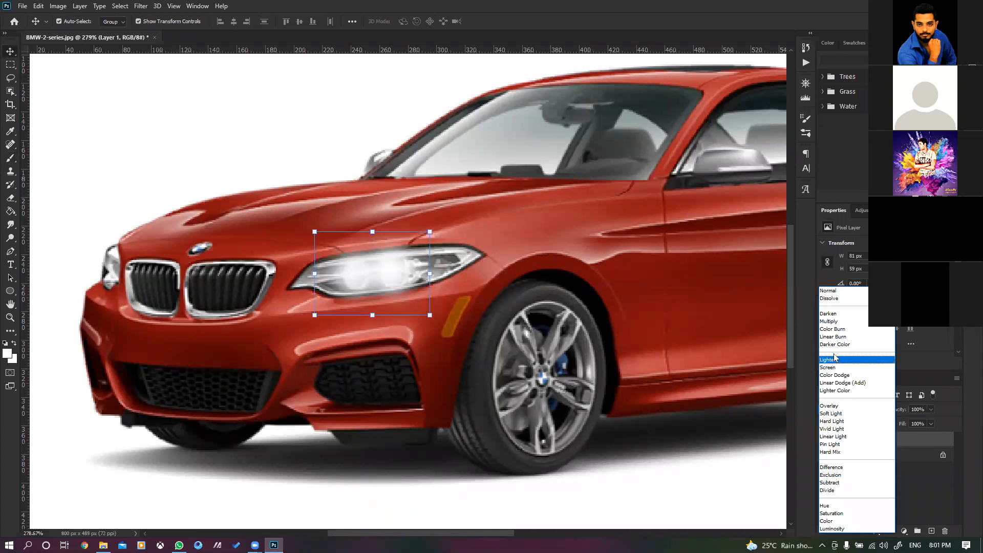
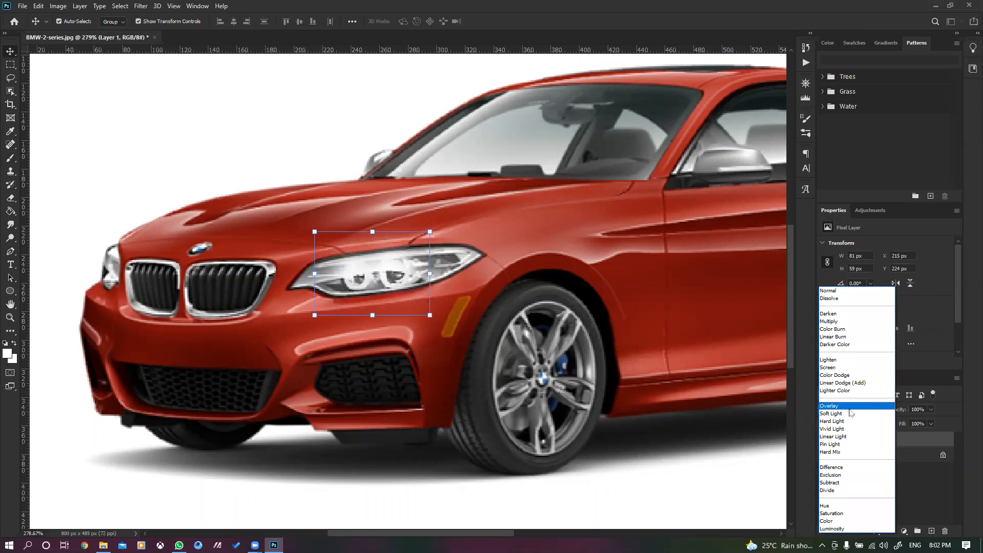
left_click(840, 360)
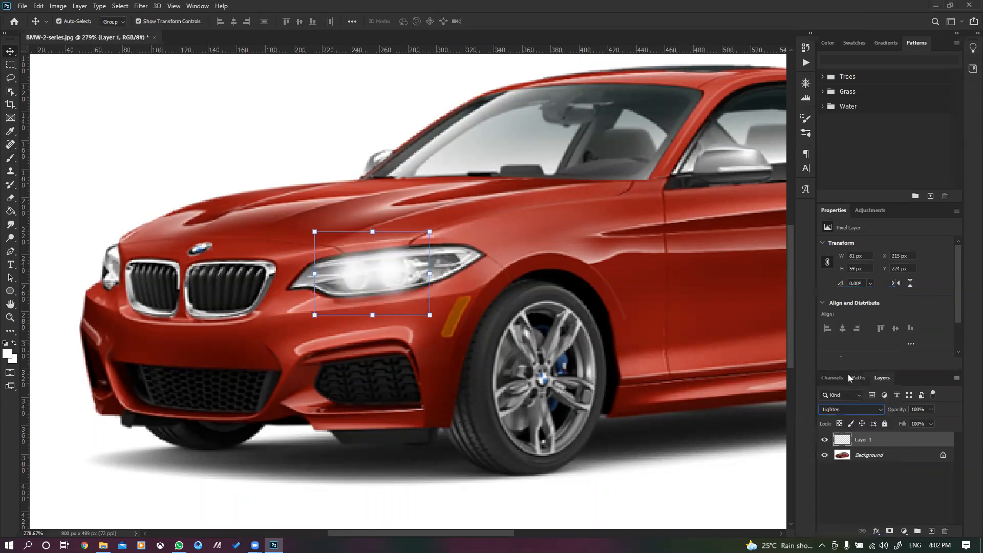
mouse_move(375, 253)
left_mouse_down()
mouse_move(358, 226)
mouse_move(385, 266)
left_mouse_up()
Step: Add an Outer Glow to the headlight layer with blend mode Lighten, opacity 81% and size 111 px
right_click(863, 439)
left_click(877, 20)
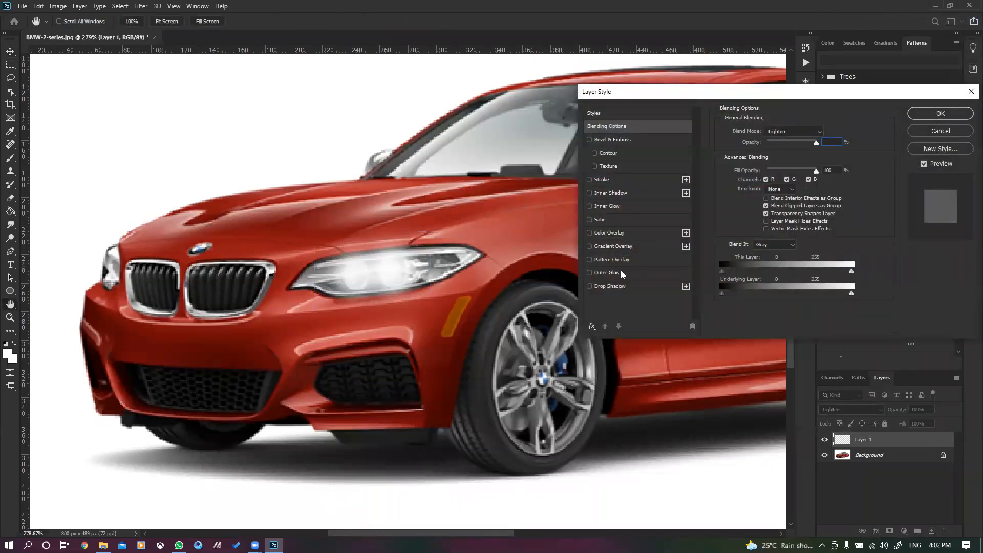
left_click(607, 273)
mouse_move(777, 143)
left_mouse_down()
mouse_move(811, 149)
mouse_move(752, 151)
mouse_move(764, 151)
left_mouse_up()
left_click_drag(758, 222, 782, 221)
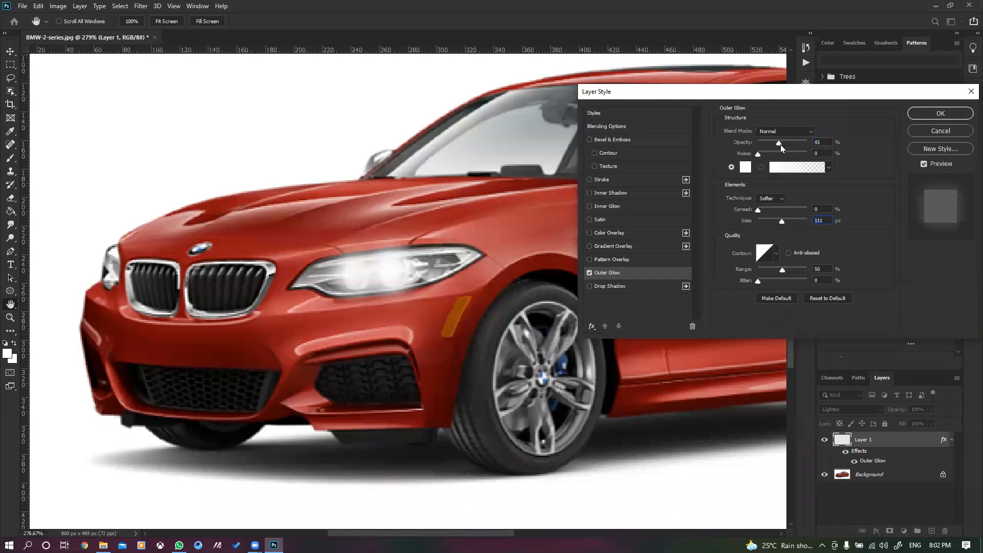
left_click(775, 132)
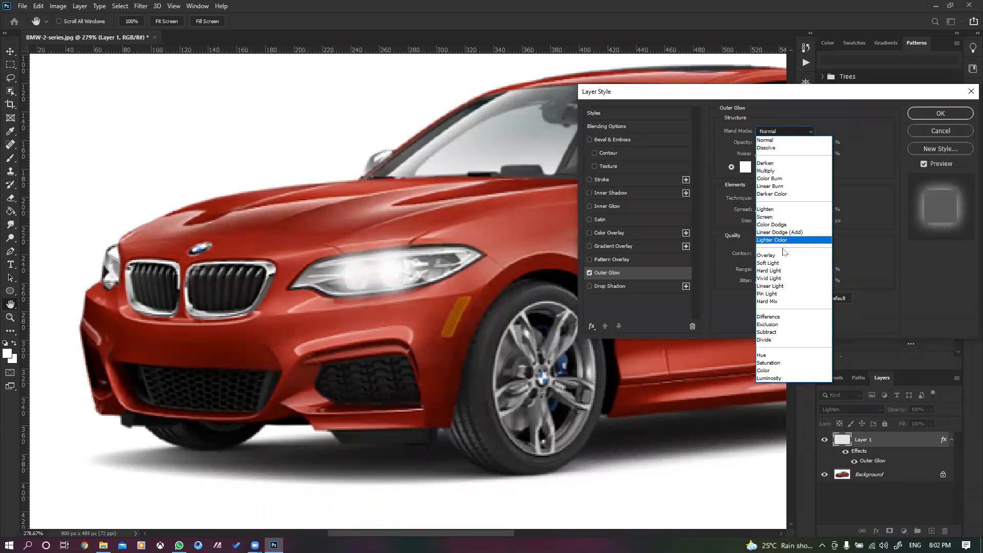
left_click(766, 210)
left_click_drag(783, 141, 799, 145)
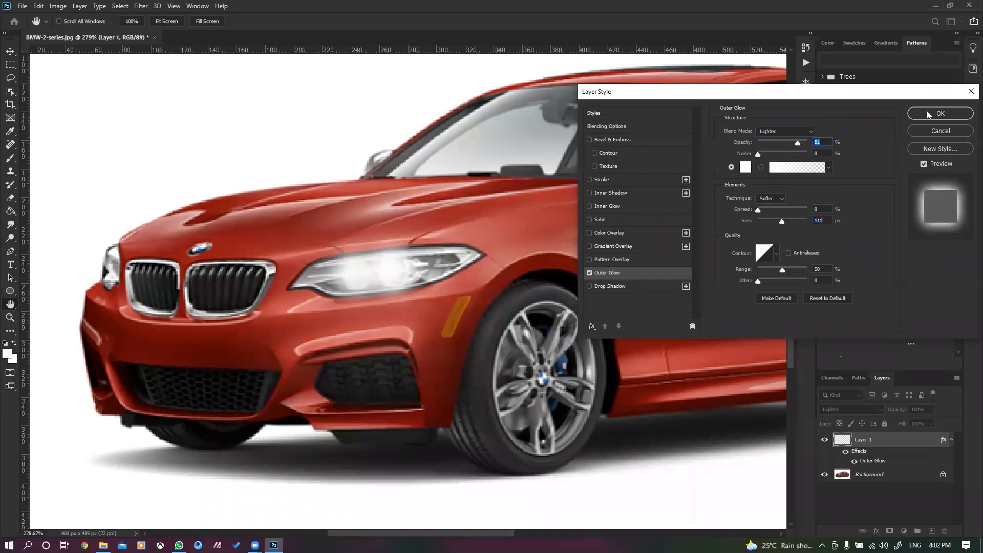
Step: Add a pale yellow Inner Glow to the headlight layer with blend mode Screen, opacity 69% and size 109 px
left_click(611, 211)
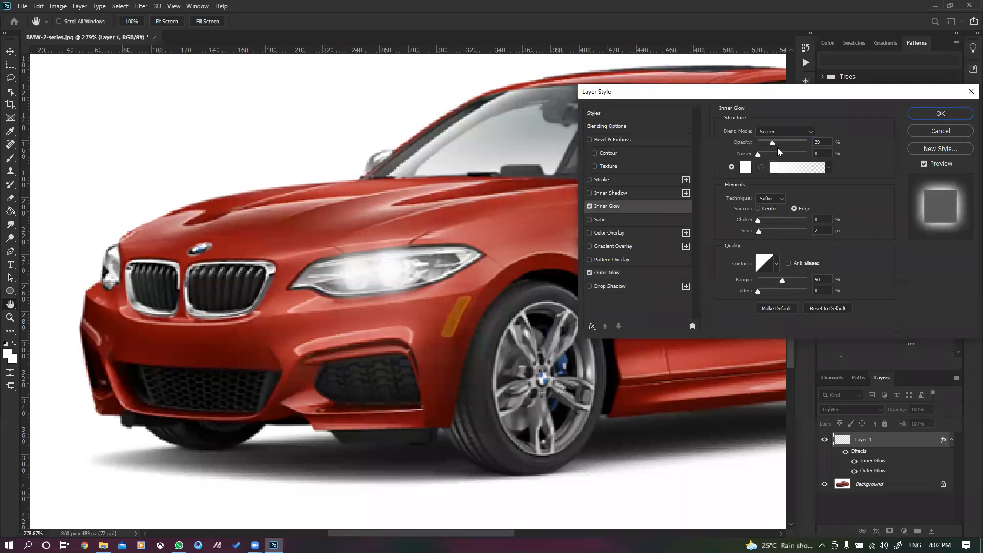
left_click_drag(773, 143, 791, 143)
left_click_drag(778, 234, 784, 234)
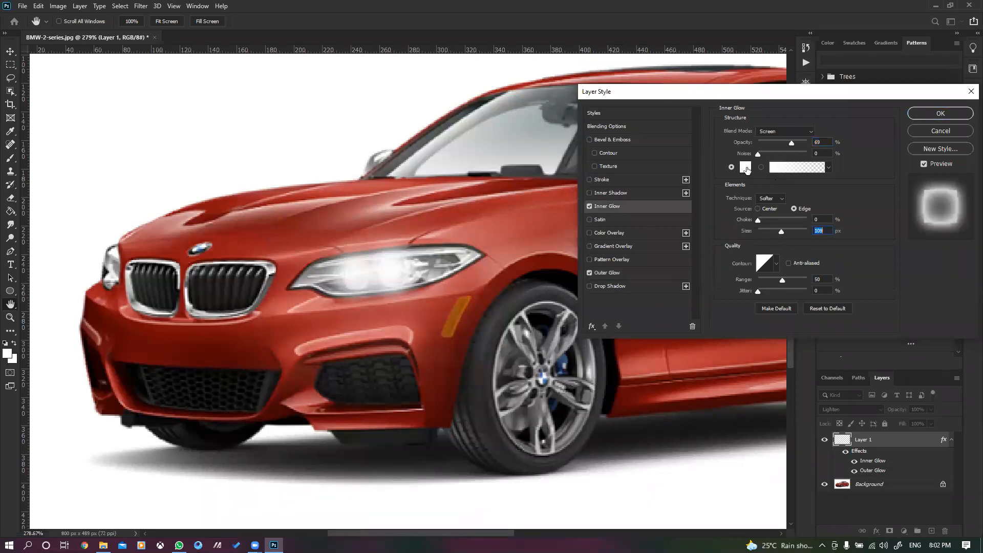
left_click(747, 168)
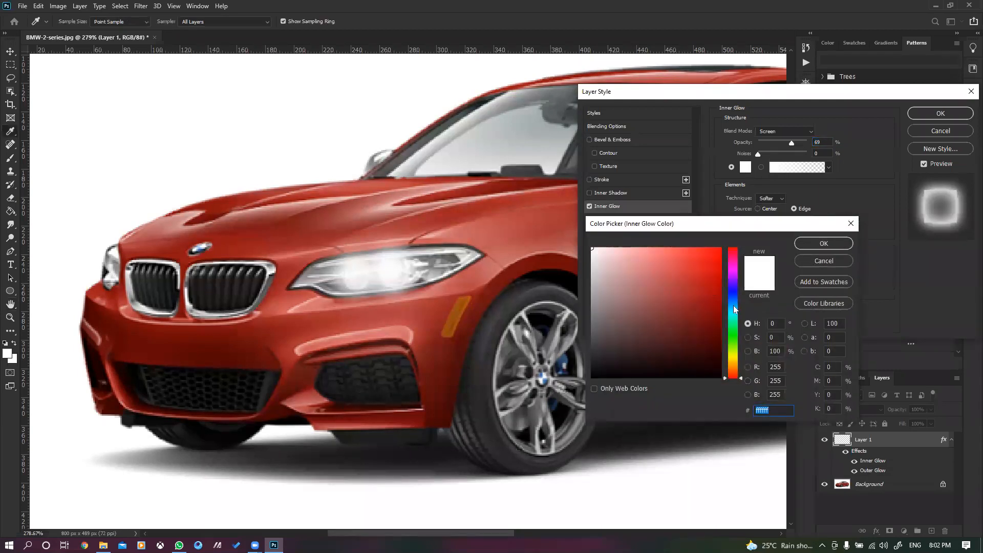
left_click(734, 356)
mouse_move(602, 265)
left_mouse_down()
mouse_move(613, 254)
mouse_move(658, 257)
left_mouse_up()
left_click(801, 245)
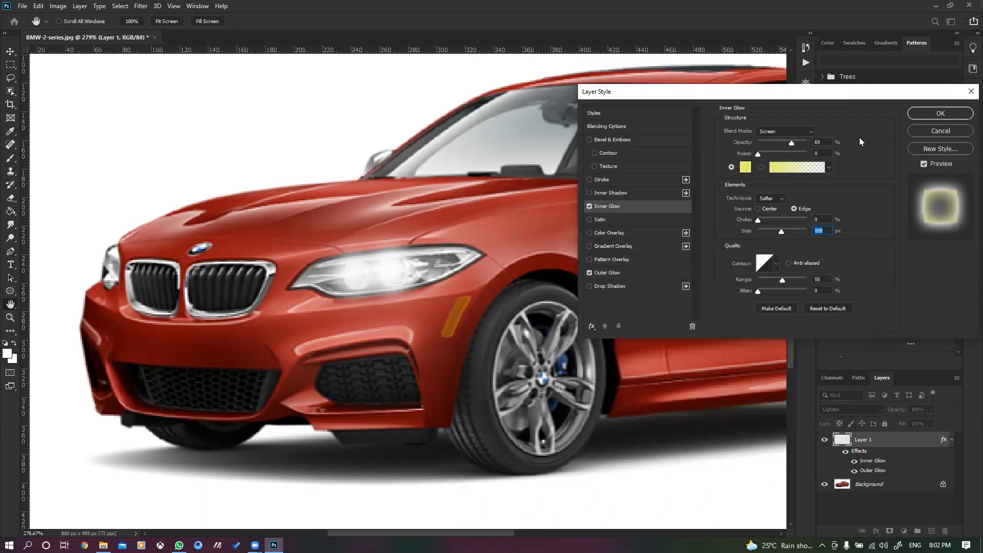
Step: Change the headlight layer's Outer Glow colour to yellow #d7d933 and apply the layer style
left_click(621, 275)
left_click(745, 167)
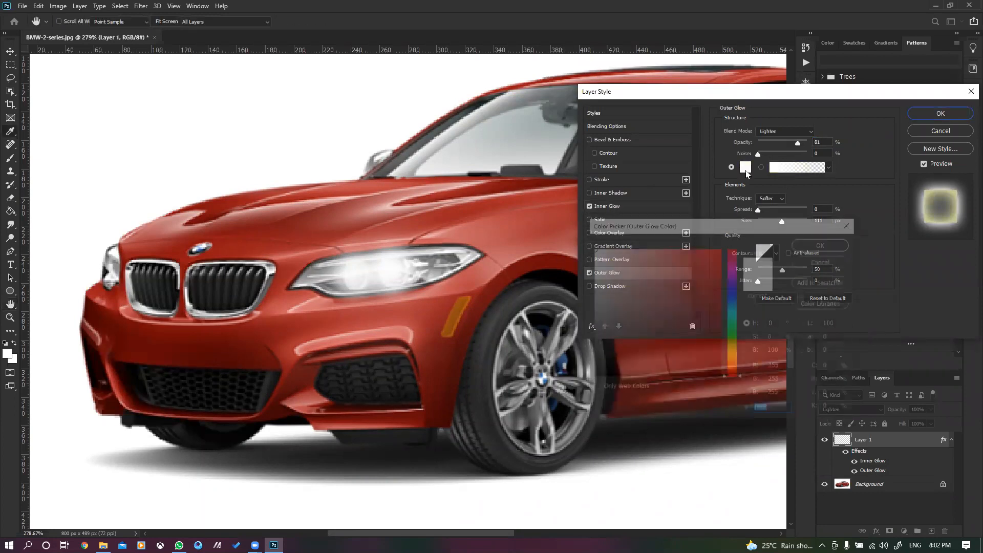
left_click(734, 356)
left_click(702, 278)
left_click(679, 281)
left_click(691, 267)
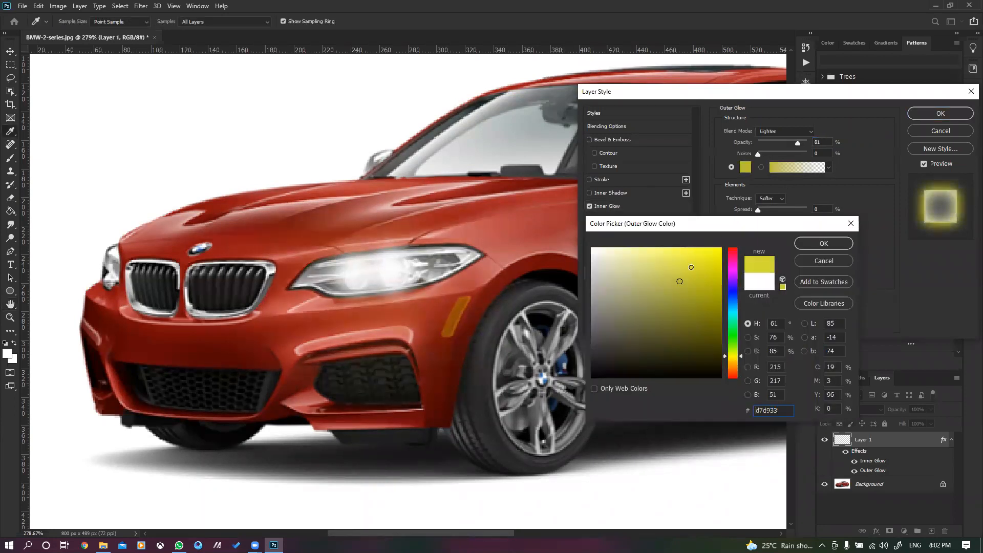
left_click(824, 243)
left_click(930, 116)
key("v")
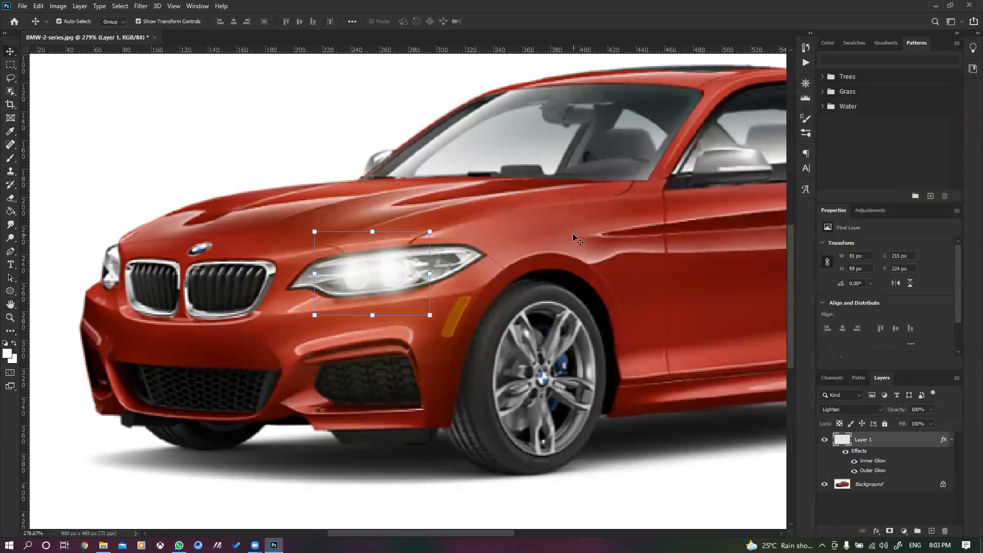
Step: Compare the whole car with and without the headlight glow by toggling the glow layer's visibility
scroll(500, 267, "down", 3)
left_click(513, 332)
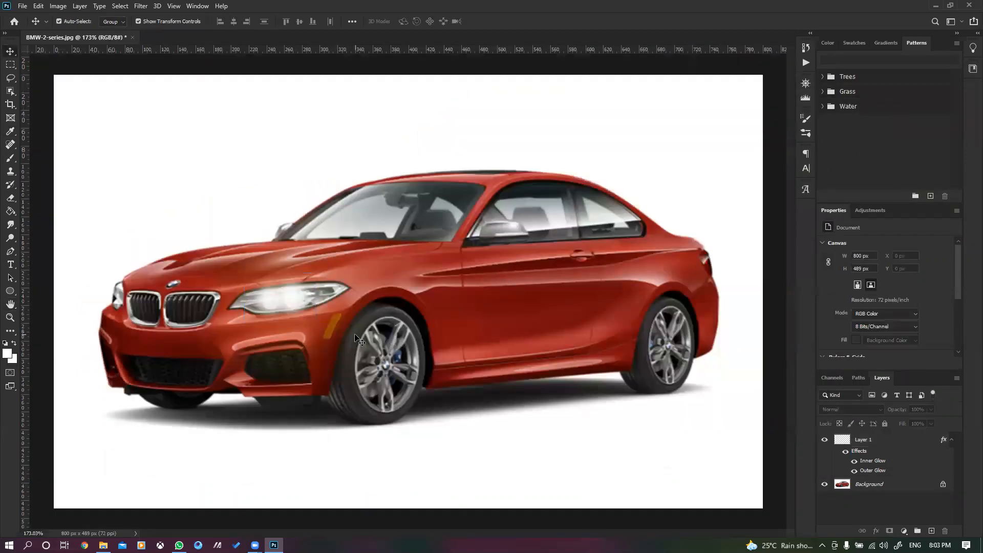
left_click(824, 440)
left_click(825, 440)
left_click(825, 441)
left_click(825, 441)
Step: Duplicate the headlight glow layer and place the copy over the car's far headlight beside the grille
left_click_drag(300, 304, 115, 295)
left_click(255, 340)
scroll(252, 339, "up", 5)
left_click_drag(312, 393, 336, 392)
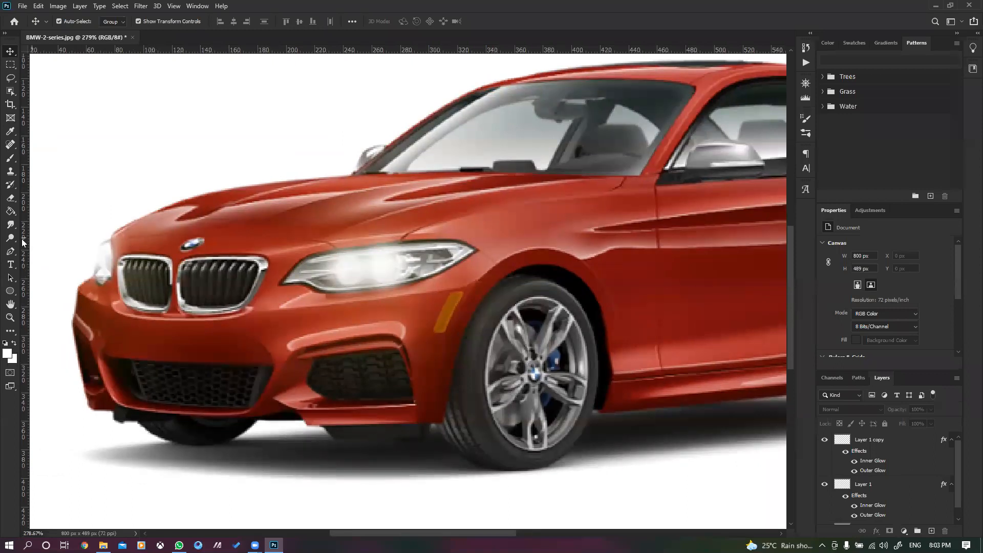
Step: Draw a white rectangle about 177 x 56 px over the grille, in front of the near headlight
left_click(10, 291)
left_click(43, 292)
mouse_move(133, 224)
left_mouse_down()
mouse_move(328, 323)
mouse_move(385, 276)
mouse_move(385, 302)
left_mouse_up()
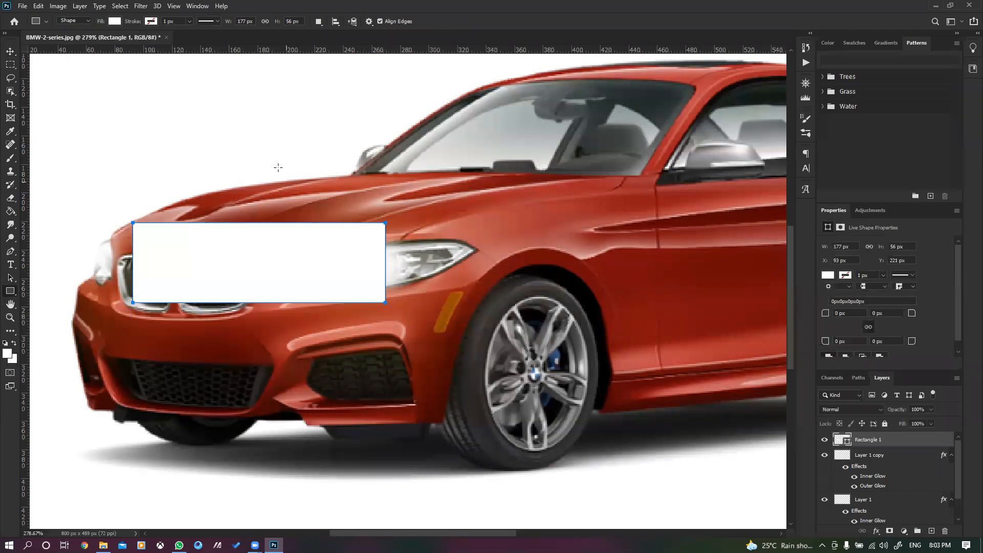
left_click_drag(385, 223, 350, 269)
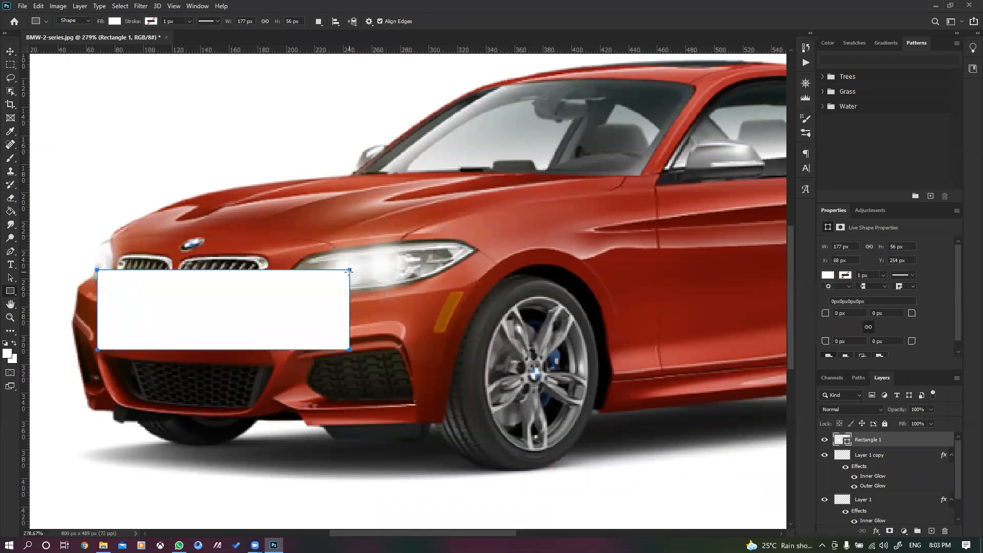
left_click(510, 200)
left_click(511, 201)
Step: Distort the rectangle into a beam that starts narrow at the near headlight and widens toward the car's nose
key("ctrl+t")
left_click_drag(349, 270, 332, 299)
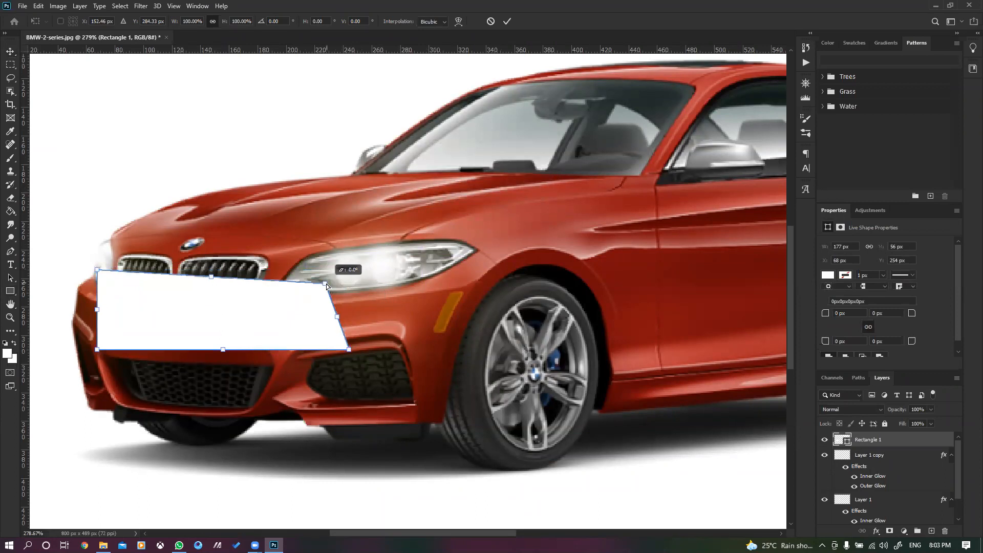
left_click_drag(349, 350, 333, 323)
left_click_drag(117, 308, 93, 260)
left_click_drag(235, 227, 238, 249)
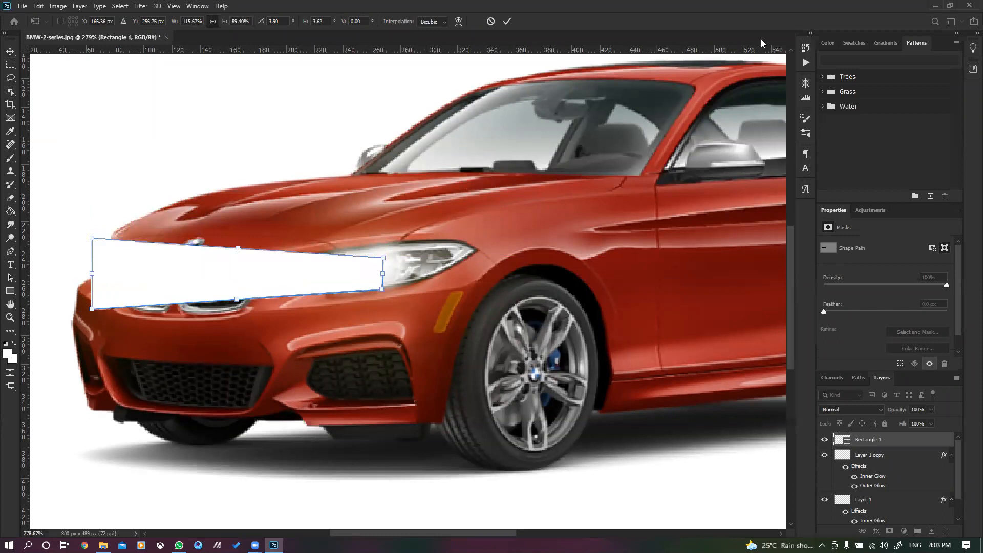
left_click(507, 21)
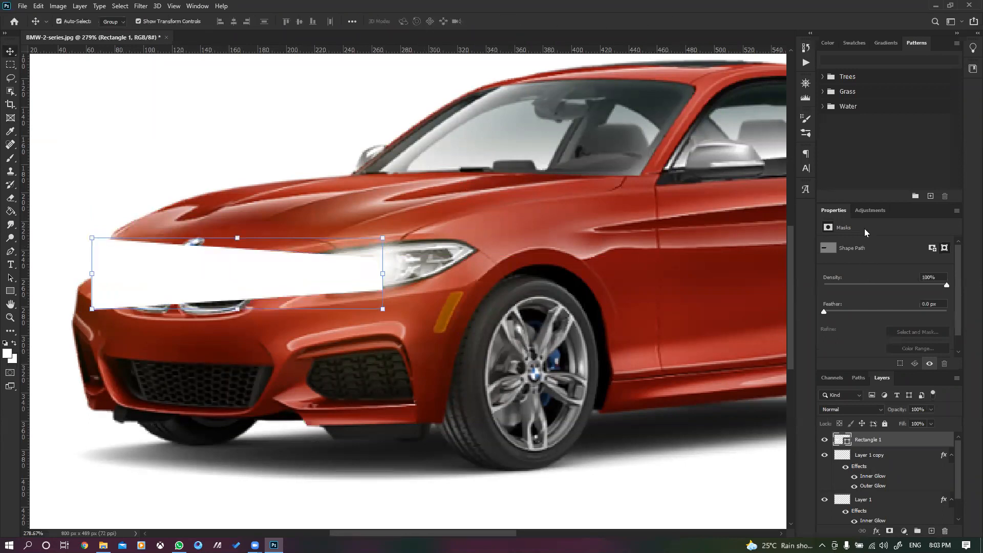
Step: Feather the white beam shape by 16.7 px and stretch its wide end to 161.74% width, past the canvas edge
left_click_drag(881, 311, 876, 313)
left_click(400, 446)
left_click_drag(277, 272, 280, 277)
key("ctrl+t")
left_click_drag(118, 287, 674, 352)
left_click_drag(739, 408, 443, 403)
left_click_drag(701, 406, 159, 360)
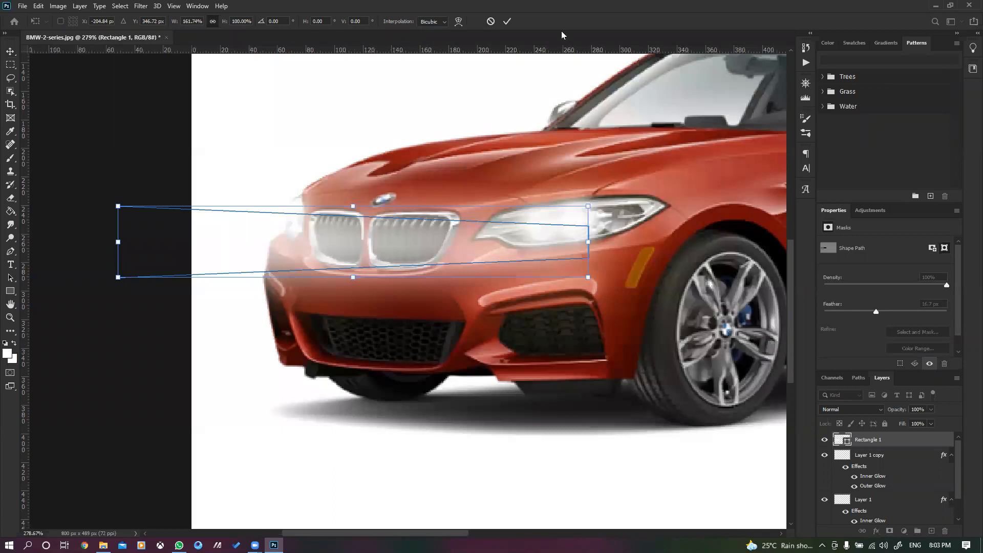
key("Return")
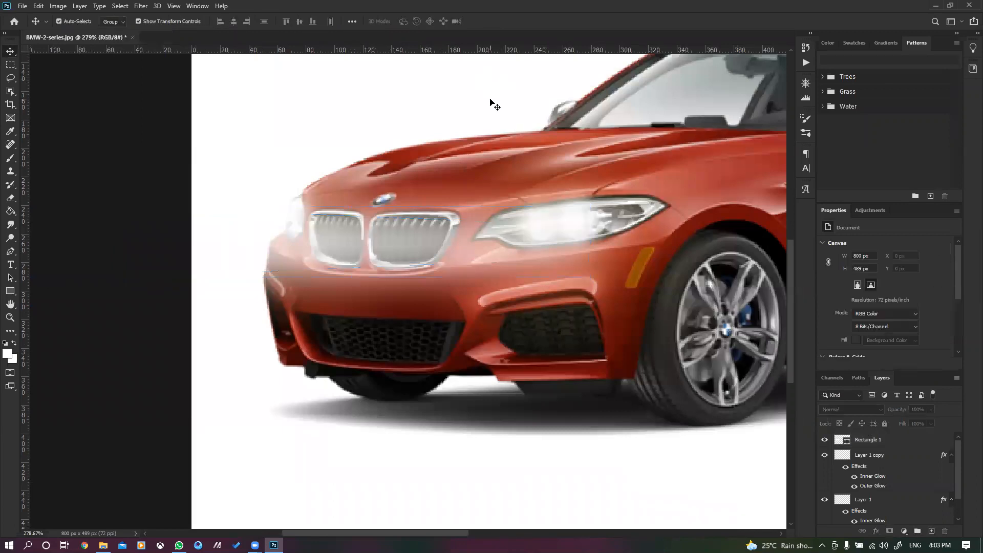
left_click_drag(482, 237, 478, 229)
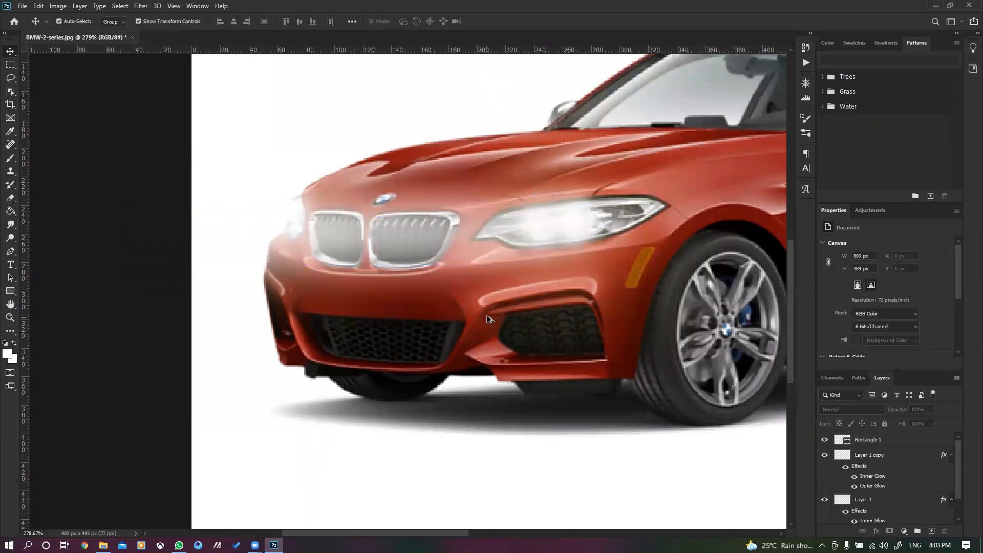
Step: Compare the car with and without the beam and both headlight glows by toggling their layers' visibility
key("ctrl+0")
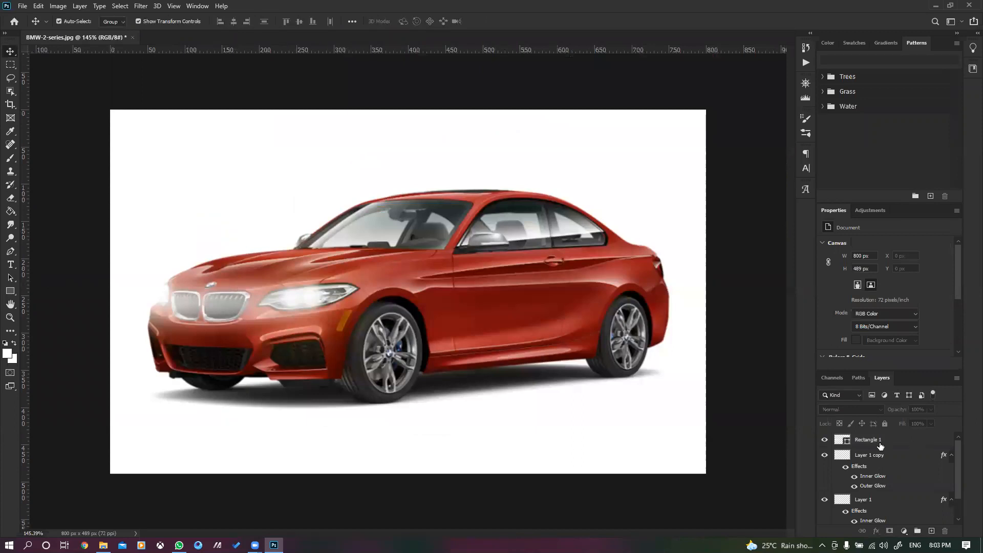
left_click(864, 460, "shift")
left_click(824, 455)
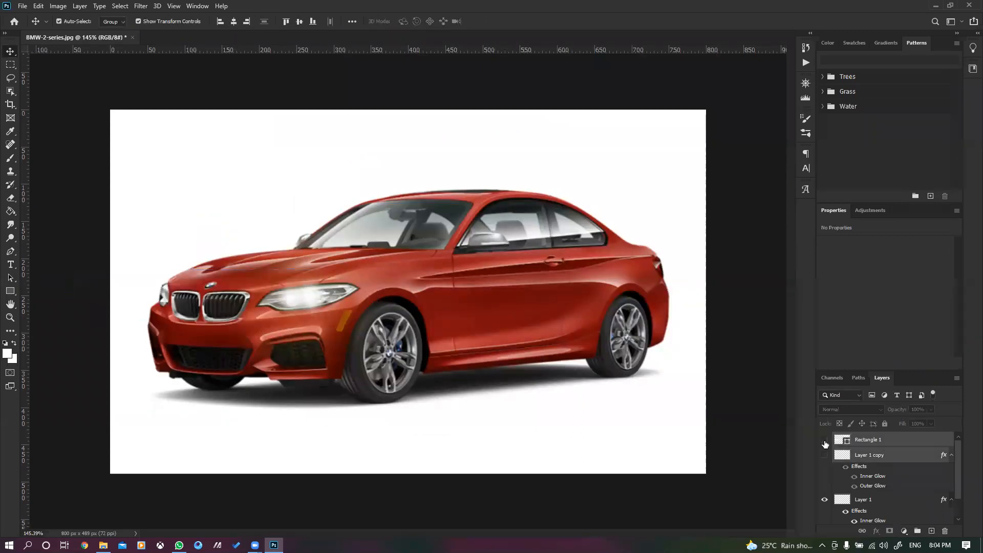
left_click(825, 504)
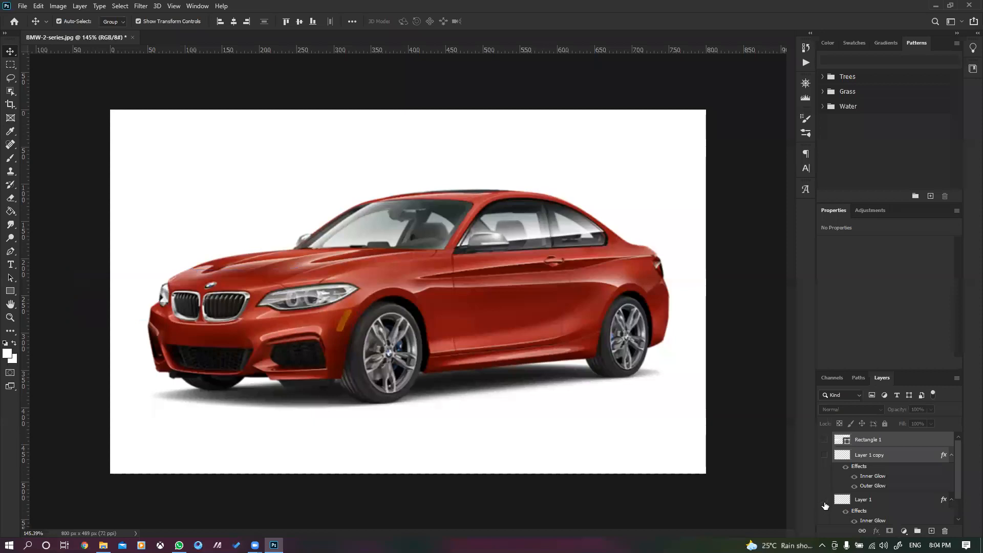
left_click(824, 440)
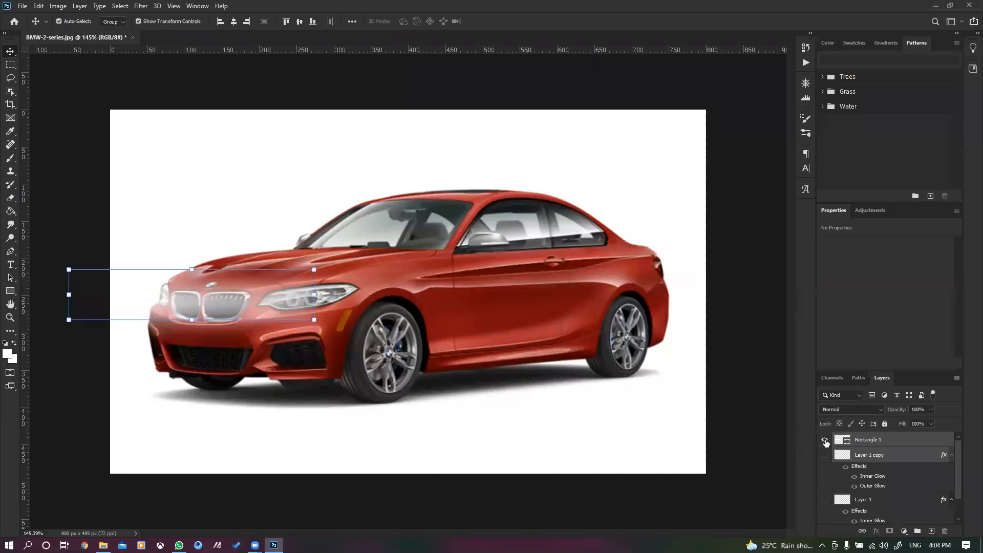
left_click(824, 455)
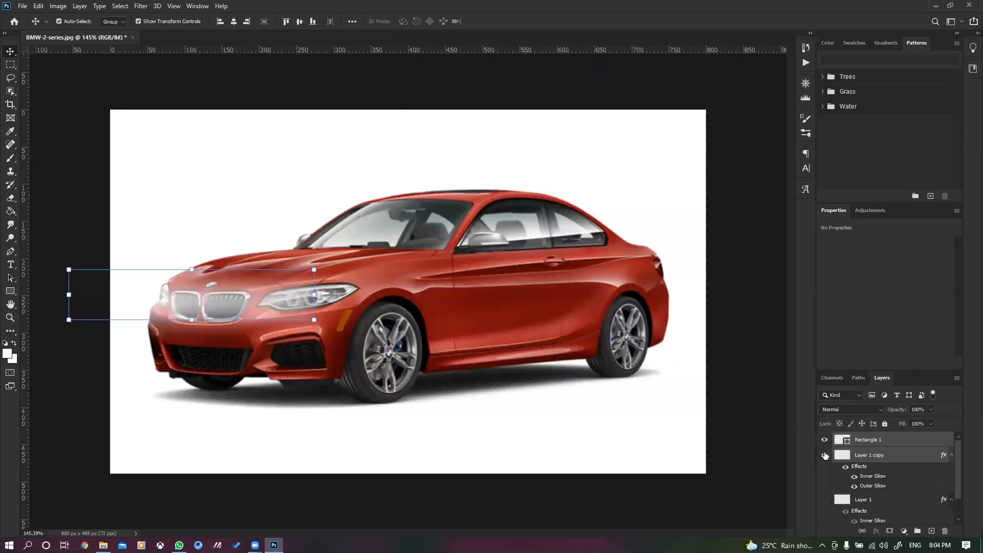
left_click(823, 503)
left_click(583, 401)
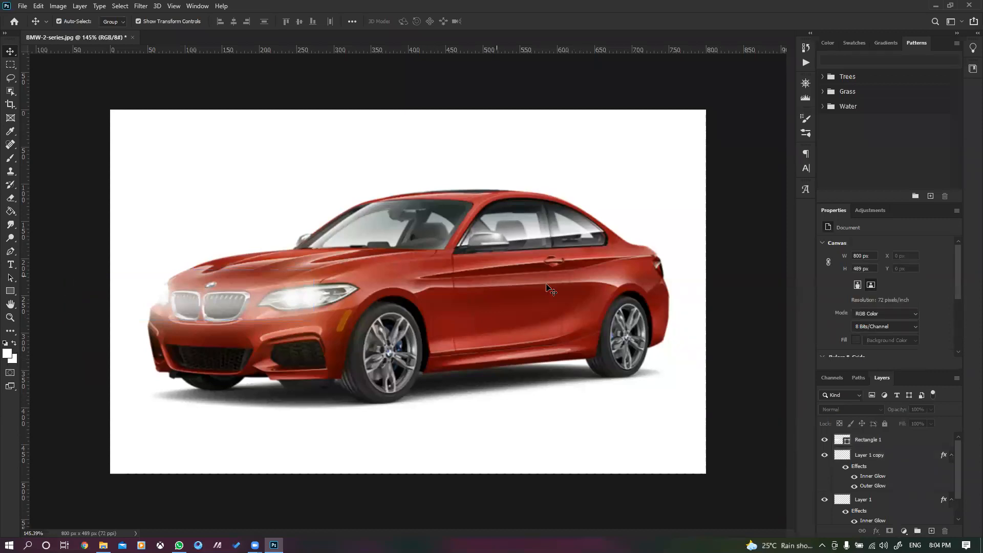
key("ctrl+a")
left_click(869, 460)
left_click(865, 411)
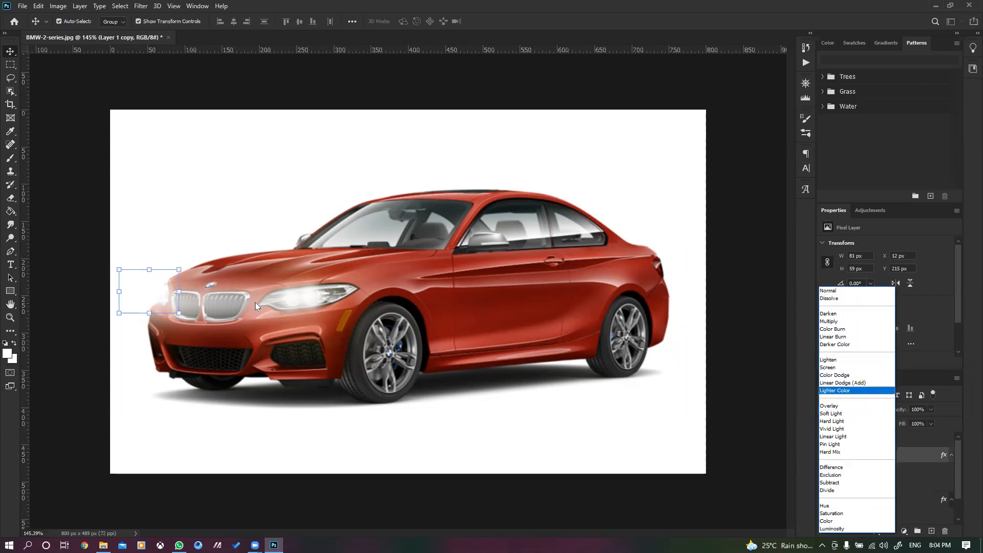
left_click(255, 303)
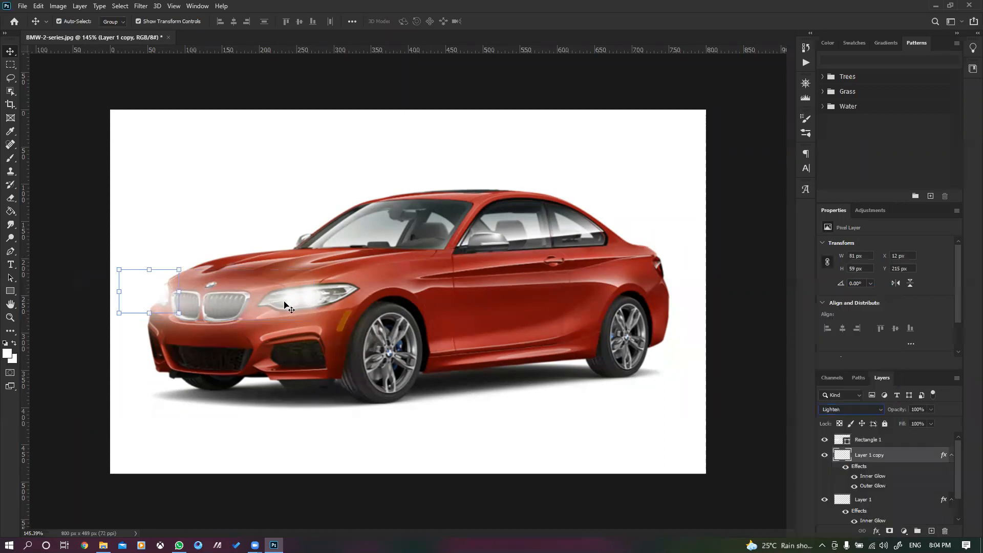
Step: Delete the white beam shape in front of the headlights
left_click(304, 296)
left_click(376, 268)
left_click(313, 296)
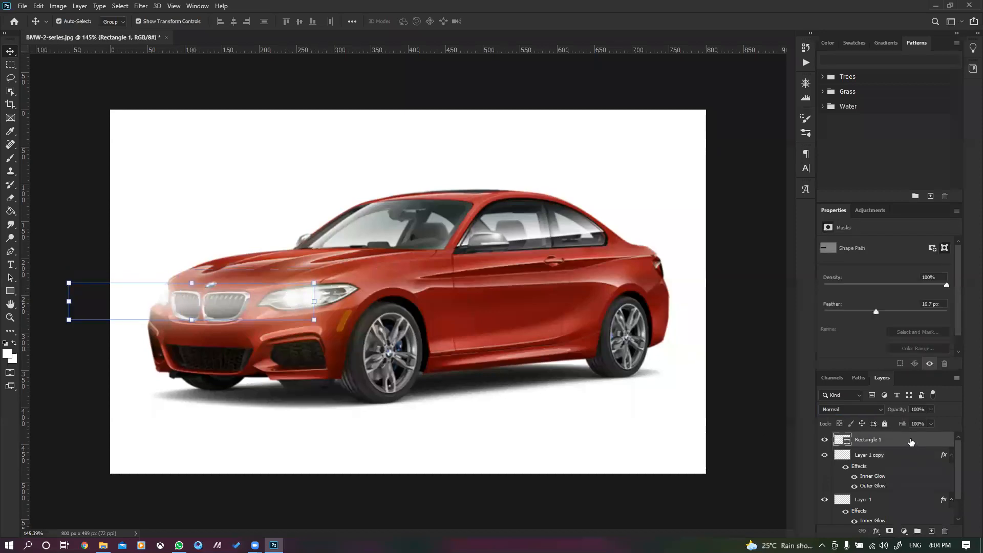
key("Delete")
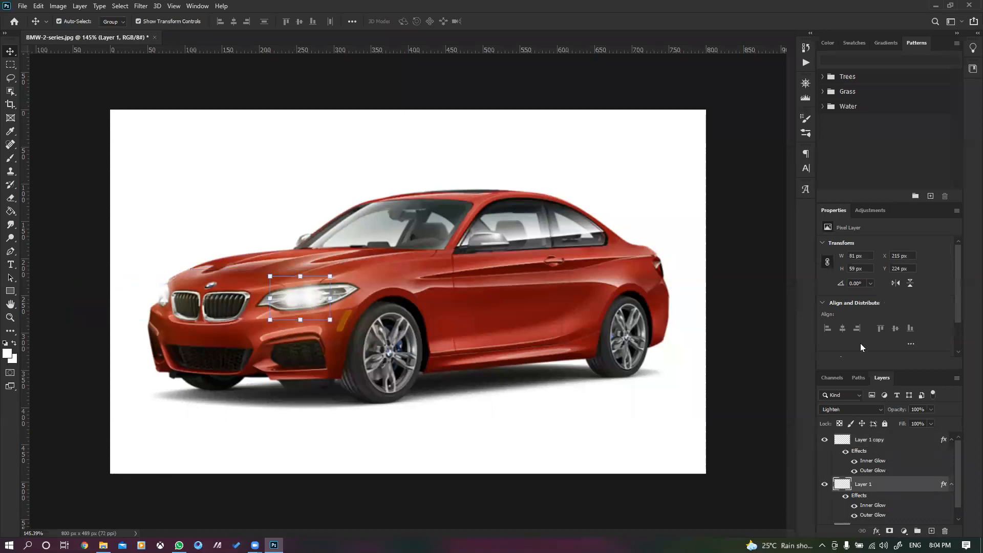
Step: Set the near headlight's glow layer to the Luminosity blend mode and shift it slightly toward the wheel
left_click(870, 409)
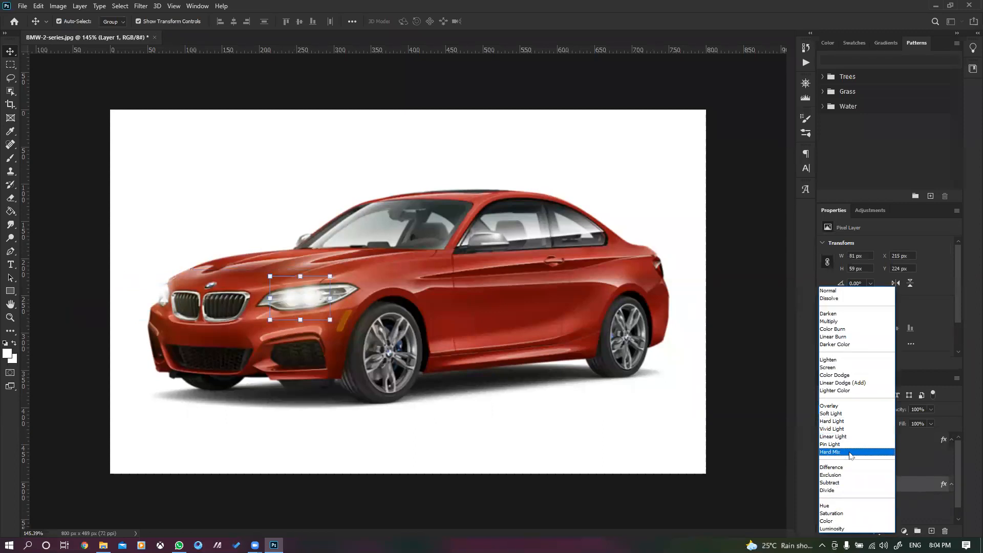
left_click(846, 528)
mouse_move(312, 300)
left_mouse_down()
mouse_move(322, 309)
mouse_move(317, 298)
left_mouse_up()
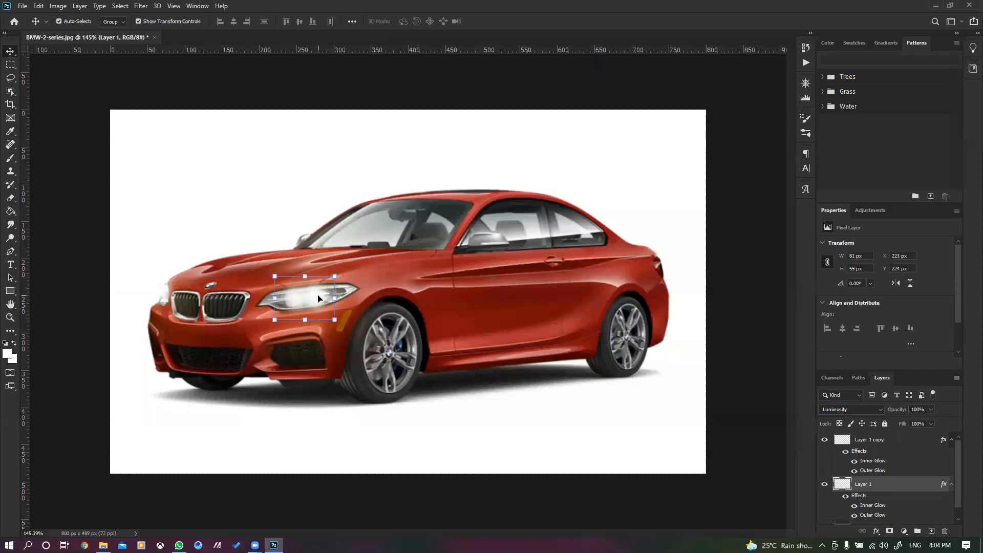
left_click(401, 353)
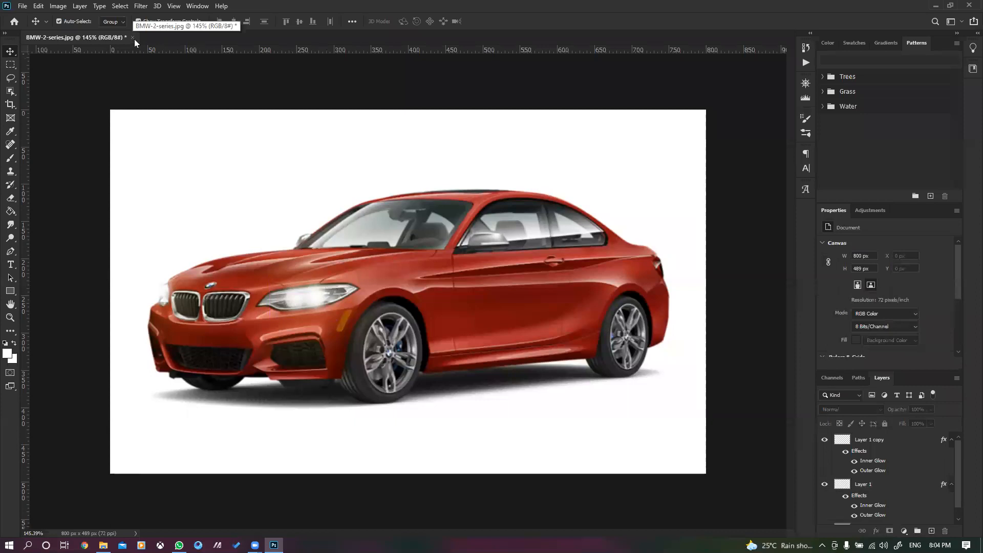
Step: Close BMW-2-series.jpg without saving and open the poster file 2023 tute post.psd
left_click(133, 37)
left_click(487, 203)
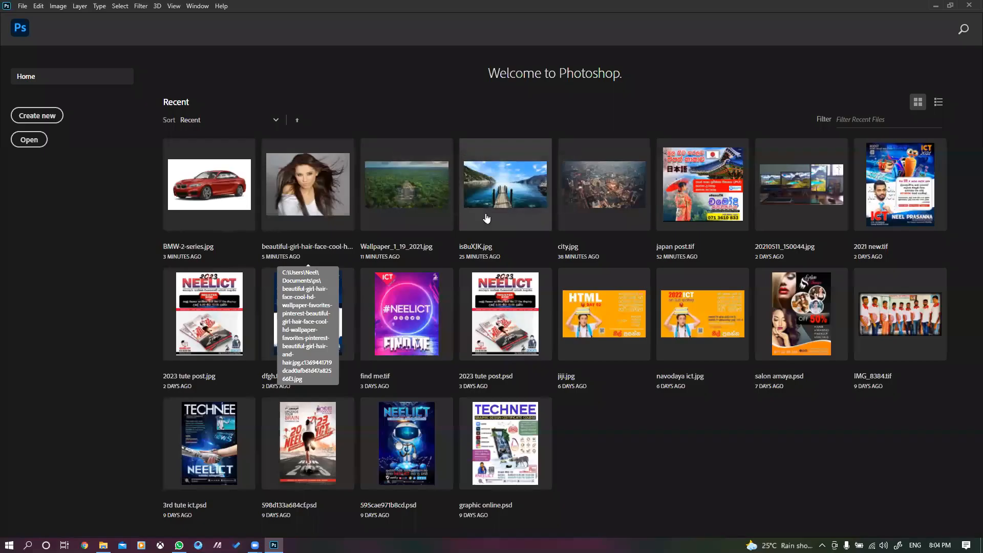
left_click(221, 320)
left_click(573, 310)
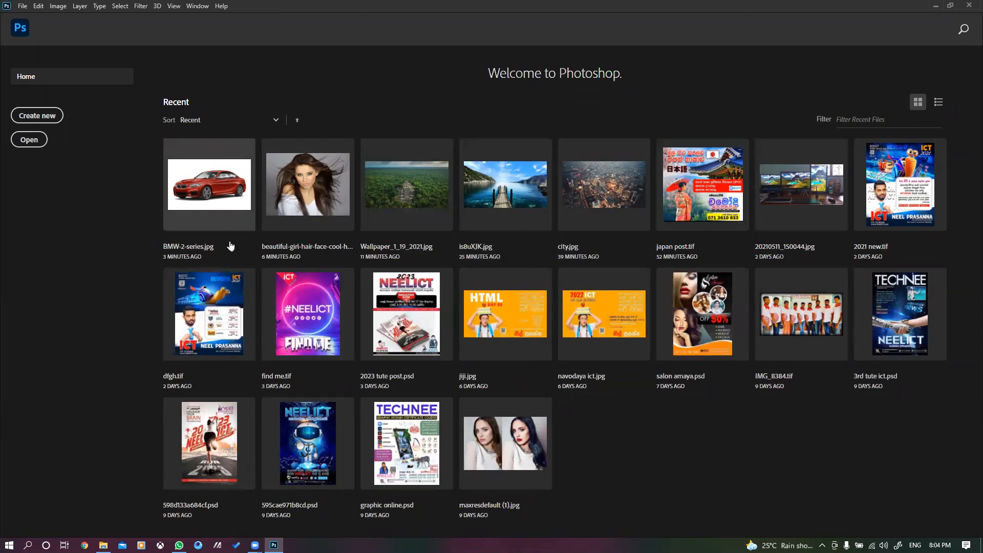
left_click(397, 301)
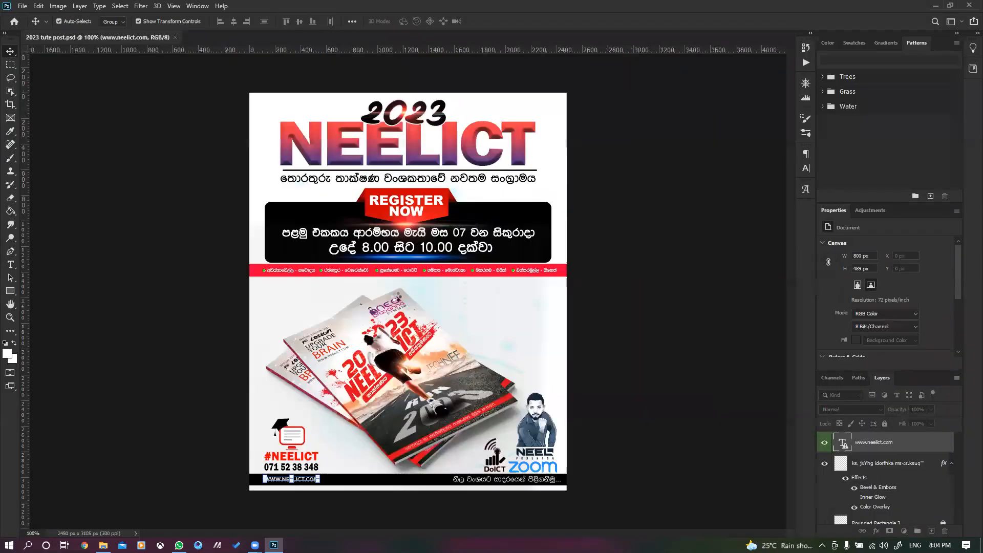
left_click(191, 198)
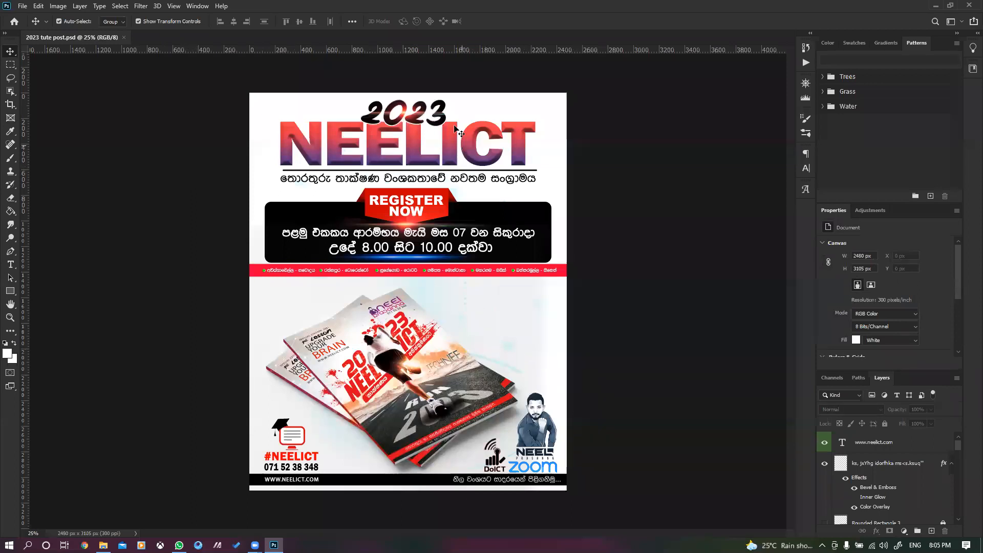
Step: Examine the poster's 2023 and NEELICT lettering close up, along with the layers and effects that build it
scroll(399, 118, "up", 3)
scroll(415, 167, "up", 4)
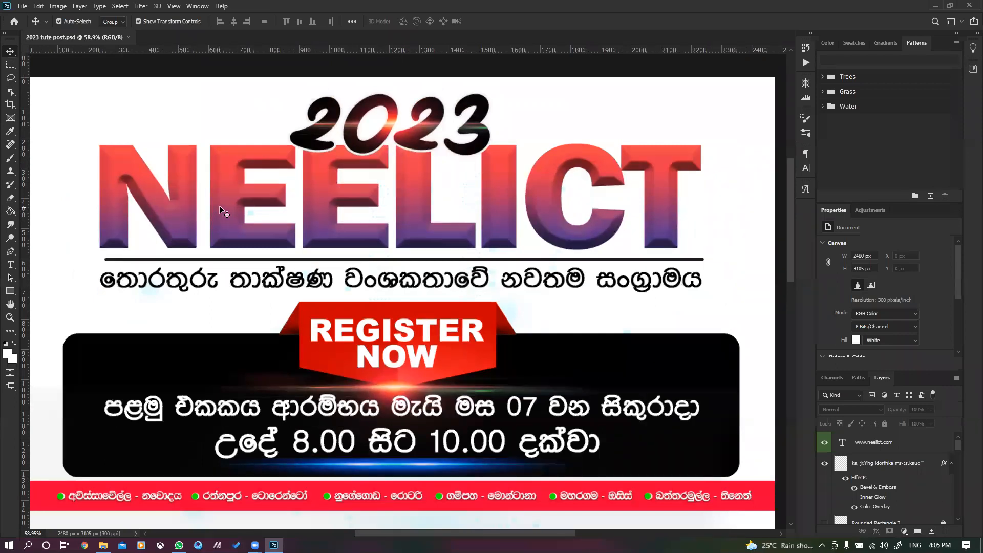
key("alt+Tab")
left_click(138, 175)
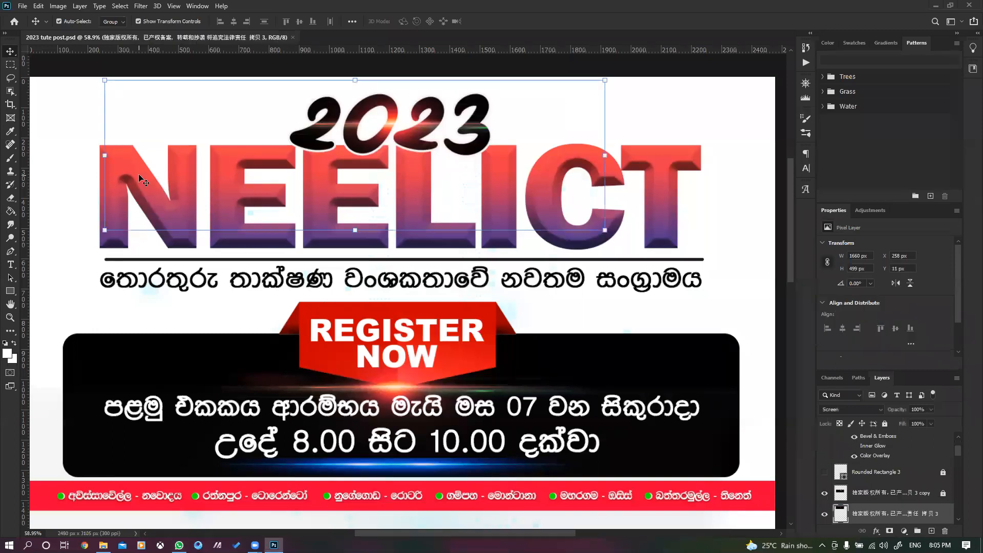
left_click(665, 197)
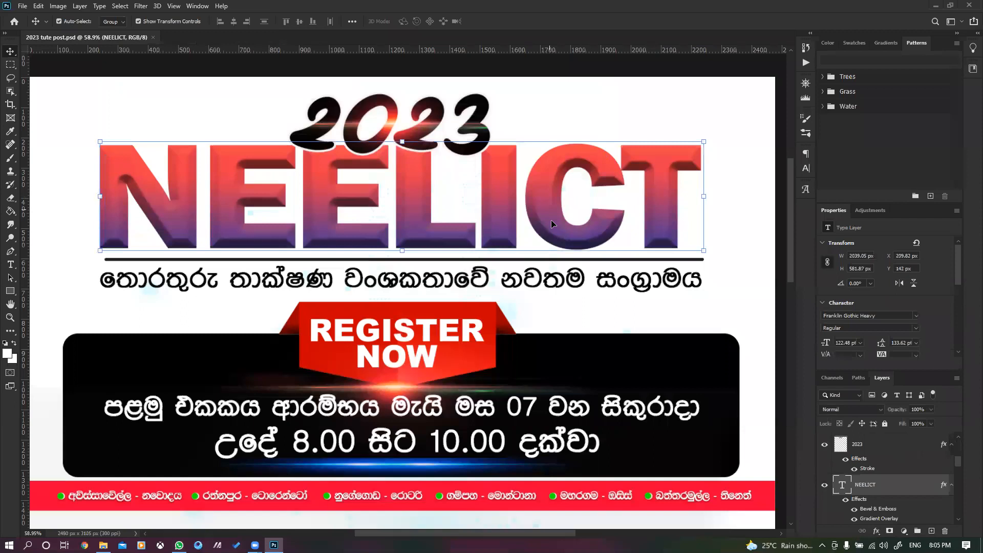
scroll(425, 214, "down", 1)
scroll(471, 218, "down", 1)
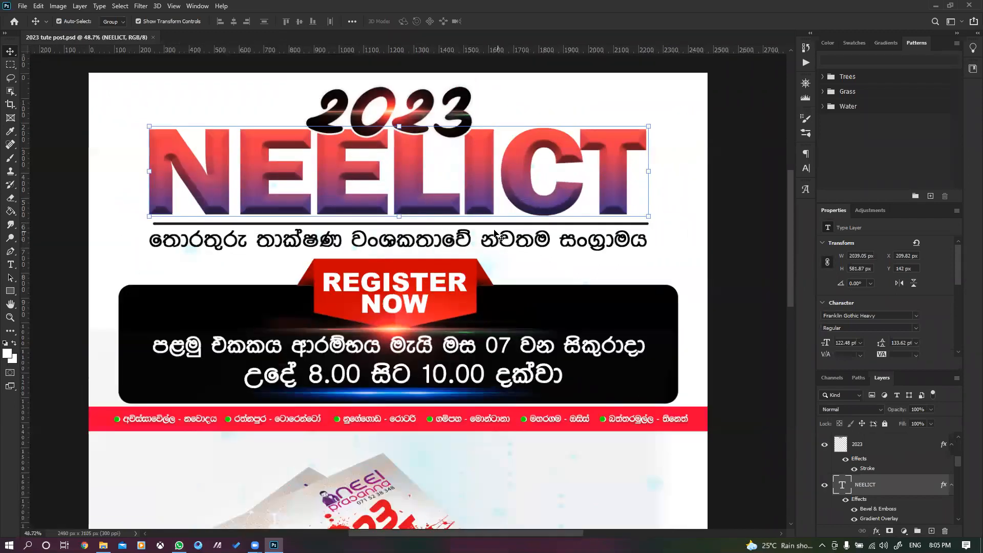
mouse_move(403, 113)
left_mouse_down()
mouse_move(404, 123)
mouse_move(413, 109)
mouse_move(401, 110)
mouse_move(422, 186)
mouse_move(411, 206)
mouse_move(394, 140)
mouse_move(405, 116)
left_mouse_up()
scroll(406, 355, "down", 1)
mouse_move(394, 301)
left_mouse_down()
mouse_move(395, 279)
mouse_move(395, 300)
left_mouse_up()
key("ctrl+t")
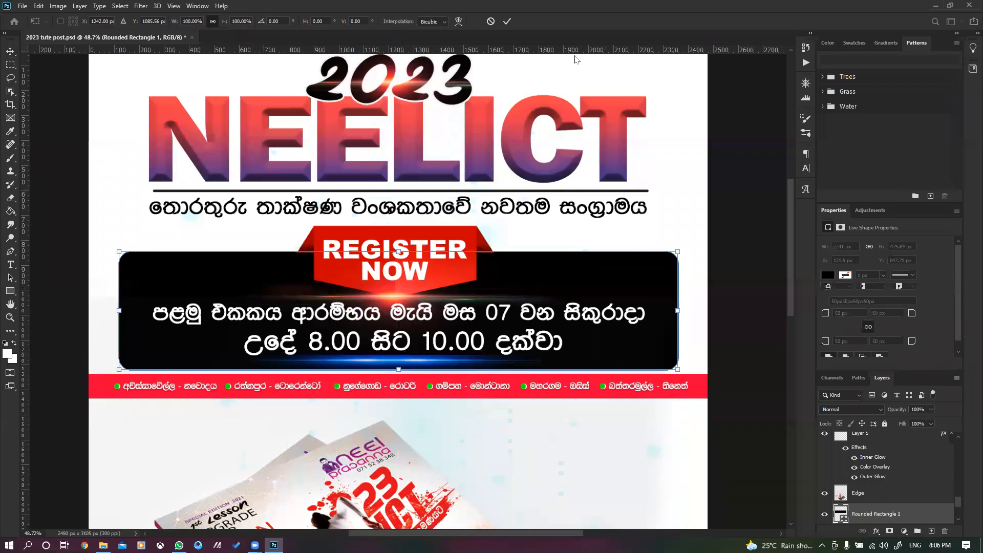
key("Return")
left_click(686, 190)
Step: Create a new A4 portrait document, 210 x 297 mm, at 150 pixels/inch
left_click(20, 5)
left_click(31, 18)
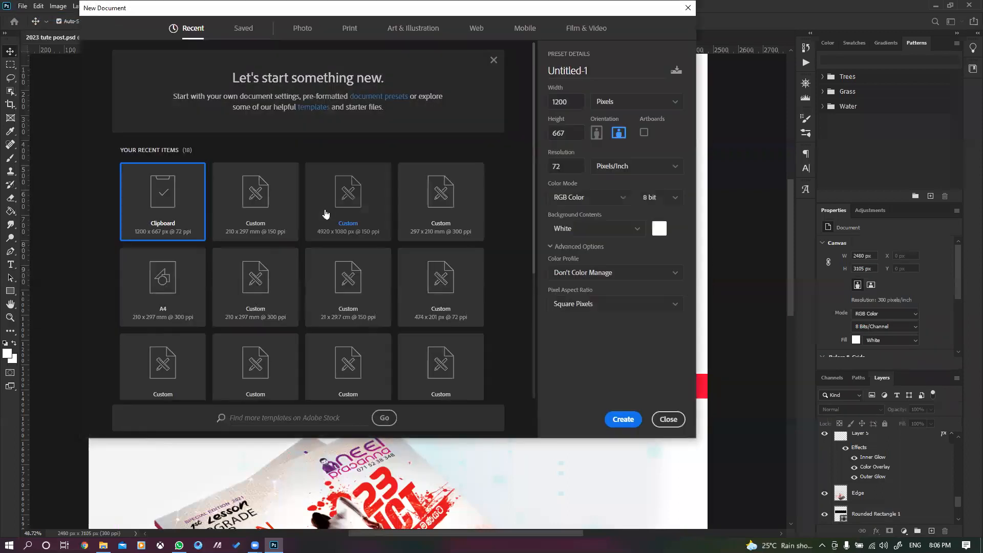
left_click(176, 279)
double_click(563, 166)
type("150")
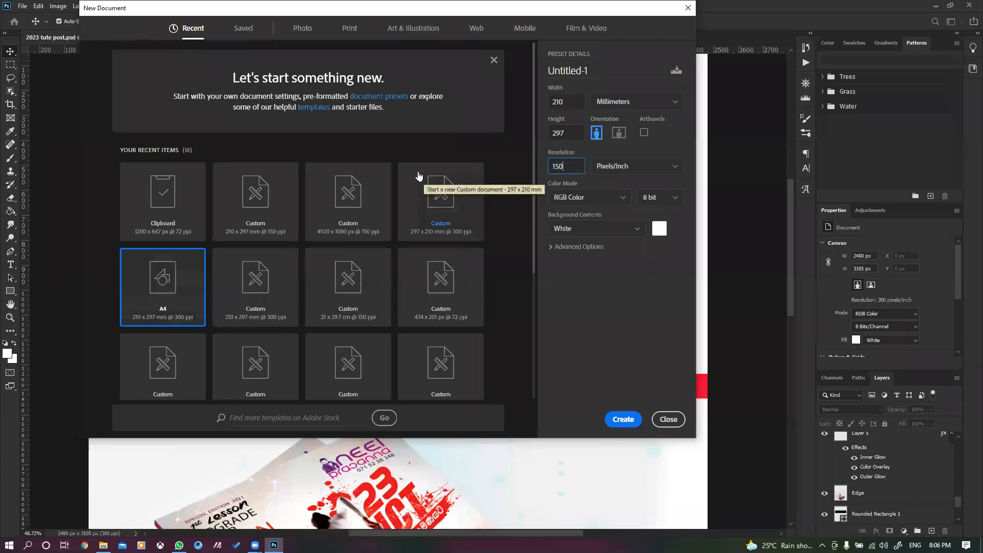
key("Return")
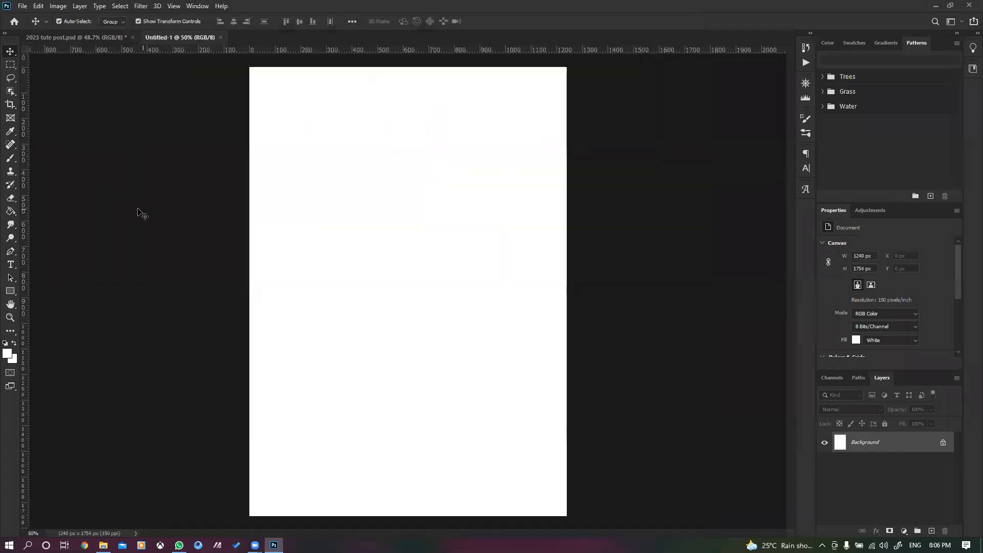
Step: Add a text layer reading NEELICT in pink-red Franklin Gothic Heavy on the blank page
left_click(11, 265)
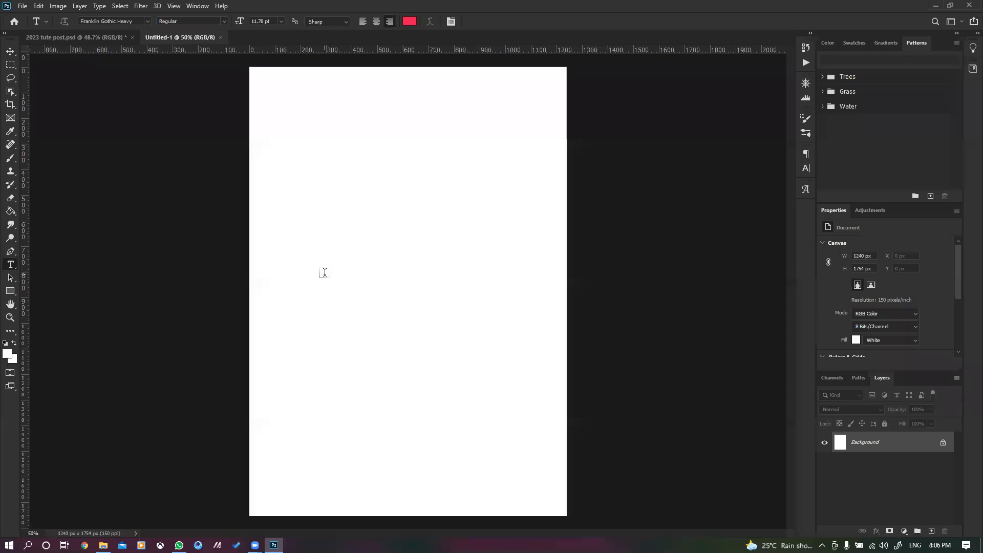
left_click(325, 271)
type("NEELICT")
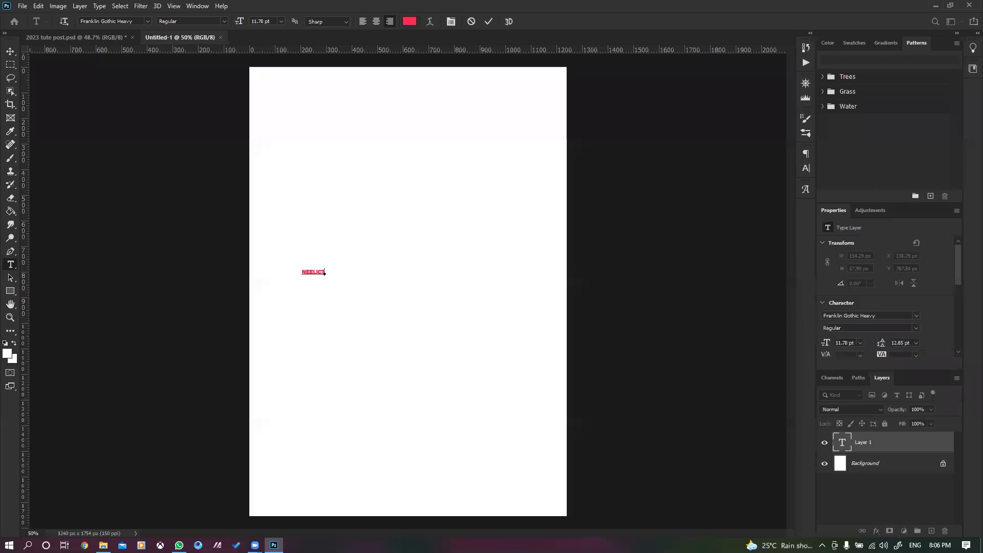
Step: Enlarge the NEELICT text to about 981 px wide and place it across the upper part of the page
left_click(10, 51)
key("ctrl+t")
left_click_drag(325, 267, 519, 190)
left_click_drag(301, 278, 274, 282)
key("Return")
left_click(491, 154)
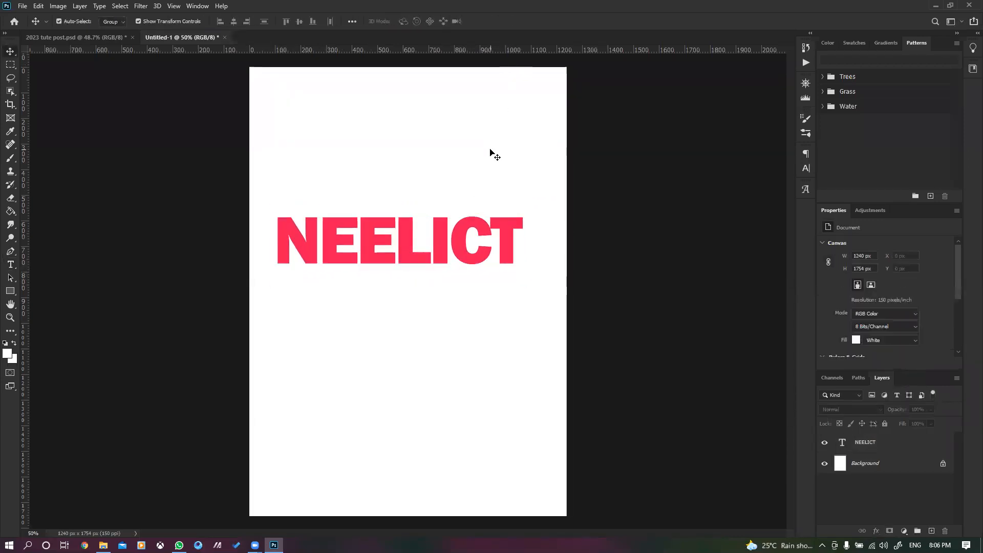
left_click_drag(439, 262, 438, 246)
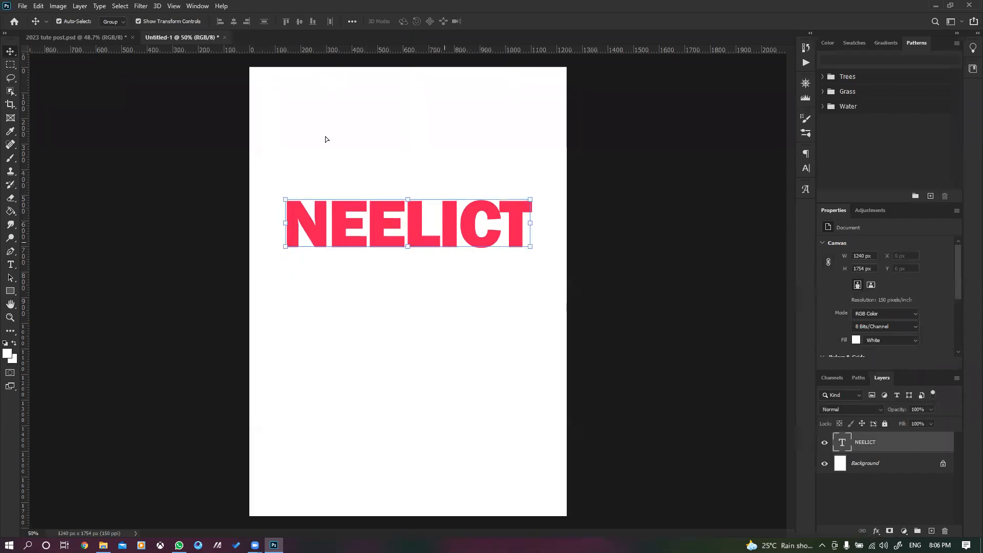
left_click(74, 35)
left_click_drag(225, 122, 360, 122)
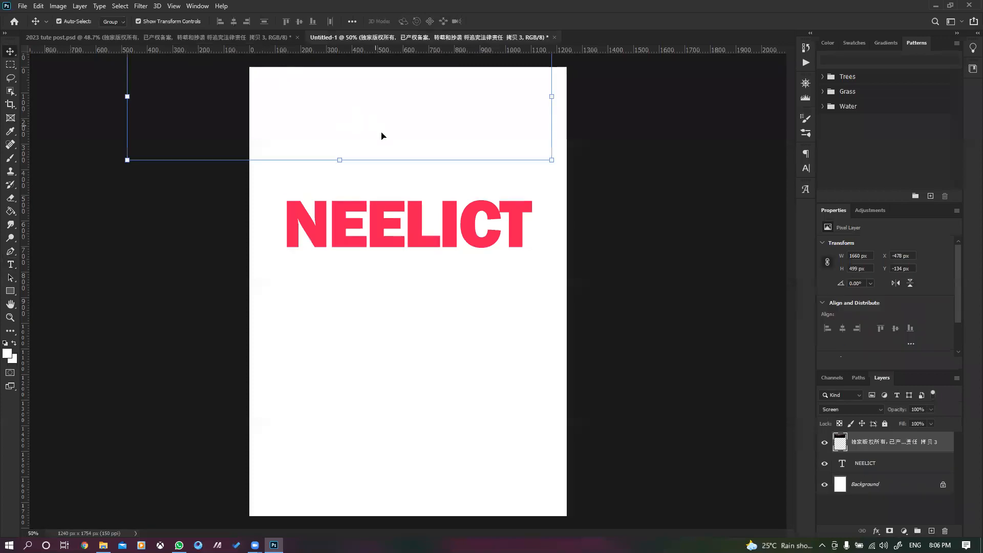
key("ctrl+z")
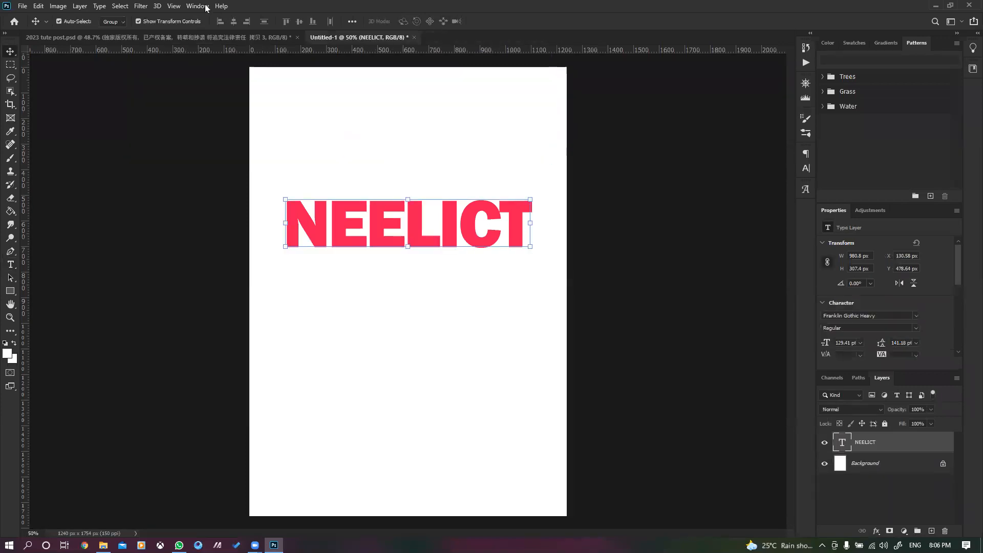
Step: Copy the styled NEELICT lettering from the poster into the new document and scale it to about 928 px wide above the plain text
left_click(162, 34)
left_click_drag(450, 66, 471, 126)
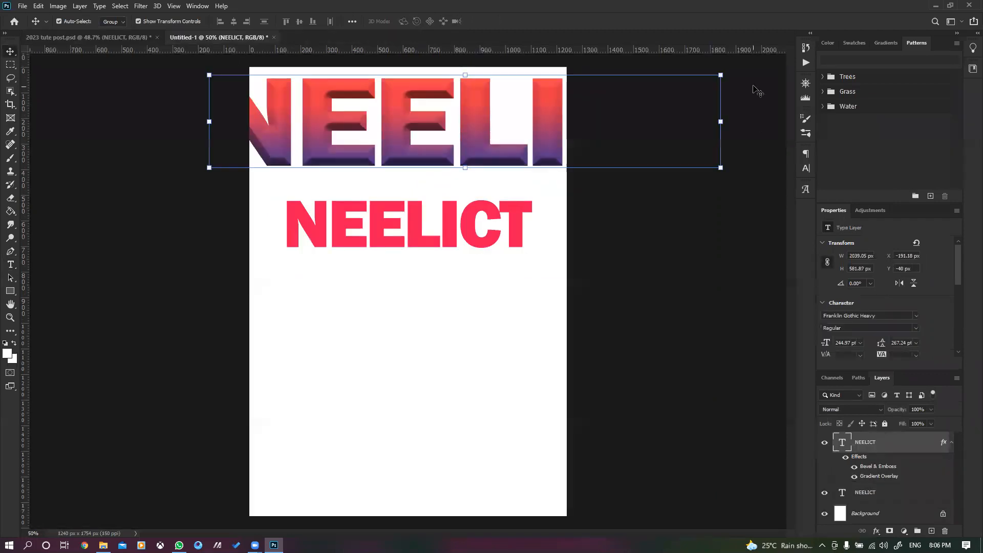
key("ctrl+t")
left_click_drag(576, 114, 541, 115)
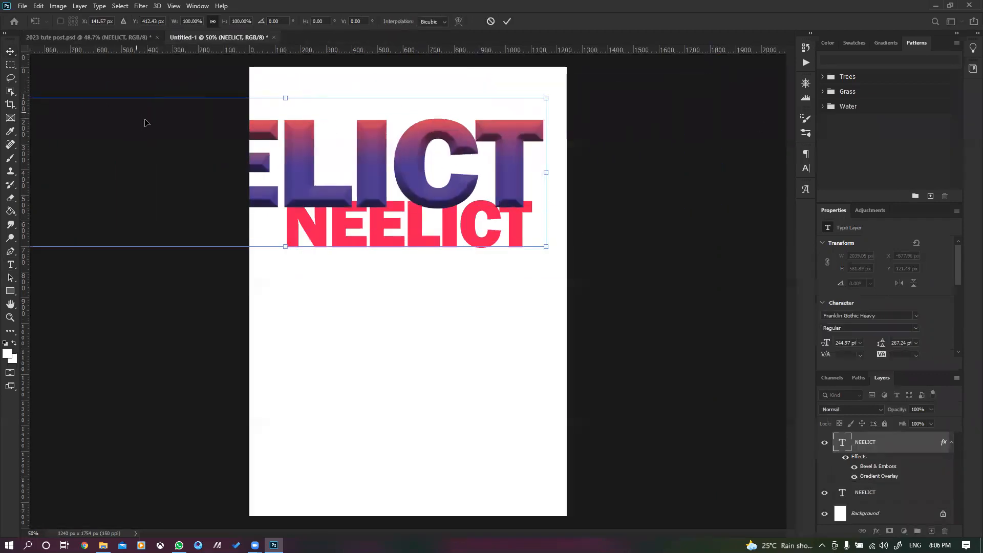
left_click_drag(357, 176, 674, 192)
left_click_drag(340, 114, 343, 165)
key("Return")
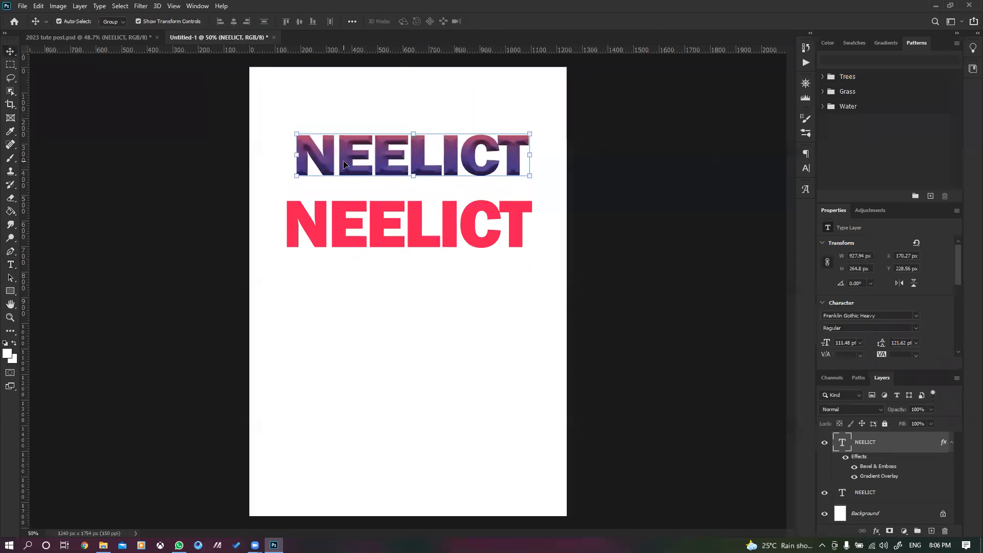
Step: Enlarge the gradient NEELICT copy to about 995 px wide and move it up near the top of the page
scroll(344, 161, "up", 2)
scroll(346, 158, "up", 2)
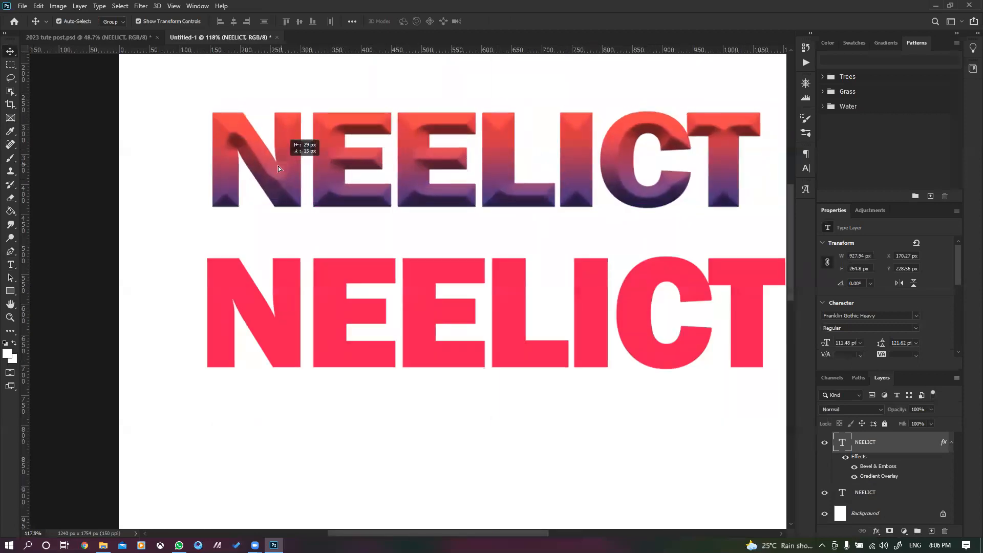
scroll(693, 146, "down", 1)
scroll(693, 145, "down", 2)
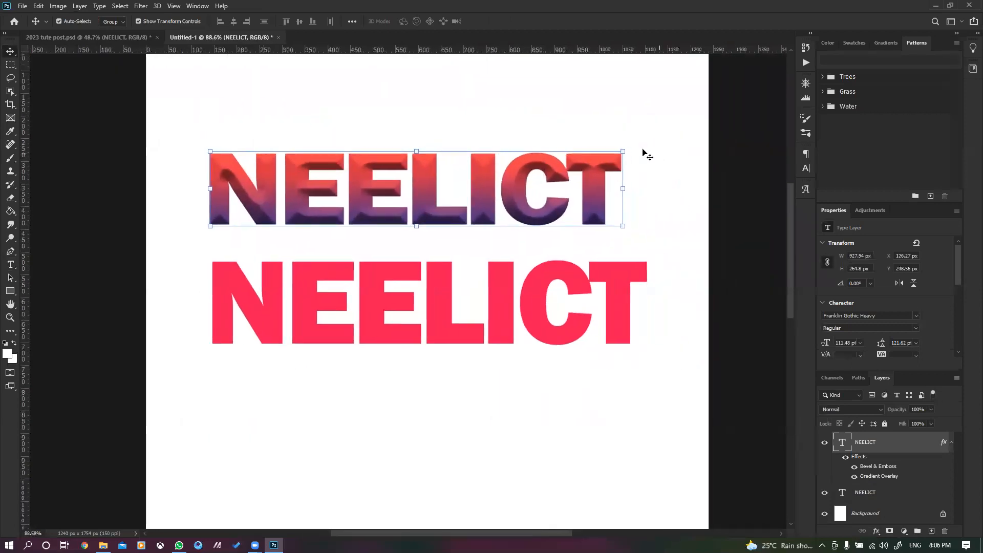
left_click_drag(625, 141, 655, 138)
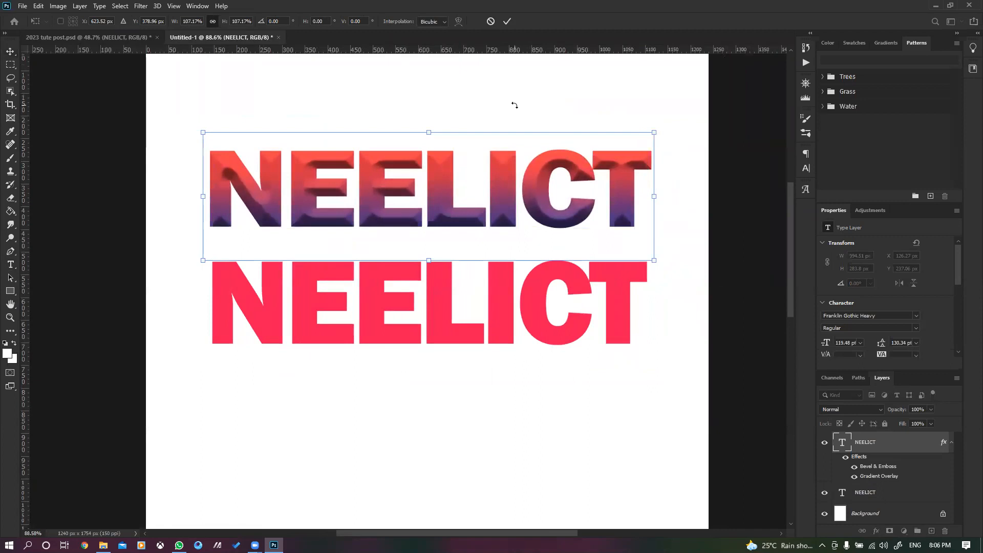
key("Return")
left_click_drag(437, 165, 431, 118)
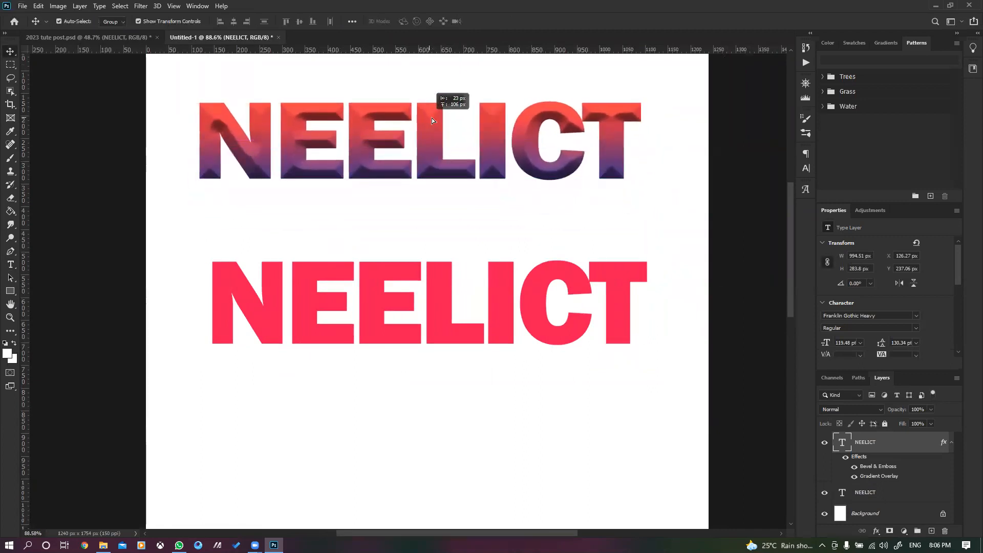
Step: Move the plain red NEELICT text up so it sits directly beneath the gradient copy, and deselect it
left_click_drag(436, 301, 429, 260)
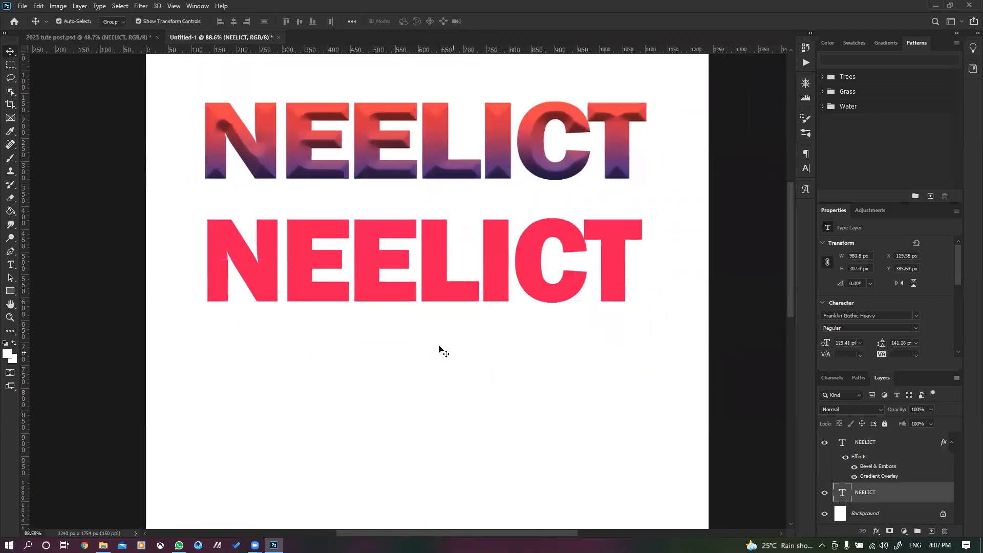
left_click(441, 348)
scroll(360, 267, "down", 4)
scroll(360, 256, "up", 5)
scroll(342, 246, "down", 1)
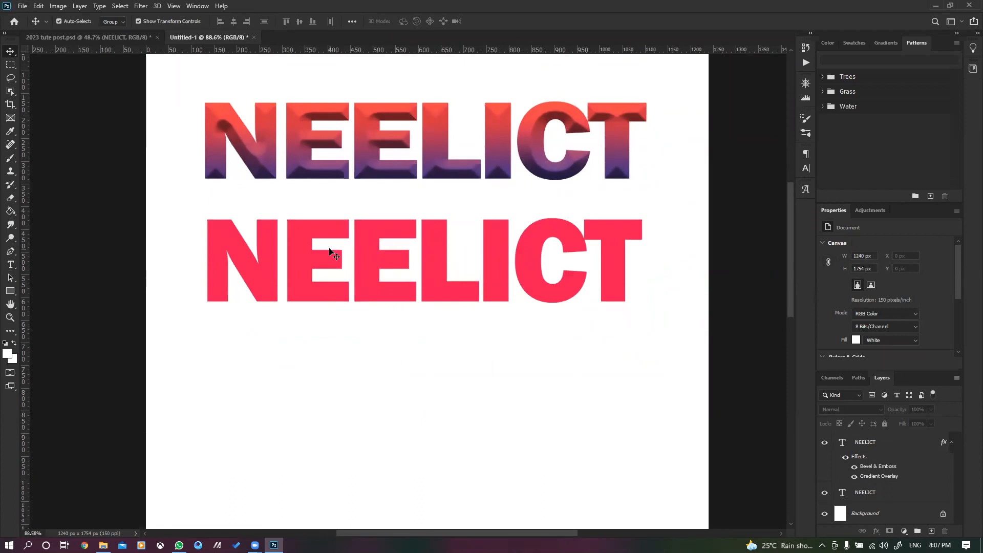
Step: Detach the Layers panel beside the lettering and open the plain red NEELICT layer's Blending Options, keeping its dialog clear of the text
left_click(323, 252)
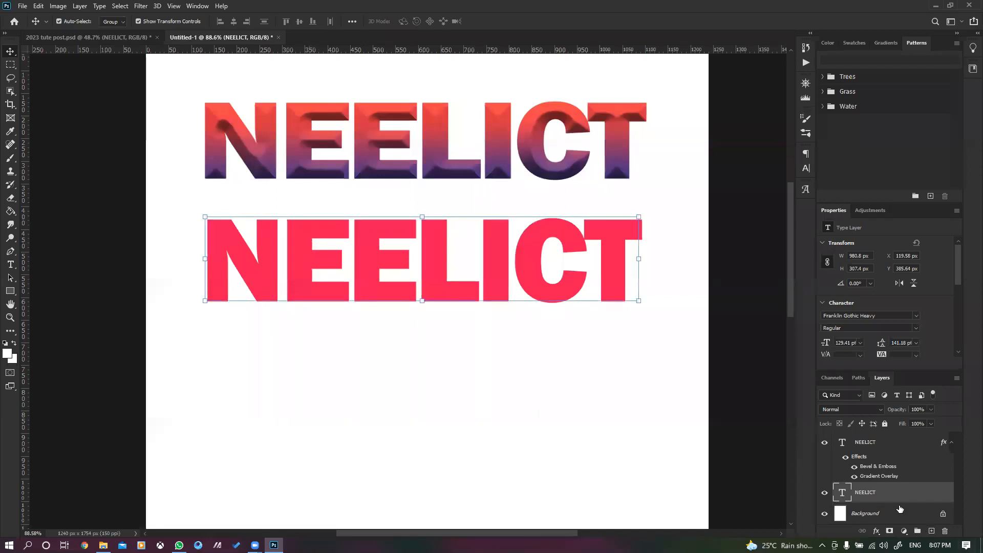
left_click_drag(884, 381, 678, 109)
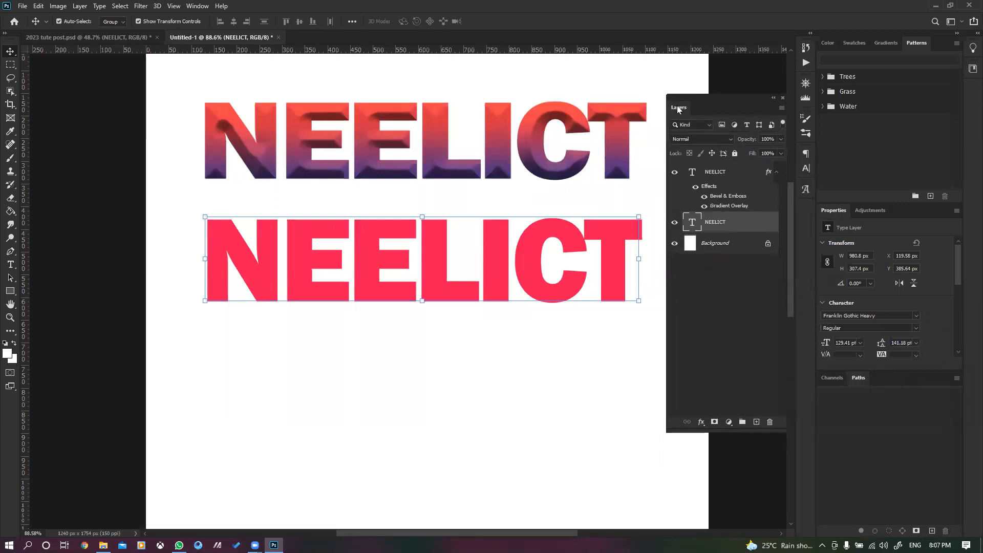
right_click(726, 225)
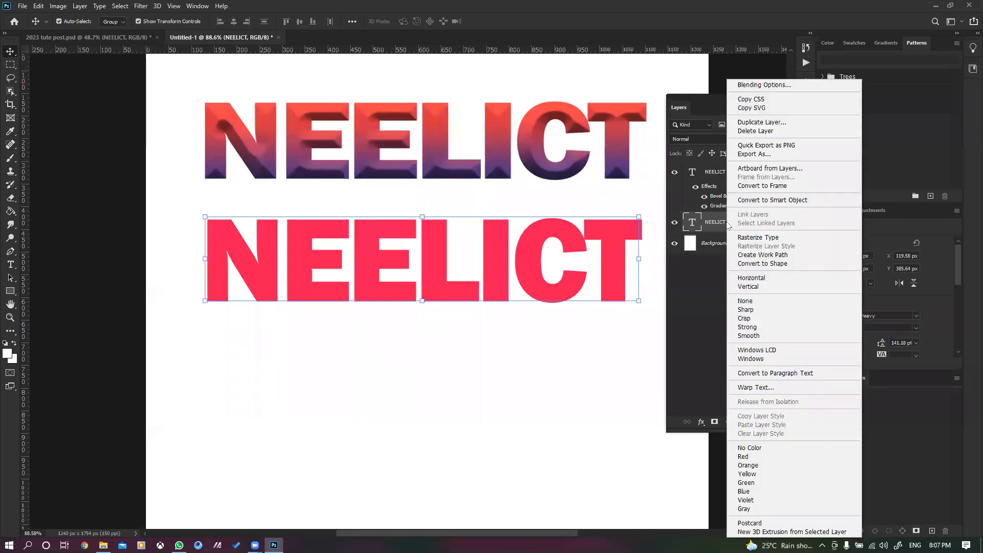
left_click(789, 86)
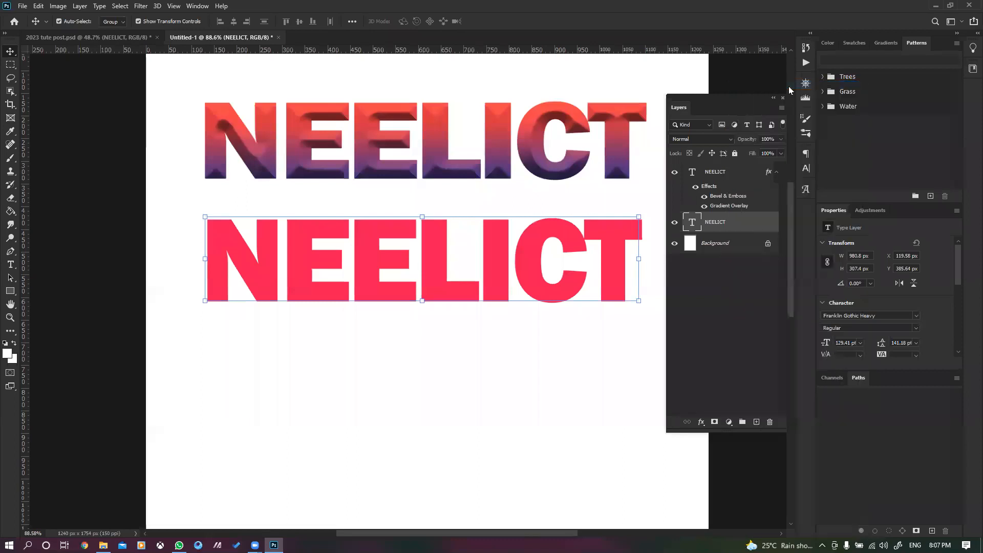
left_click_drag(765, 97, 407, 294)
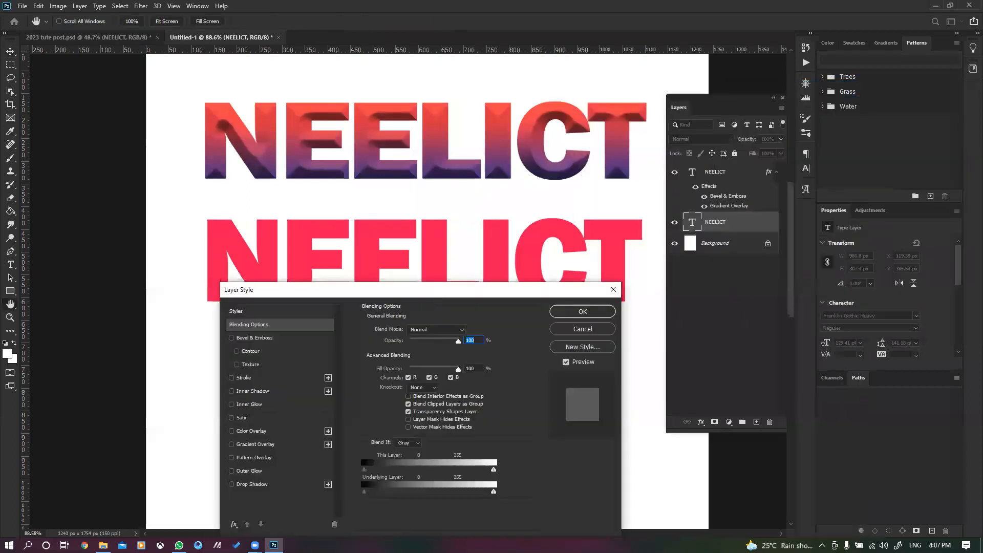
key("alt+Tab")
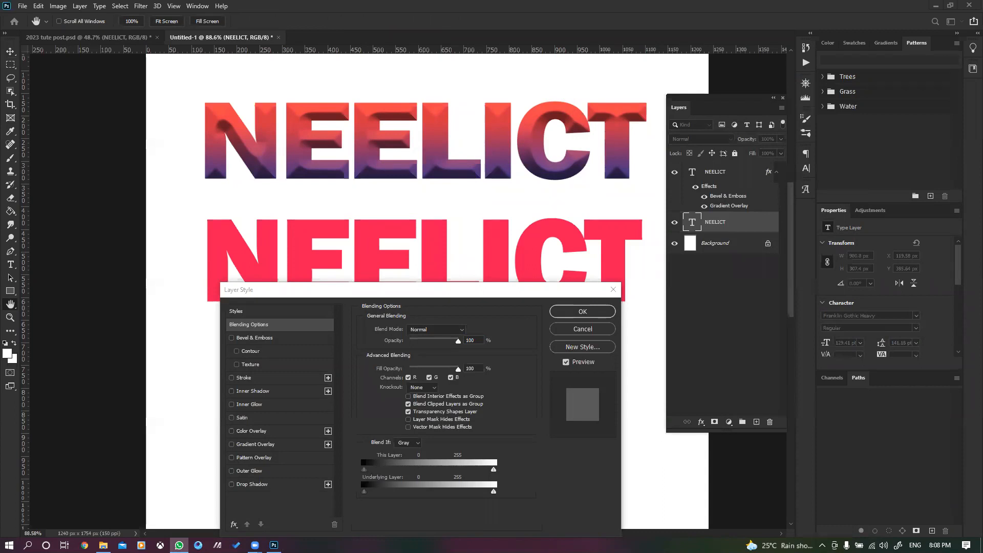
left_click(410, 301)
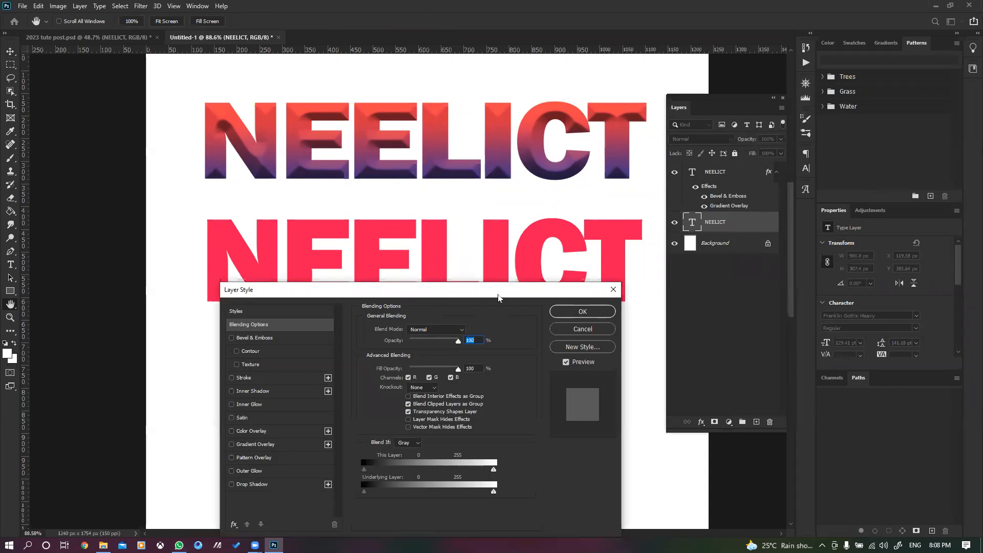
left_click_drag(498, 297, 712, 315)
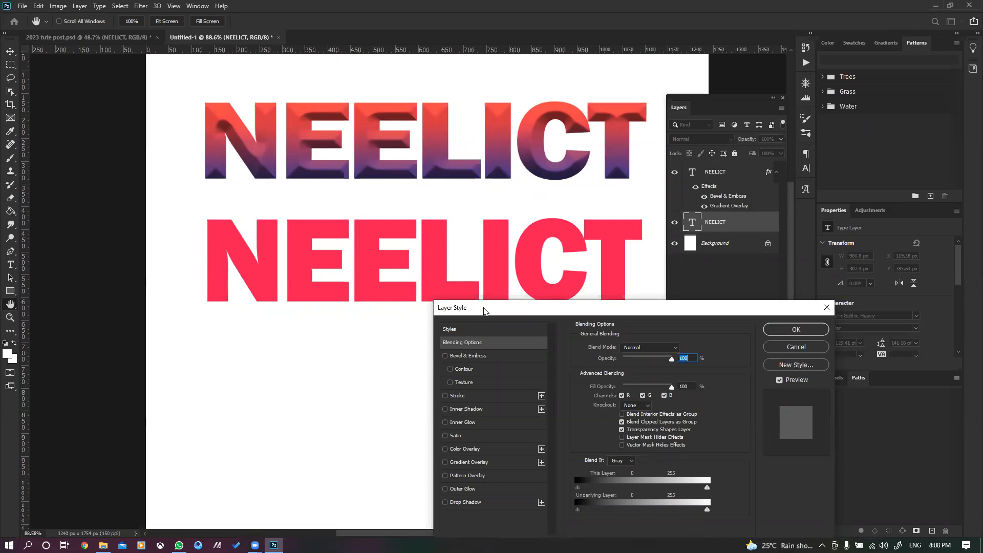
left_click_drag(484, 310, 685, 55)
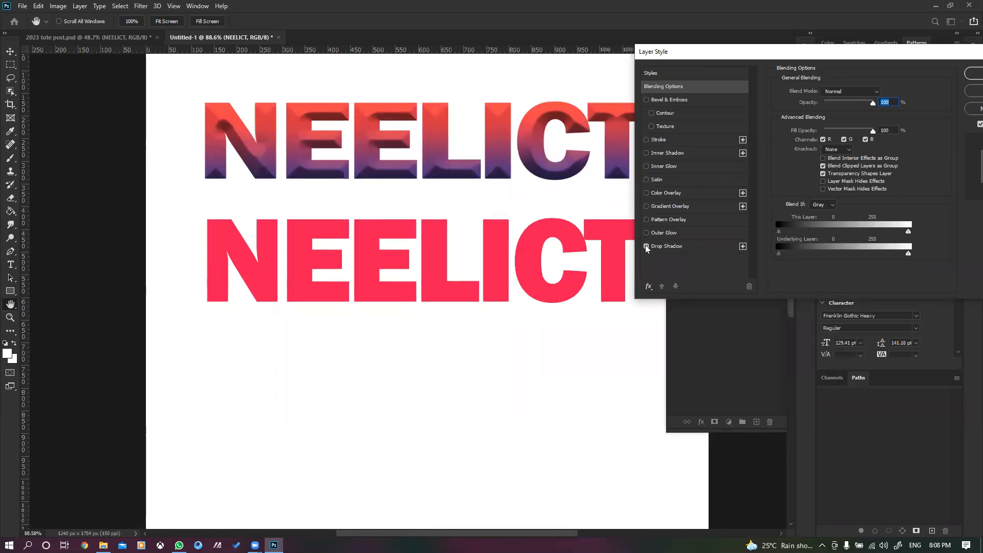
Step: Add a black Multiply drop shadow to the plain NEELICT text with a distance of 13 px and a size of 3 px
left_click(667, 248)
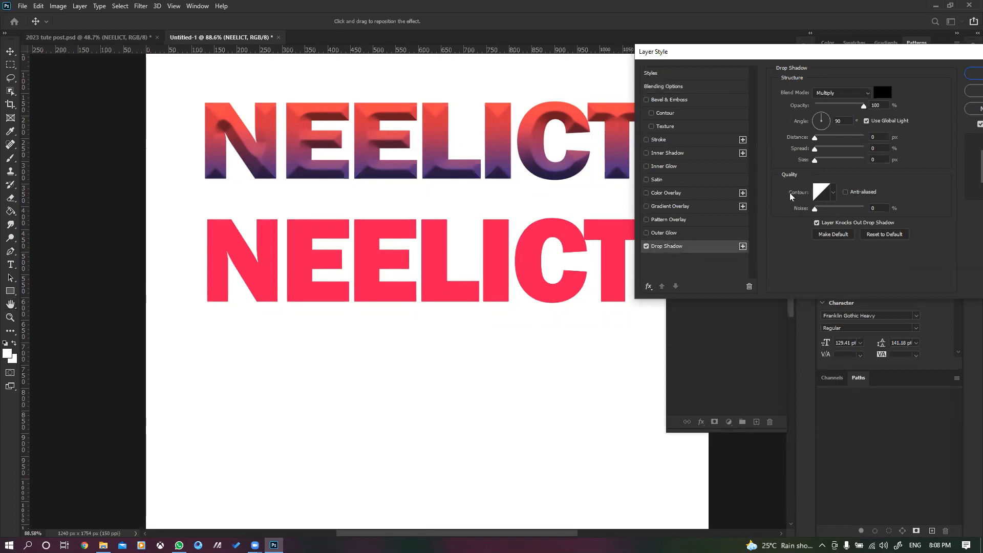
left_click_drag(814, 137, 822, 164)
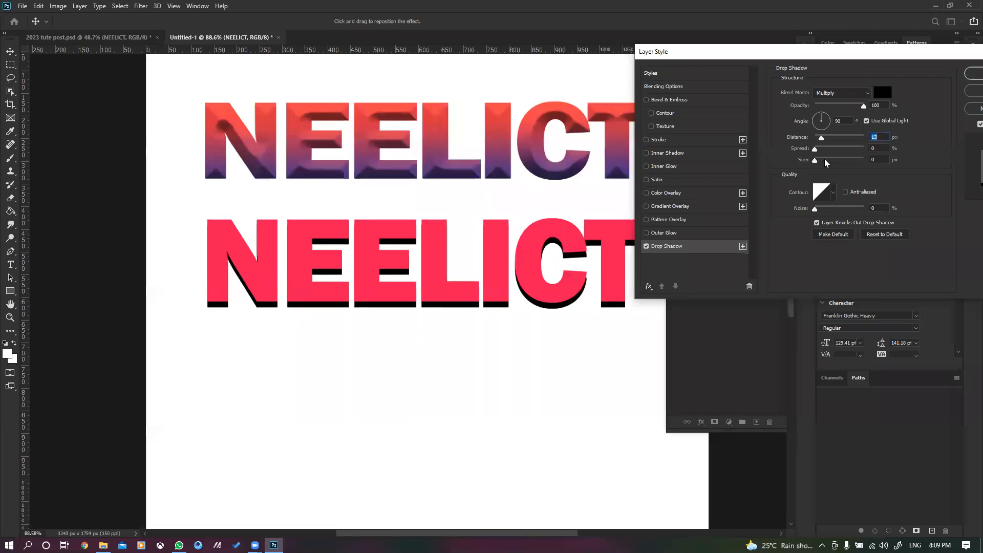
left_click_drag(815, 162, 818, 165)
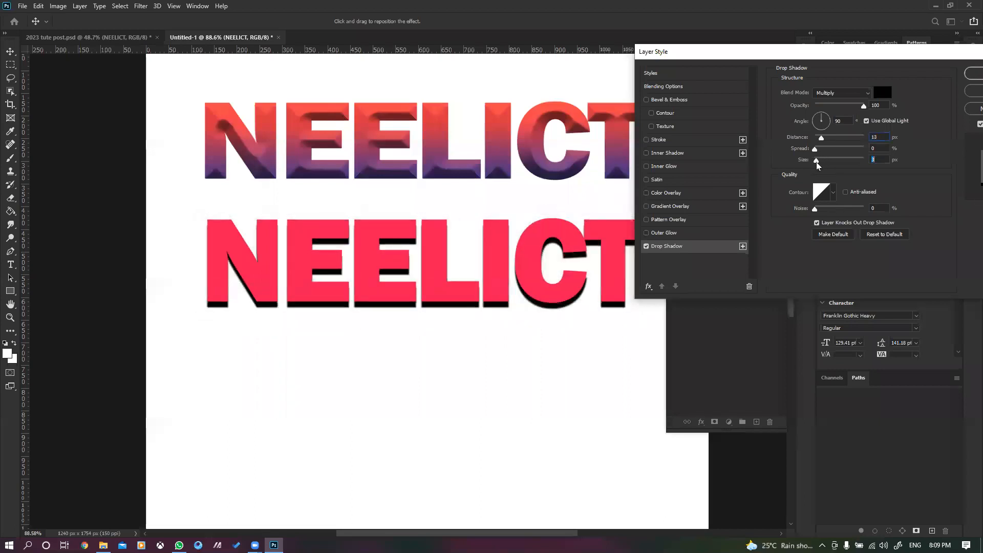
Step: Set the drop shadow to 65% opacity, a 95° angle and 12 px distance, increase its size slightly, and return to the general blending options
left_click(819, 121)
mouse_move(818, 123)
left_mouse_down()
mouse_move(833, 134)
mouse_move(820, 127)
mouse_move(823, 106)
mouse_move(873, 109)
mouse_move(812, 121)
mouse_move(847, 112)
mouse_move(833, 116)
left_mouse_up()
left_click(816, 110)
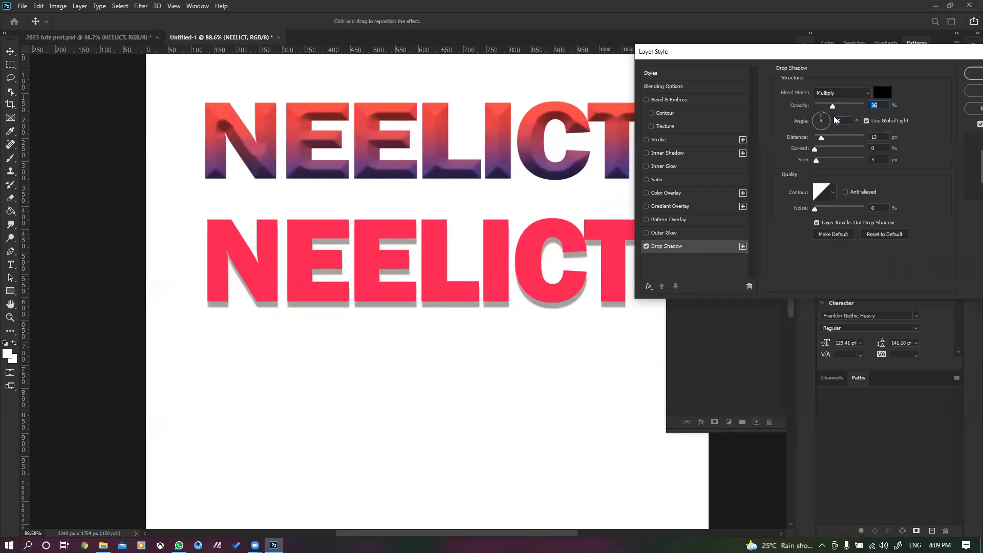
left_click(815, 209)
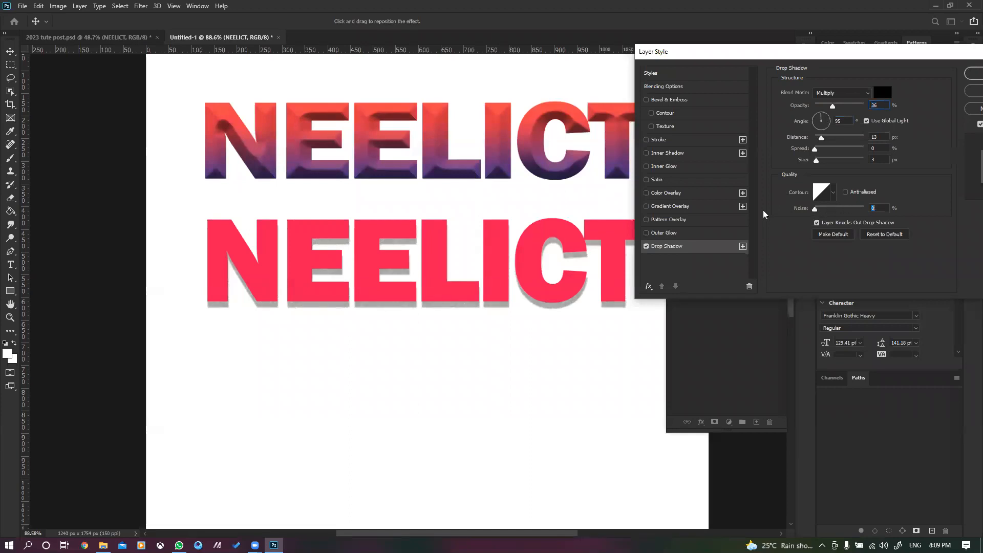
left_click_drag(816, 160, 846, 104)
left_click_drag(817, 161, 818, 160)
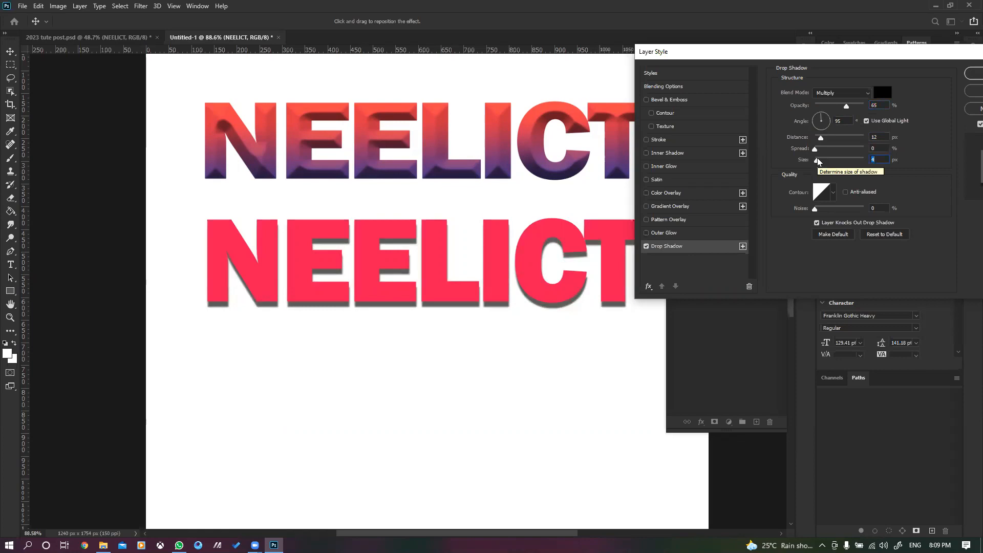
left_click(680, 91)
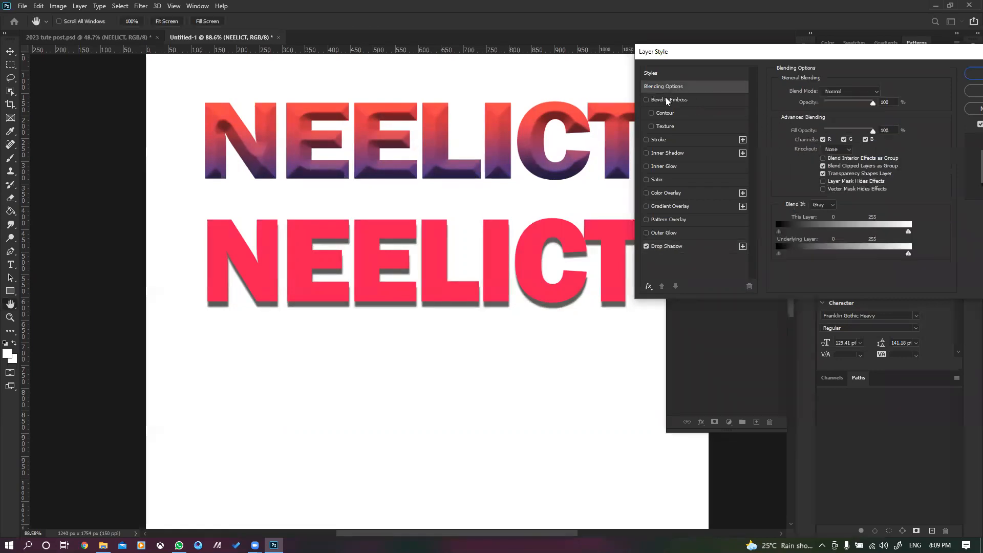
Step: Add a bevel to the plain NEELICT text, trying Emboss before choosing Inner Bevel with 209% depth, 29 px size and 0 px soften
left_click(661, 102)
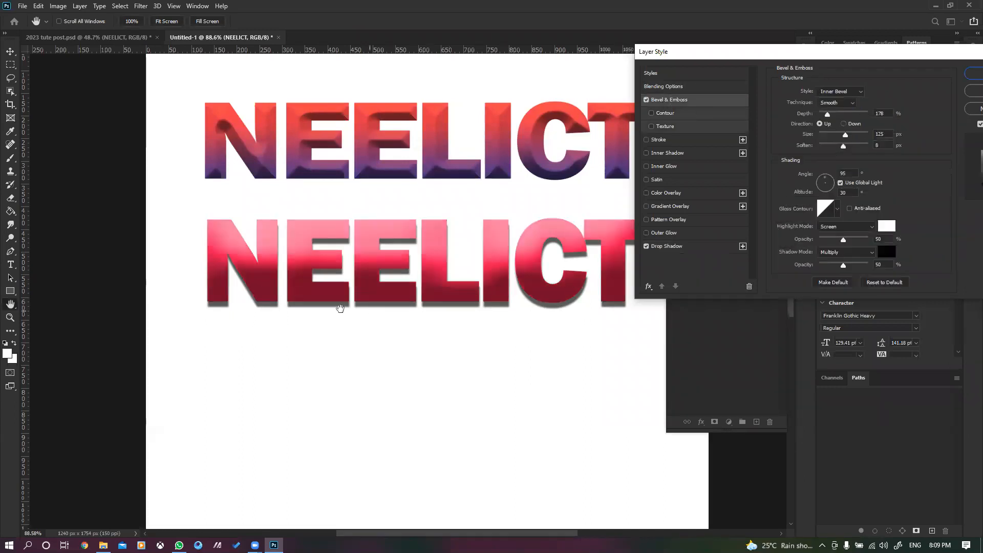
left_click(845, 92)
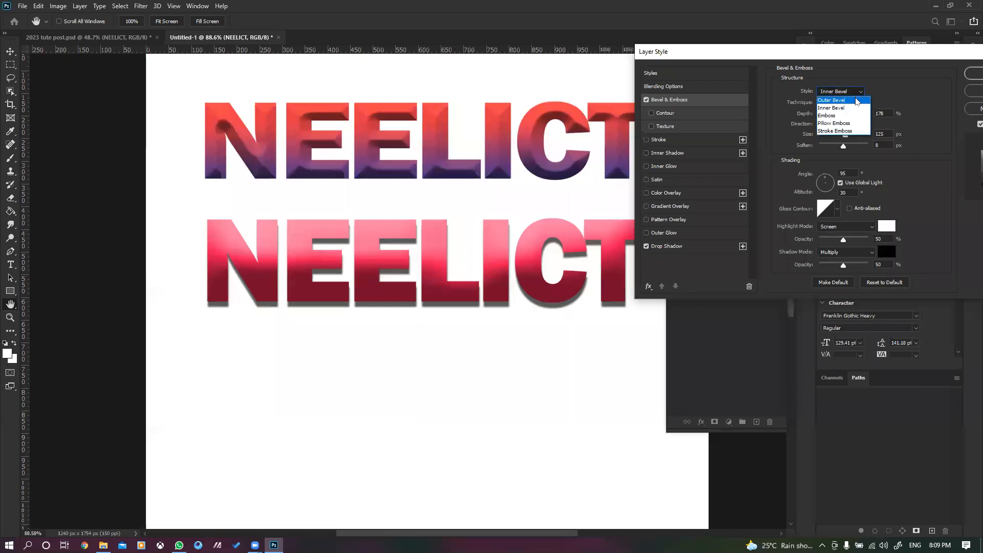
left_click(845, 116)
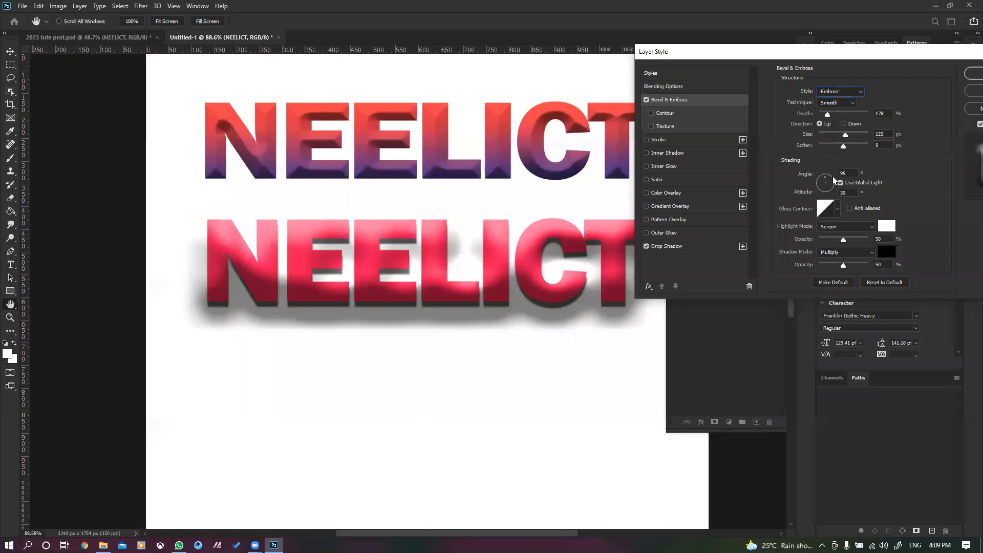
mouse_move(827, 112)
left_mouse_down()
mouse_move(849, 116)
mouse_move(819, 125)
mouse_move(831, 133)
mouse_move(822, 145)
mouse_move(831, 135)
mouse_move(822, 115)
mouse_move(844, 115)
mouse_move(819, 118)
mouse_move(827, 120)
left_mouse_up()
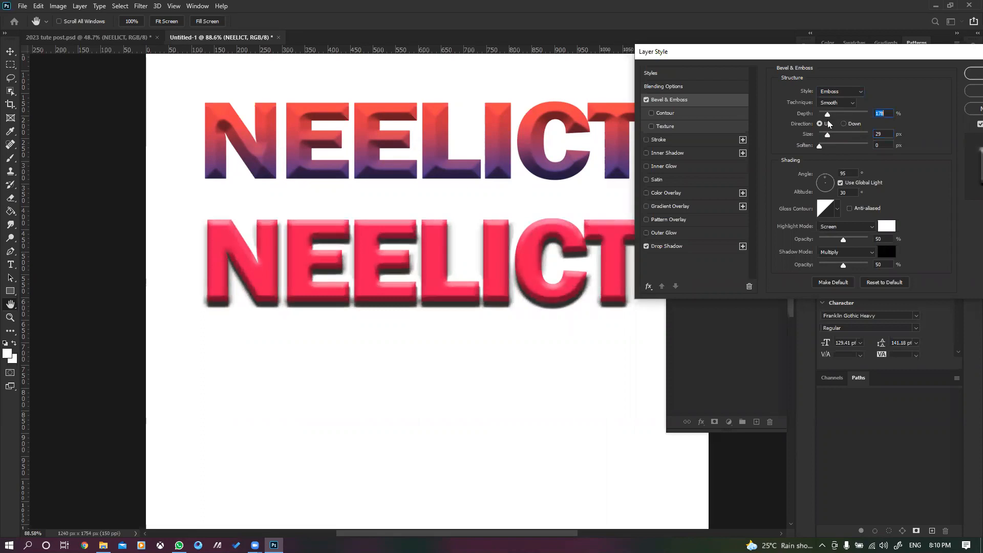
left_click_drag(832, 136, 827, 135)
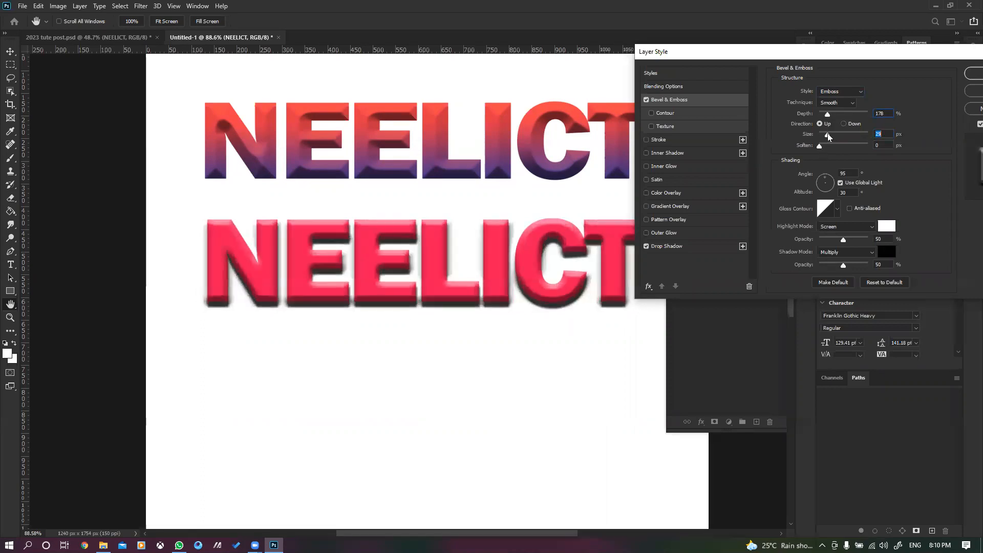
left_click(835, 95)
left_click(830, 107)
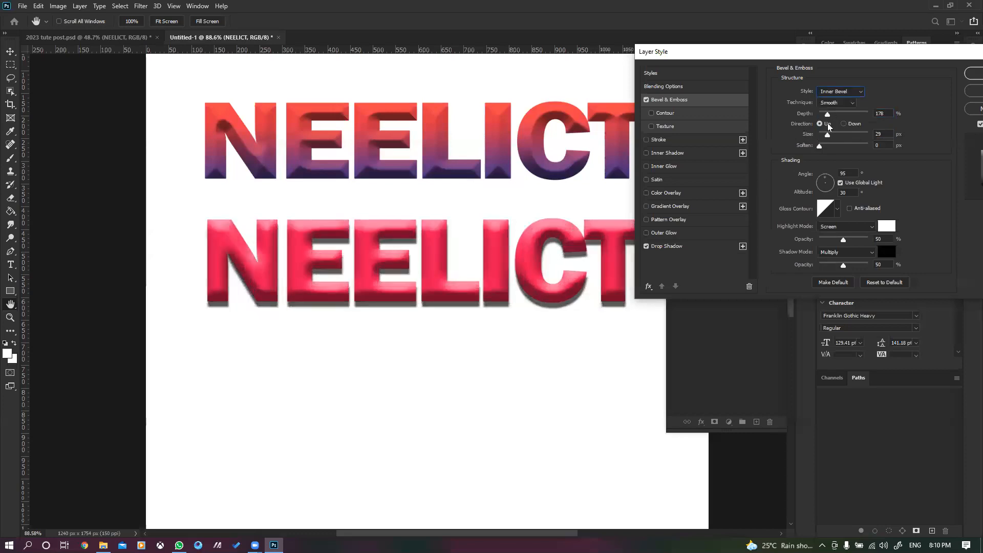
left_click_drag(828, 114, 829, 115)
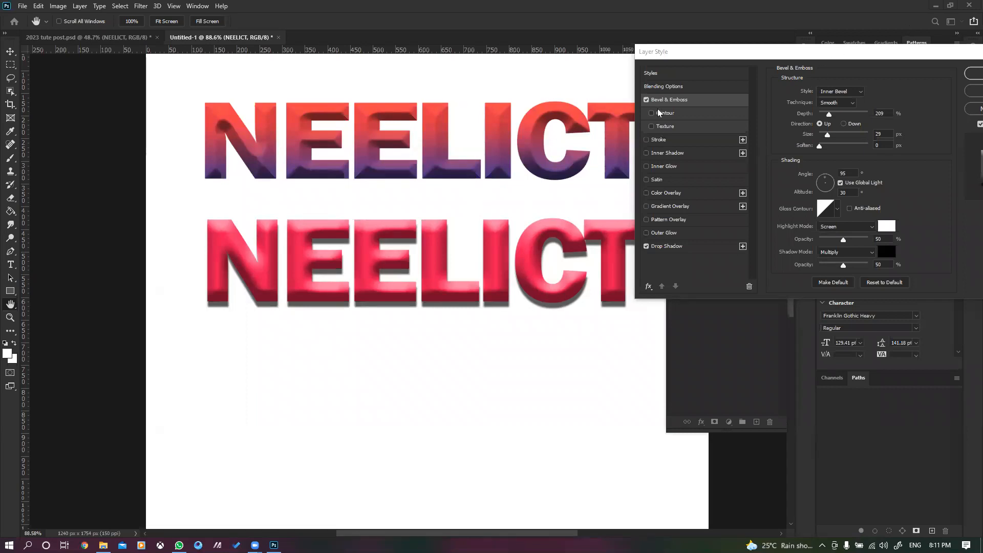
Step: Try the Outer Bevel style at 646% depth, and return to Inner Bevel with the depth lowered to 105%
left_click(840, 92)
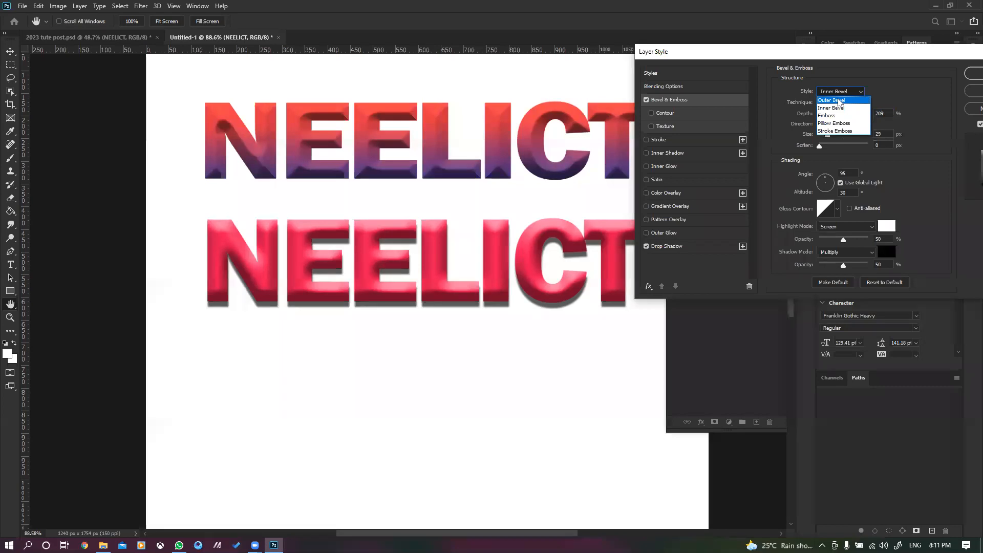
left_click(840, 100)
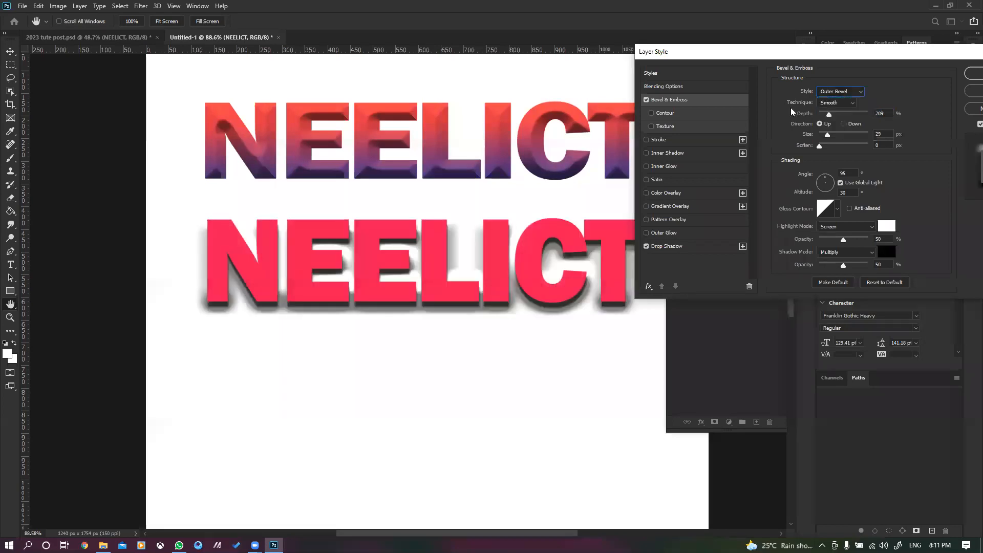
left_click_drag(830, 115, 851, 122)
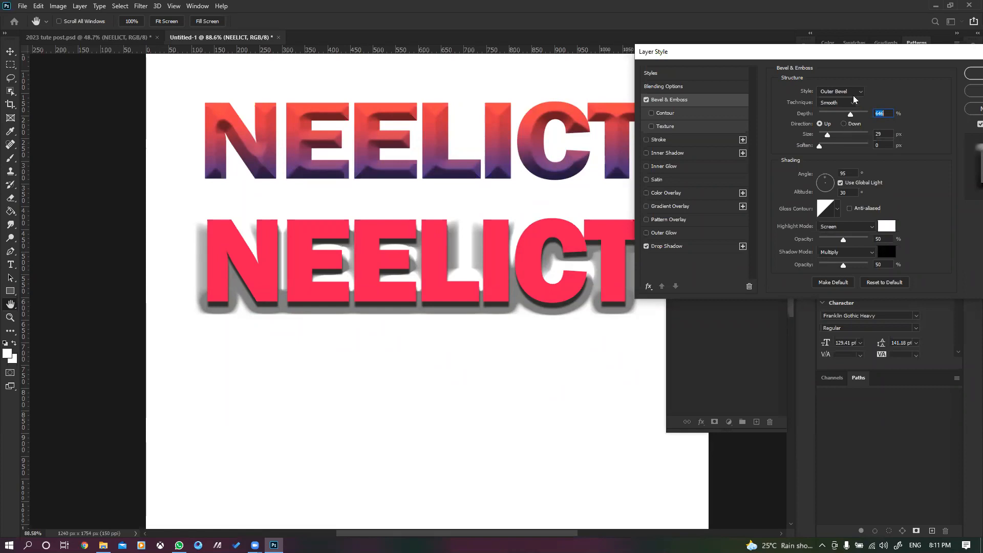
left_click(853, 94)
left_click(842, 109)
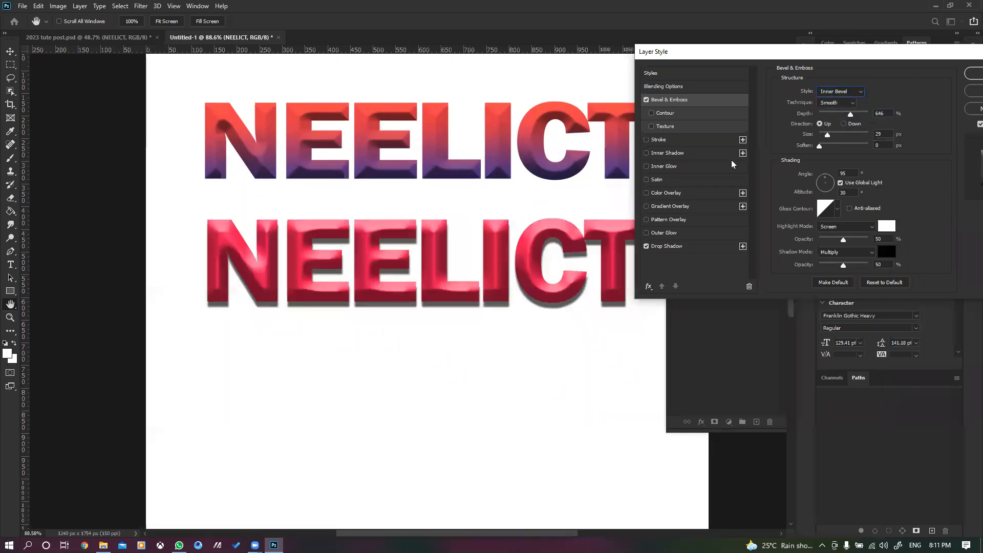
left_click(825, 113)
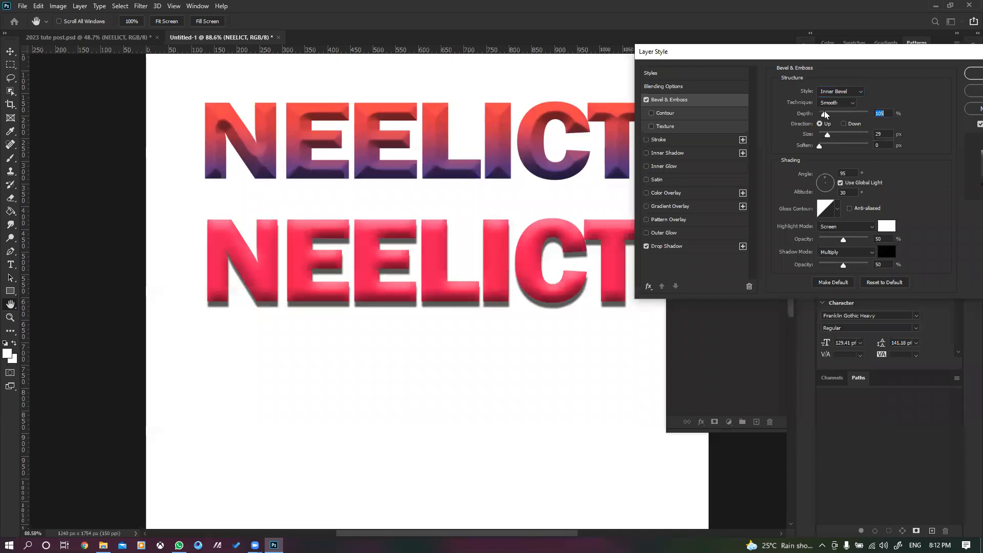
Step: Switch the bevel style to Emboss, turn off the text's drop shadow and set the bevel depth to 126%
left_click(834, 91)
left_click(833, 114)
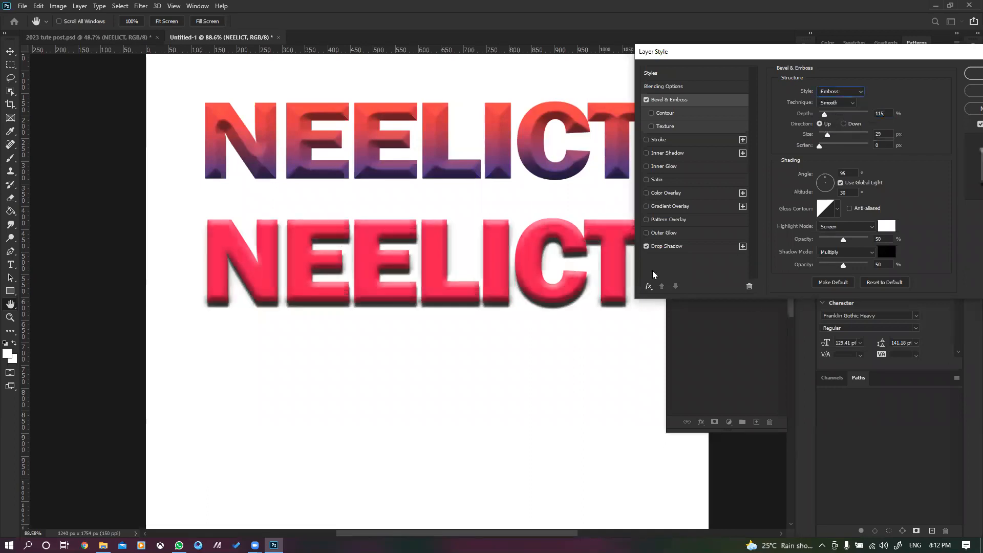
left_click(647, 246)
mouse_move(826, 114)
left_mouse_down()
mouse_move(837, 115)
mouse_move(824, 115)
left_mouse_up()
Step: Try the Pillow Emboss style at 105% depth and the Stroke Emboss style at 490% depth and 27 px size
left_click(843, 91)
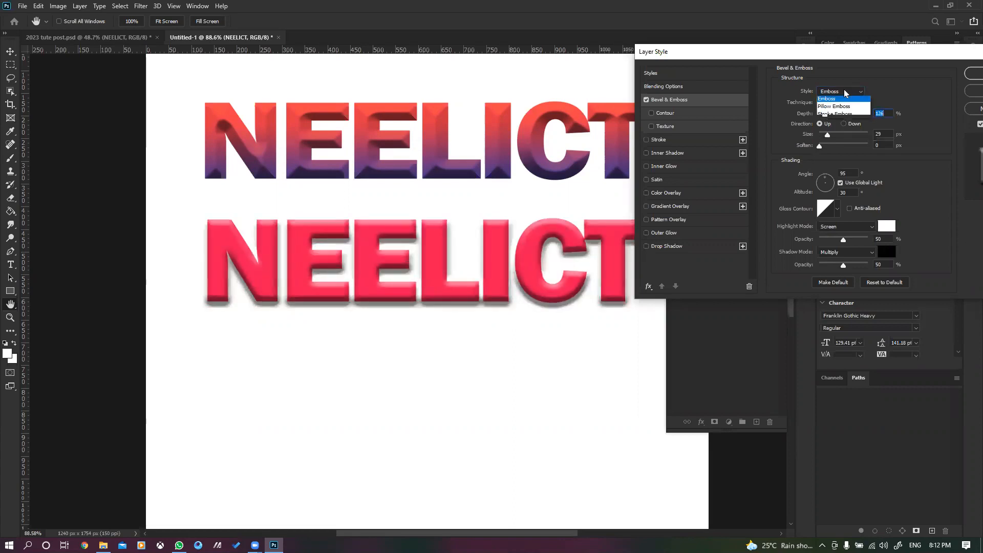
left_click(835, 122)
mouse_move(824, 115)
left_mouse_down()
mouse_move(843, 119)
mouse_move(825, 122)
left_mouse_up()
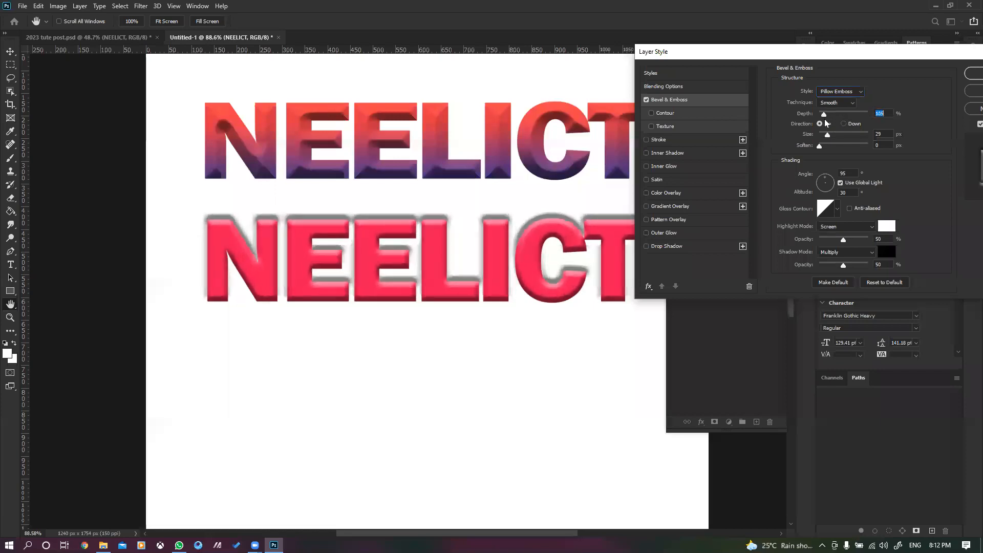
left_click(839, 91)
left_click(830, 128)
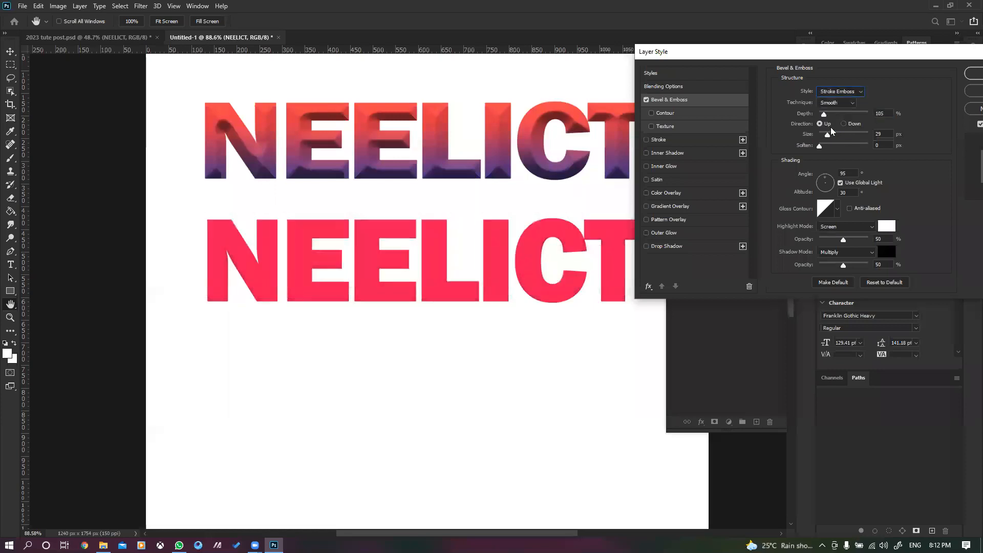
left_click_drag(825, 116, 828, 136)
Step: Set the bevel to Inner Bevel with 136% depth, 40 px size and 7 px soften, testing the Down direction but keeping Up
left_click(840, 91)
left_click(836, 109)
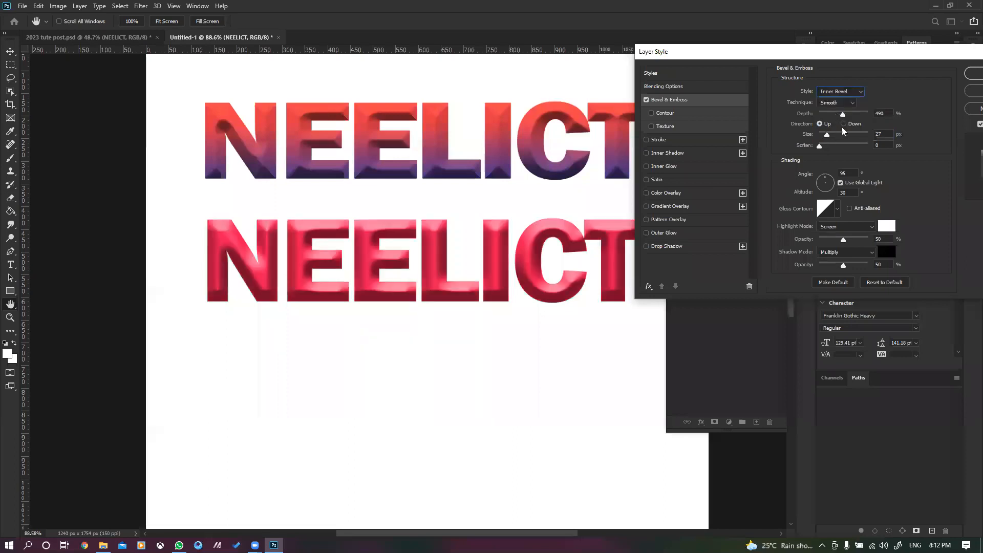
left_click_drag(843, 114, 839, 147)
left_click(847, 122)
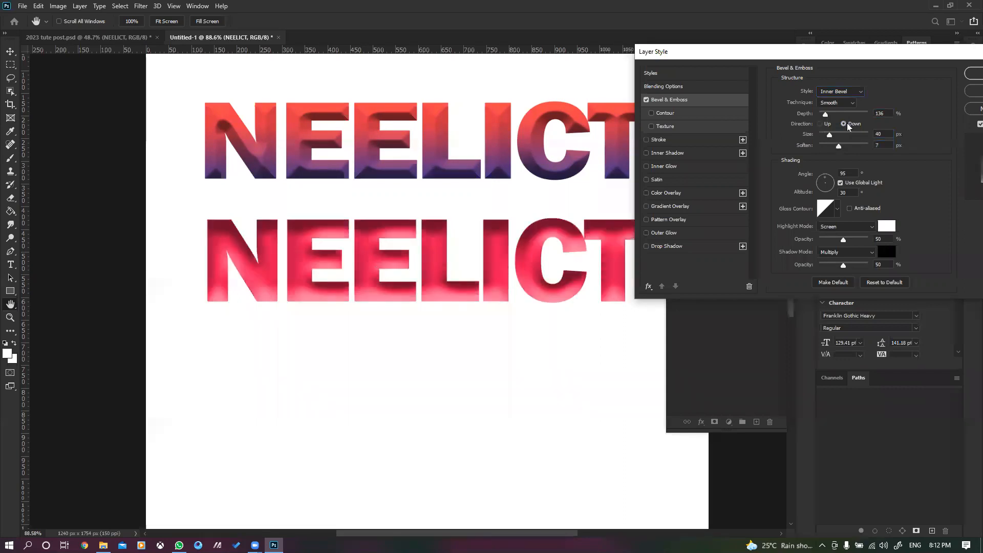
left_click(825, 124)
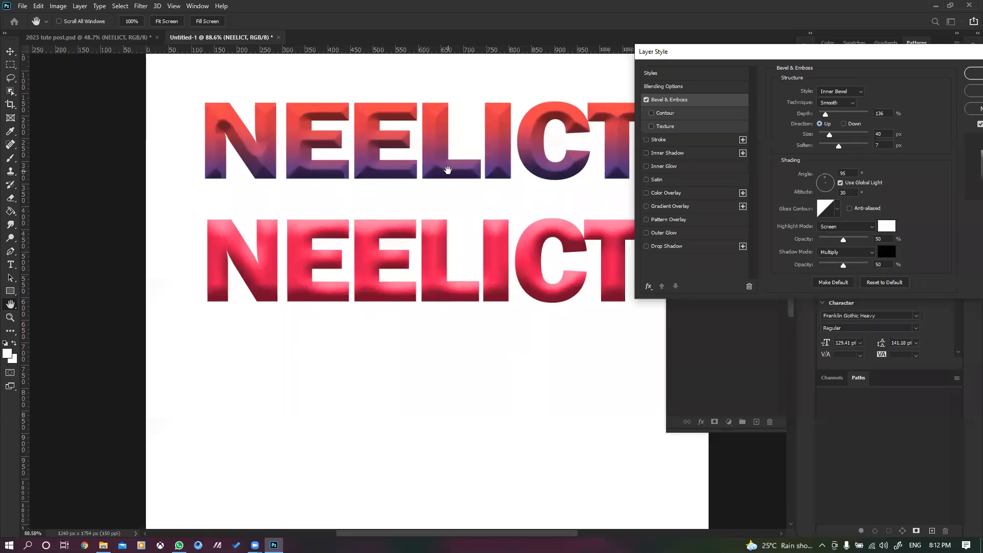
Step: Add a gradient overlay to the lower NEELICT text and try several Reds presets for it, finishing on Red_07
left_click(645, 205)
left_click(662, 205)
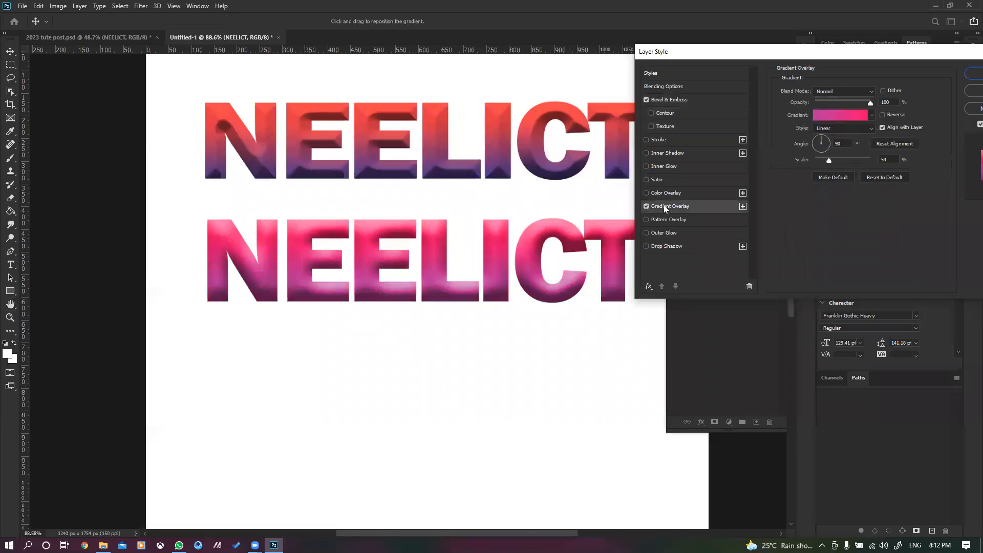
left_click(836, 114)
left_click(675, 157)
scroll(732, 143, "down", 1)
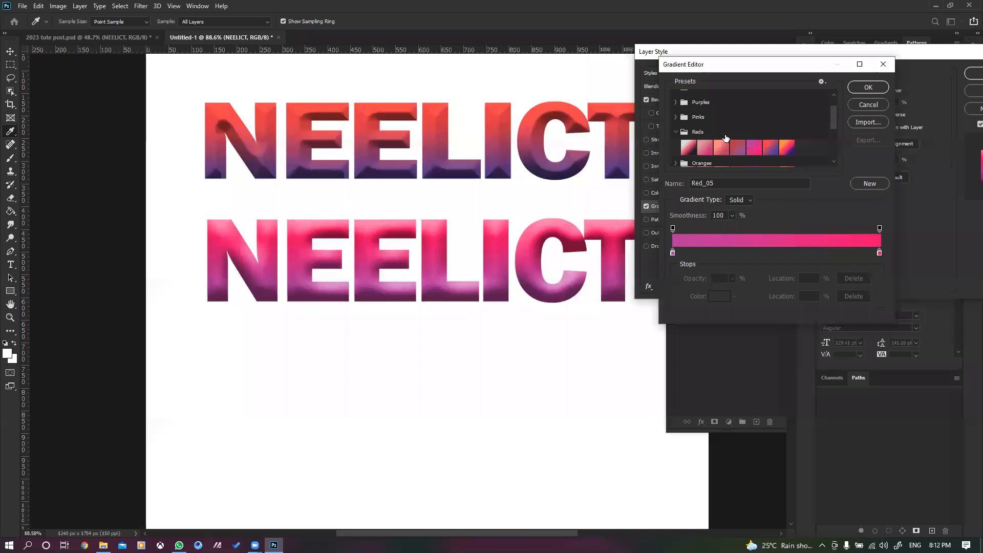
left_click(717, 146)
left_click(688, 148)
left_click(723, 148)
left_click(754, 147)
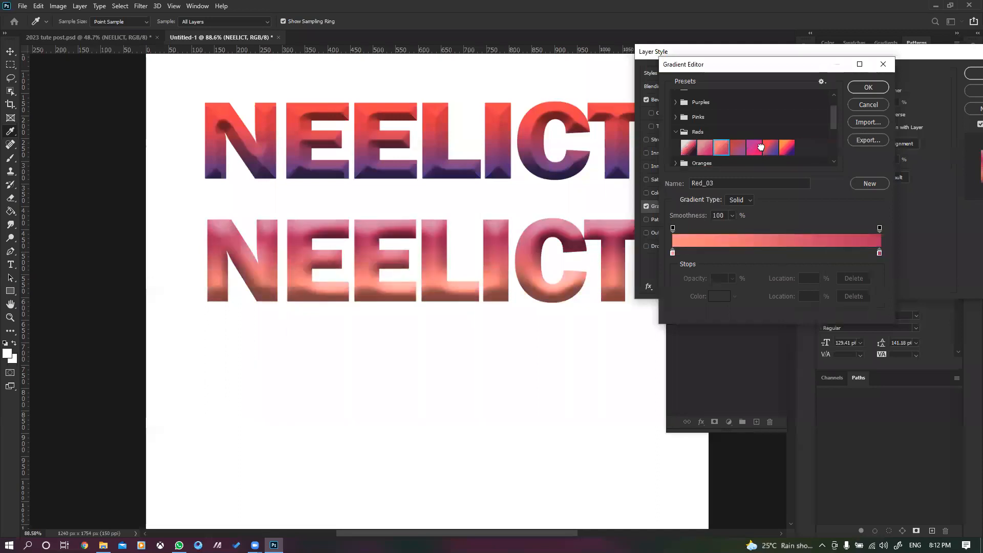
left_click(784, 149)
scroll(742, 143, "down", 1)
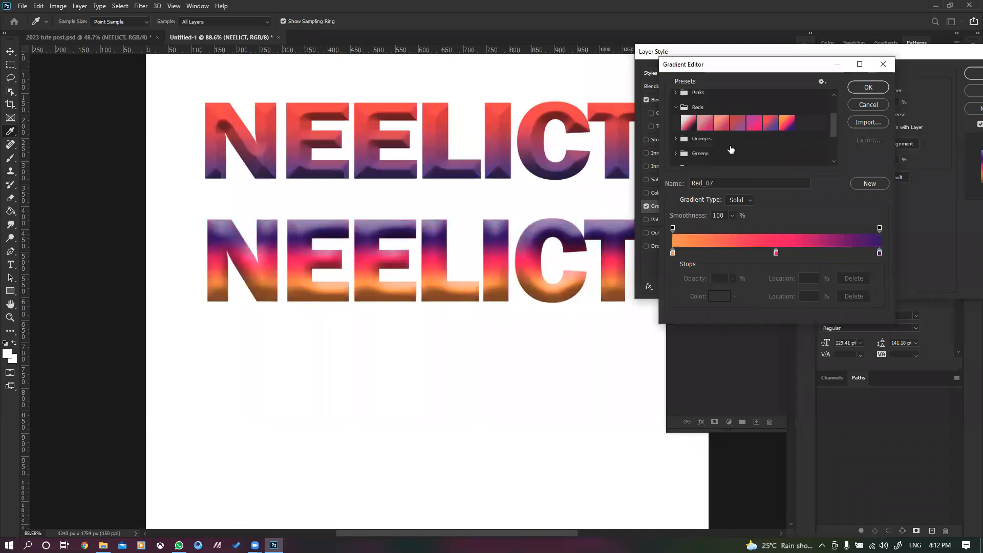
Step: Try several presets from the Oranges gradient group on the text, including Orange_06 and Orange_12
left_click(676, 140)
scroll(705, 149, "down", 1)
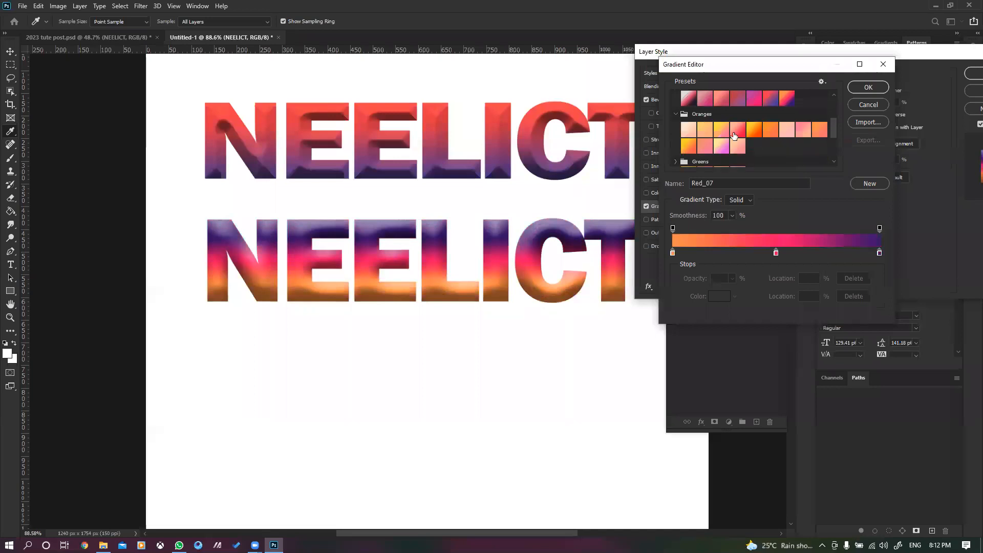
left_click(737, 130)
left_click(766, 128)
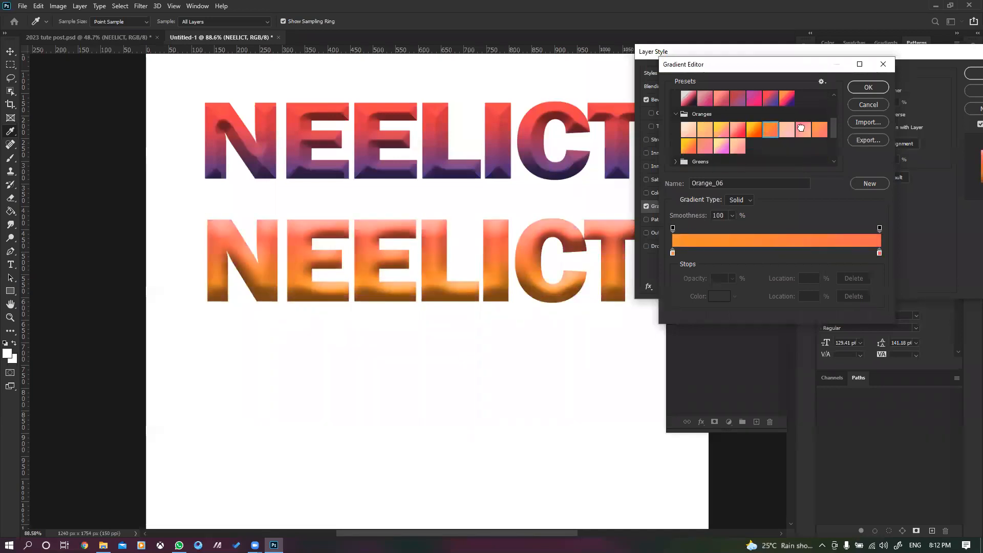
left_click(803, 130)
left_click(700, 146)
left_click(722, 146)
scroll(716, 144, "down", 1)
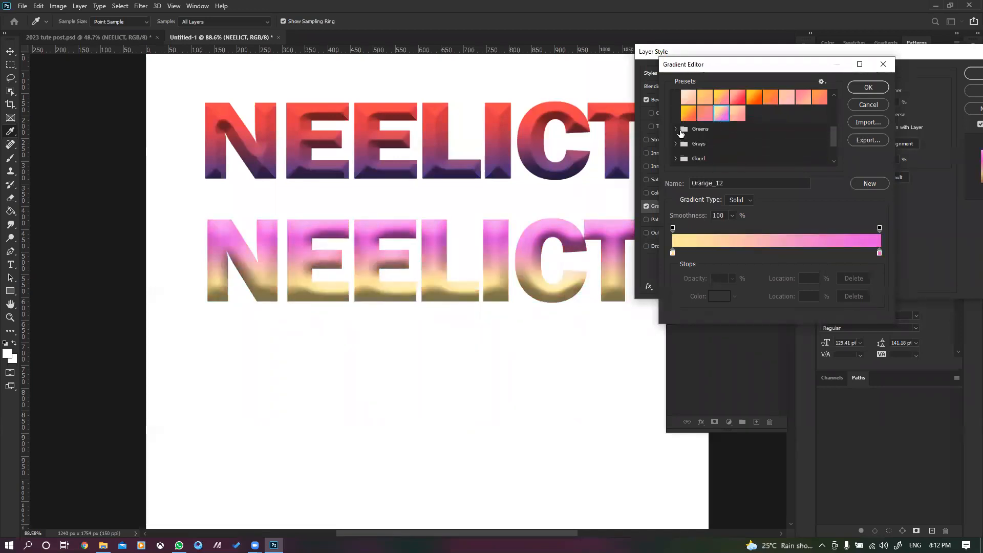
Step: Browse the Greens gradient presets and apply the teal-to-blue Green_28 gradient to the overlay
left_click(675, 129)
left_click(708, 143)
left_click(738, 159)
left_click(761, 159)
scroll(760, 160, "down", 2)
left_click(689, 159)
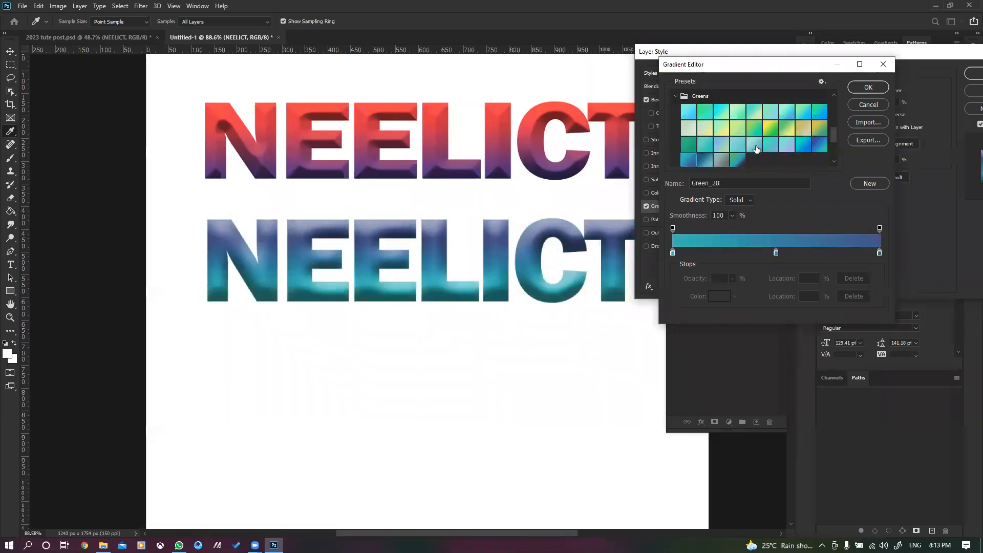
left_click(881, 87)
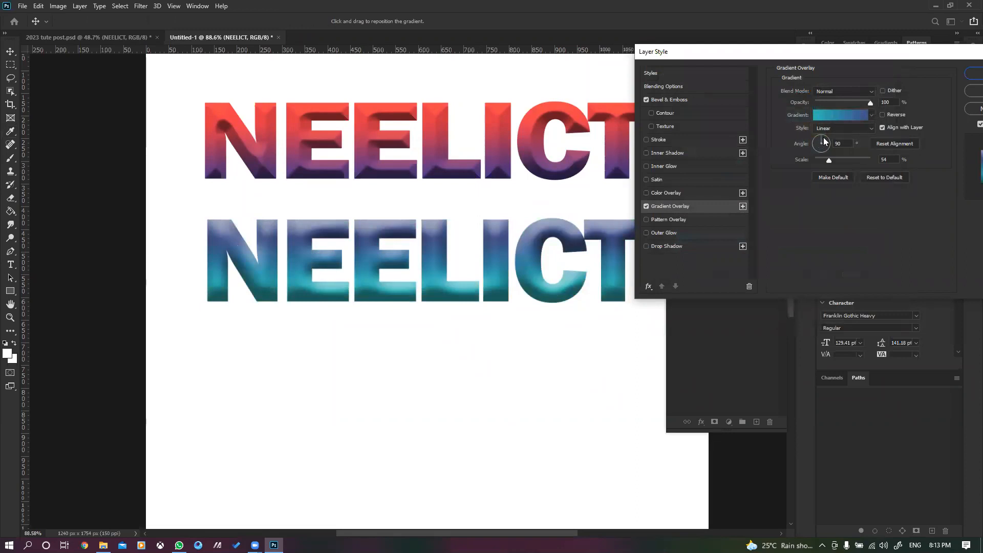
Step: Adjust the gradient overlay's scale, preview the text with its drop shadow switched on and off again, and reopen the bevel settings
mouse_move(830, 161)
left_mouse_down()
mouse_move(859, 162)
mouse_move(805, 171)
mouse_move(834, 170)
left_mouse_up()
left_click(658, 247)
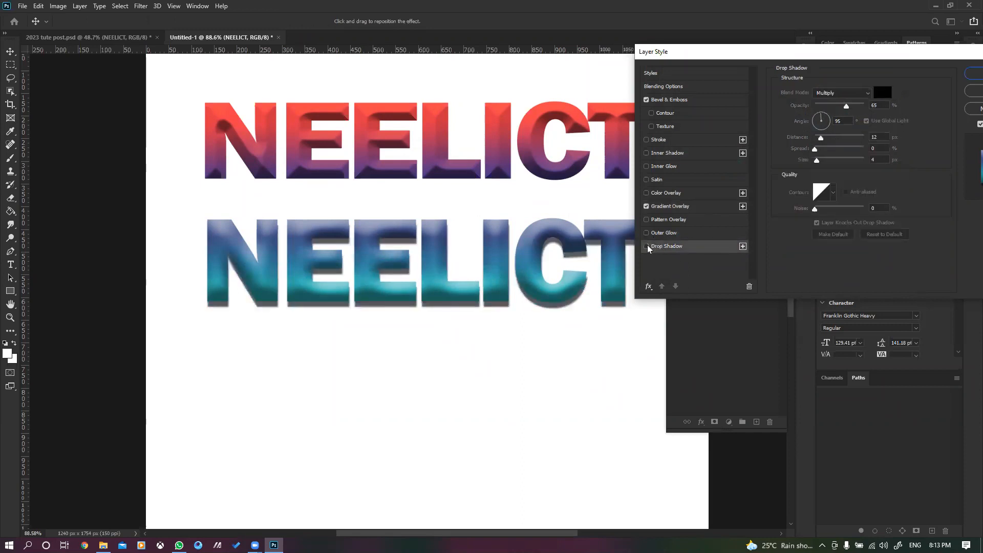
left_click(647, 246)
left_click(671, 100)
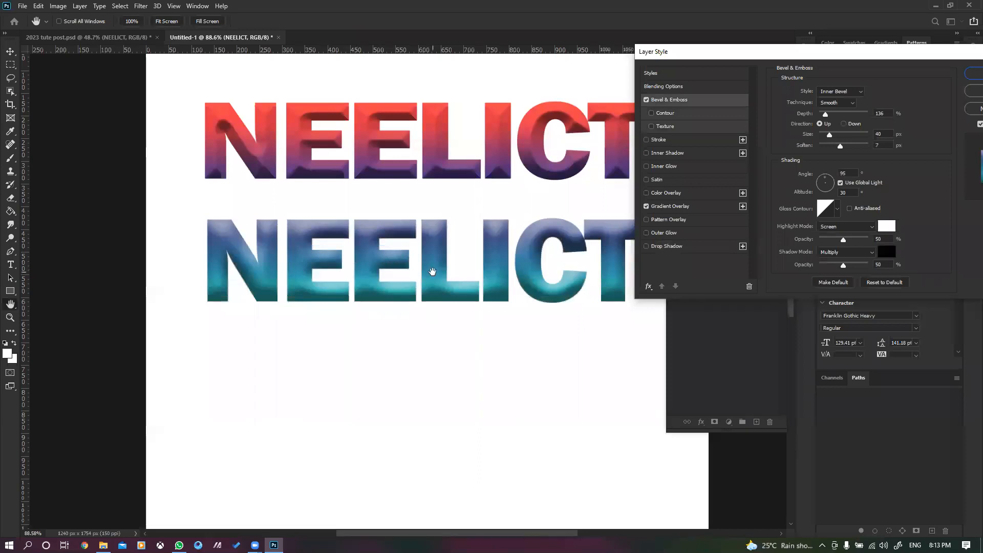
Step: Add a black outside stroke to the lower NEELICT text and set its size to 5 px
left_click(666, 142)
left_click(802, 165)
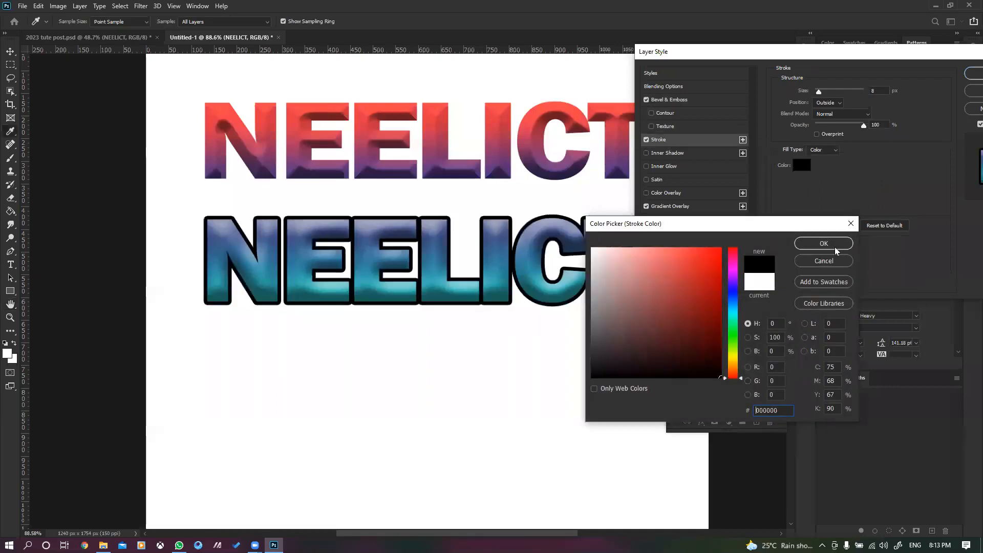
left_click(823, 243)
mouse_move(818, 93)
left_mouse_down()
mouse_move(833, 89)
mouse_move(817, 93)
left_mouse_up()
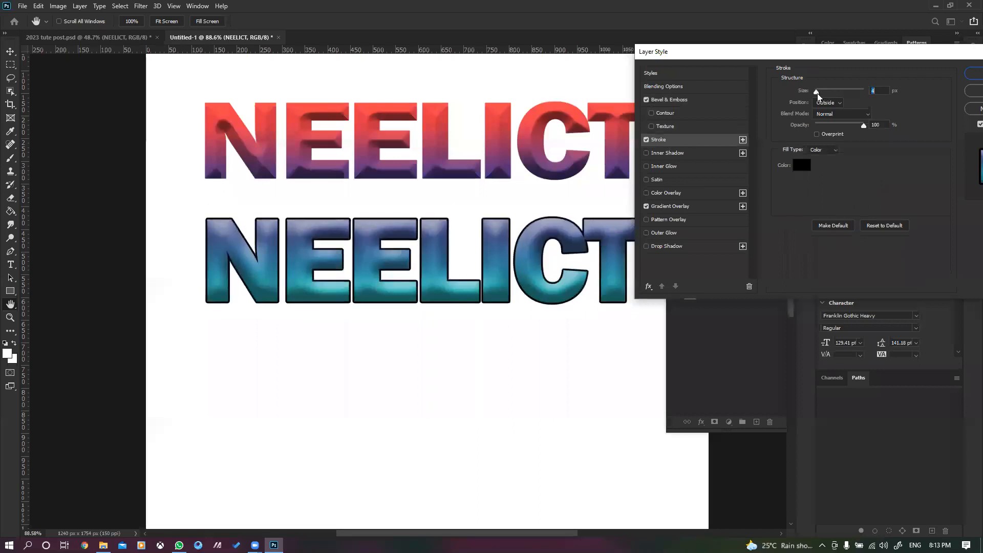
Step: Turn off the text's Bevel & Emboss, and compare the lettering without and with the gradient overlay, leaving the overlay on
left_click(646, 99)
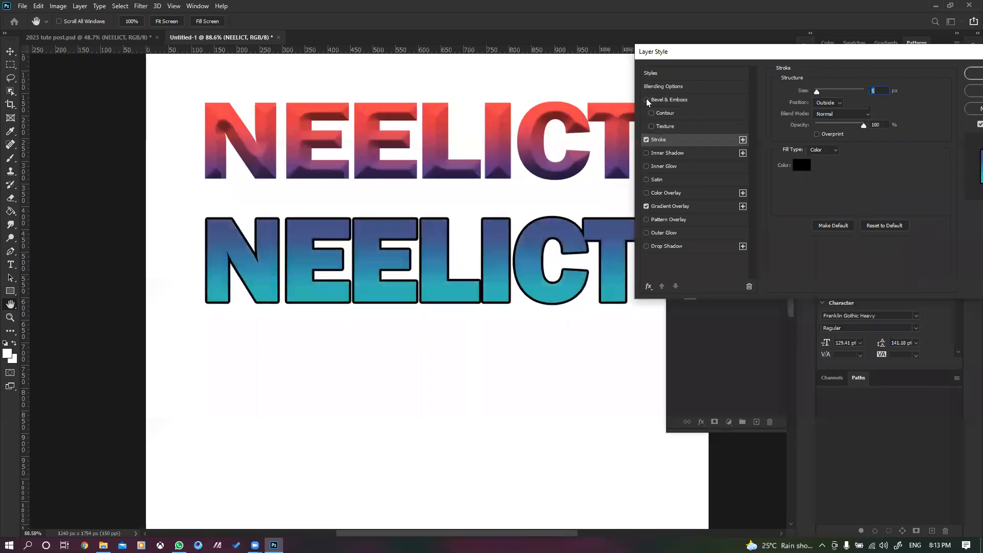
left_click(646, 205)
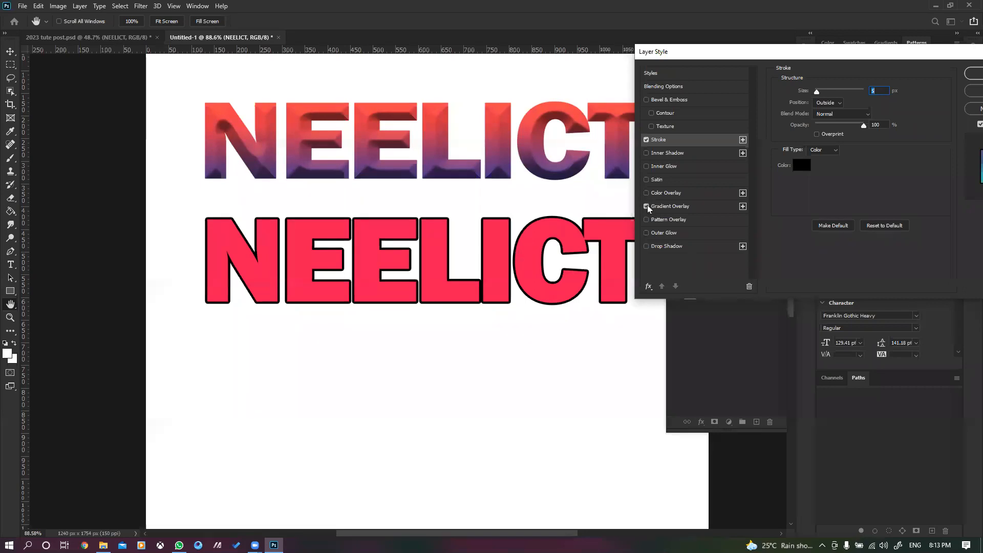
left_click(646, 205)
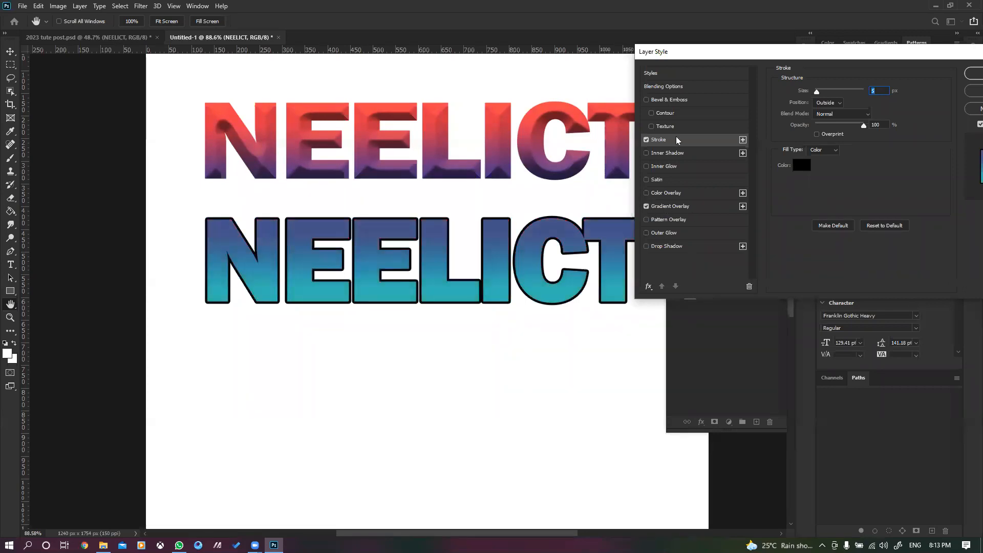
Step: Turn on the lower NEELICT text's drop shadow with a 24 px distance and 42% opacity
left_click(647, 246)
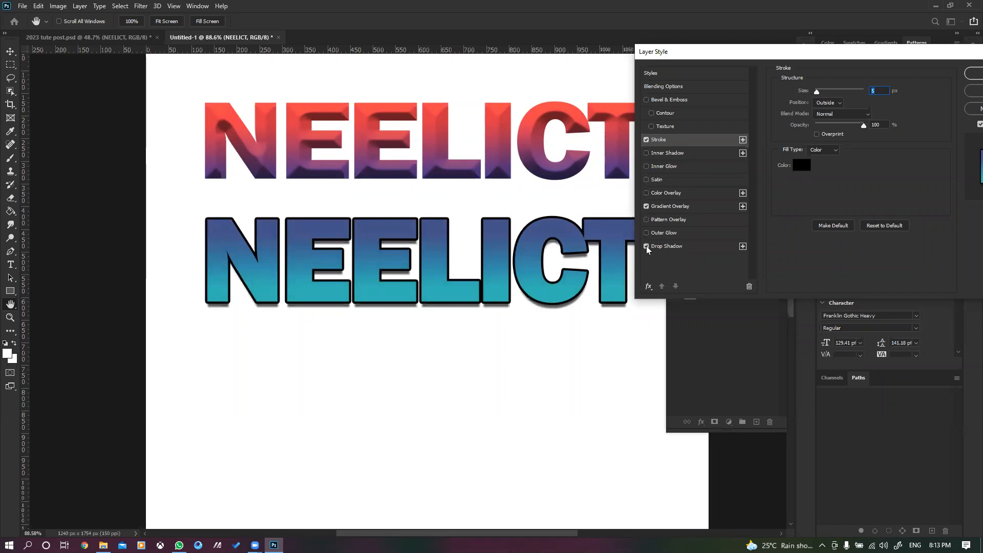
left_click(666, 246)
mouse_move(847, 105)
left_mouse_down()
mouse_move(863, 104)
mouse_move(835, 103)
left_mouse_up()
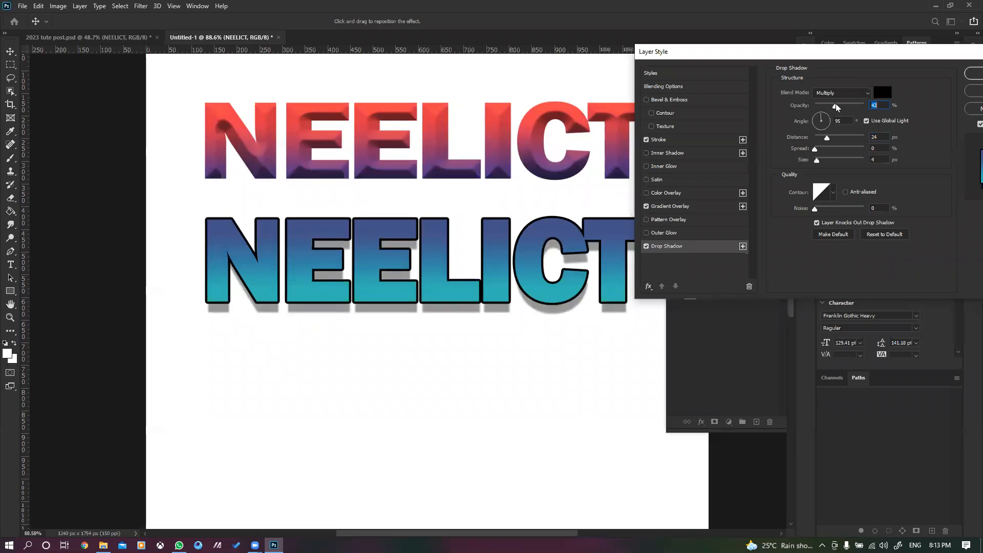
Step: Turn on Bevel & Emboss for the lower NEELICT text and switch off its stroke and drop shadow
left_click(646, 100)
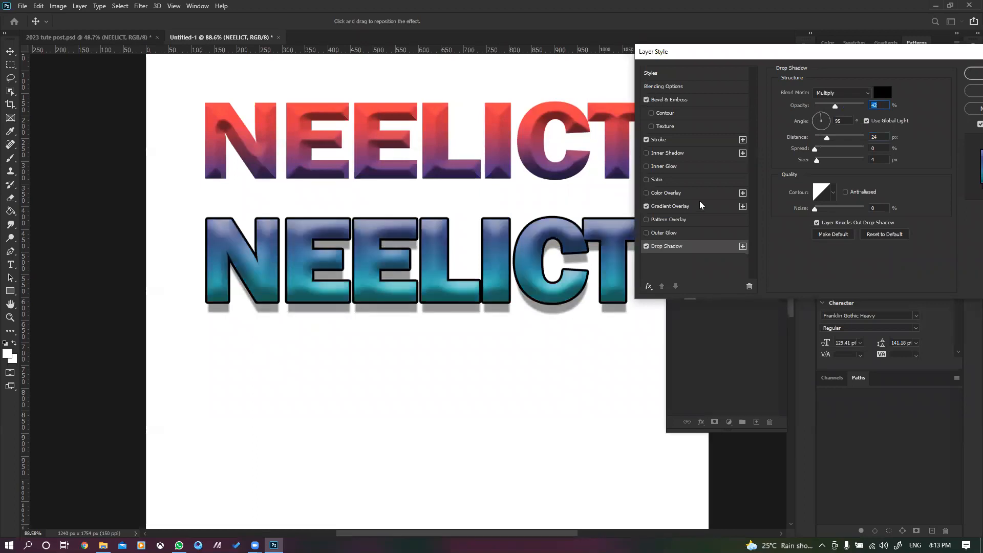
left_click(646, 139)
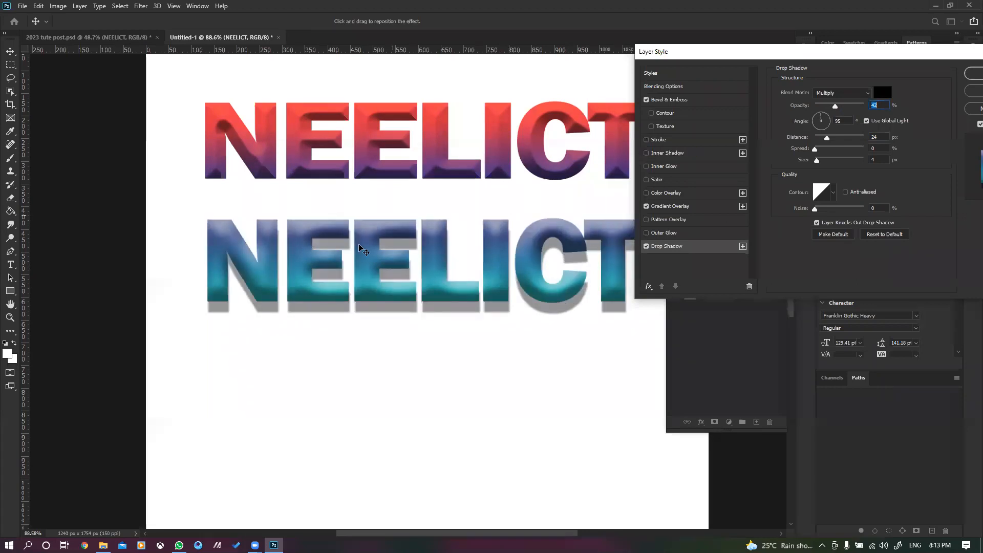
left_click(647, 247)
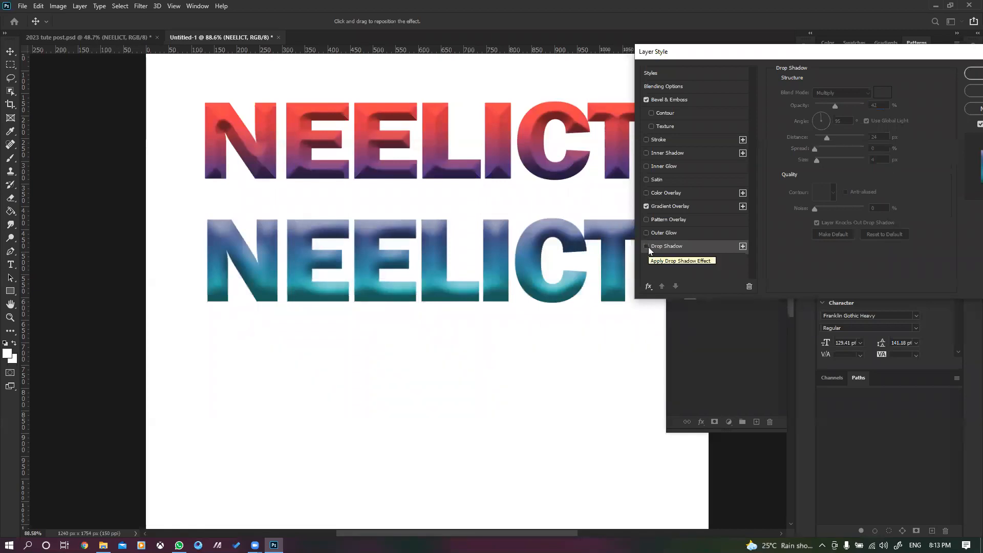
Step: Set the bevel's depth to 802%, soften to 5 px and highlight opacity to 55%, and apply the layer style
left_click(684, 98)
left_click_drag(830, 115, 830, 146)
mouse_move(843, 240)
left_mouse_down()
mouse_move(873, 237)
mouse_move(825, 247)
mouse_move(854, 249)
mouse_move(846, 249)
left_mouse_up()
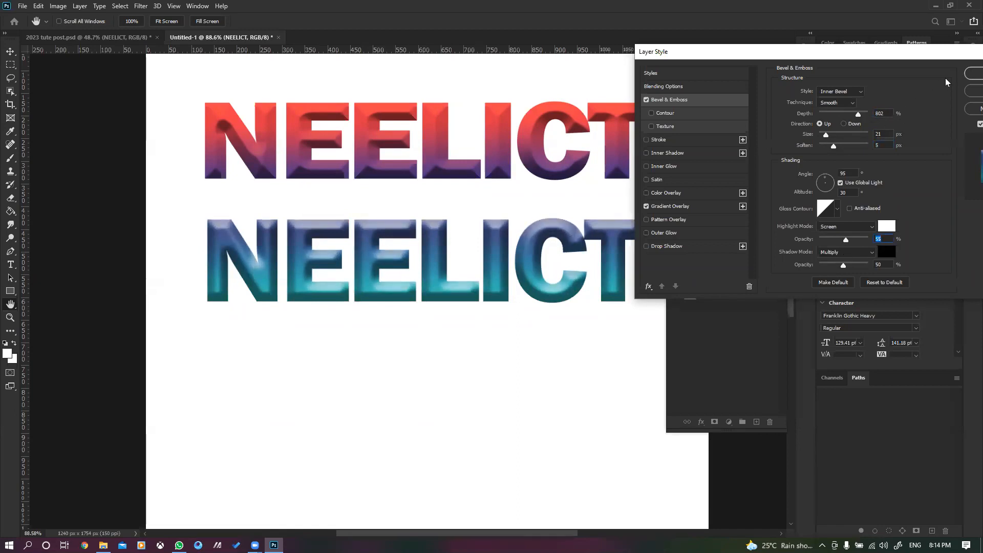
left_click(970, 74)
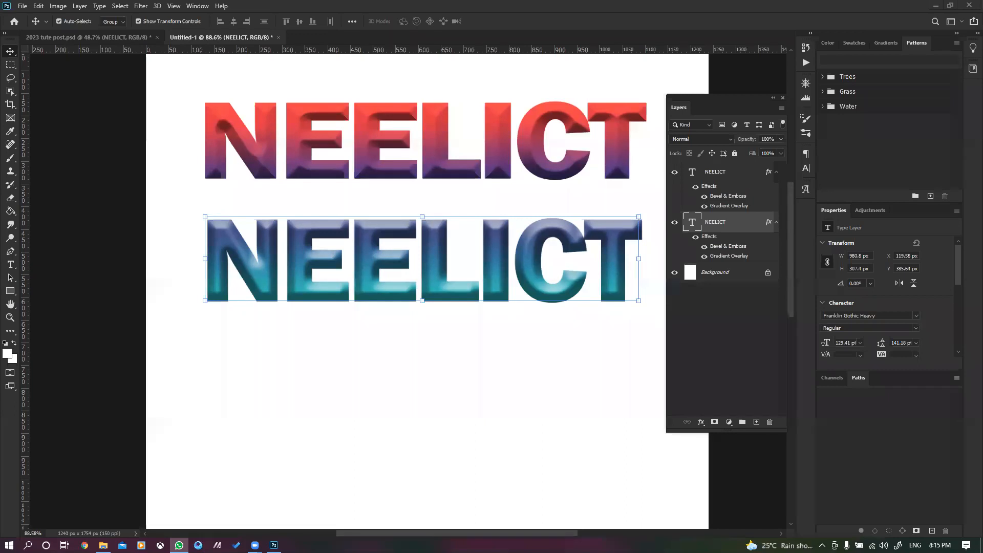
Step: Switch to 2023 tute post.psd, dock the floating Layers panel beside Channels and Paths, and deselect the NEELICT text
left_click(456, 368)
left_click(134, 37)
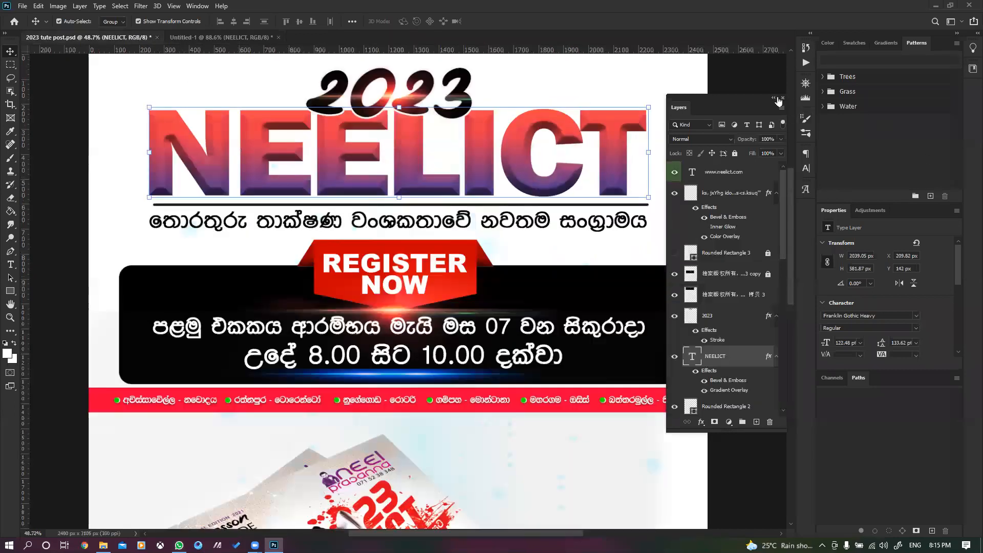
left_click_drag(688, 109, 869, 380)
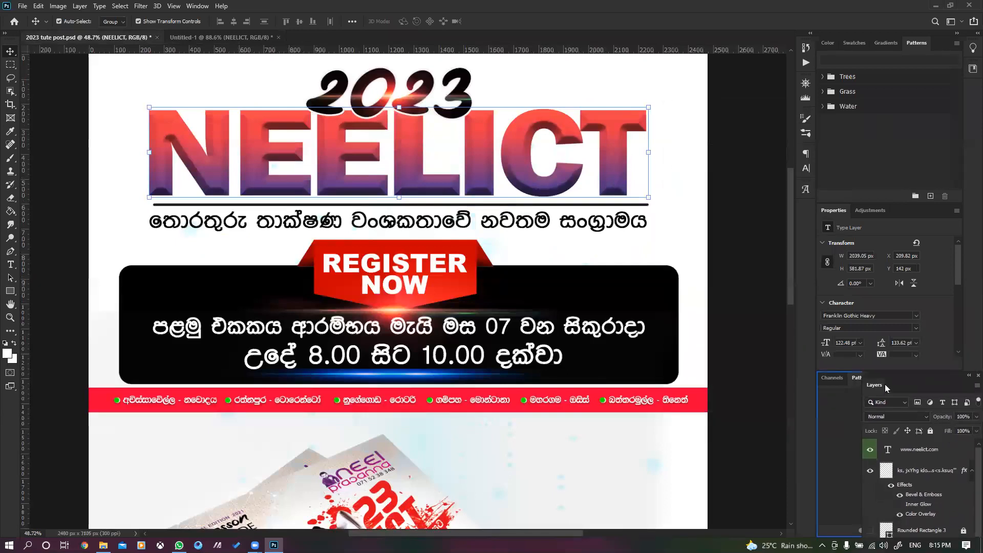
left_click(648, 255)
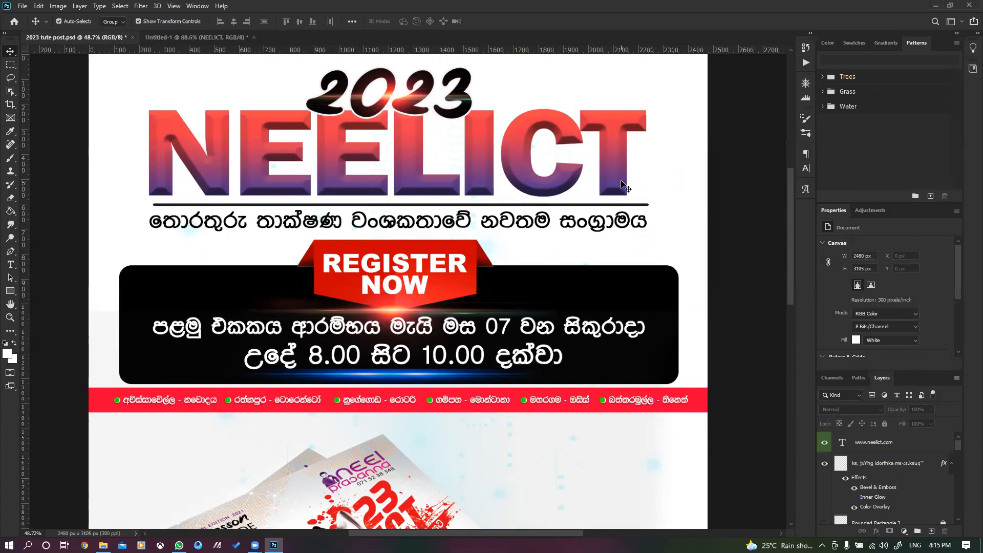
Step: Look over the whole 2023 poster, and close it and the untitled lettering document without saving
scroll(430, 148, "down", 5)
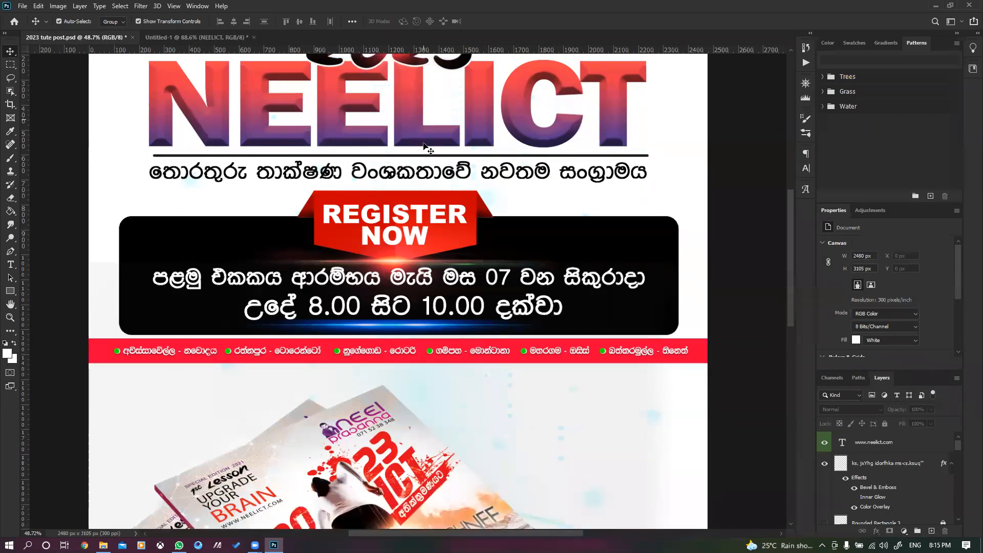
scroll(421, 219, "down", 10)
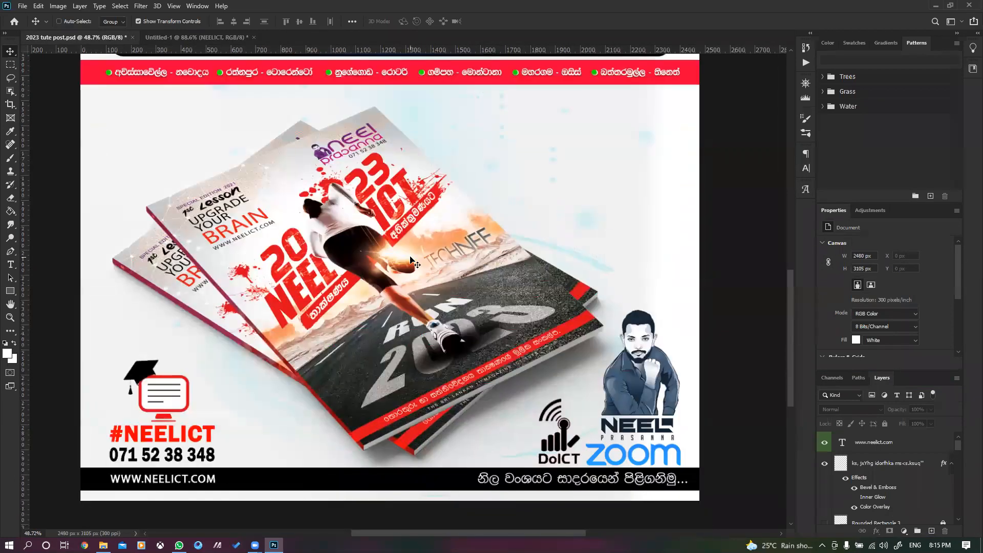
scroll(413, 260, "down", 3)
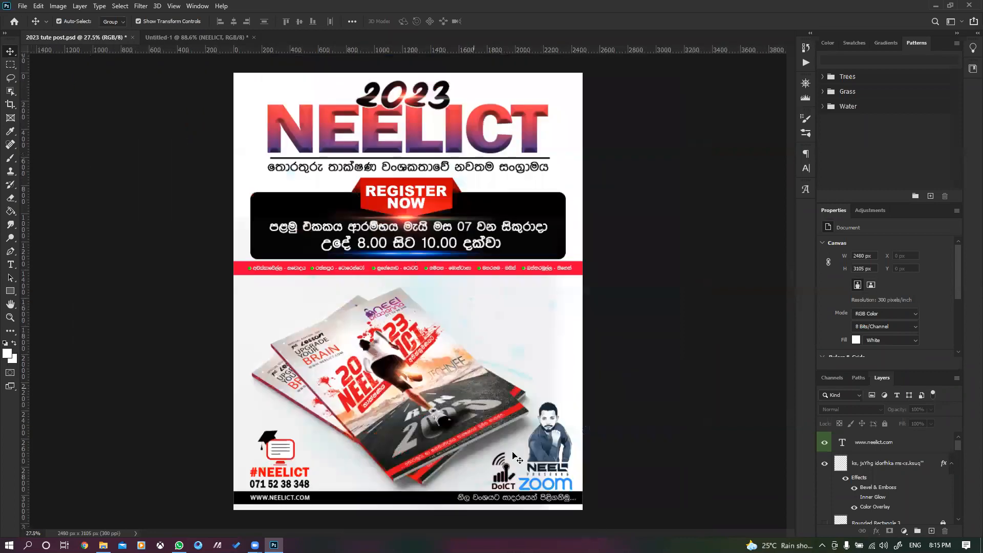
left_click(132, 37)
left_click(487, 203)
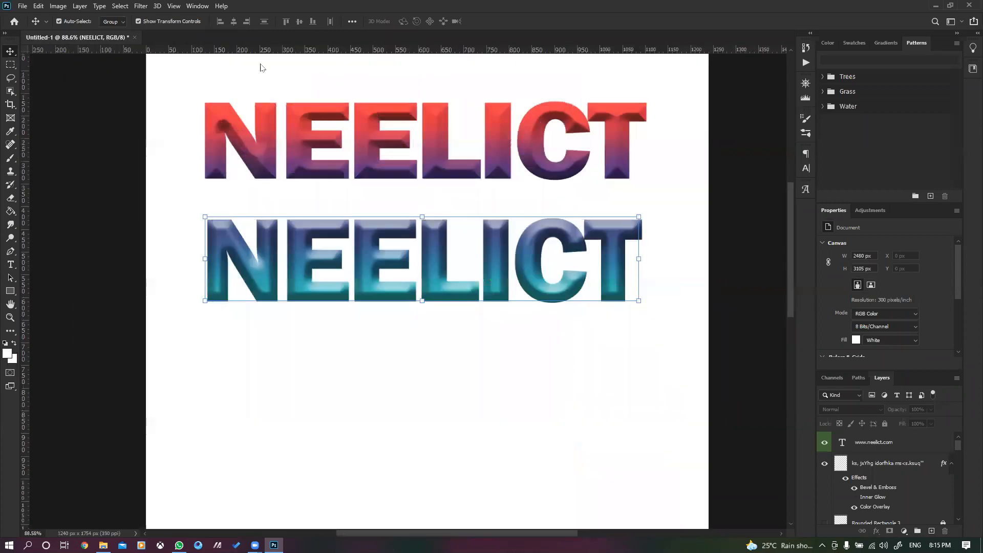
left_click(135, 37)
left_click(487, 202)
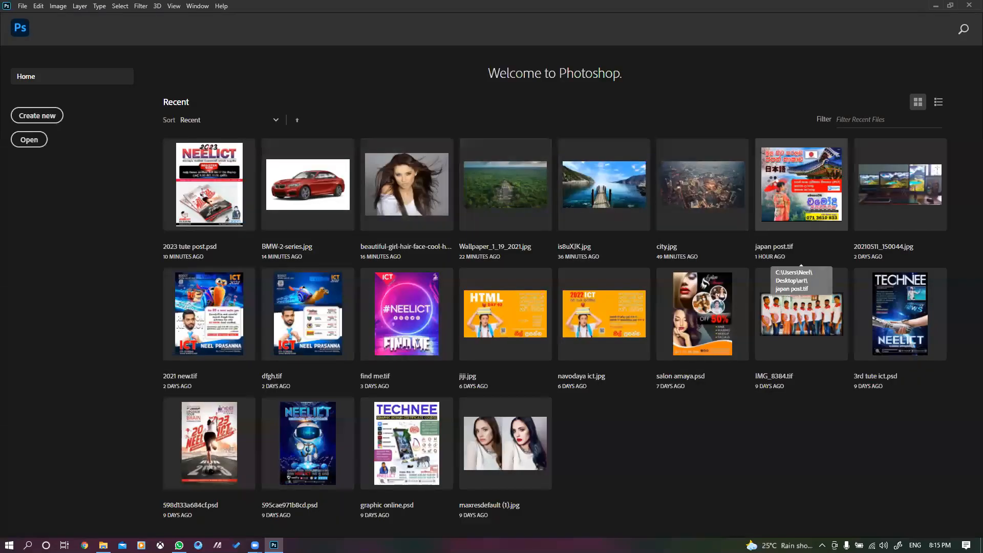
Step: Open japan post.tif from the recent files and dismiss the dialog that follows
left_click(777, 188)
left_click(476, 210)
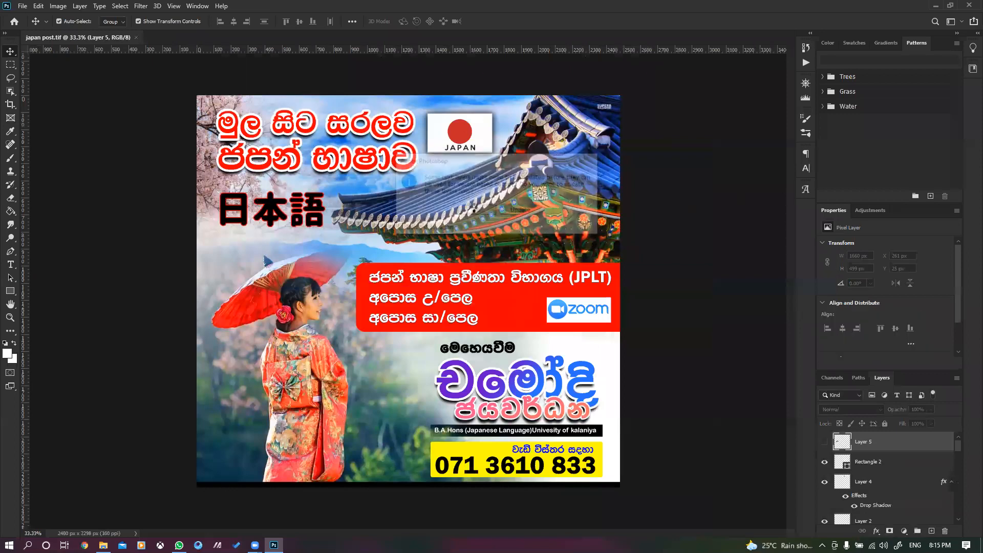
scroll(287, 126, "up", 4)
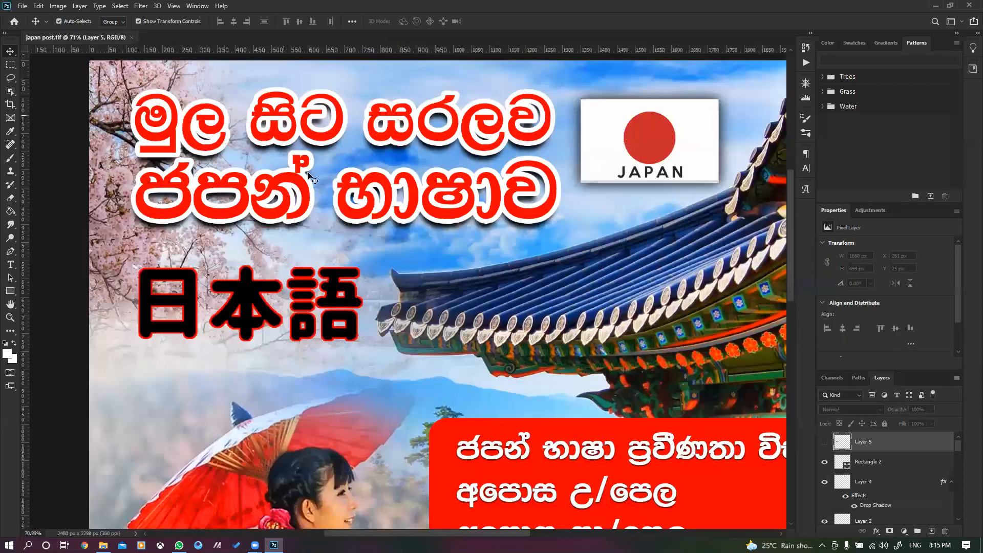
Step: Turn off the drop shadow and white stroke on the poster's large red two-line headline
left_click(227, 179)
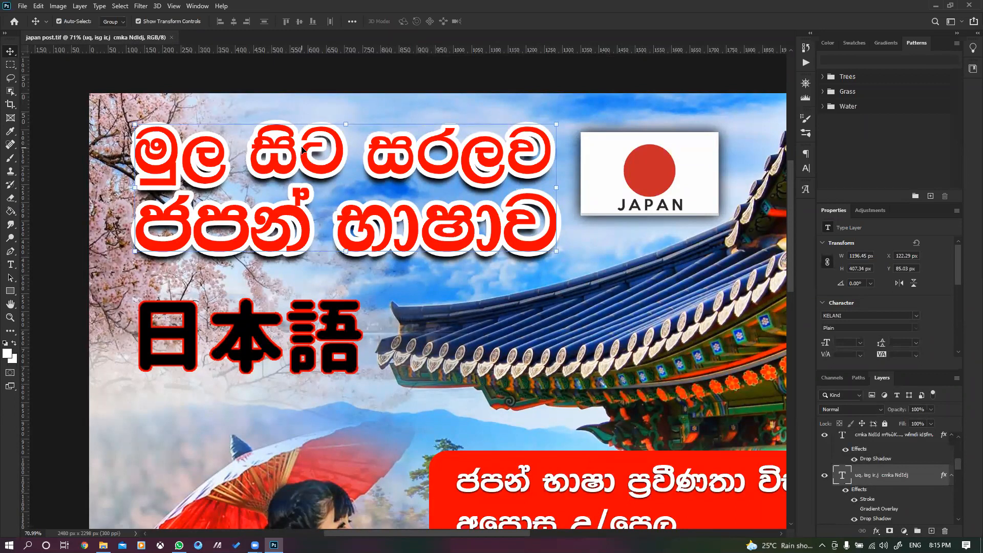
double_click(863, 491)
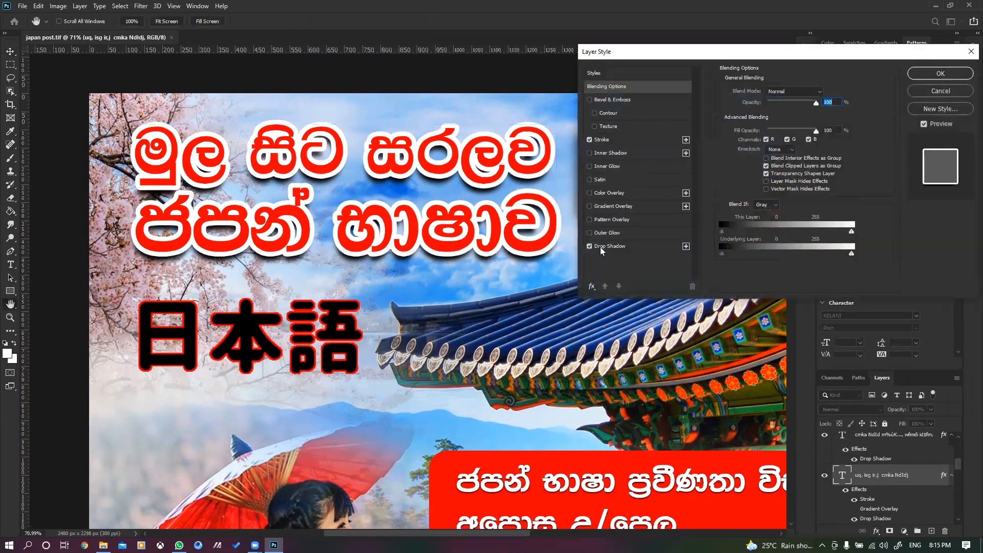
left_click(590, 247)
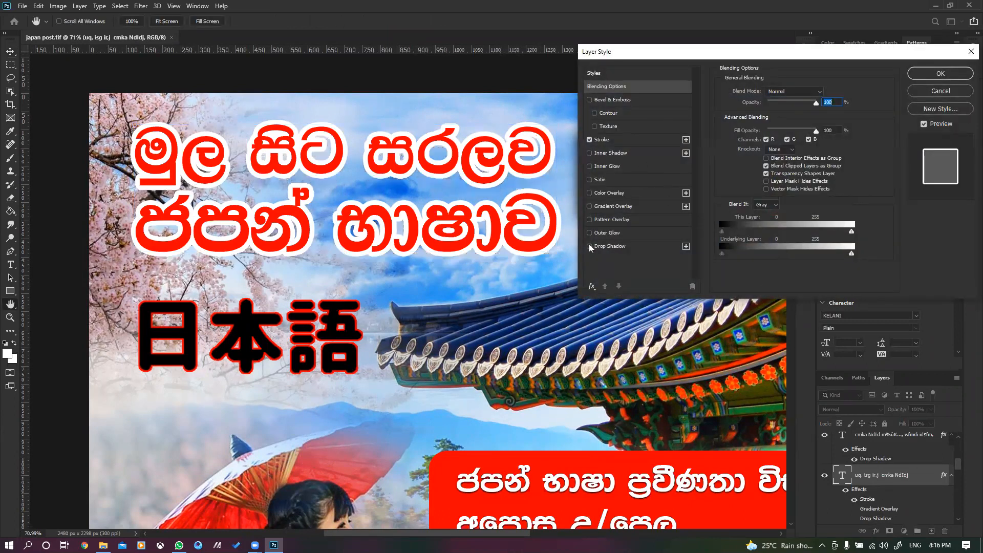
left_click(589, 140)
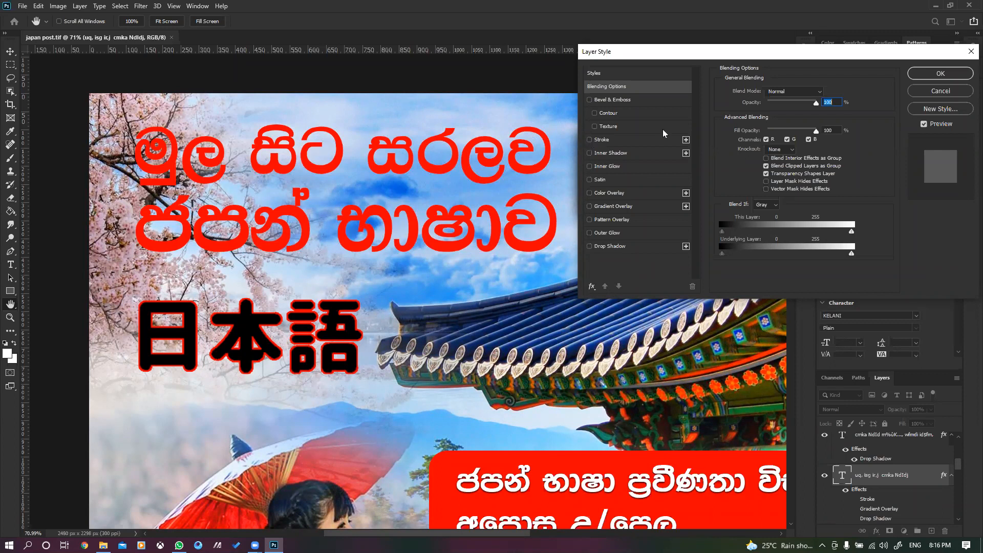
left_click(935, 74)
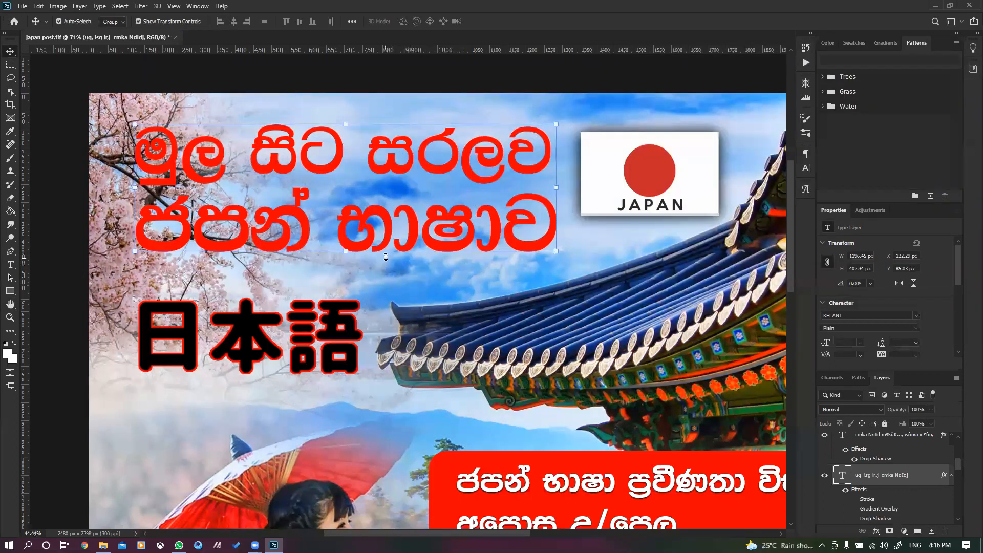
Step: Try centred alignment on the red headline, reposition it, and return it to left alignment with X at about 138 px
key("ctrl+0")
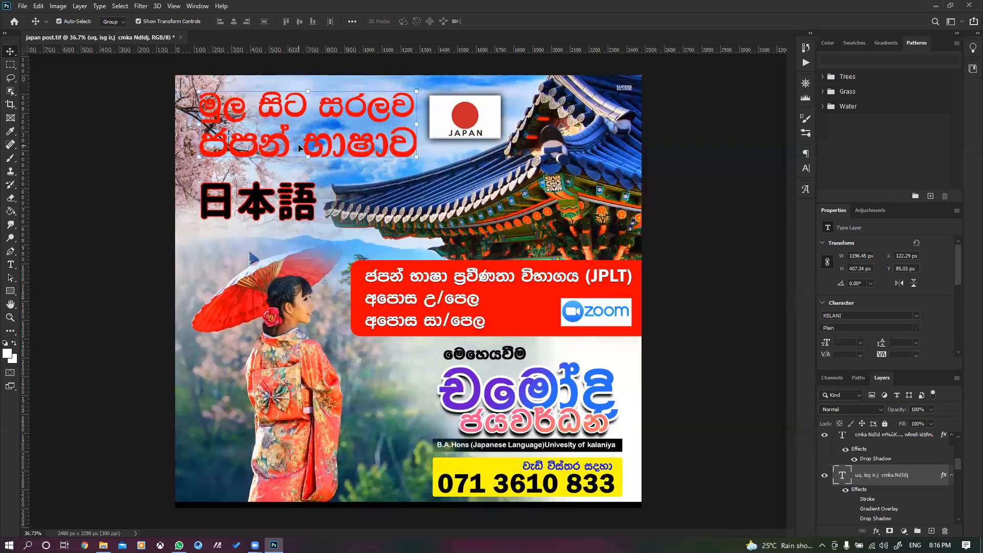
left_click(805, 168)
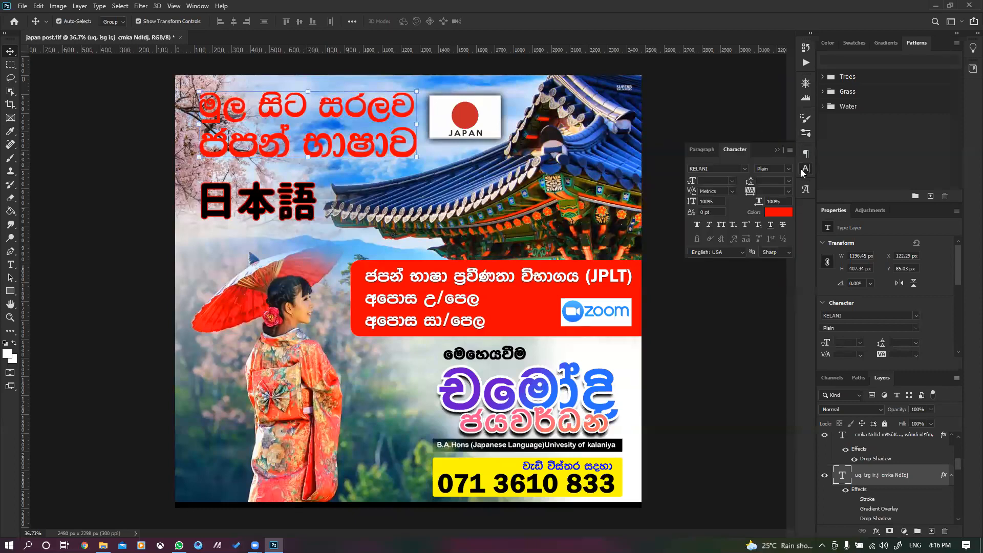
left_click(702, 149)
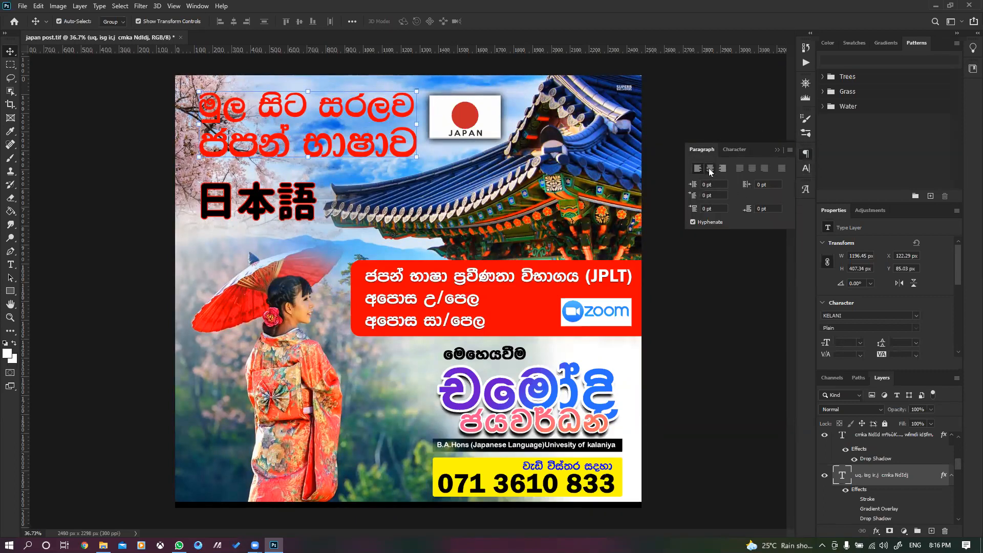
left_click(709, 168)
mouse_move(252, 139)
left_mouse_down()
mouse_move(337, 149)
mouse_move(247, 148)
mouse_move(268, 148)
left_mouse_up()
left_click(698, 168)
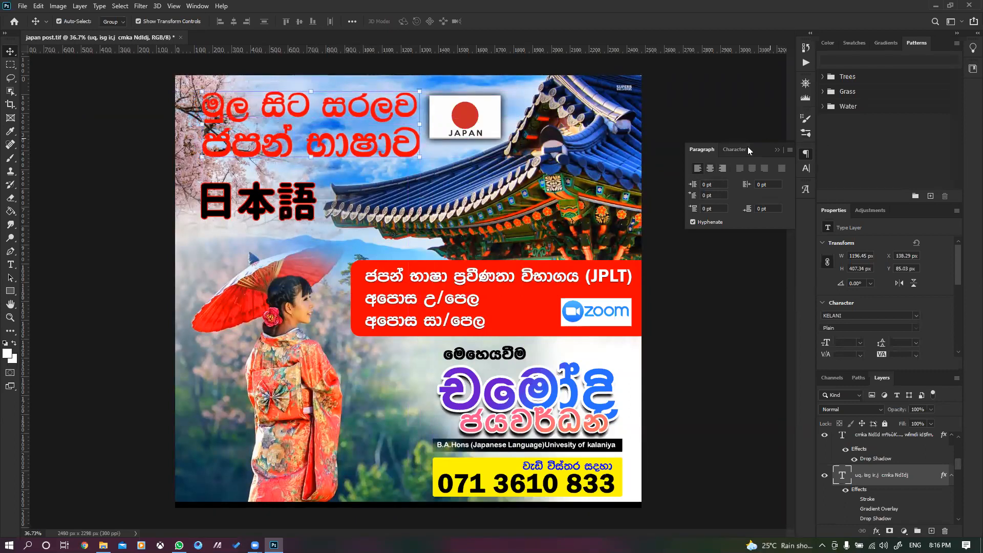
left_click(776, 150)
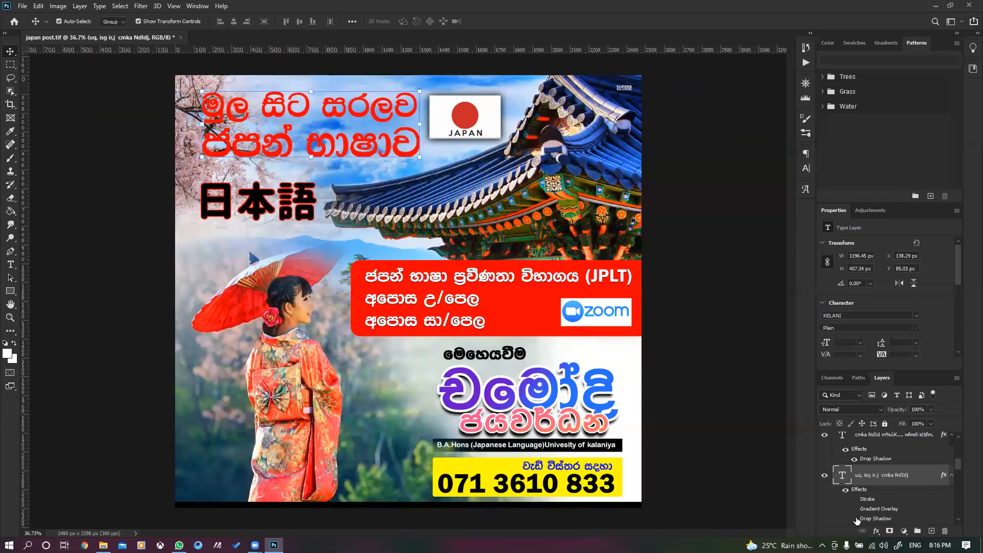
Step: Preview the red headline's gradient overlay, leave it off, and turn on the headline's drop shadow and stroke
scroll(854, 517, "down", 3)
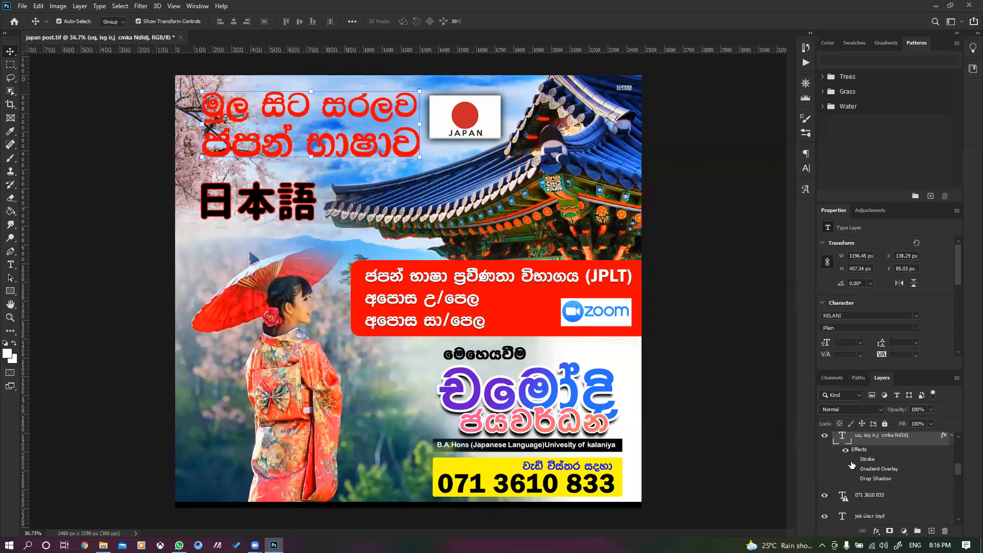
left_click(854, 470)
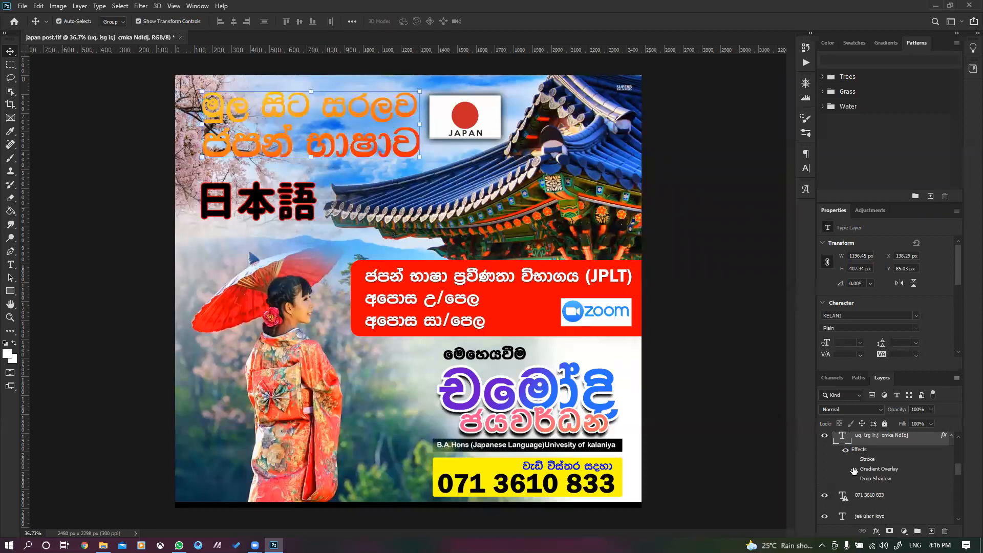
left_click(854, 470)
left_click(852, 478)
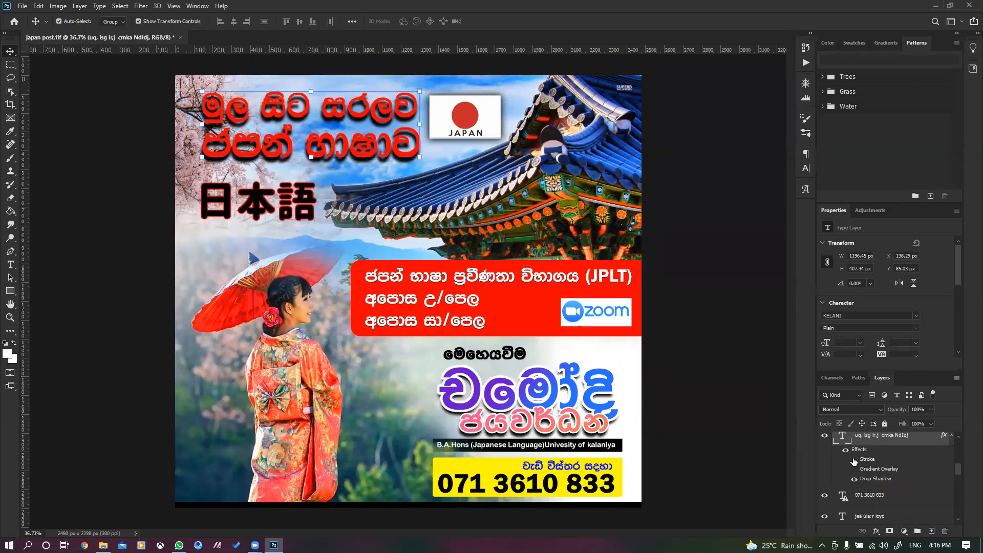
left_click(854, 461)
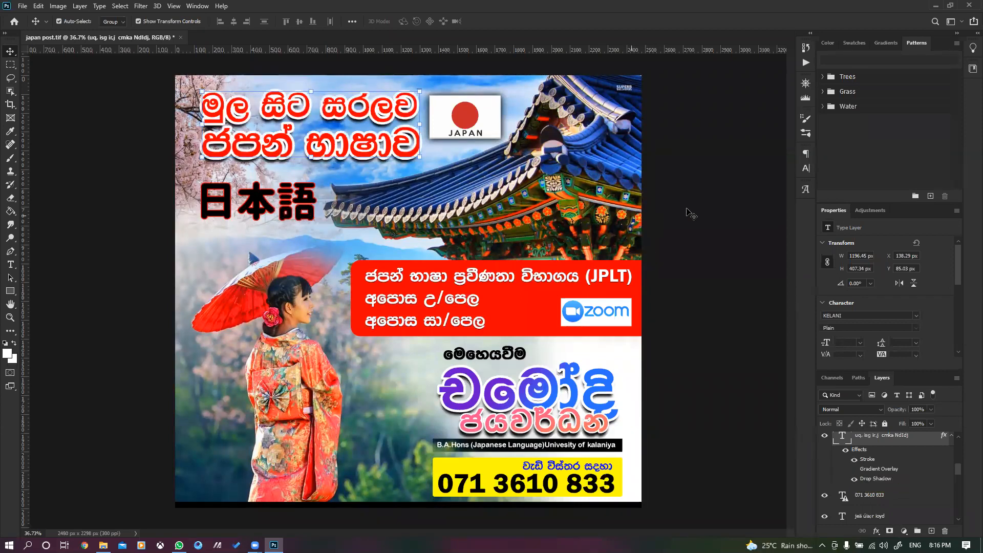
left_click(711, 210)
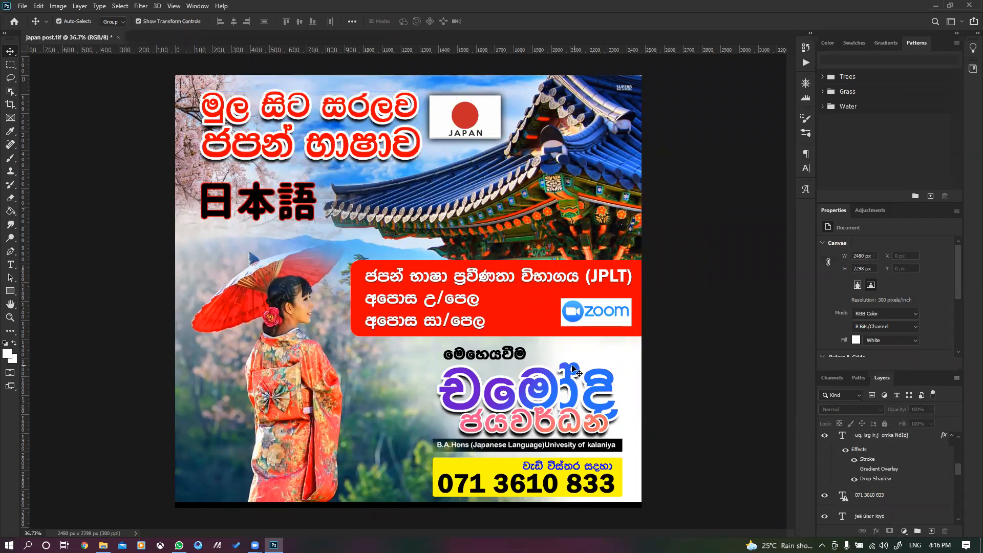
Step: Compare the large purple-blue name lettering without and with its gradient overlay, and open the overlay's settings
scroll(541, 446, "up", 3)
left_click(549, 362)
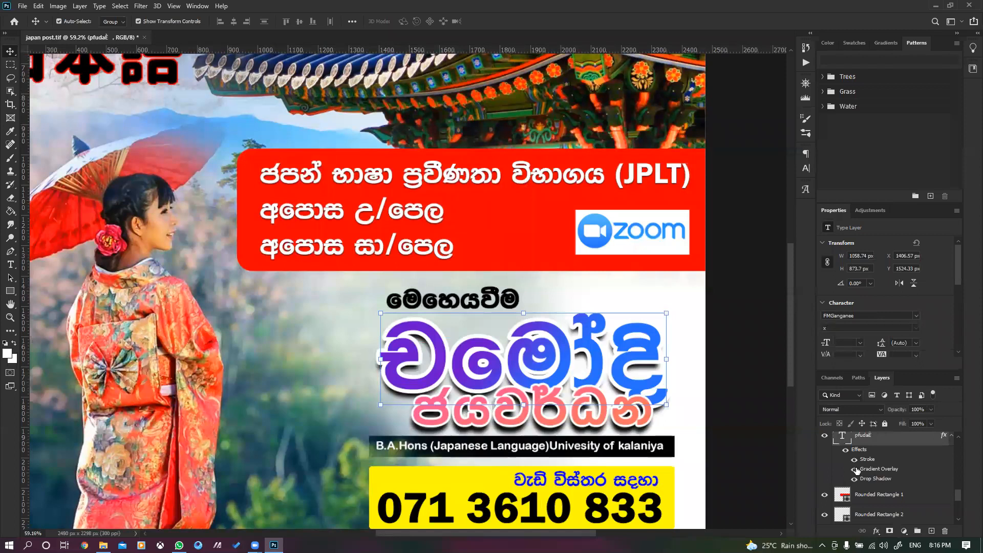
left_click(854, 469)
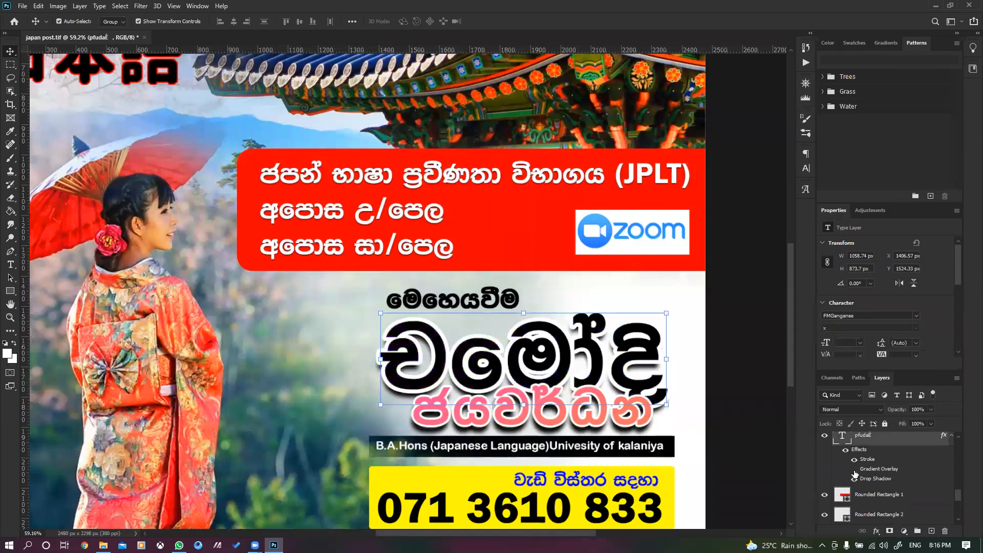
left_click(854, 469)
double_click(857, 450)
left_click(617, 205)
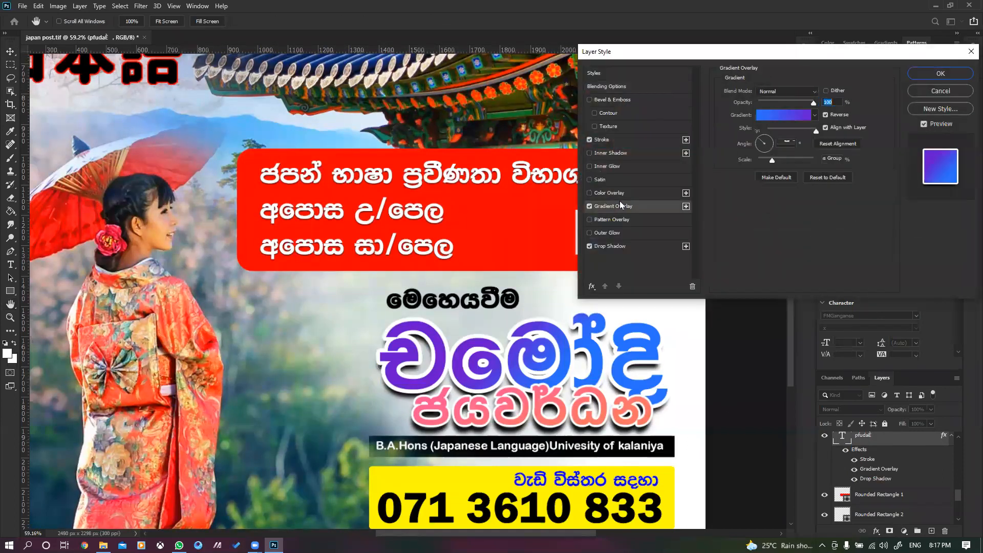
Step: Compare presets from the Reds gradient group on the large name lettering's gradient overlay and apply Red_05
left_click(783, 115)
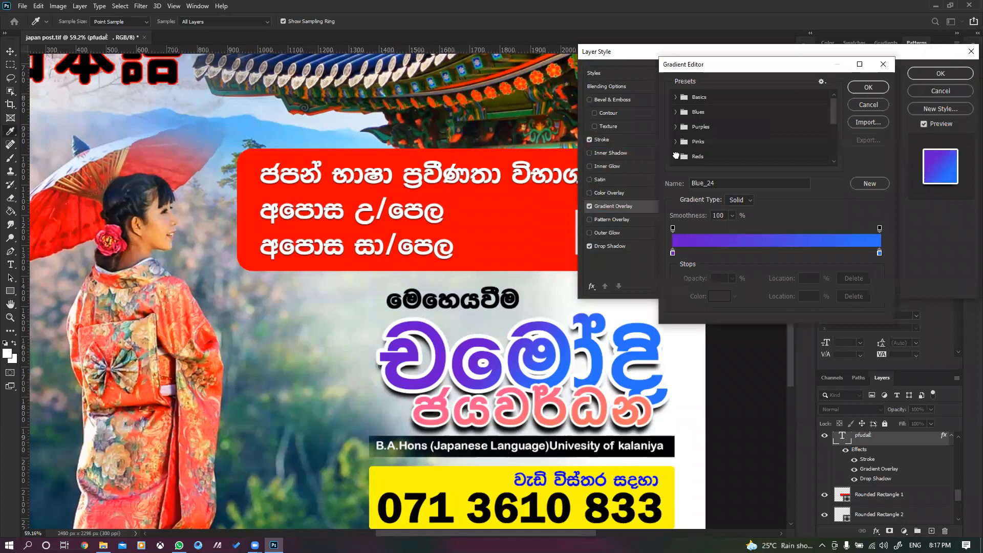
left_click(676, 157)
left_click(737, 131)
left_click(753, 131)
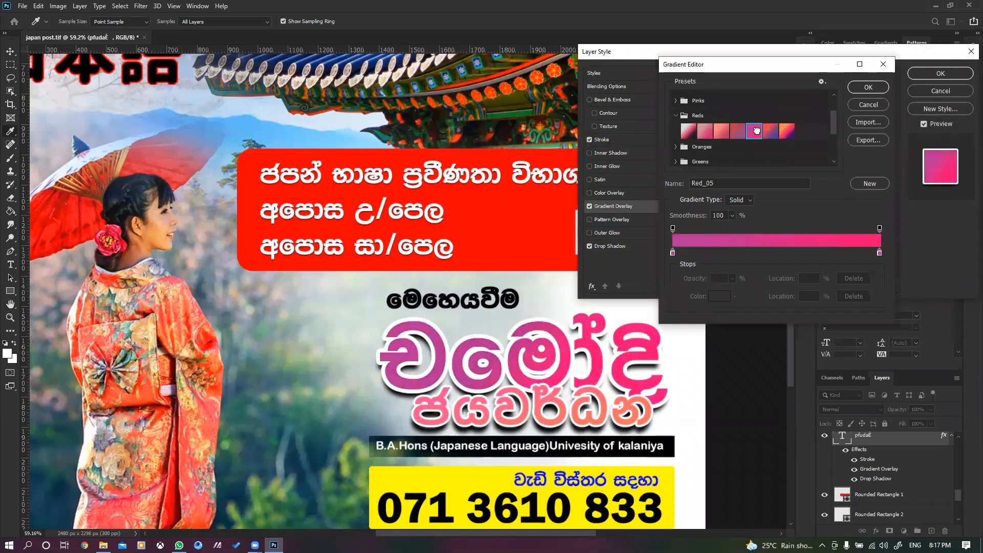
left_click(781, 133)
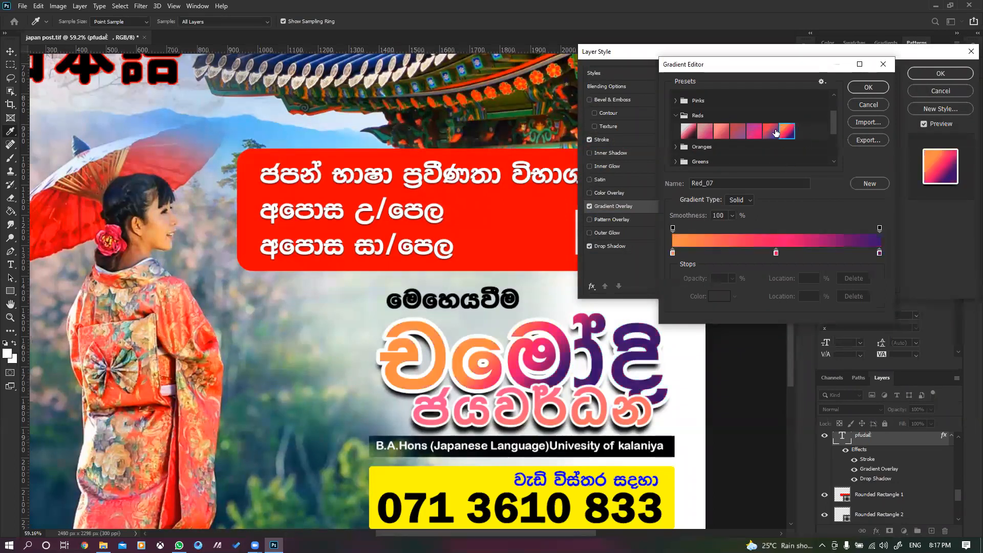
left_click(770, 132)
left_click(754, 131)
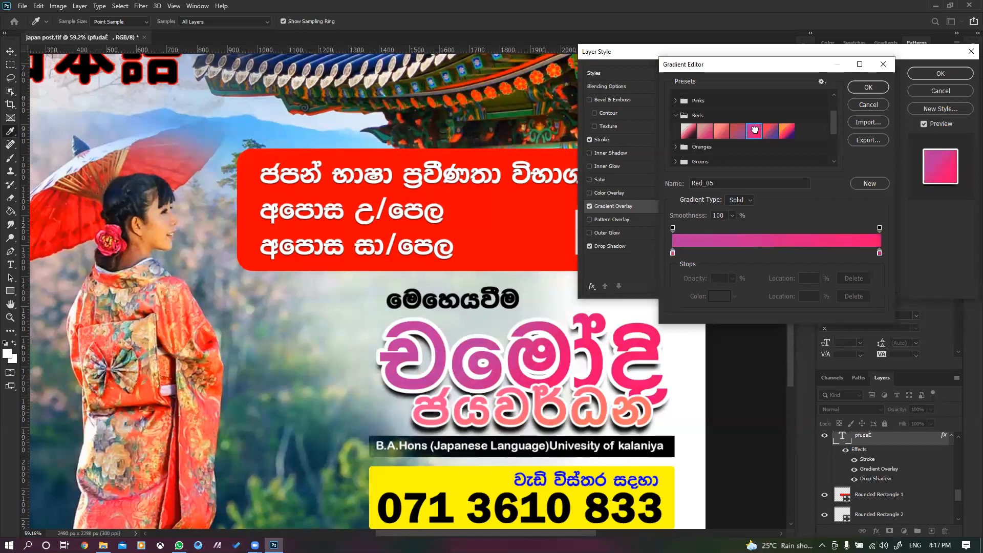
left_click(866, 86)
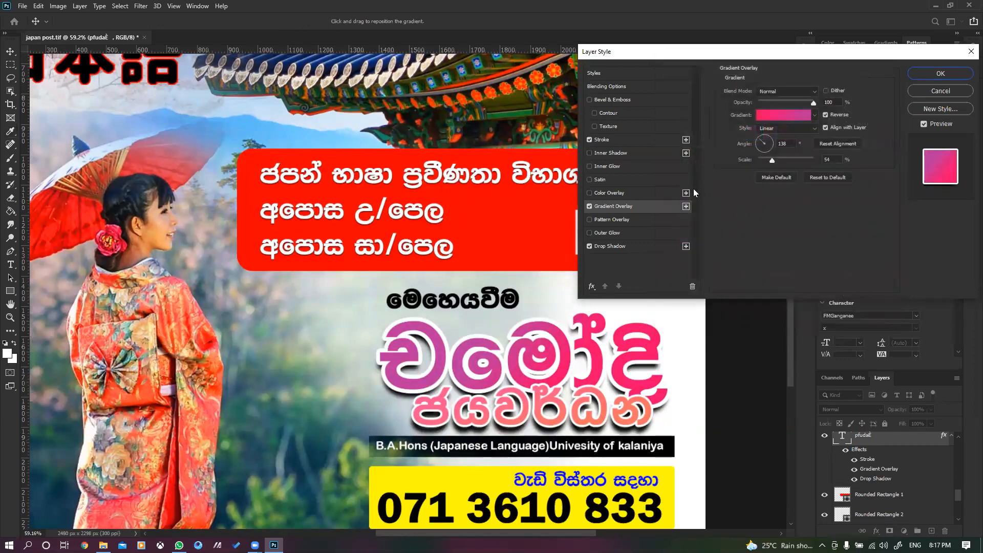
Step: Compare the name lettering without and with its white stroke, keep the stroke on, and apply the layer styles
left_click(590, 140)
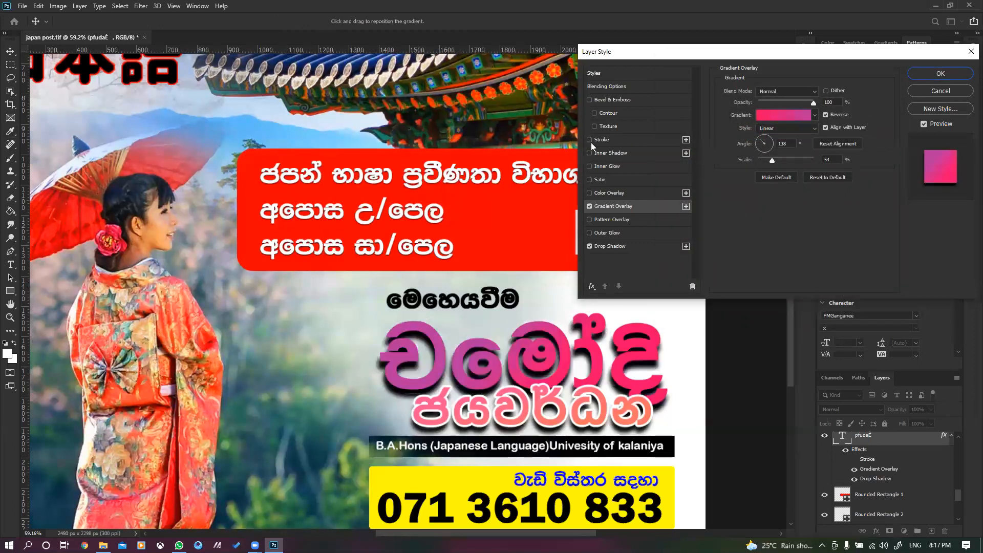
left_click(590, 141)
left_click(591, 142)
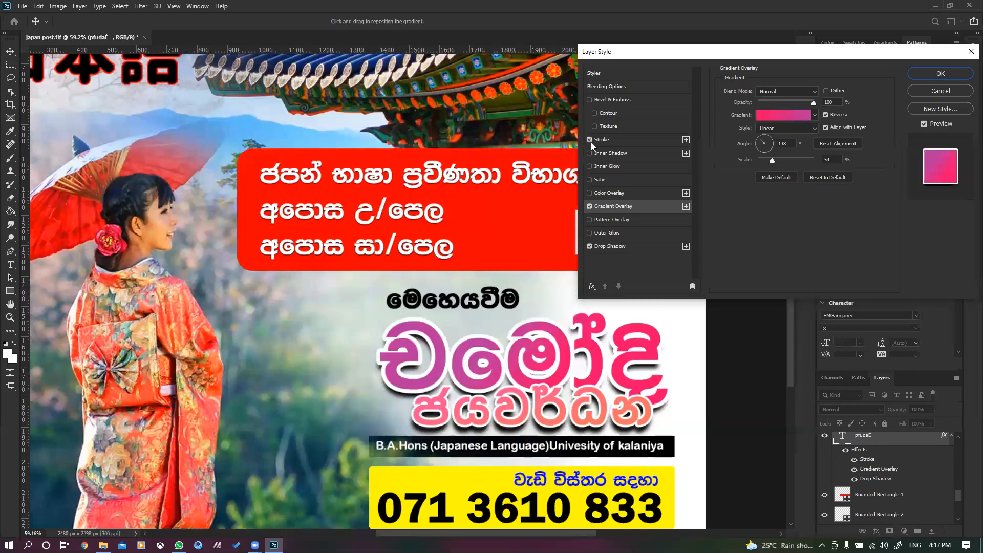
left_click(933, 77)
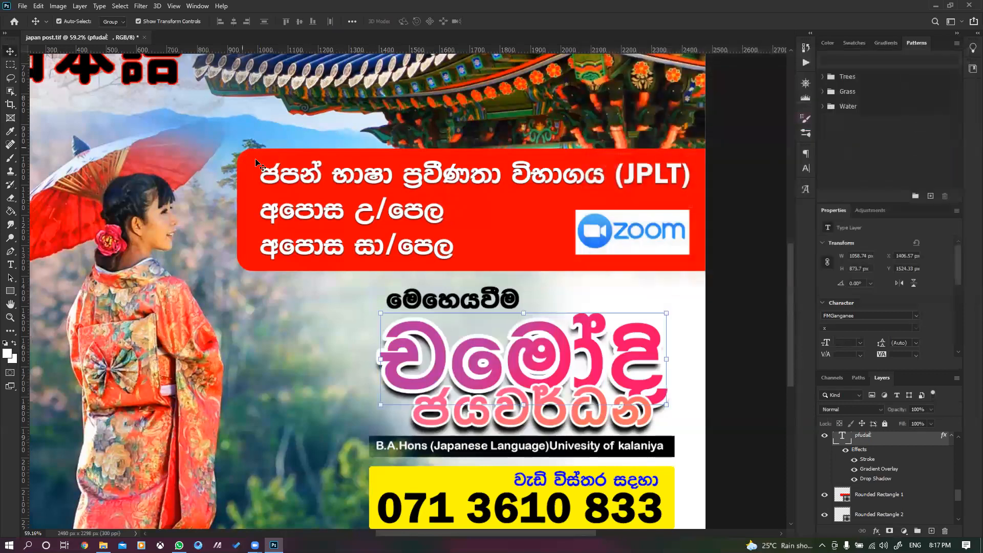
Step: Compare the white three-line text in the red box without and with its drop shadow, and review the whole poster
left_click(348, 173)
left_click(854, 468)
left_click(854, 467)
scroll(353, 323, "down", 3)
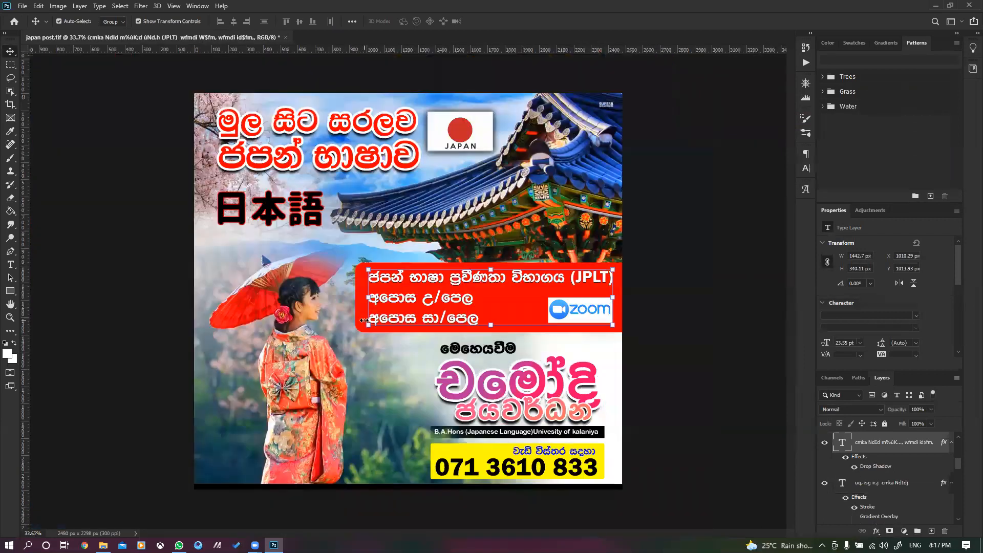
left_click(131, 275)
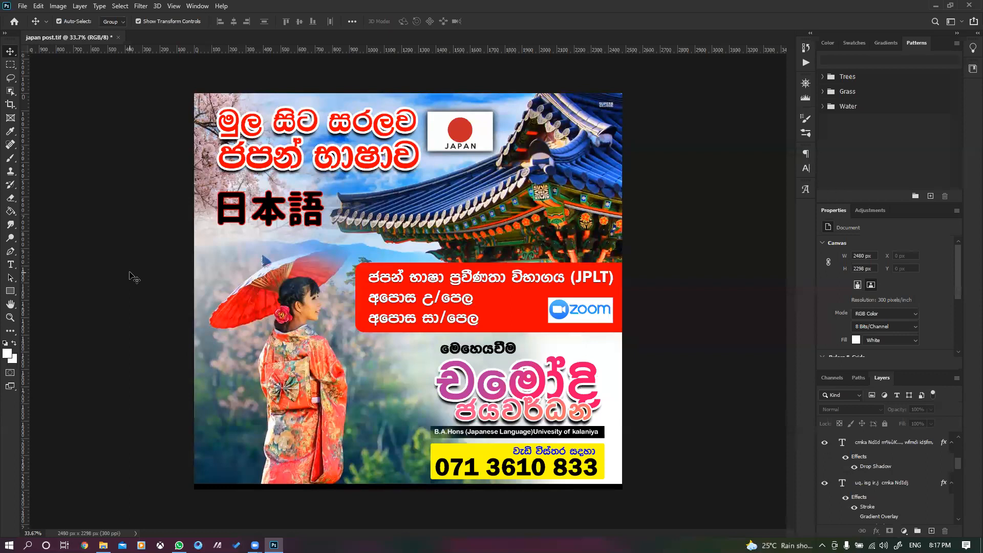
Step: Close japan post.tif and open the recent file 3rd tute ict.psd
left_click(118, 37)
left_click(494, 203)
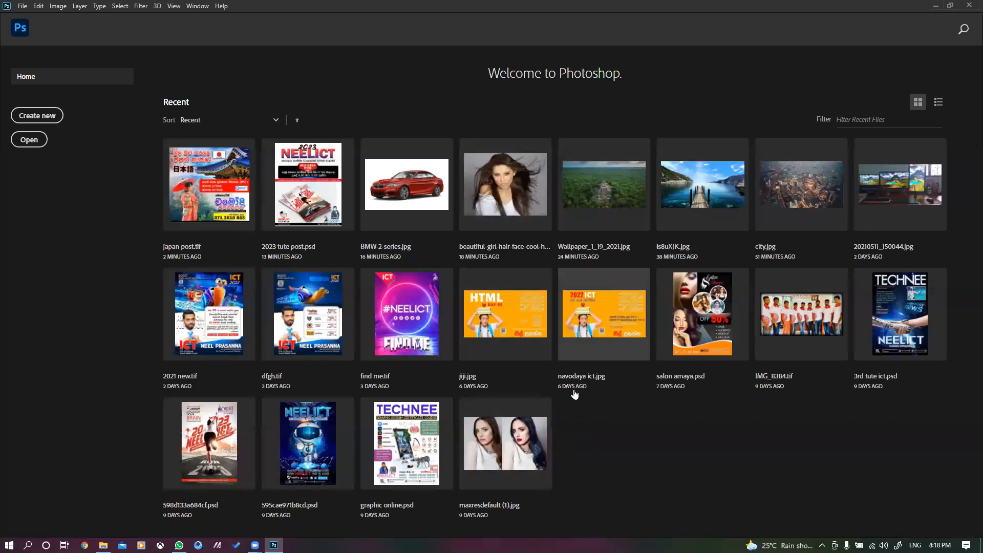
left_click(884, 306)
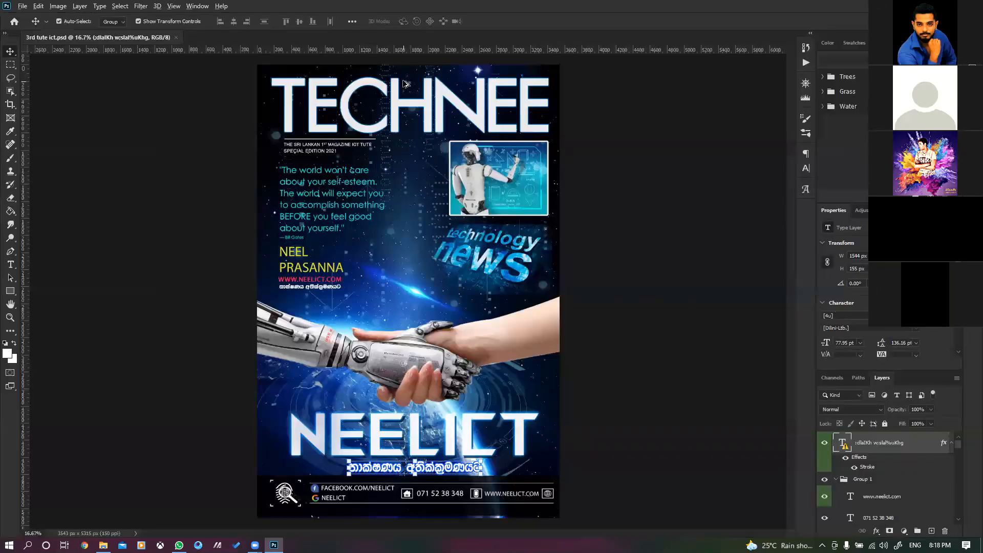
Step: Compare the large TECHNEE title without and with its outer glow, leaving the glow on
scroll(407, 95, "up", 3)
scroll(406, 97, "up", 10)
left_click(364, 218)
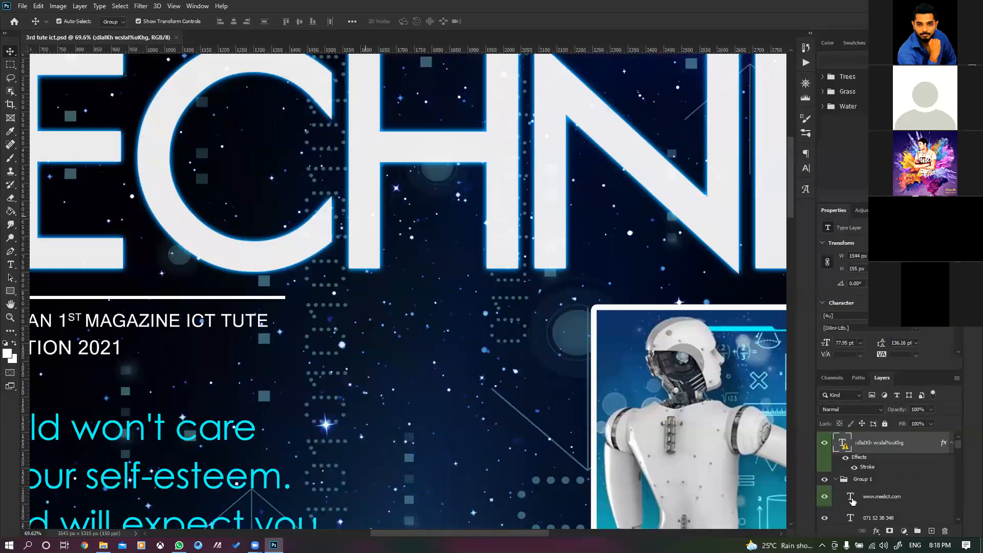
left_click(855, 520)
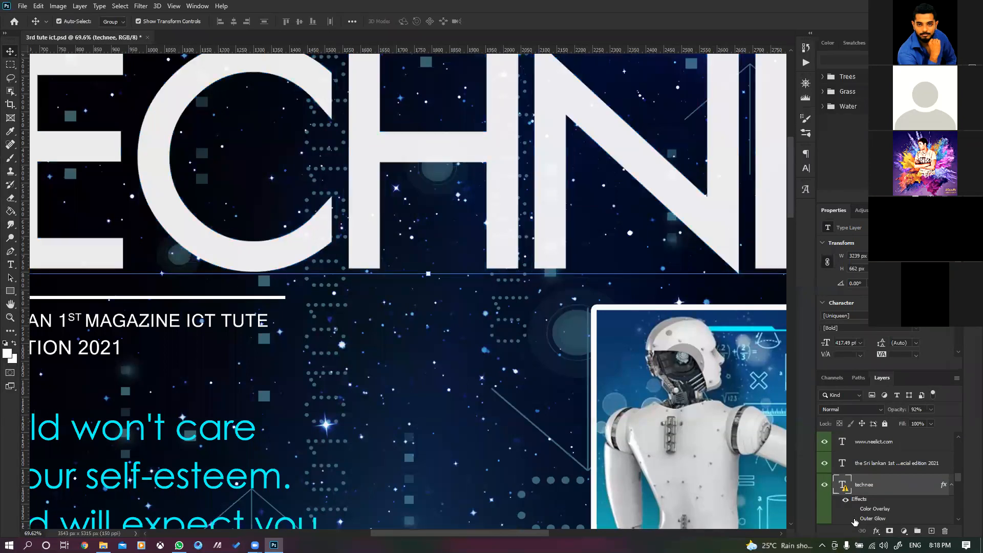
left_click(855, 520)
left_click(855, 520)
left_click(854, 520)
scroll(453, 260, "down", 5)
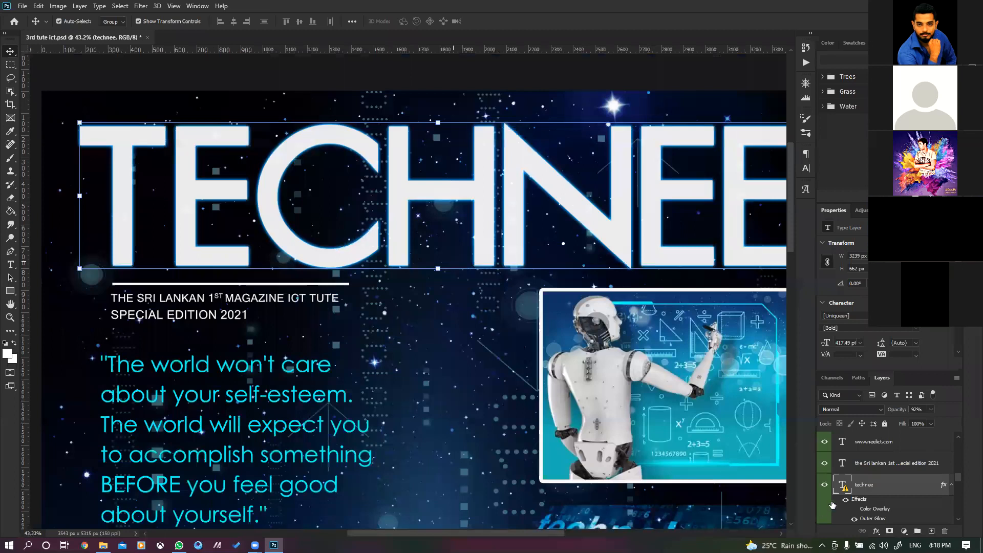
Step: Preview a pattern overlay on the TECHNEE title, leave it off, and slightly increase the size of the title's blue outer glow
double_click(855, 500)
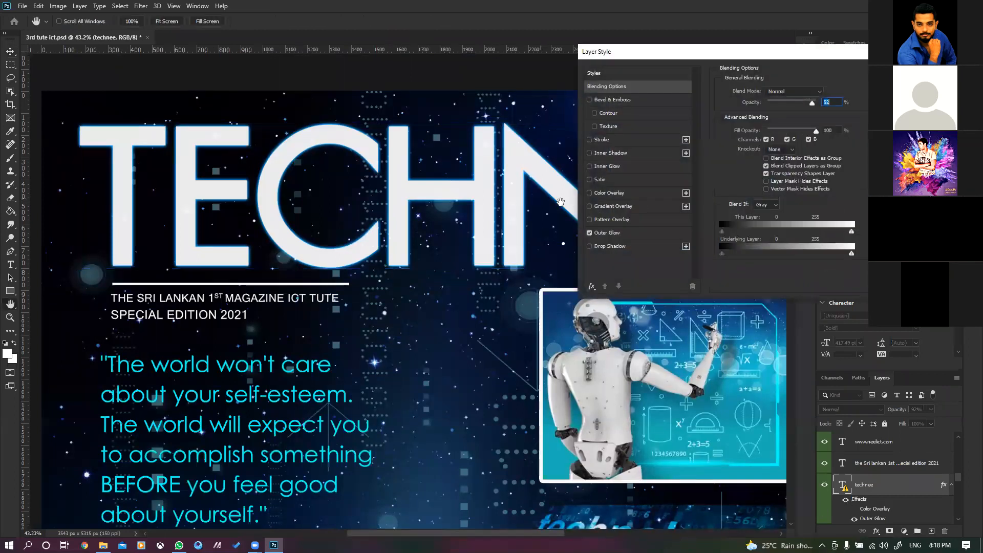
left_click(633, 224)
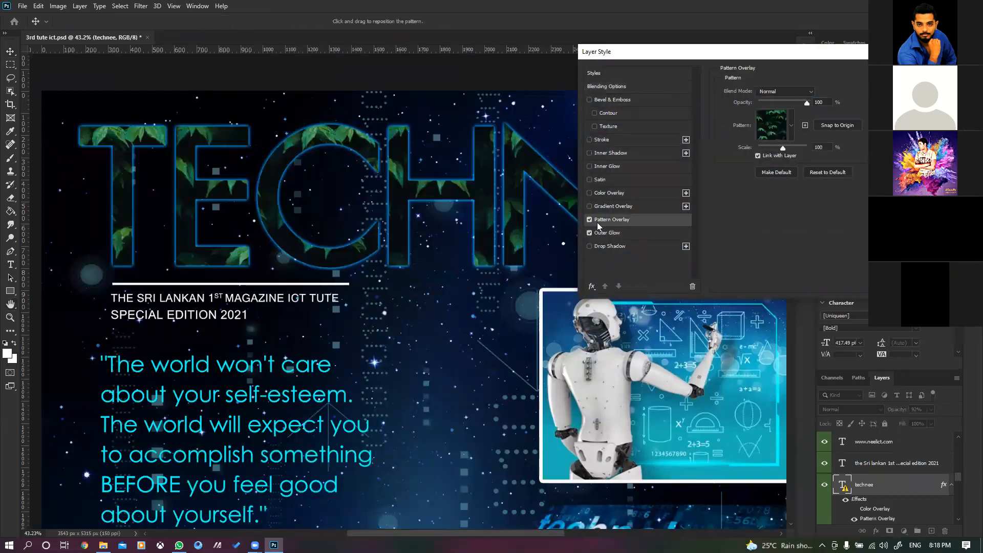
left_click(589, 220)
left_click(618, 233)
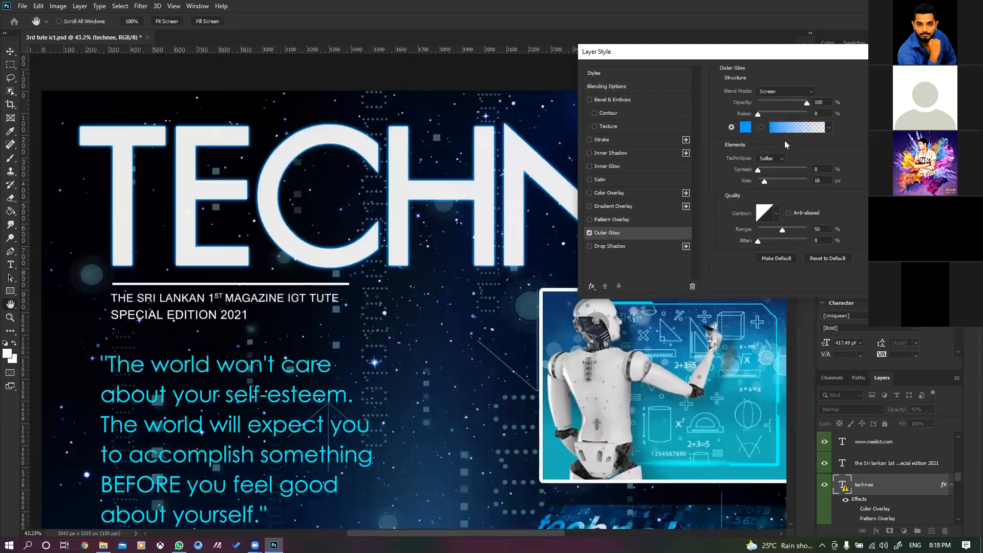
mouse_move(764, 181)
left_mouse_down()
mouse_move(785, 186)
mouse_move(768, 191)
left_mouse_up()
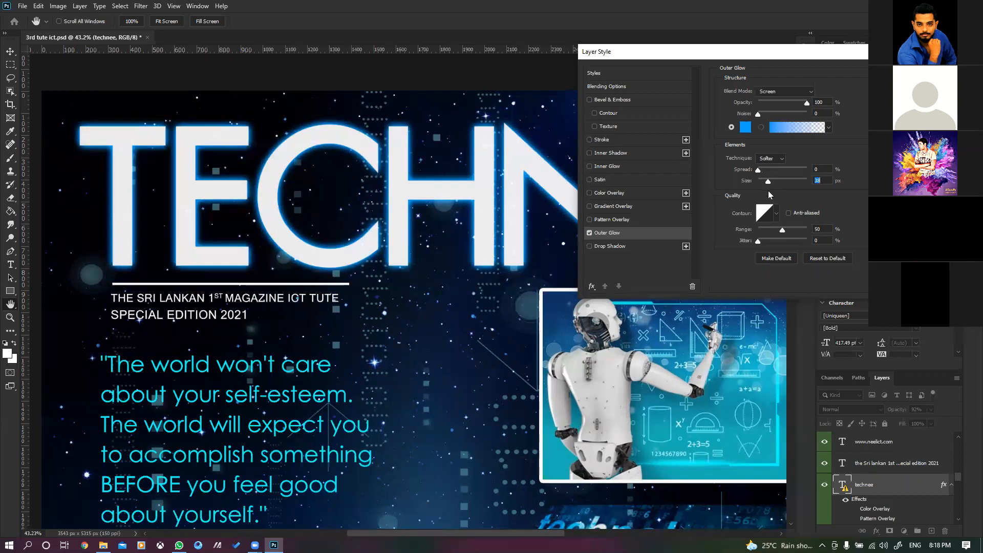
key("Return")
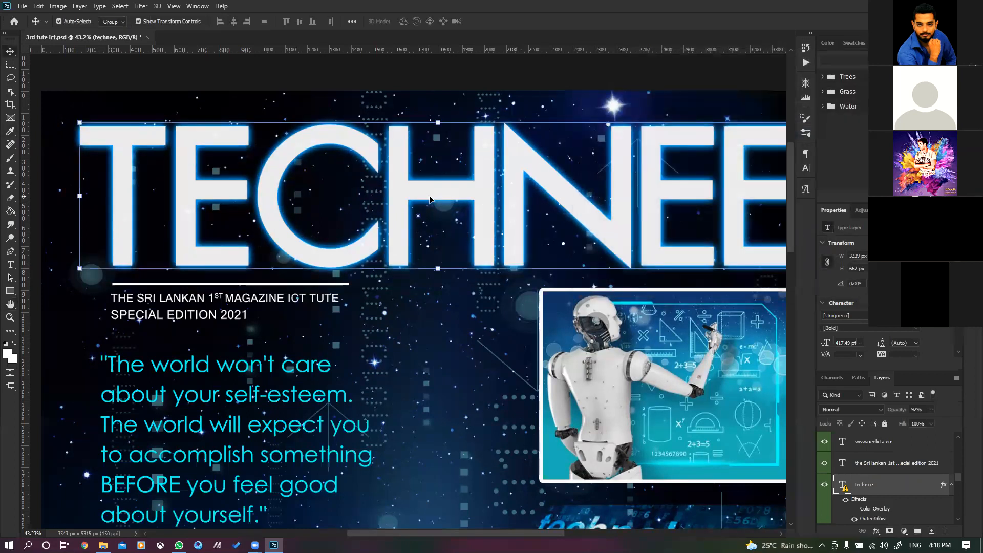
Step: Examine the rest of the cover, especially the glow and shadow on the NEELICT lettering below the handshake
scroll(430, 198, "down", 2)
scroll(461, 215, "down", 5)
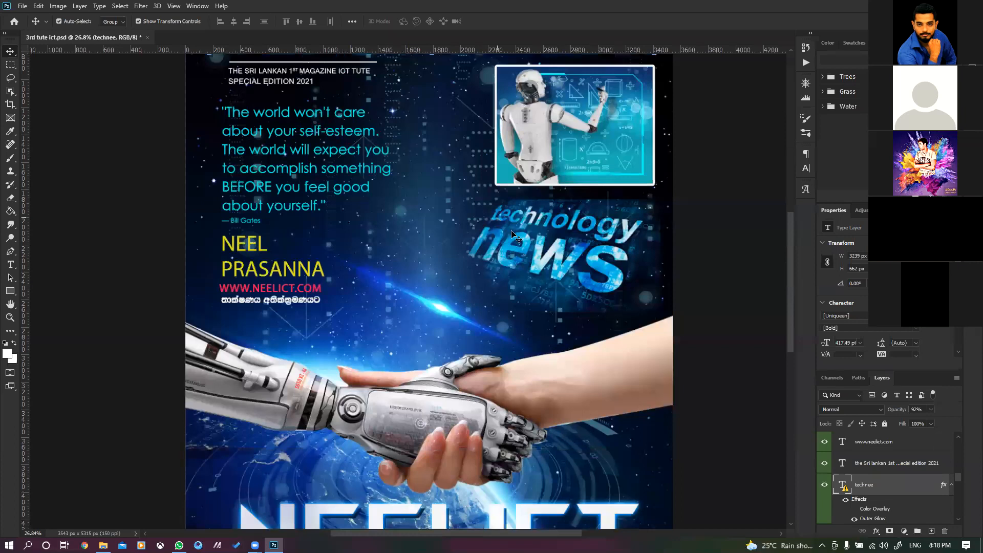
scroll(418, 430, "up", 2)
scroll(421, 420, "down", 1)
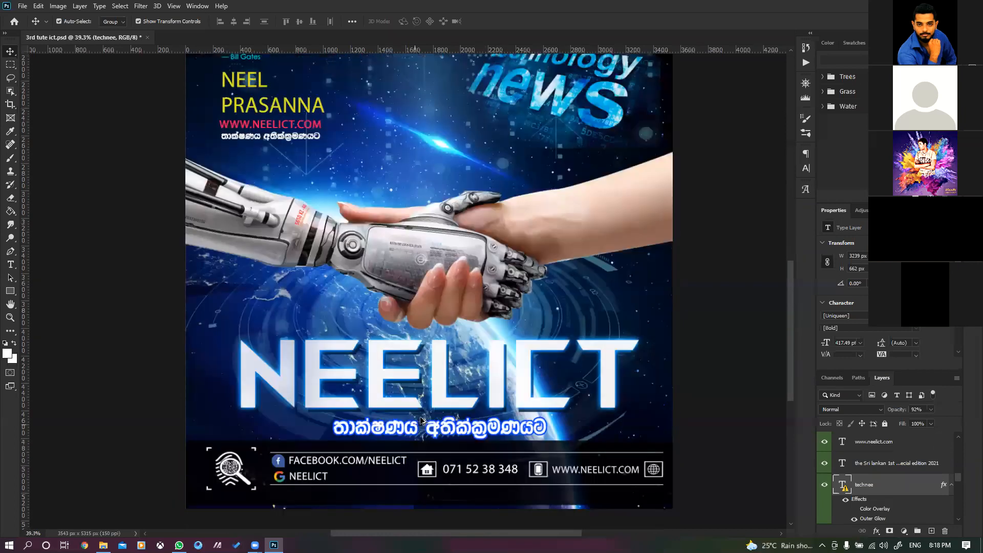
scroll(420, 421, "up", 3)
scroll(416, 376, "down", 2)
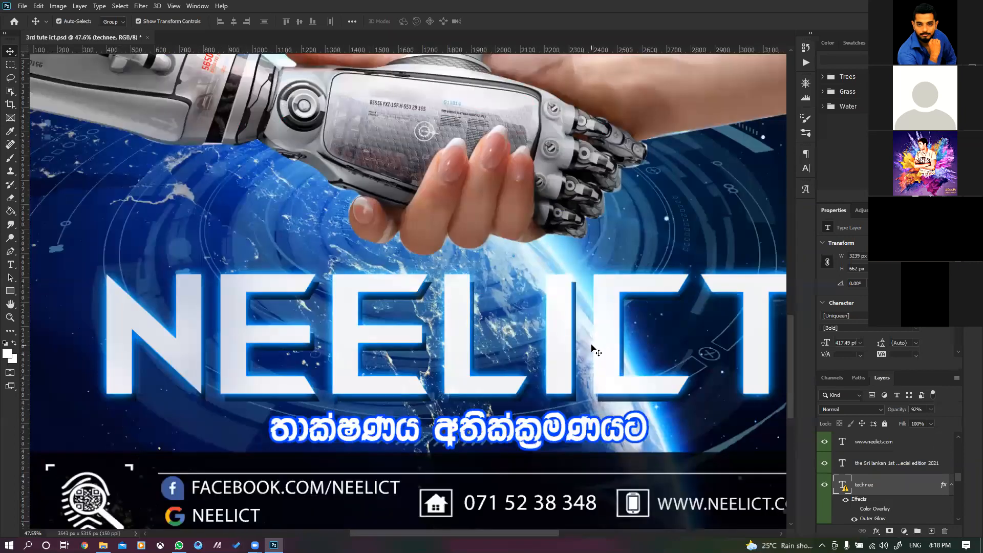
scroll(594, 349, "down", 1)
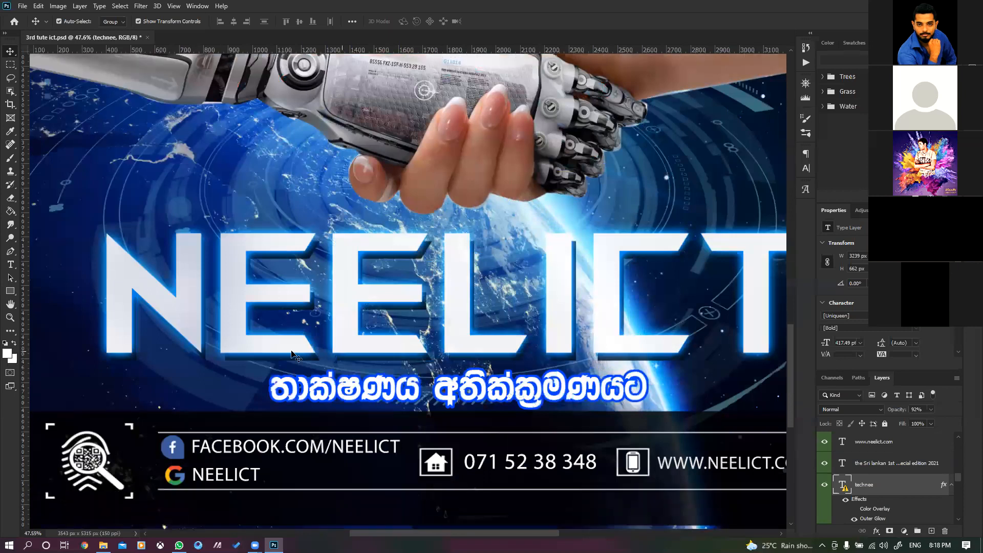
scroll(277, 309, "down", 3)
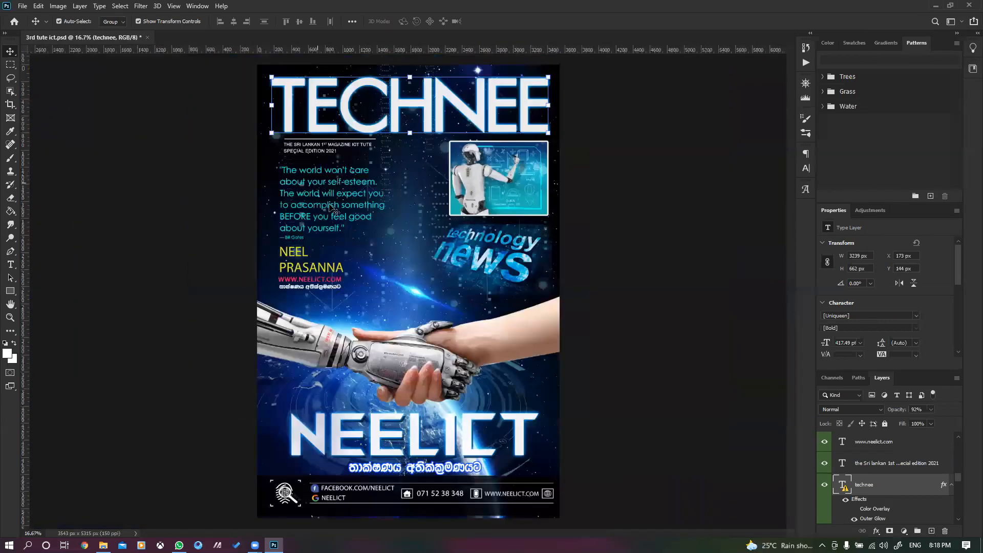
Step: Try shifting the faint decorative overlay, undo the move, and hide the overlay and the dark blue background layer
left_click_drag(398, 266, 391, 296)
left_click_drag(406, 184, 388, 219)
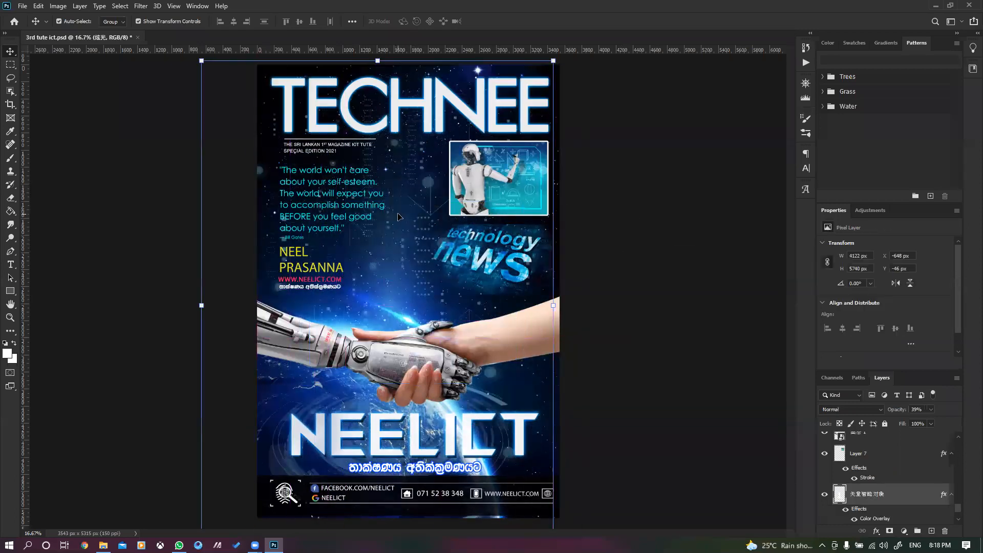
key("ctrl+z")
left_click(824, 496)
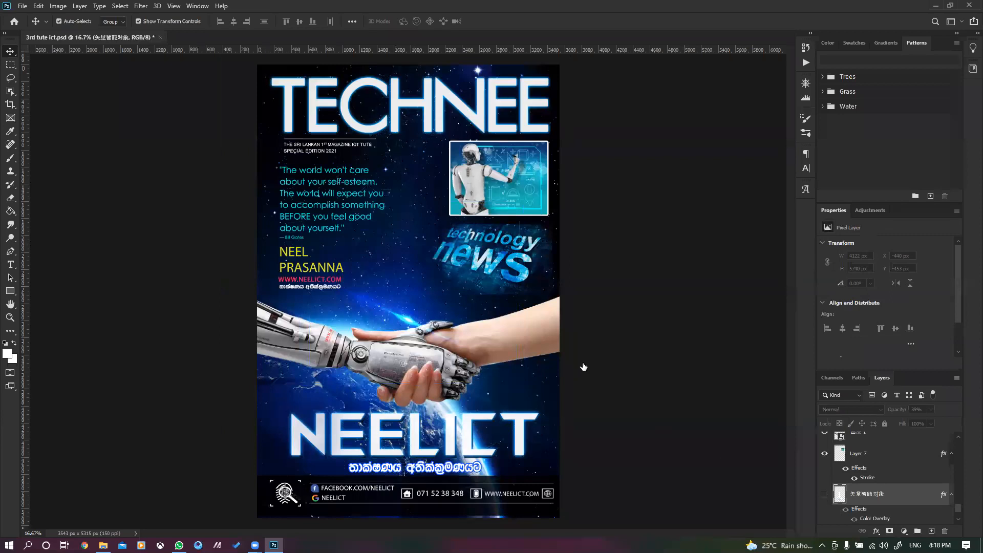
left_click(415, 264)
left_click(824, 514)
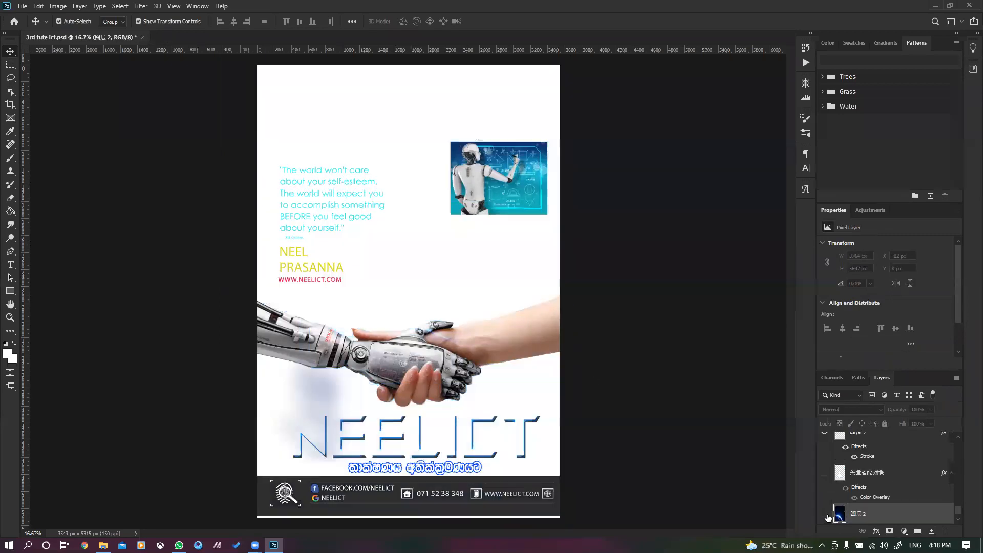
Step: Try repositioning the handshake, NEELICT lettering, robot picture and quote on the cover
left_click_drag(403, 357, 423, 308)
left_click_drag(432, 429, 462, 412)
left_click_drag(488, 209, 457, 238)
left_click_drag(296, 197, 399, 251)
left_click(329, 127)
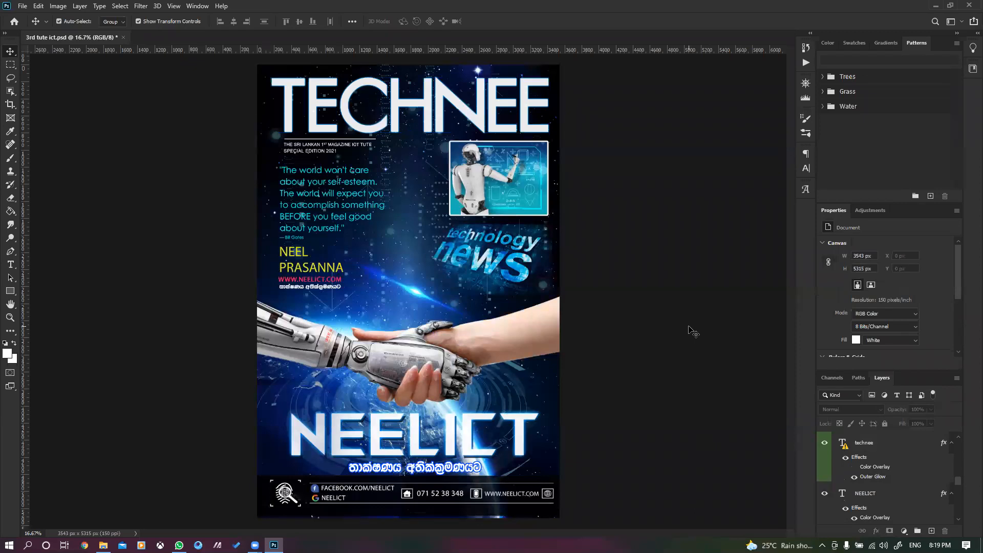
Step: Try moving the handshake image up over the title and shifting the artwork behind it, and undo the moves
left_click_drag(490, 355, 460, 171)
left_click_drag(406, 356, 568, 317)
left_click_drag(302, 345, 271, 364)
key("ctrl+z")
key("ctrl+z")
key("ctrl+z")
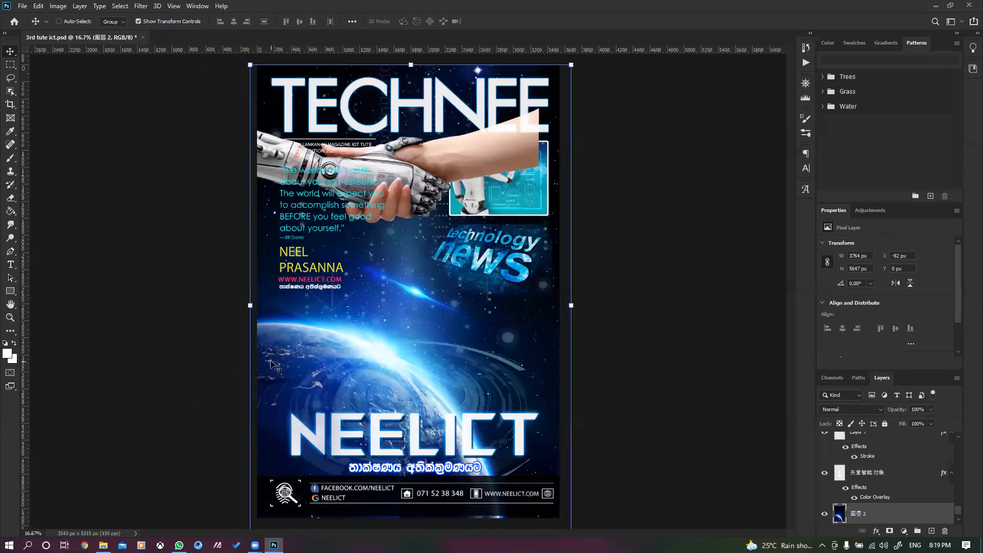
Step: Move the blue light flare above the handshake slightly to the left
left_click(526, 271)
left_click_drag(421, 287, 392, 283)
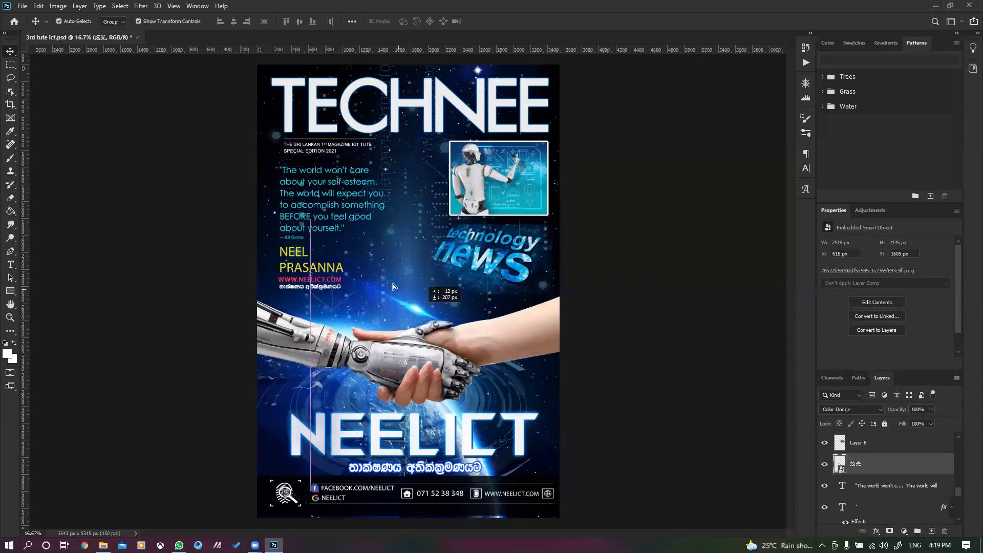
Step: Try moving the robot picture, the quote and the TECHNEE title down the cover, and undo these moves
left_click(520, 161)
left_click_drag(520, 161, 428, 460)
left_click_drag(338, 199, 421, 331)
left_click_drag(388, 119, 435, 320)
left_click_drag(386, 83, 485, 186)
key("ctrl+z")
key("ctrl+z")
key("ctrl+z")
key("ctrl+z")
key("ctrl+z")
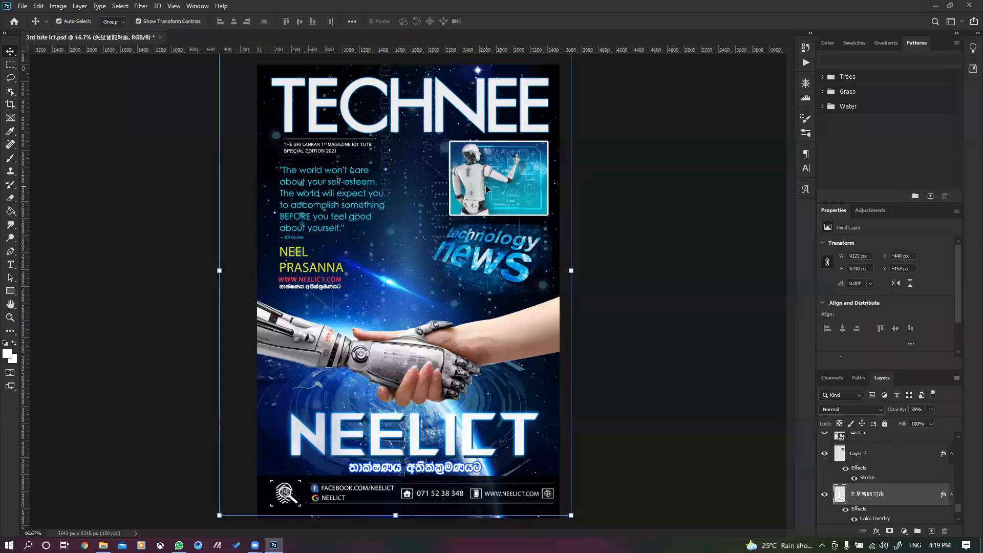
Step: Try recolouring the quote text on the TECHNEE cover to near-white f4fbfb, and undo the change
left_click(648, 243)
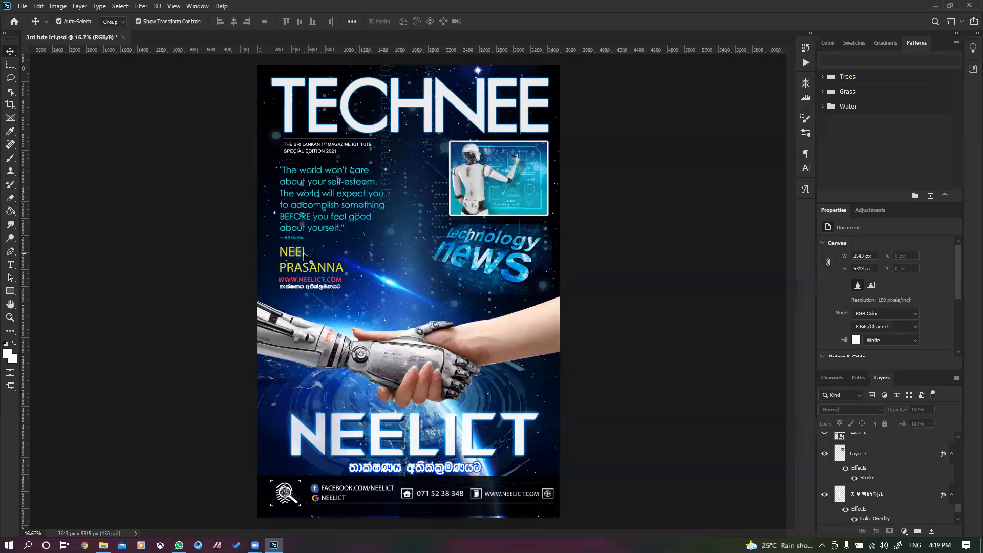
left_click(341, 196)
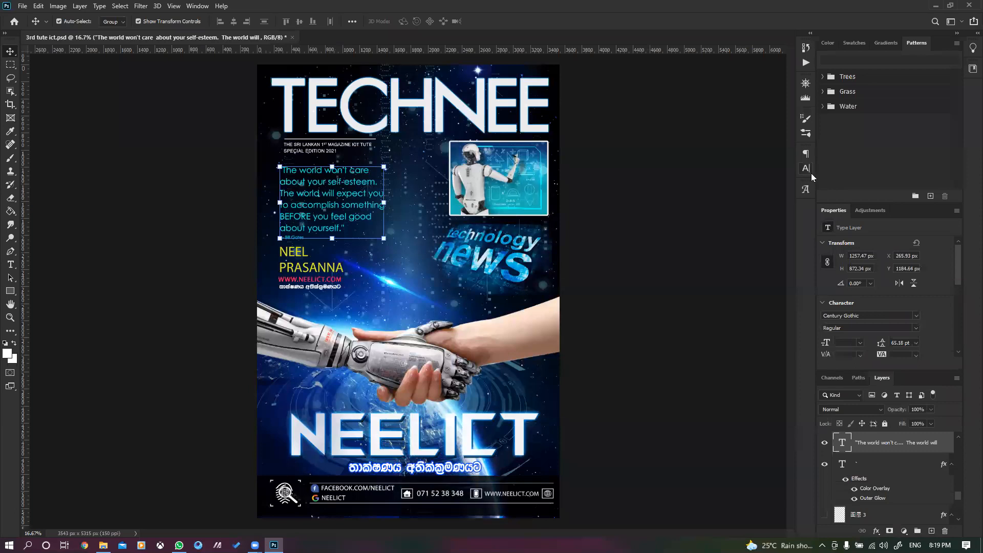
left_click(805, 168)
left_click(777, 212)
left_click(504, 231)
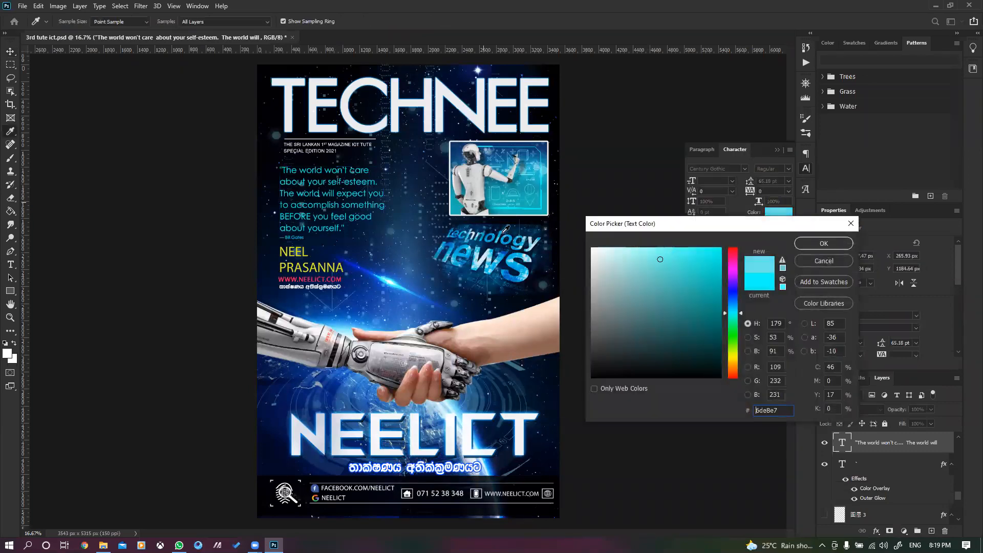
left_click(618, 256)
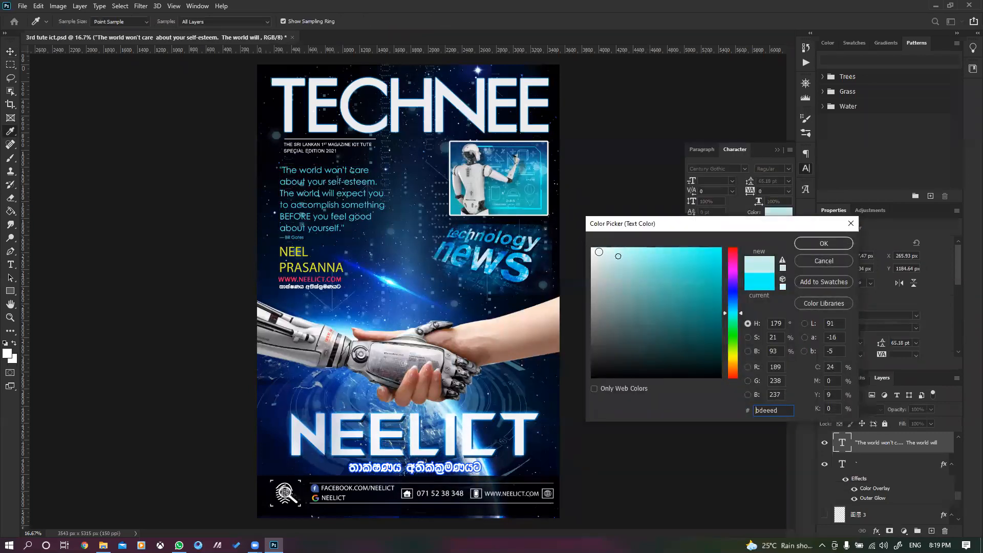
left_click(594, 249)
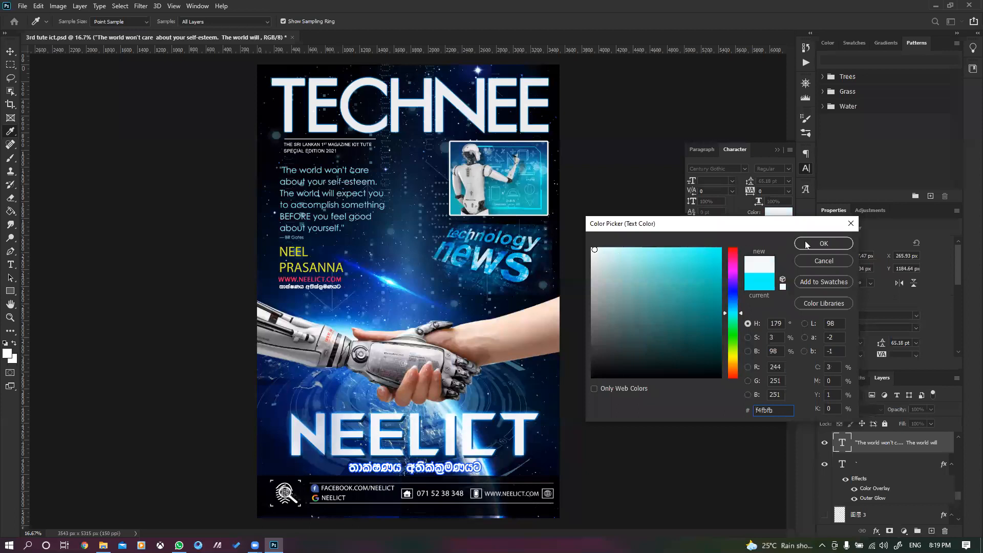
left_click(807, 244)
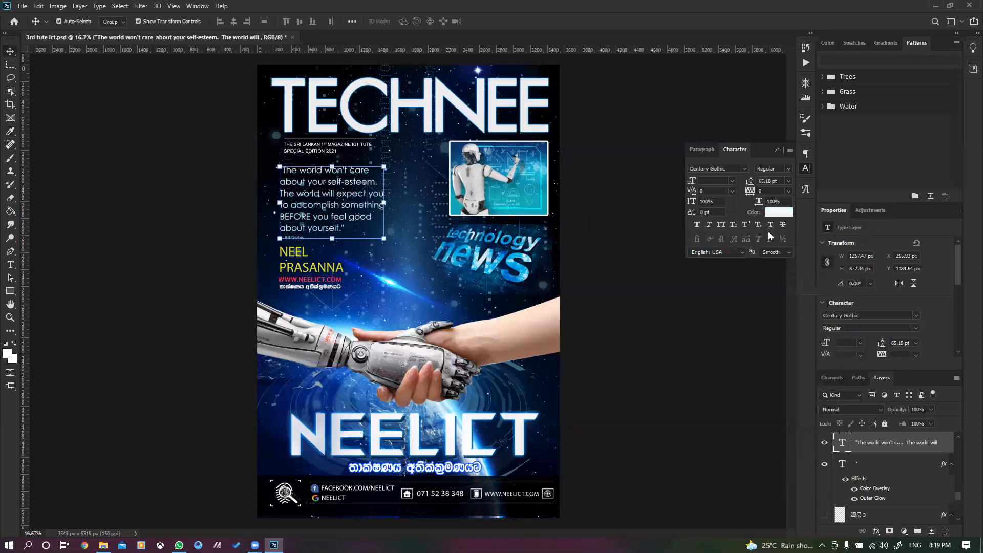
left_click(679, 346)
key("ctrl+z")
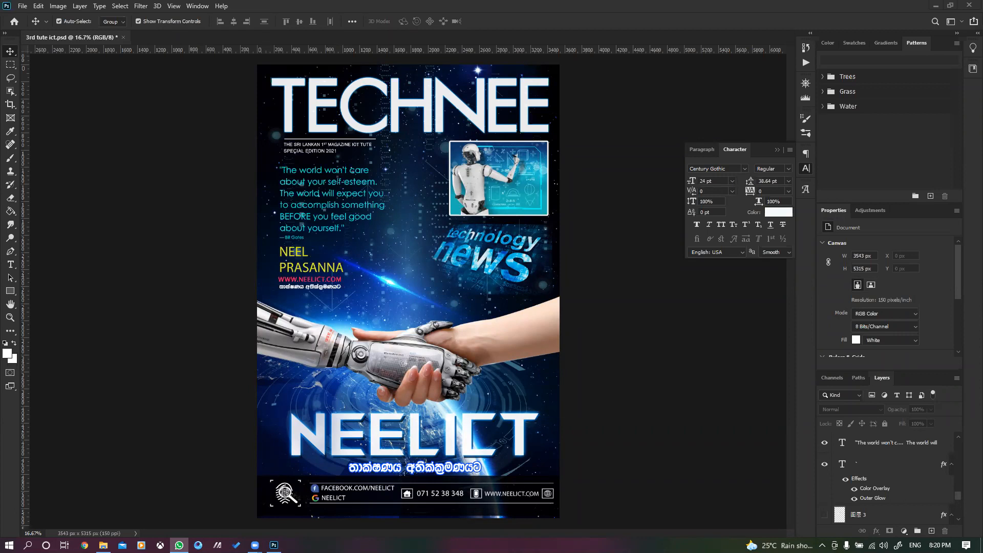
Step: Close the TECHNEE cover without saving and open the recent design salon amaya.psd
left_click(115, 103)
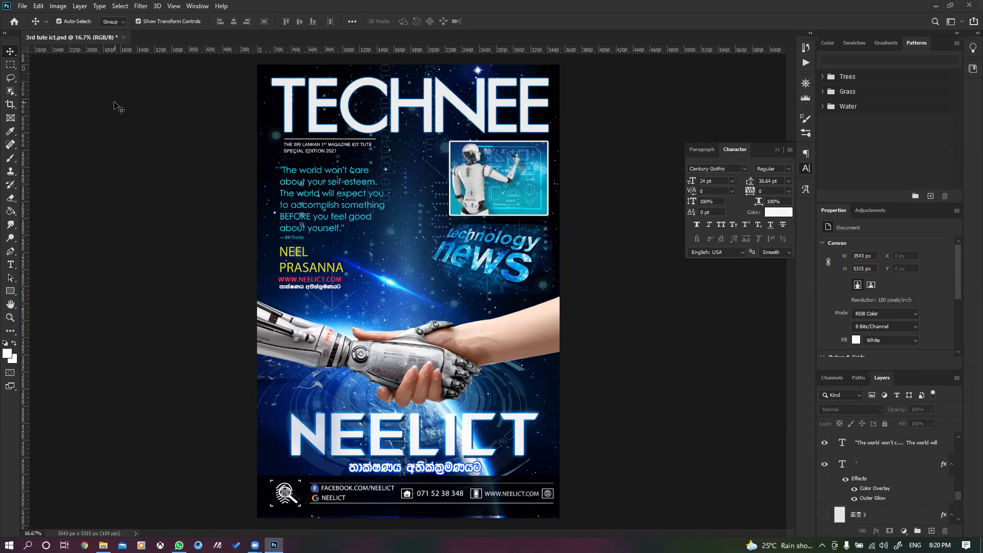
left_click(123, 37)
left_click(489, 204)
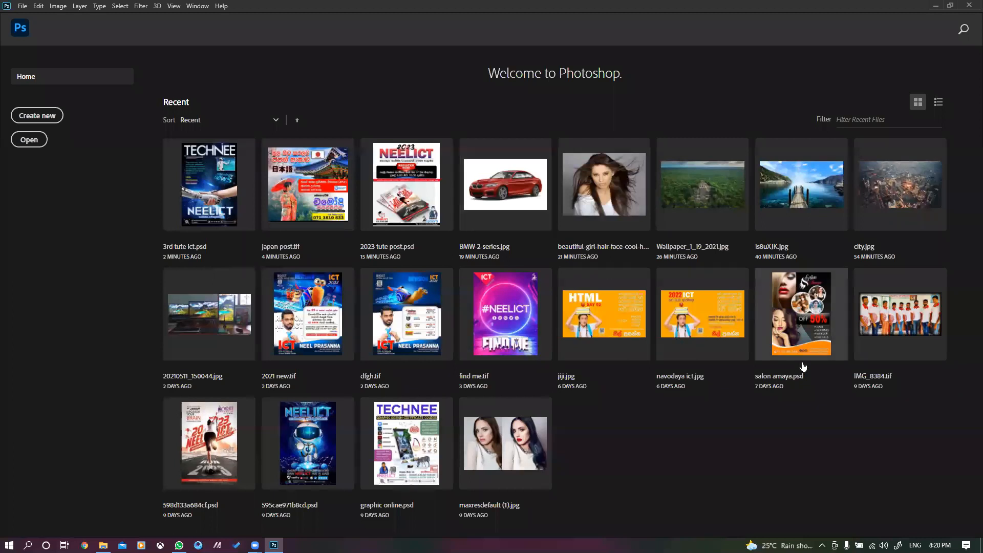
left_click(819, 315)
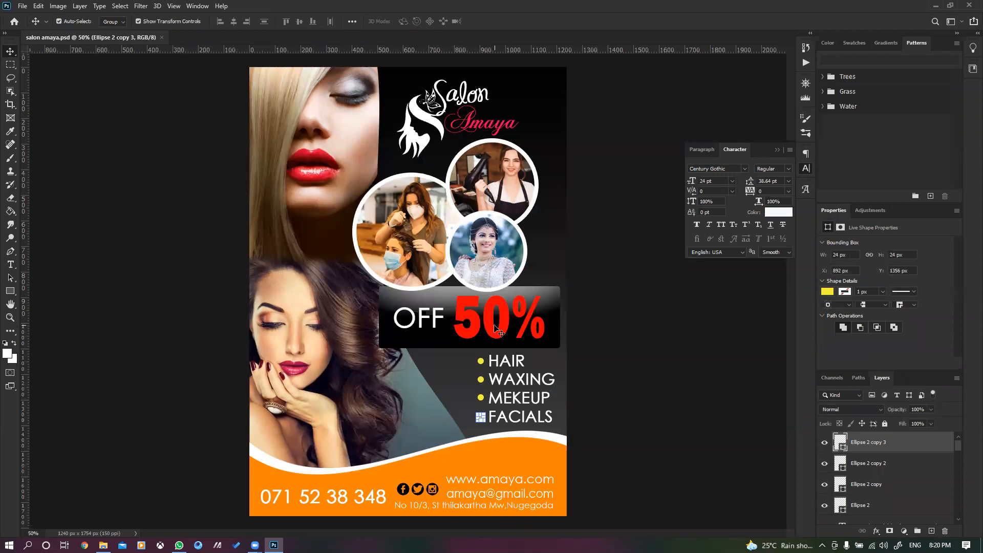
Step: Add a 7 px white (ffffff) stroke positioned outside to the red 50% text
left_click(495, 329)
right_click(866, 511)
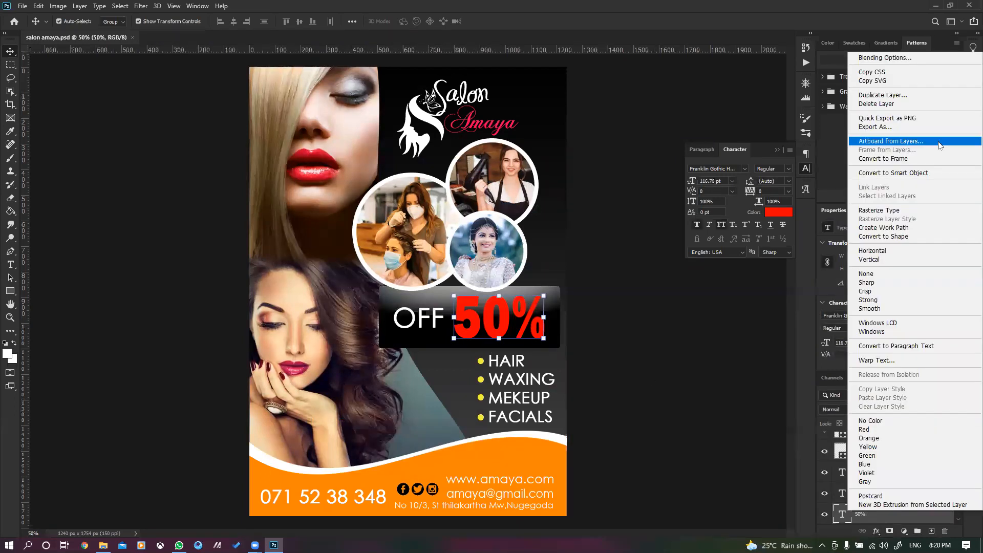
left_click(916, 58)
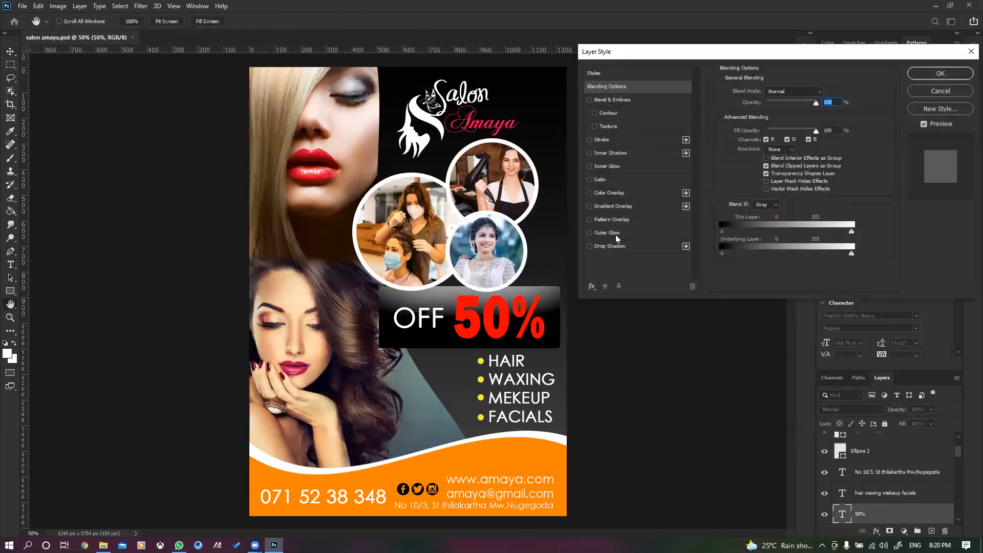
left_click(606, 140)
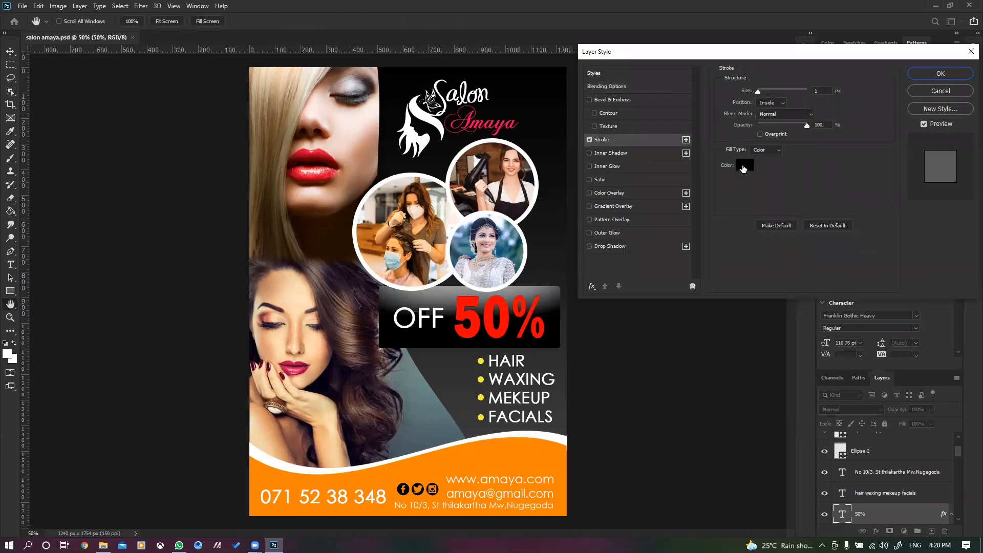
left_click(743, 166)
type("ffffff")
left_click(837, 240)
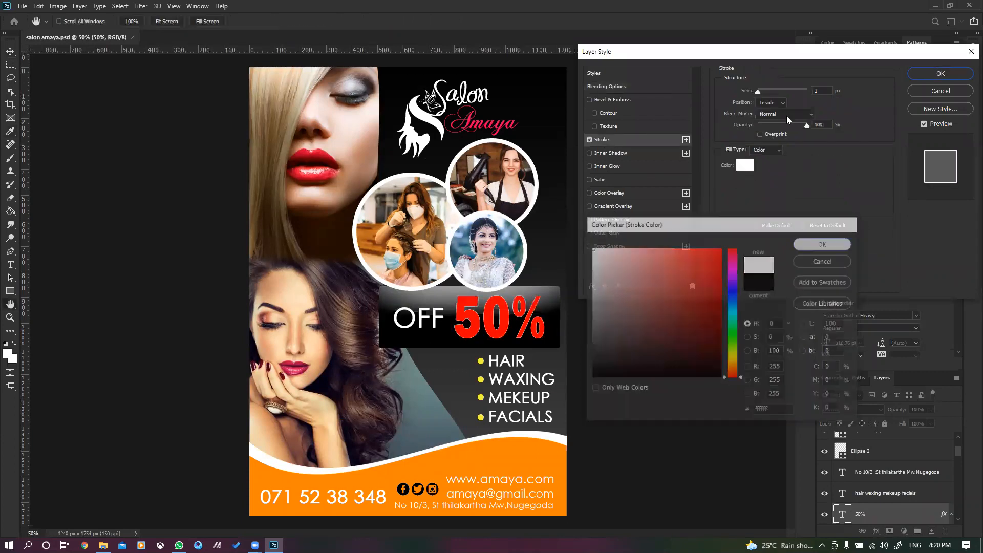
left_click(771, 102)
left_click(761, 97)
left_click_drag(760, 93, 762, 93)
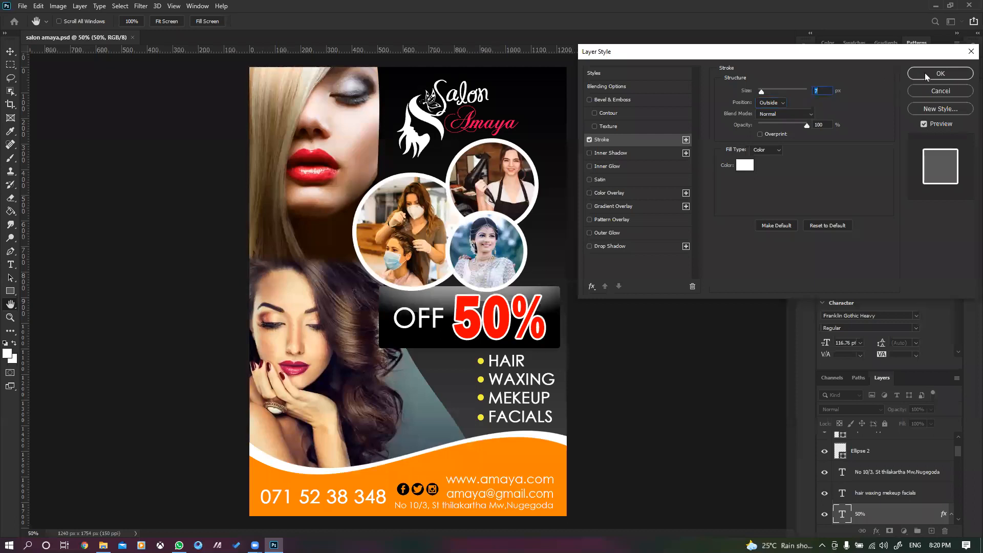
left_click(924, 73)
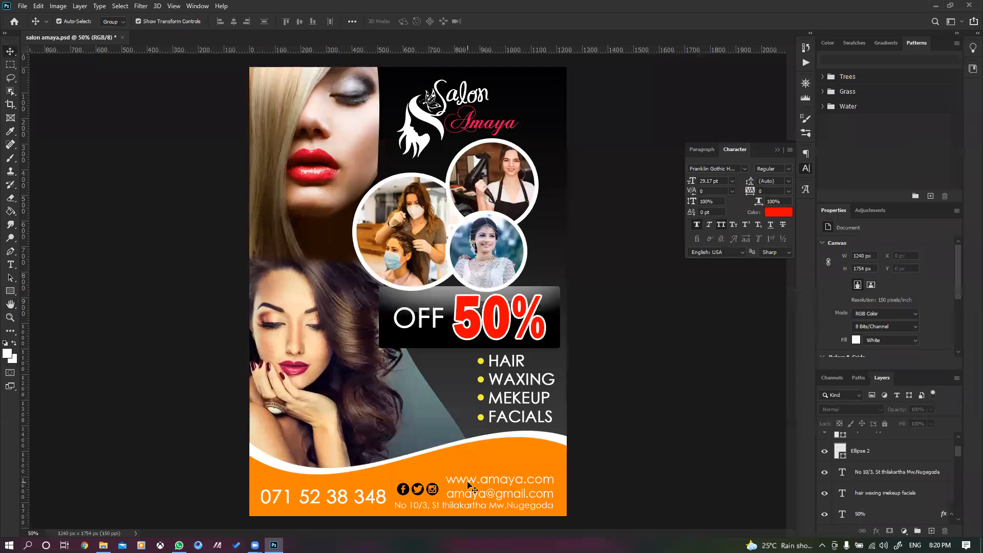
Step: Add a drop shadow with 100% opacity and 7 px distance to the phone number text on the orange footer
left_click(353, 499)
right_click(858, 515)
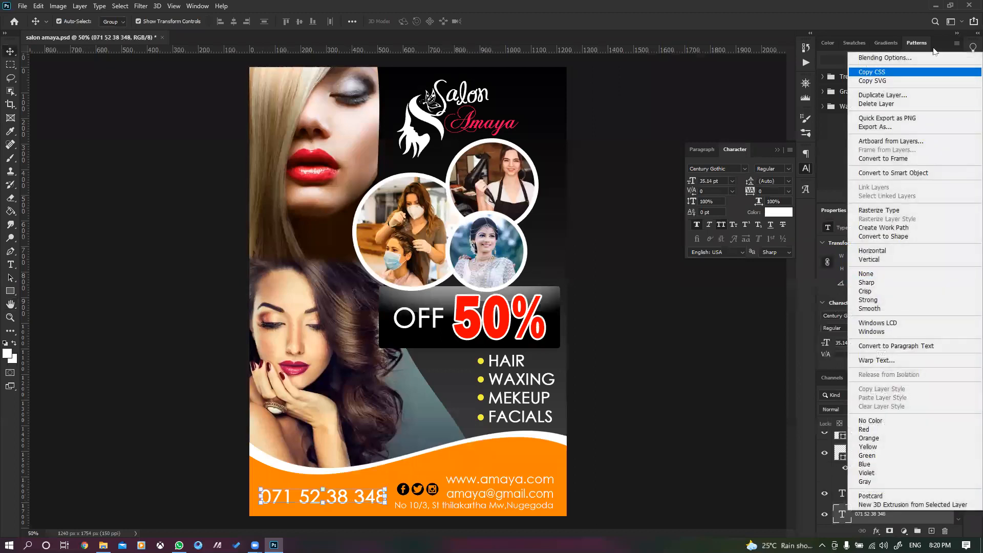
left_click(876, 56)
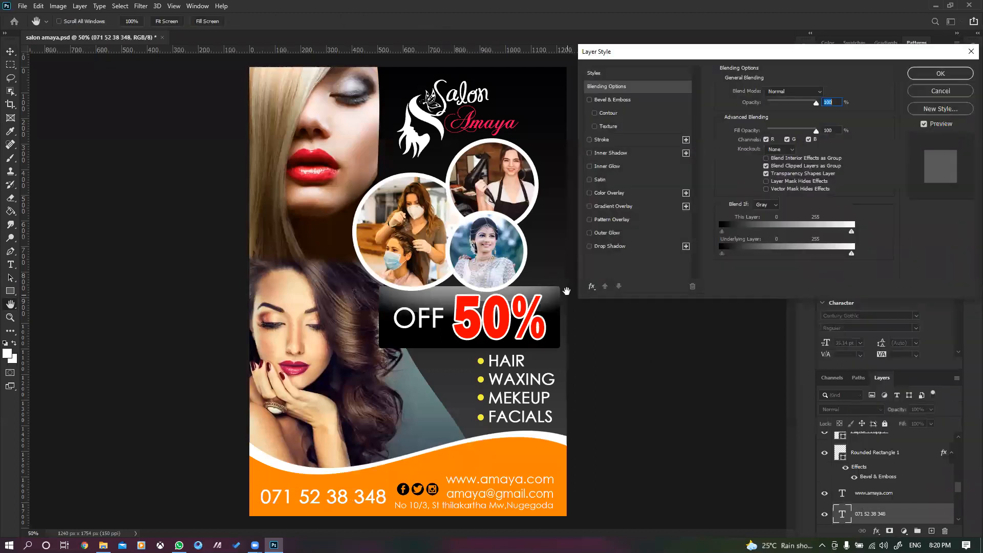
left_click(625, 247)
left_click_drag(782, 109, 888, 113)
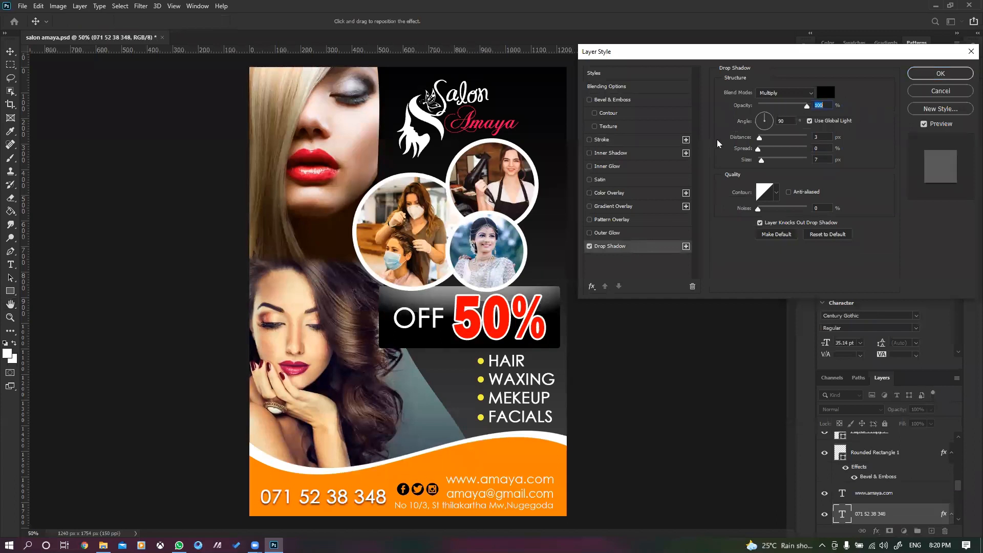
left_click_drag(761, 142, 763, 141)
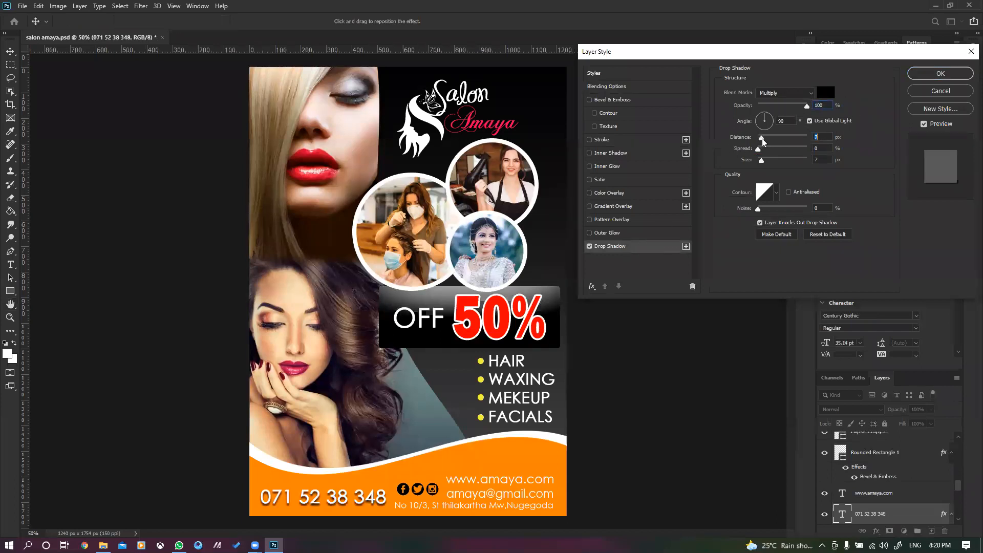
left_click(940, 73)
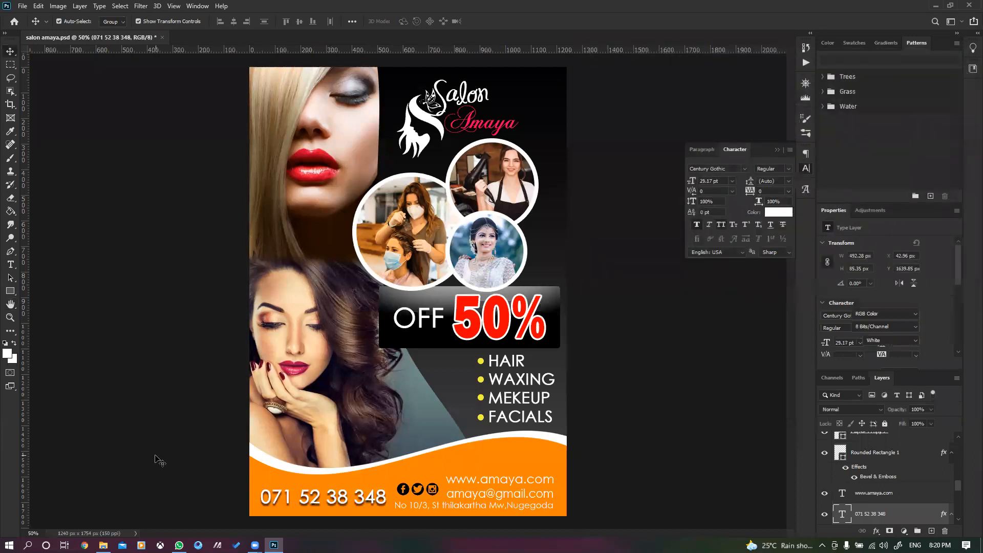
left_click(160, 460)
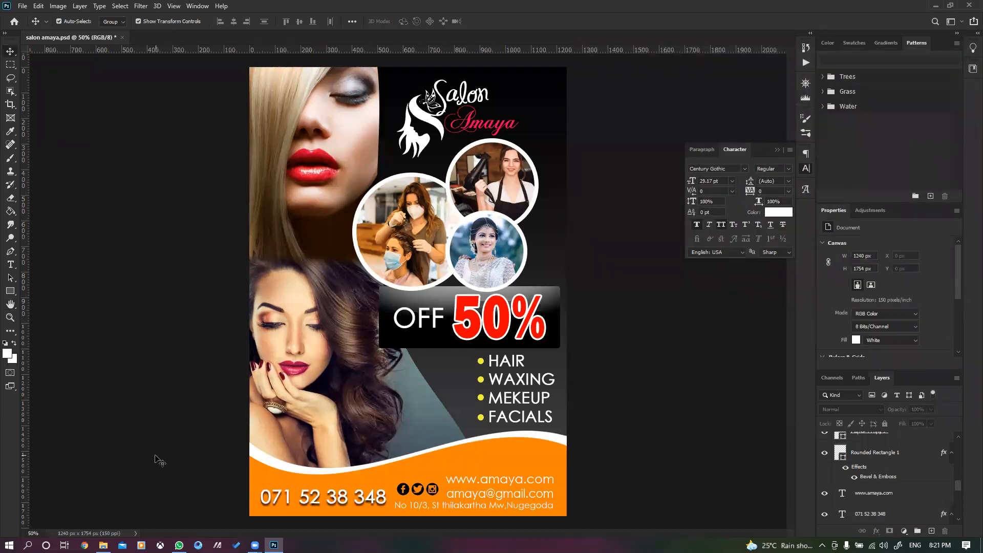
left_click(428, 228)
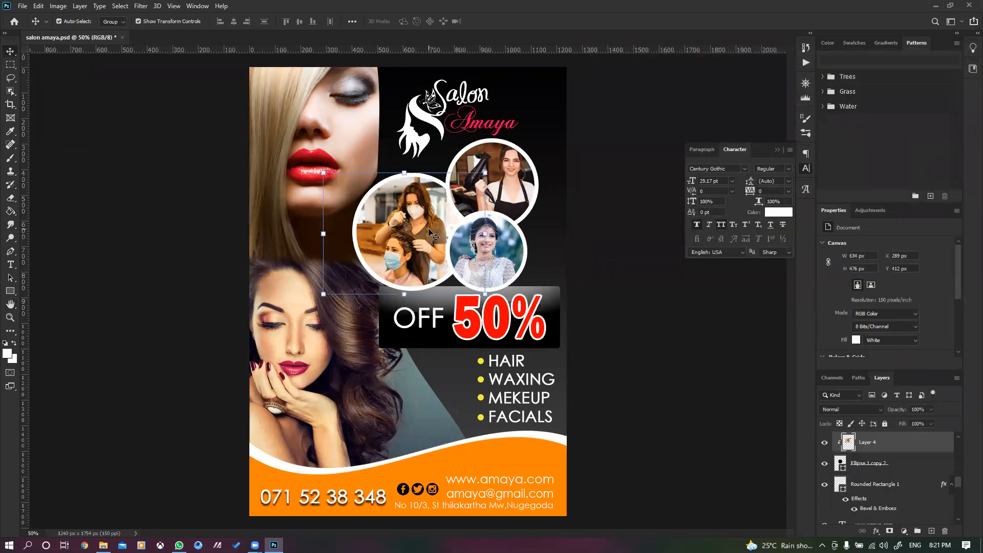
left_click(602, 301)
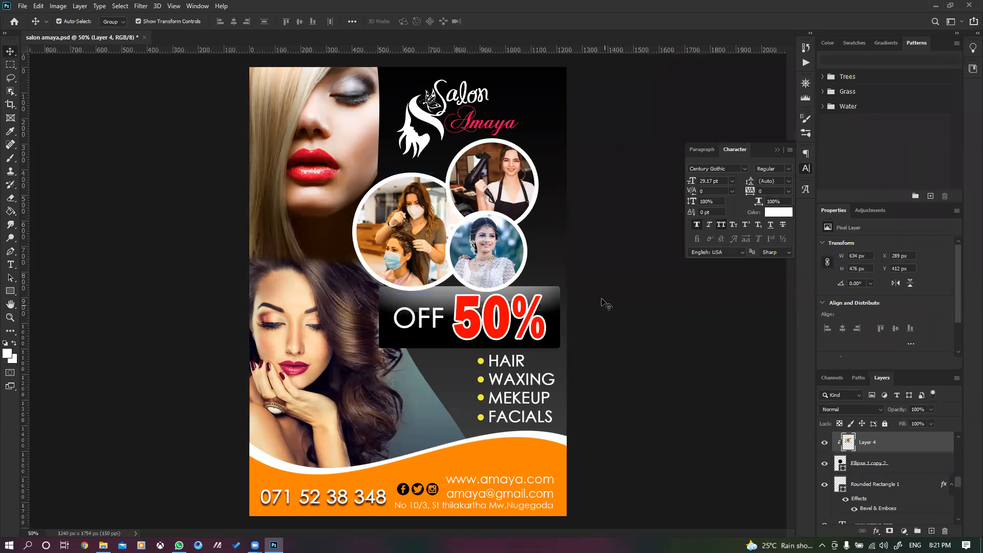
left_click(511, 144)
left_click(513, 148)
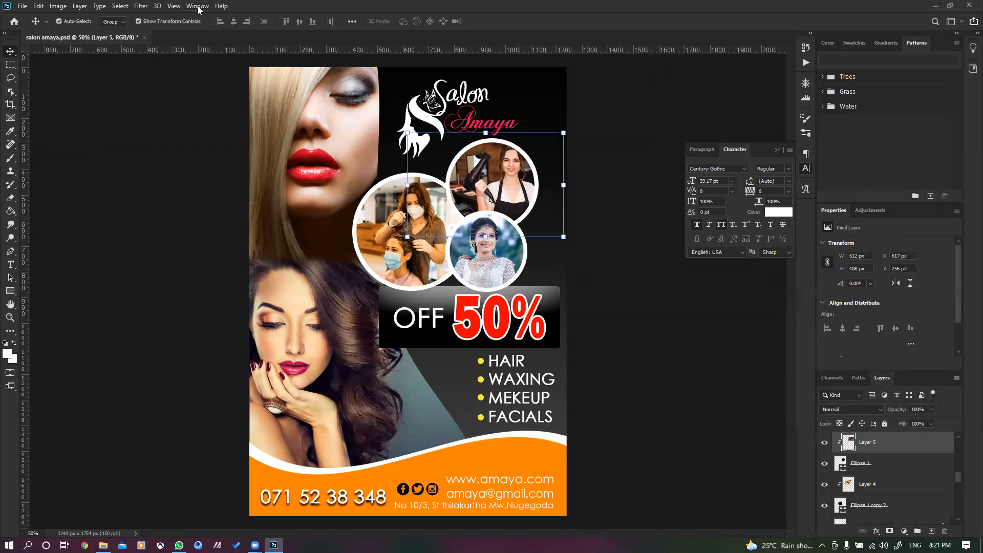
left_click(23, 6)
left_click(24, 6)
left_click(23, 6)
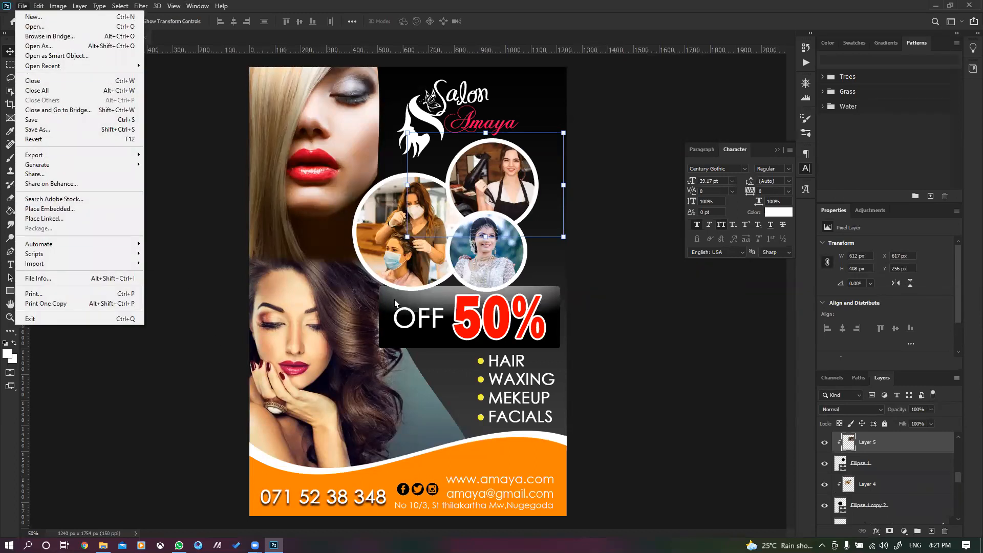
Step: Try a thick white outside stroke and a red colour overlay on the rounded banner behind OFF 50%, switching the overlay back off
left_click(395, 303)
right_click(913, 507)
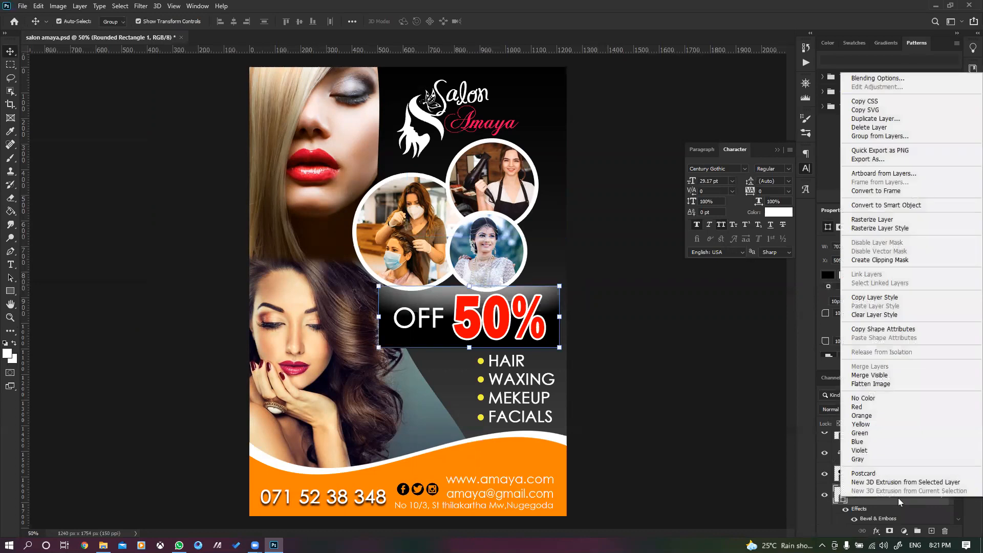
left_click(792, 306)
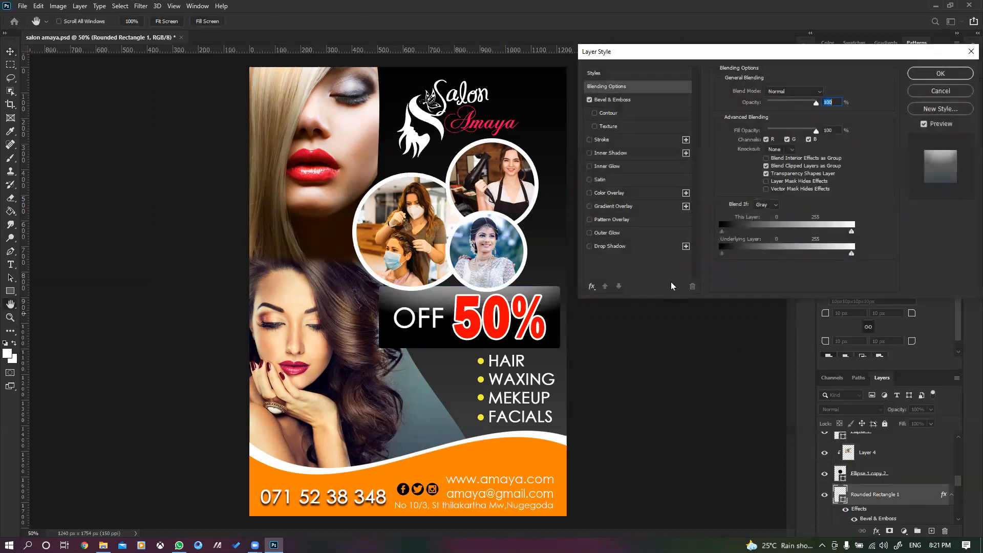
left_click(611, 138)
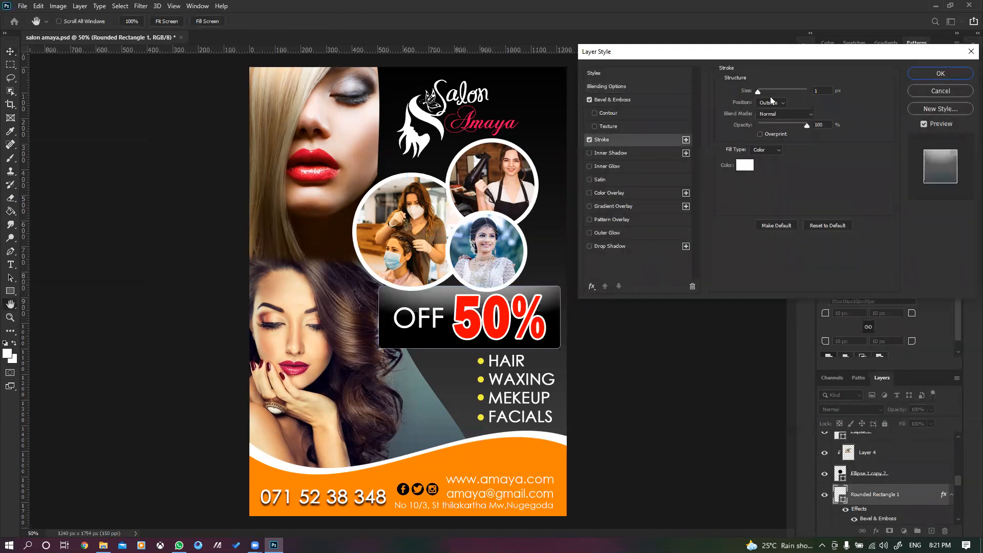
left_click_drag(758, 91, 766, 90)
left_click(609, 193)
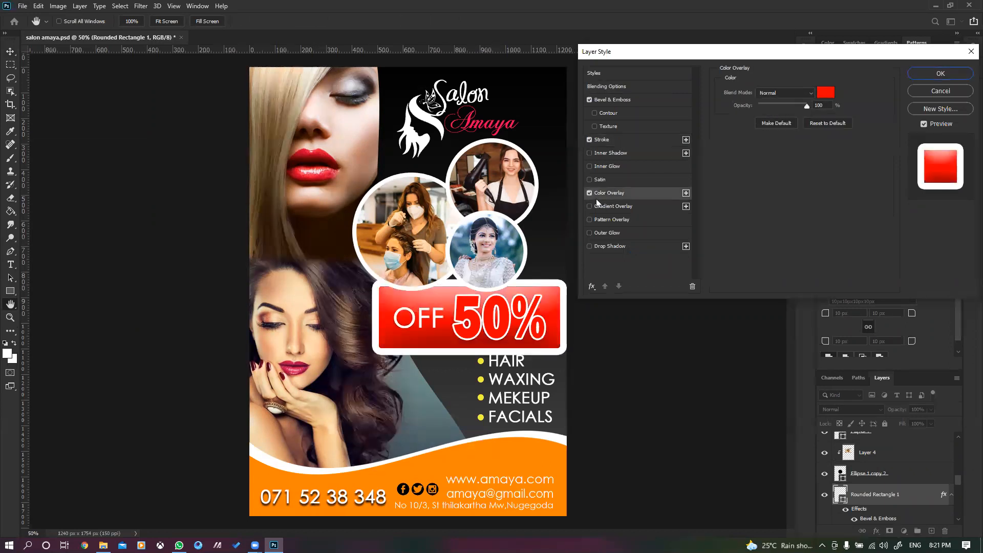
left_click(590, 193)
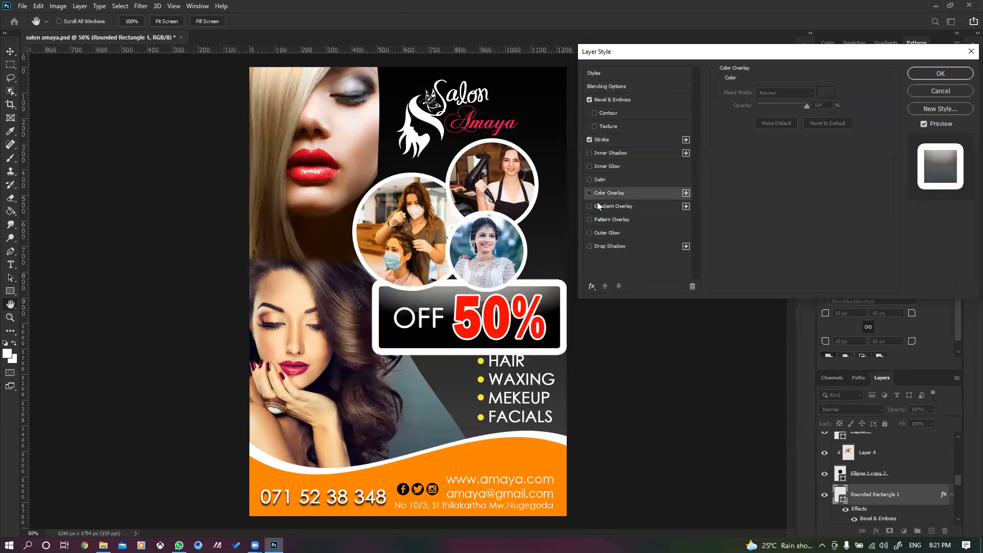
Step: Apply a gradient overlay to the OFF 50% banner using the Pink_14 preset from the Pinks group
left_click(590, 206)
left_click(791, 114)
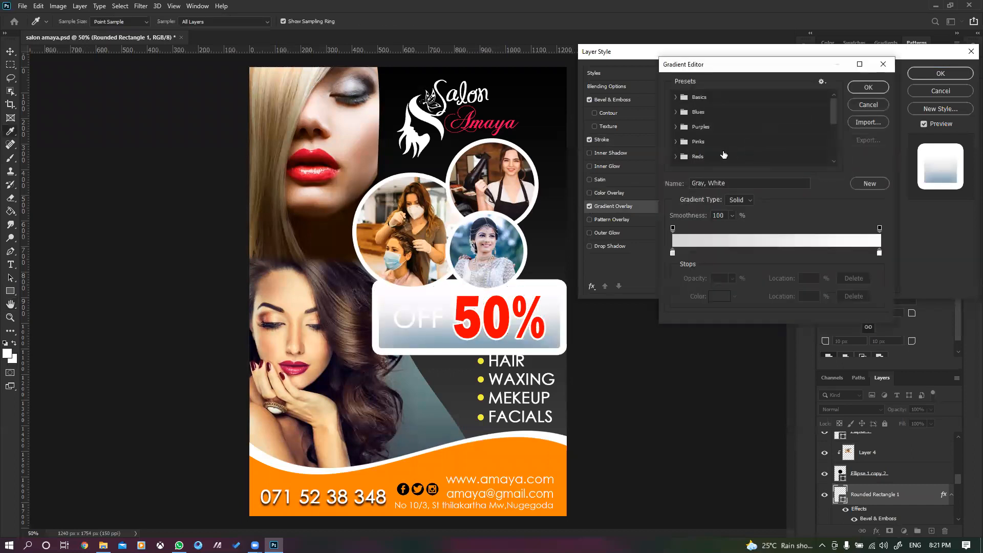
left_click(676, 148)
scroll(737, 148, "down", 2)
left_click(737, 148)
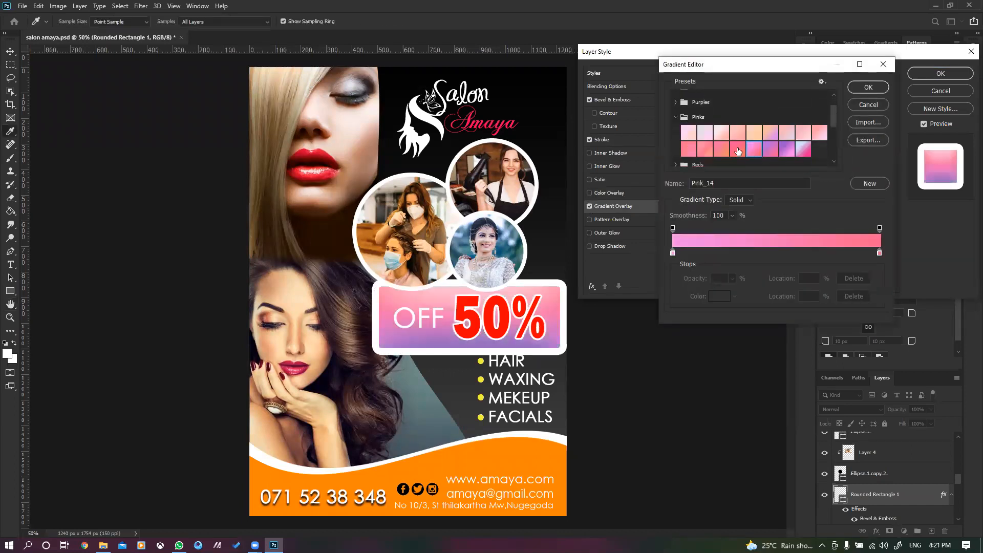
left_click(868, 87)
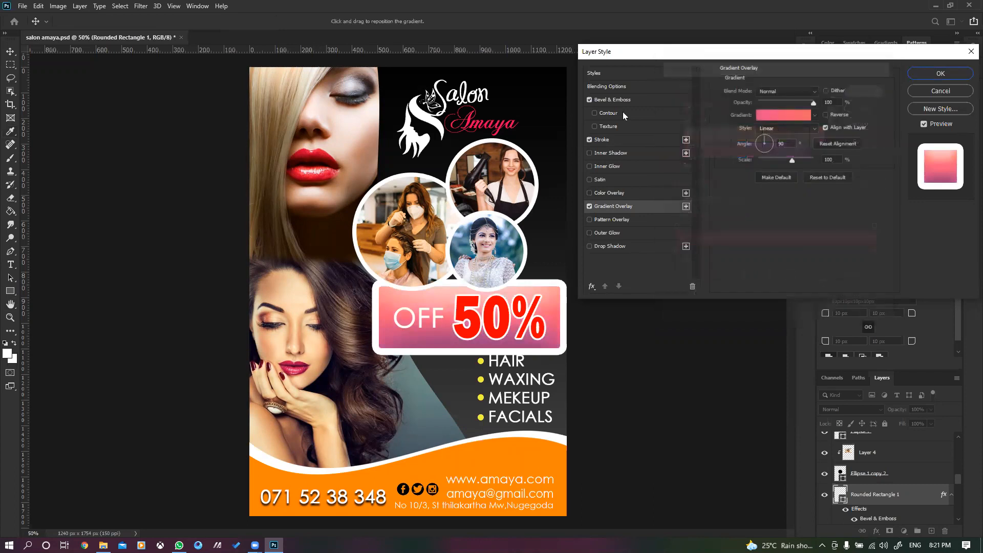
Step: Switch off the stroke on the OFF 50% banner and lower its Bevel & Emboss depth to 11%
left_click(590, 139)
left_click(662, 100)
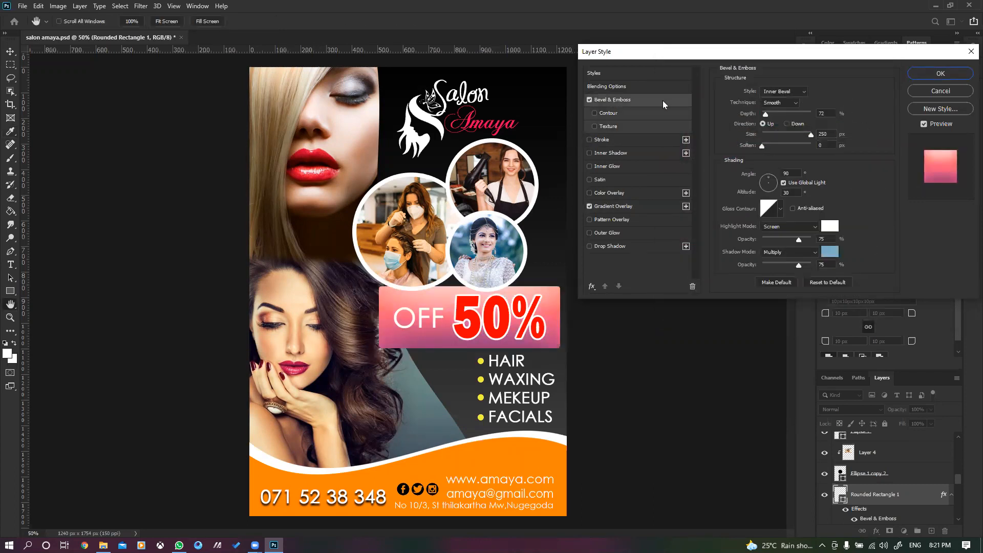
left_click(788, 115)
left_click_drag(797, 116, 762, 114)
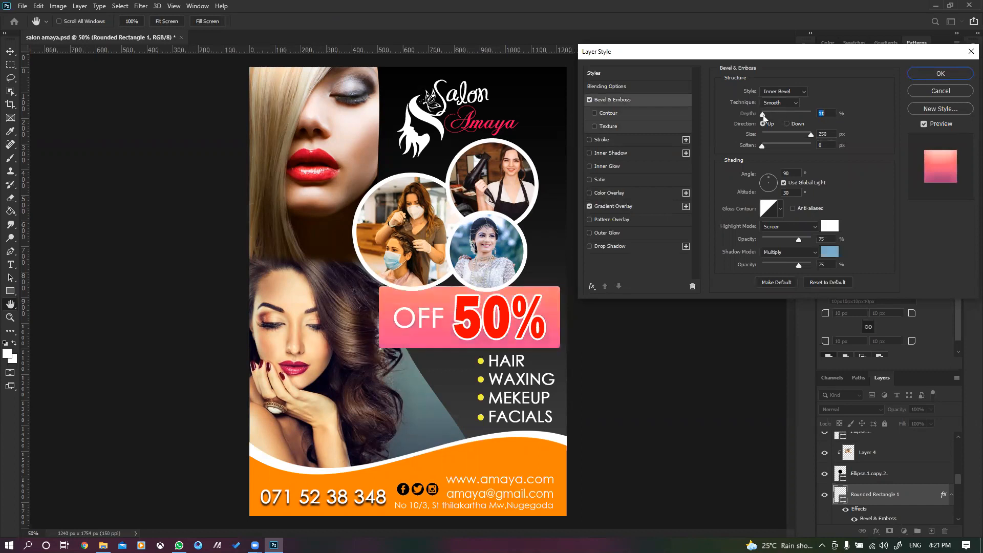
Step: Replace the banner's Bevel & Emboss with a drop shadow at 31 px distance
left_click(590, 100)
left_click(592, 246)
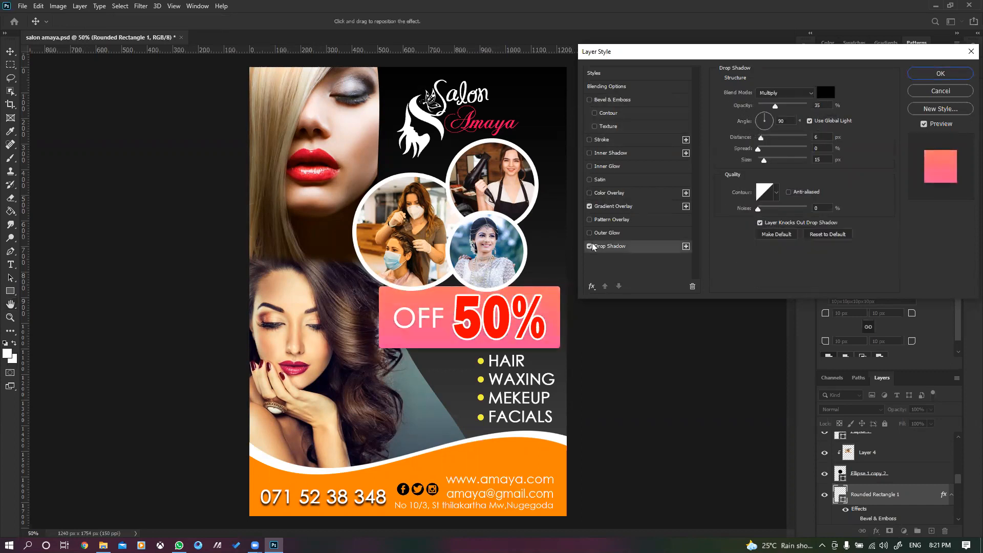
left_click_drag(762, 138, 774, 139)
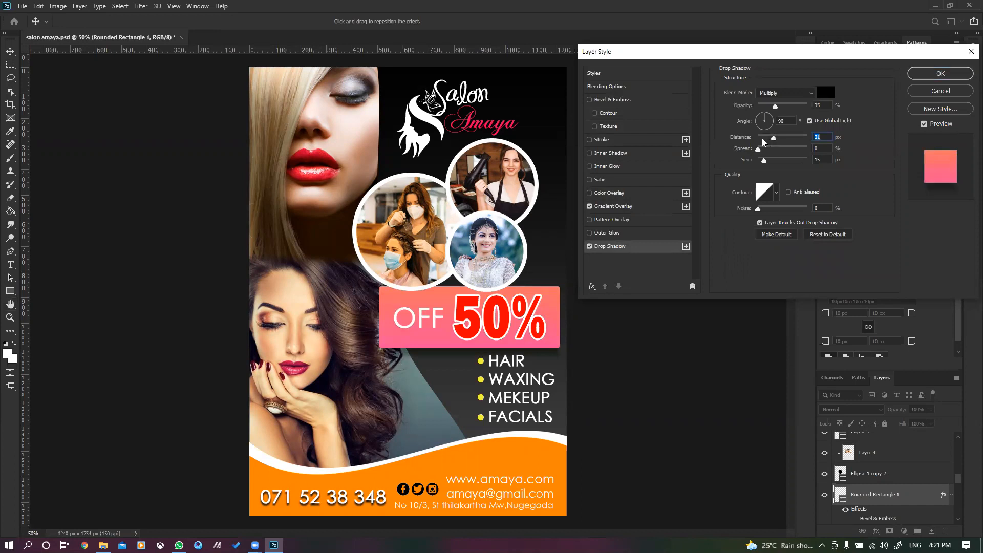
Step: Try several gradient presets, including Green_28, on the banner's gradient overlay
left_click(607, 205)
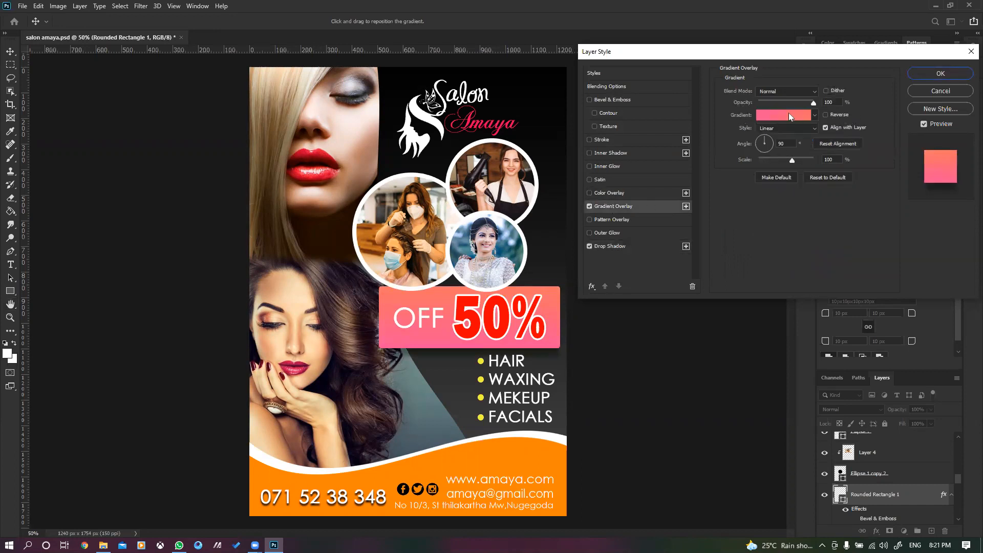
left_click(788, 116)
scroll(698, 156, "down", 3)
left_click(676, 150)
scroll(717, 143, "down", 1)
left_click(723, 140)
left_click(722, 152)
left_click(740, 140)
left_click(767, 140)
scroll(761, 149, "down", 2)
left_click(738, 152)
left_click(720, 154)
left_click(683, 152)
scroll(687, 150, "down", 2)
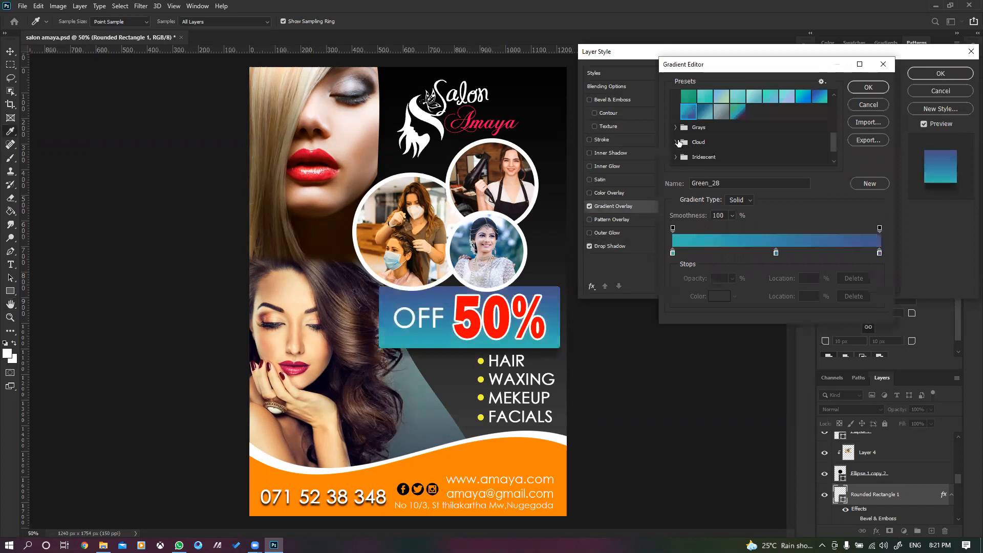
Step: Preview the Cloud_04 preset and apply the tan preset from the Neutrals group as the banner's gradient overlay
left_click(677, 143)
left_click(738, 157)
scroll(733, 158, "down", 2)
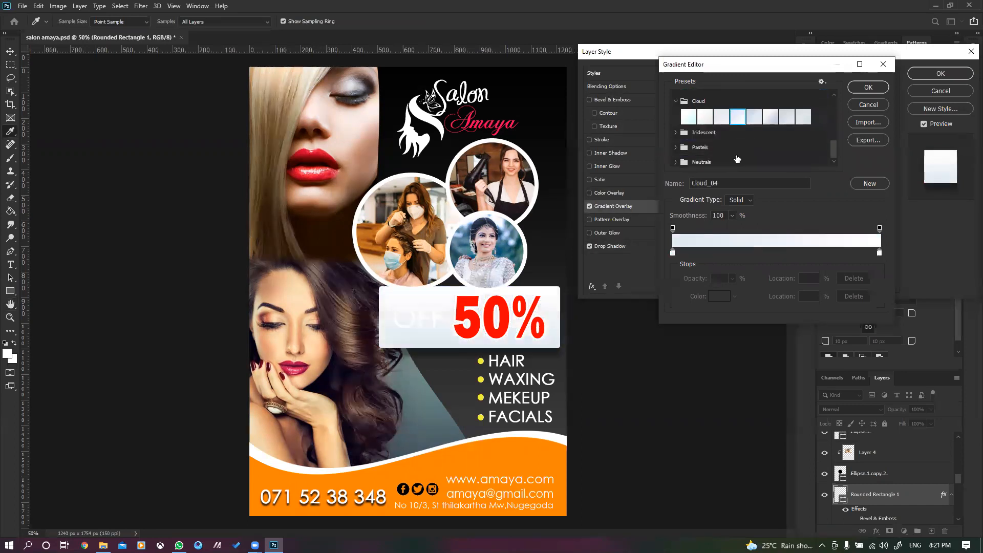
left_click(675, 161)
left_click(721, 158)
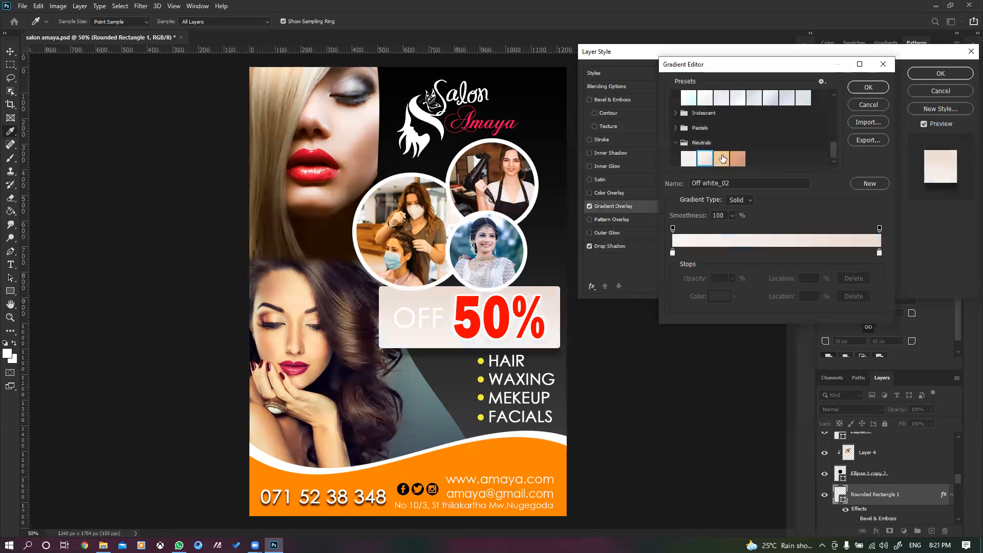
left_click(870, 89)
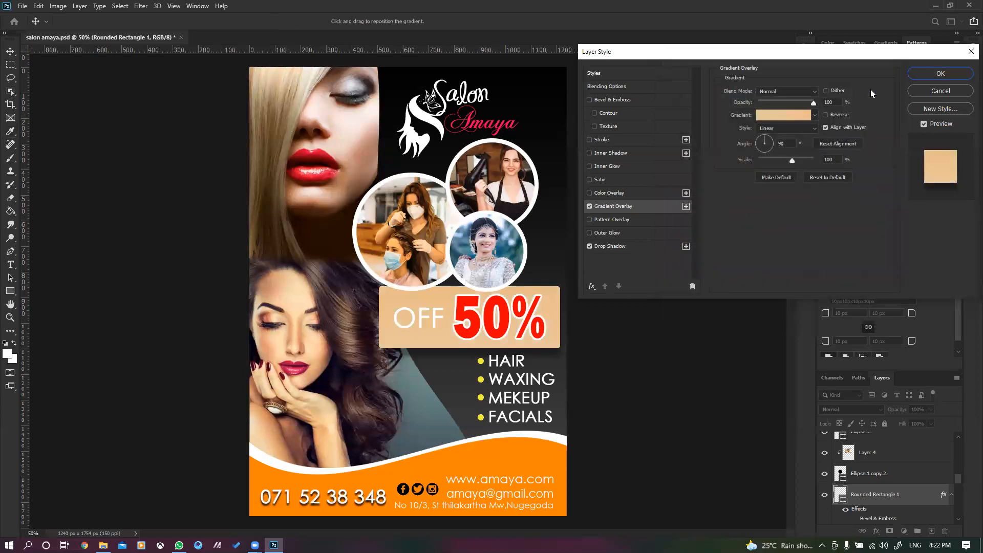
left_click(933, 75)
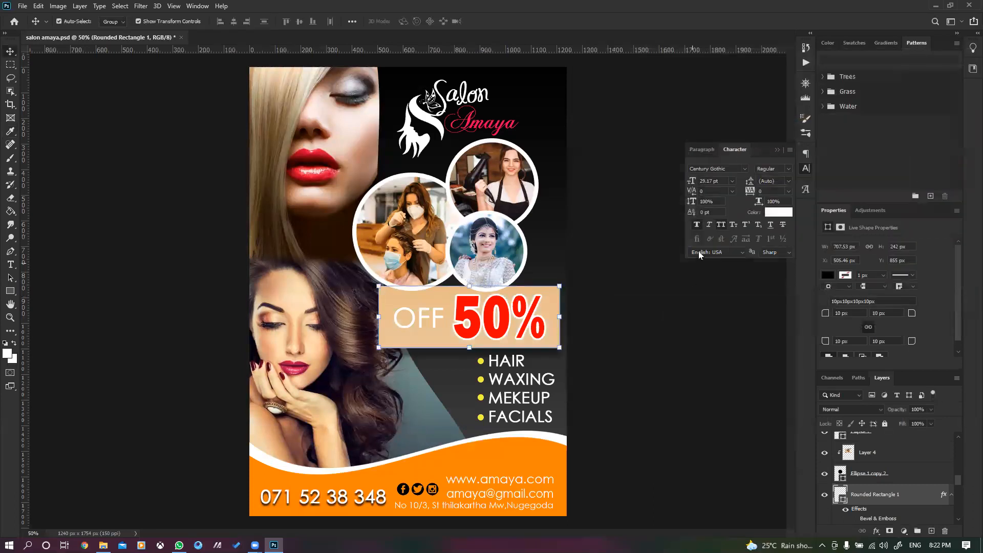
Step: Collapse the character settings, deselect the banner and close salon amaya.psd without saving
left_click(774, 150)
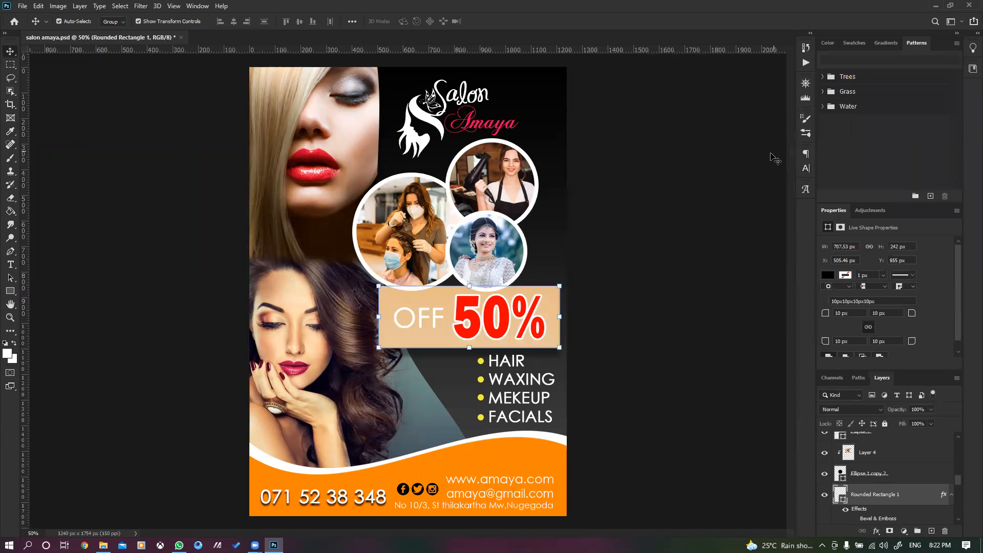
left_click(771, 154)
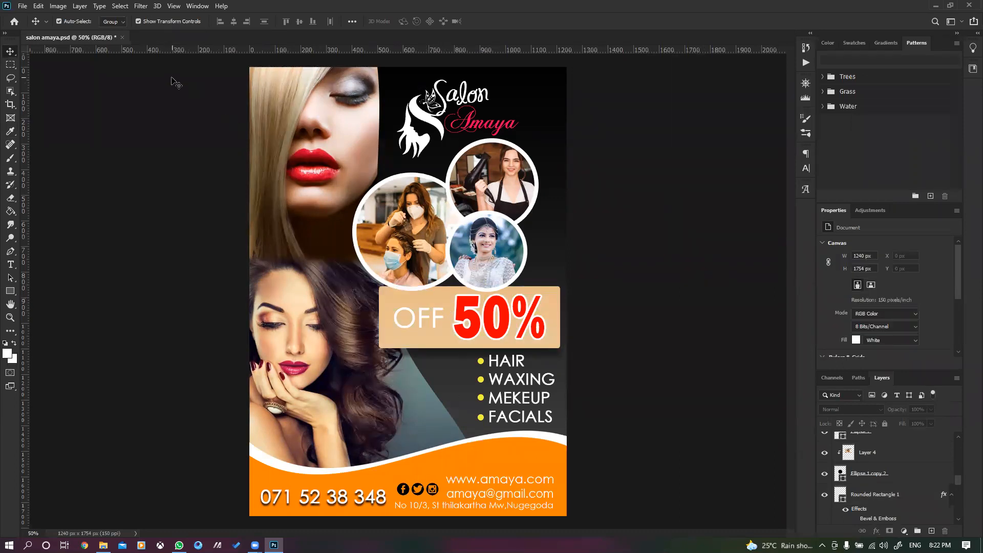
left_click(121, 38)
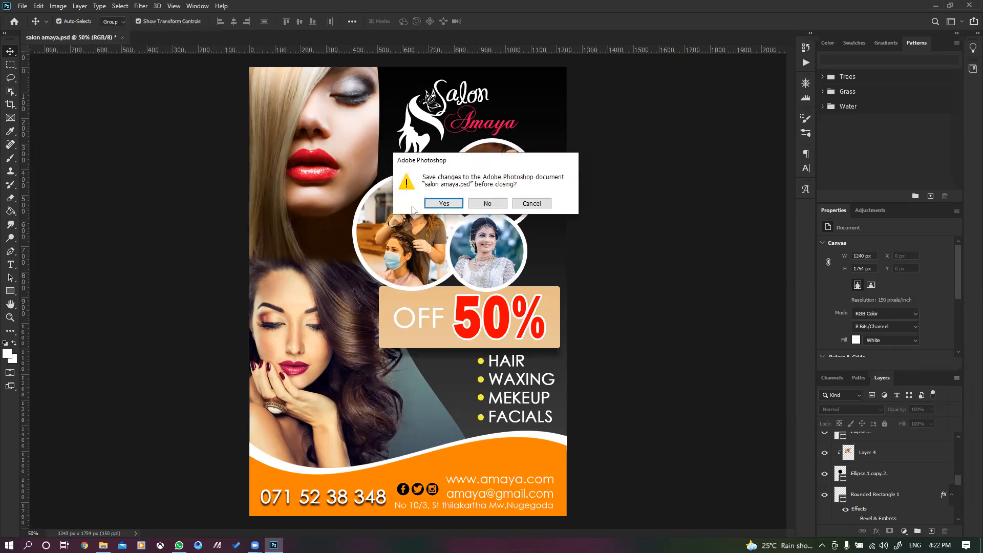
left_click(482, 206)
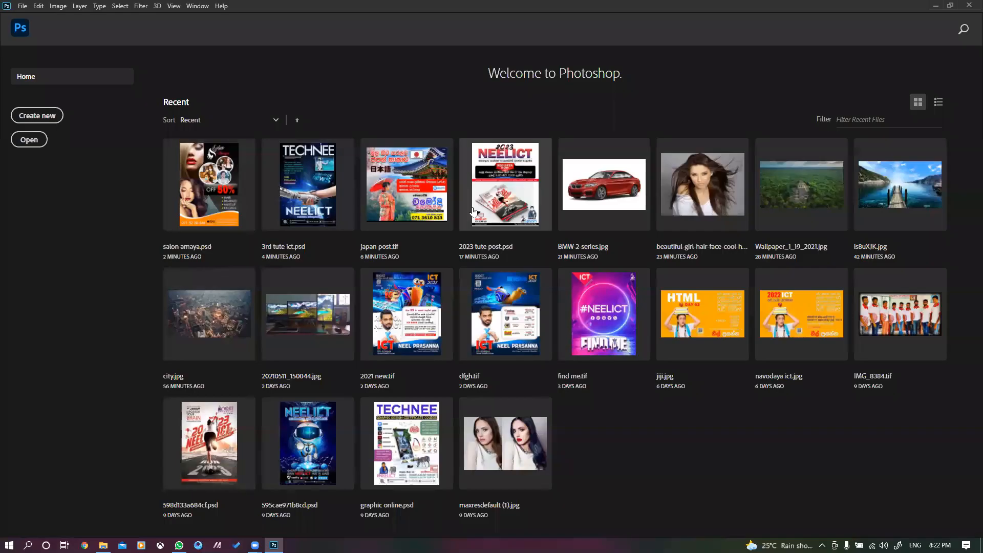
Step: Open the recent beautiful-girl portrait JPG and draw a freehand Lasso selection around the face
left_click(697, 190)
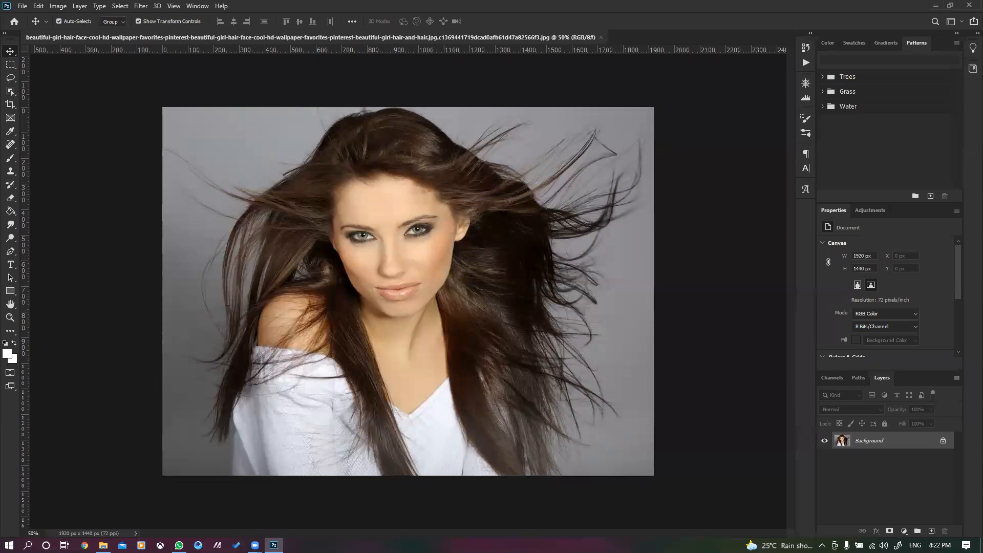
left_click(9, 80)
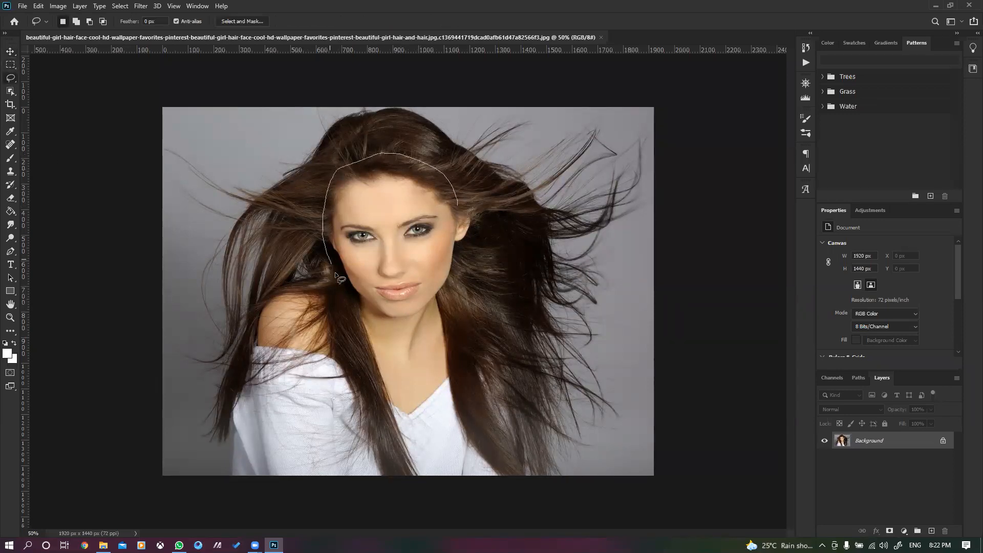
left_click_drag(467, 220, 459, 207)
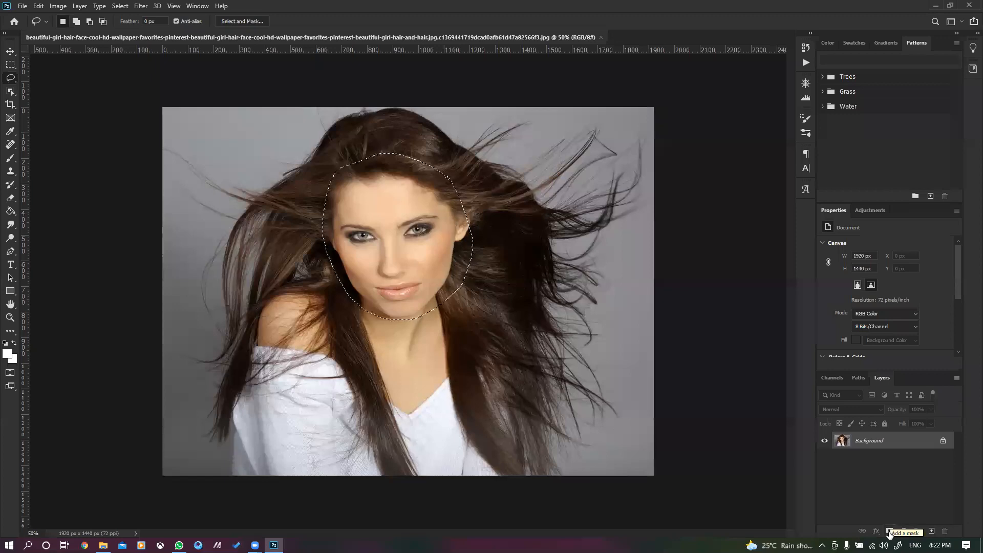
Step: Try a layer mask showing only the selected face and an inverted mask hiding it, undoing each one
left_click(889, 532)
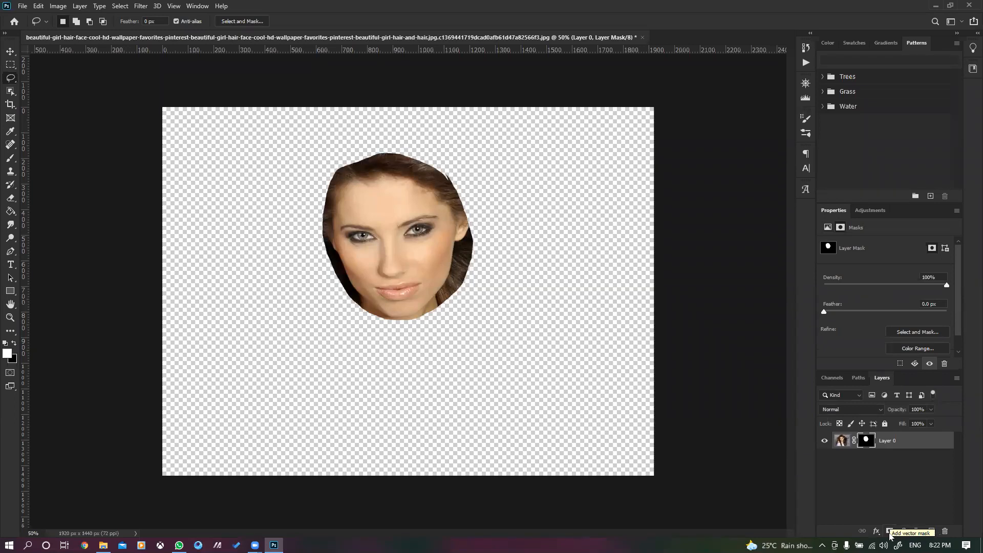
key("ctrl+z")
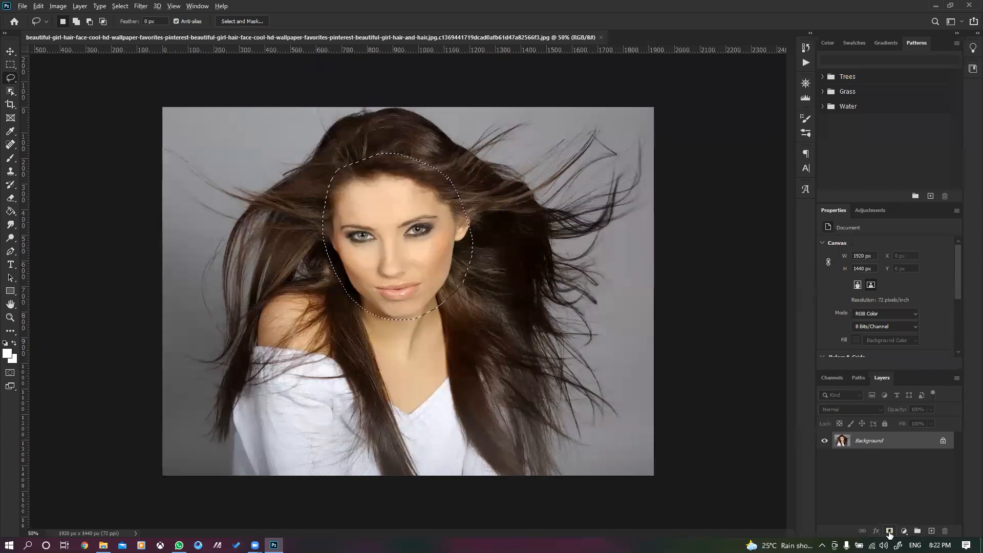
left_click(889, 532)
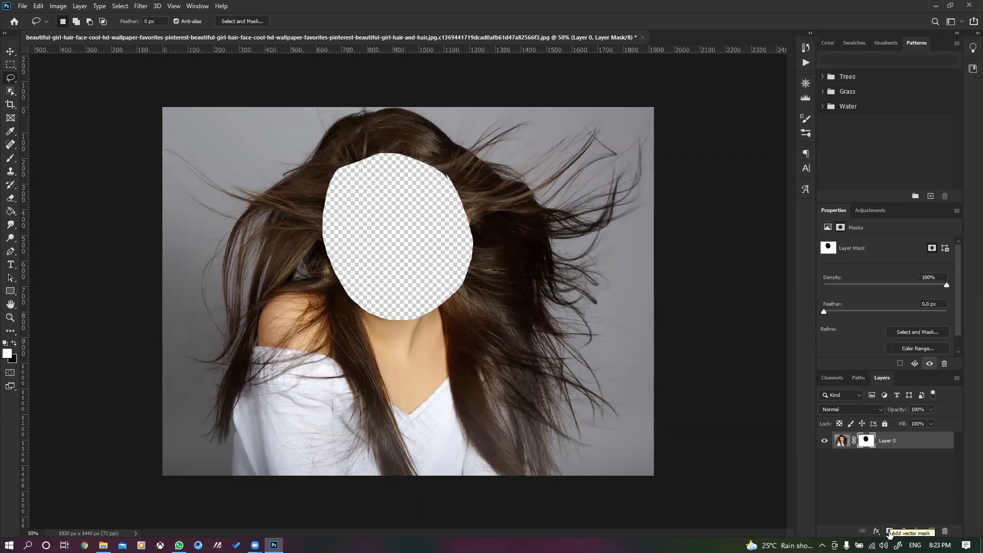
key("ctrl+z")
left_click(889, 533)
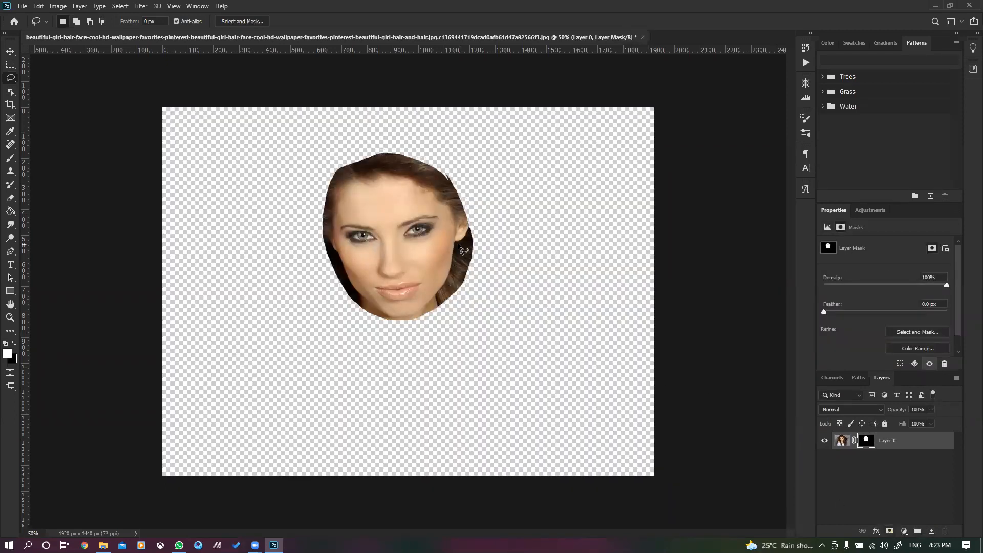
key("ctrl+z")
Step: Try copying the selected face to a new layer and moving it up and to the left, undoing both
key("ctrl+j")
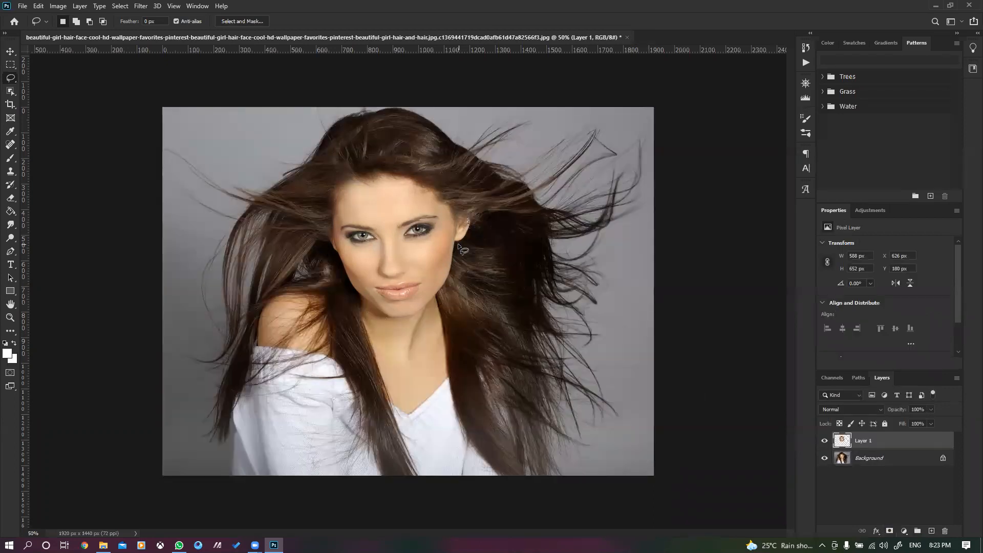
key("v")
left_click_drag(392, 228, 253, 181)
key("ctrl+z")
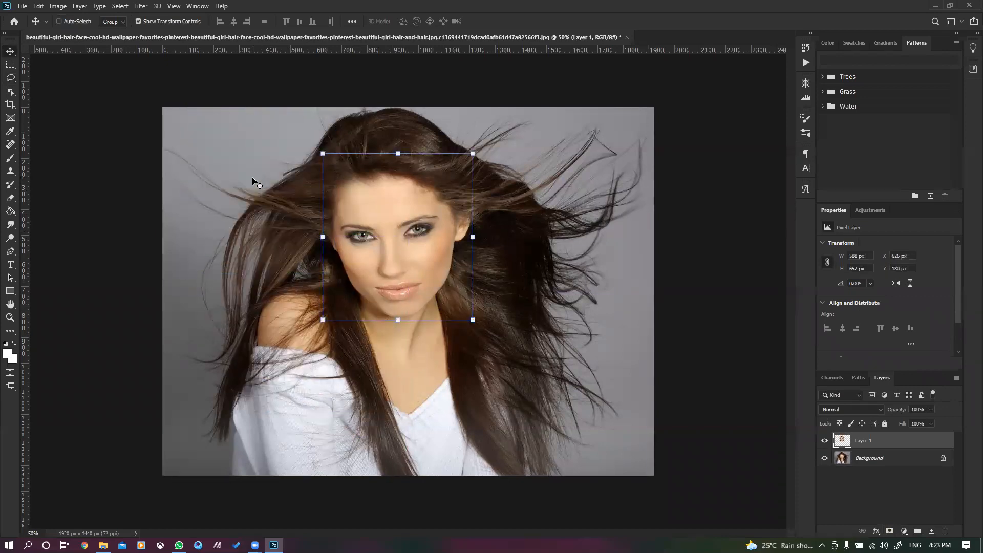
key("ctrl+z")
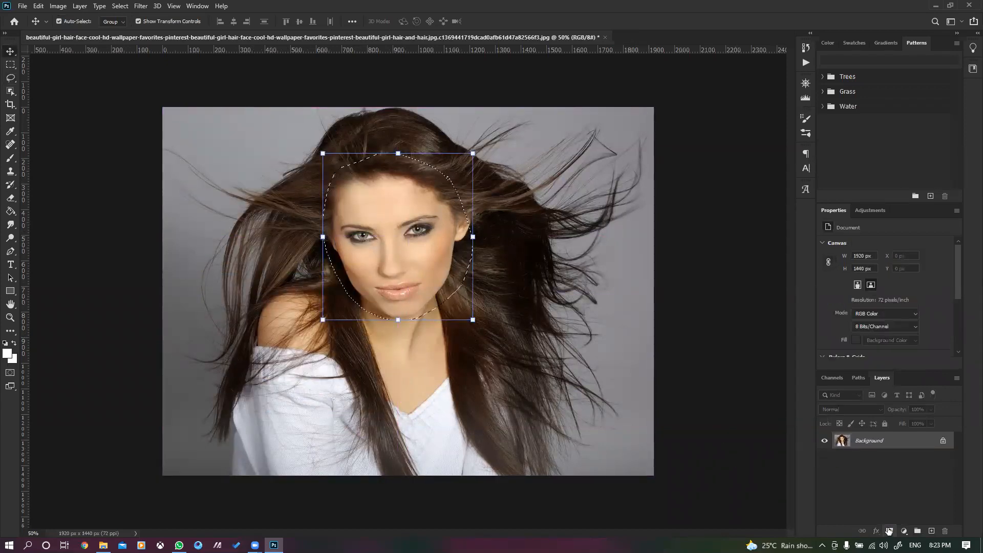
Step: Mask the portrait to the face selection and paint white on the mask around the lower face with a 129 px brush at 42% opacity
left_click(889, 532)
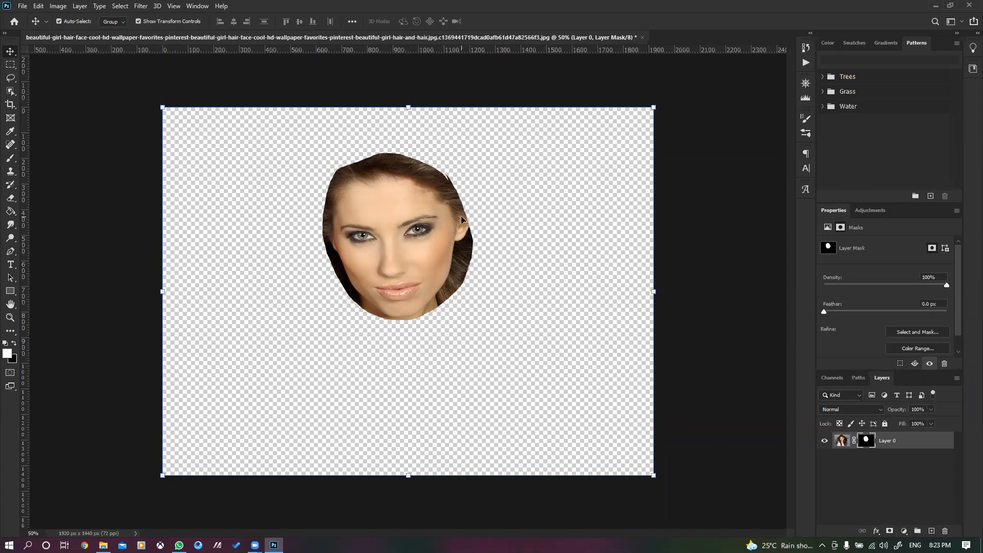
key("b")
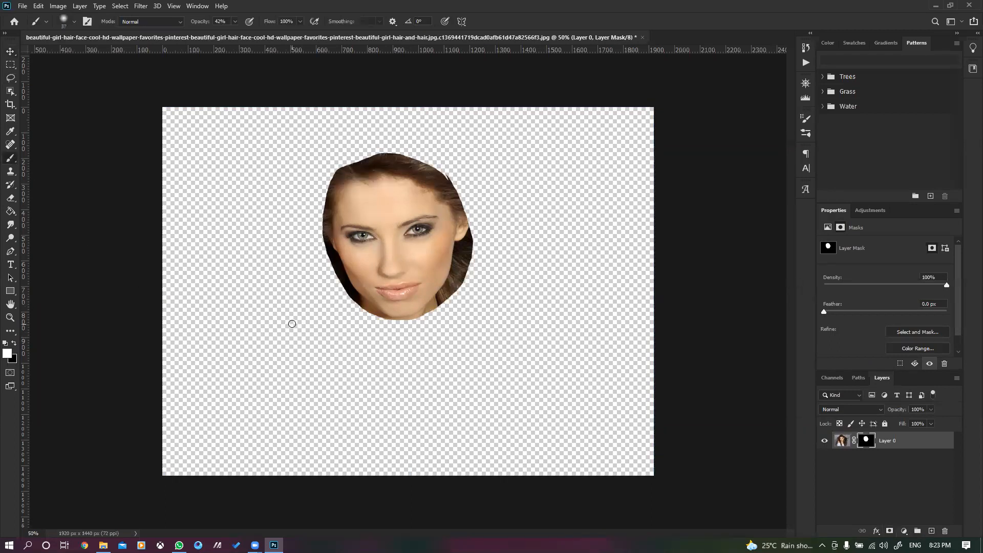
right_click(291, 324)
right_click(265, 300)
right_click(243, 294, "alt")
left_click_drag(250, 297, 264, 309)
mouse_move(331, 287)
left_mouse_down()
mouse_move(397, 334)
mouse_move(429, 338)
mouse_move(368, 322)
mouse_move(458, 317)
mouse_move(429, 320)
left_mouse_up()
right_click(496, 313)
left_click(668, 379)
left_click(557, 228)
mouse_move(491, 264)
left_mouse_down()
mouse_move(442, 326)
mouse_move(398, 317)
mouse_move(459, 321)
mouse_move(465, 295)
mouse_move(486, 311)
mouse_move(463, 309)
mouse_move(499, 308)
mouse_move(473, 316)
left_mouse_up()
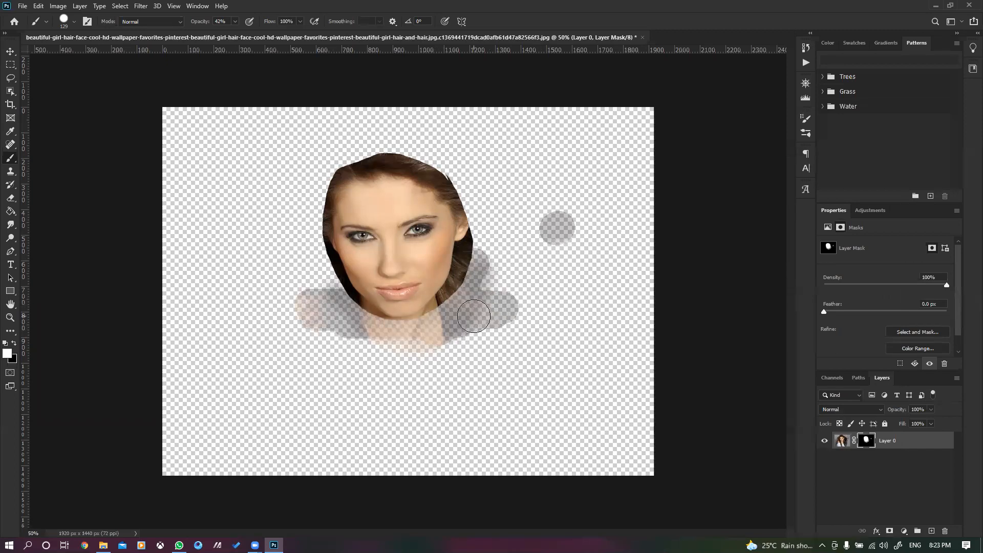
Step: Undo the brush strokes and the layer mask, back to the face selection
key("ctrl+z")
key("ctrl+z")
key("ctrl+z")
key("ctrl+z")
key("ctrl+z")
key("ctrl+z")
key("ctrl+z")
key("ctrl+z")
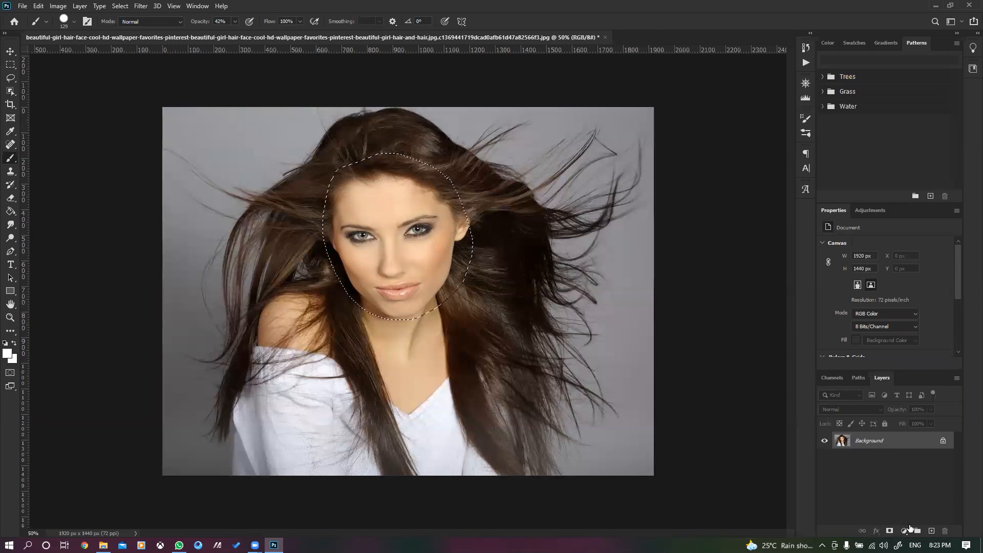
Step: Mask the portrait to the face again and reveal the hair, neck and white top with a soft brush at 100% opacity
left_click(890, 531)
left_click_drag(236, 22, 233, 35)
right_click(507, 268)
left_click(566, 340)
mouse_move(373, 322)
left_mouse_down()
mouse_move(395, 334)
mouse_move(396, 316)
mouse_move(424, 316)
mouse_move(380, 327)
mouse_move(346, 306)
mouse_move(333, 286)
mouse_move(375, 316)
mouse_move(340, 263)
mouse_move(350, 306)
mouse_move(326, 241)
mouse_move(340, 277)
mouse_move(328, 250)
mouse_move(329, 184)
mouse_move(420, 160)
mouse_move(355, 165)
mouse_move(386, 160)
mouse_move(442, 171)
mouse_move(466, 192)
mouse_move(444, 178)
mouse_move(463, 191)
mouse_move(473, 236)
mouse_move(467, 273)
mouse_move(480, 209)
mouse_move(471, 160)
mouse_move(476, 214)
mouse_move(456, 152)
mouse_move(430, 186)
mouse_move(421, 144)
mouse_move(405, 149)
mouse_move(394, 131)
mouse_move(368, 160)
mouse_move(354, 145)
mouse_move(337, 162)
mouse_move(313, 150)
mouse_move(316, 190)
mouse_move(284, 205)
mouse_move(318, 209)
mouse_move(296, 252)
mouse_move(310, 254)
mouse_move(307, 291)
mouse_move(310, 251)
mouse_move(328, 266)
mouse_move(327, 312)
mouse_move(350, 314)
mouse_move(350, 305)
mouse_move(329, 346)
mouse_move(357, 315)
mouse_move(382, 320)
mouse_move(396, 344)
mouse_move(411, 318)
mouse_move(428, 346)
mouse_move(448, 283)
mouse_move(470, 293)
mouse_move(489, 230)
mouse_move(507, 220)
mouse_move(506, 182)
mouse_move(473, 187)
mouse_move(451, 143)
mouse_move(384, 128)
mouse_move(345, 152)
mouse_move(461, 298)
mouse_move(460, 339)
mouse_move(371, 389)
mouse_move(342, 359)
mouse_move(391, 444)
mouse_move(429, 355)
mouse_move(440, 395)
left_mouse_up()
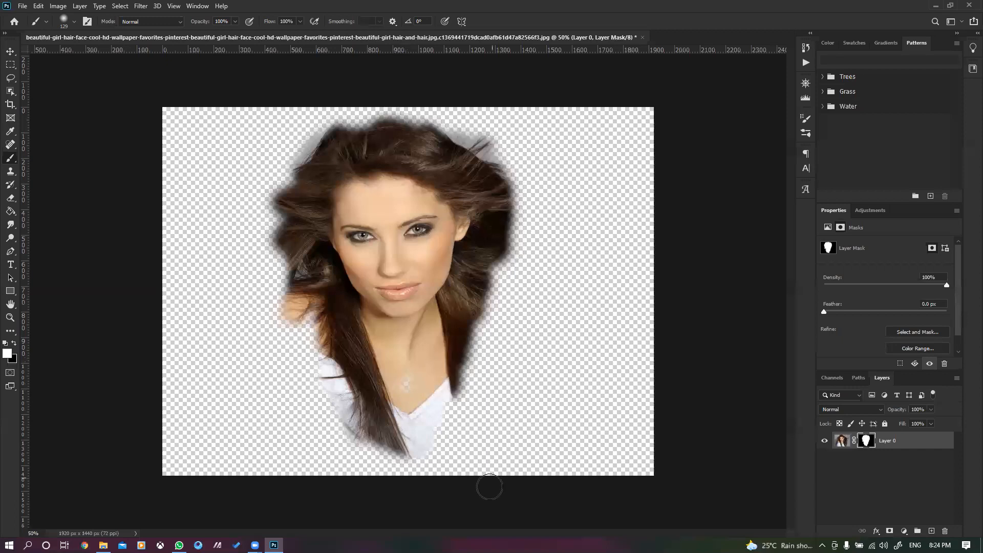
mouse_move(518, 271)
left_mouse_down()
mouse_move(457, 387)
mouse_move(494, 281)
mouse_move(478, 361)
mouse_move(495, 345)
mouse_move(500, 373)
mouse_move(513, 357)
mouse_move(474, 378)
left_mouse_up()
Step: Hide most of the face and hair again by erasing on the layer mask with a soft 204 px Eraser
left_click(6, 201)
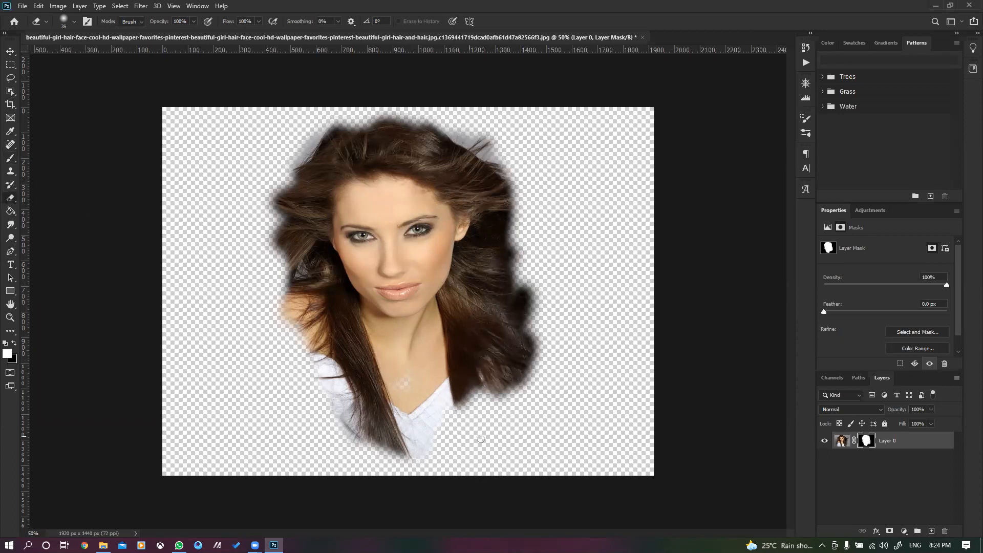
right_click(479, 336)
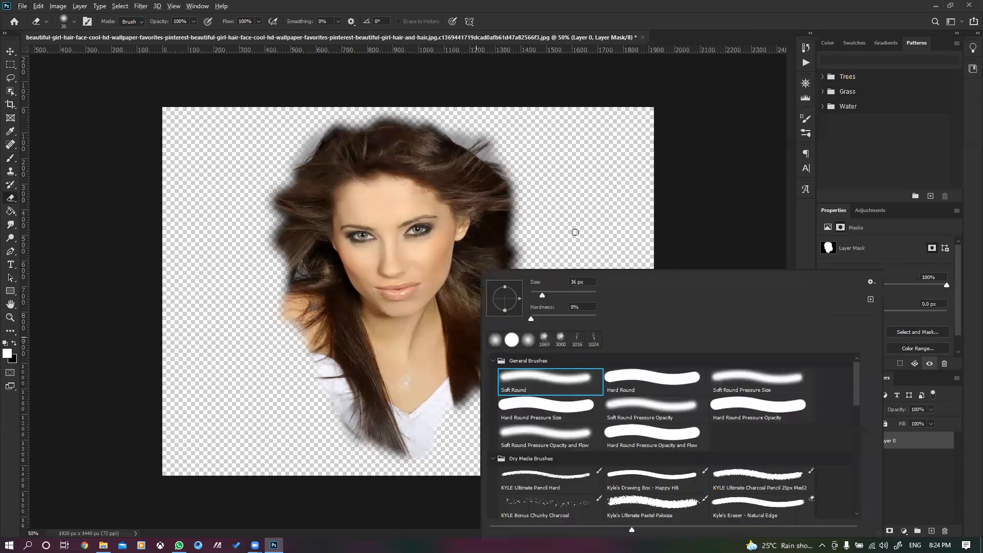
left_click_drag(579, 224, 601, 230)
mouse_move(519, 404)
left_mouse_down()
mouse_move(529, 375)
mouse_move(509, 384)
left_mouse_up()
mouse_move(477, 441)
left_mouse_down()
mouse_move(476, 421)
mouse_move(440, 431)
mouse_move(404, 421)
mouse_move(417, 410)
mouse_move(366, 424)
mouse_move(360, 391)
mouse_move(553, 417)
mouse_move(350, 358)
mouse_move(239, 344)
mouse_move(190, 210)
mouse_move(363, 401)
mouse_move(338, 503)
mouse_move(548, 430)
mouse_move(559, 354)
mouse_move(512, 248)
mouse_move(464, 345)
mouse_move(516, 251)
mouse_move(444, 366)
mouse_move(378, 323)
mouse_move(331, 252)
left_mouse_up()
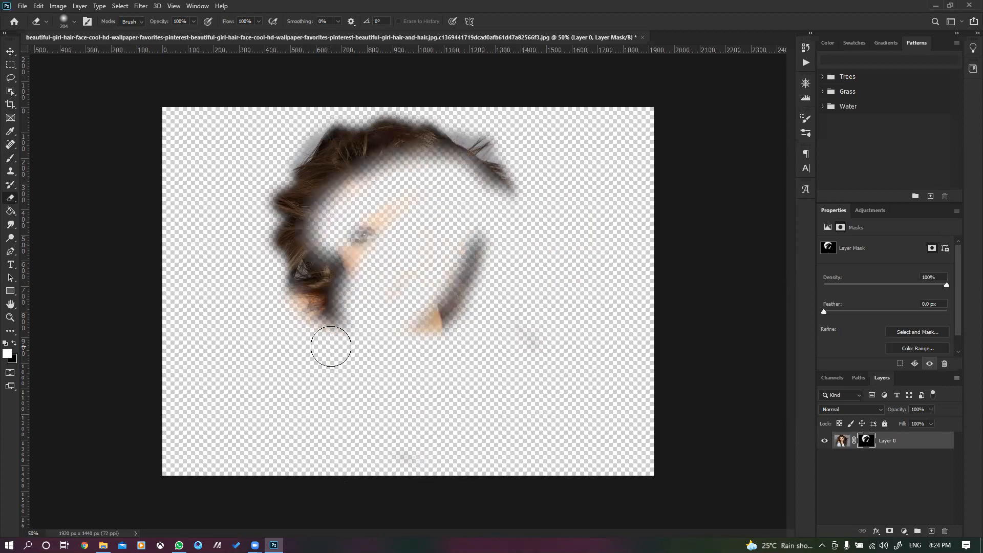
Step: Undo all mask edits and the face selection, and close the portrait without saving
key("ctrl+z")
key("ctrl+z")
key("ctrl+z")
key("ctrl+z")
key("ctrl+z")
key("ctrl+z")
key("ctrl+z")
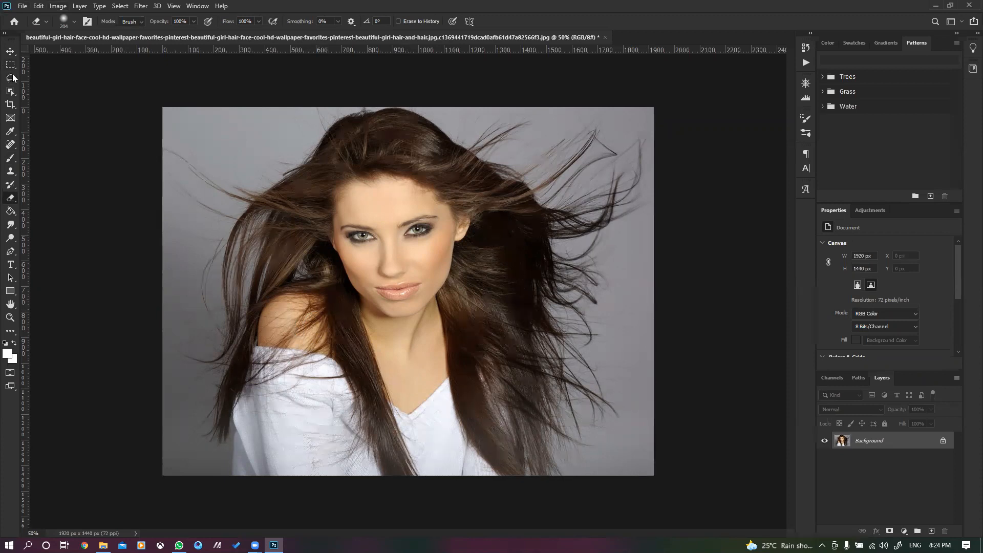
left_click(604, 37)
left_click(489, 204)
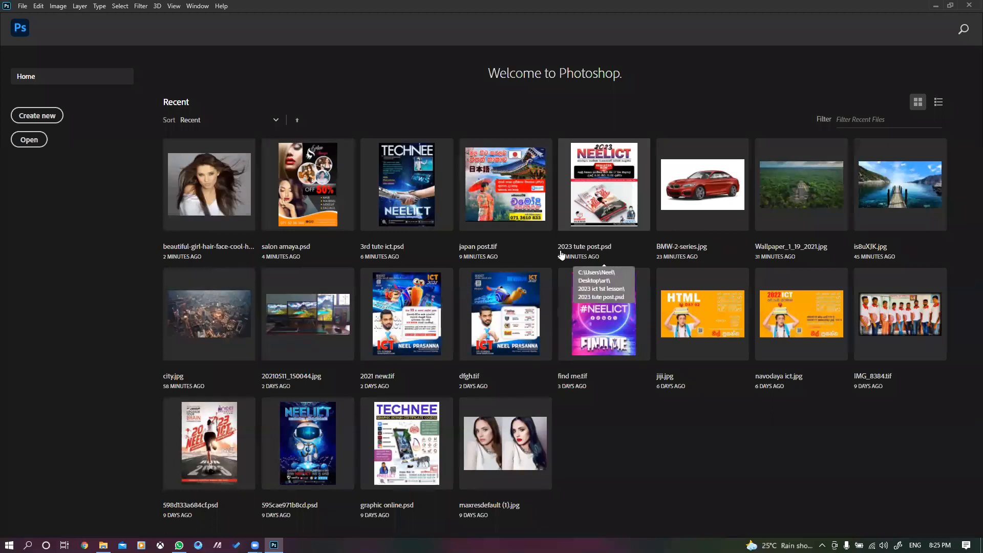
Step: In BMW-2-series.jpg, select the red car with the Object Selection tool and hide its white background with a layer mask
left_click(686, 200)
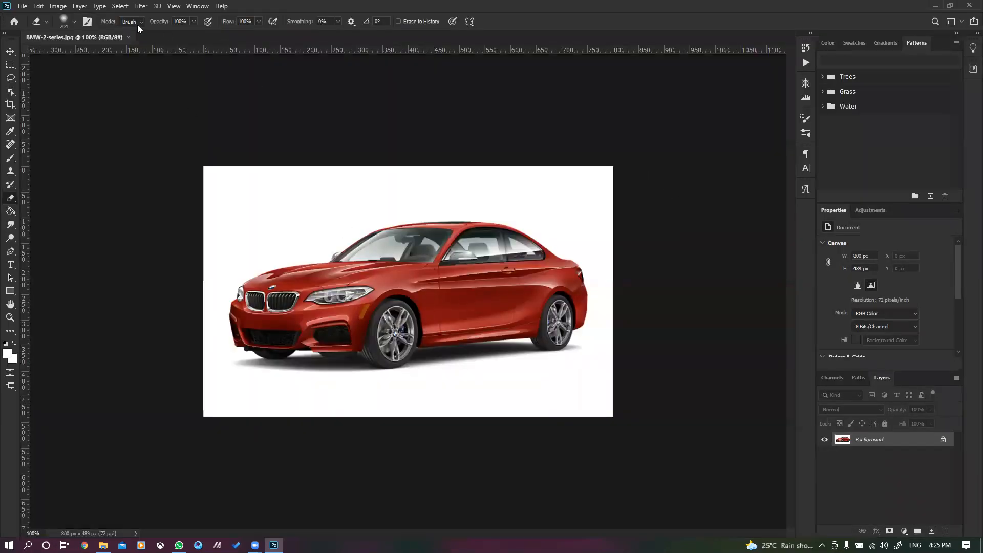
left_click(12, 91)
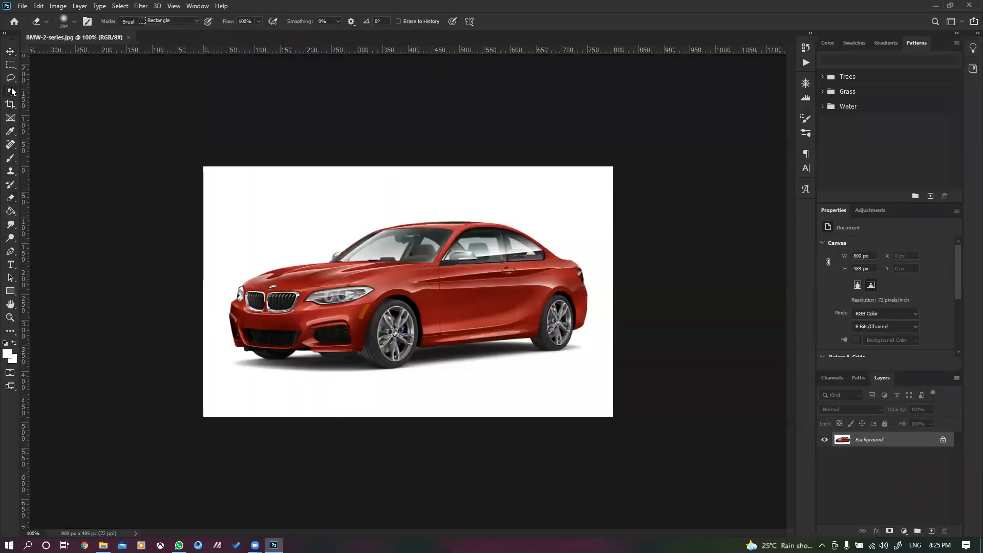
left_click_drag(233, 202, 586, 388)
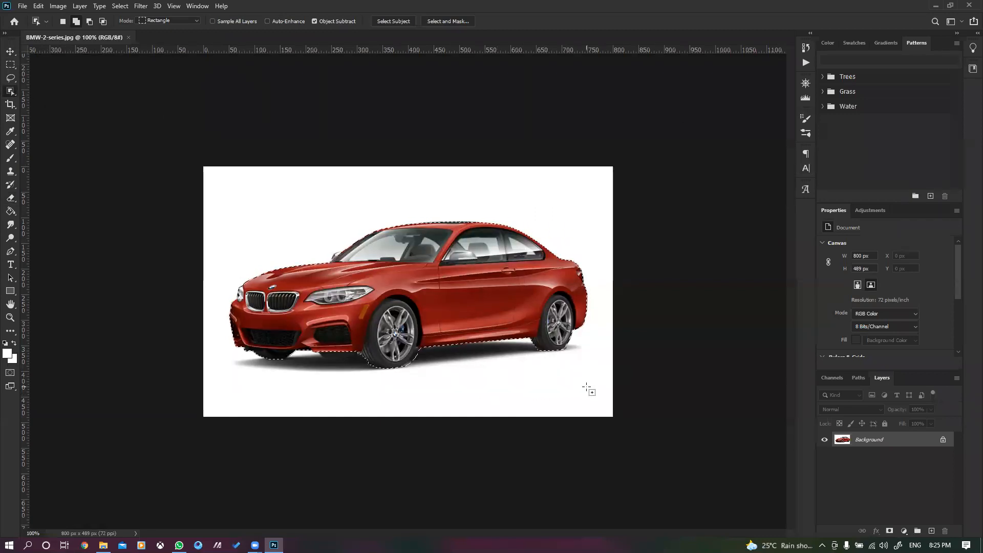
left_click(889, 531)
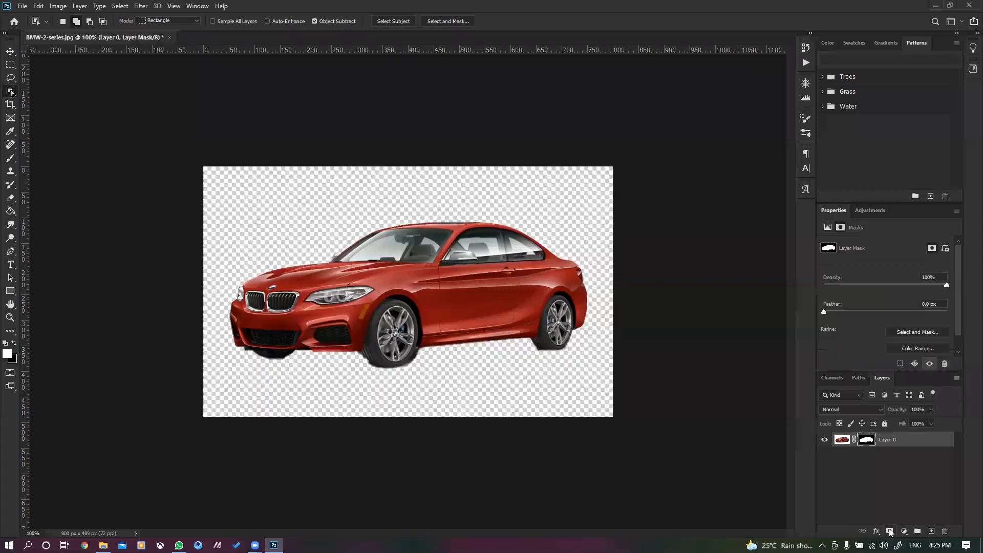
scroll(410, 354, "up", 6)
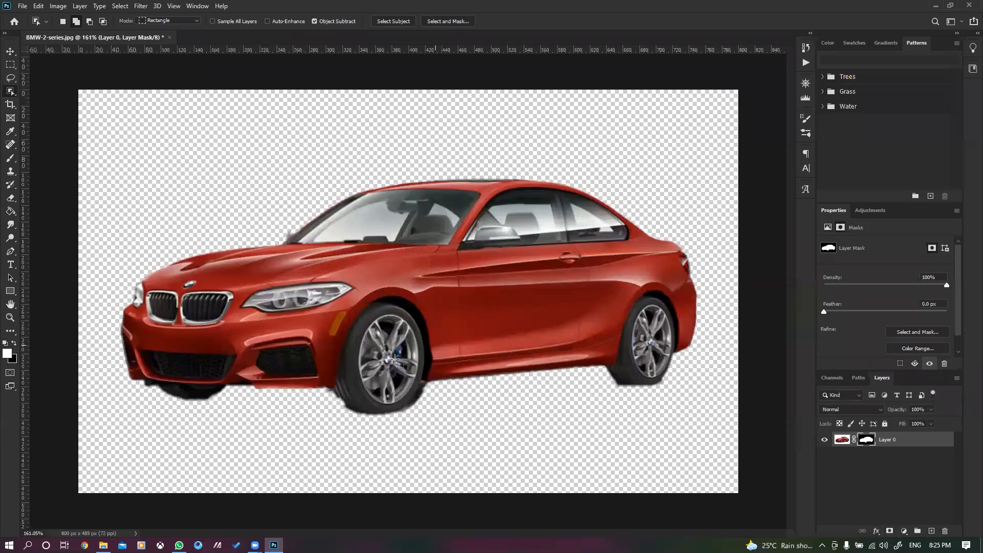
Step: Paint white on the car's layer mask with the Brush tool to restore the tyre bottoms and the front bumper edge
scroll(356, 412, "up", 4)
scroll(323, 420, "down", 4)
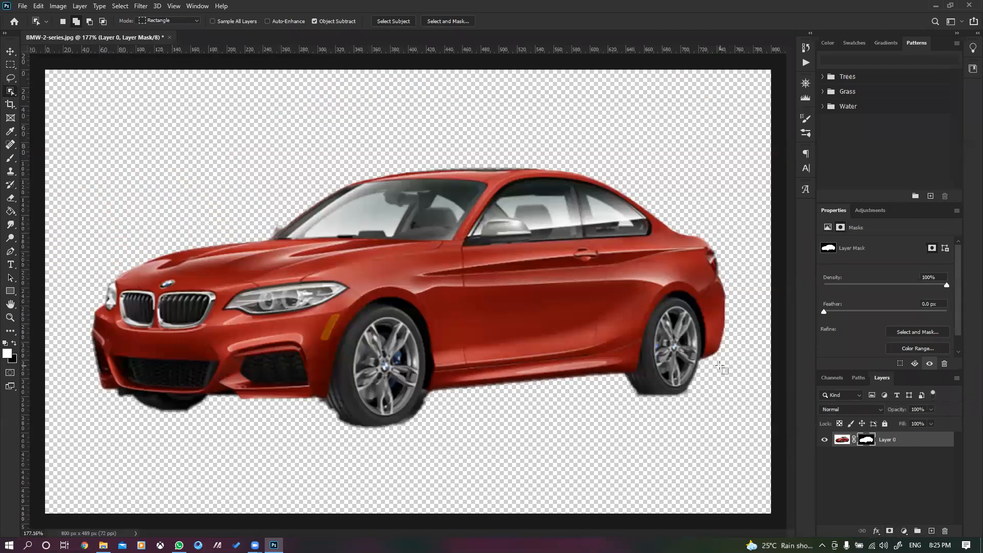
scroll(720, 366, "up", 5)
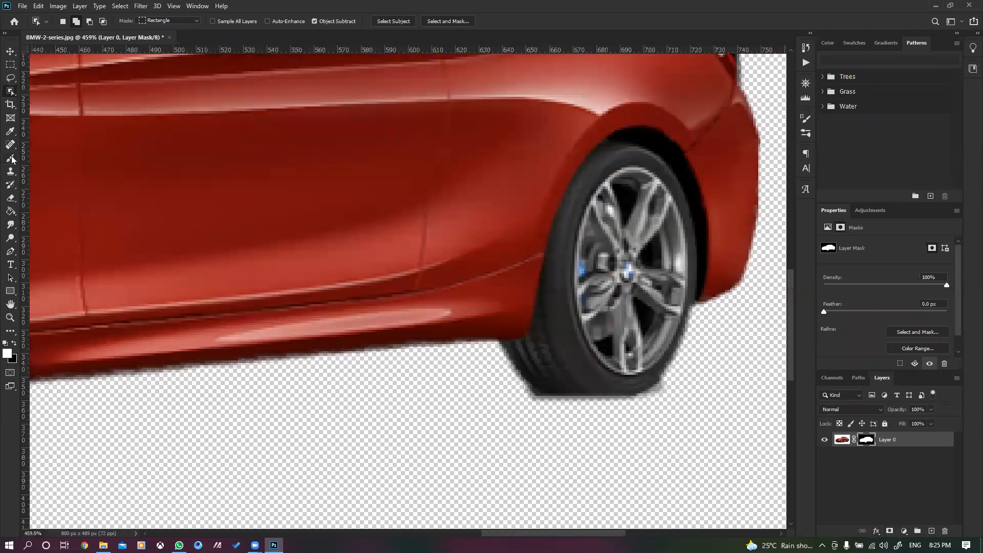
left_click(12, 159)
mouse_move(641, 381)
left_mouse_down()
mouse_move(566, 369)
mouse_move(495, 373)
mouse_move(558, 403)
mouse_move(622, 404)
mouse_move(655, 392)
mouse_move(548, 389)
mouse_move(503, 350)
mouse_move(542, 395)
mouse_move(567, 397)
mouse_move(620, 395)
mouse_move(649, 381)
mouse_move(676, 345)
mouse_move(610, 392)
left_mouse_up()
scroll(313, 285, "down", 3)
left_click_drag(259, 358, 707, 312)
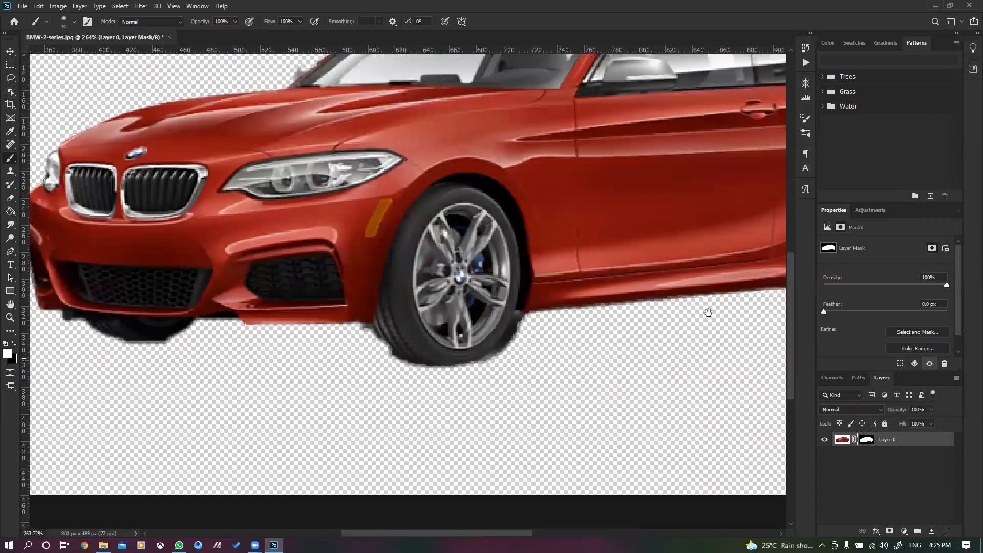
mouse_move(443, 322)
left_mouse_down()
mouse_move(450, 349)
mouse_move(431, 315)
mouse_move(462, 353)
mouse_move(429, 315)
mouse_move(452, 351)
mouse_move(480, 357)
mouse_move(447, 341)
mouse_move(428, 309)
mouse_move(430, 328)
mouse_move(449, 347)
mouse_move(540, 360)
mouse_move(555, 356)
mouse_move(480, 355)
mouse_move(548, 344)
mouse_move(581, 320)
mouse_move(543, 353)
mouse_move(579, 296)
mouse_move(563, 334)
mouse_move(586, 313)
left_mouse_up()
mouse_move(87, 227)
left_mouse_down()
mouse_move(83, 282)
mouse_move(99, 309)
mouse_move(240, 341)
mouse_move(254, 323)
mouse_move(281, 340)
mouse_move(117, 356)
left_mouse_up()
Step: Erase the white fringe from the mask around the front bumper and beneath both front tyres
left_click(11, 198)
left_click_drag(401, 424, 261, 410)
mouse_move(127, 356)
left_mouse_down()
mouse_move(246, 379)
mouse_move(233, 370)
mouse_move(273, 359)
mouse_move(282, 335)
mouse_move(258, 330)
mouse_move(210, 349)
left_mouse_up()
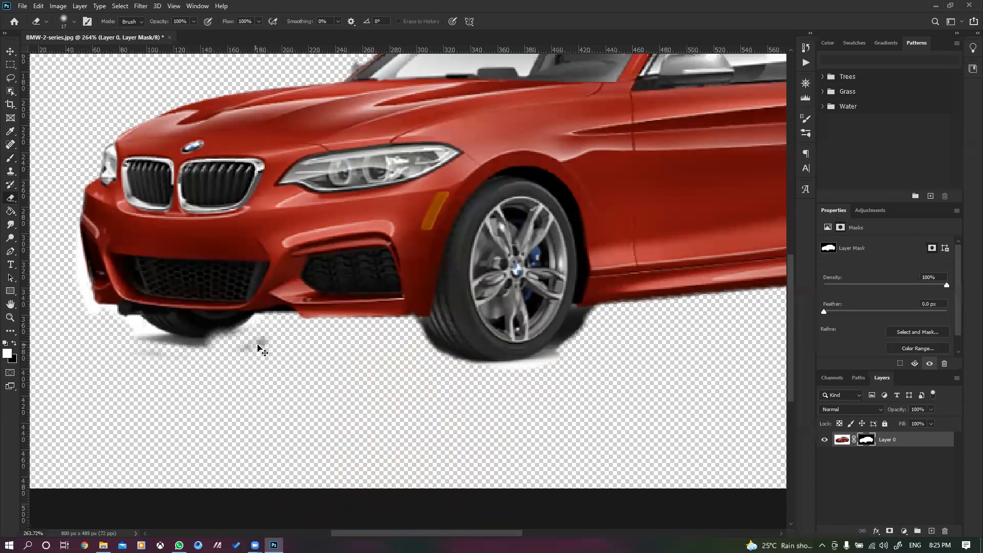
key("ctrl+z")
mouse_move(271, 333)
left_mouse_down()
mouse_move(214, 353)
mouse_move(280, 334)
mouse_move(270, 330)
mouse_move(306, 355)
mouse_move(199, 368)
mouse_move(156, 359)
mouse_move(129, 339)
mouse_move(125, 320)
mouse_move(193, 349)
mouse_move(245, 347)
mouse_move(206, 370)
mouse_move(137, 358)
mouse_move(165, 368)
left_mouse_up()
mouse_move(109, 304)
left_mouse_down()
mouse_move(86, 226)
mouse_move(69, 231)
mouse_move(112, 333)
left_mouse_up()
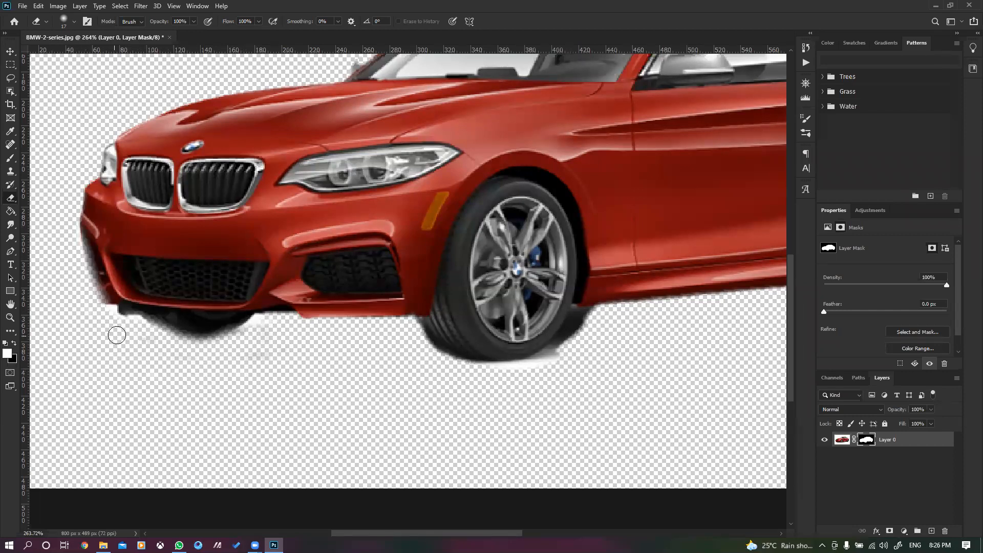
mouse_move(567, 364)
left_mouse_down()
mouse_move(594, 323)
mouse_move(578, 366)
mouse_move(460, 374)
left_mouse_up()
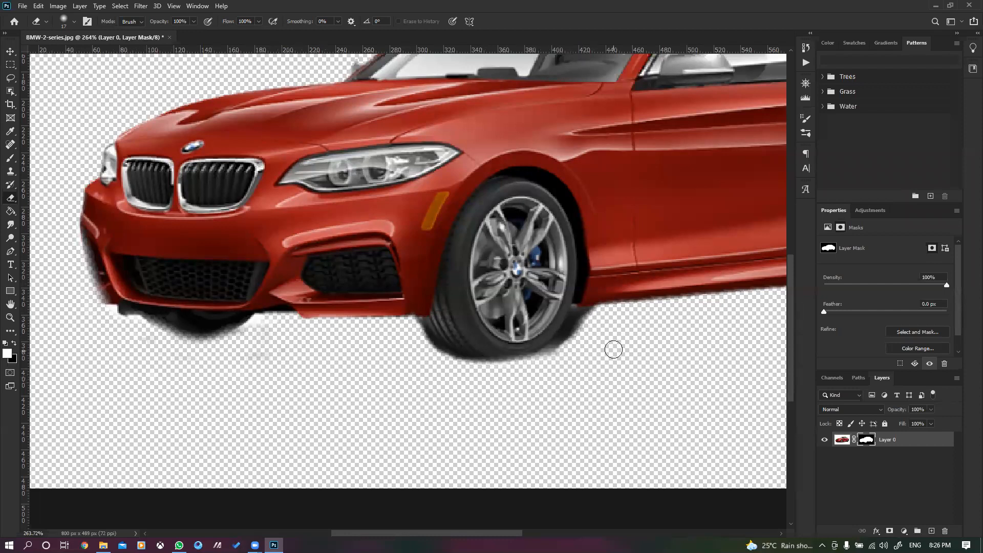
scroll(454, 370, "down", 3)
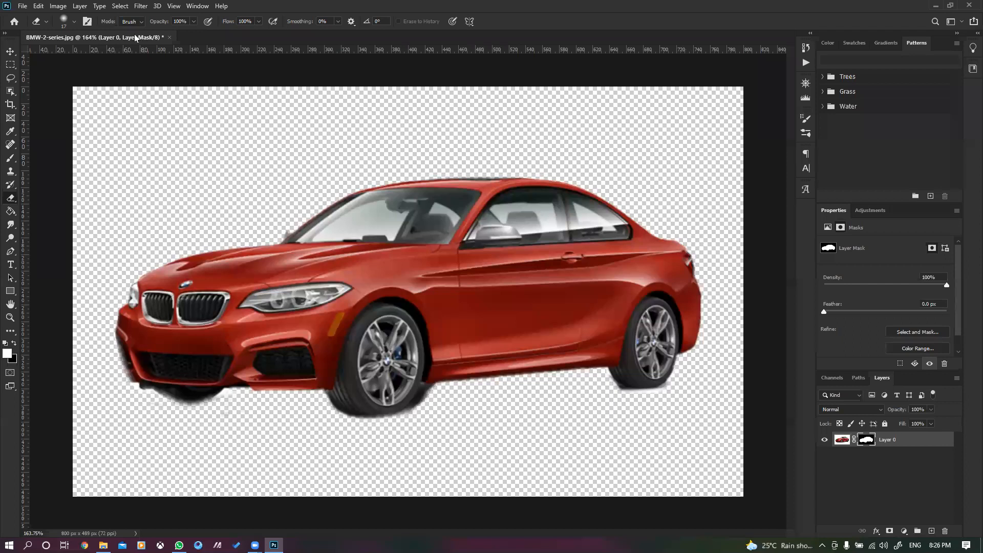
left_click(24, 9)
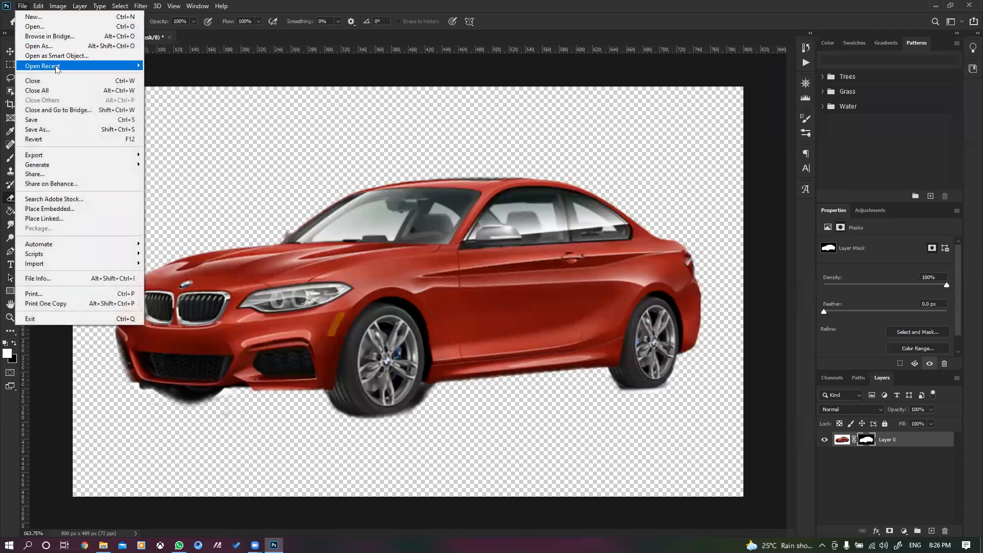
left_click(39, 129)
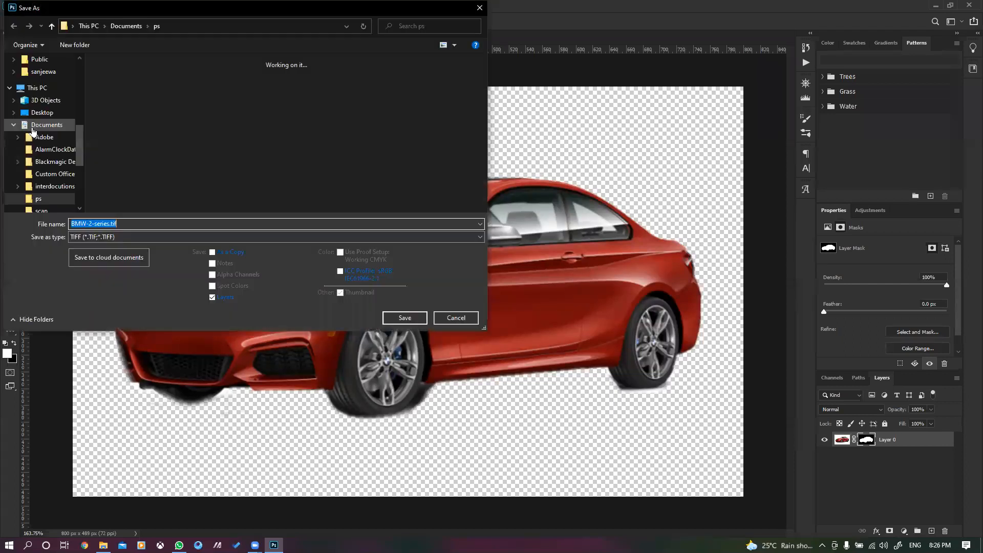
left_click(456, 318)
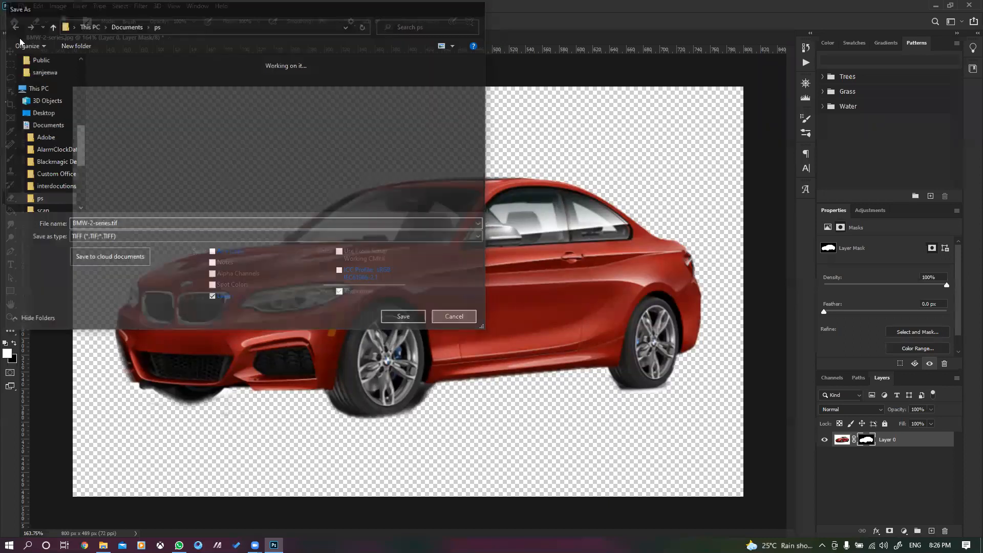
left_click(25, 7)
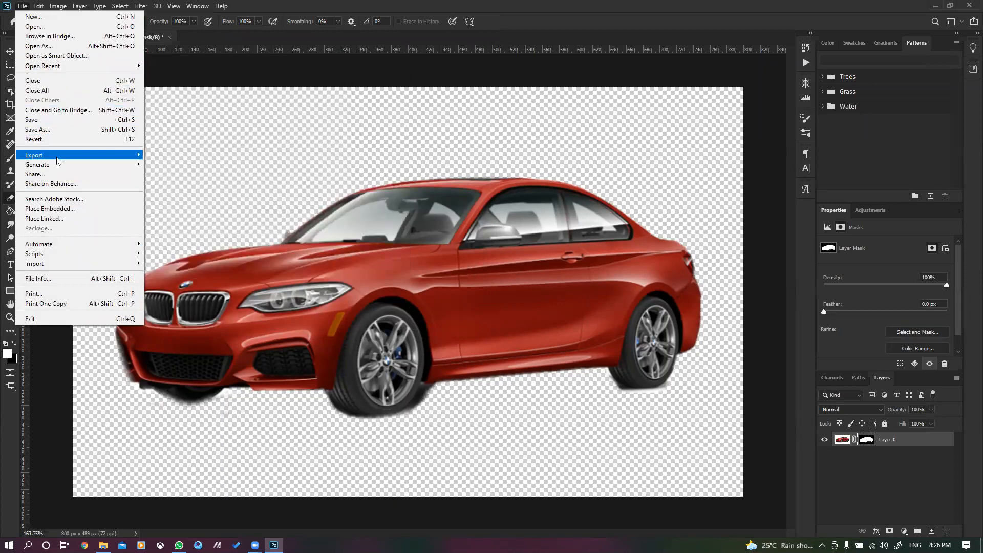
mouse_move(57, 162)
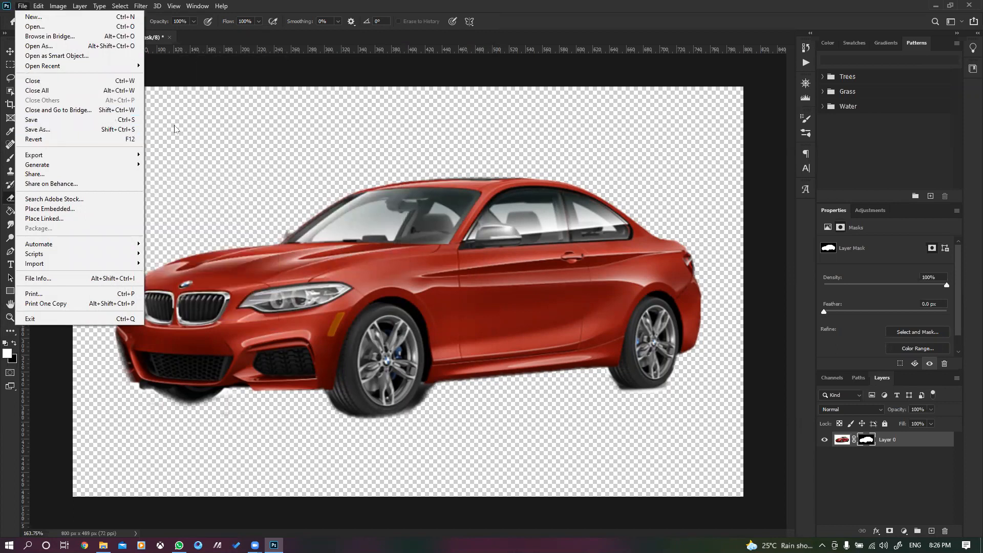
left_click(238, 162)
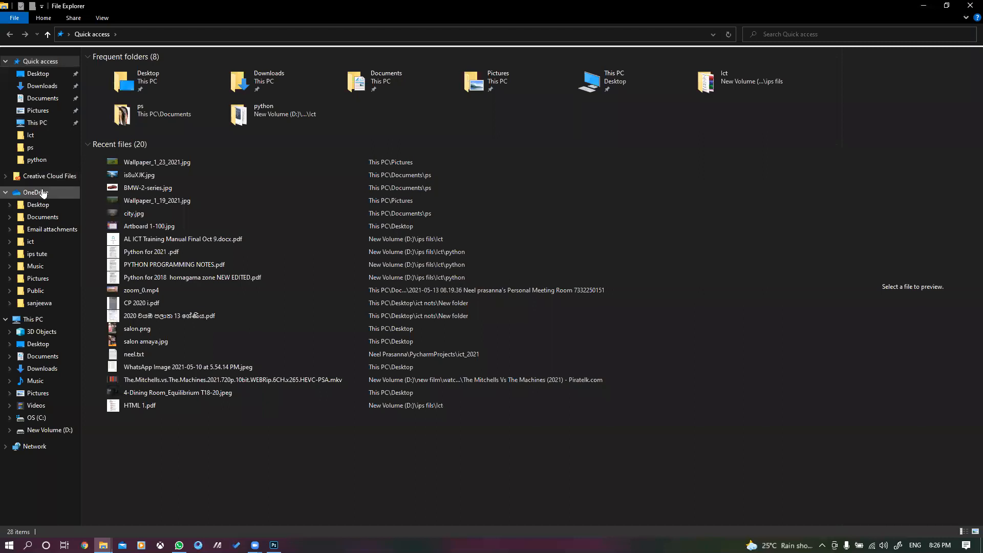
Step: Look at the OneDrive folder in File Explorer and close the window
left_click(43, 193)
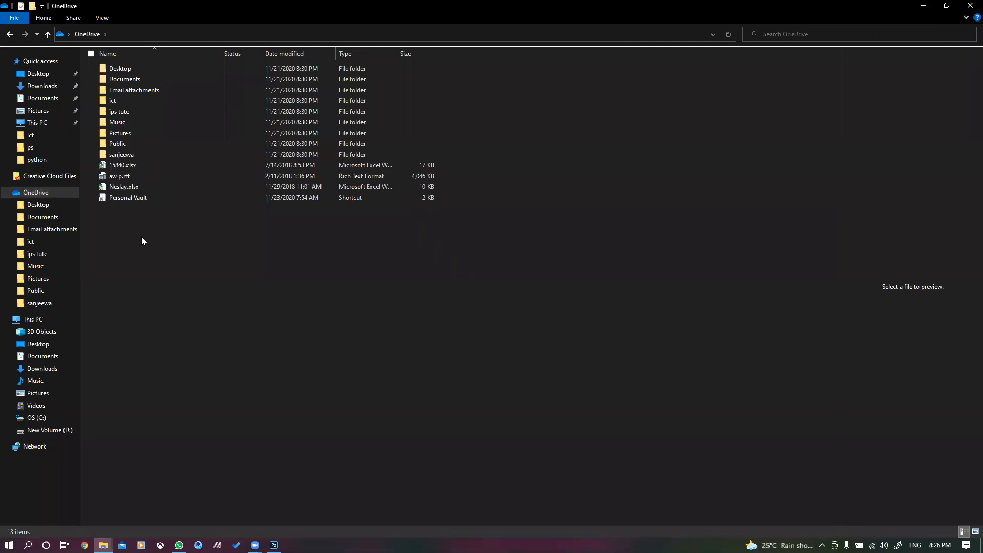
left_click(970, 5)
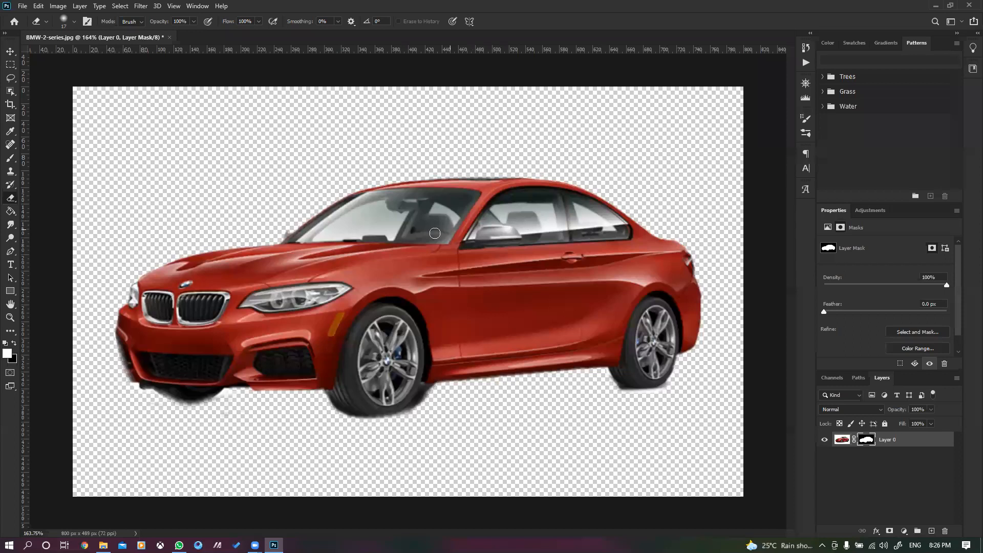
Step: Close BMW-2-series.jpg without saving its changes and open the recent file find me.tif
left_click(169, 37)
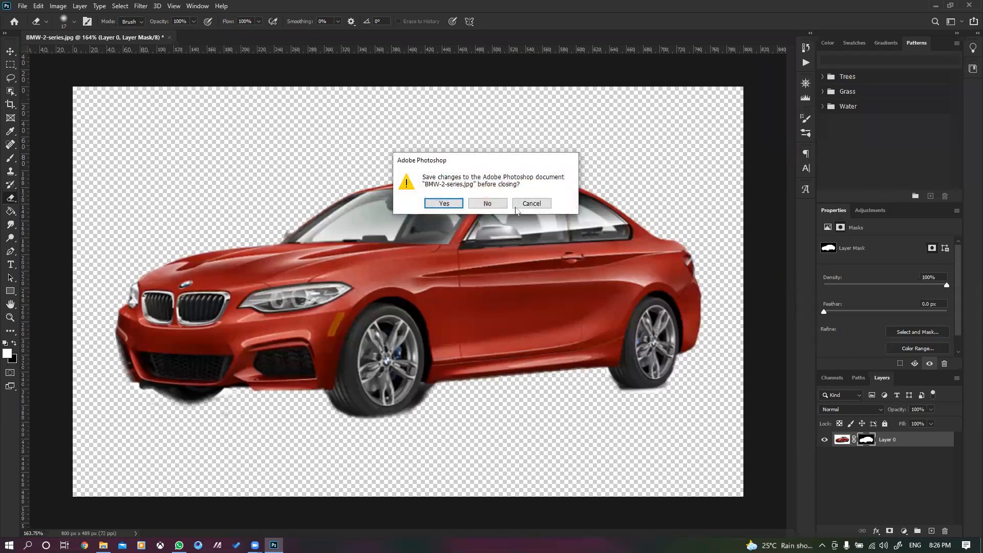
left_click(487, 200)
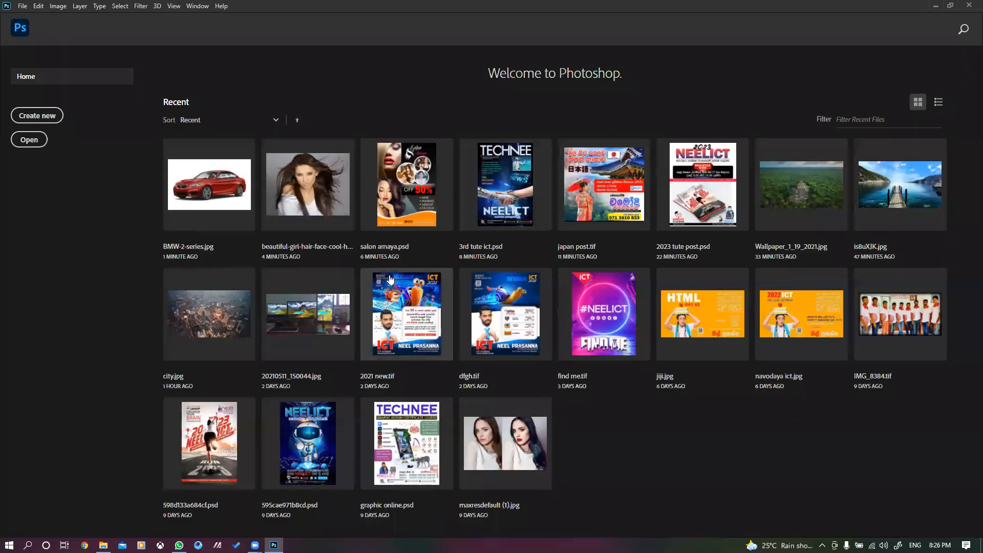
left_click(612, 328)
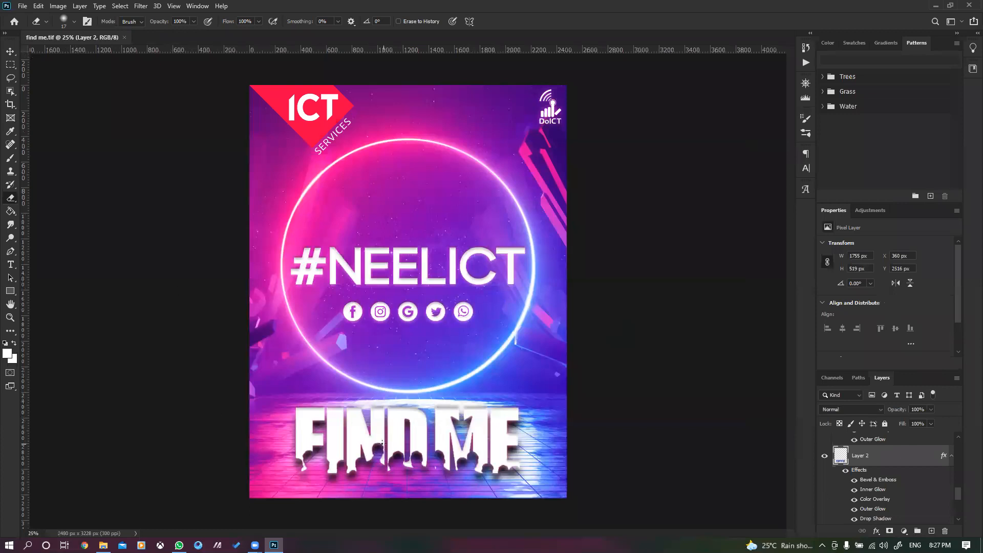
Step: Select the FIND ME lettering with the Move tool and switch all its layer effects off and on again
left_click(11, 51)
left_click(466, 466)
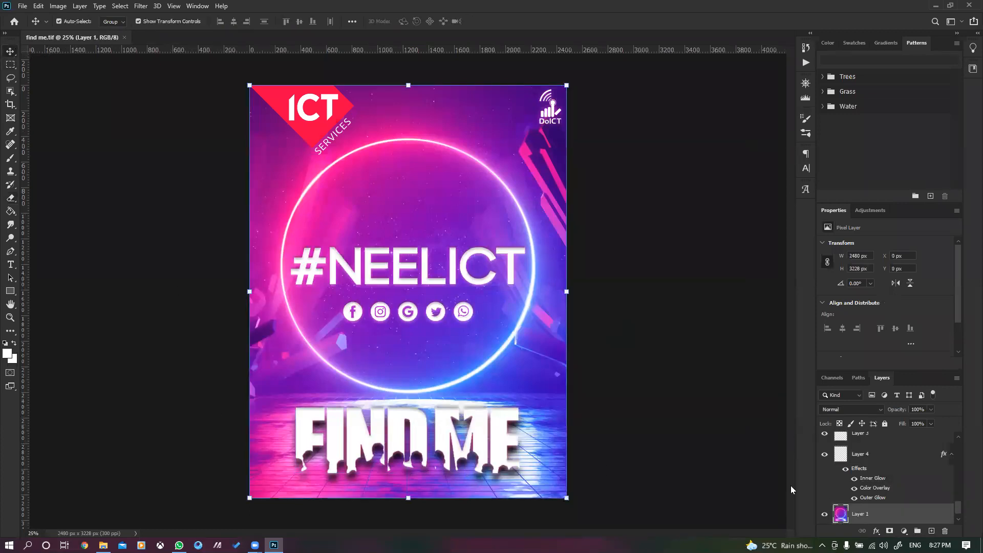
left_click(479, 440)
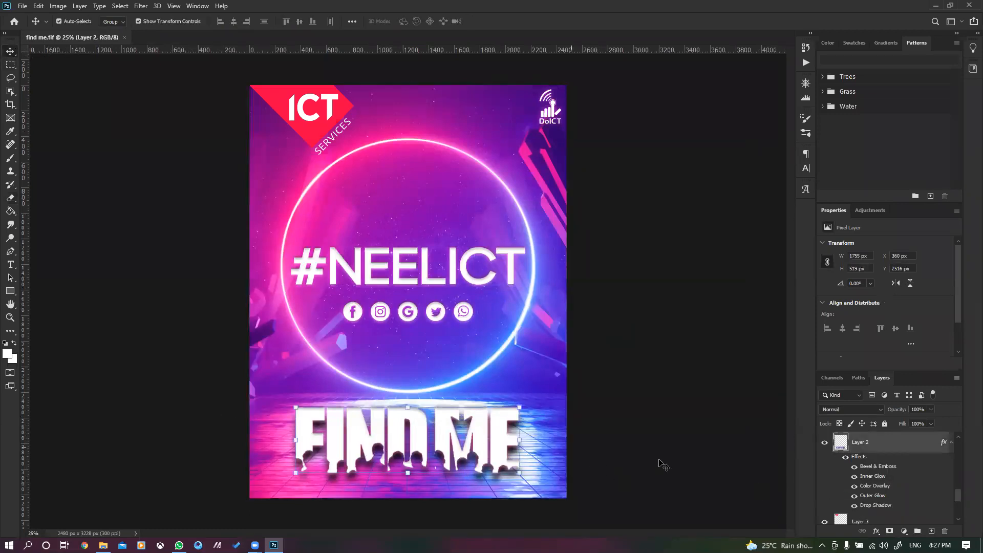
left_click(846, 457)
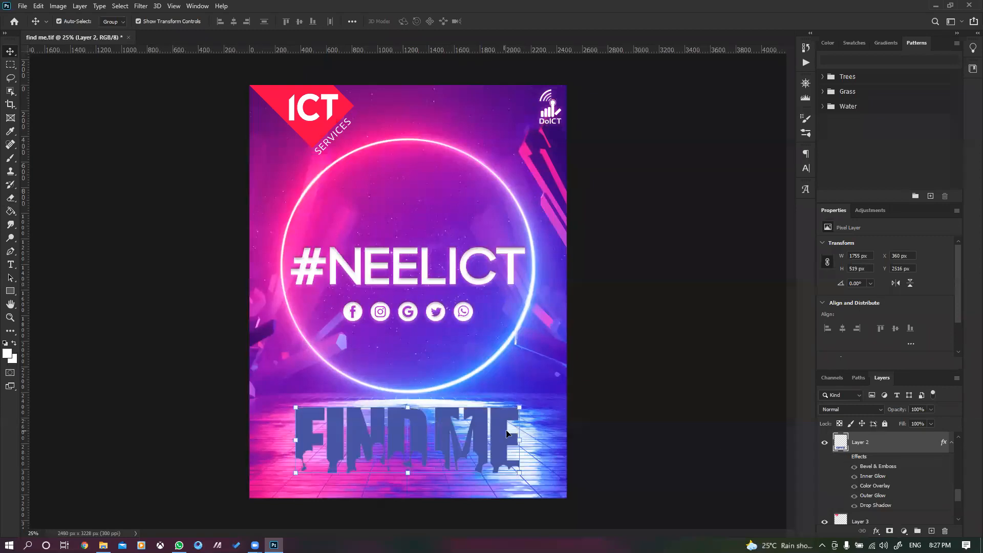
left_click(846, 458)
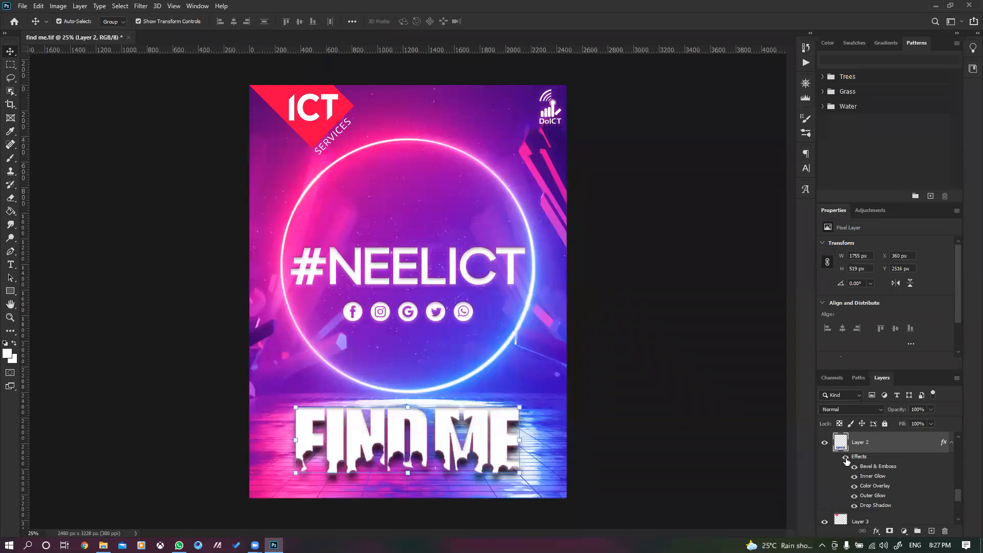
Step: Hide every effect on the FIND ME lettering and re-enable them one by one, from Bevel & Emboss to Drop Shadow
left_click_drag(854, 467, 854, 496)
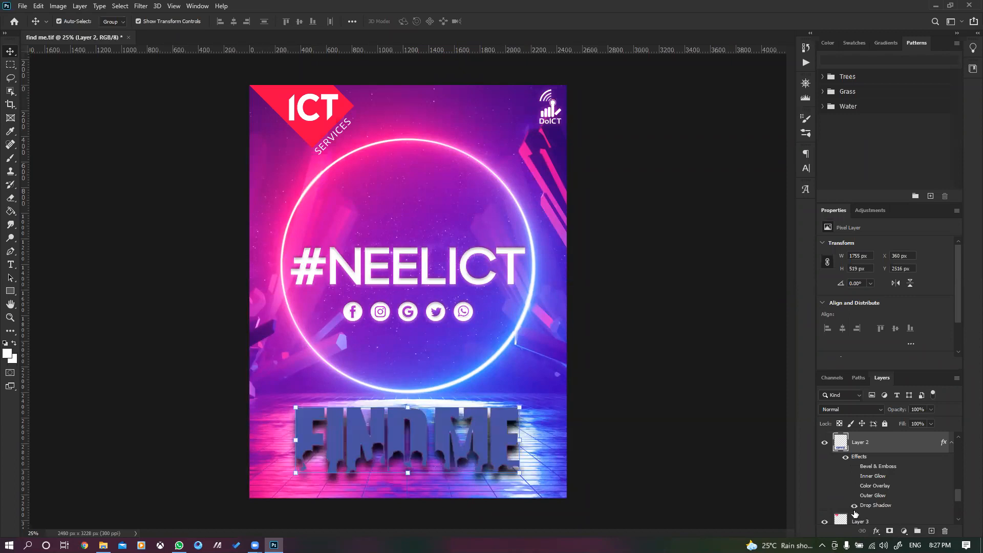
left_click(852, 507)
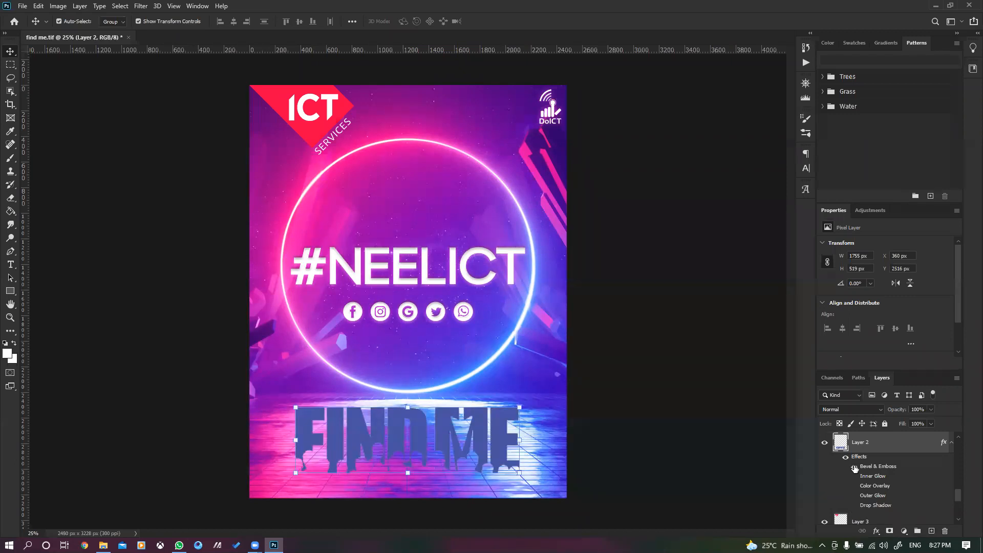
left_click(854, 476)
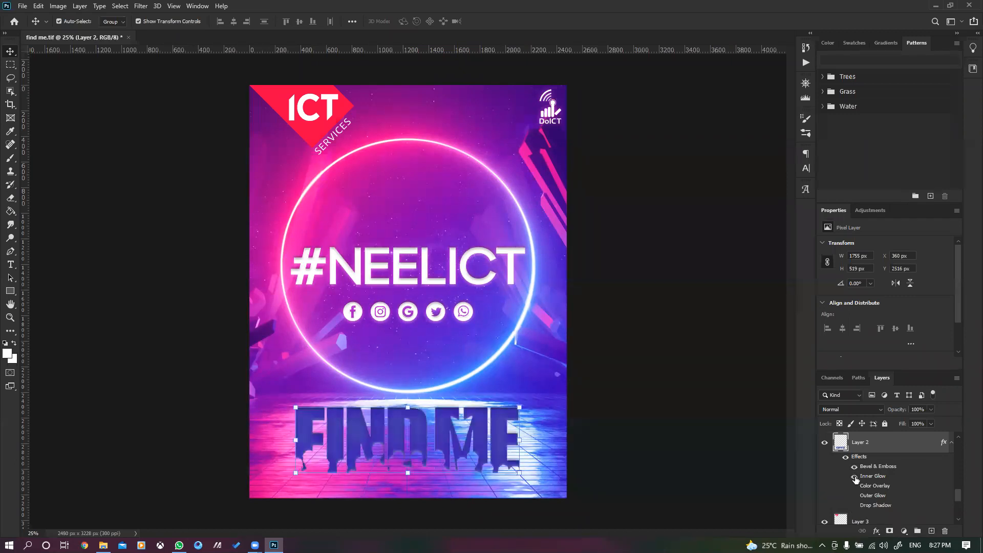
left_click(854, 487)
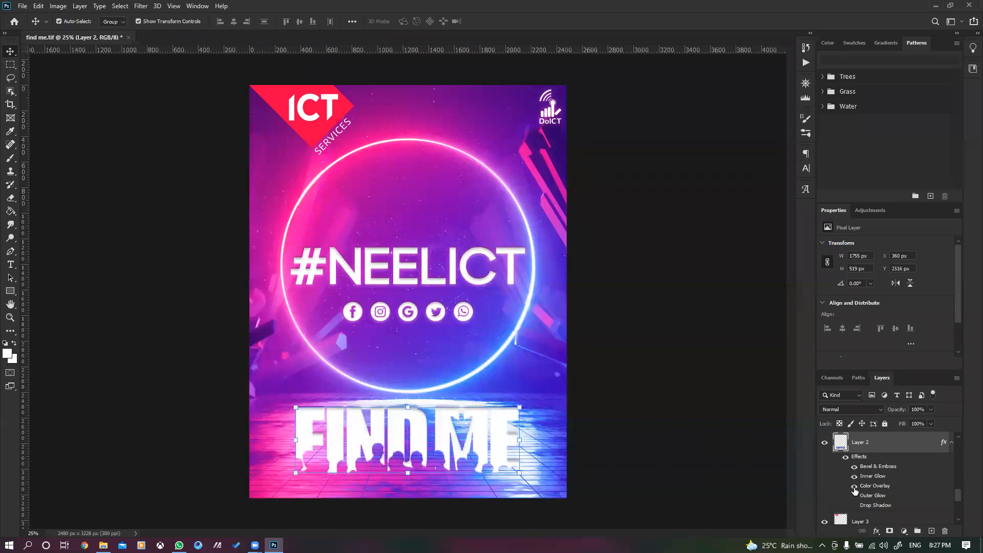
left_click(855, 496)
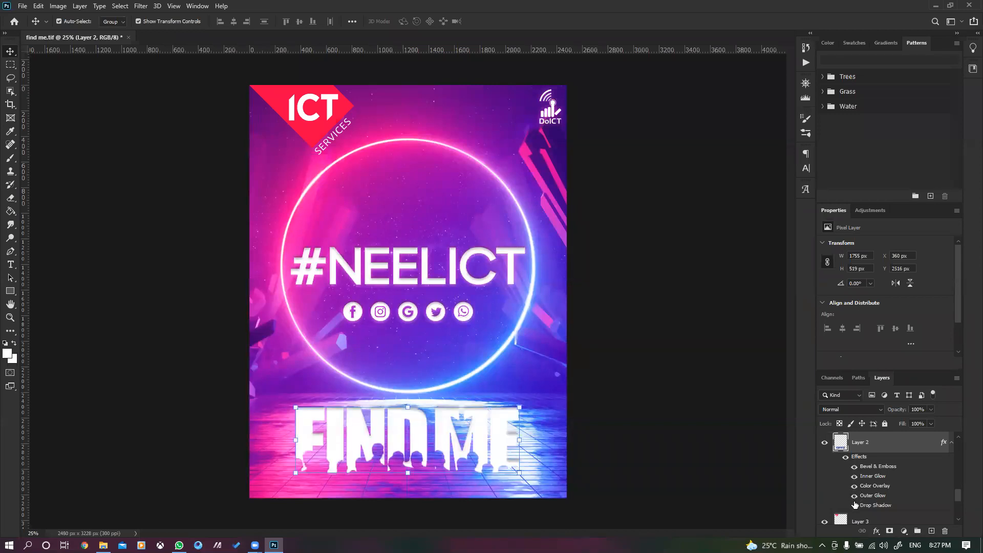
left_click(854, 506)
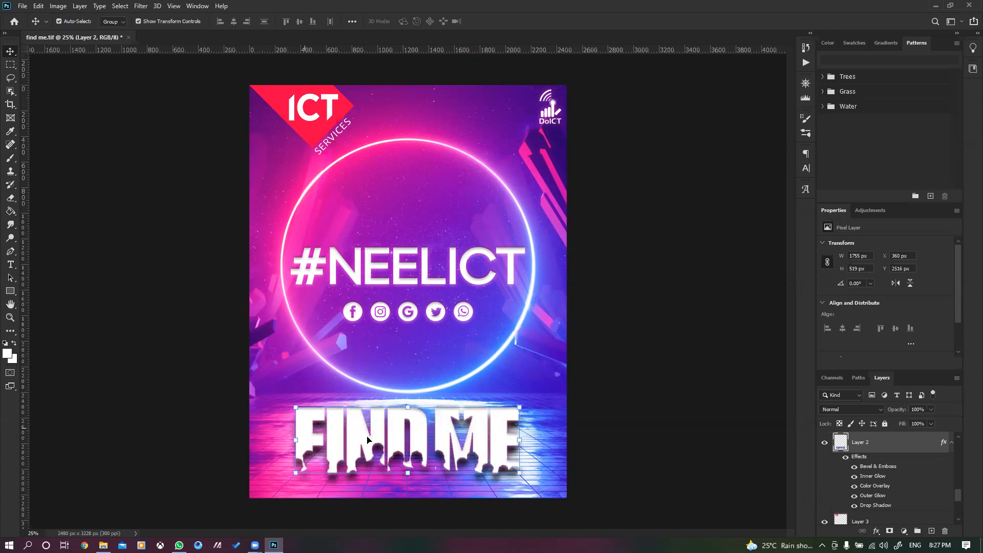
Step: Select the #NEELICT text layer and examine its bevel and glow effects and the social media icons up close
left_click(394, 258)
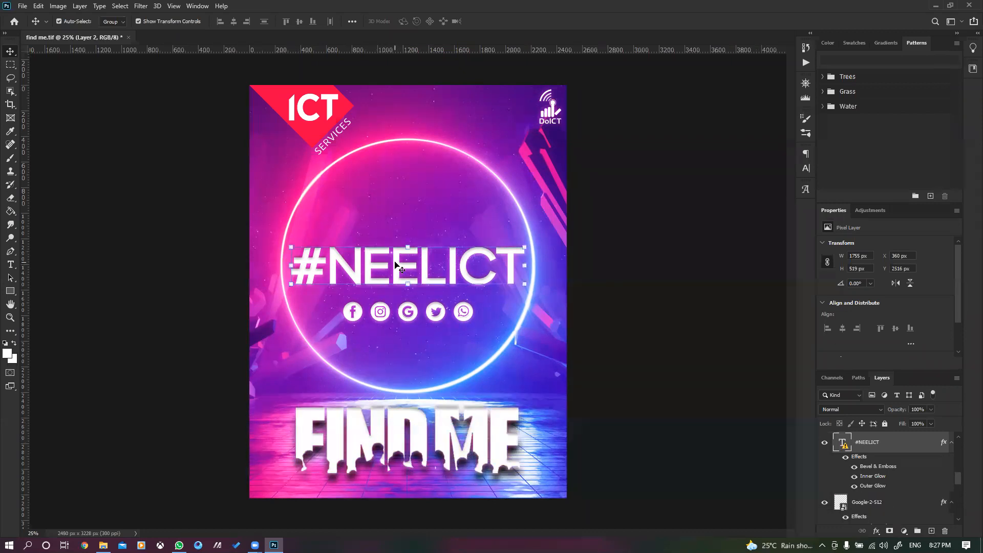
left_click(853, 469)
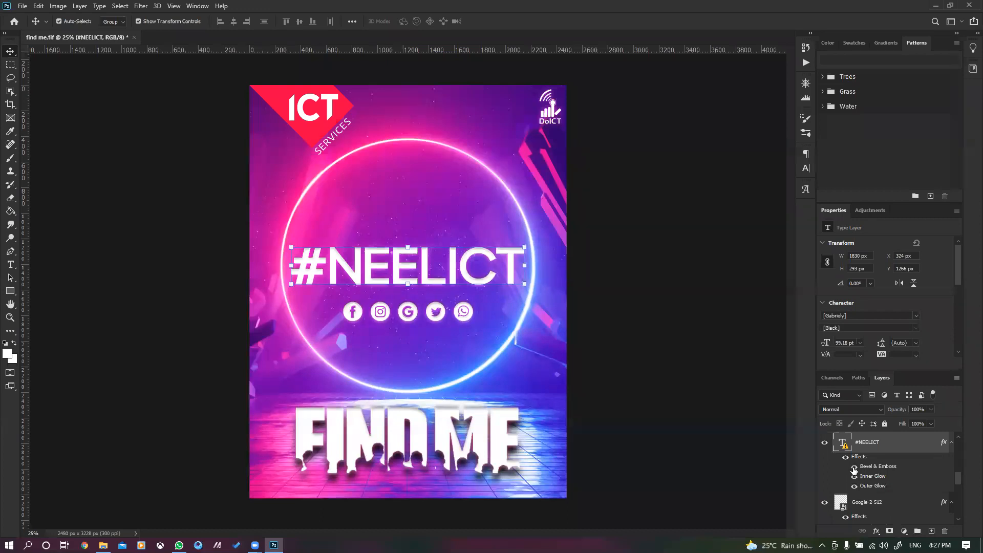
scroll(455, 298, "up", 15)
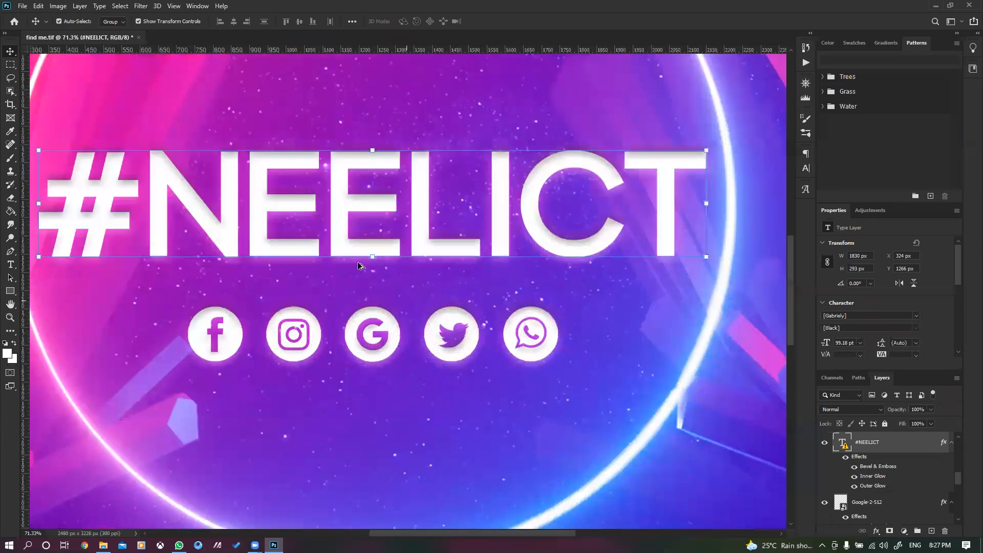
scroll(272, 118, "down", 6)
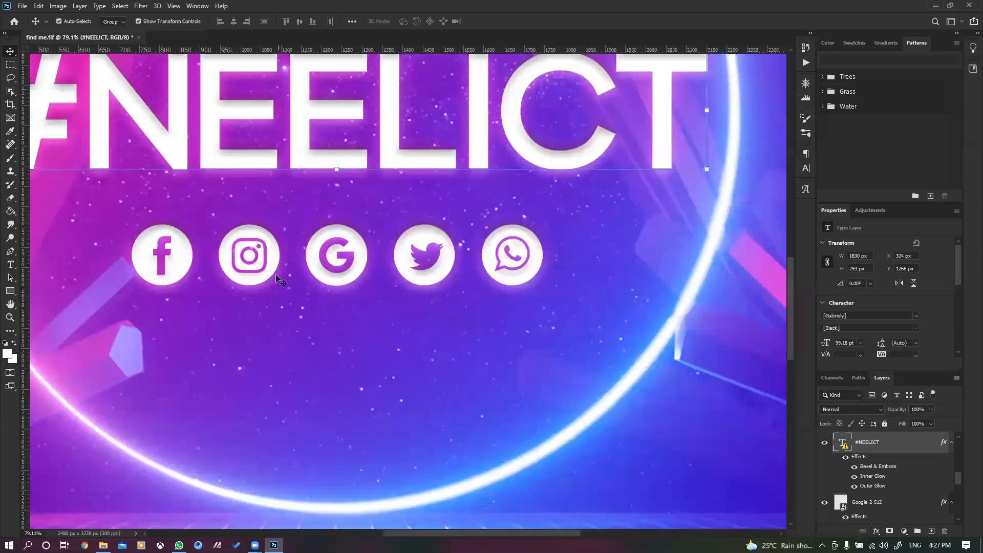
scroll(216, 214, "down", 5)
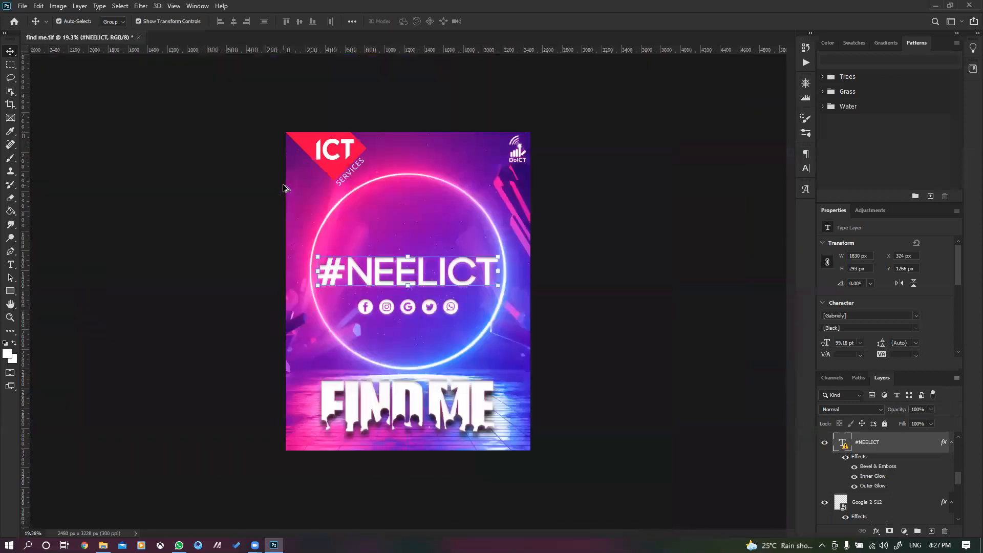
Step: Try to move the poster's background image sideways and undo the move
left_click_drag(429, 155, 674, 171)
key("ctrl+z")
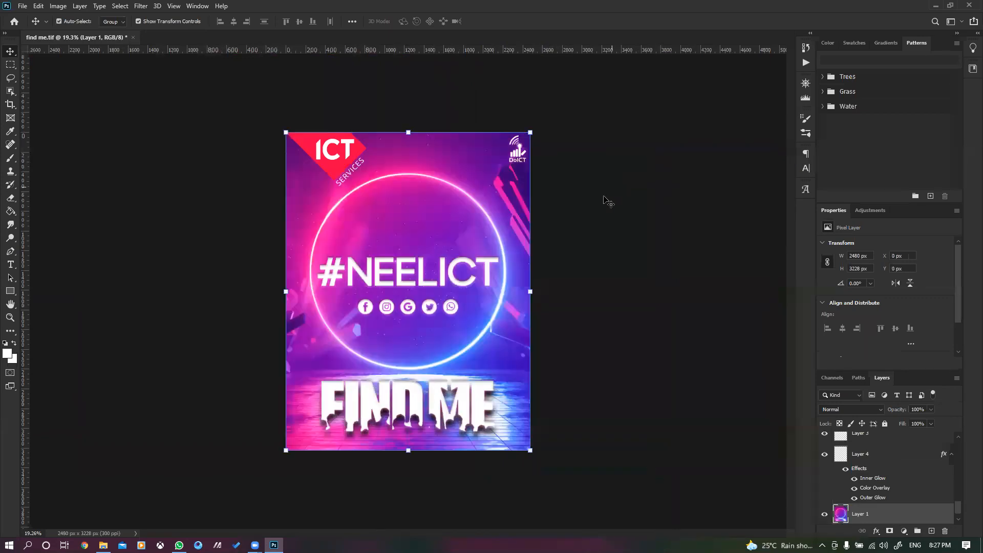
Step: Close find me.tif without saving and open the recent file 2021 new.tif
left_click(296, 139)
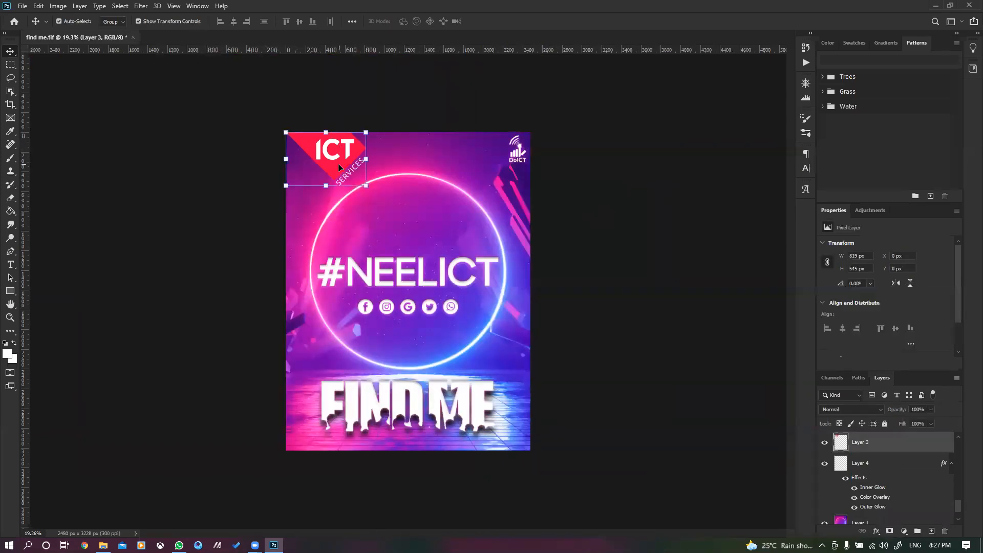
left_click(132, 38)
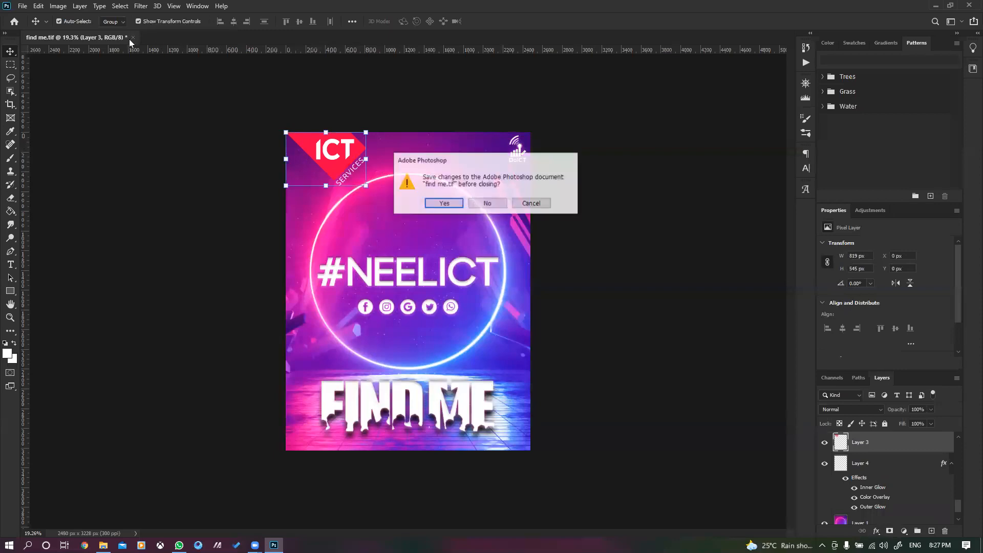
left_click(489, 204)
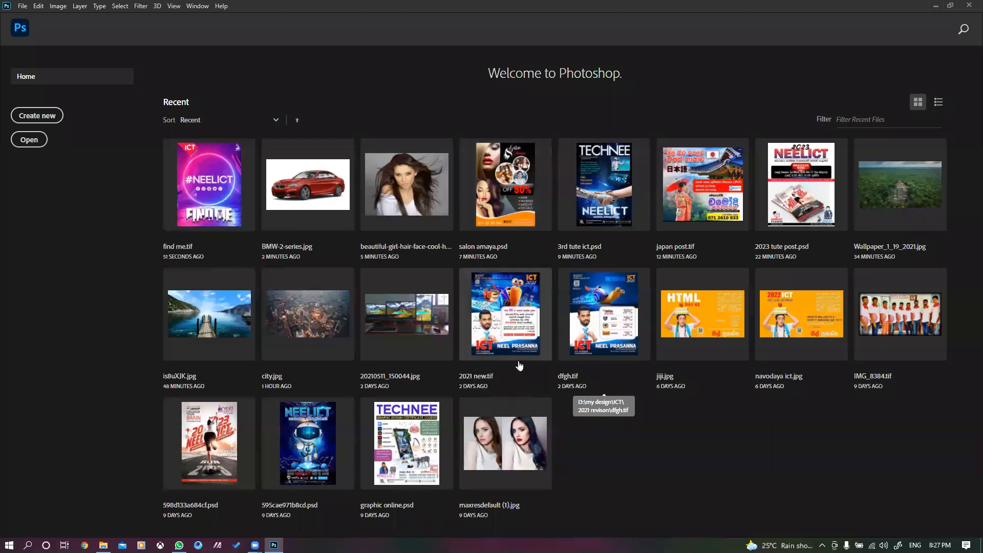
left_click(499, 306)
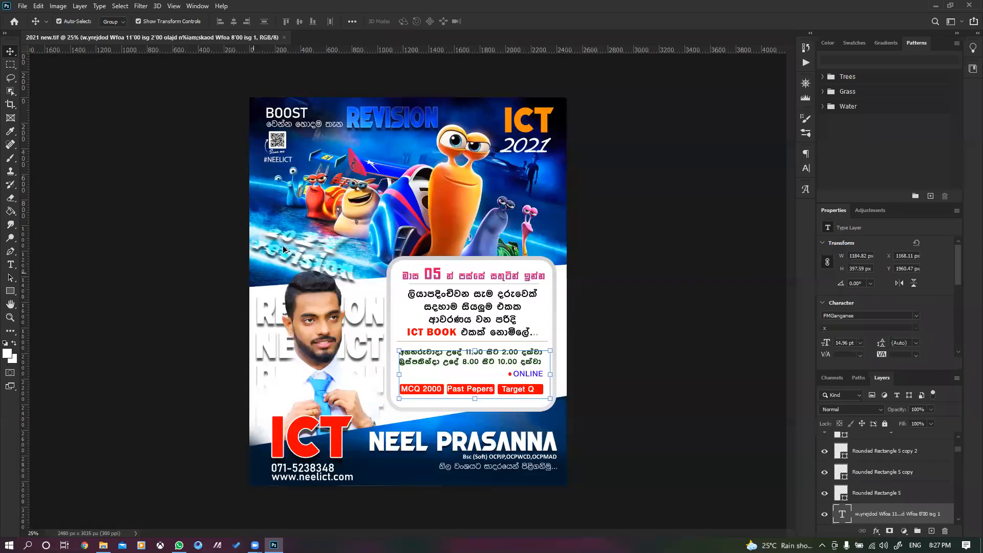
Step: Examine how the 2021 new.tif poster is layered by selecting the slanted revision lettering, the snail artwork and the text in the white box
scroll(284, 250, "up", 4)
mouse_move(301, 265)
left_mouse_down()
mouse_move(370, 272)
mouse_move(297, 264)
left_mouse_up()
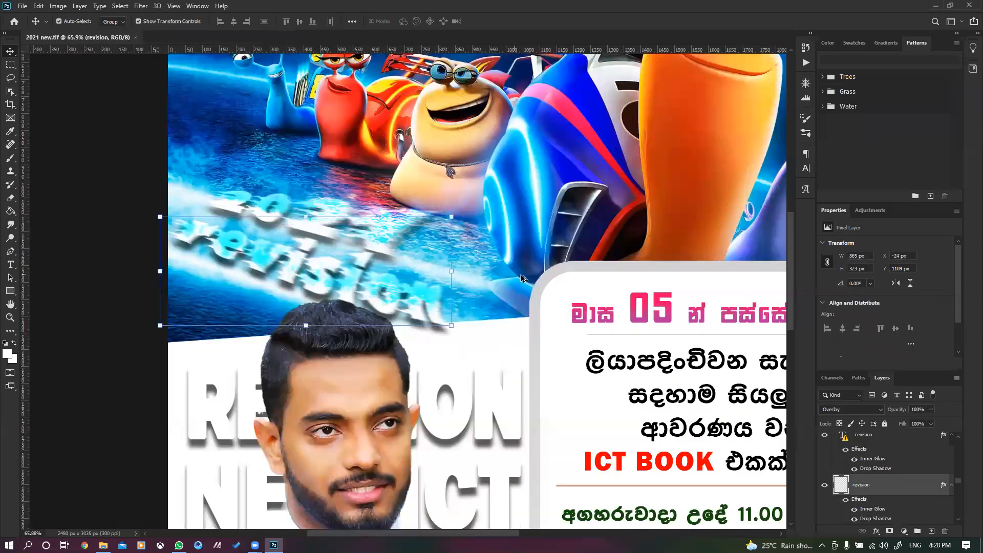
scroll(392, 241, "down", 3)
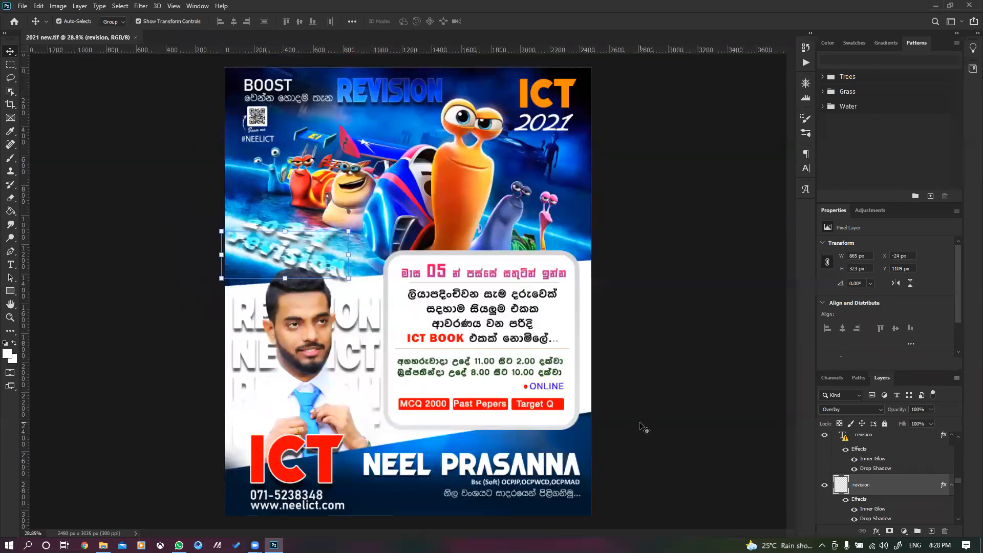
left_click(438, 198)
left_click_drag(438, 199, 501, 188)
left_click(489, 339)
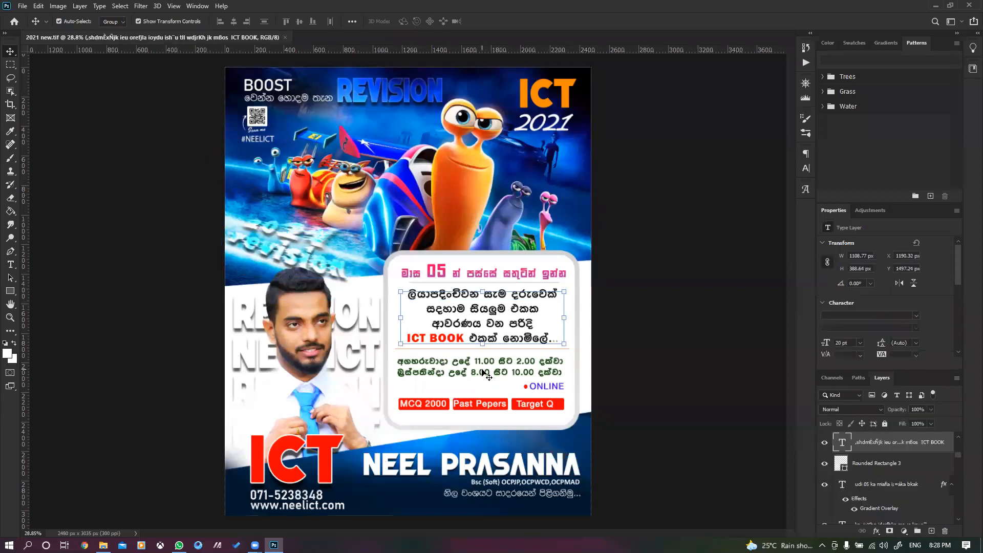
left_click(483, 373)
left_click(468, 396)
left_click(473, 317)
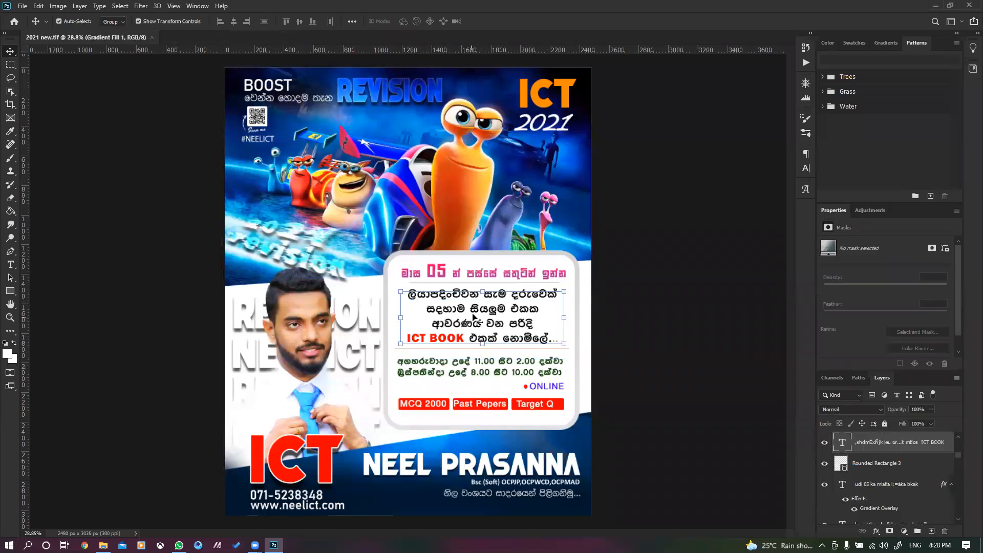
Step: Try to move the man's portrait and the blue footer artwork upward, undoing each move
left_click_drag(316, 333, 348, 253)
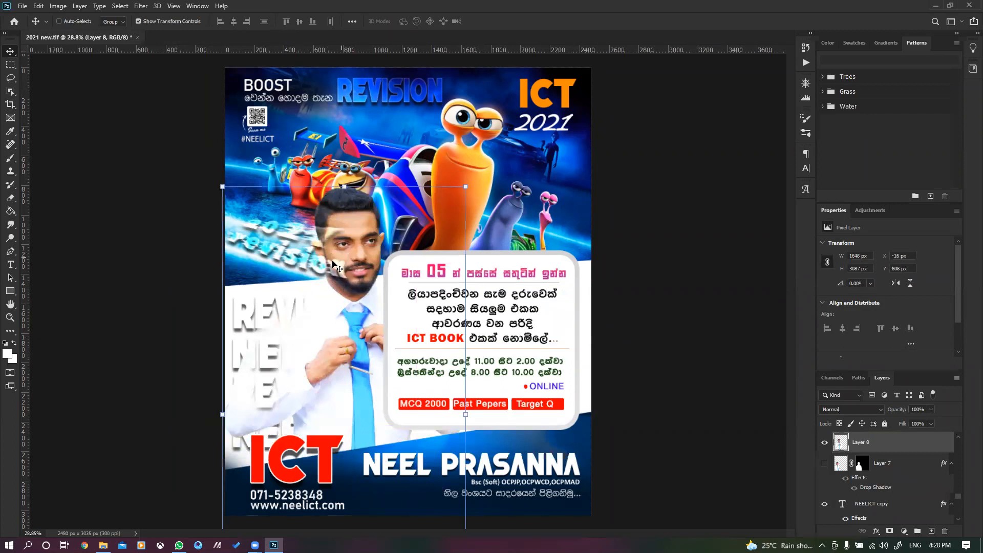
key("ctrl+z")
left_click(255, 315)
left_click(367, 479)
left_click_drag(461, 447, 518, 270)
key("ctrl+z")
Step: Close the 2021 new.tif poster and reopen find me.tif from the recent files
left_click(609, 279)
left_click(550, 177)
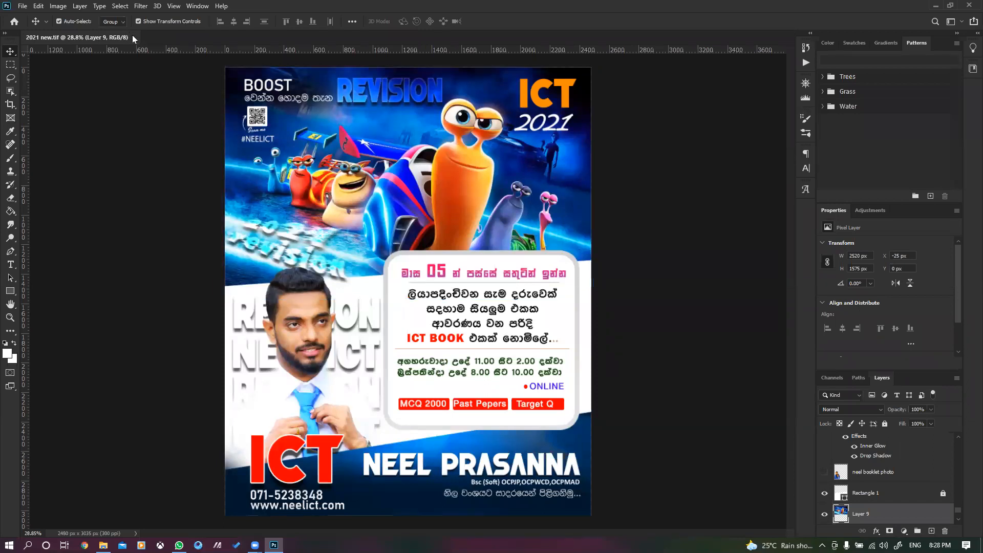
left_click(133, 37)
left_click(330, 190)
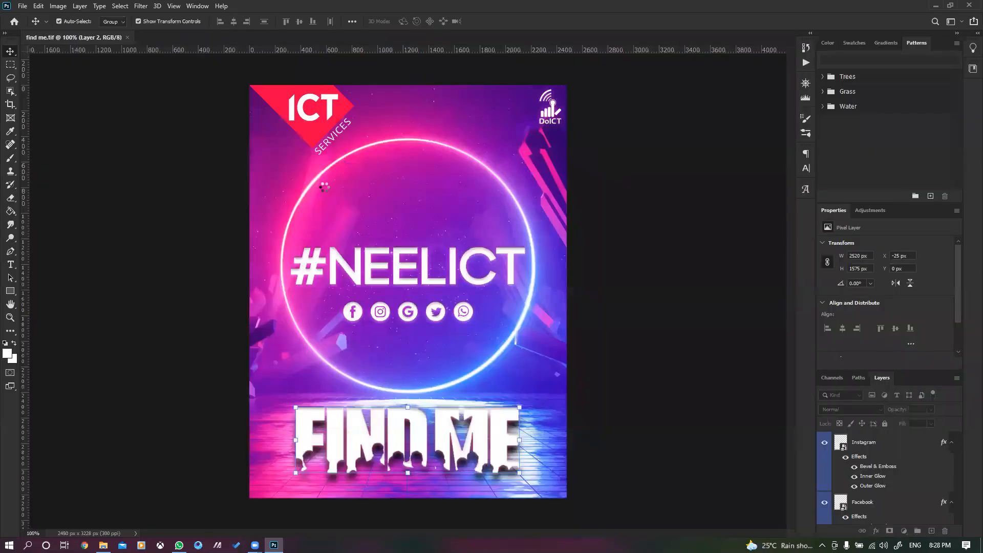
Step: Draw a white circle about 560 px wide with the Ellipse tool and move it above the #NEELICT text
right_click(7, 293)
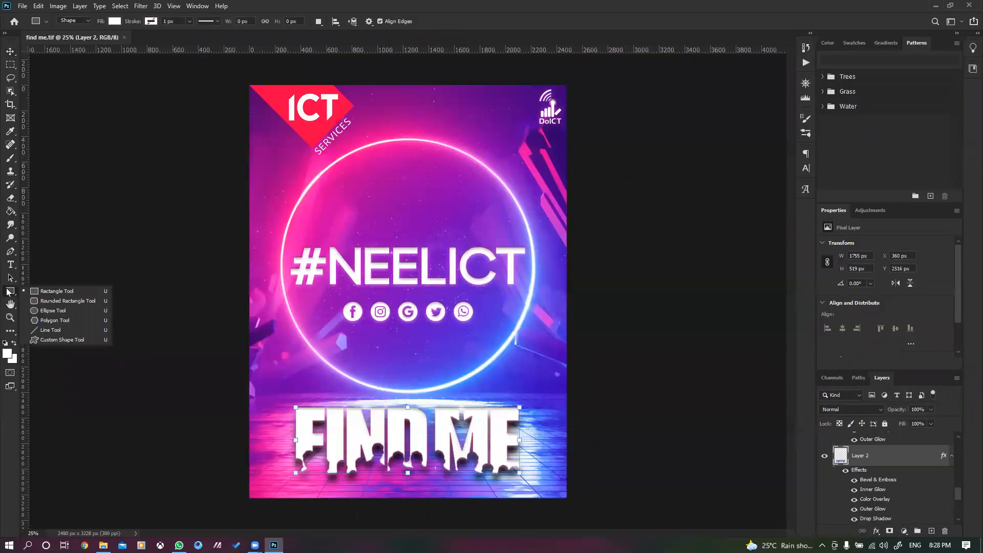
left_click(51, 301)
left_click_drag(349, 181, 421, 253)
left_click(11, 54)
left_click_drag(391, 215, 430, 206)
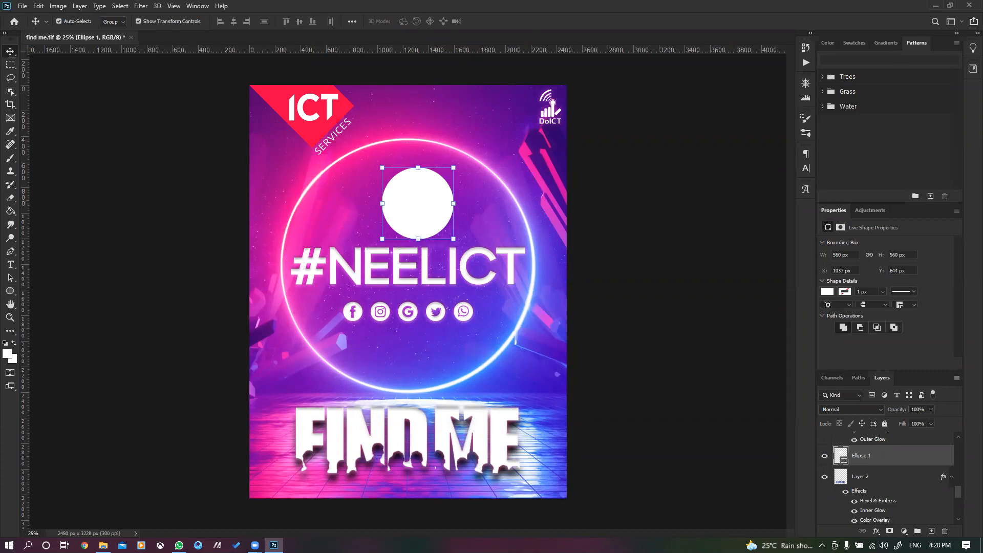
Step: Remove the circle's fill and set its stroke width to 23 px
left_click(827, 292)
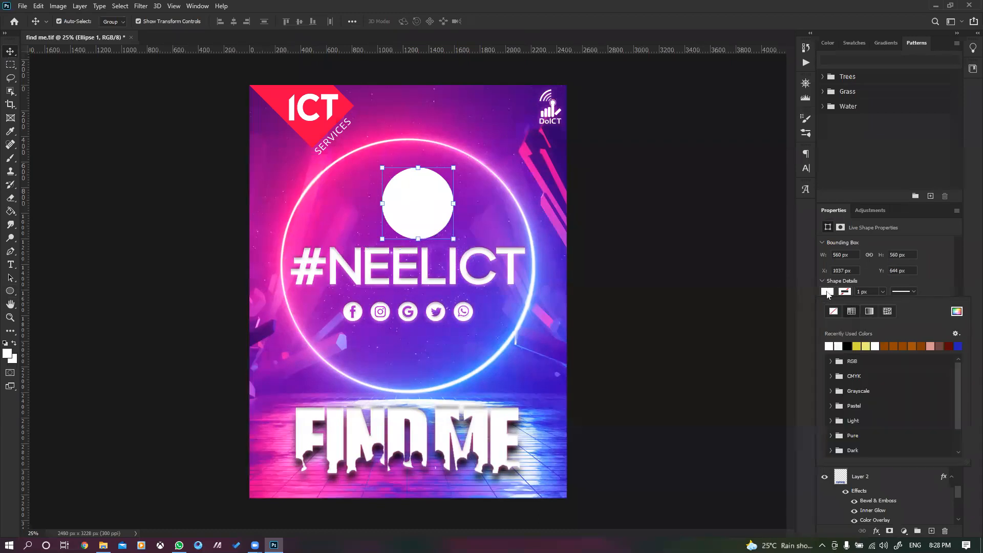
left_click(832, 312)
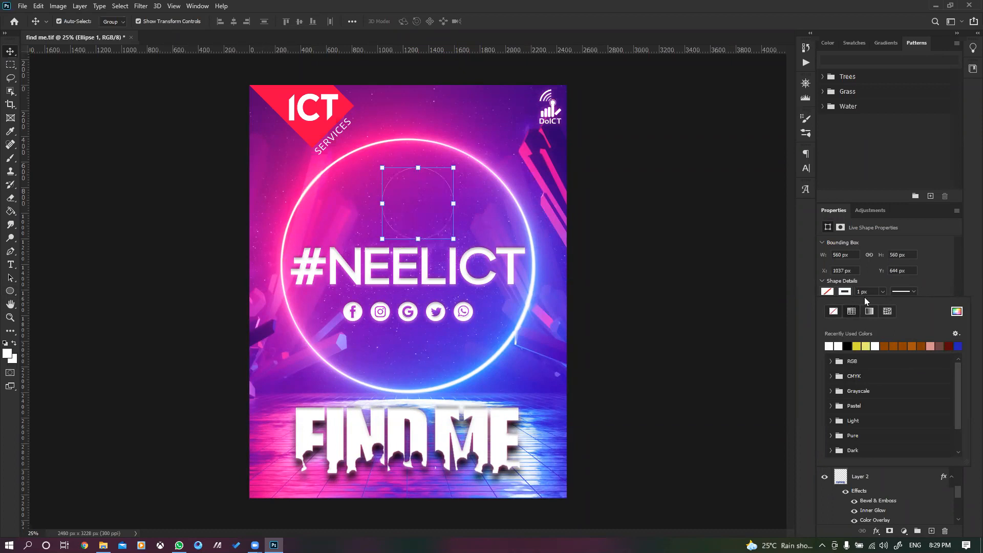
left_click(867, 291)
type("10")
key("Return")
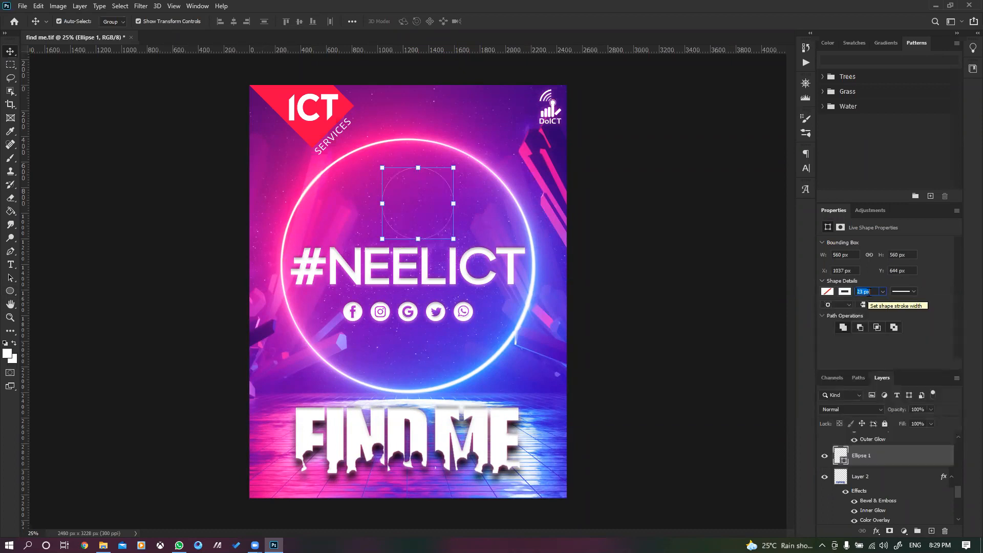
key("Return")
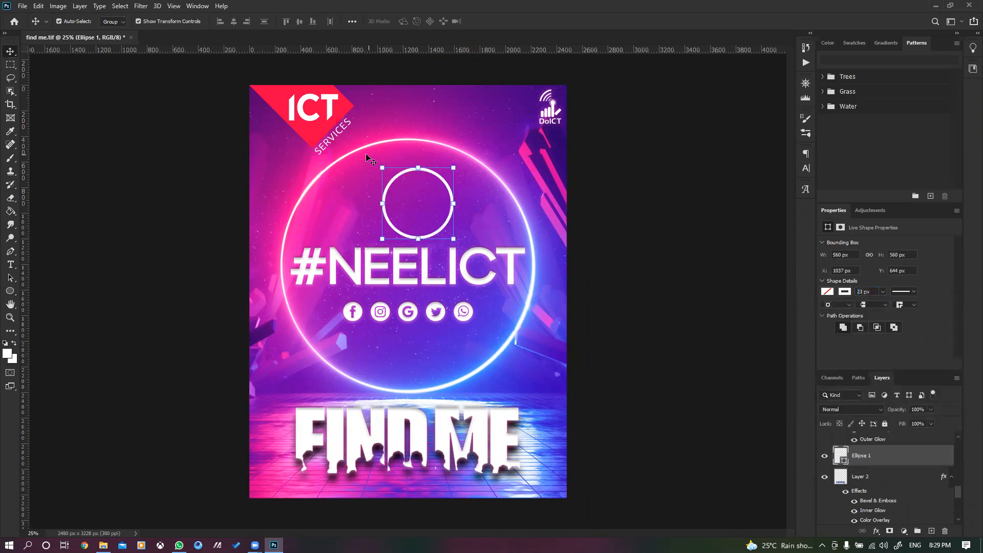
Step: Add an Outer Glow layer style to the circle with the Softer technique and a white glow colour
scroll(427, 190, "up", 2)
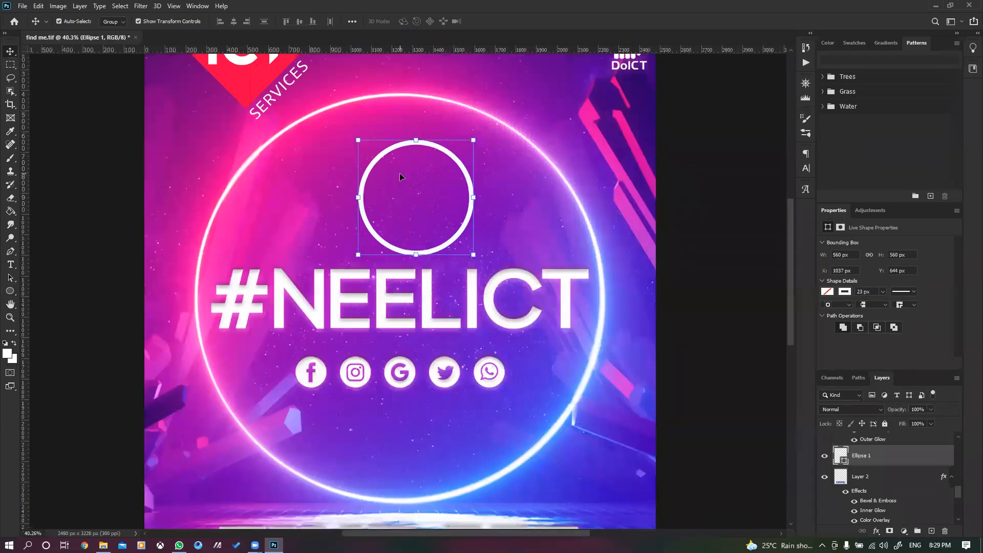
right_click(868, 456)
left_click(866, 37)
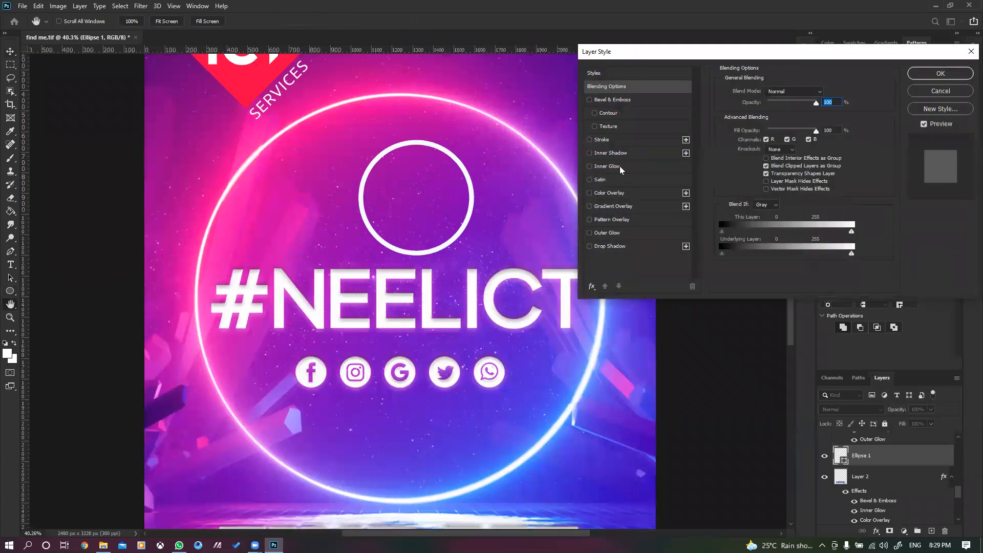
left_click(612, 233)
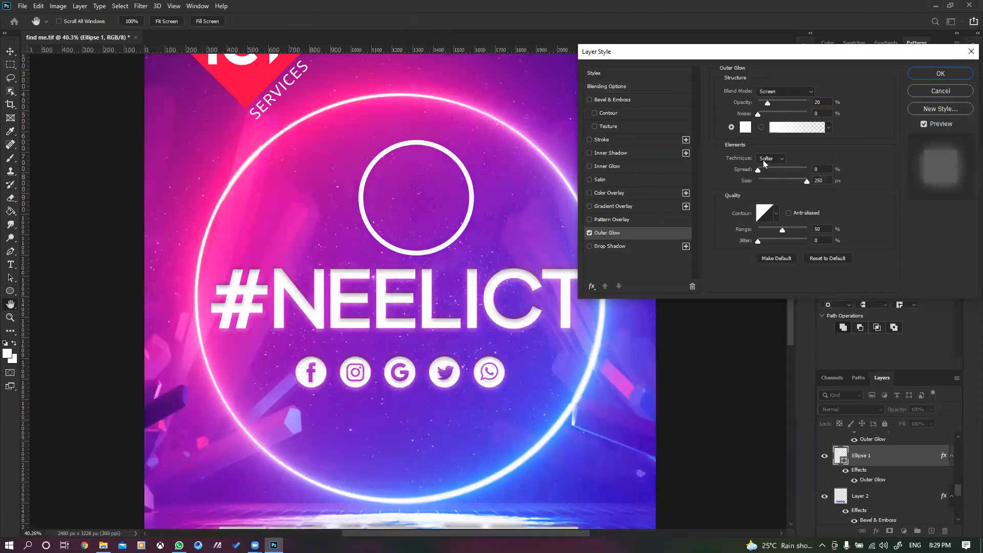
left_click(773, 165)
left_click(744, 128)
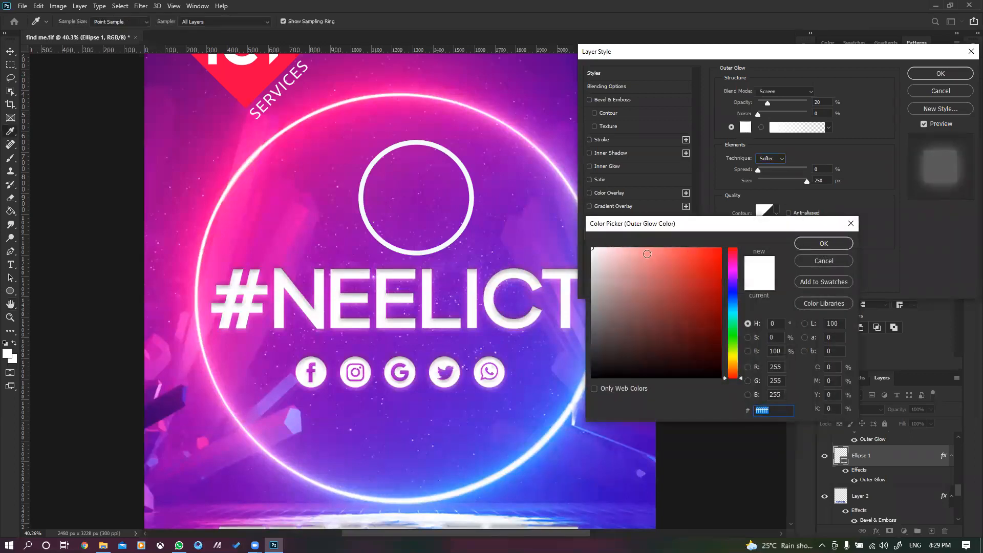
left_click(824, 243)
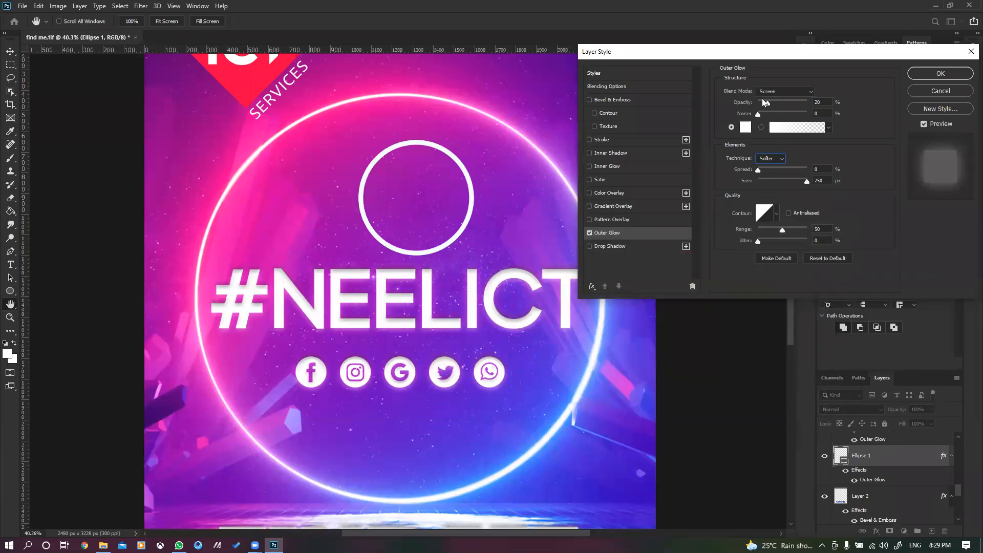
Step: Set the circle's outer glow to 66% opacity and a size of 43 px
mouse_move(774, 102)
left_mouse_down()
mouse_move(797, 102)
mouse_move(776, 107)
left_mouse_up()
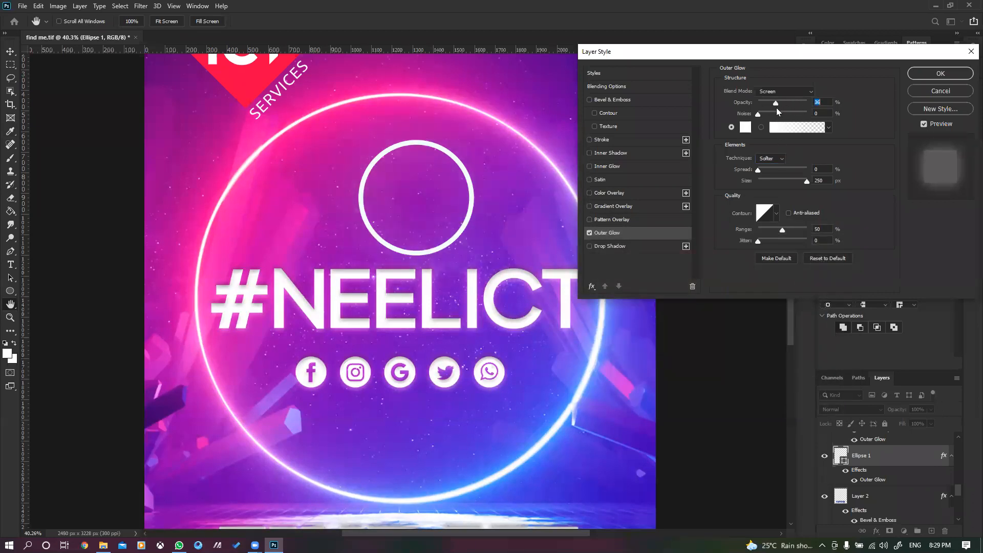
mouse_move(768, 179)
left_mouse_down()
mouse_move(760, 181)
mouse_move(770, 185)
left_mouse_up()
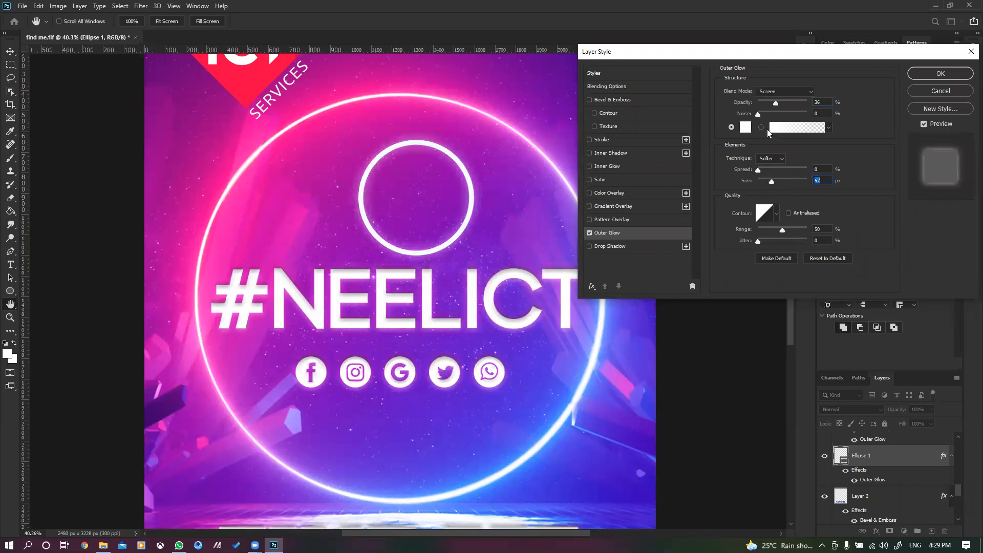
left_click_drag(774, 103, 790, 103)
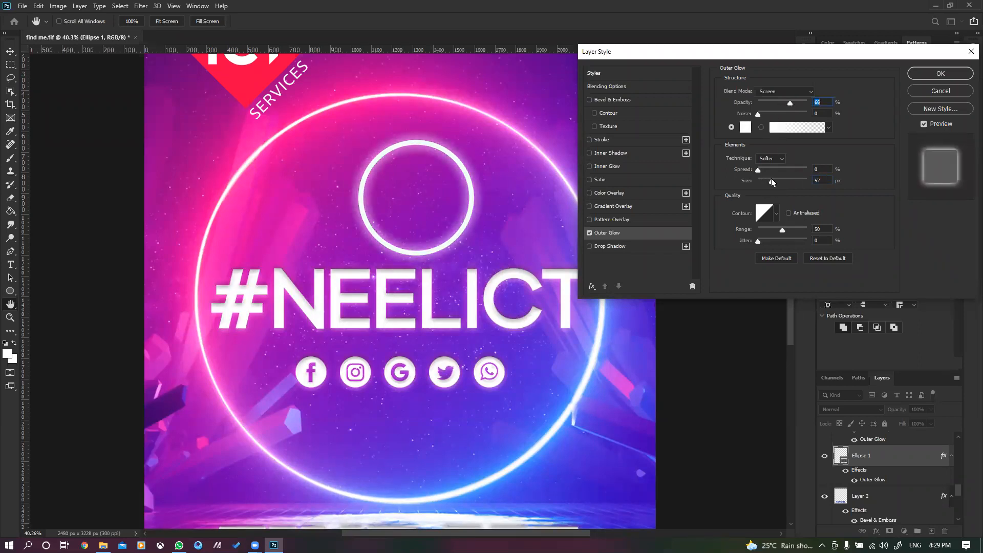
left_click_drag(769, 182, 769, 182)
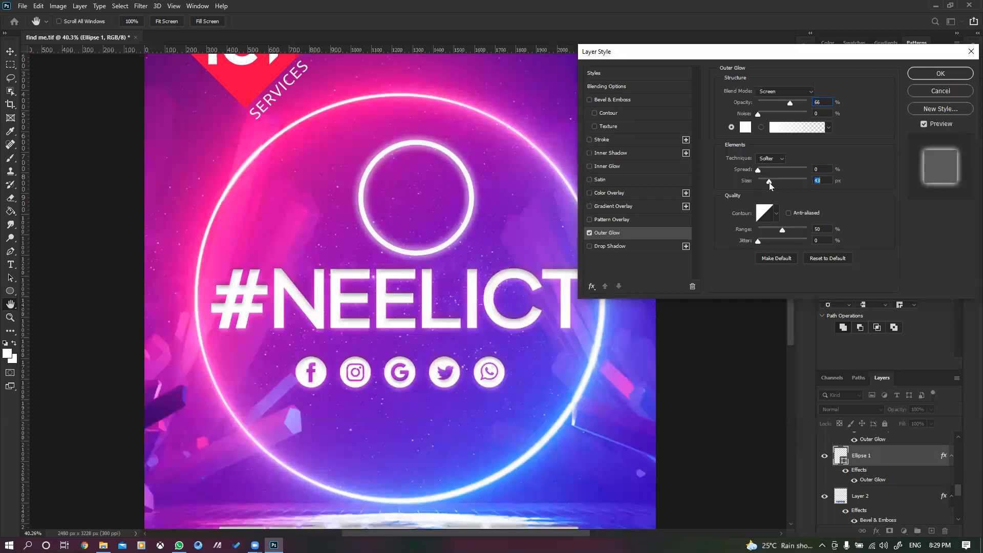
Step: Add a Gradient Overlay to the circle and set the gradient's starting colour stop to magenta #f407f7
left_click(614, 207)
left_click(781, 117)
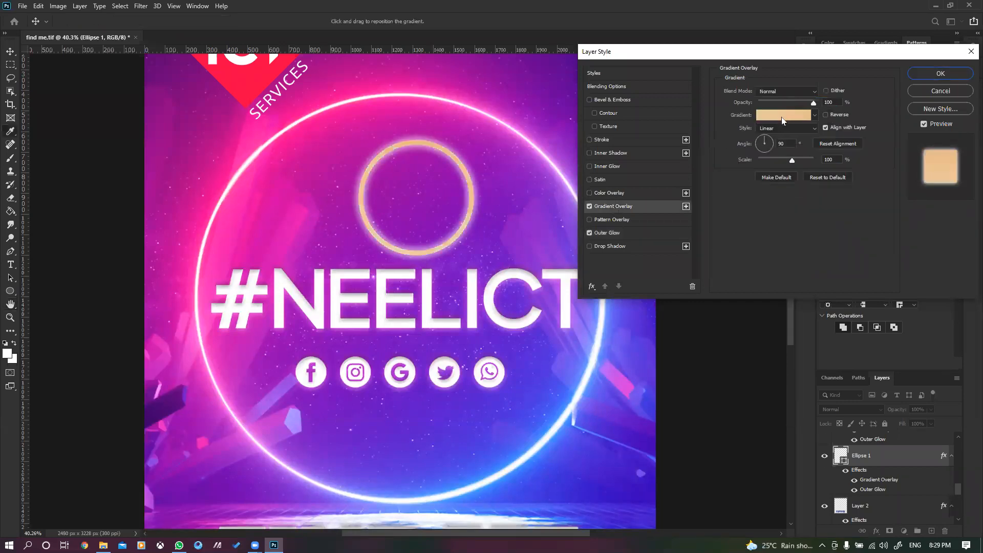
scroll(739, 141, "down", 4)
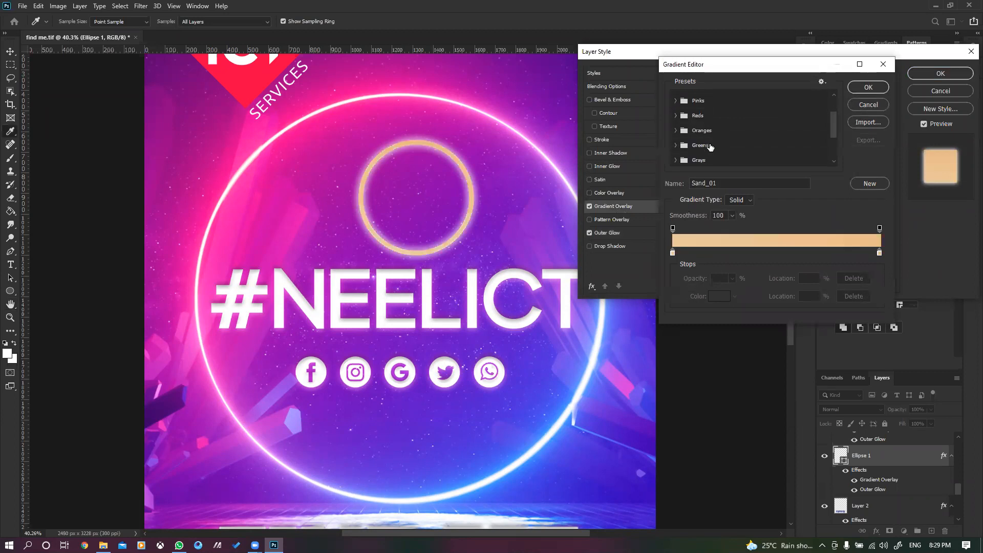
left_click(673, 253)
left_click(718, 296)
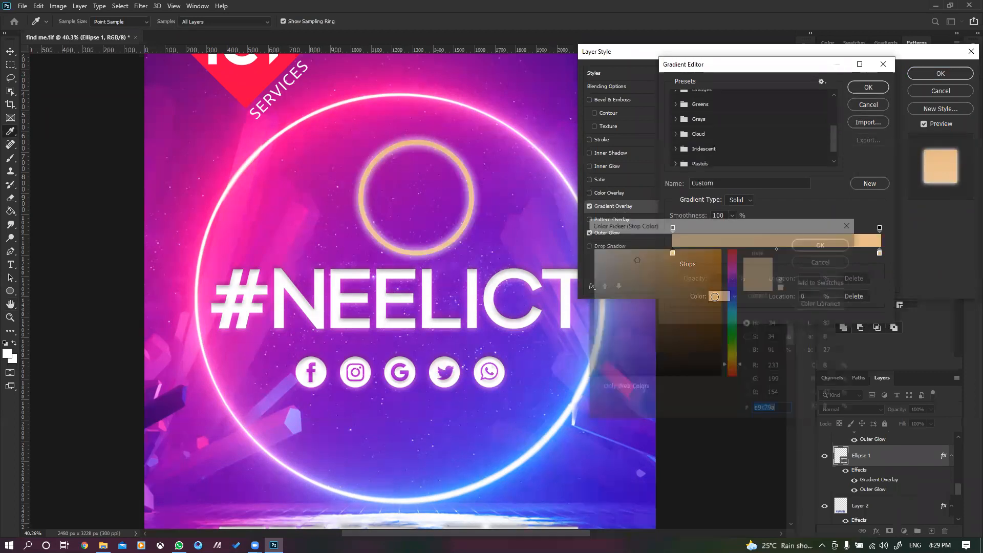
left_click(736, 271)
left_click(717, 251)
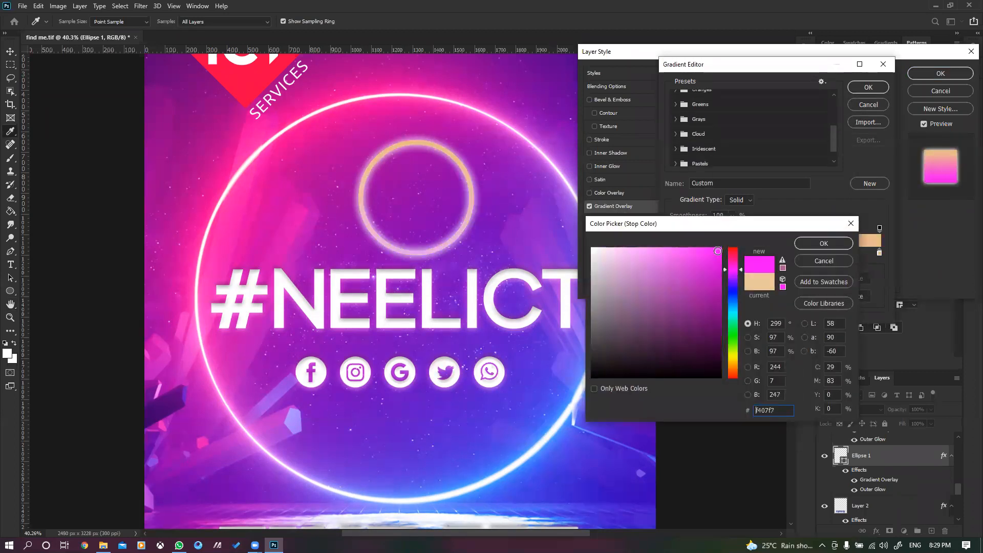
left_click(821, 244)
Step: Set the gradient's ending colour stop to cyan #11d6ed
left_click(880, 253)
left_click(719, 297)
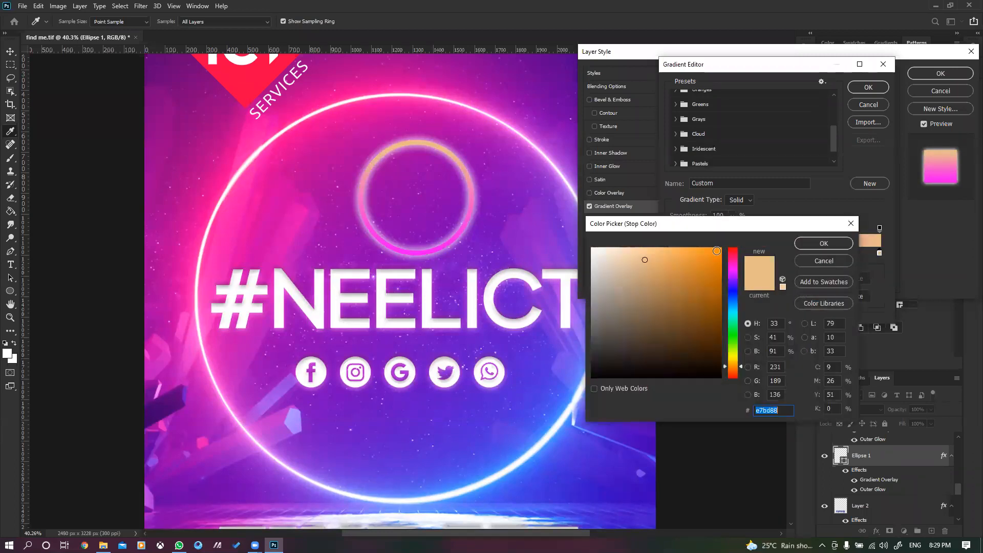
left_click(735, 310)
left_click(712, 256)
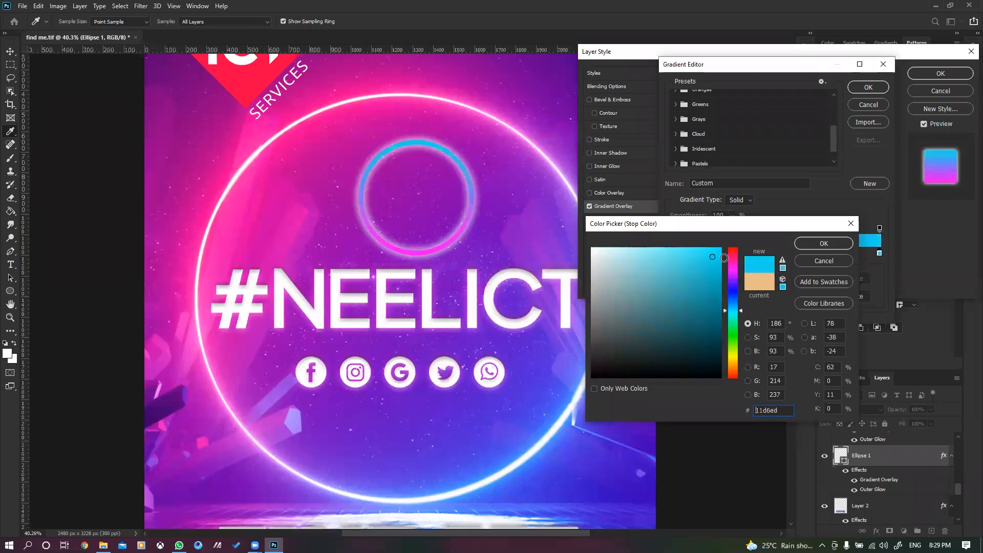
left_click(823, 244)
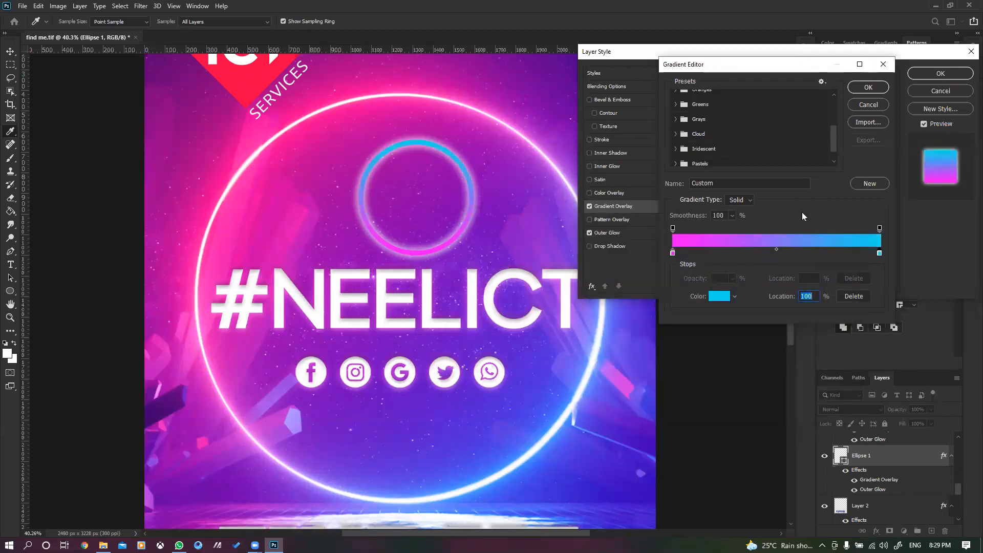
Step: Accept the magenta-to-cyan gradient and lower the Gradient Overlay's opacity to about 9%
left_click(733, 215)
left_click_drag(689, 229, 760, 229)
left_click(860, 91)
left_click_drag(793, 100, 764, 115)
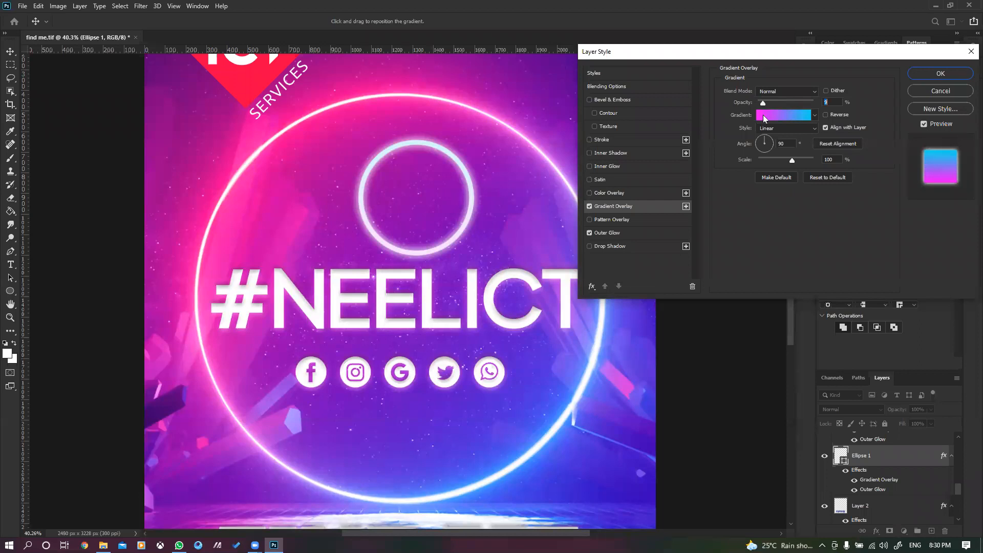
Step: Add a Bevel & Emboss effect to the circle with a depth of about 719%
left_click(609, 100)
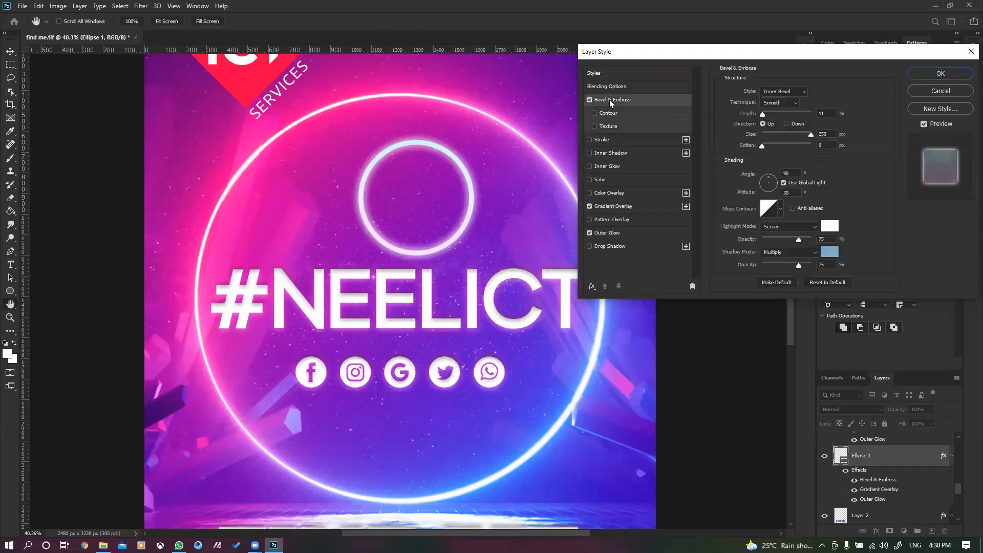
left_click_drag(782, 112, 796, 117)
Step: Try the Emboss, Pillow Emboss and Outer Bevel styles for the circle's bevel, returning to Inner Bevel
left_click(776, 91)
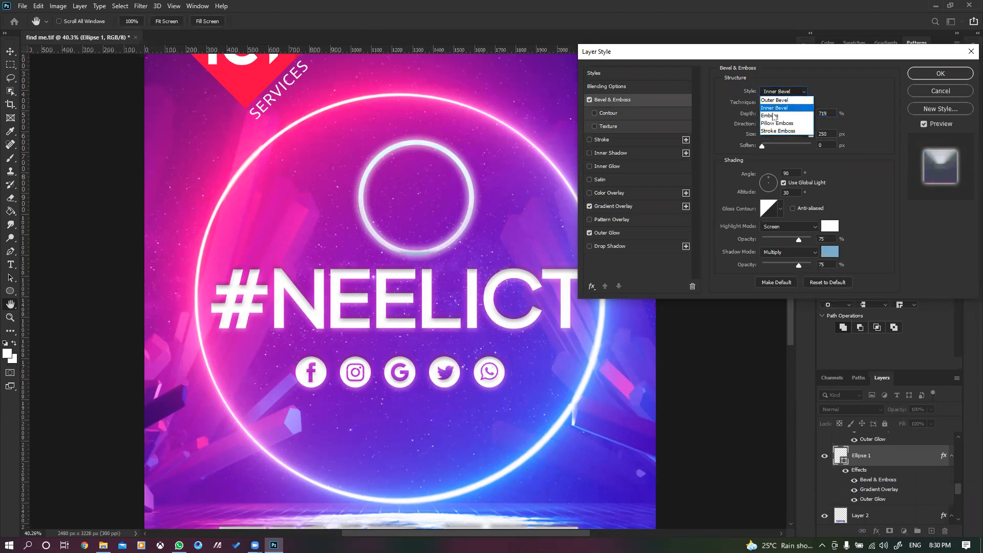
left_click(771, 112)
left_click(774, 92)
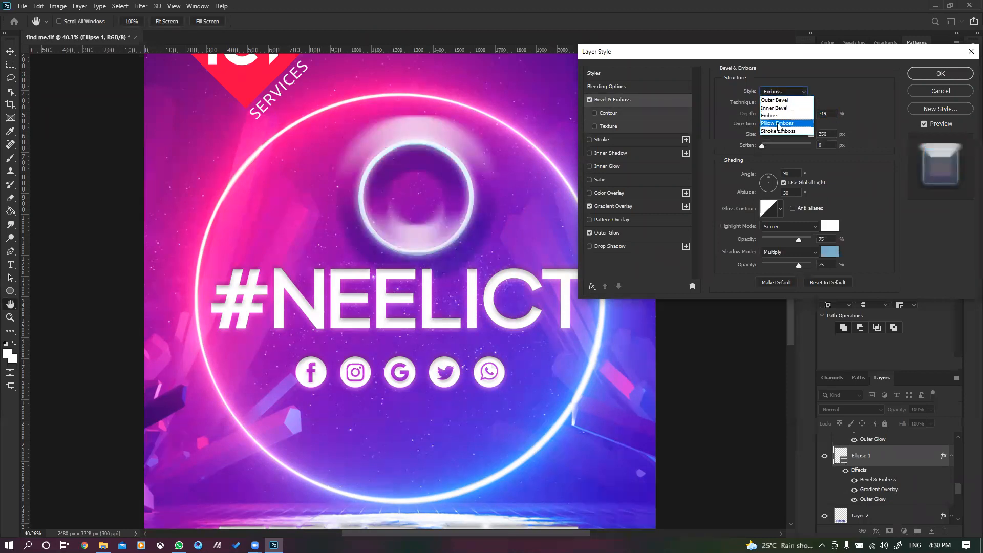
left_click(776, 123)
left_click(777, 90)
left_click(774, 99)
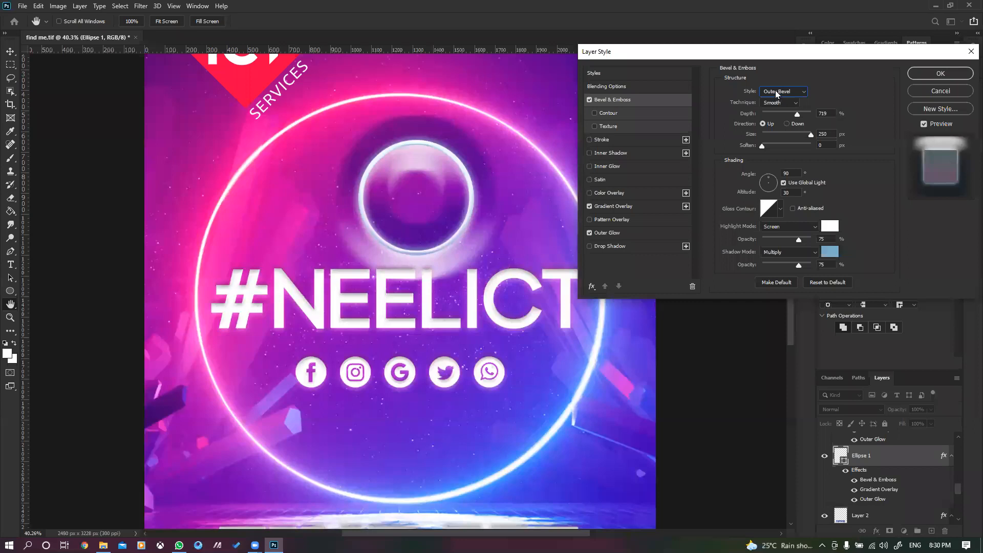
left_click(775, 90)
left_click(775, 104)
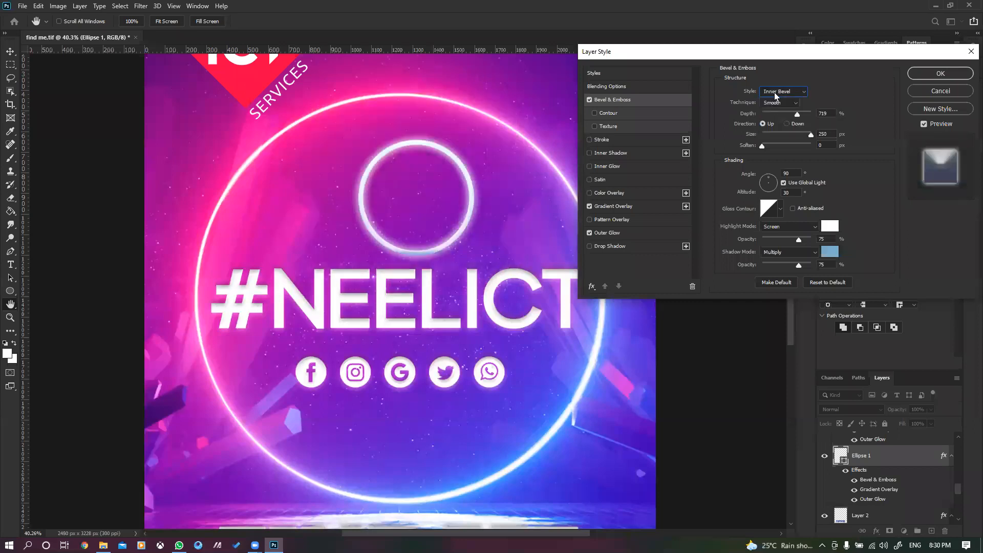
Step: Set the size of the circle's Bevel & Emboss to about 128 px
left_click(773, 133)
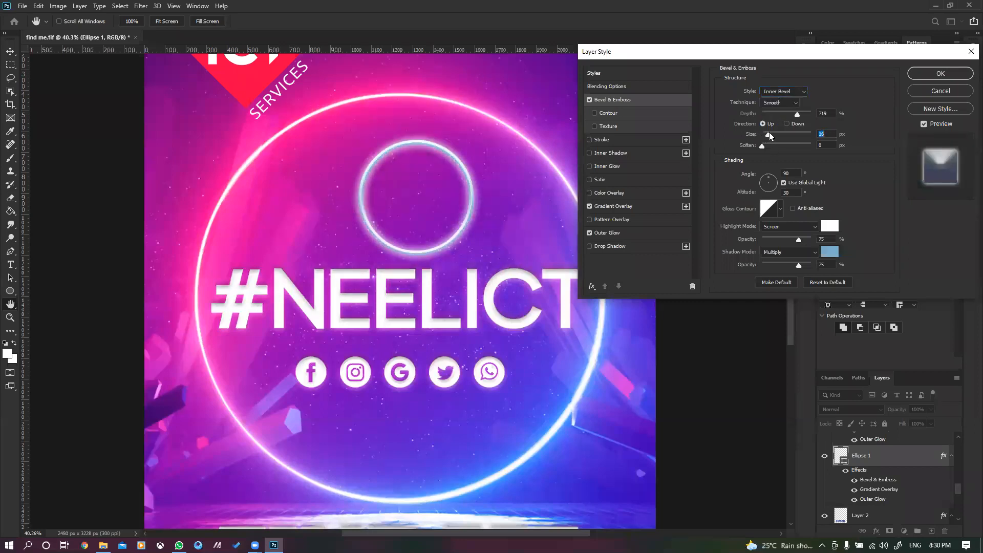
left_click_drag(773, 134, 786, 135)
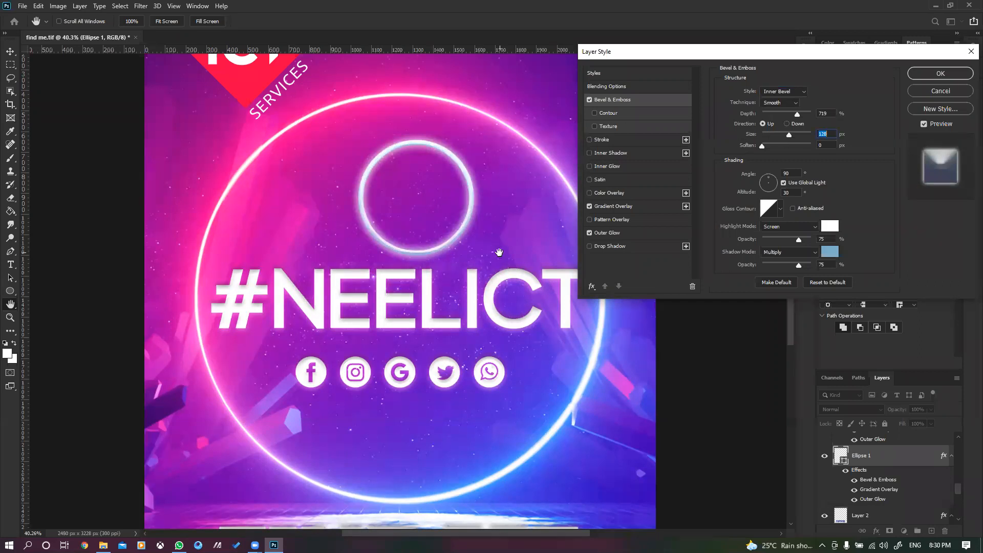
Step: Add an Inner Glow to the circle and change its glow colour to a bright yellow-green
left_click(612, 167)
left_click(745, 127)
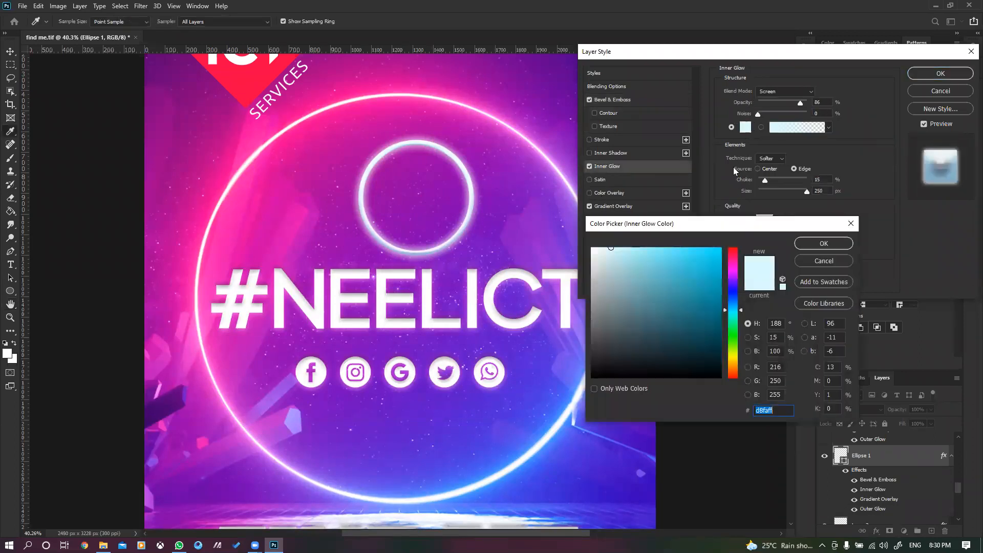
left_click(705, 262)
left_click(678, 291)
left_click_drag(723, 317, 726, 353)
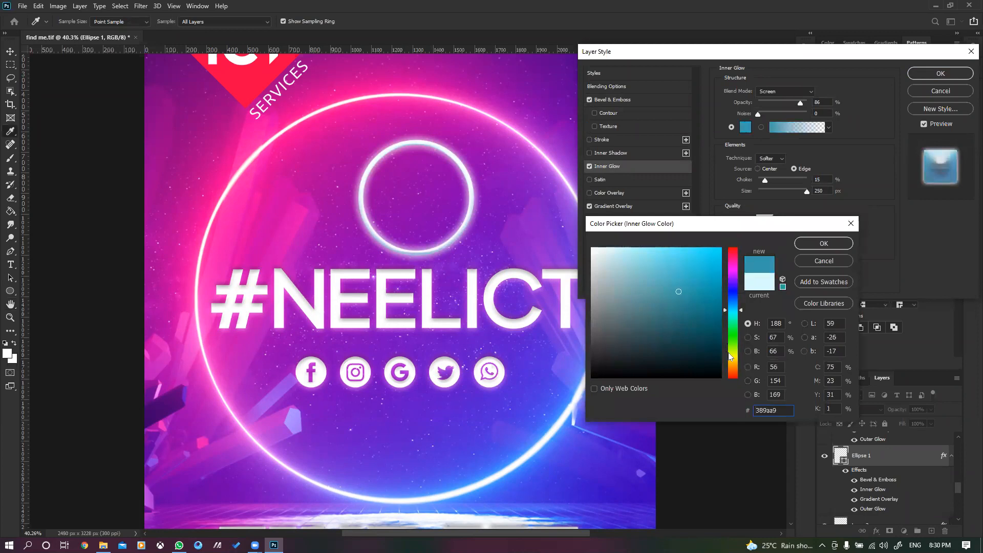
left_click(694, 258)
left_click(811, 242)
Step: Reduce the inner glow's size to about 62 px and apply the layer styles to the circle
left_click_drag(806, 192, 773, 190)
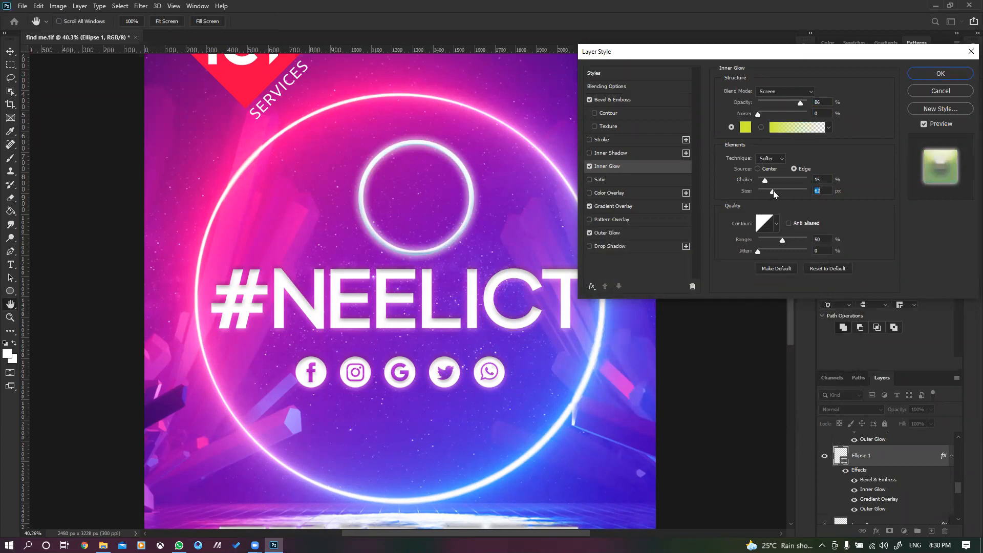
left_click(929, 78)
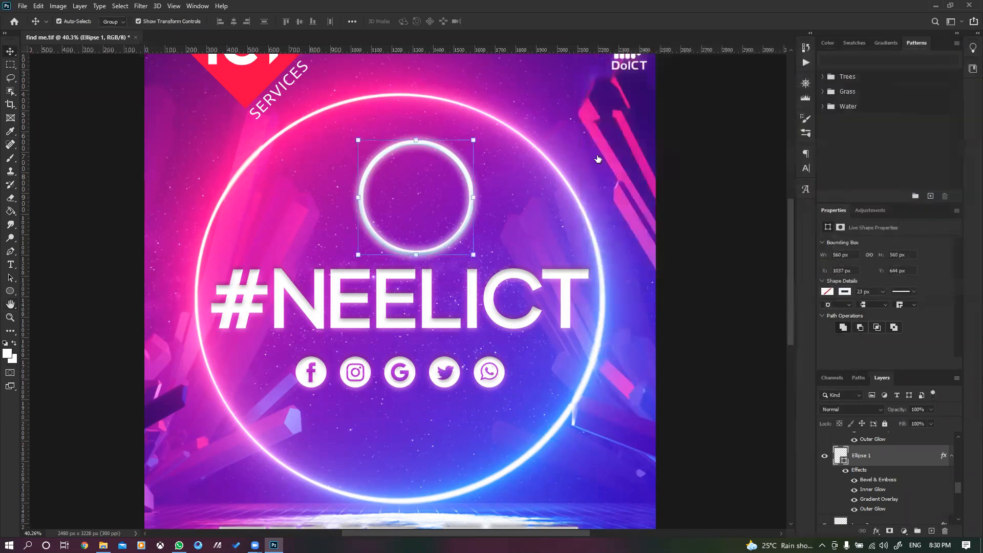
scroll(434, 181, "up", 3)
scroll(467, 188, "up", 6)
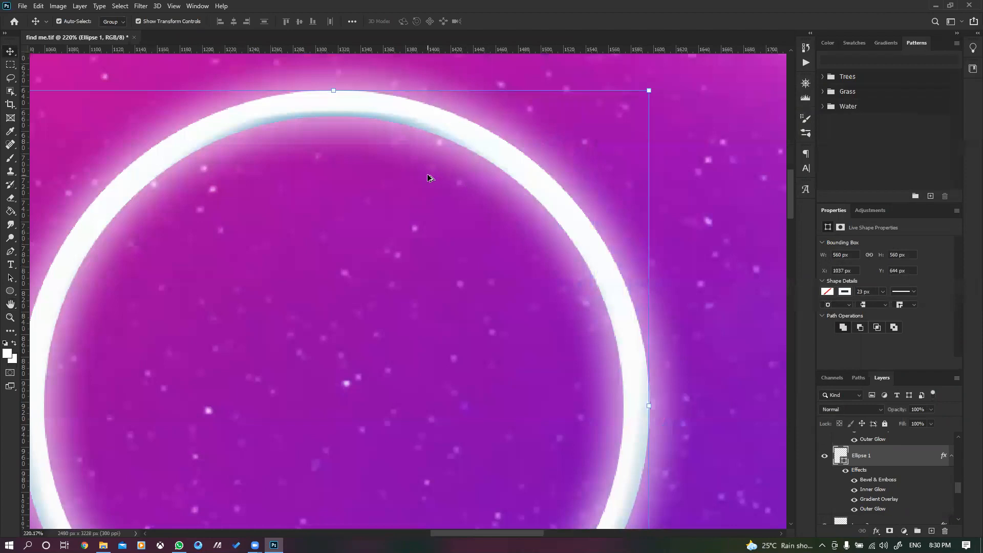
scroll(430, 177, "down", 8)
scroll(467, 258, "down", 3)
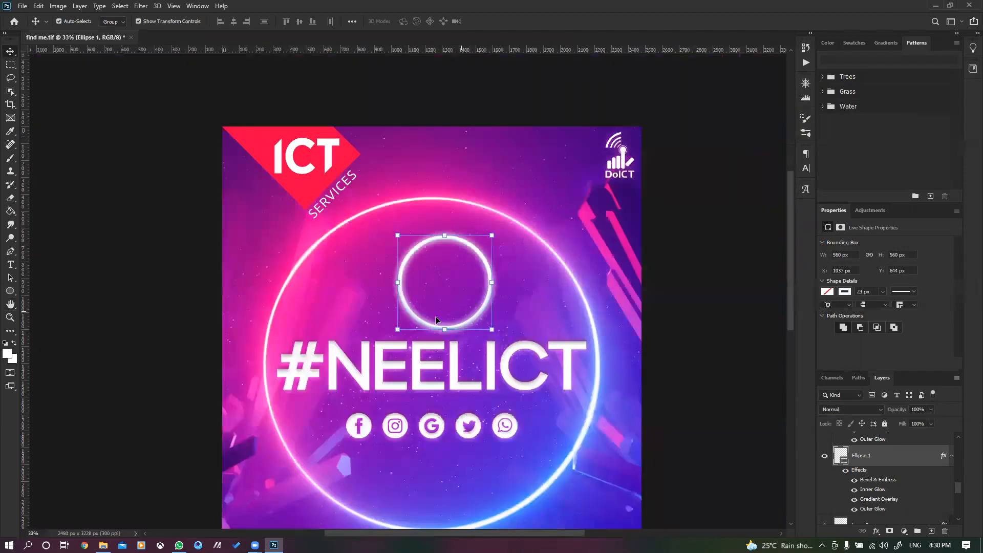
Step: Enlarge the circle to about 1901 px across and centre it just inside the poster's large glowing ring
left_click(399, 329)
left_click_drag(399, 329, 262, 451)
left_click_drag(493, 221, 582, 132)
left_click_drag(551, 200, 558, 260)
left_click(507, 21)
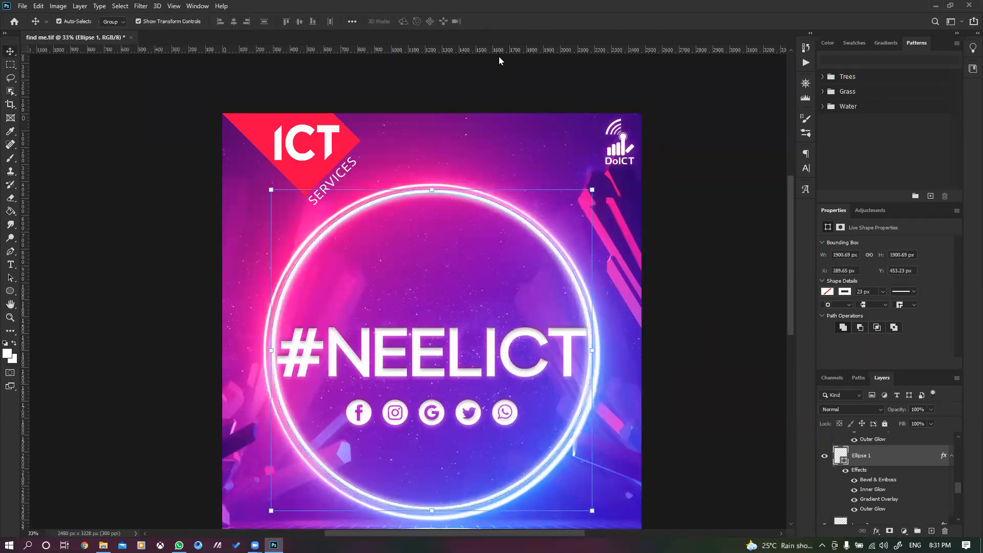
Step: Scale the new circle from its centre to about 1961 px so it covers the original glowing ring
left_click(468, 132)
scroll(462, 276, "up", 1)
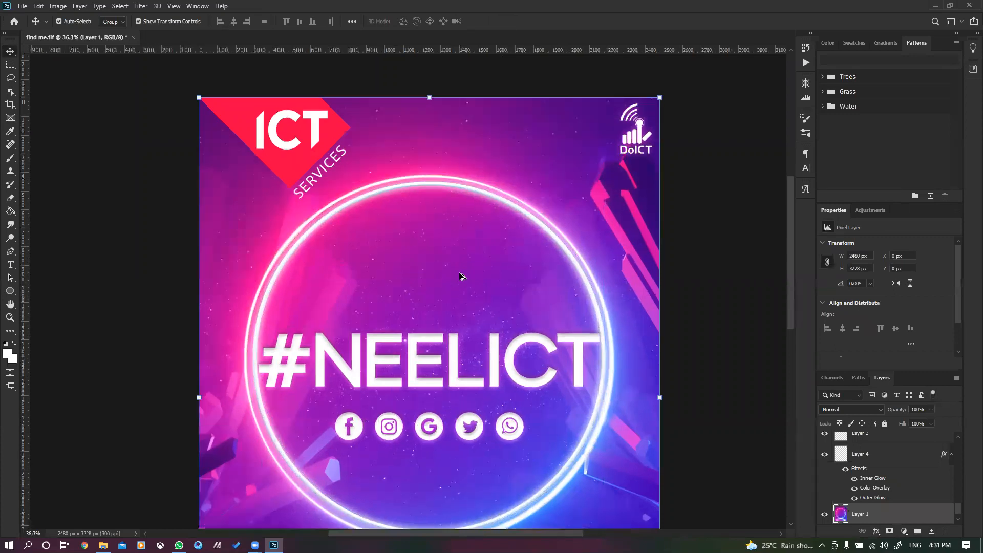
scroll(463, 275, "down", 2)
left_click(482, 177)
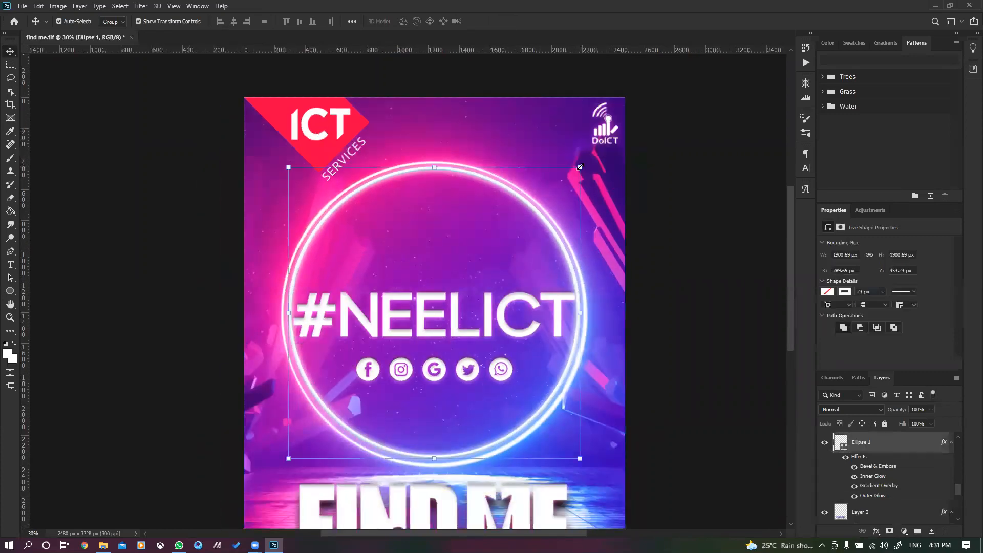
key("ctrl+t")
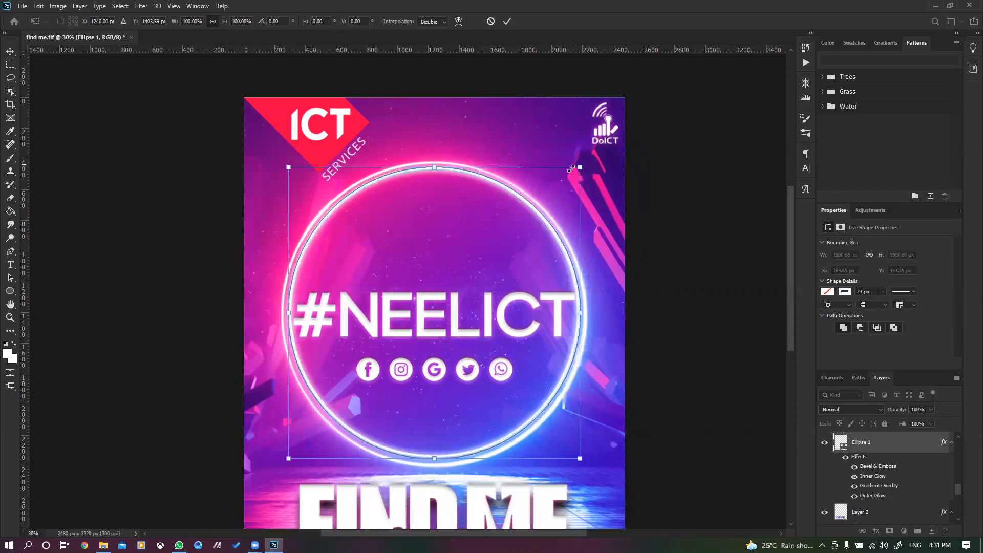
left_click_drag(579, 168, 585, 163)
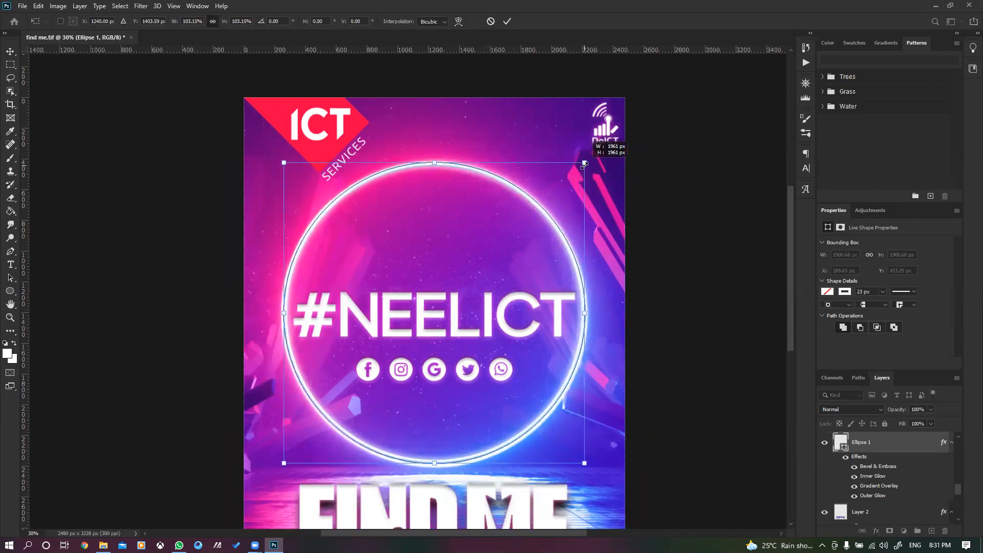
key("Return")
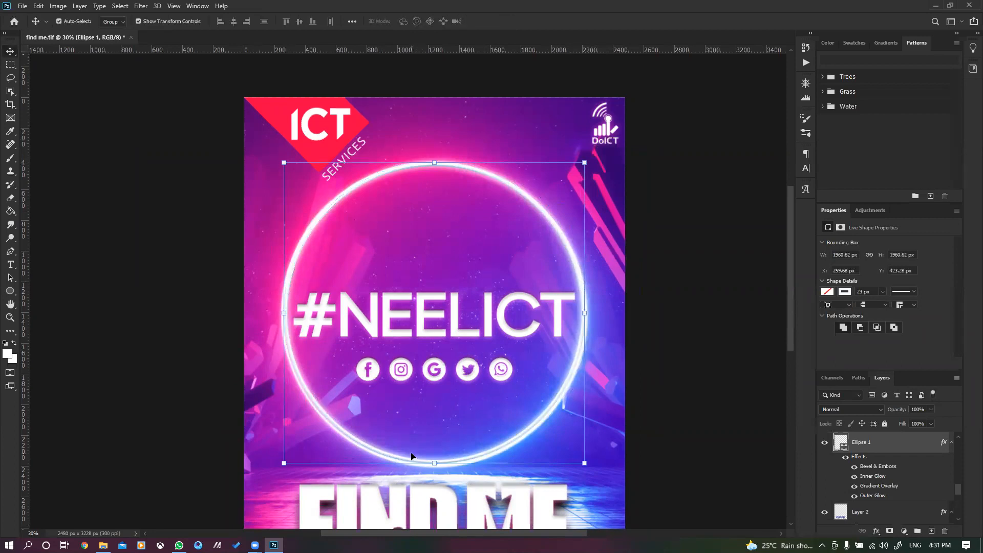
Step: Stretch the circle to about 1974 px wide and 1994 px high to match the ring behind it
left_click_drag(433, 460, 433, 465)
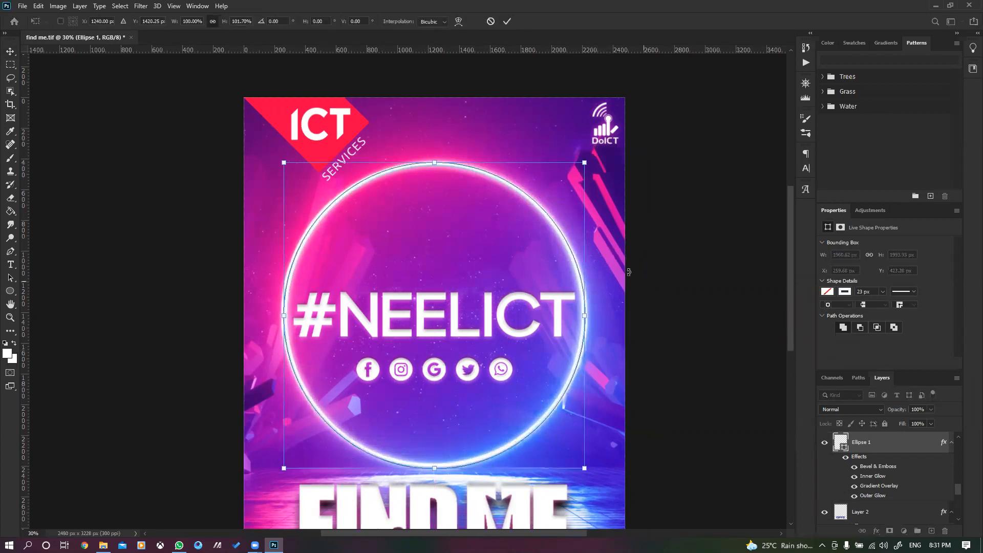
left_click_drag(580, 316, 582, 316)
key("Return")
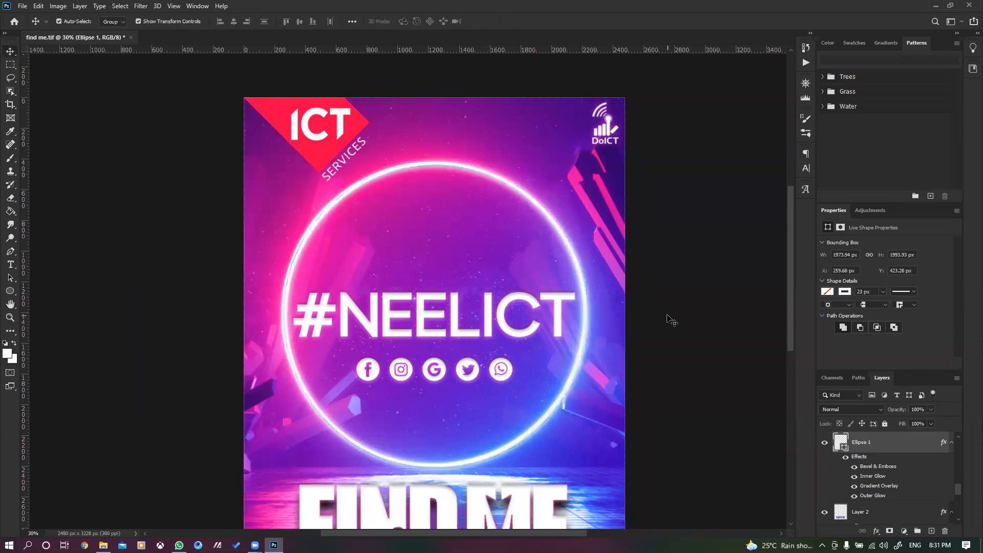
Step: Review the whole poster and close find me.tif without saving the changes
left_click(667, 317)
key("ctrl+0")
scroll(457, 308, "up", 4)
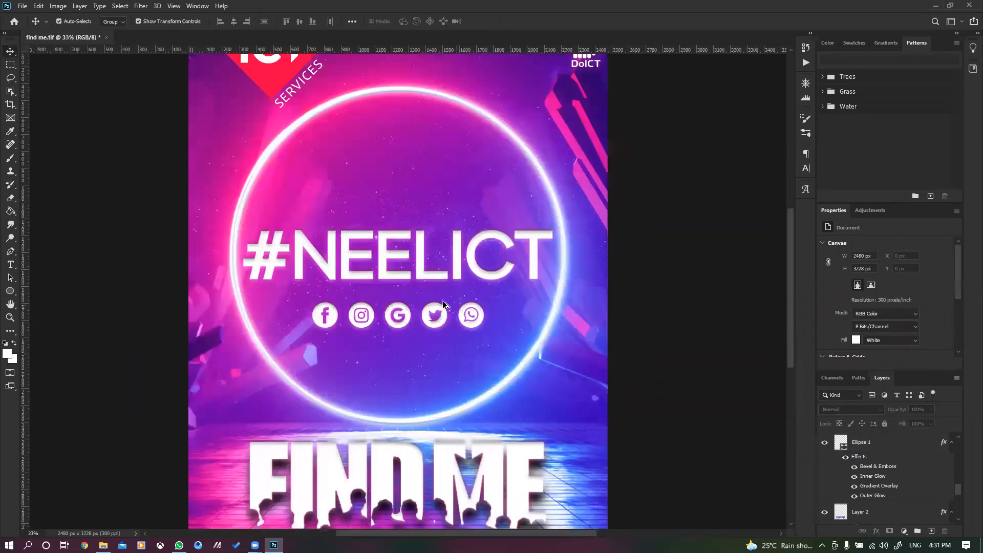
scroll(444, 305, "down", 2)
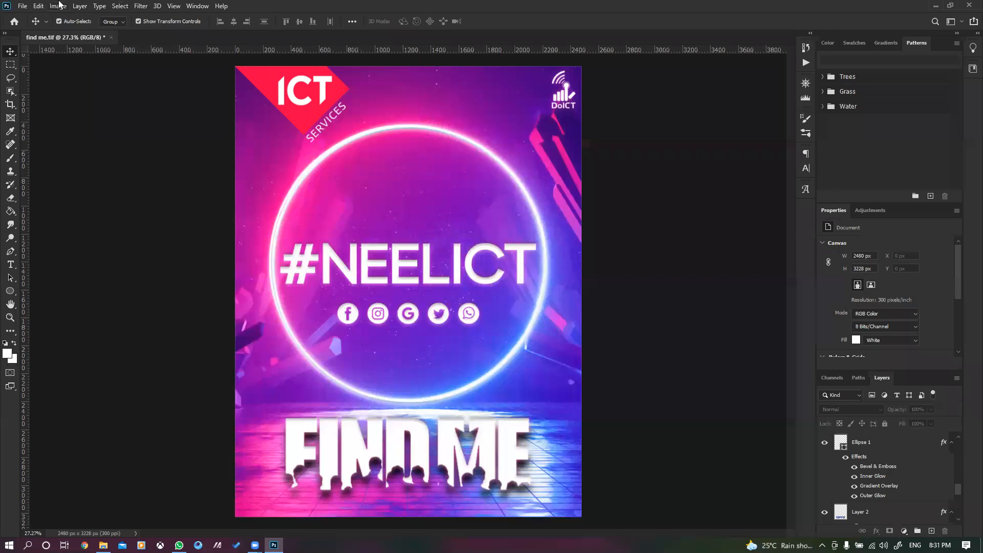
left_click(110, 41)
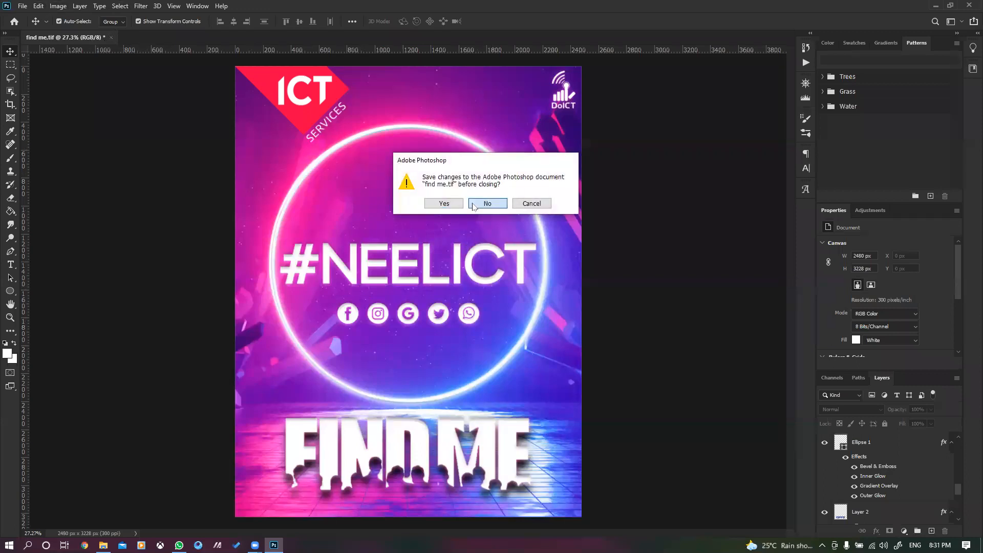
left_click(488, 204)
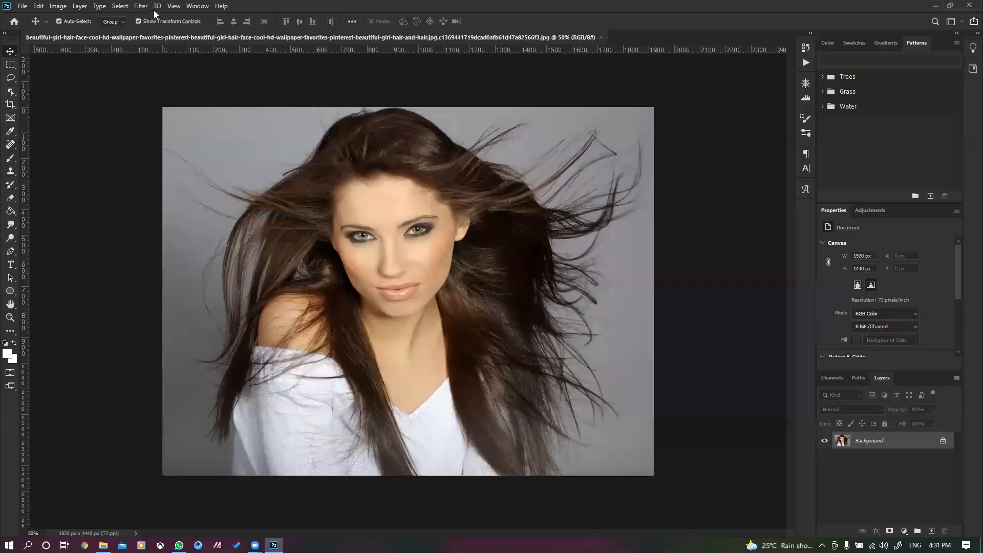
left_click(119, 6)
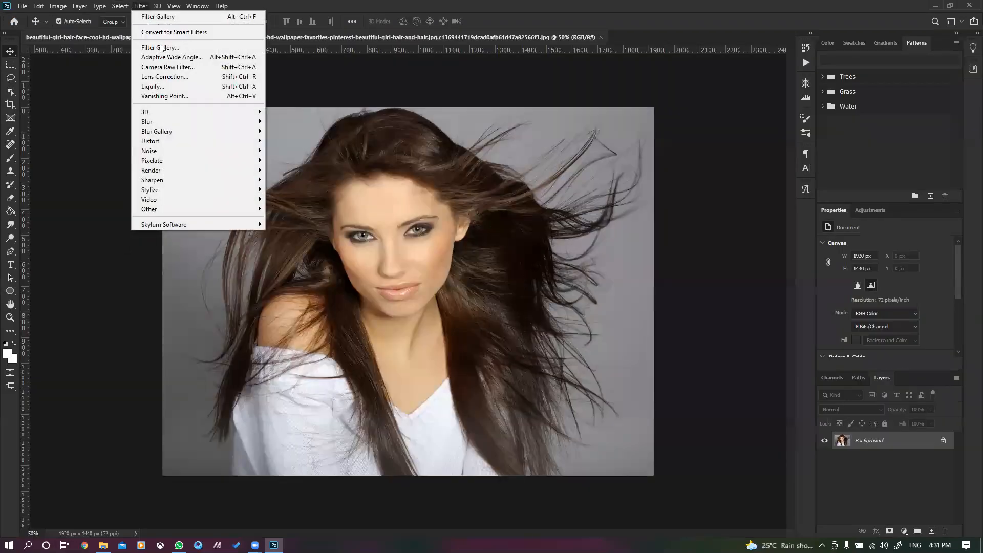
left_click(146, 7)
left_click(142, 7)
left_click(148, 47)
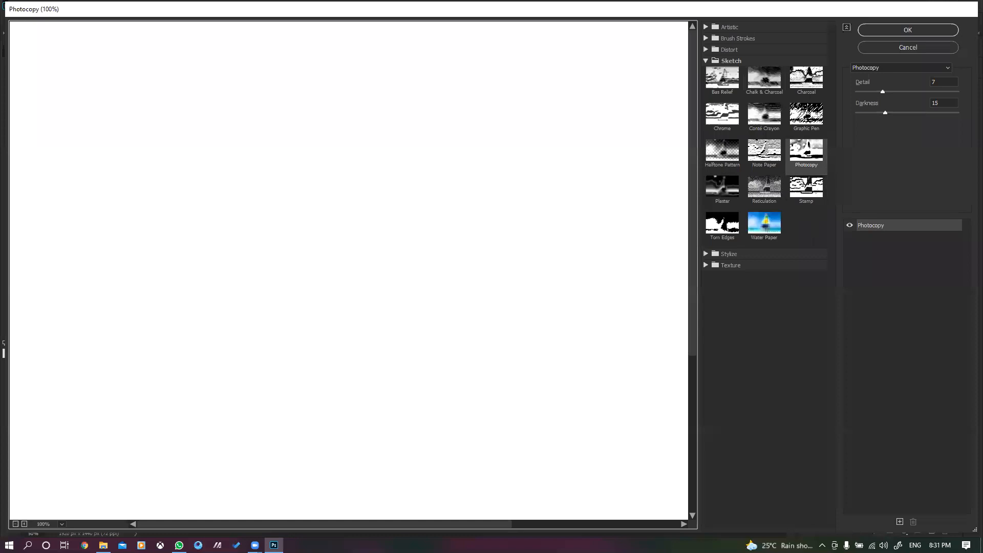
left_click(18, 525)
left_click(18, 525)
left_click(18, 526)
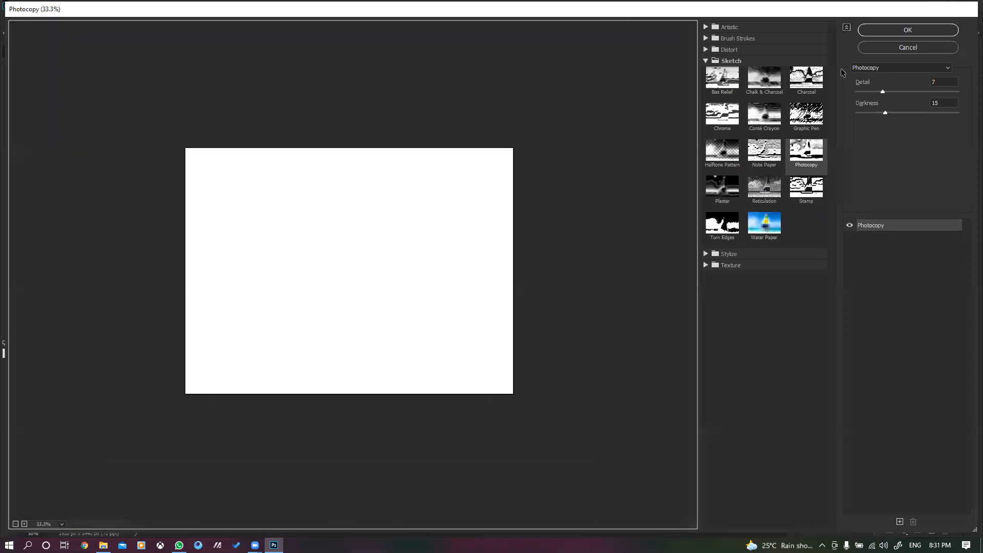
left_click(933, 47)
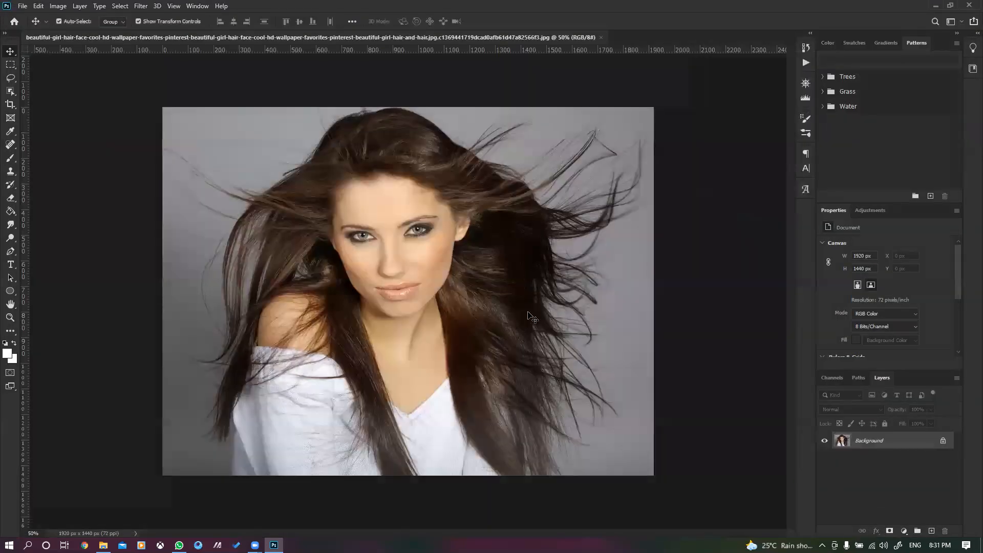
Step: Try reapplying the last Filter Gallery effect to the portrait, and discard the result by closing without saving and reopening the image
left_click(137, 6)
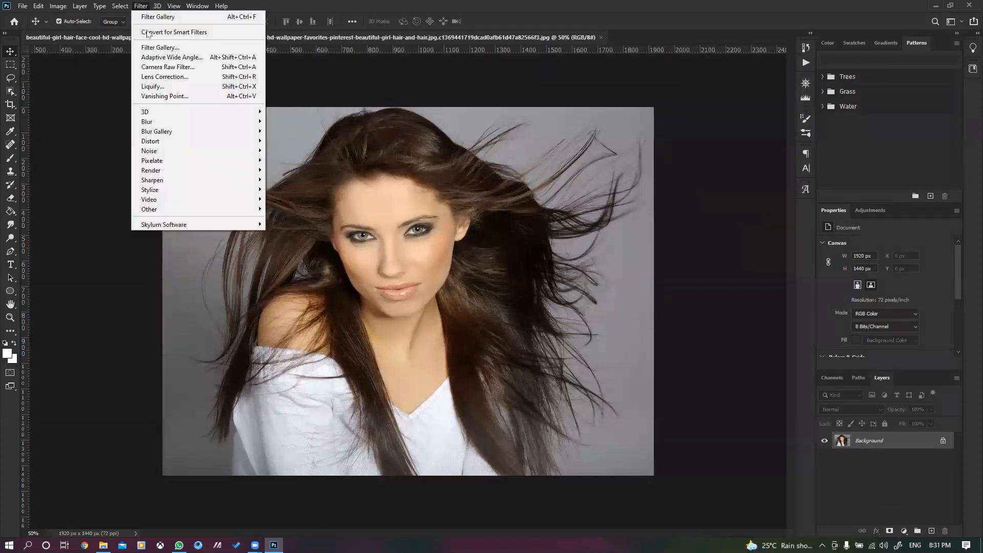
left_click(154, 15)
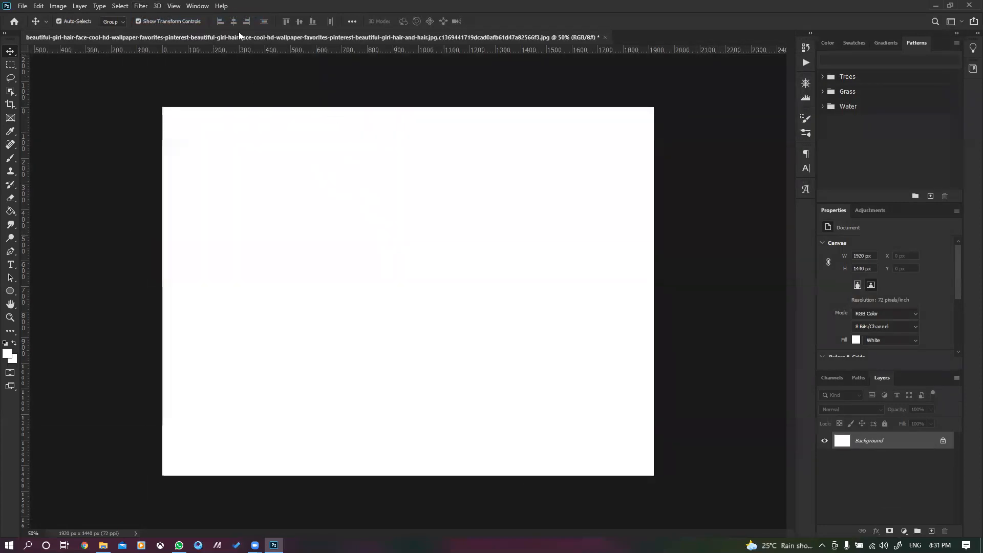
left_click(604, 37)
left_click(487, 204)
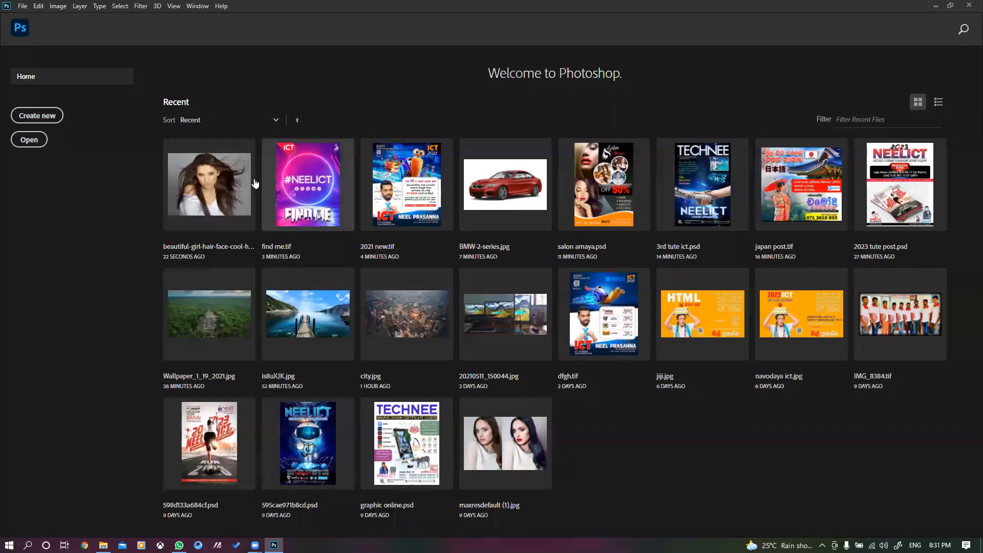
left_click(227, 187)
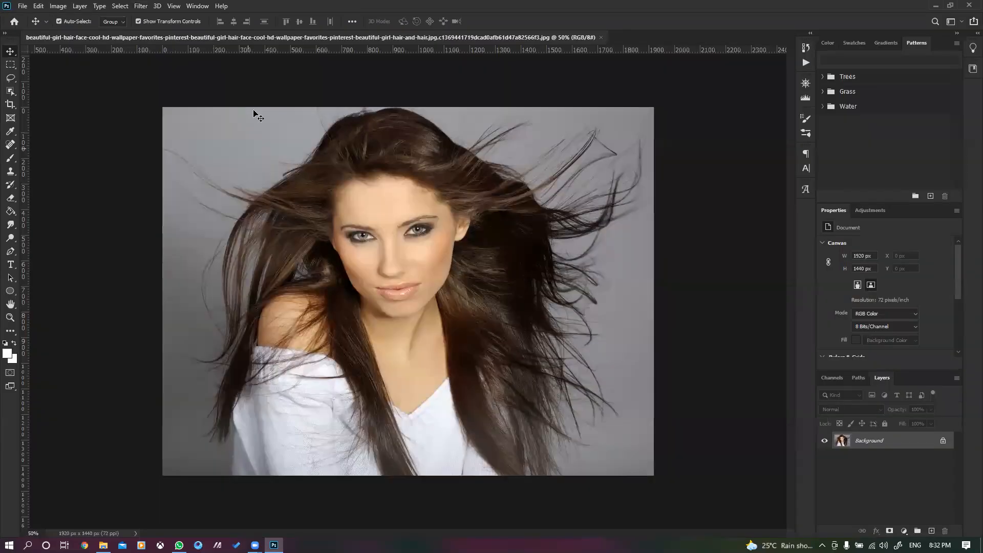
Step: Open the Filter Gallery for the reopened portrait photo
left_click(150, 8)
left_click(171, 49)
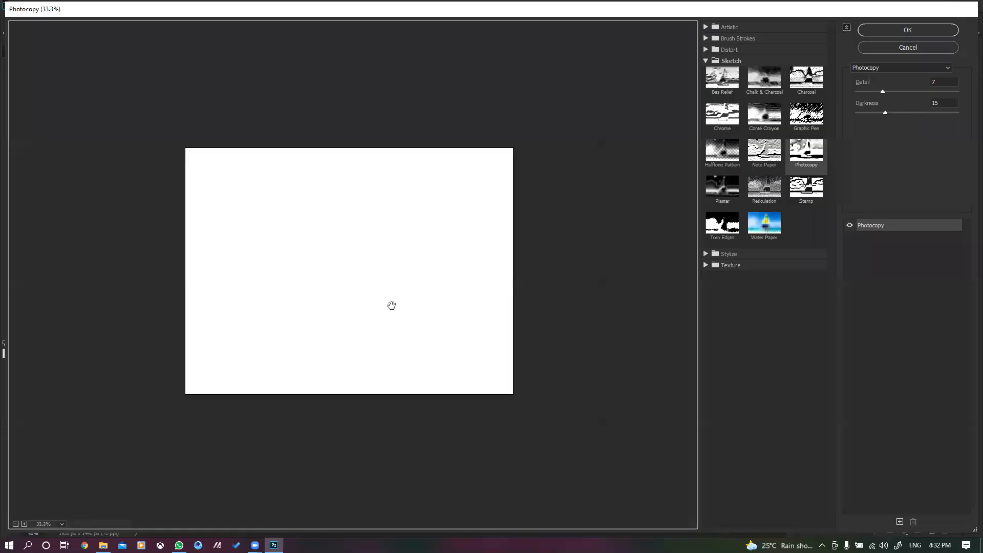
Step: Check the running processes in Task Manager and close it
right_click(460, 545)
left_click(473, 500)
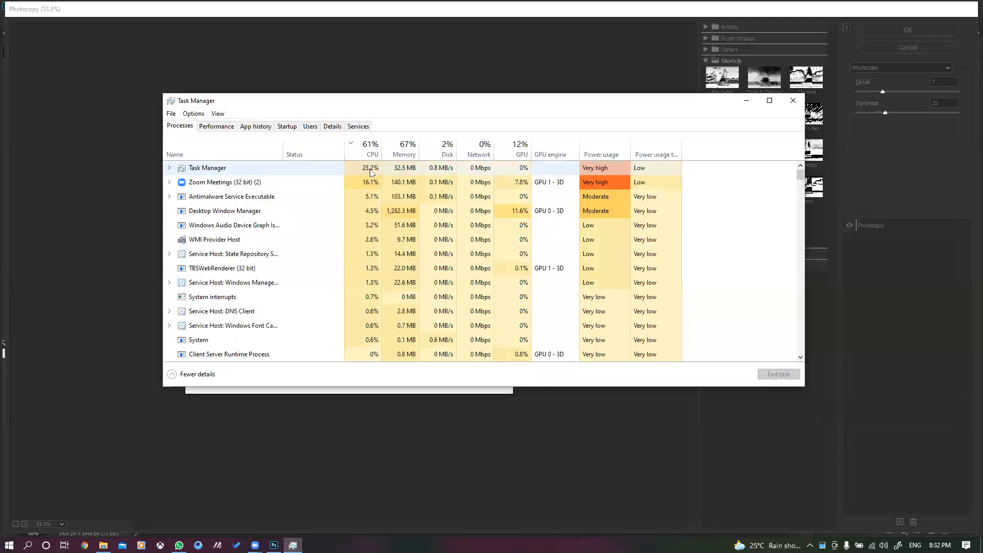
left_click(792, 100)
Step: Preview several Sketch filters on the portrait, including Conté Crayon, Photocopy, Charcoal, Chalk & Charcoal, Bas Relief and Chrome
left_click(757, 119)
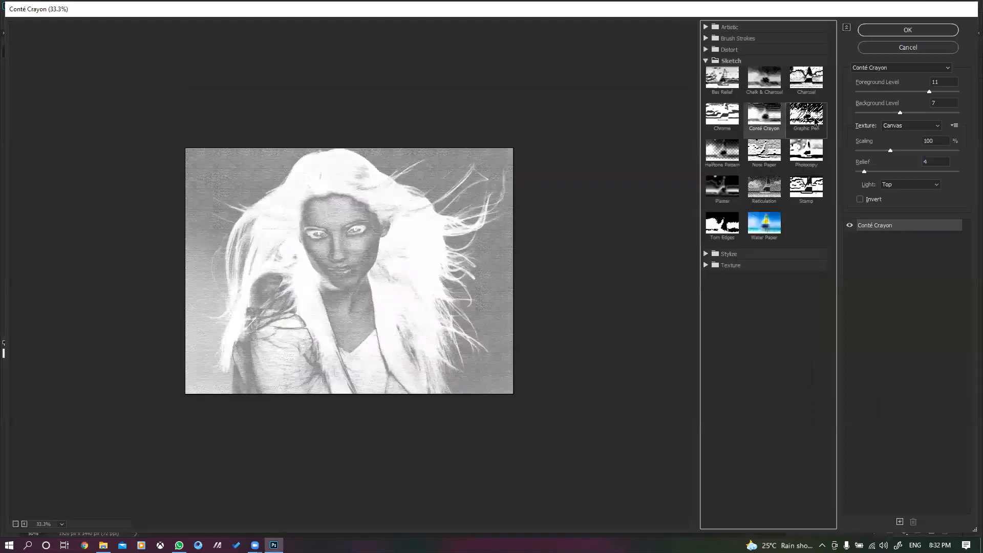
left_click(818, 161)
left_click(812, 85)
left_click(817, 157)
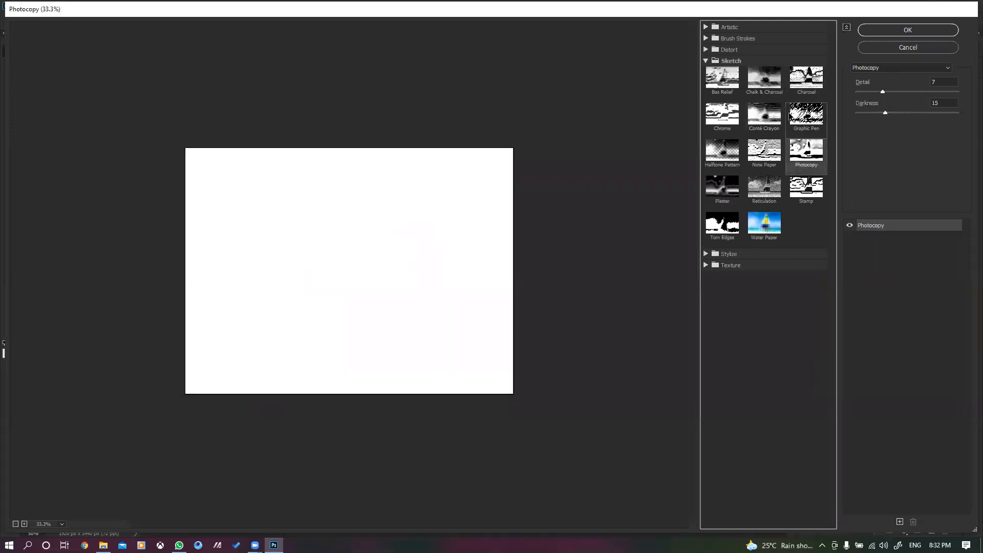
left_click(764, 115)
left_click(766, 86)
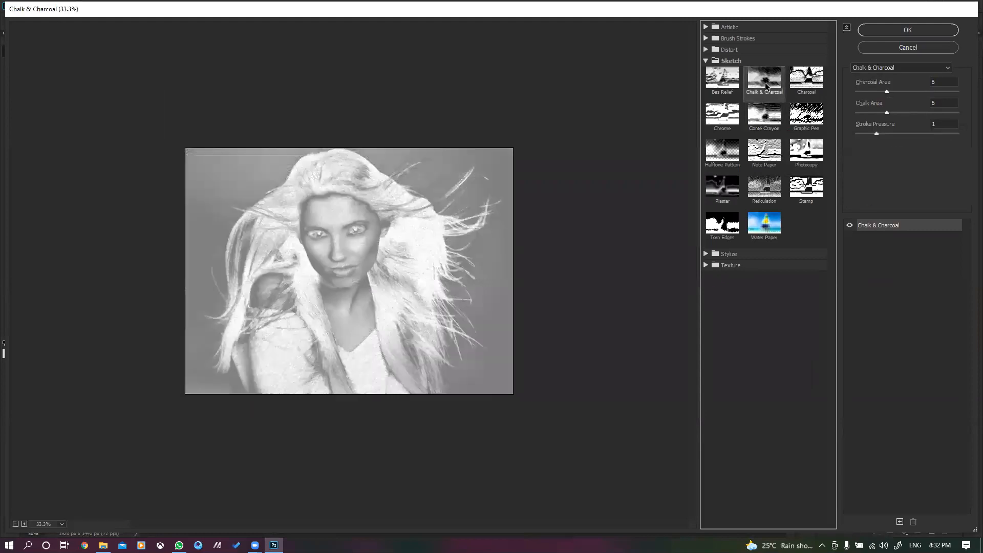
left_click(723, 85)
left_click(736, 119)
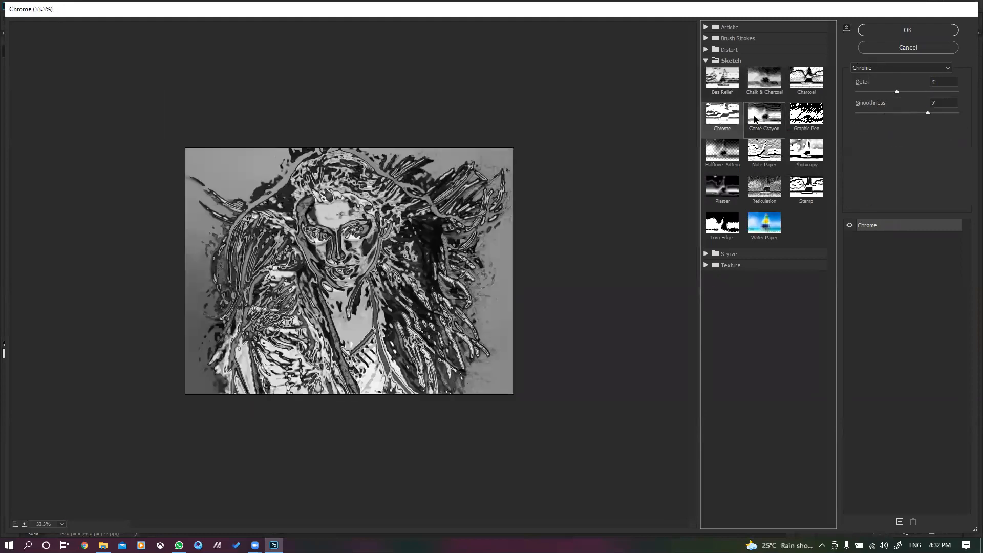
left_click(754, 118)
left_click(719, 181)
left_click(778, 159)
Step: Try the Photocopy filter on the portrait with Detail 12 and Darkness 7
left_click(798, 163)
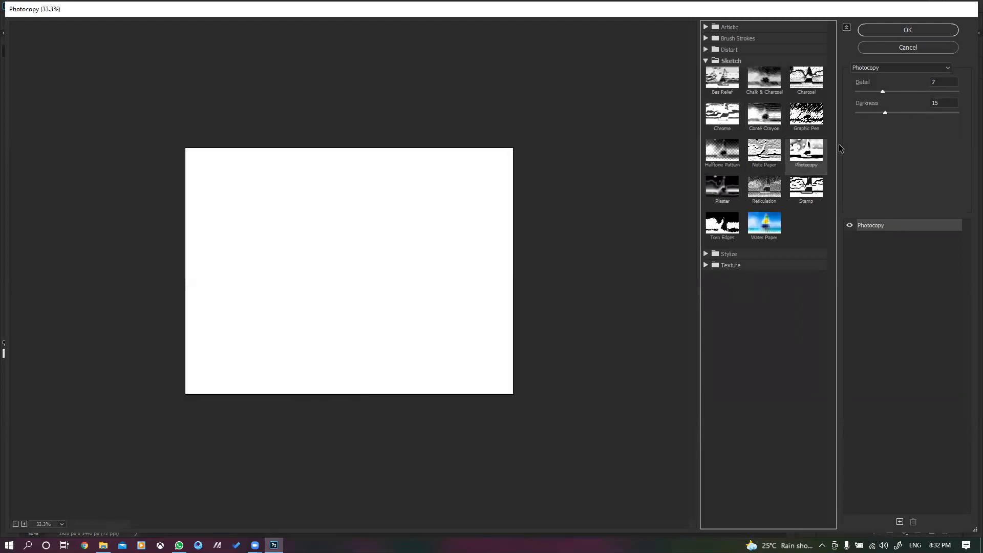
left_click(905, 91)
left_click(897, 112)
left_click(868, 112)
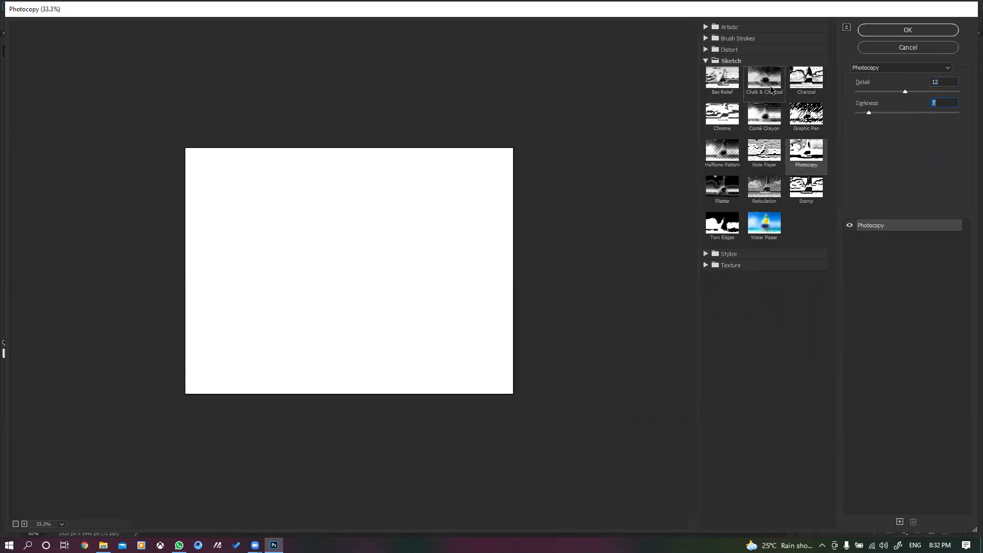
Step: Preview the Brush Strokes filters Angled Strokes, Crosshatch, Spatter and Sprayed Strokes on the portrait
left_click(705, 38)
left_click(763, 55)
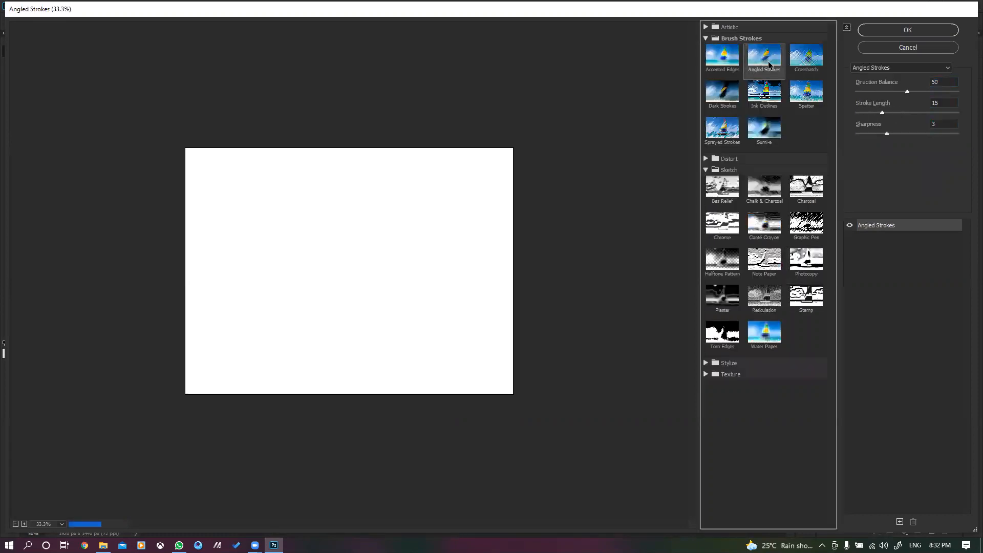
left_click(806, 55)
left_click(805, 94)
left_click(721, 128)
Step: Preview the Artistic filters Fresco, Cutout, Film Grain, Rough Pastels and Underpainting on the portrait
left_click(705, 28)
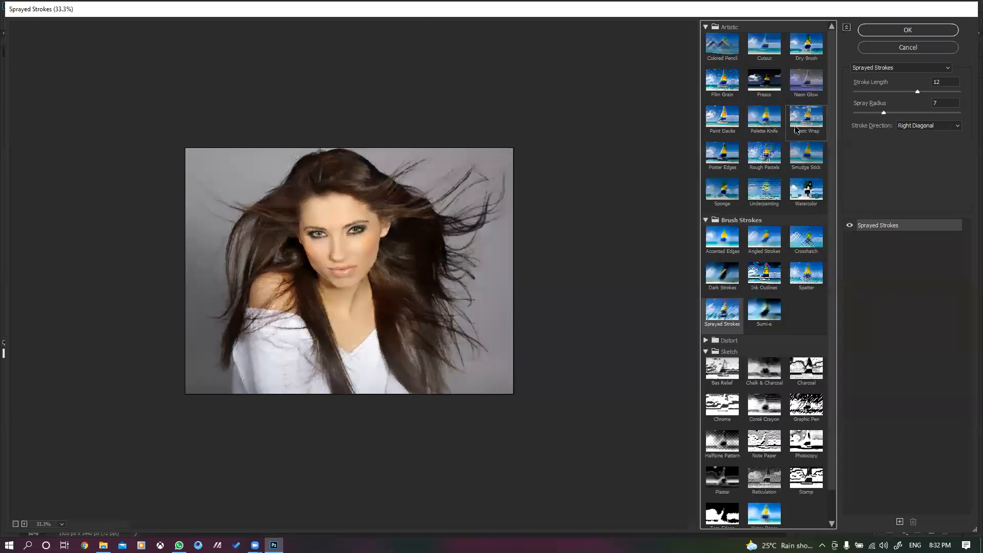
left_click(763, 81)
left_click(759, 51)
left_click(722, 81)
left_click(763, 154)
left_click(753, 197)
Step: Preview Accented Edges, Dark Strokes, Spatter, Ink Outlines, Chalk & Charcoal and Sumi-e on the portrait
left_click(722, 237)
left_click(722, 273)
left_click(806, 273)
left_click(768, 278)
left_click(764, 369)
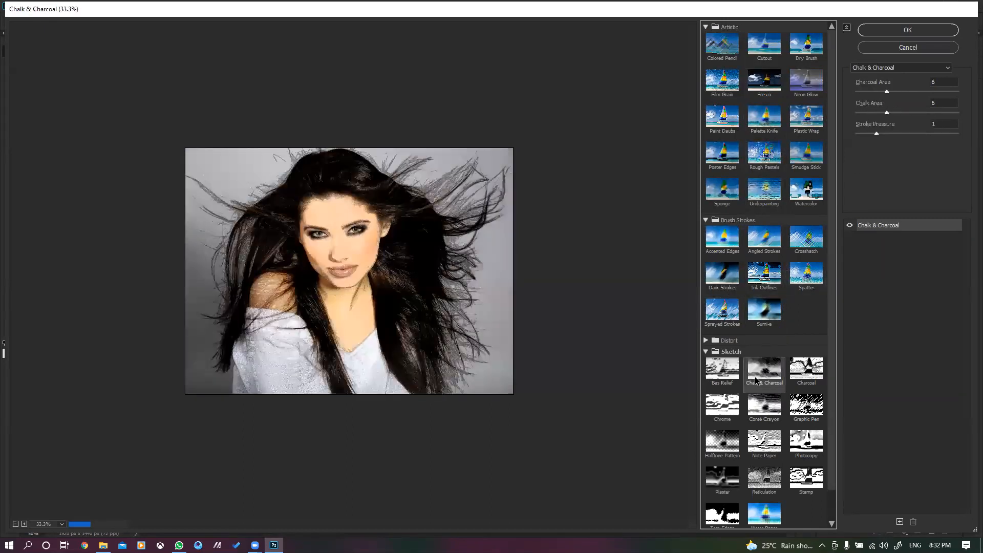
left_click(754, 320)
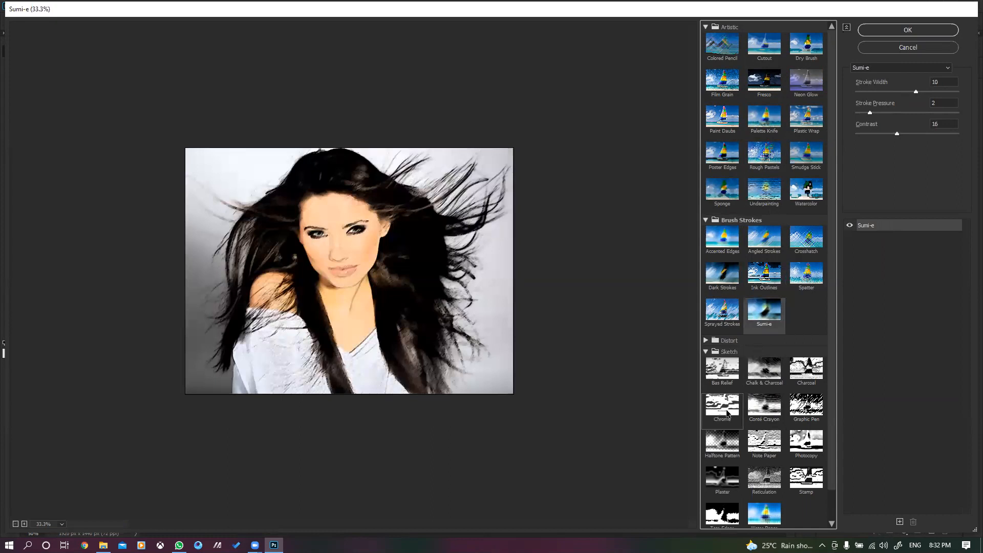
Step: Preview the Sketch filters Photocopy, Halftone Pattern, Stamp, Note Paper, Conté Crayon, Chalk & Charcoal and Charcoal
left_click(797, 451)
left_click(722, 442)
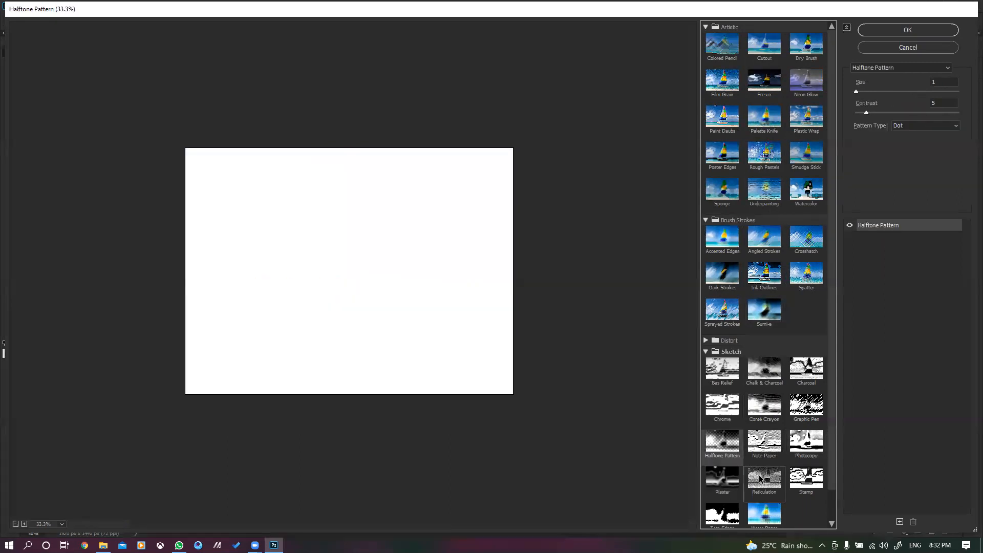
left_click(806, 477)
left_click(766, 449)
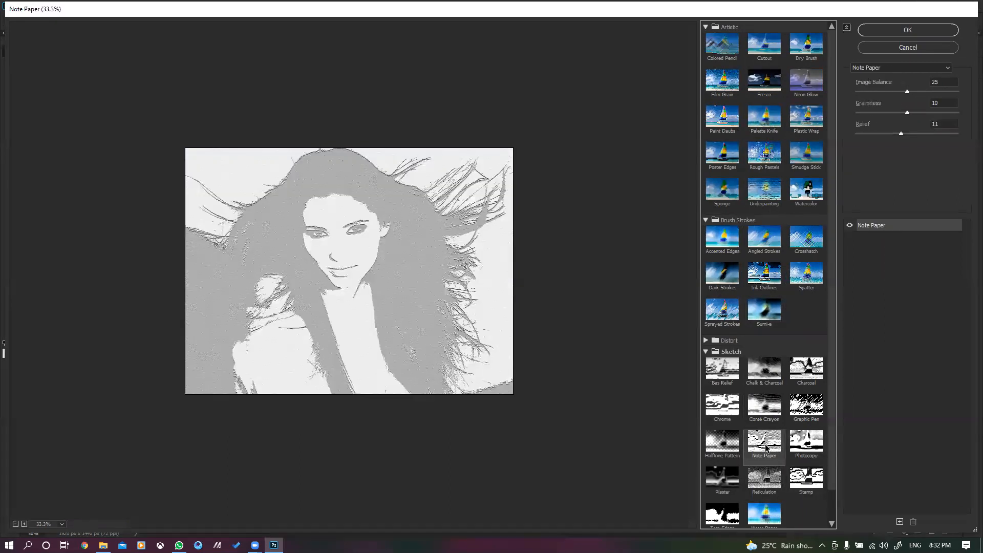
left_click(773, 413)
left_click(759, 380)
left_click(805, 369)
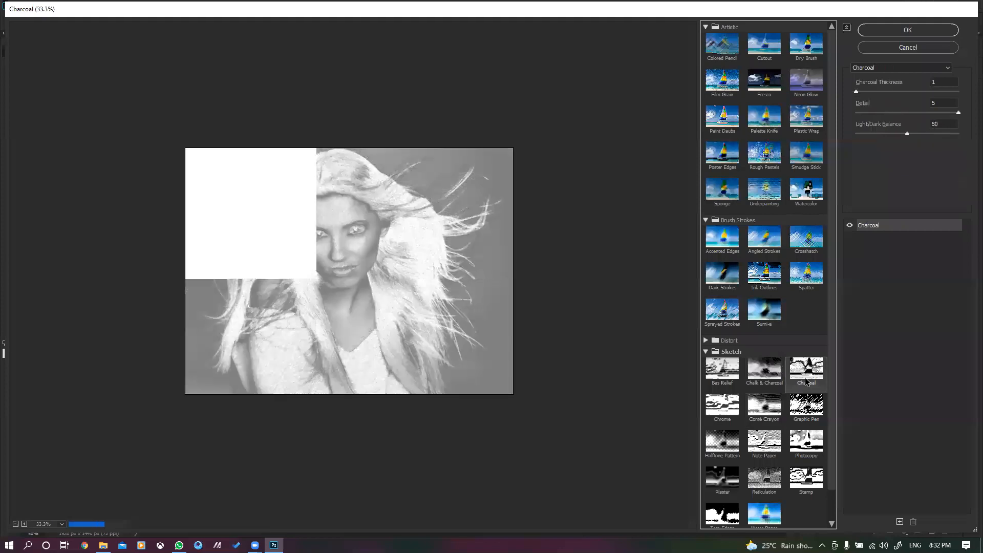
Step: Preview Ink Outlines and the Artistic filters Rough Pastels, Poster Edges, Sponge and Underpainting on the portrait
left_click(761, 258)
left_click(763, 274)
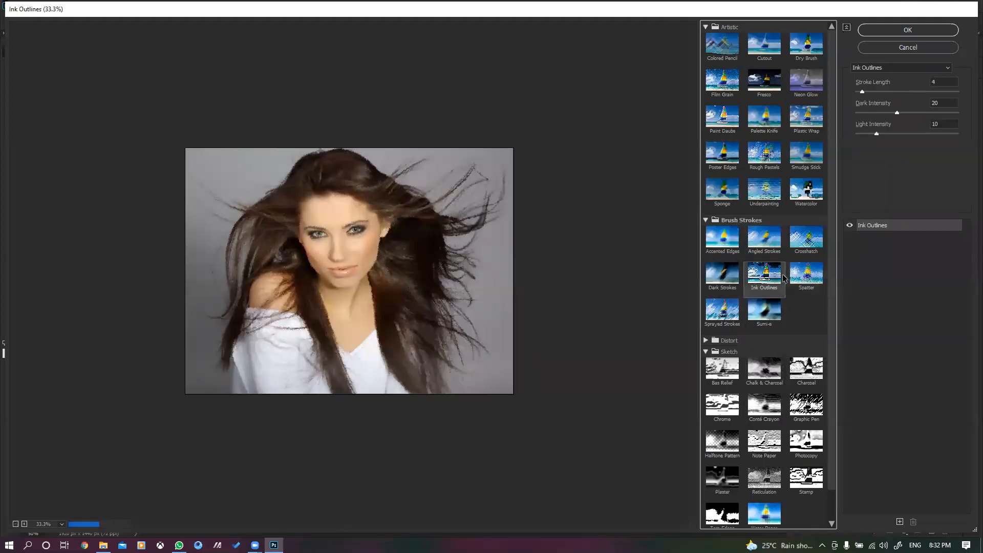
left_click(763, 154)
left_click(725, 152)
left_click(722, 191)
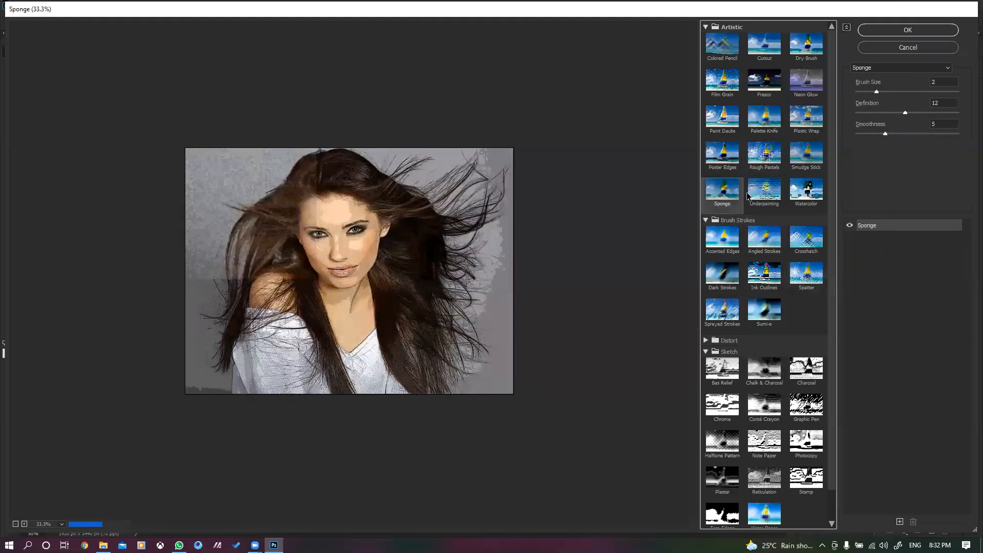
left_click(751, 195)
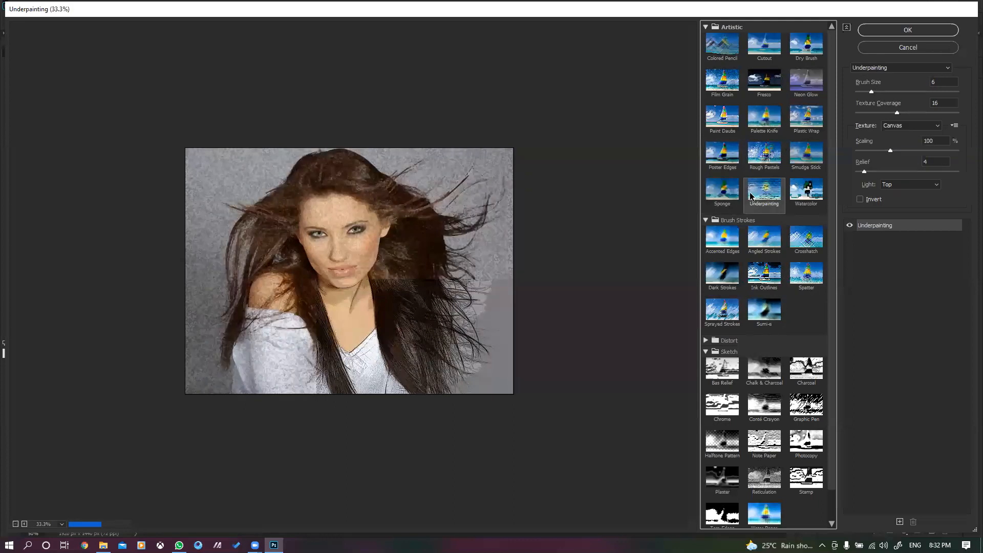
Step: Preview Plastic Wrap, Palette Knife and Rough Pastels, setting the Rough Pastels stroke length to 20
left_click(806, 117)
left_click(764, 121)
left_click(764, 153)
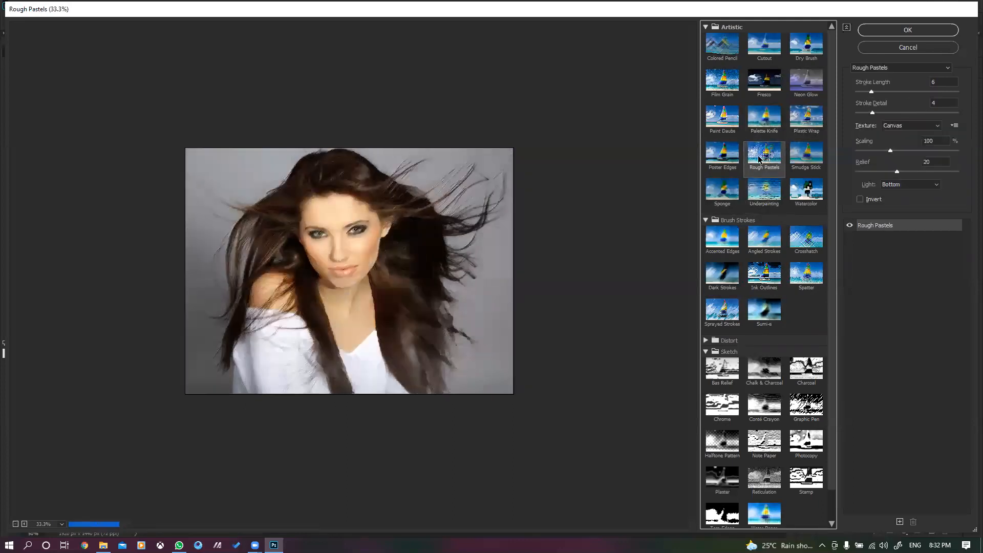
left_click(896, 103)
left_click(908, 92)
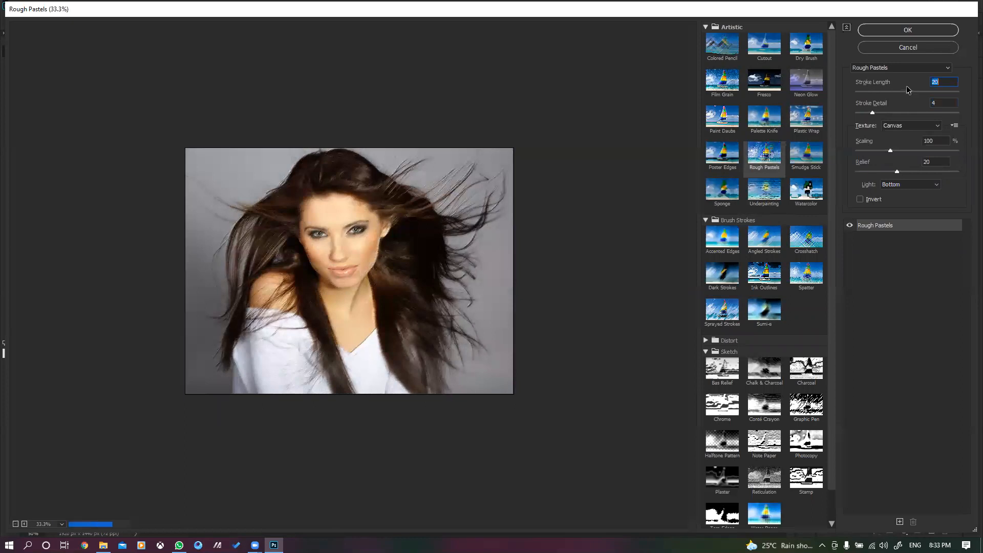
Step: Apply the Photocopy filter to the portrait and undo it
left_click(807, 442)
left_click(878, 32)
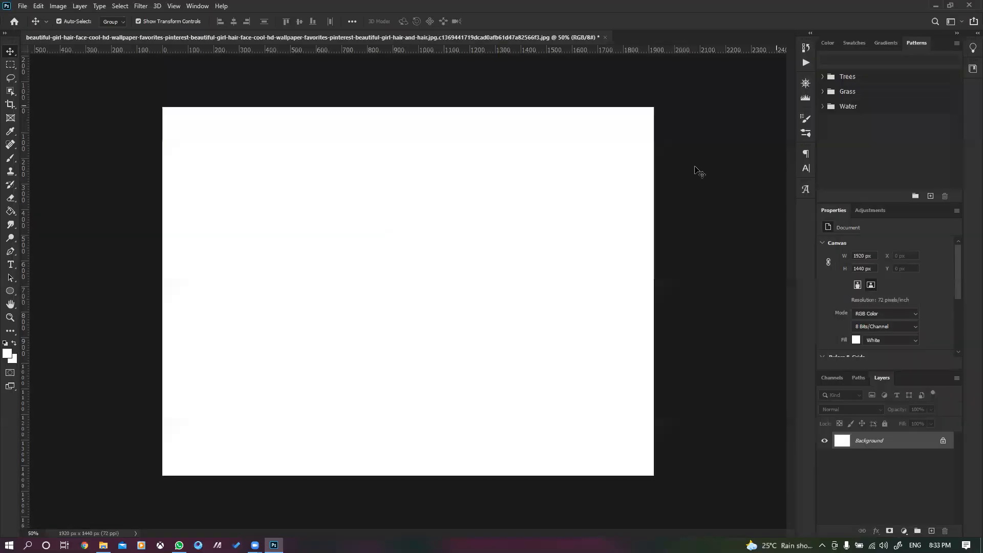
key("ctrl+z")
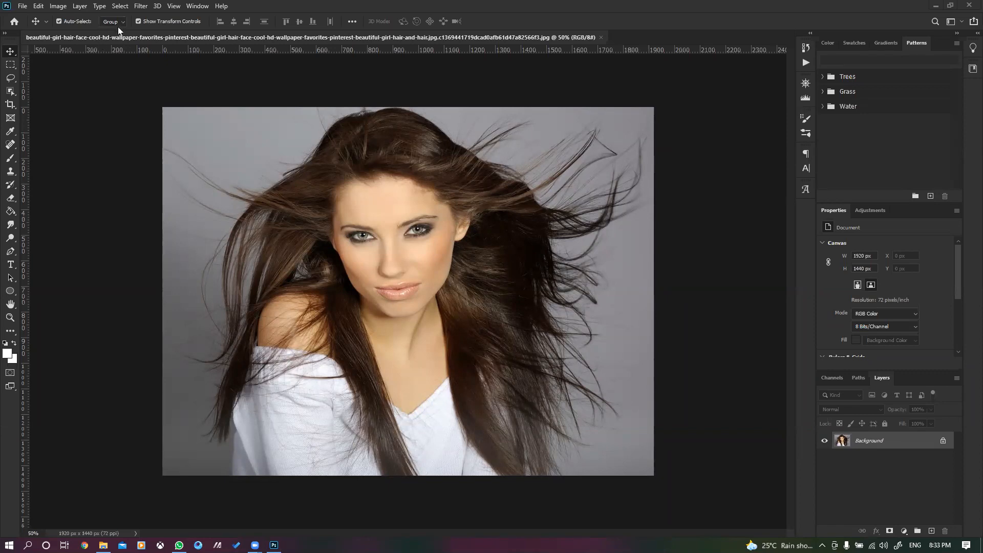
Step: Close the portrait image and open feel neel.tif from the art folder in Photoshop
left_click(601, 38)
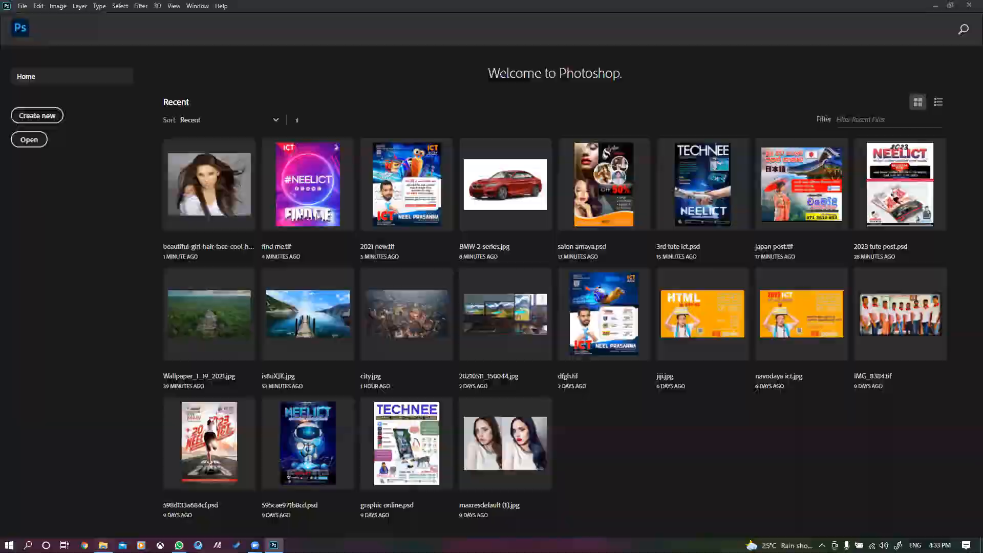
left_click(103, 545)
left_click(969, 5)
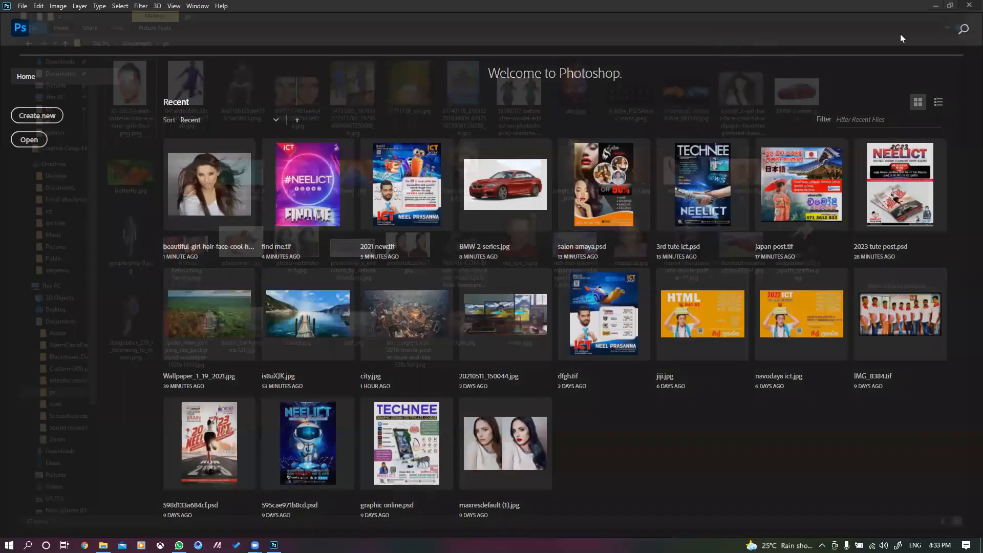
left_click(937, 6)
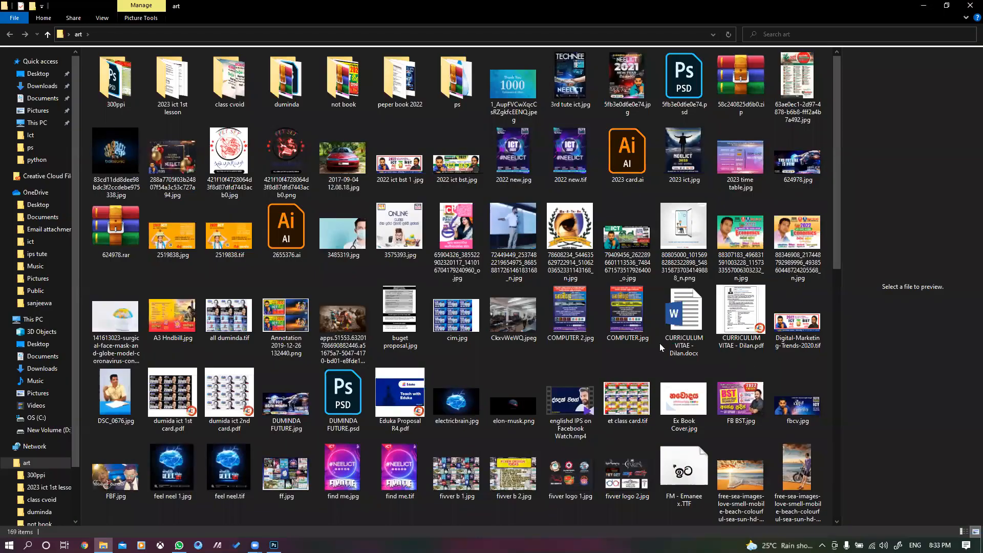
scroll(541, 320, "down", 3)
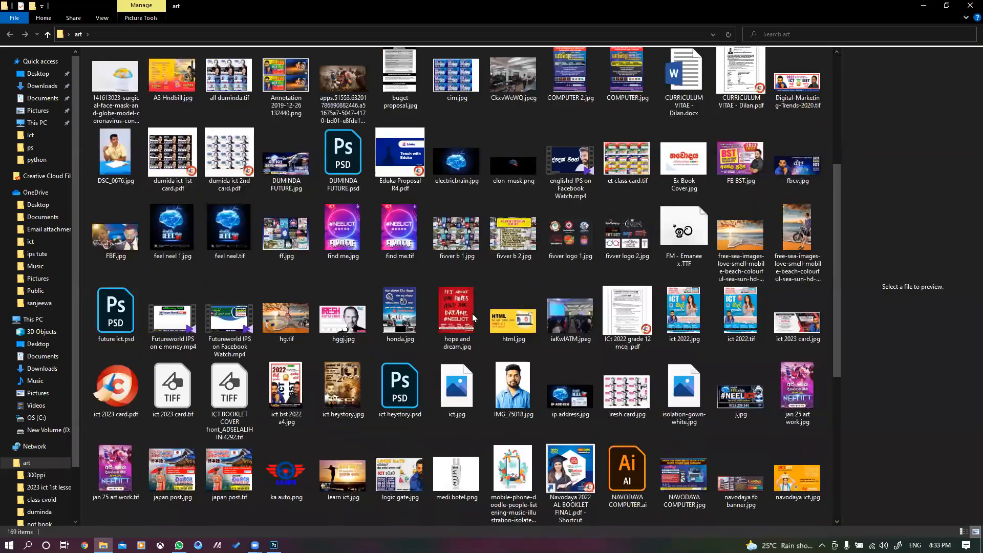
double_click(206, 224)
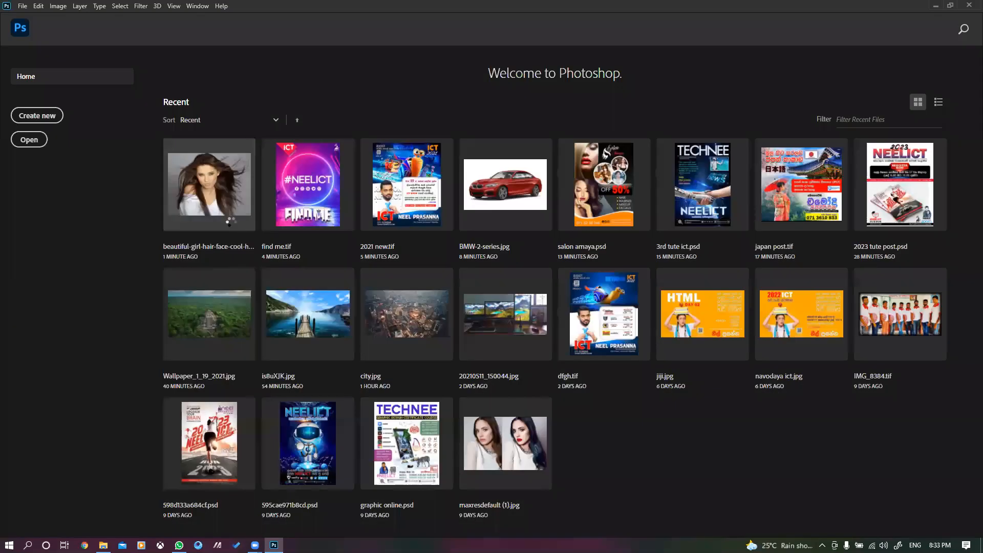
Step: Select the EEL text layer and toggle its Bevel & Emboss and Outer Glow effects off and on to compare
scroll(397, 398, "up", 5)
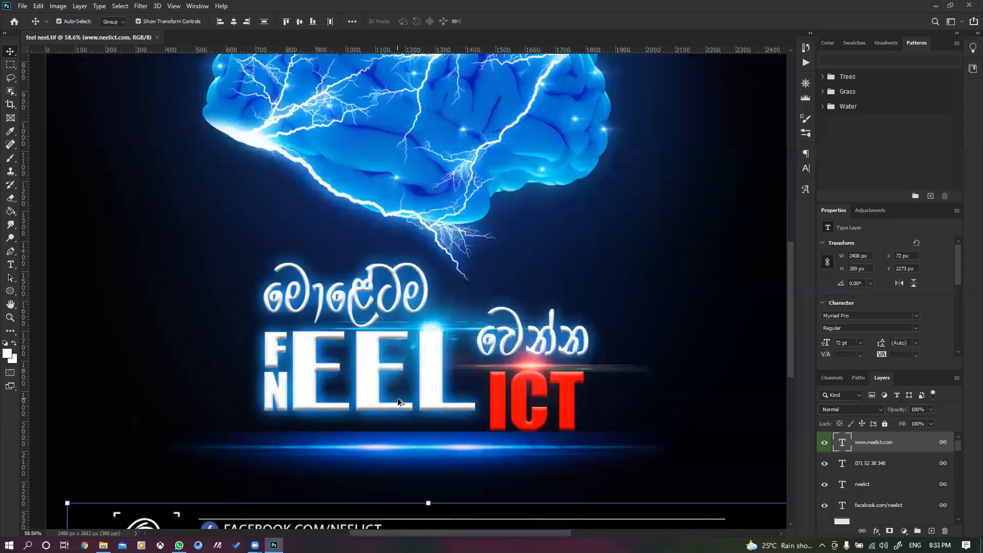
left_click(355, 387)
scroll(351, 385, "down", 3)
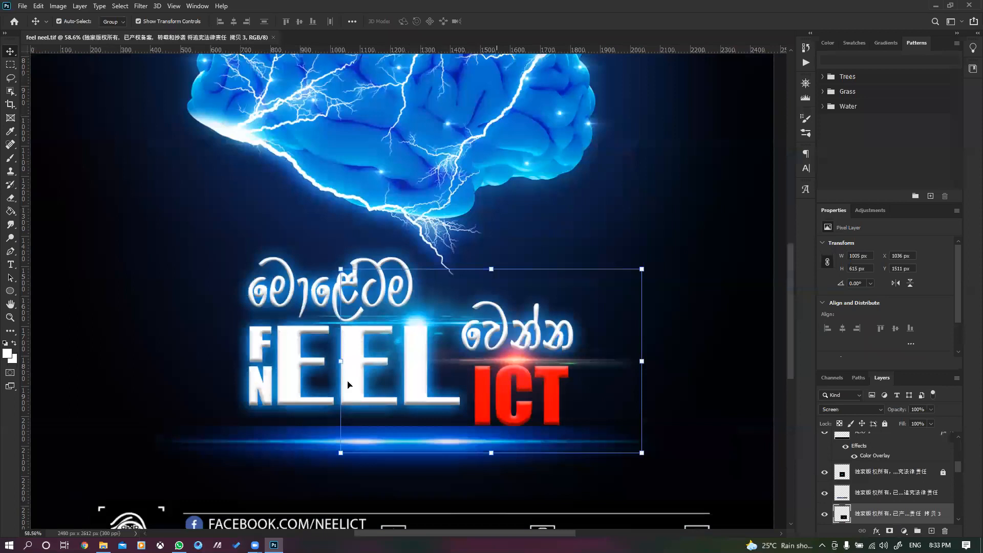
left_click(292, 364)
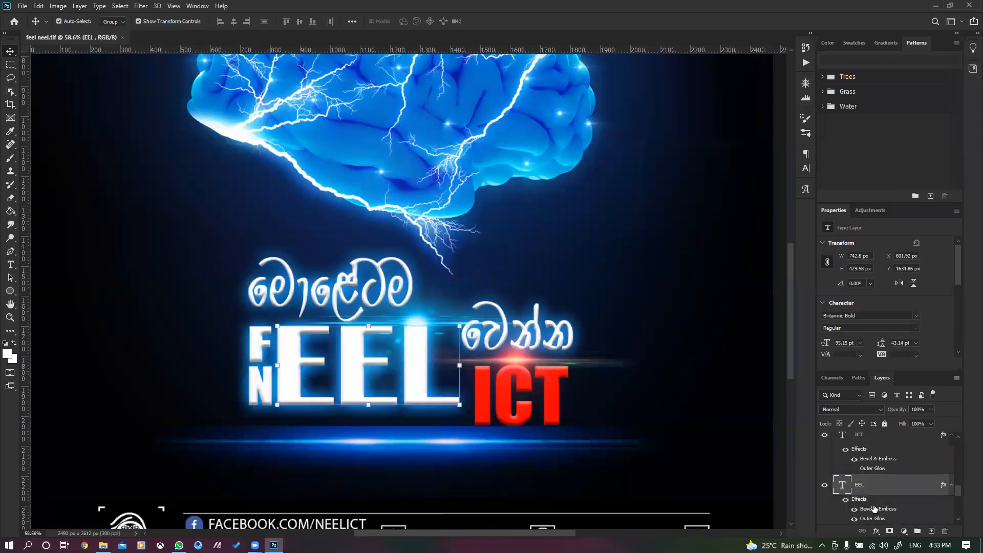
scroll(873, 508, "down", 1)
left_click(846, 478)
left_click(845, 479)
left_click(846, 479)
left_click(846, 479)
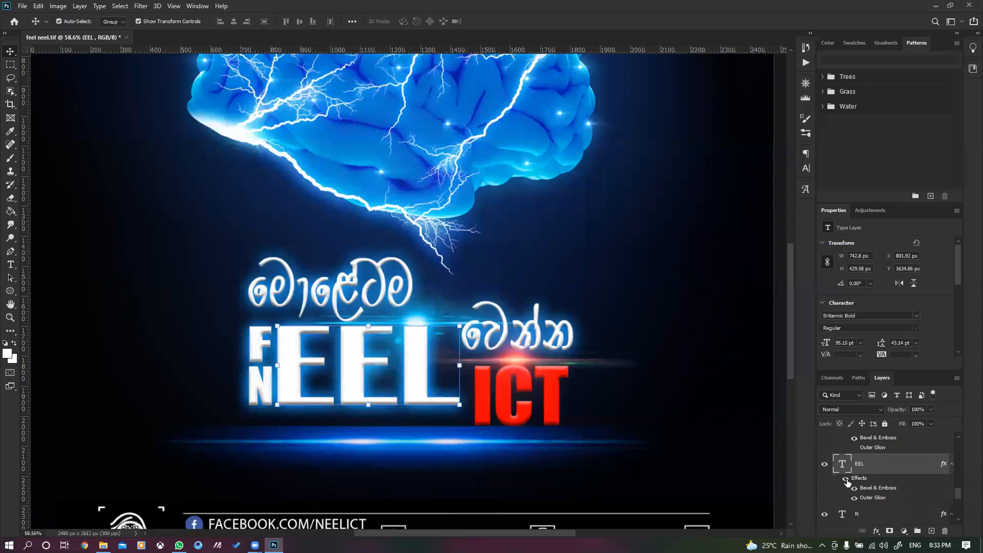
Step: Try moving the electricbrain image sideways across the poster and undo the move
key("ctrl+0")
left_click(643, 374)
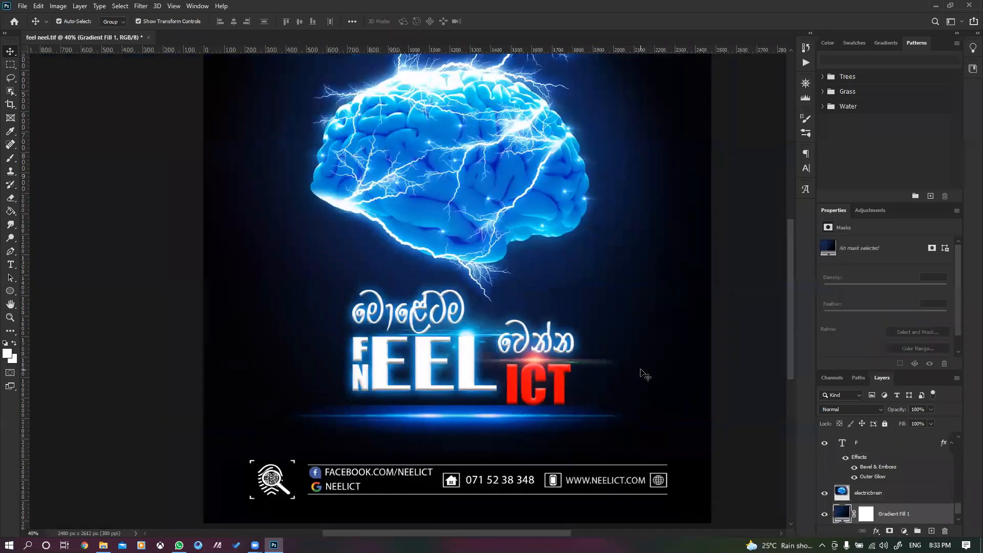
left_click(422, 152)
left_click_drag(391, 173, 584, 161)
key("ctrl+z")
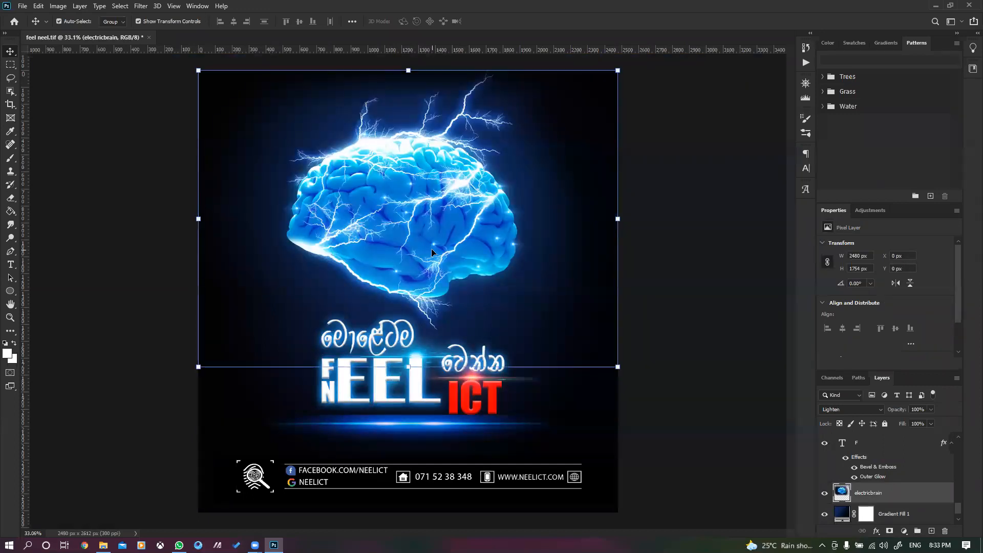
Step: Set the electricbrain layer's blend mode to Normal and deselect the layer
left_click(864, 412)
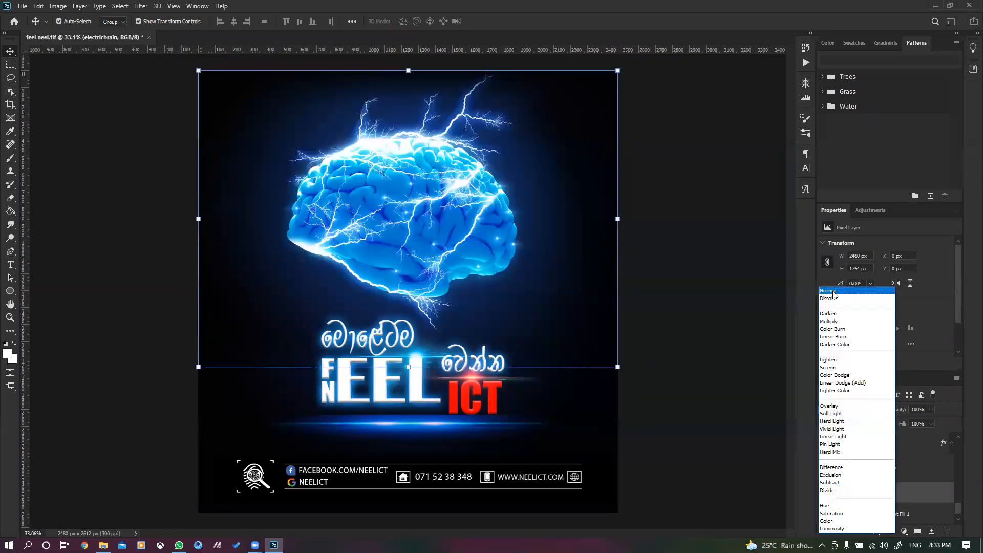
left_click(832, 287)
left_click_drag(399, 201, 417, 187)
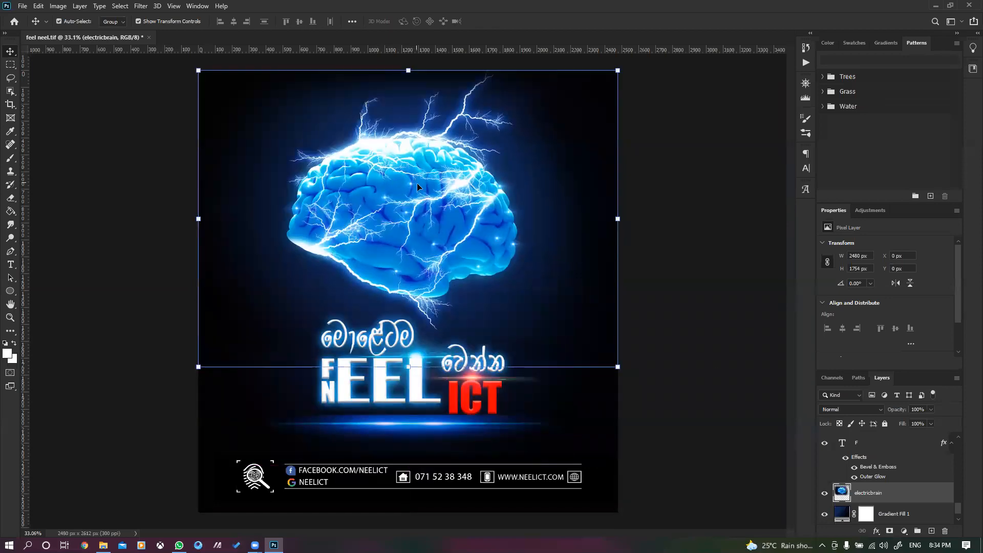
left_click(781, 404)
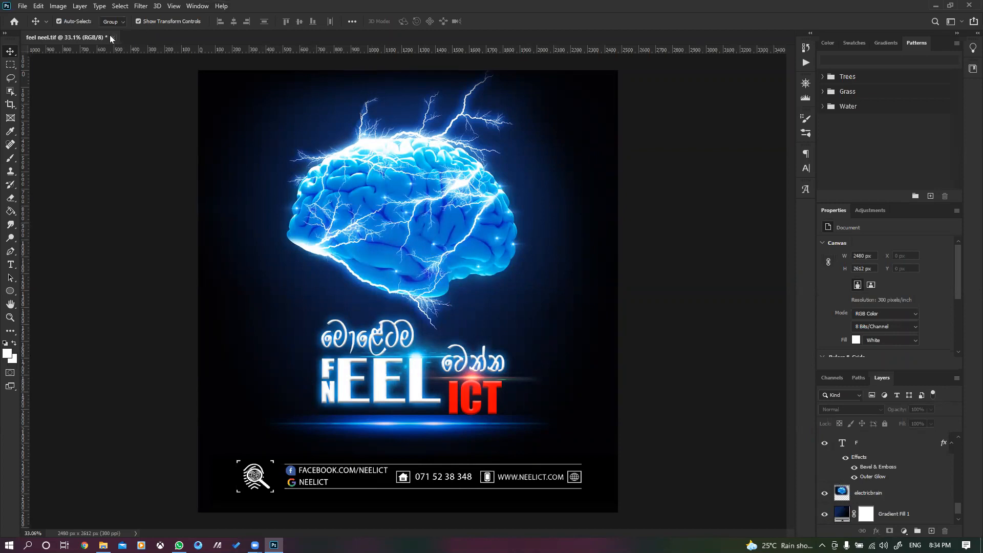
Step: Look over the art folder's files, and close the feel neel.tif poster in Photoshop
left_click(103, 545)
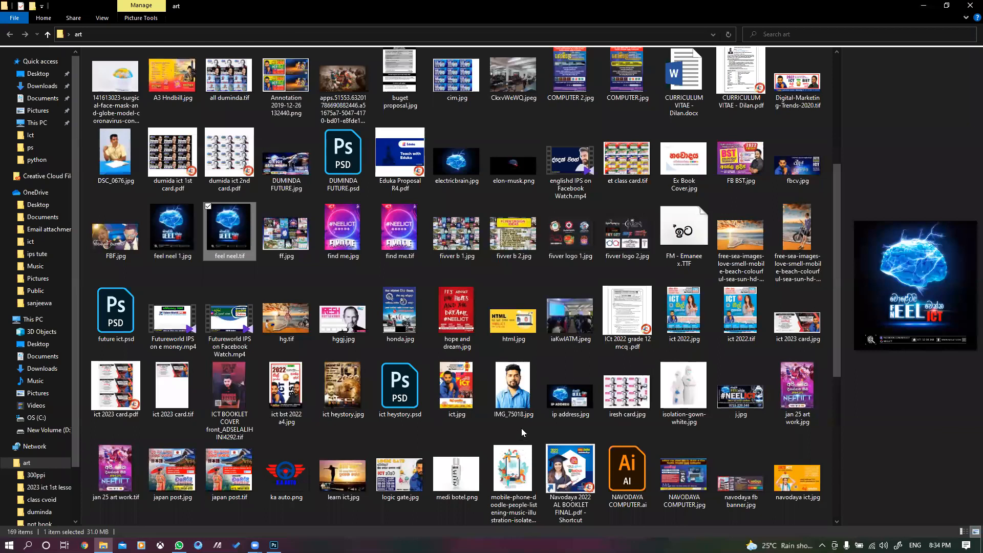
left_click(927, 5)
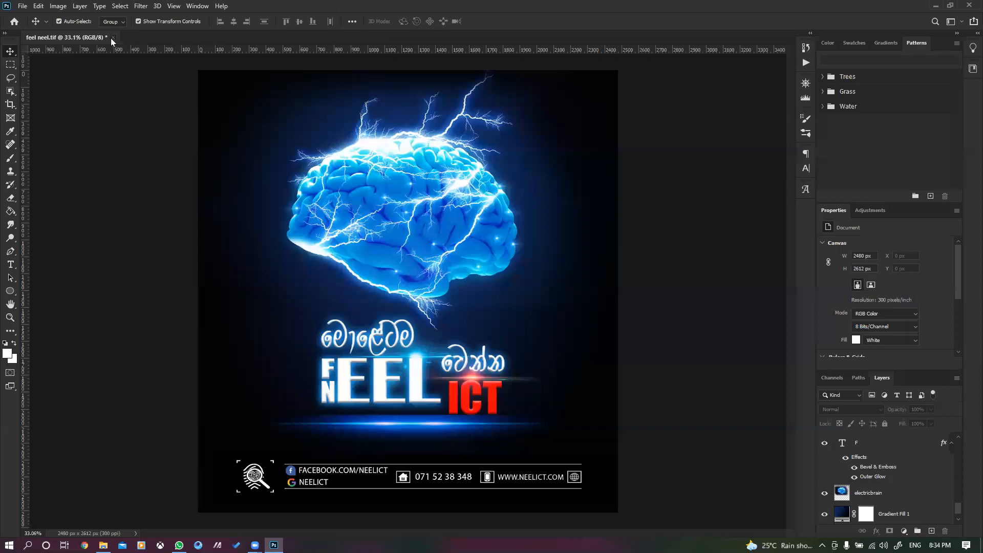
left_click(113, 37)
left_click(487, 206)
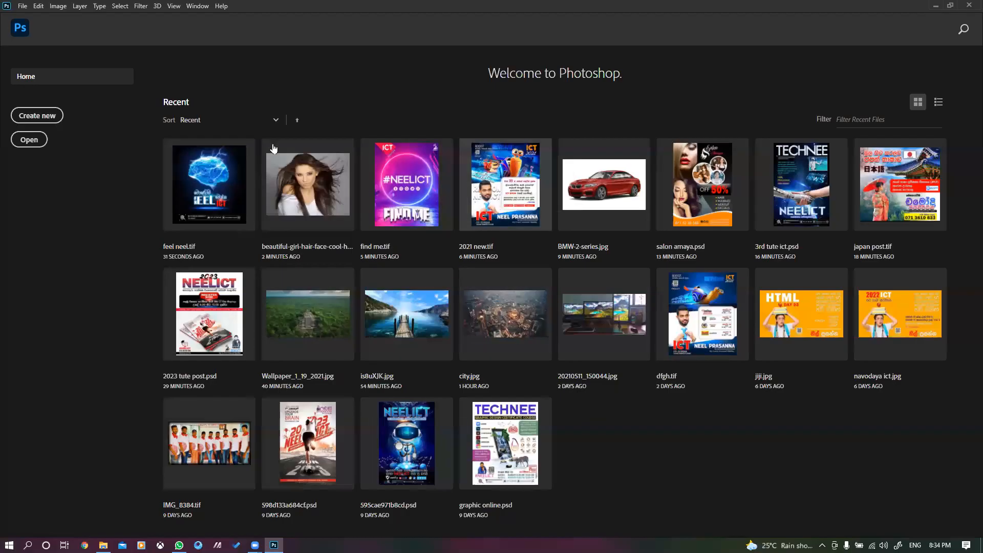
Step: Open the portrait photo and graphic online.psd from the recent files, closing each one after viewing it
left_click(298, 171)
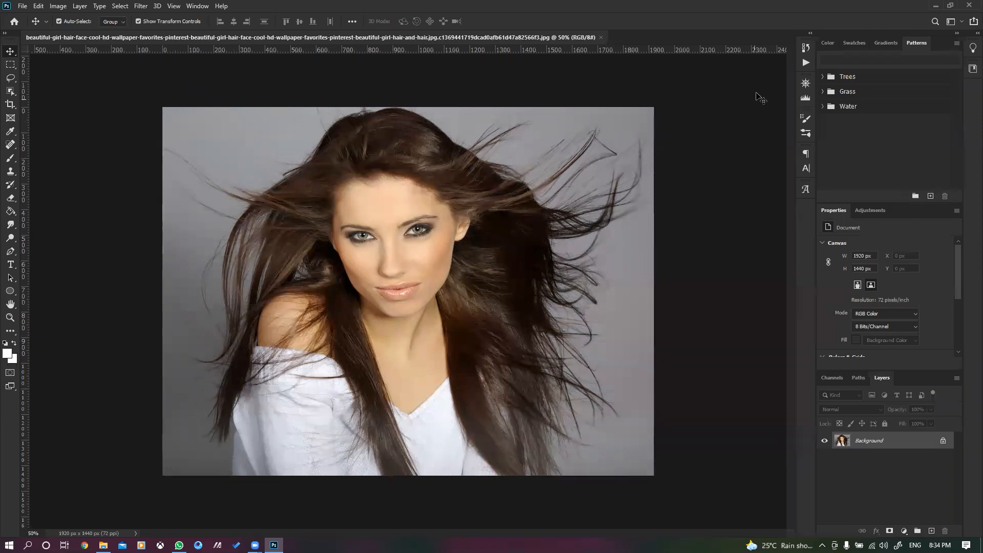
left_click(600, 37)
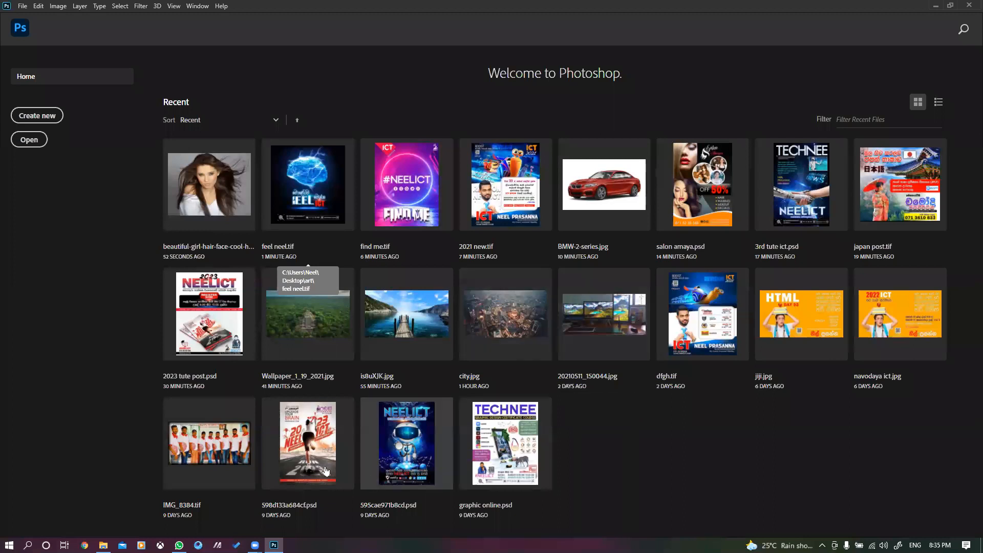
left_click(103, 544)
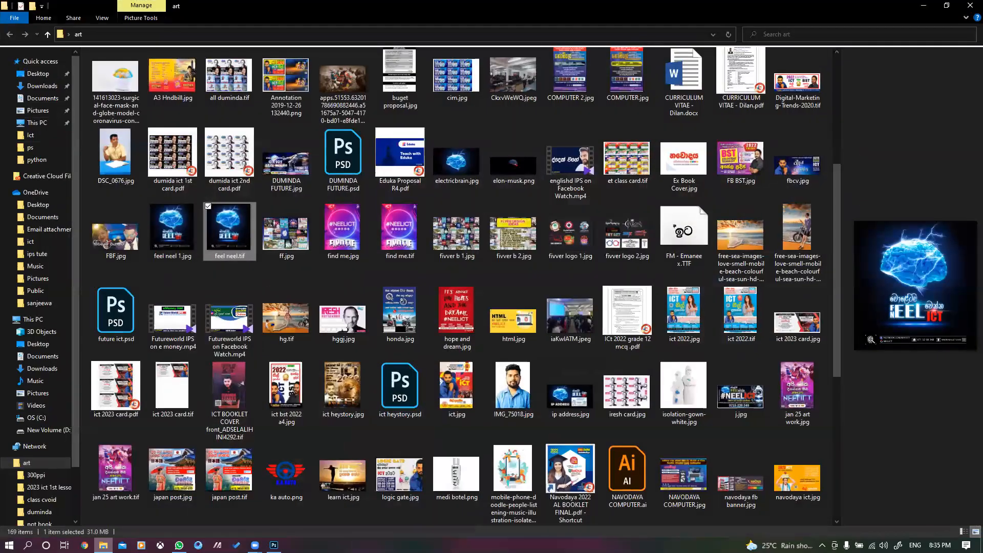
left_click(103, 545)
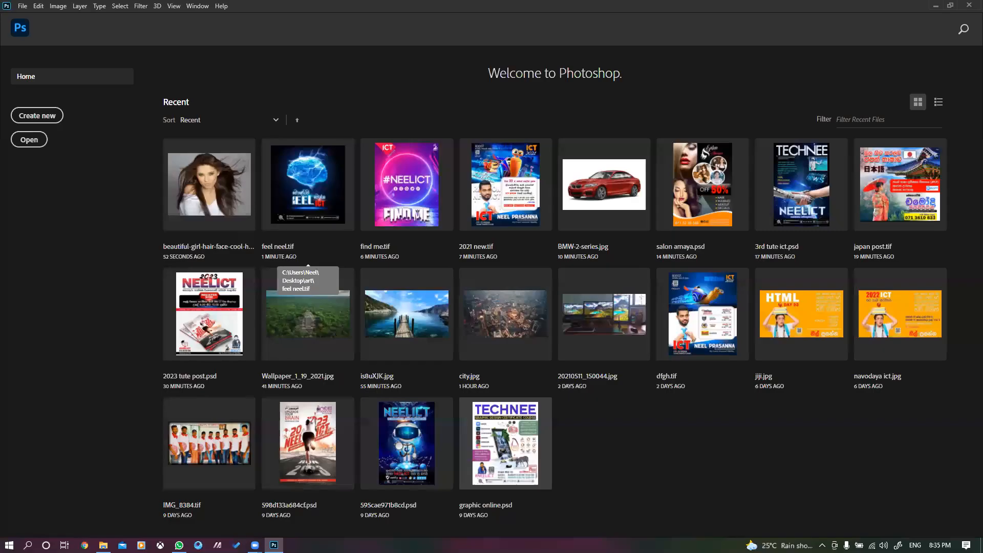
left_click(509, 425)
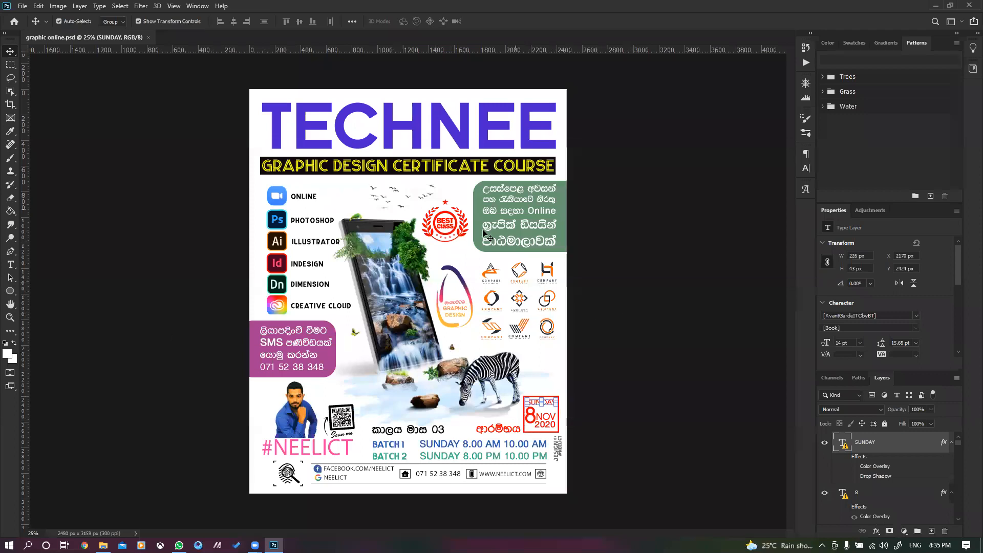
left_click(149, 38)
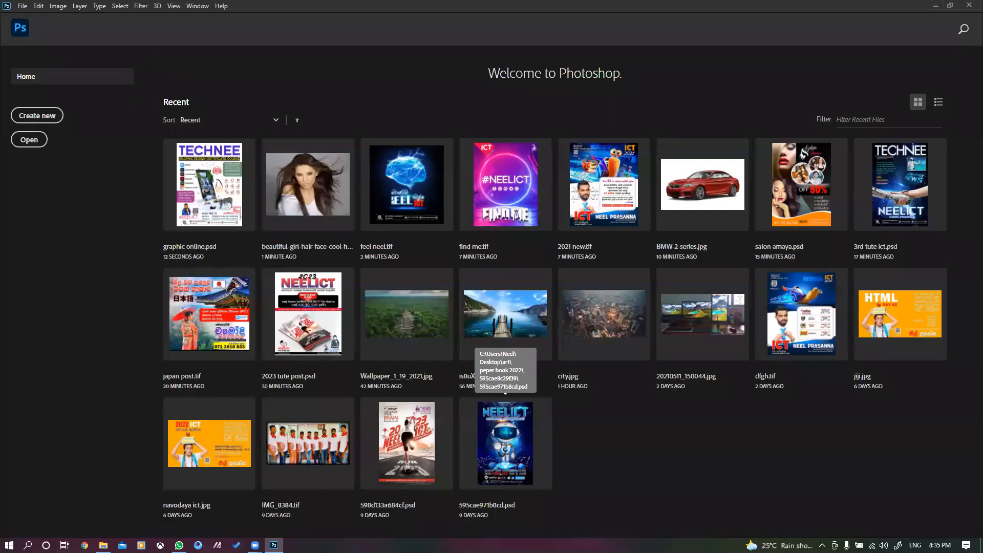
Step: Create a new blank portrait document of 2480 × 3508 px at 300 ppi
key("ctrl+n")
double_click(177, 291)
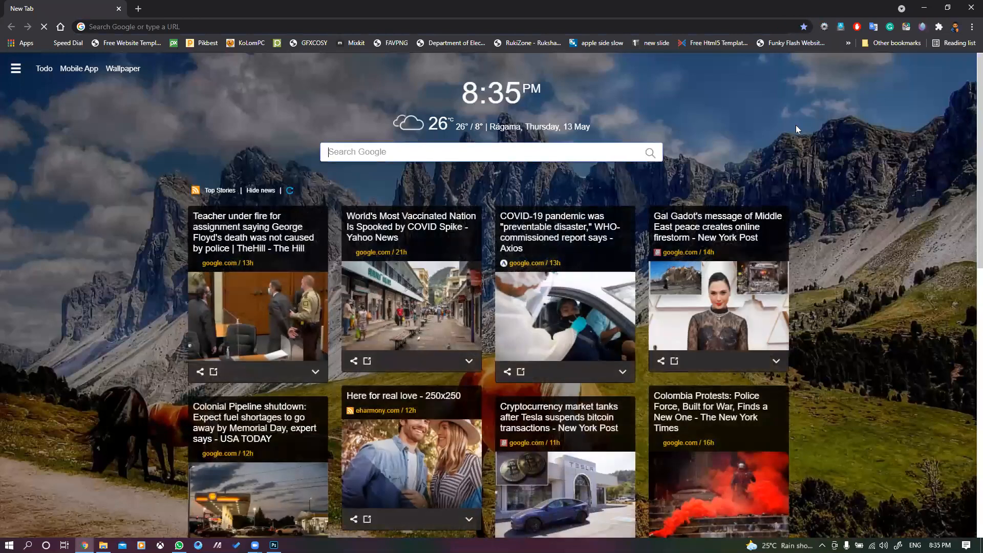
Step: Search Google for dog in Chrome and show the image results
type("dog")
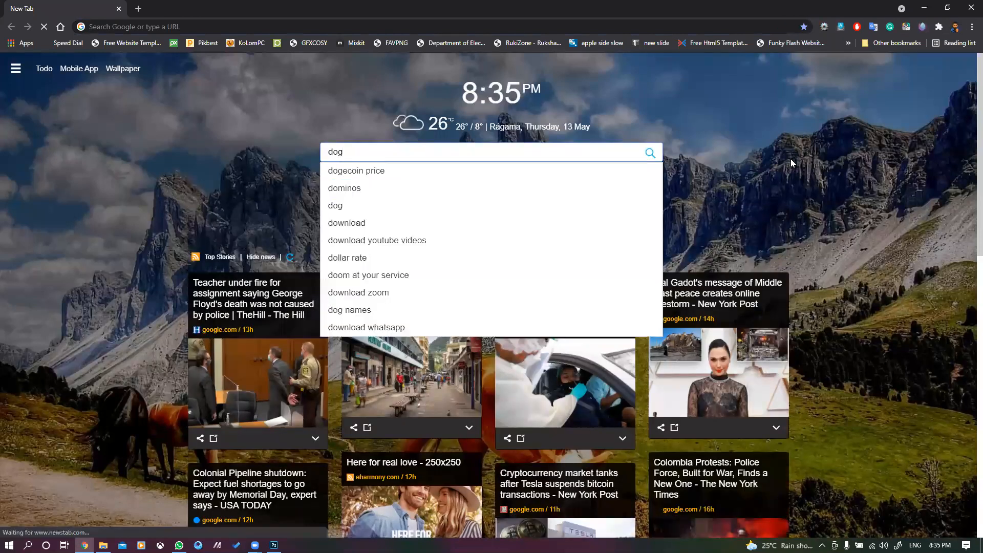
key("Return")
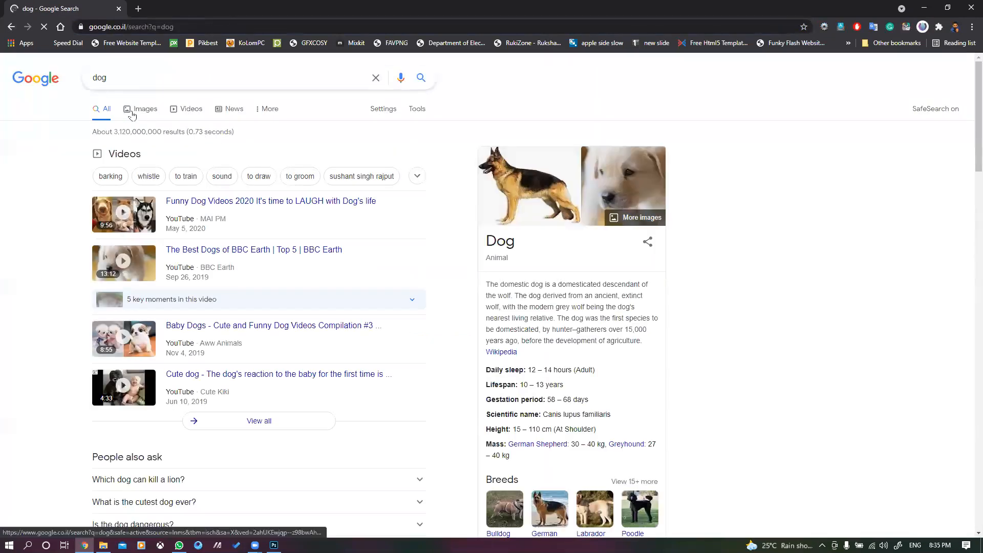
left_click(134, 113)
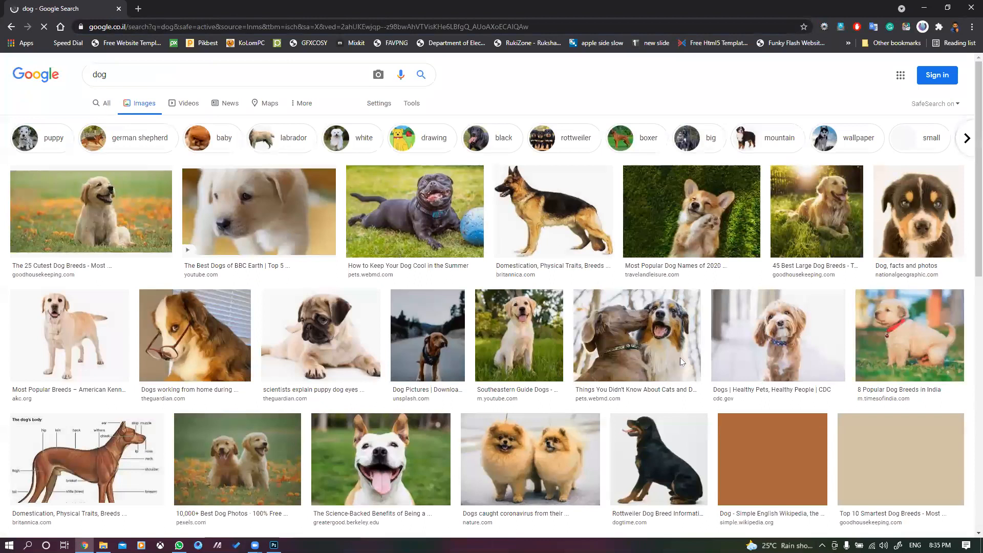
Step: Choose the RSPCA Knowledgebase golden puppy picture from the dog results and copy the enlarged image
scroll(681, 362, "down", 2)
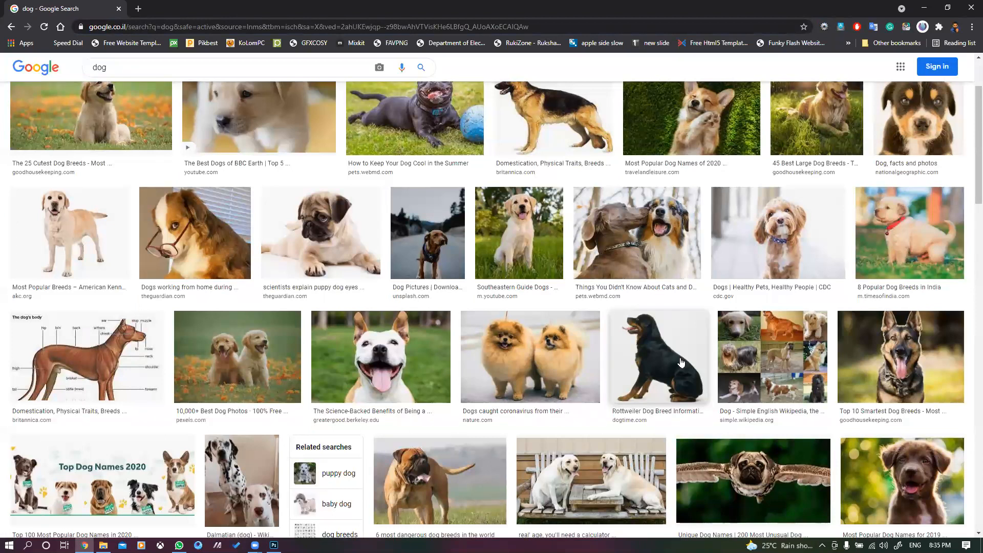
scroll(681, 362, "up", 1)
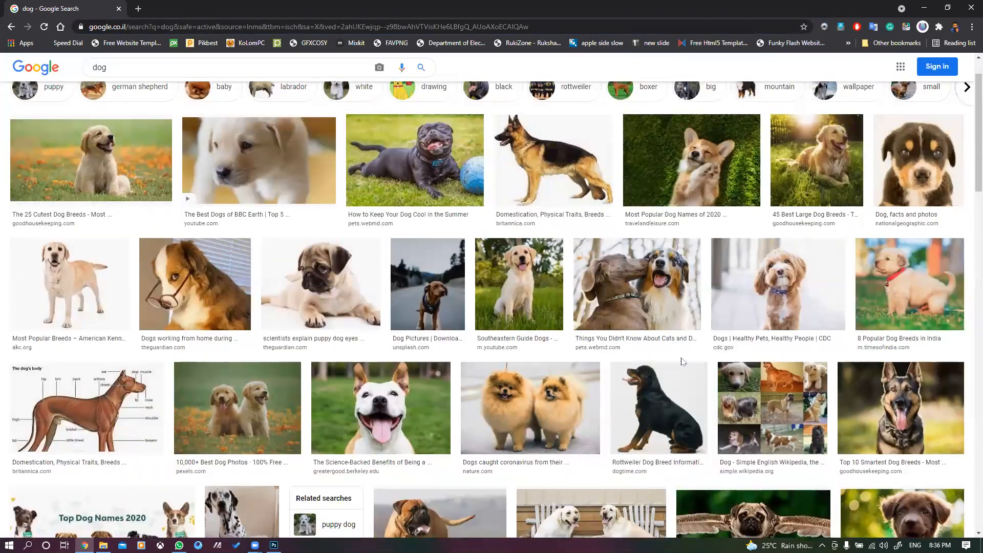
scroll(681, 361, "down", 5)
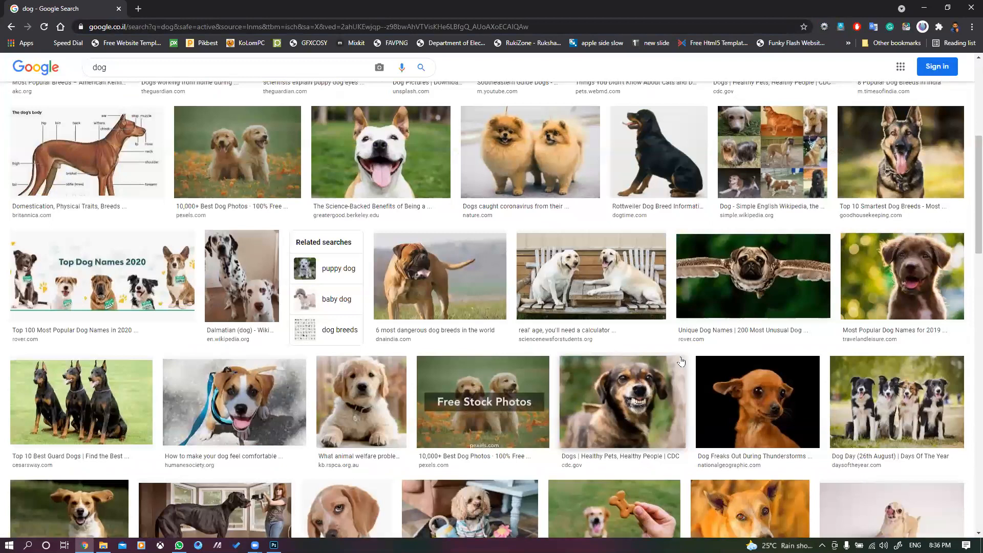
left_click(381, 387)
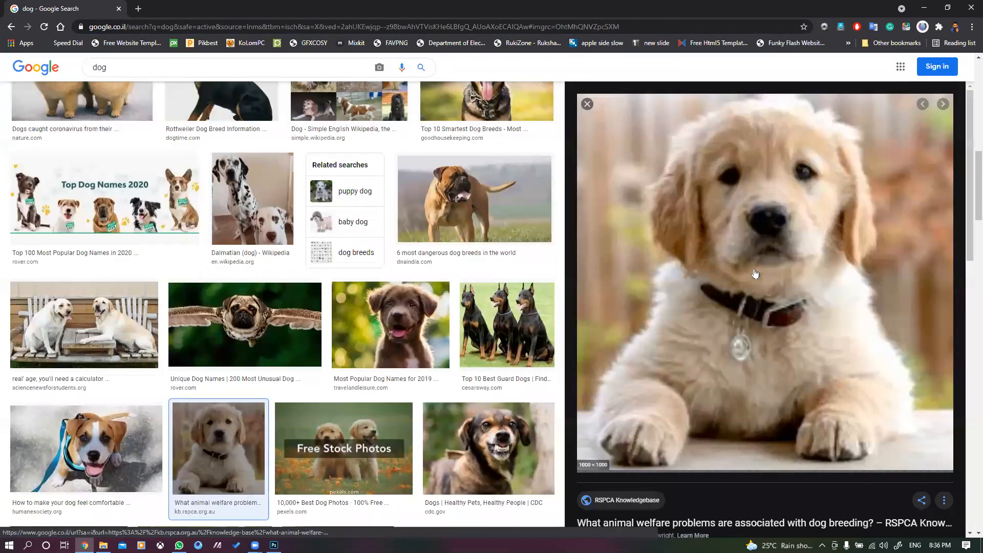
right_click(755, 269)
left_click(790, 401)
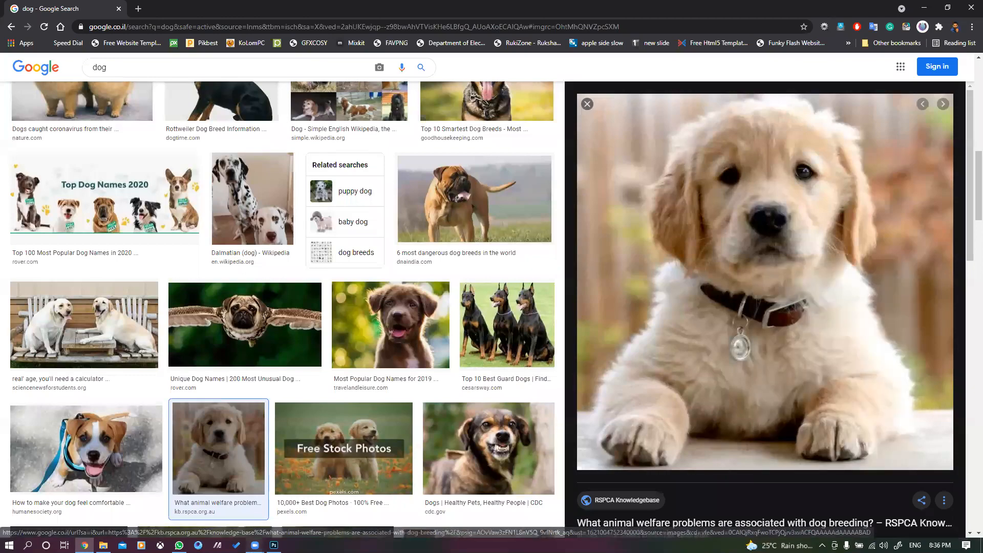
Step: Paste the puppy image into the new Photoshop document, enlarge it to about 2012 × 2012 px and place it on the page's upper half
left_click(274, 545)
key("ctrl+v")
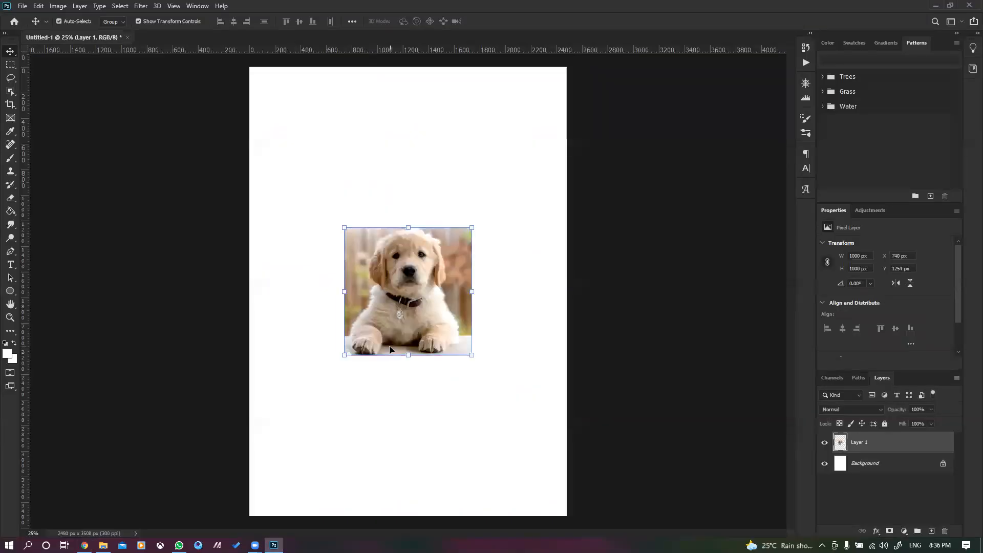
left_click_drag(472, 226, 566, 120)
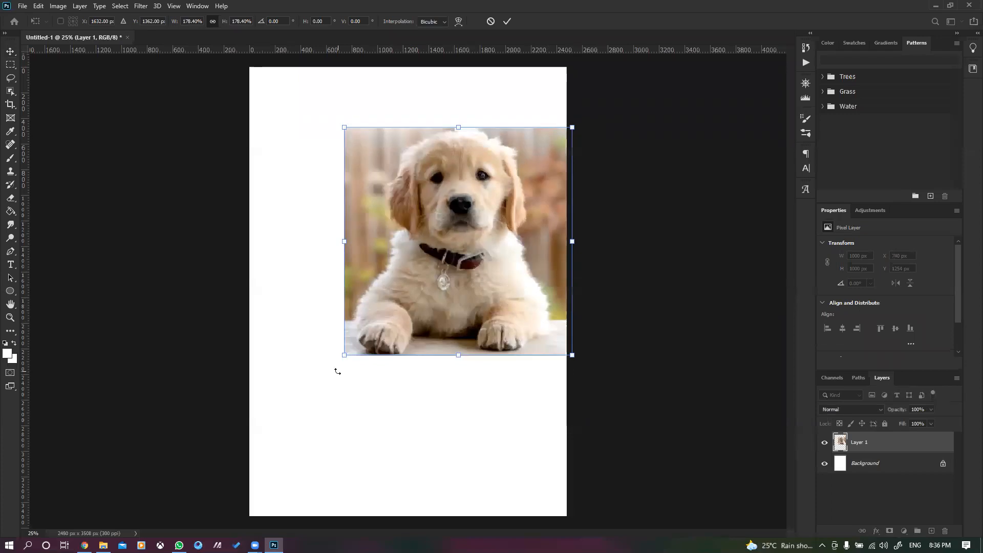
left_click_drag(344, 355, 314, 386)
left_click_drag(391, 321, 361, 328)
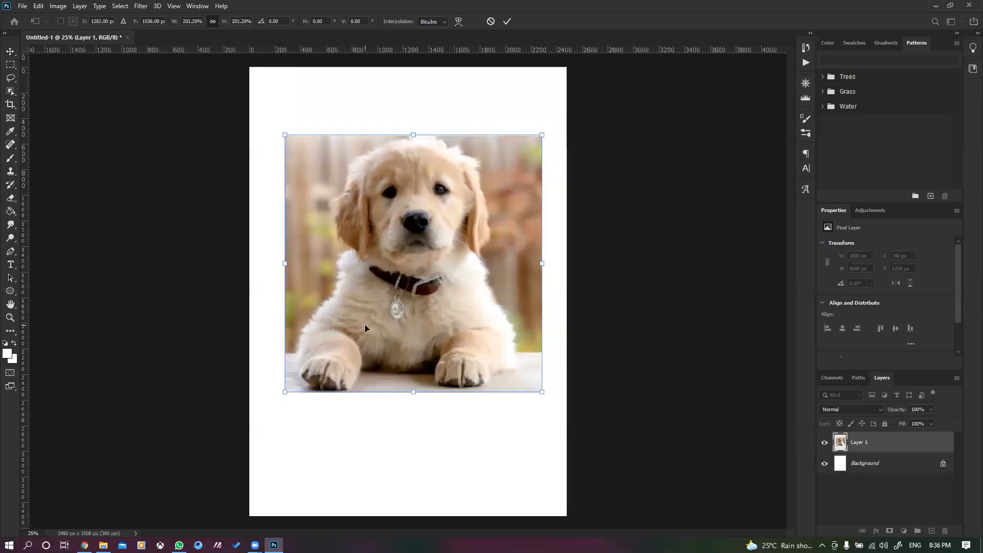
key("Return")
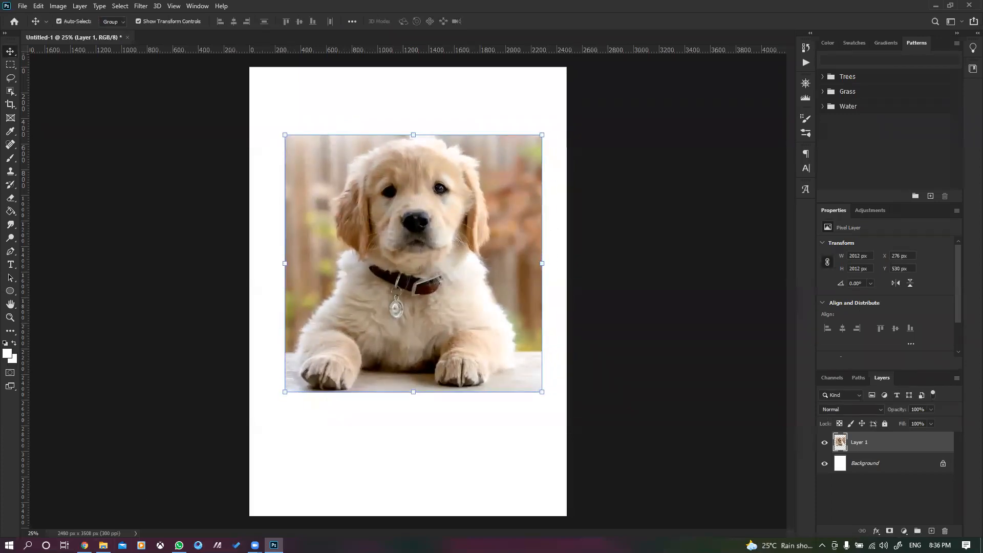
Step: Return to Chrome and search Google Images for tiger
left_click(85, 544)
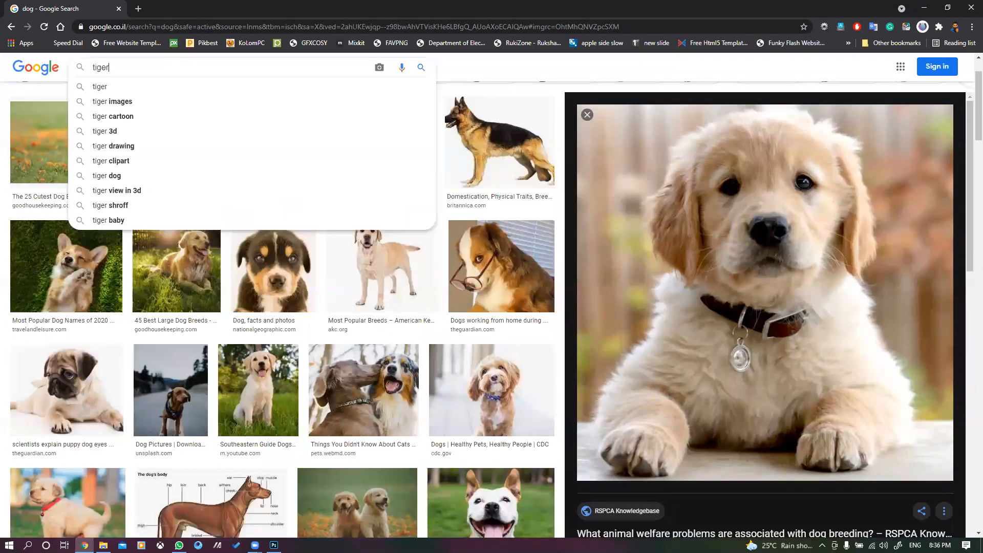
key("Return")
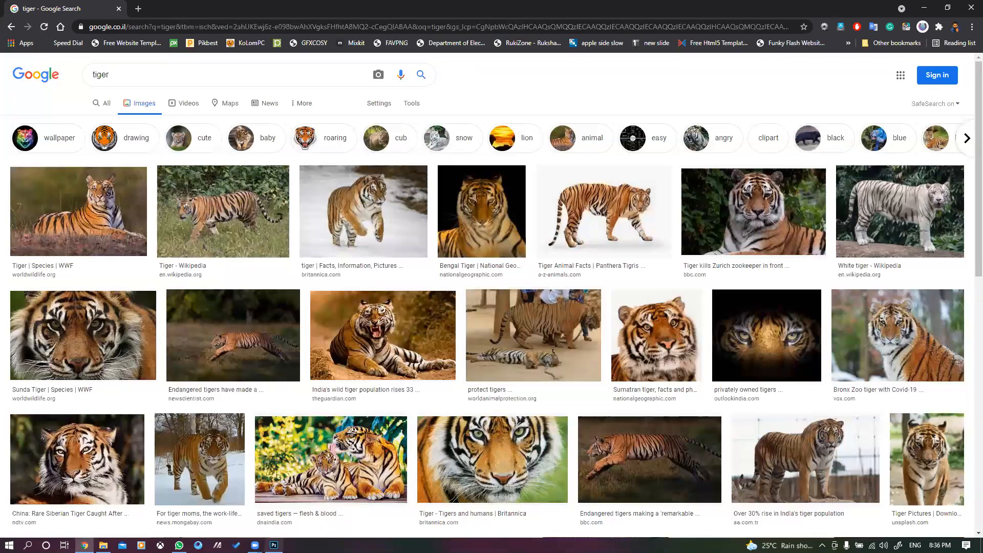
left_click(274, 545)
left_click(274, 544)
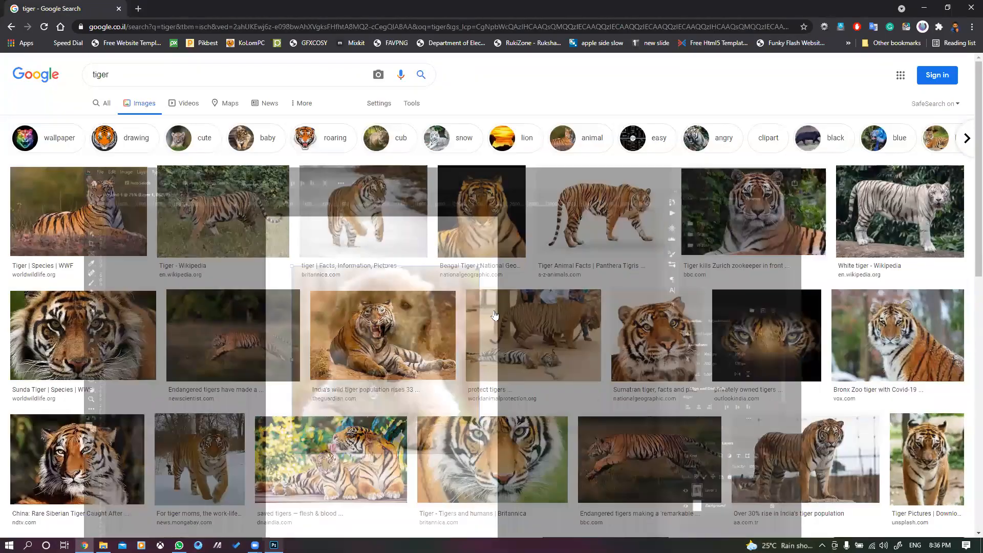
Step: Find the front-facing Sumatran tiger picture from Fine Art America among the related images and copy it
scroll(484, 316, "down", 2)
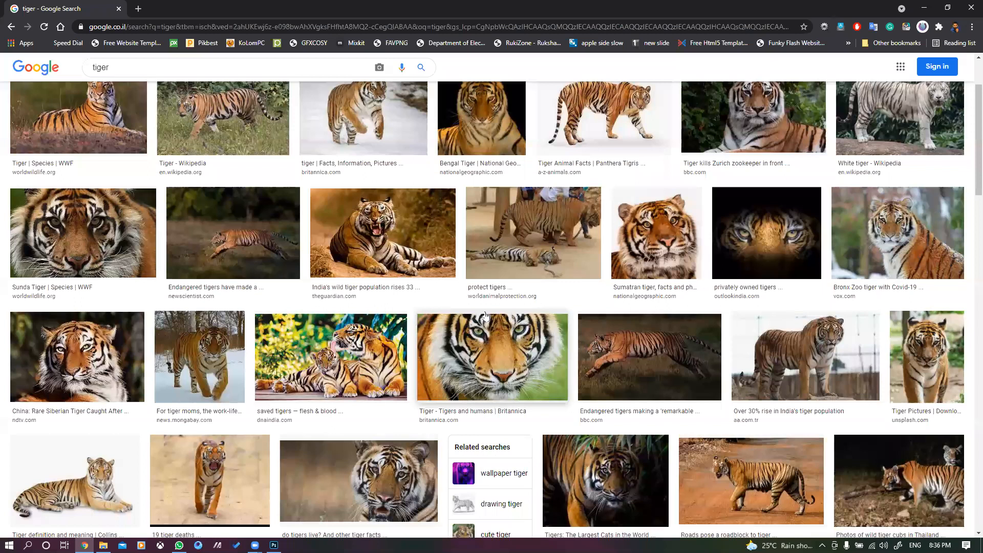
scroll(485, 315, "down", 1)
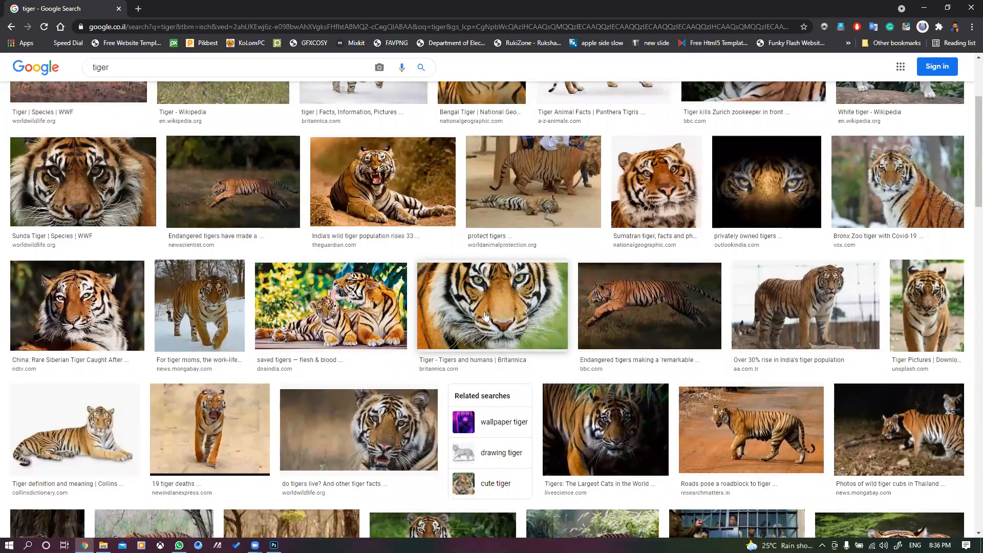
left_click(648, 162)
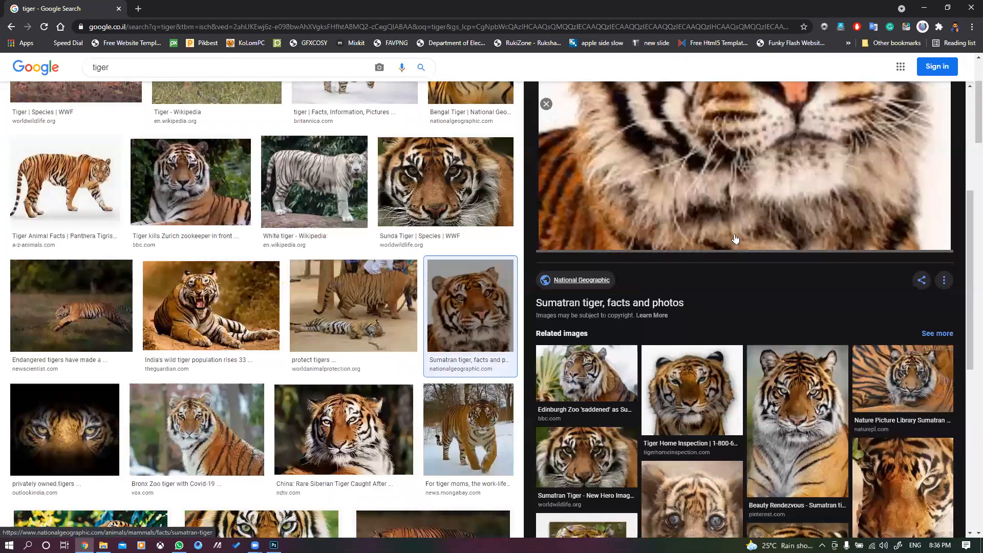
left_click(759, 353)
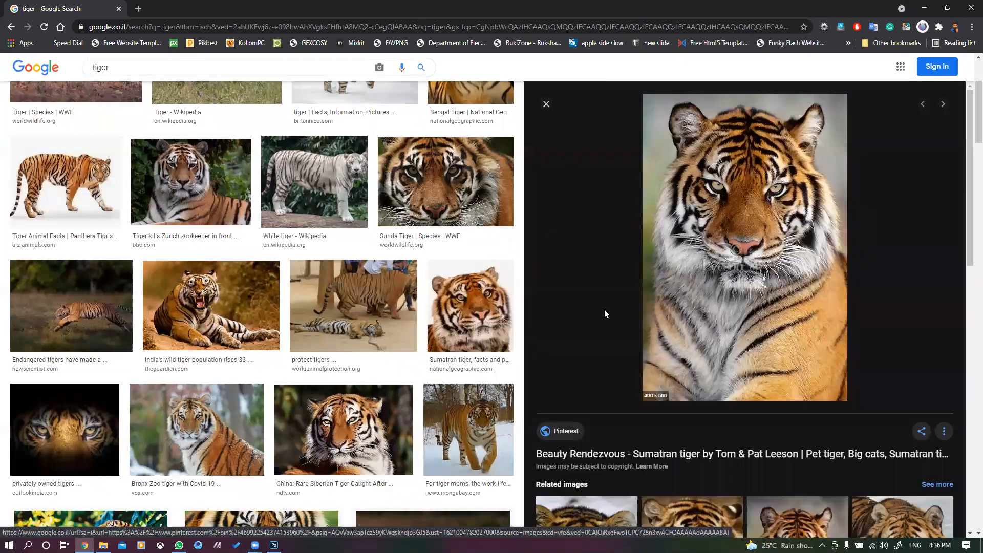
left_click(275, 544)
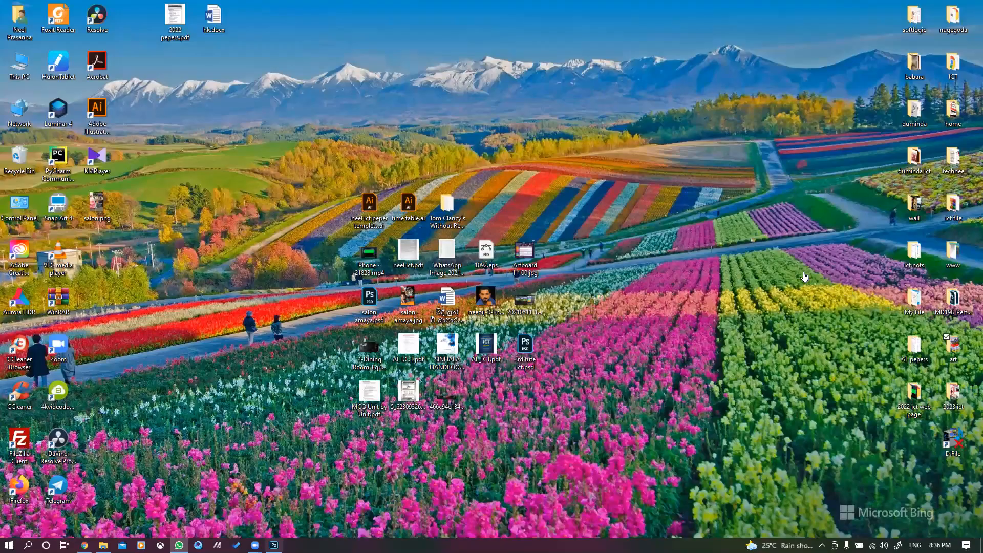
key("alt+Tab")
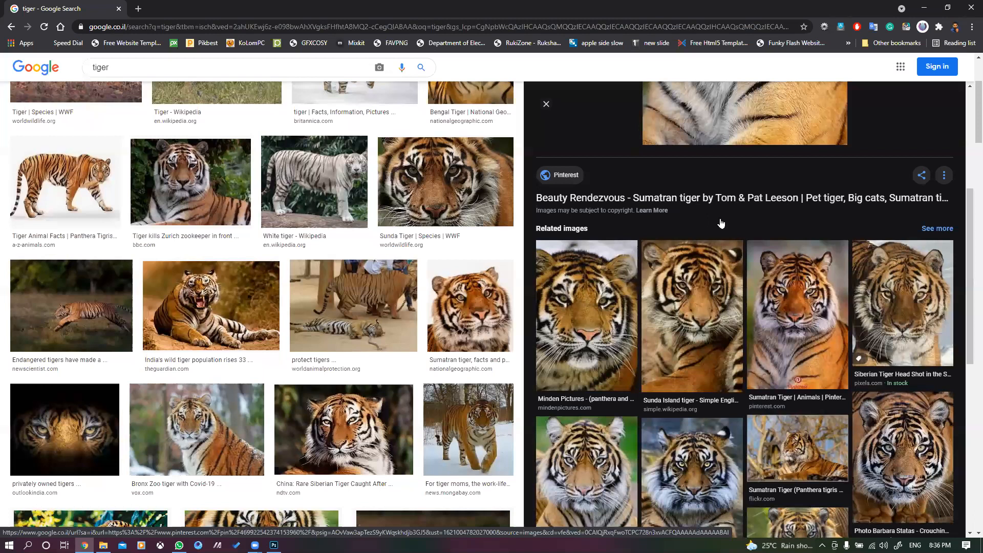
key("alt+Left")
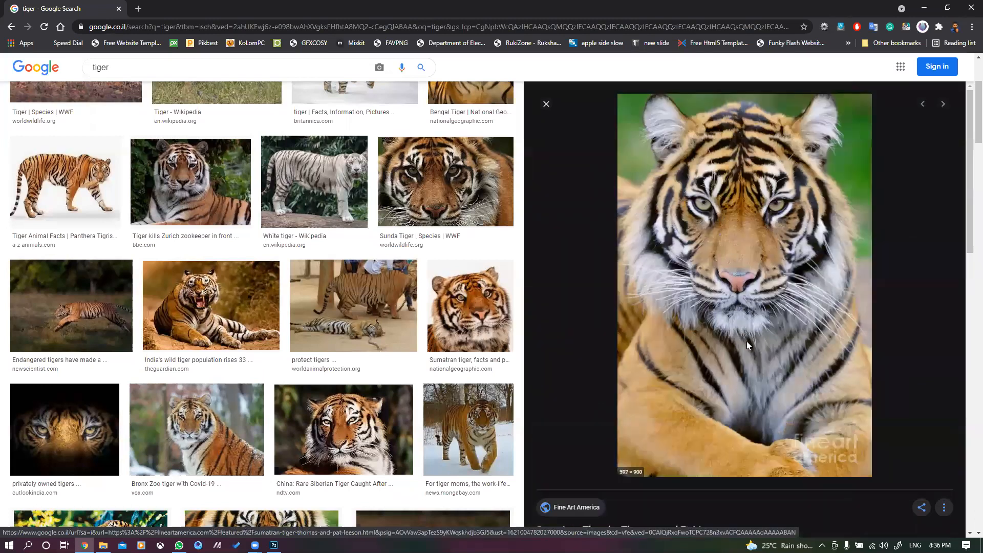
right_click(719, 432)
left_click(779, 335)
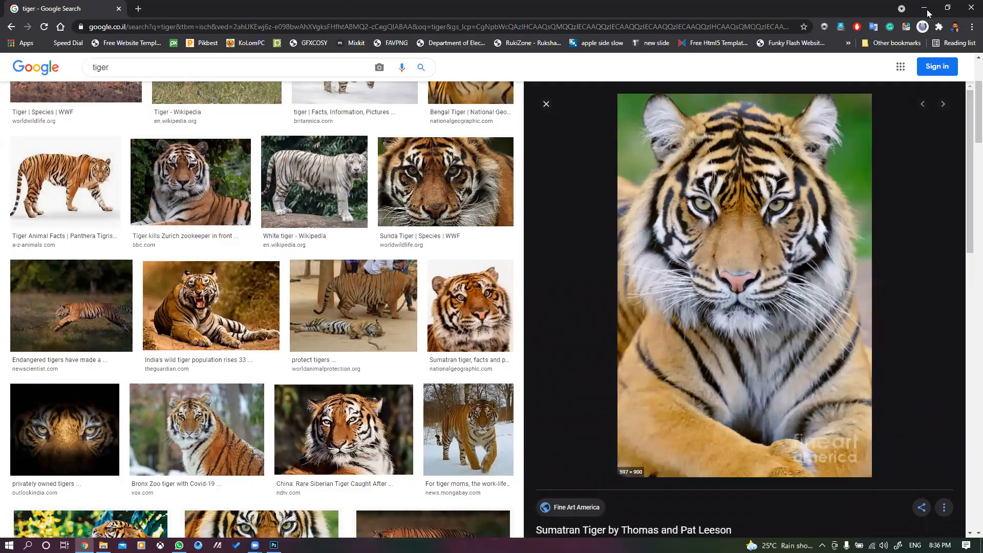
Step: Paste the tiger image into the Photoshop document as a new layer over the puppy
left_click(929, 14)
key("ctrl+v")
key("ctrl+b")
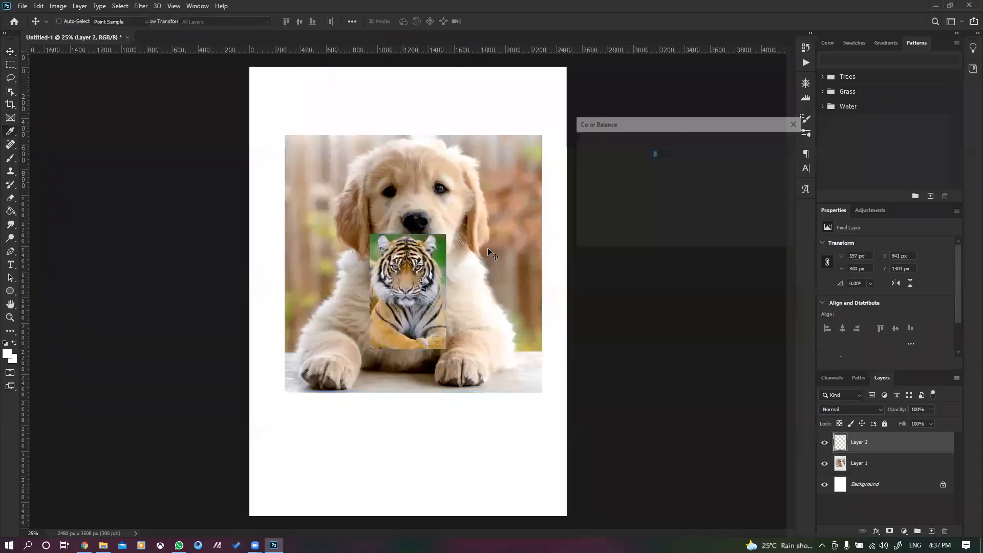
left_click(777, 164)
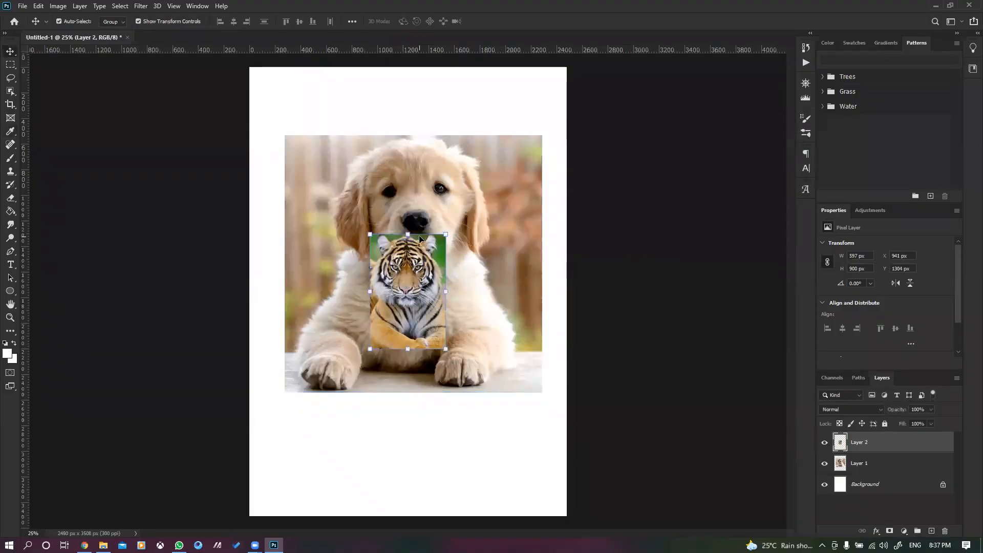
Step: Enlarge the tiger layer to about 1151 × 1735 px over the puppy and lower its opacity to 67%
left_click_drag(445, 235, 520, 119)
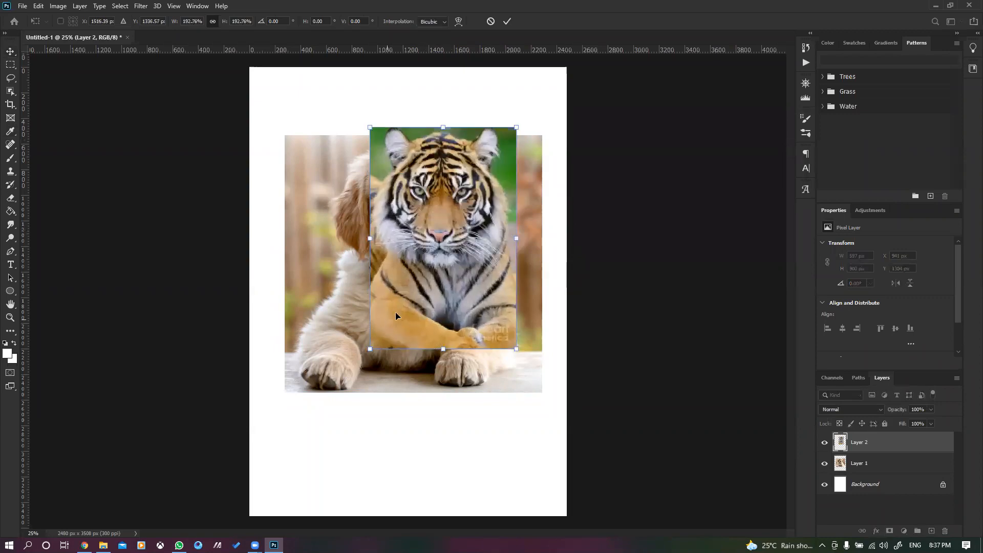
left_click_drag(401, 290, 379, 307)
left_click(472, 112)
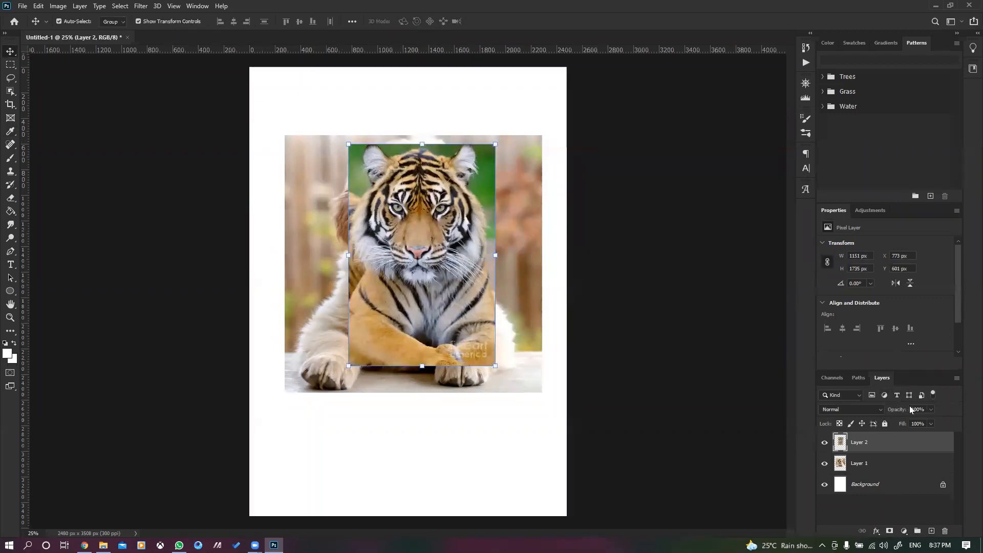
left_click(931, 409)
left_click_drag(932, 422, 916, 423)
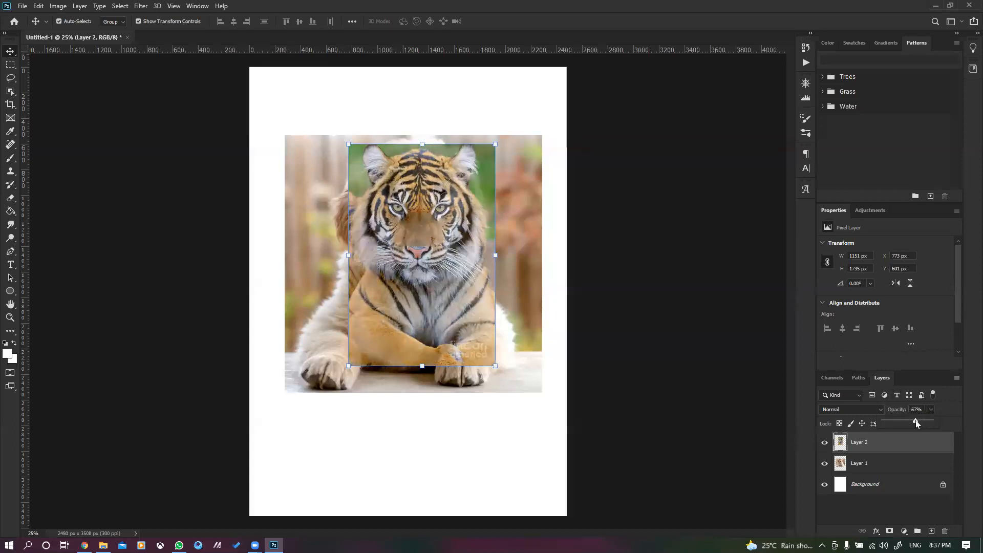
Step: Reposition and stretch the tiger to about 1323 × 1650 px so its face lines up with the puppy's face
mouse_move(432, 294)
left_mouse_down()
mouse_move(413, 344)
mouse_move(463, 324)
mouse_move(545, 261)
mouse_move(436, 276)
mouse_move(423, 374)
mouse_move(421, 298)
mouse_move(428, 276)
mouse_move(439, 282)
left_mouse_up()
mouse_move(421, 124)
left_mouse_down()
mouse_move(417, 150)
mouse_move(416, 135)
left_mouse_up()
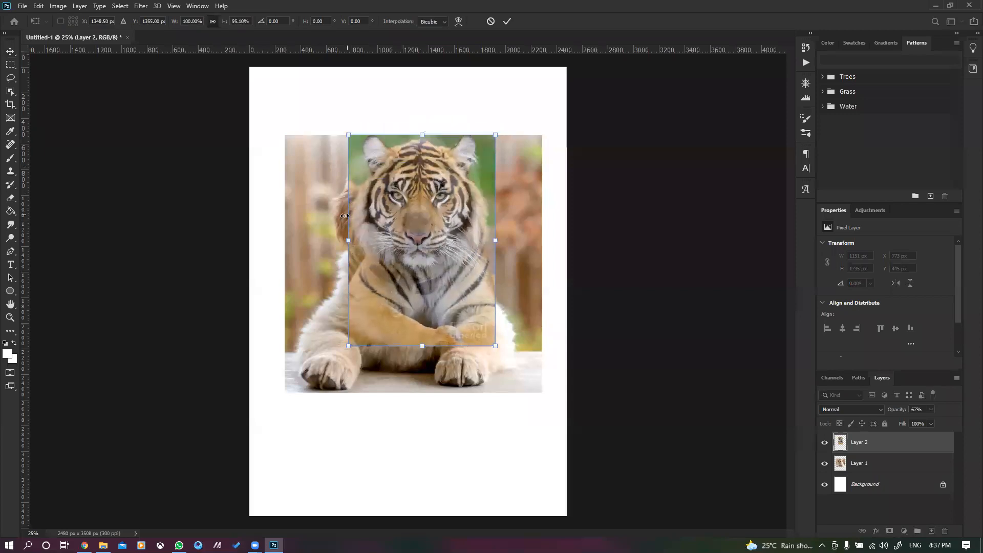
left_click_drag(348, 240, 334, 240)
left_click_drag(497, 245, 503, 245)
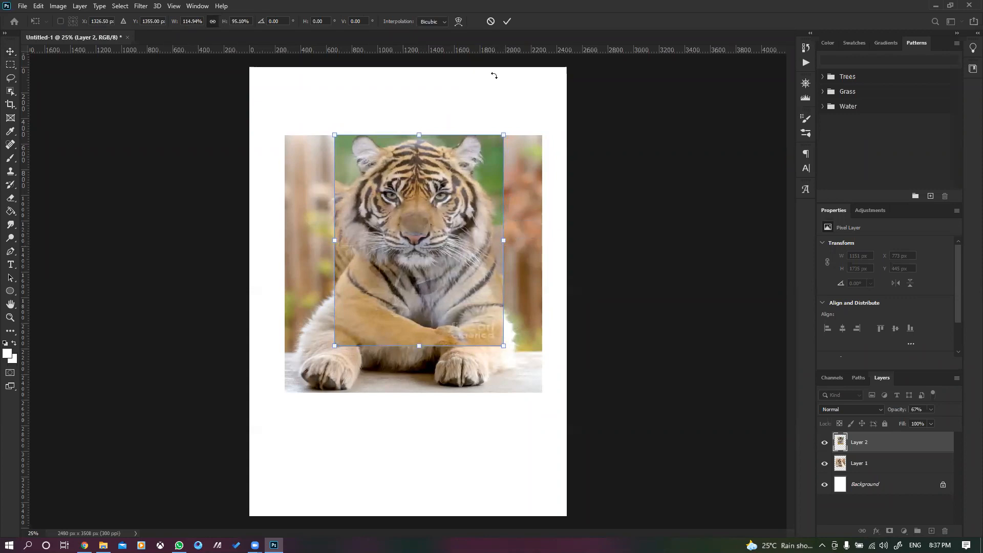
key("Return")
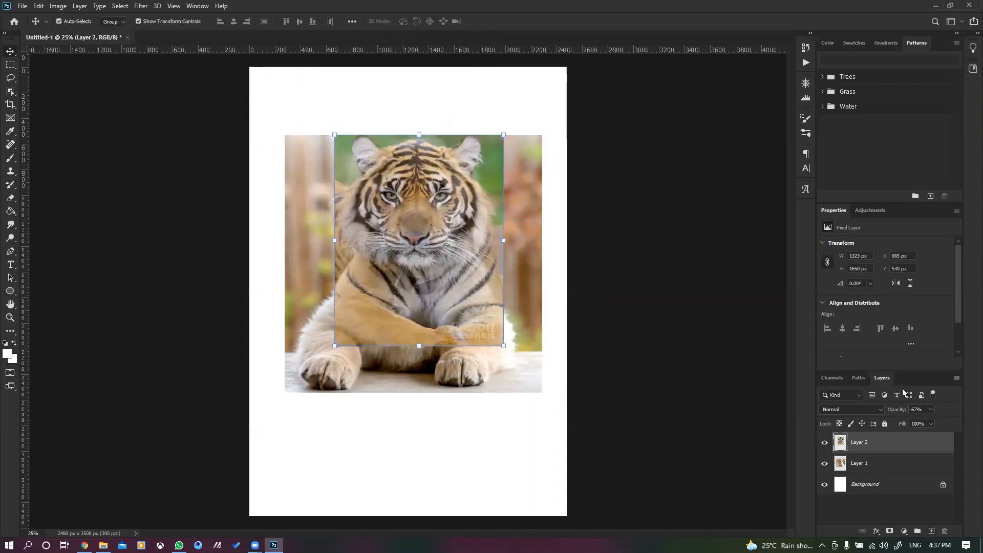
Step: Restore the tiger layer's opacity to 100% and move it to the page's lower part, below the puppy's face
left_click(931, 412)
left_click_drag(931, 423, 966, 429)
left_click_drag(445, 252, 433, 428)
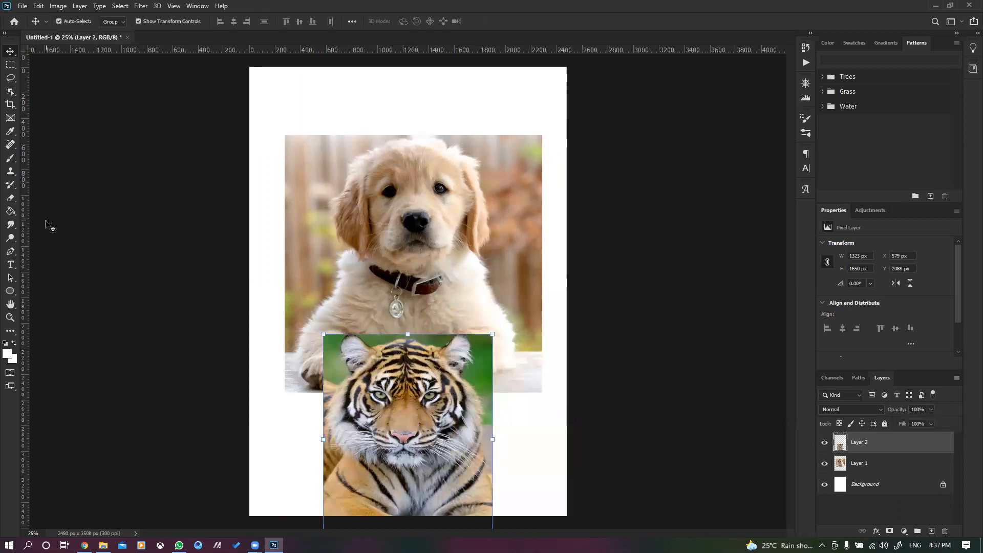
Step: Choose the Clone Stamp Tool and sample the tiger's nose on Layer 2 as the clone source
left_click(10, 171)
right_click(10, 171)
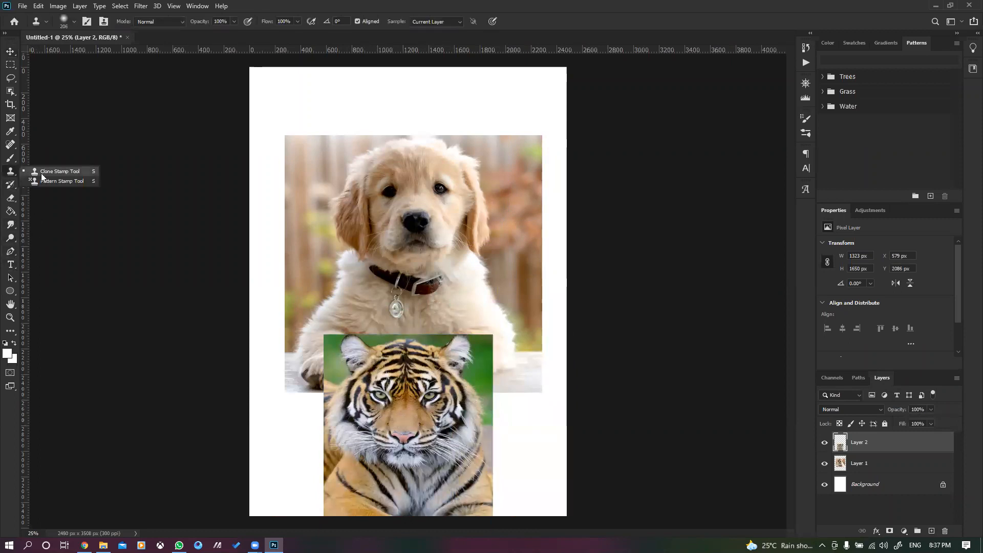
left_click(46, 171)
right_click(8, 172)
left_click(52, 175)
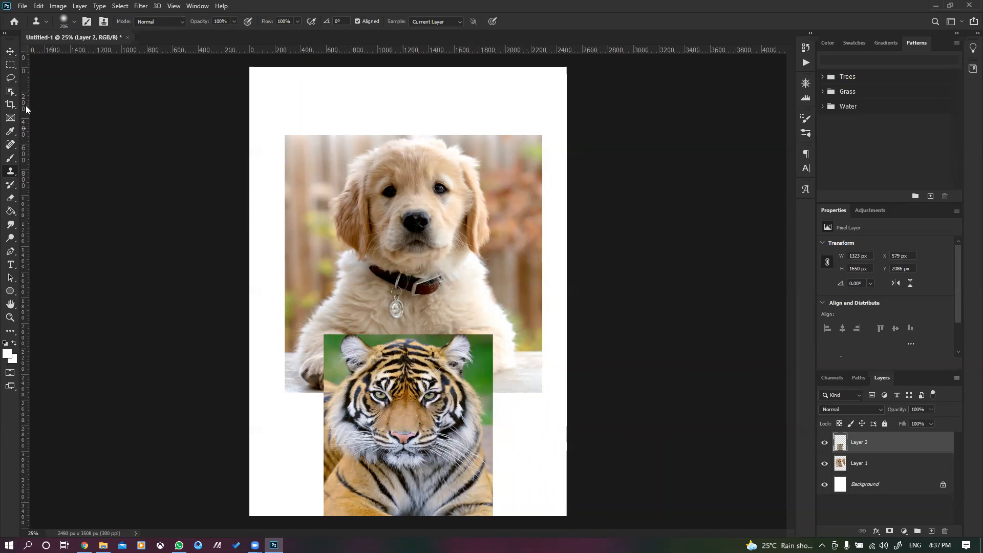
right_click(7, 172)
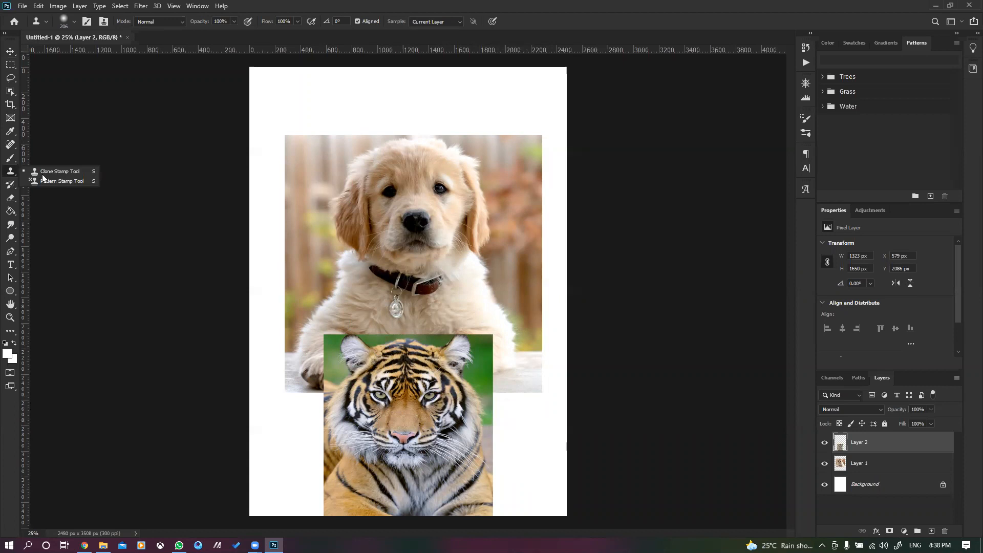
left_click(71, 175)
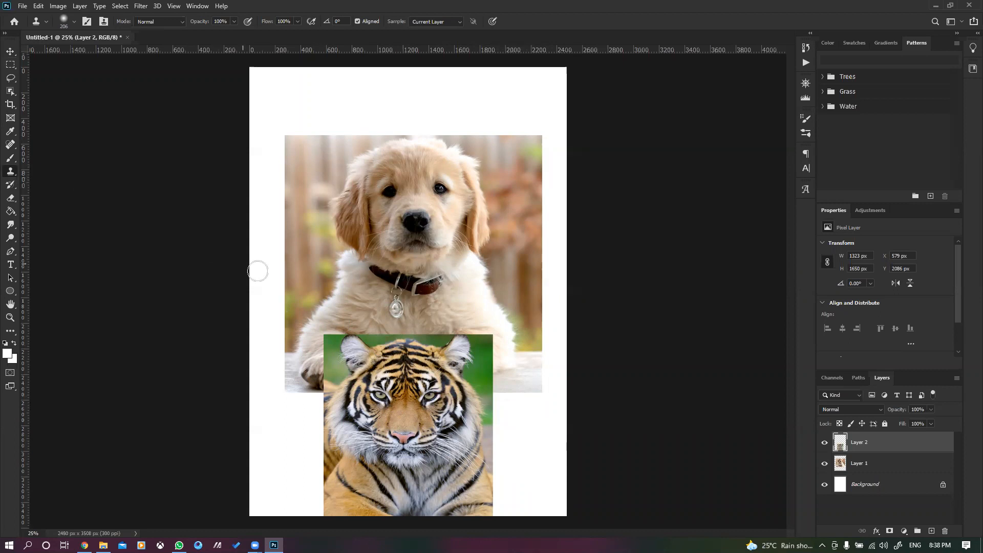
left_click(402, 438, "alt")
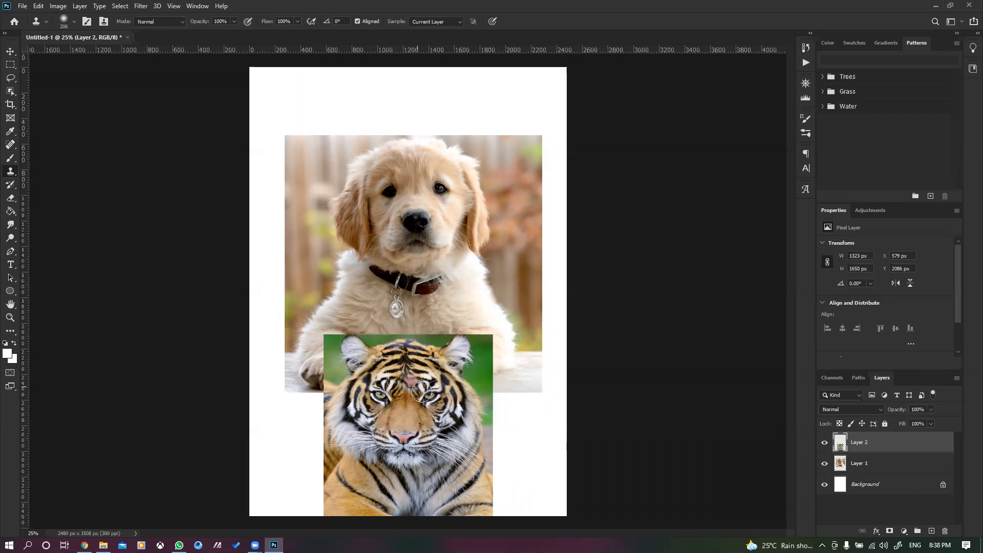
Step: Try cloning the tiger's face over the puppy's nose on Layer 1, and undo the strokes
left_click(870, 467)
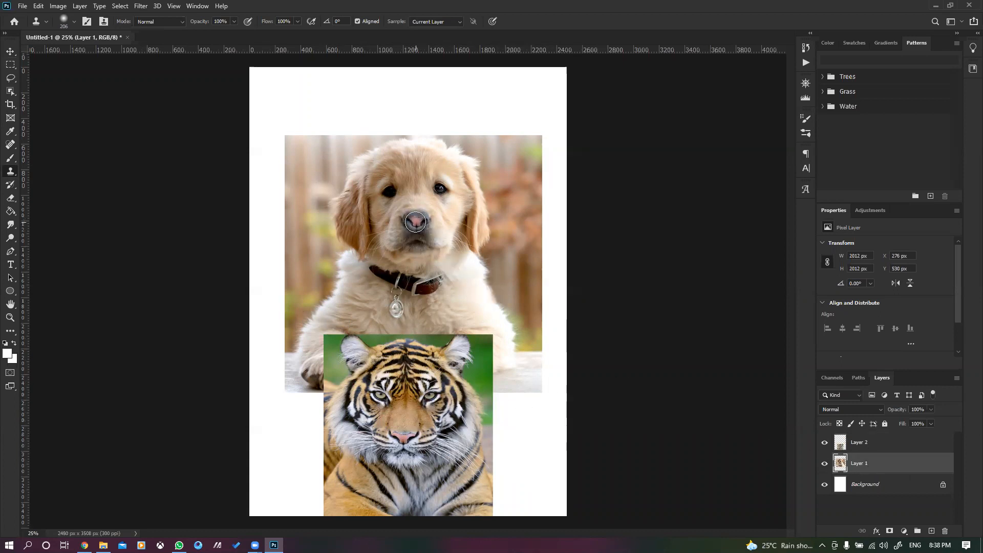
mouse_move(415, 220)
left_mouse_down()
mouse_move(389, 221)
mouse_move(438, 222)
mouse_move(390, 239)
mouse_move(433, 240)
mouse_move(419, 250)
mouse_move(394, 243)
mouse_move(419, 247)
mouse_move(395, 251)
mouse_move(409, 256)
mouse_move(438, 231)
mouse_move(428, 256)
mouse_move(393, 250)
left_mouse_up()
key("ctrl+z")
key("ctrl+z")
key("ctrl+z")
key("ctrl+z")
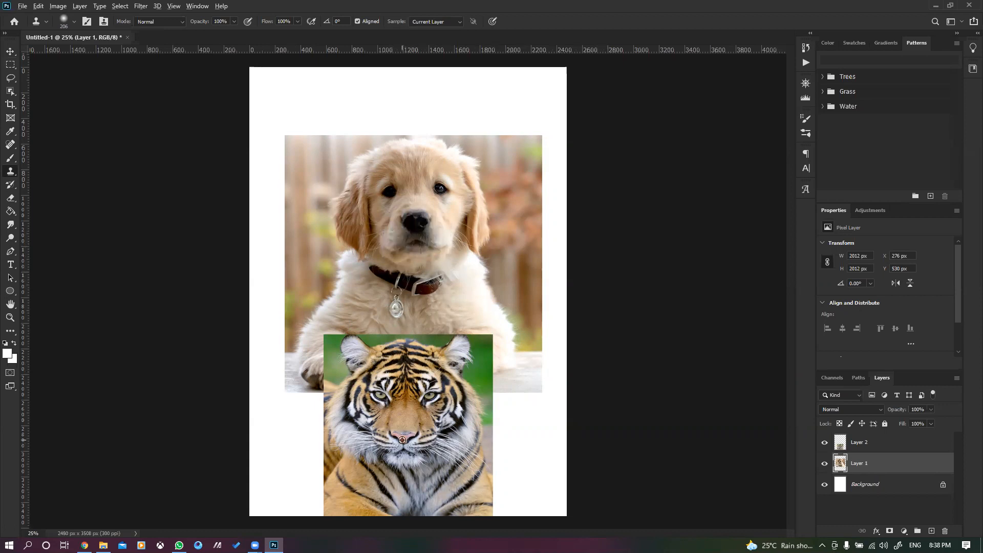
Step: Resample the tiger's nose on Layer 2 and clone the tiger's whole face over the puppy's face on Layer 1
left_click(871, 443)
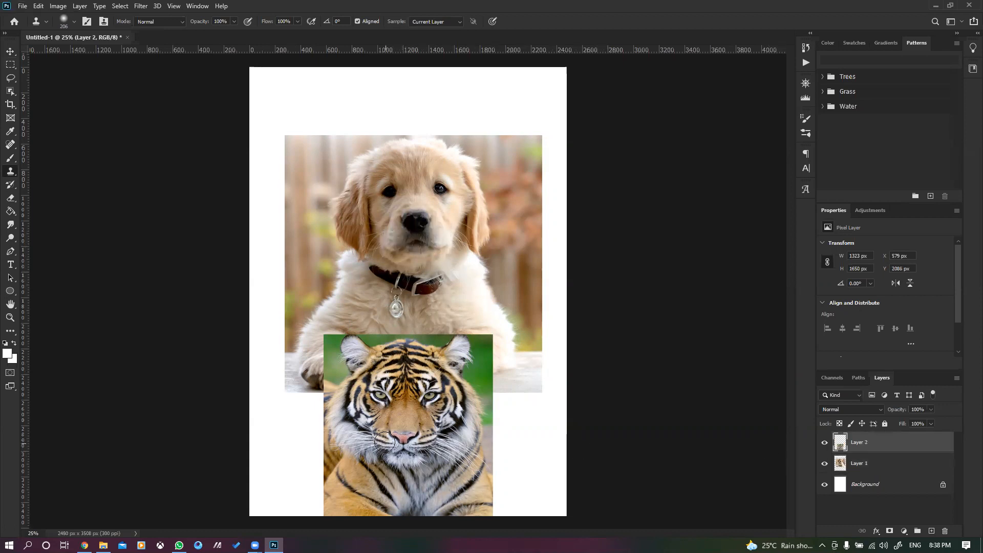
left_click(852, 464)
mouse_move(414, 246)
left_mouse_down()
mouse_move(392, 239)
mouse_move(428, 253)
mouse_move(401, 258)
mouse_move(424, 250)
mouse_move(410, 238)
mouse_move(432, 234)
mouse_move(419, 241)
mouse_move(407, 219)
mouse_move(421, 213)
mouse_move(423, 229)
mouse_move(408, 240)
mouse_move(398, 222)
mouse_move(409, 210)
mouse_move(389, 194)
mouse_move(413, 209)
mouse_move(442, 193)
mouse_move(422, 238)
mouse_move(396, 227)
mouse_move(381, 200)
mouse_move(387, 230)
mouse_move(403, 247)
mouse_move(421, 243)
mouse_move(443, 209)
mouse_move(438, 234)
mouse_move(443, 190)
mouse_move(398, 187)
mouse_move(432, 174)
mouse_move(418, 169)
mouse_move(387, 173)
mouse_move(378, 186)
mouse_move(379, 169)
mouse_move(421, 162)
mouse_move(417, 174)
mouse_move(451, 204)
left_mouse_up()
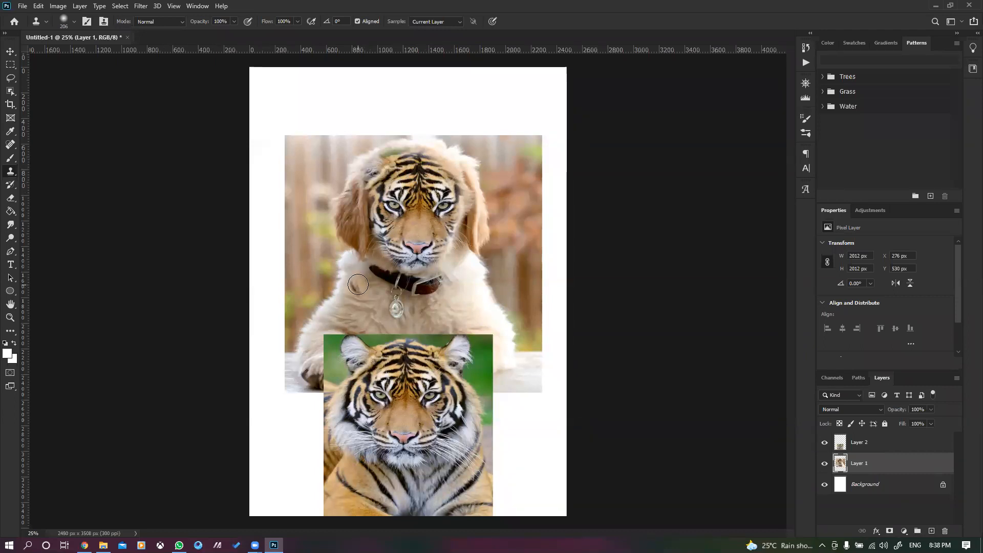
Step: Sample the light fur beside the puppy's ear and clone it over the green patch above the tiger's forehead
scroll(384, 113, "up", 2)
scroll(407, 153, "up", 2)
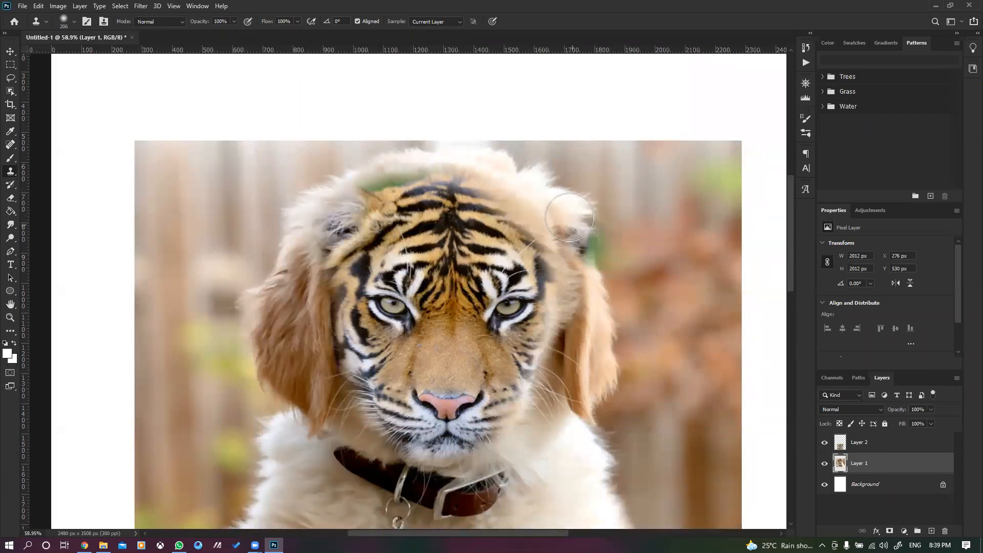
left_click(536, 204, "alt")
mouse_move(406, 164)
left_mouse_down()
mouse_move(342, 181)
mouse_move(368, 193)
left_mouse_up()
Step: Clone the tiger's forehead stripes and fur across the upper head to blend the face into the puppy's fur
left_click(534, 200, "alt")
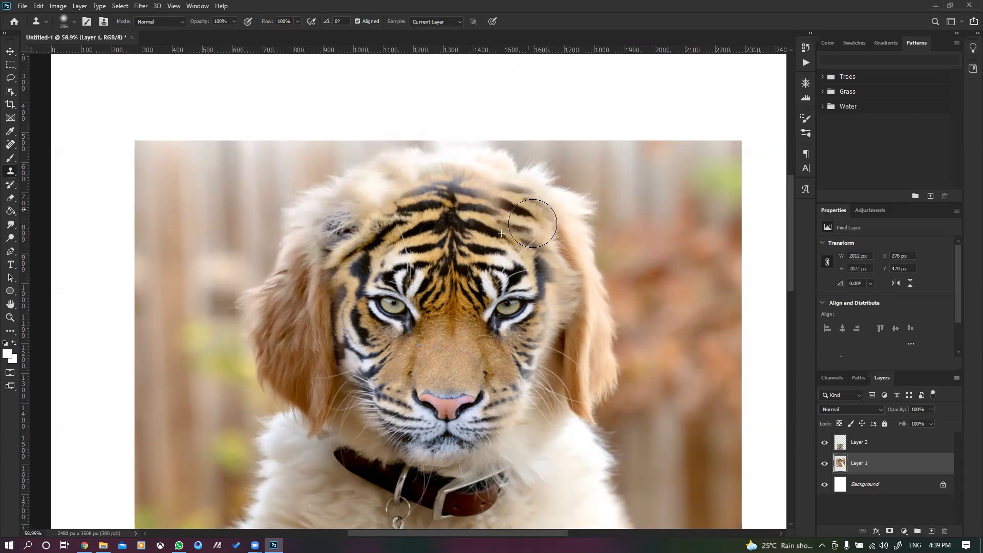
left_click(428, 209, "alt")
mouse_move(420, 194)
left_mouse_down()
mouse_move(412, 184)
mouse_move(350, 235)
left_mouse_up()
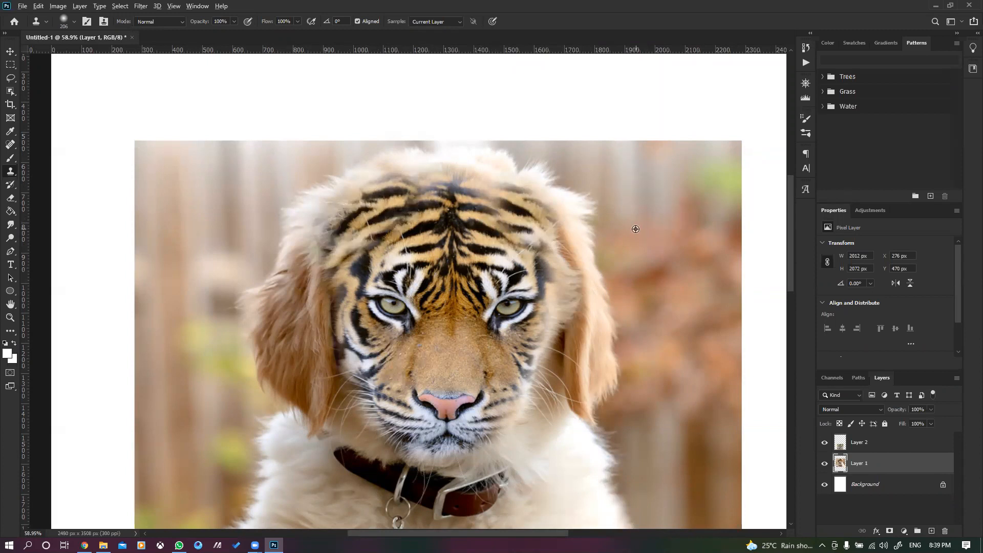
left_click_drag(438, 176, 424, 190)
Step: Examine the blend between the cloned tiger face and the puppy's ears, fur and collar up close and as a whole
scroll(665, 200, "down", 5)
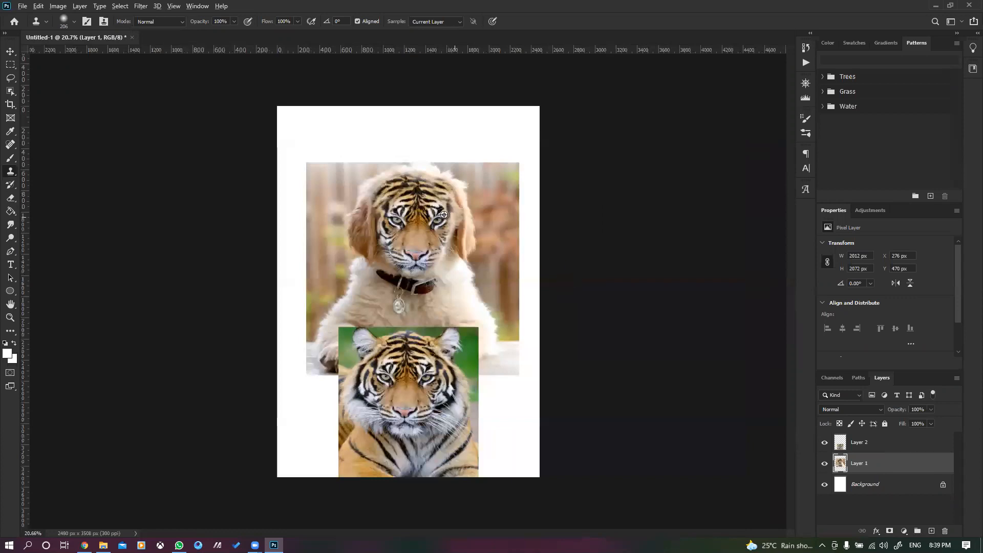
scroll(443, 215, "up", 2)
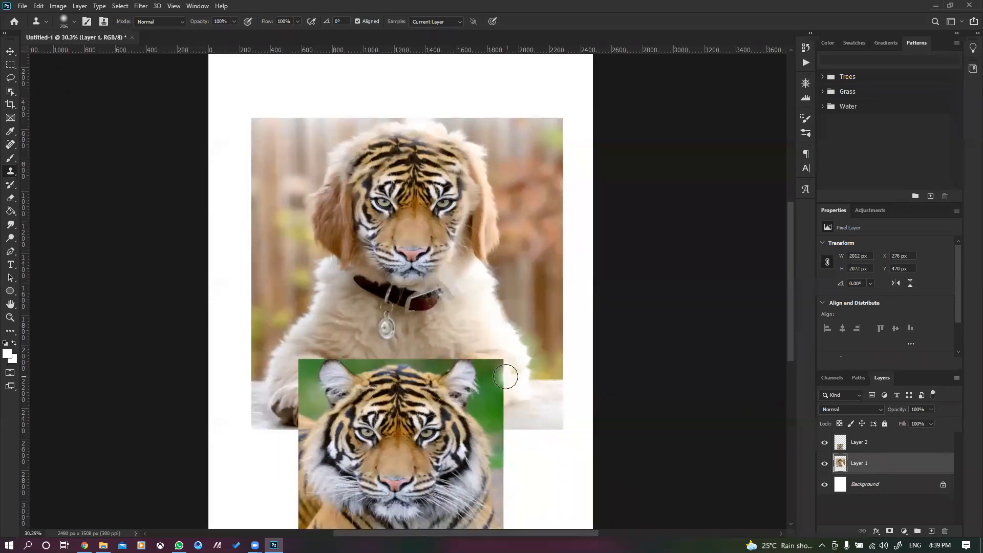
scroll(466, 384, "down", 2)
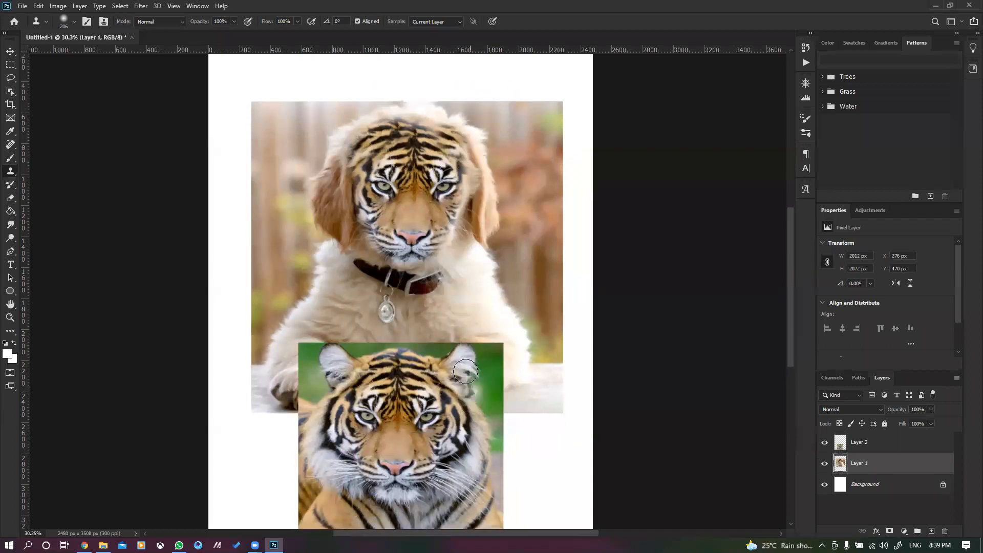
scroll(383, 123, "up", 3)
scroll(438, 218, "up", 2)
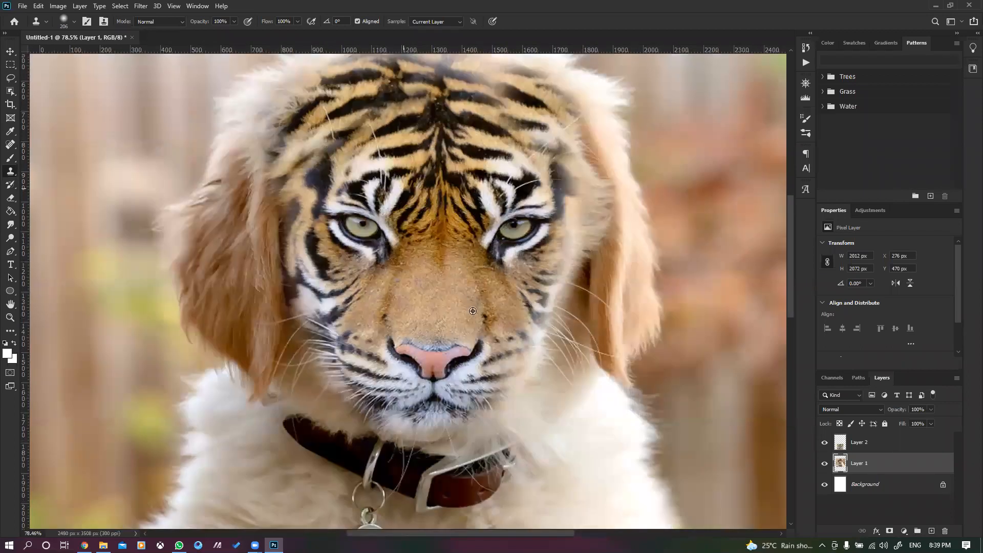
scroll(472, 310, "up", 1)
scroll(358, 389, "up", 2)
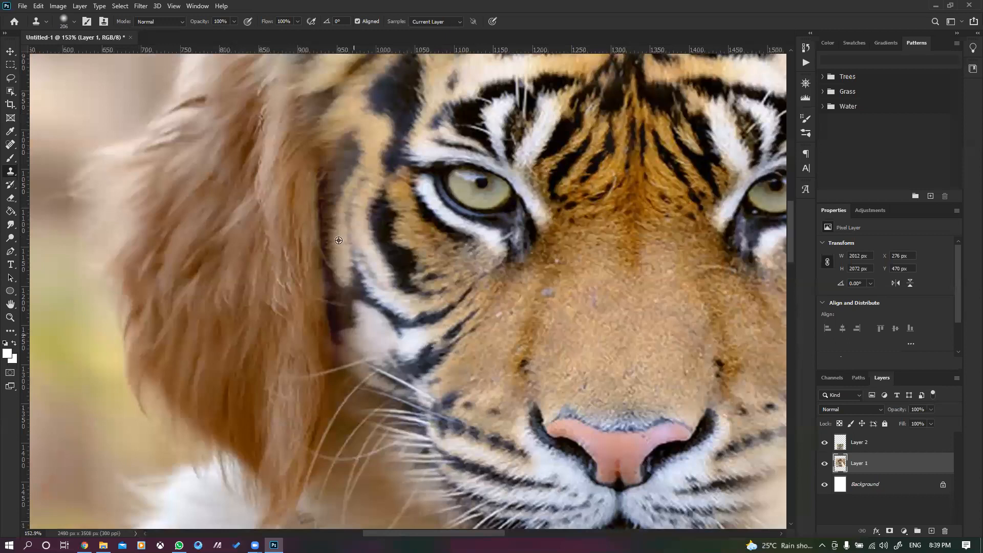
scroll(338, 240, "down", 2)
scroll(328, 222, "down", 3)
scroll(575, 163, "up", 3)
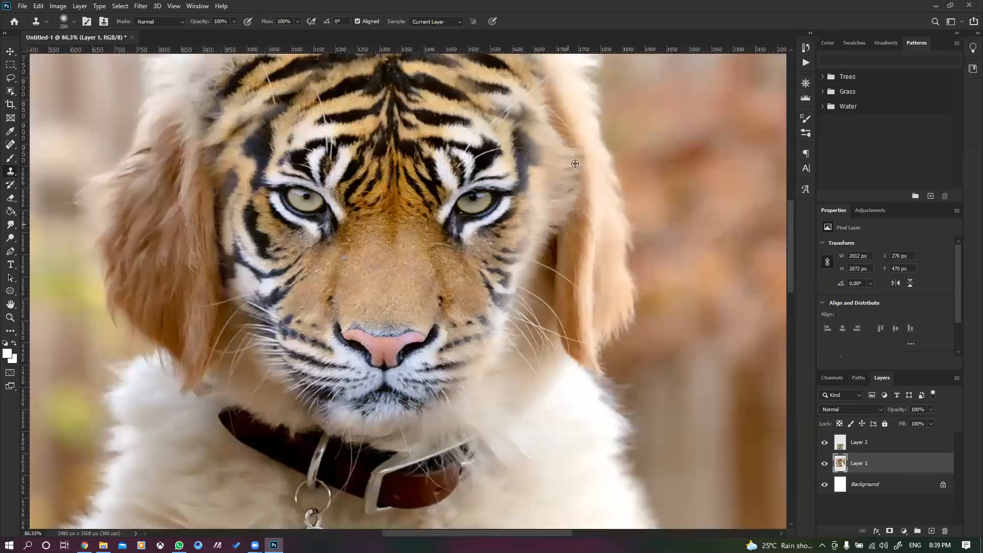
scroll(469, 351, "down", 2)
scroll(466, 338, "down", 3)
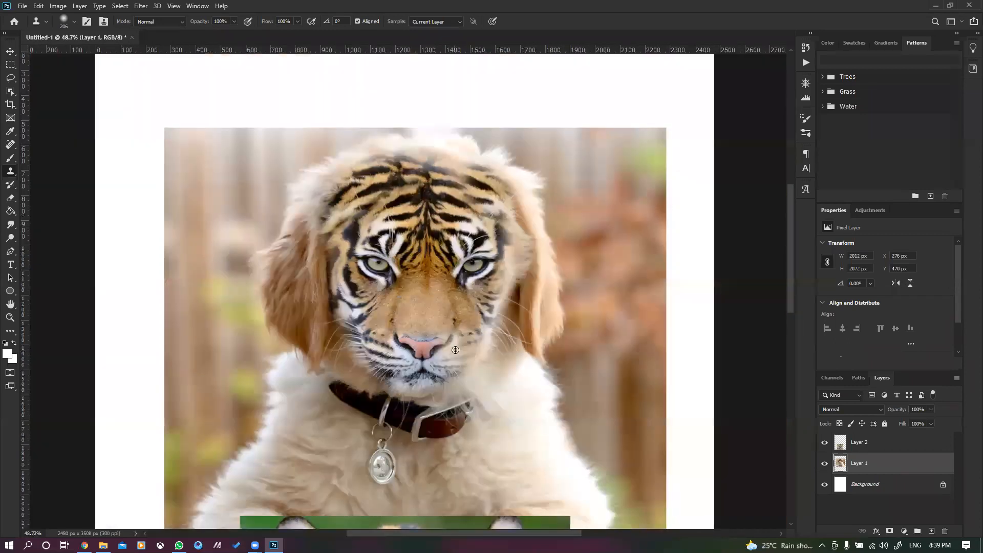
scroll(466, 328, "down", 2)
scroll(457, 329, "down", 1)
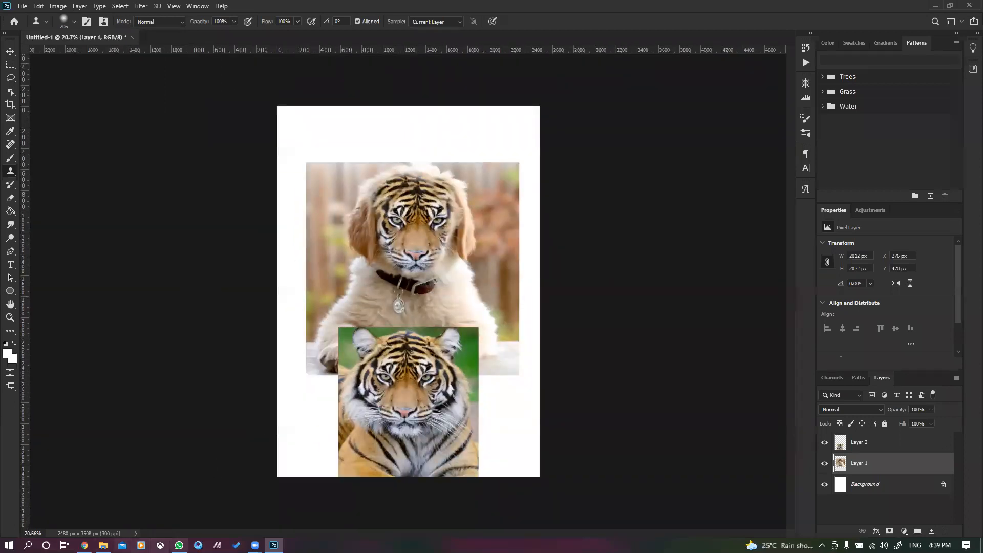
Step: Switch to Chrome, return to the dog image results and open the House Beautiful German shepherd picture in the preview
left_click(84, 545)
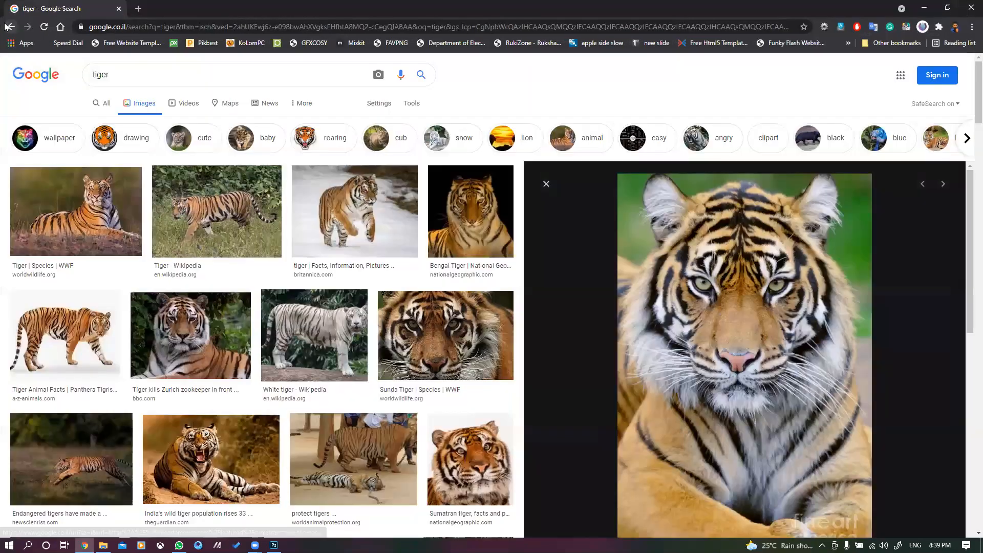
left_click(8, 27)
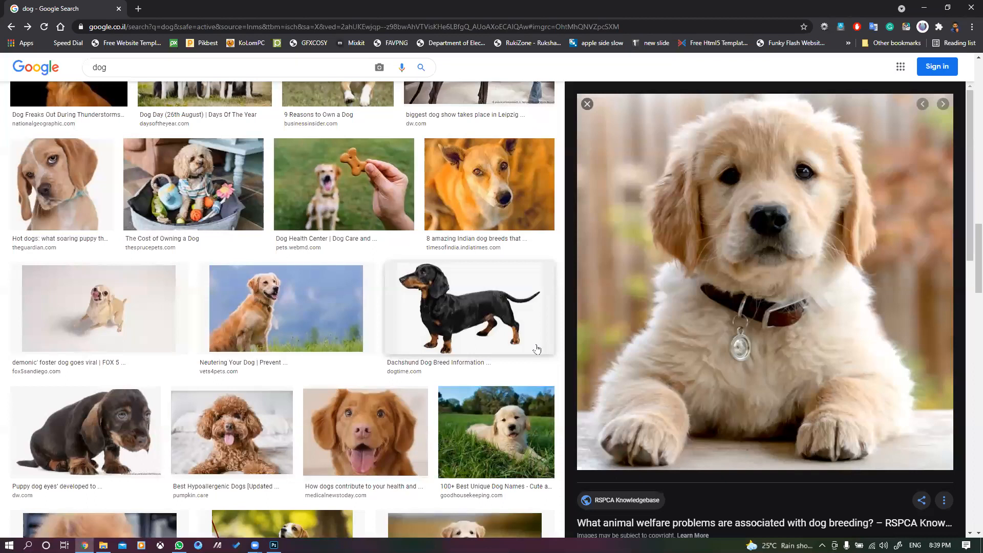
scroll(537, 349, "down", 7)
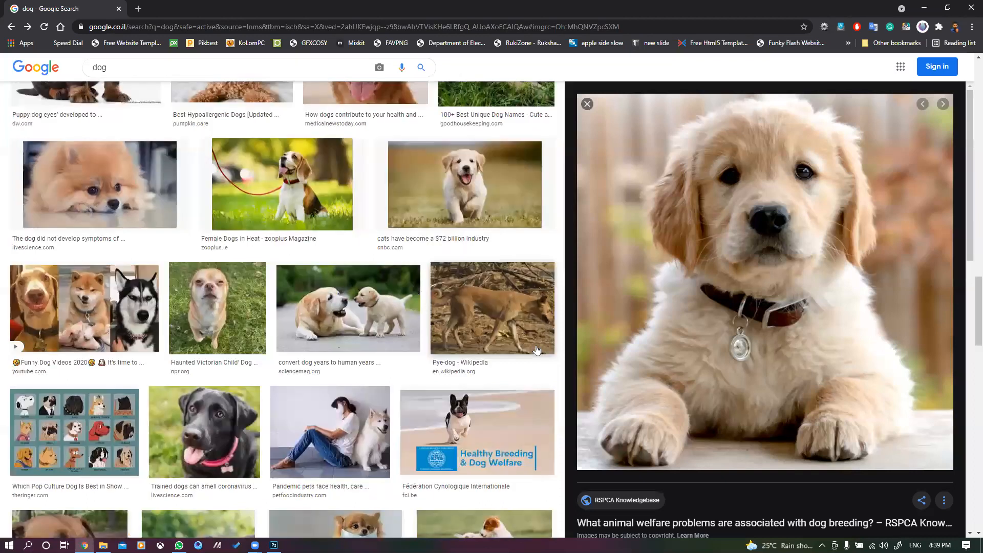
scroll(536, 349, "down", 7)
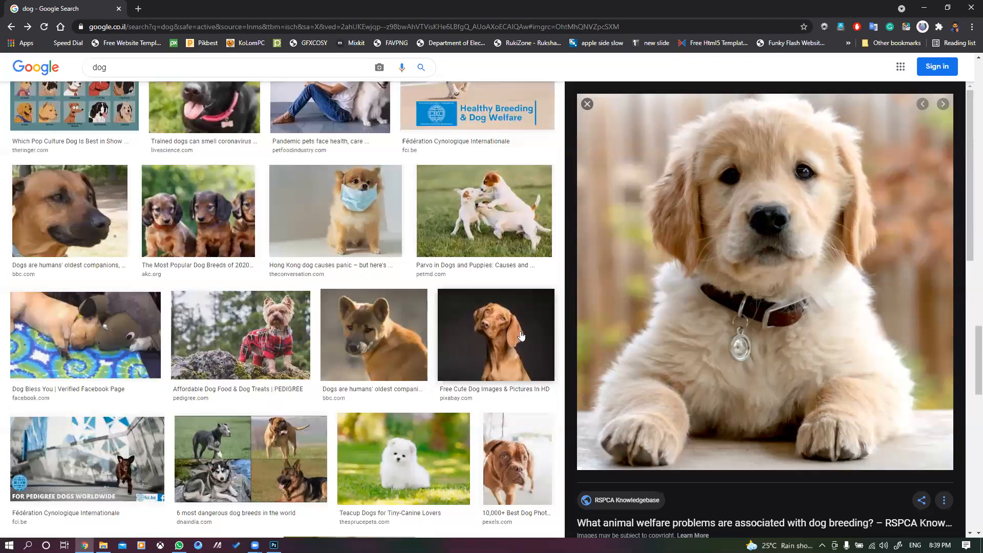
scroll(521, 336, "down", 5)
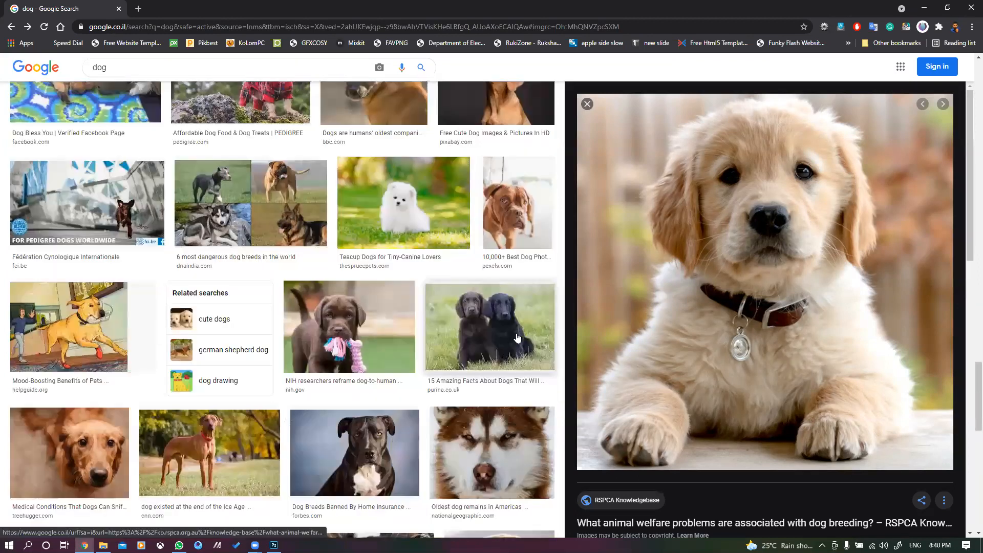
scroll(517, 338, "down", 6)
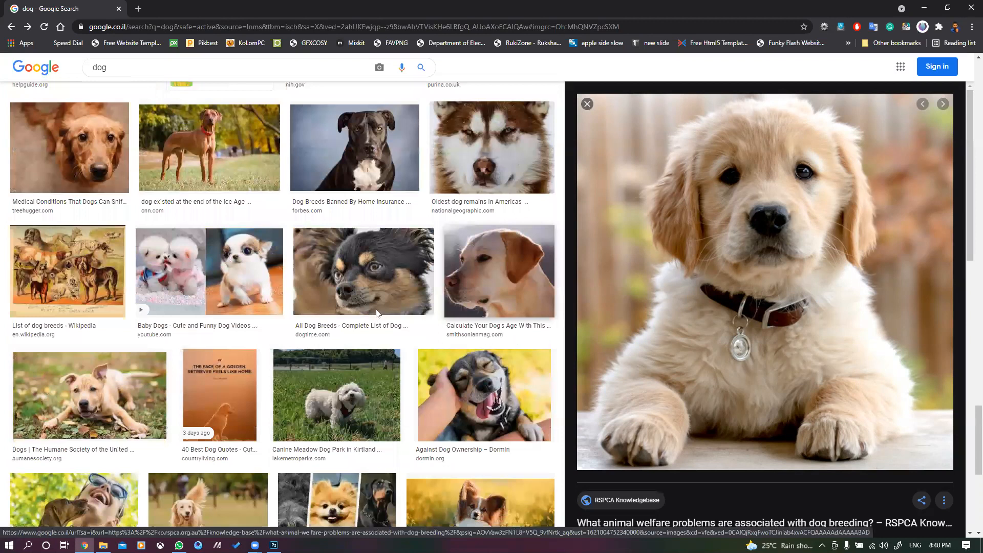
scroll(409, 312, "up", 10)
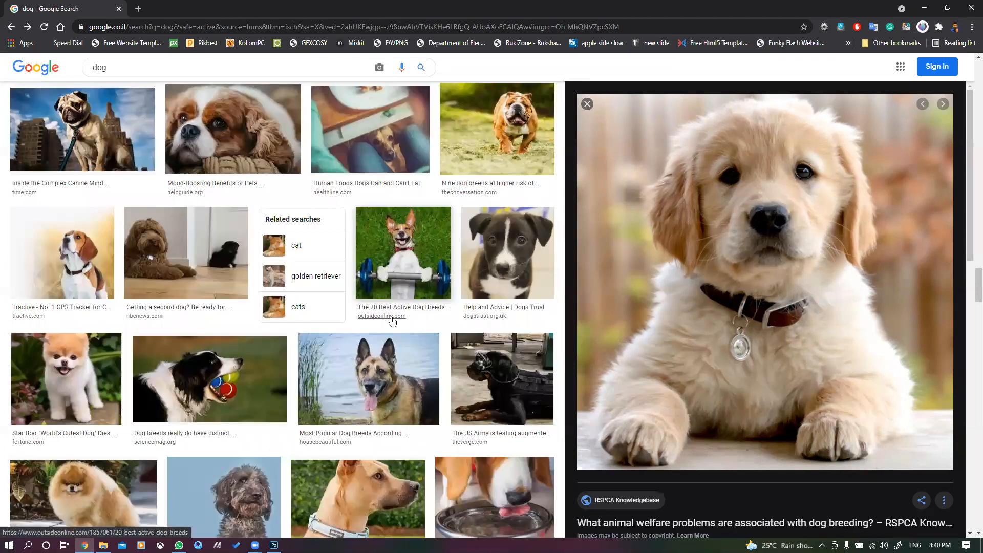
left_click(388, 448)
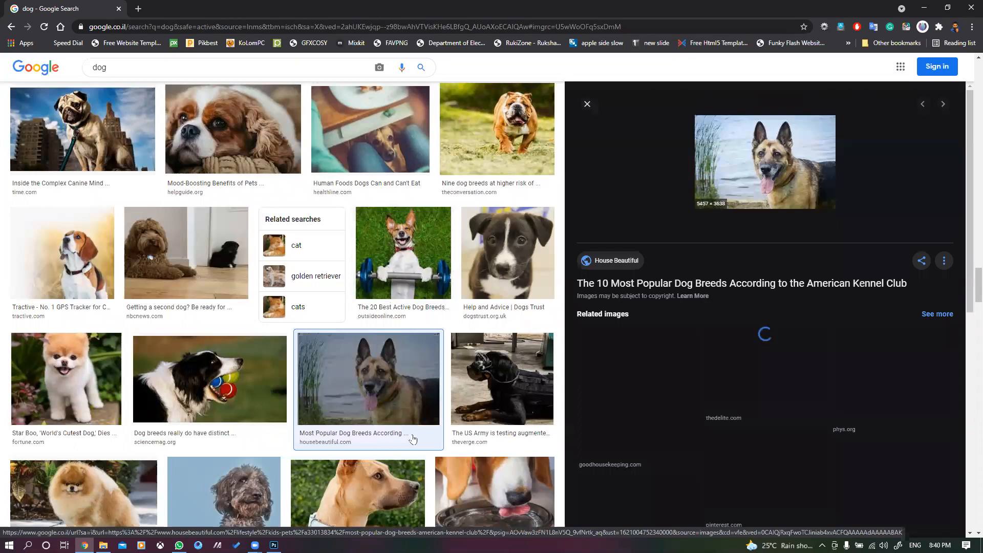
Step: Copy The Delite's German shepherd picture from the related images and switch back to Photoshop
scroll(412, 439, "down", 4)
left_click(778, 366)
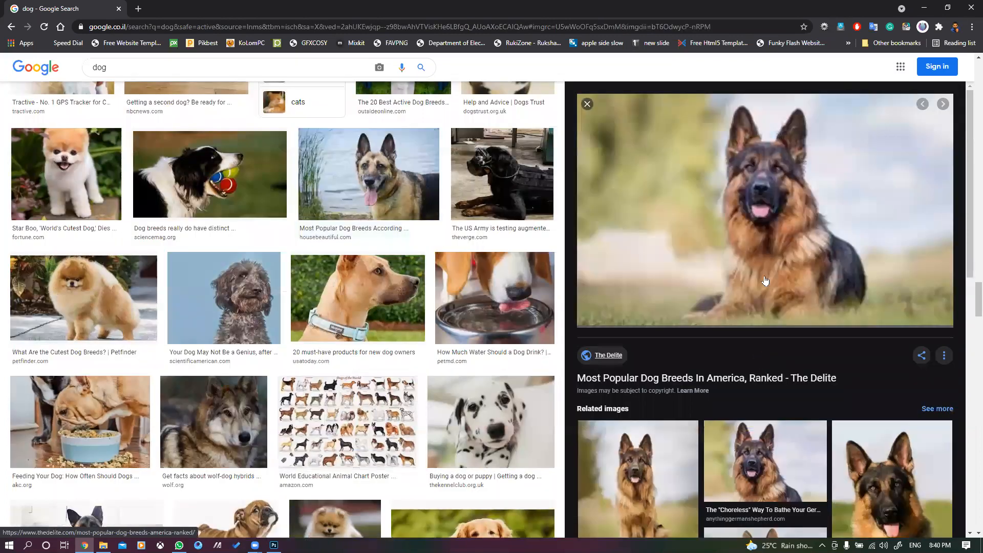
right_click(776, 206)
left_click(794, 333)
right_click(762, 177)
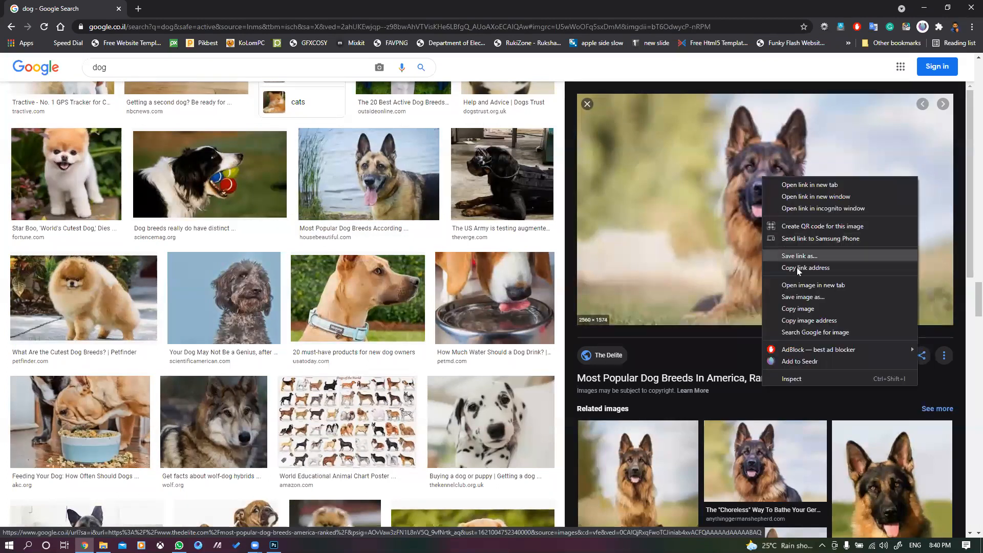
left_click(797, 309)
key("alt+Tab")
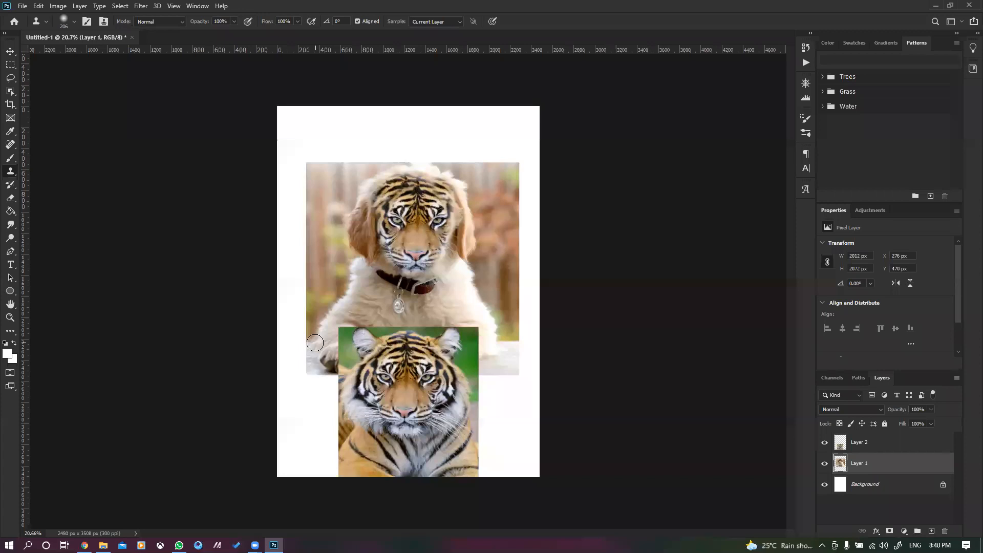
Step: Paste the German shepherd picture above the puppy and move the tiger picture over the shepherd
key("v")
key("ctrl+v")
left_click_drag(412, 262, 416, 220)
scroll(416, 221, "up", 2)
left_click_drag(449, 423, 435, 262)
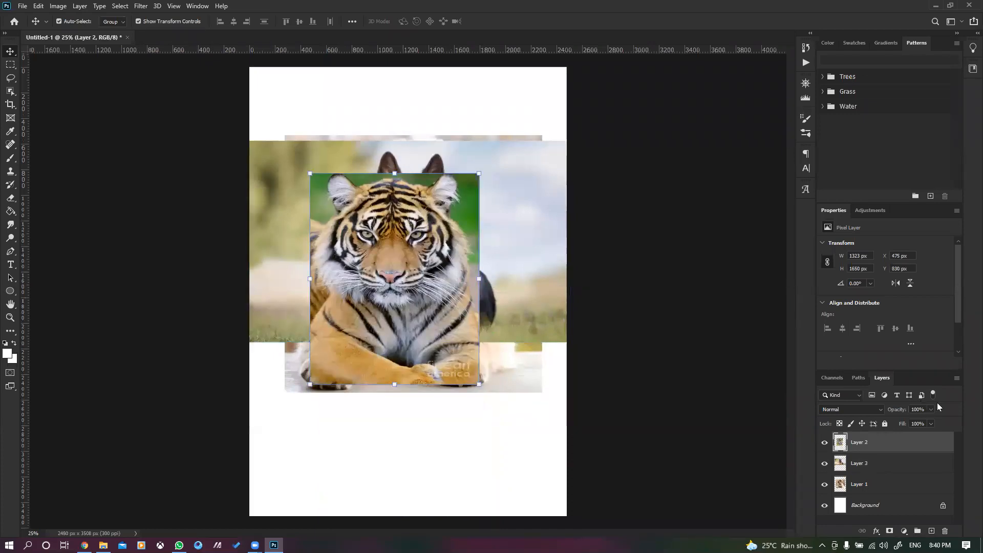
Step: Lower the tiger layer's opacity to 57% and shrink the tiger to fit over the shepherd's head
left_click_drag(915, 423, 910, 422)
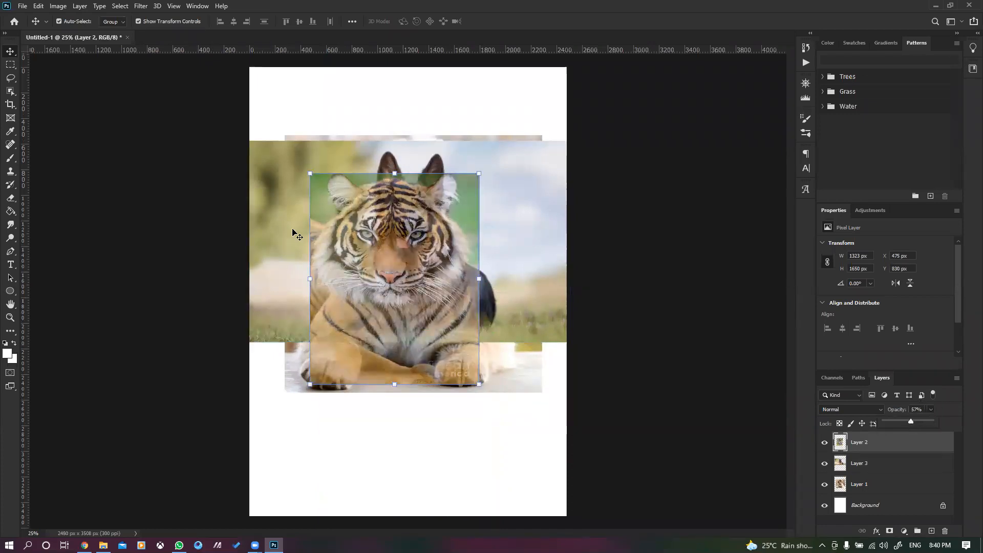
left_click_drag(304, 281, 343, 281)
left_click_drag(457, 322, 454, 279)
left_click_drag(475, 131, 451, 162)
left_click_drag(405, 203, 416, 199)
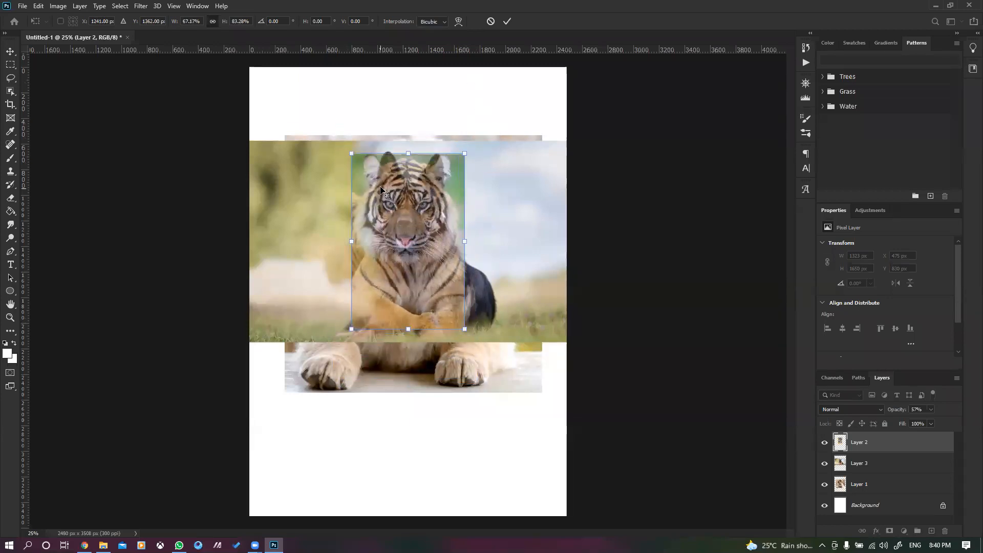
Step: Scale the tiger to the shepherd's face size, about 704 × 1088 px, and place it beside the dog
scroll(399, 190, "up", 5)
scroll(402, 193, "up", 2)
left_click_drag(387, 131, 482, 280)
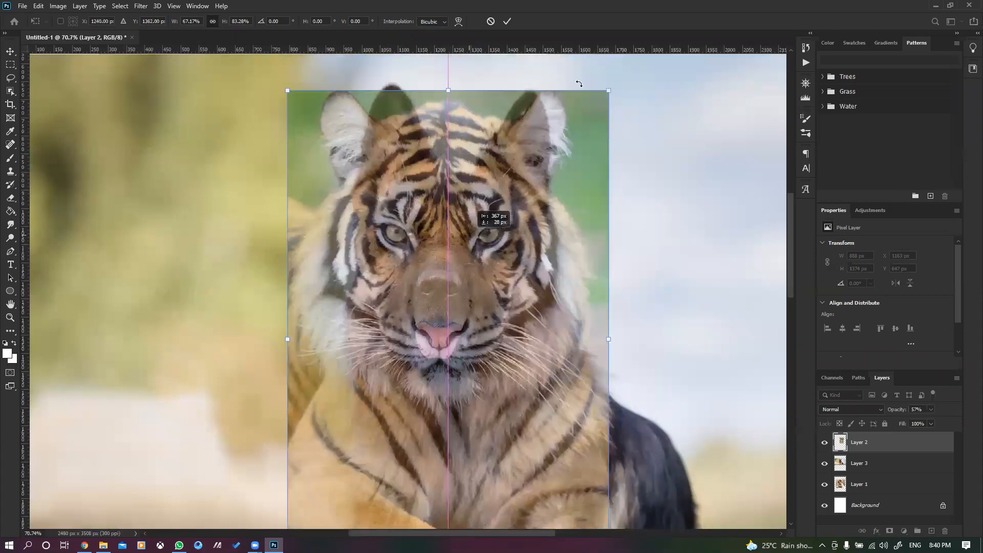
left_click_drag(608, 91, 514, 175)
left_click_drag(475, 282, 341, 264)
key("Return")
Step: Restore the tiger layer's opacity to 100%
scroll(568, 203, "down", 5)
left_click(932, 410)
scroll(323, 210, "up", 1)
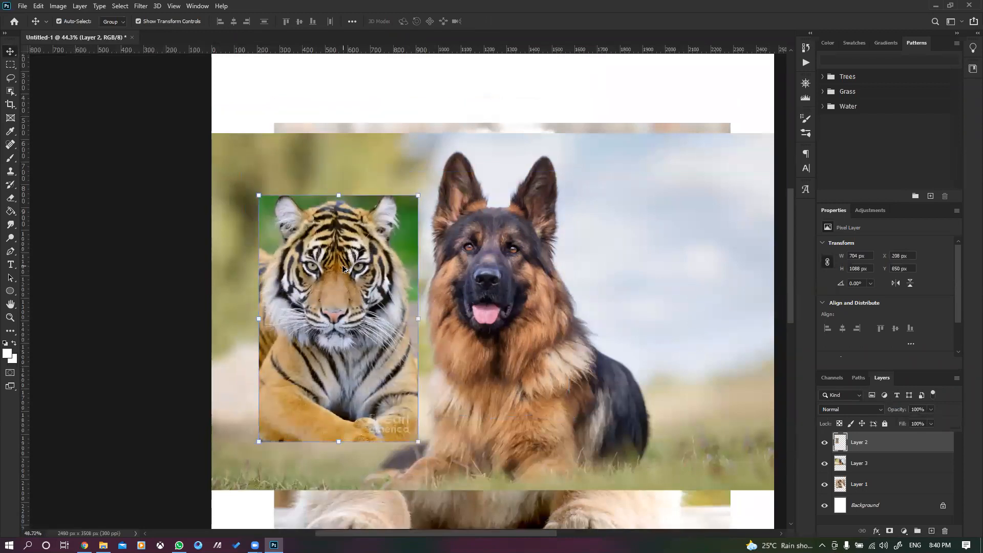
Step: Hide Layer 1 and use the Clone Stamp to copy both tiger eyes onto the shepherd's eyes on Layer 3
scroll(342, 264, "up", 5)
key("s")
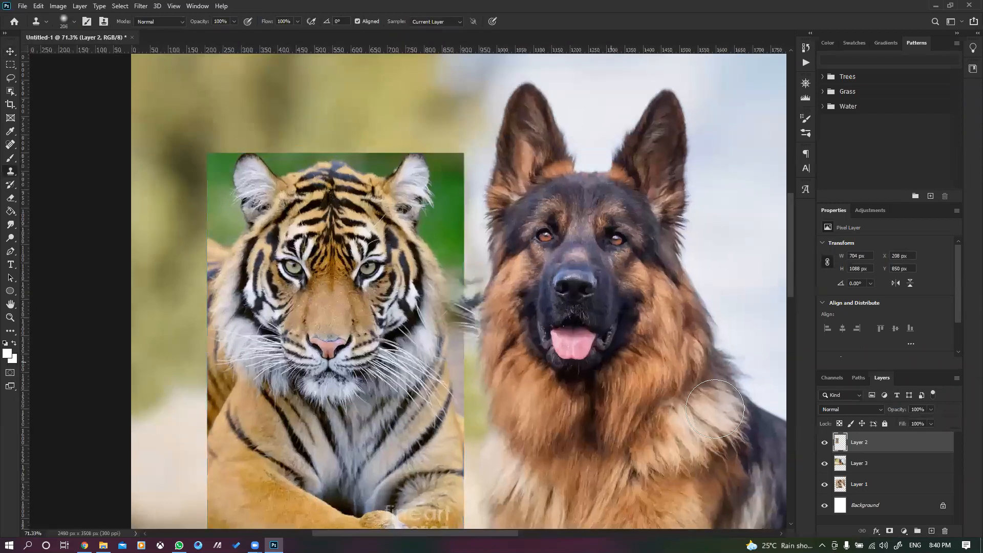
left_click(824, 483)
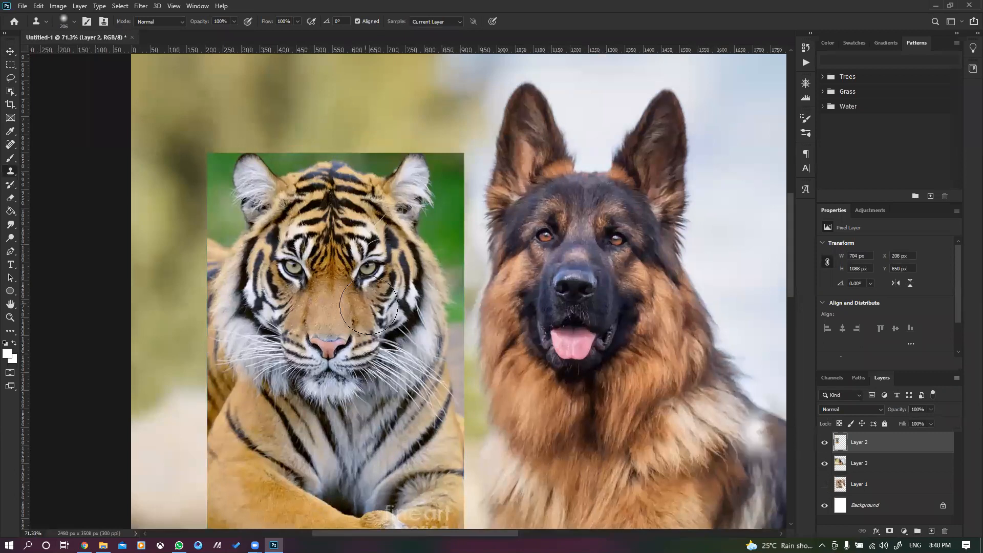
left_click(856, 463)
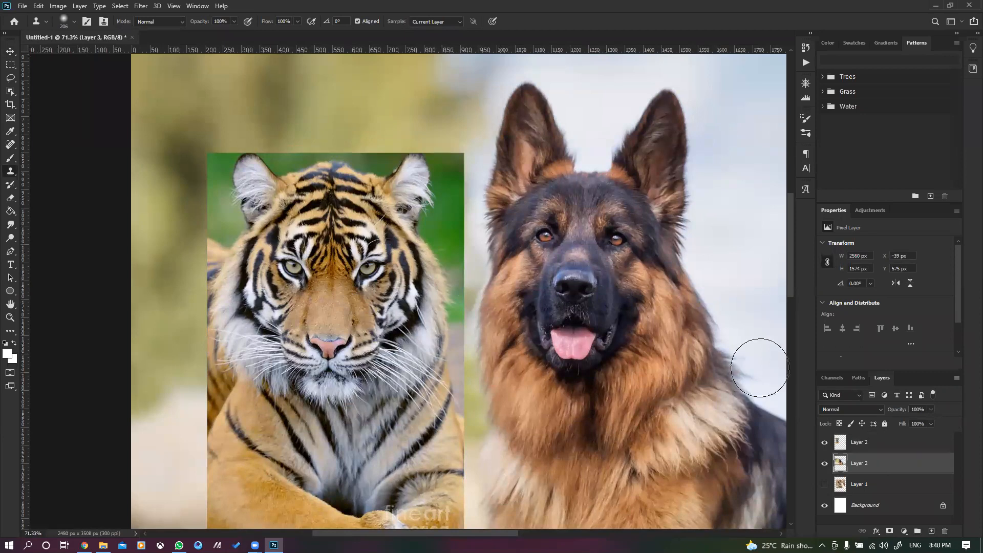
mouse_move(616, 237)
left_mouse_down()
mouse_move(607, 230)
mouse_move(614, 251)
left_mouse_up()
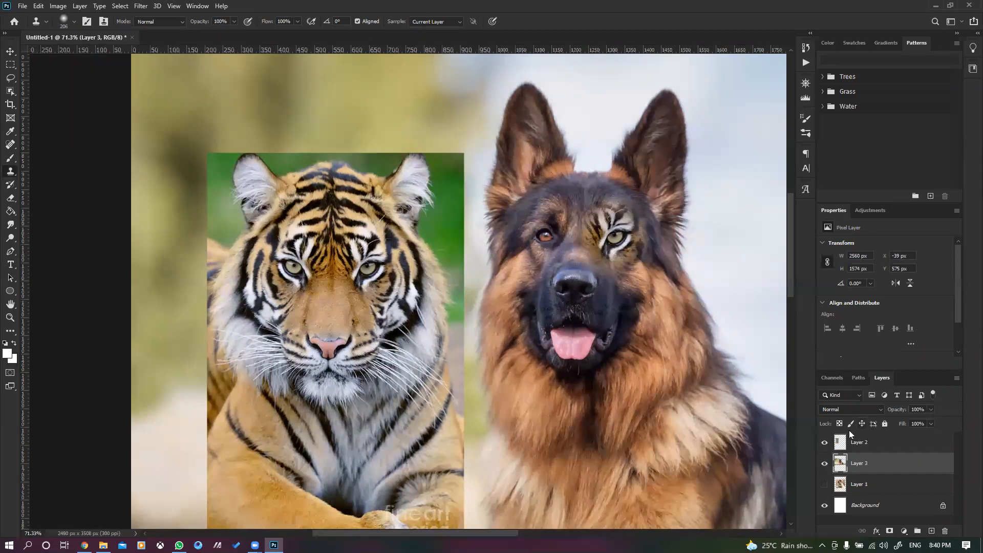
left_click(852, 444)
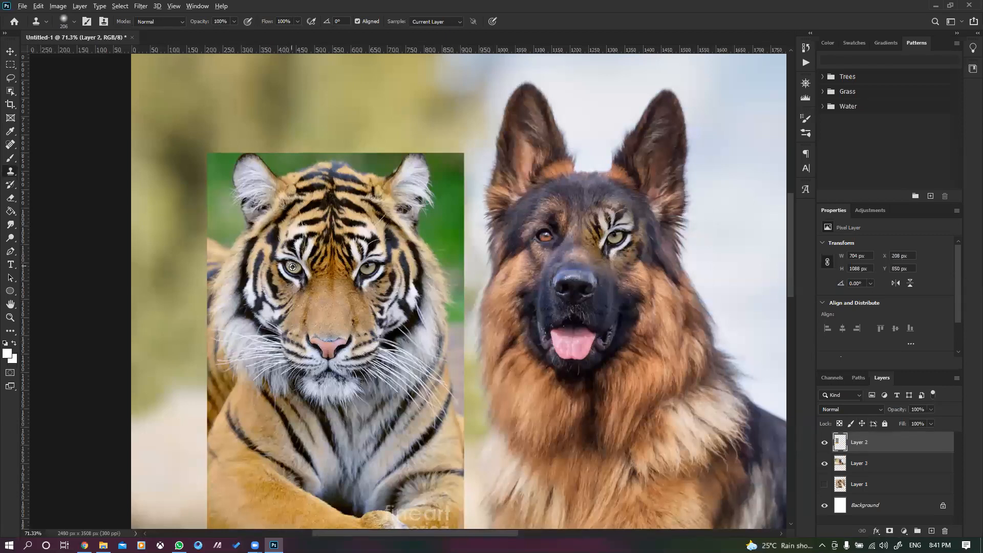
left_click(880, 463)
mouse_move(555, 238)
left_mouse_down()
mouse_move(543, 225)
mouse_move(530, 240)
left_mouse_up()
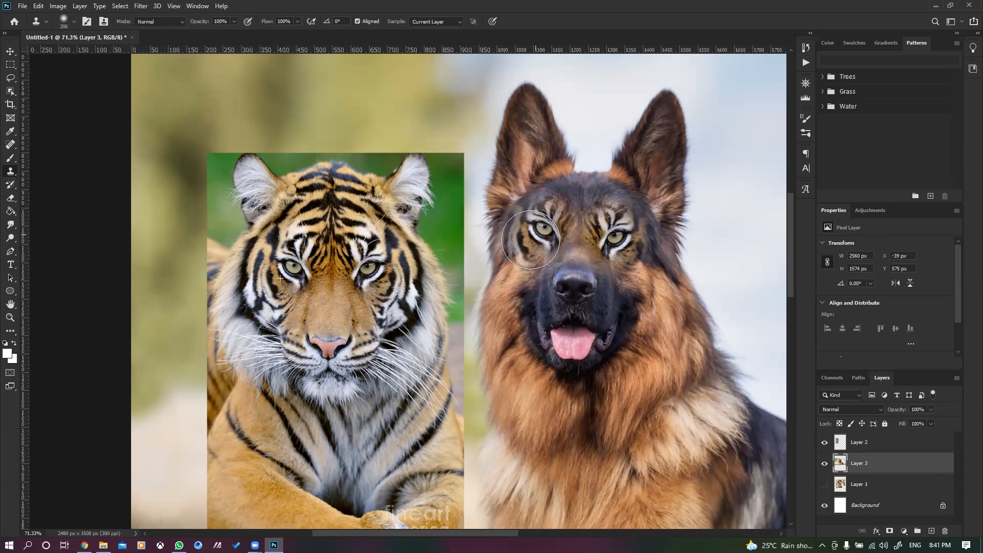
Step: Sample the tiger's muzzle on Layer 2 and clone its nose and upper lip over the shepherd's nose on Layer 3
left_click(855, 444)
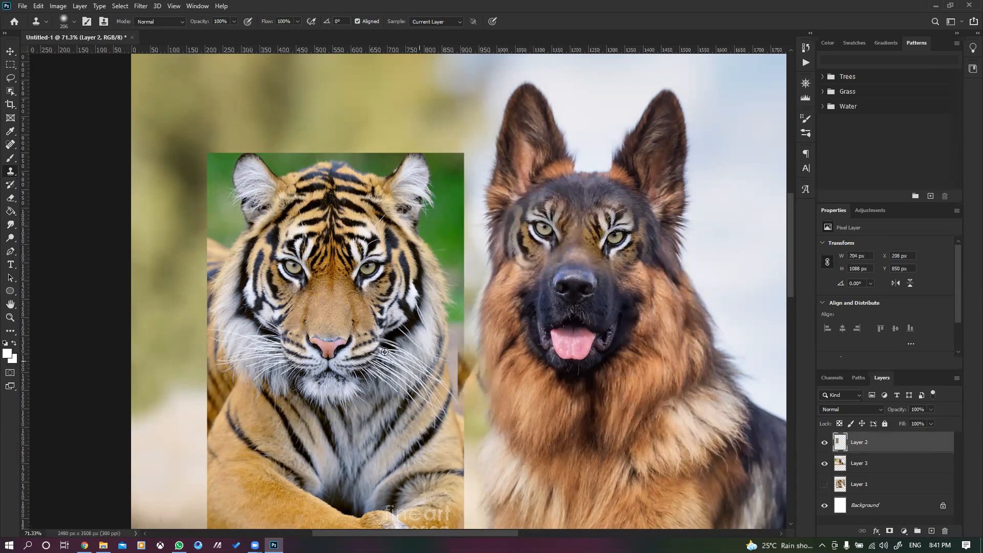
left_click(859, 464)
mouse_move(576, 284)
left_mouse_down()
mouse_move(563, 294)
mouse_move(589, 286)
mouse_move(568, 302)
left_mouse_up()
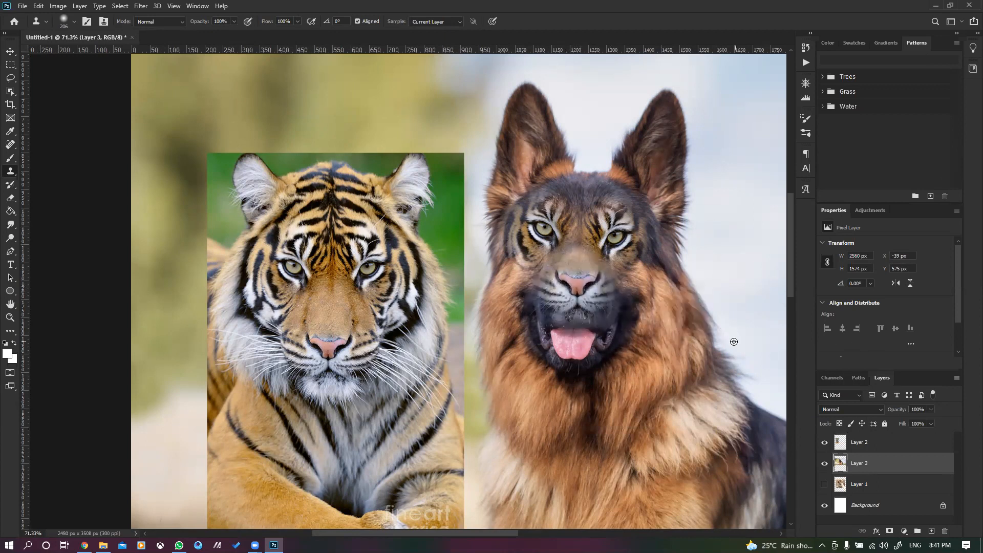
Step: Clone the tiger's chin, cheek fur and whiskers around the shepherd's mouth and muzzle
scroll(733, 341, "down", 3)
scroll(704, 303, "up", 3)
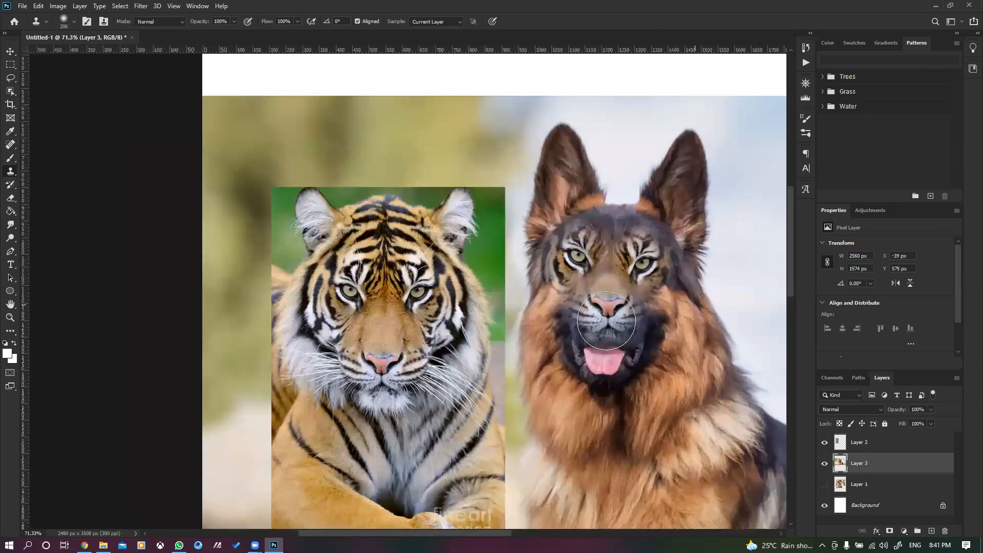
left_click_drag(589, 380, 604, 343)
mouse_move(609, 287)
left_mouse_down()
mouse_move(600, 281)
mouse_move(554, 321)
mouse_move(563, 323)
left_mouse_up()
left_click_drag(692, 325, 651, 314)
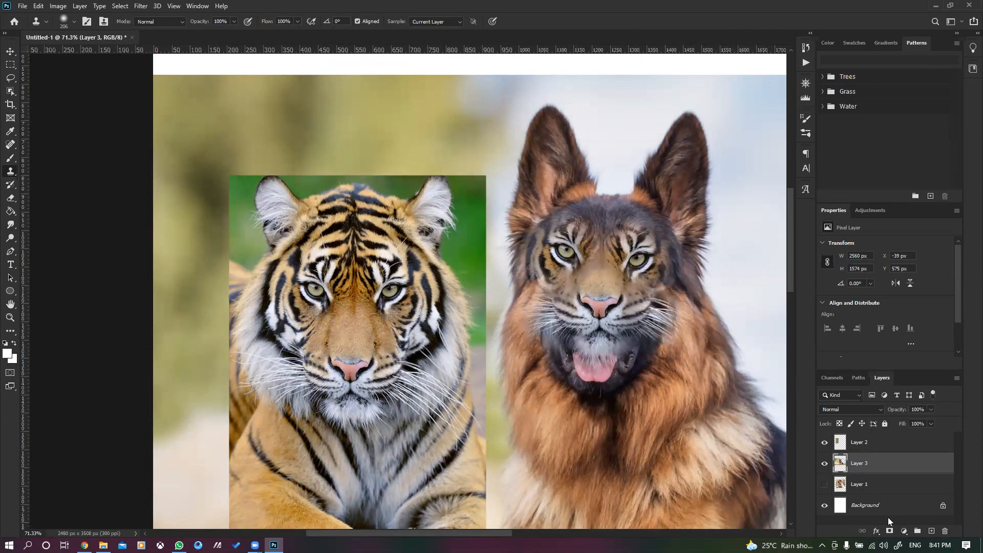
Step: Try to clone the tiger's striped fur over the shepherd's brow and the base of its left-hand ear
scroll(675, 426, "down", 1)
scroll(719, 271, "up", 1)
left_click_drag(571, 227, 549, 249)
key("ctrl+z")
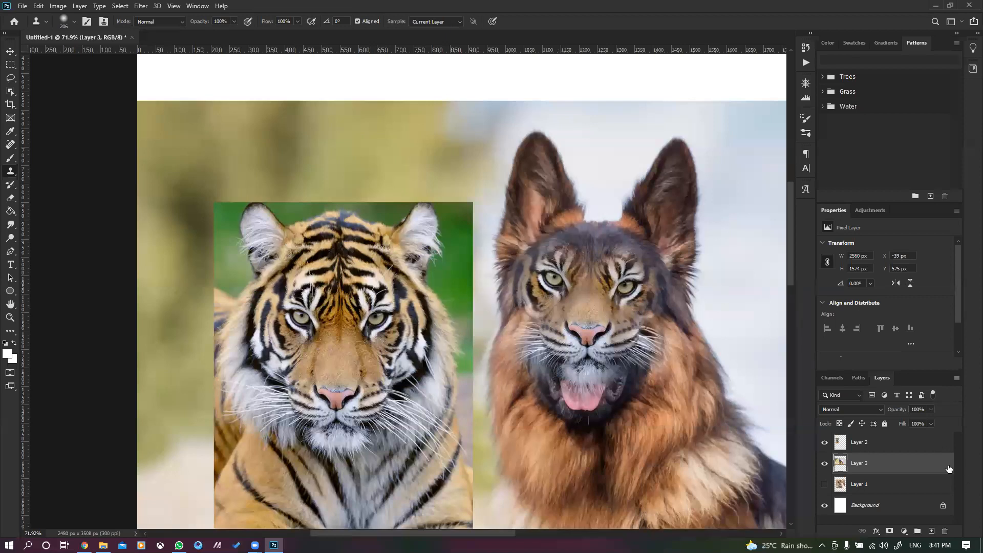
left_click(858, 443)
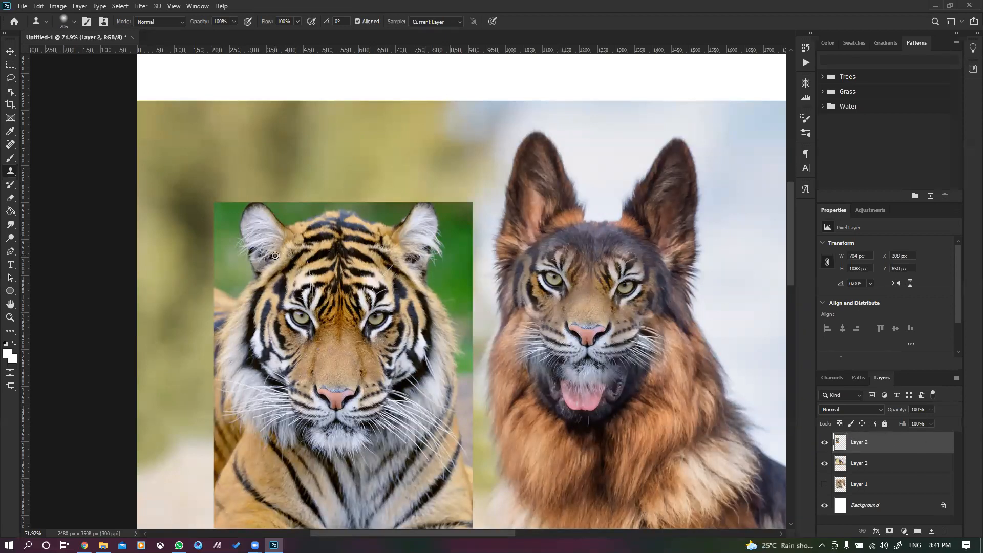
left_click(867, 461)
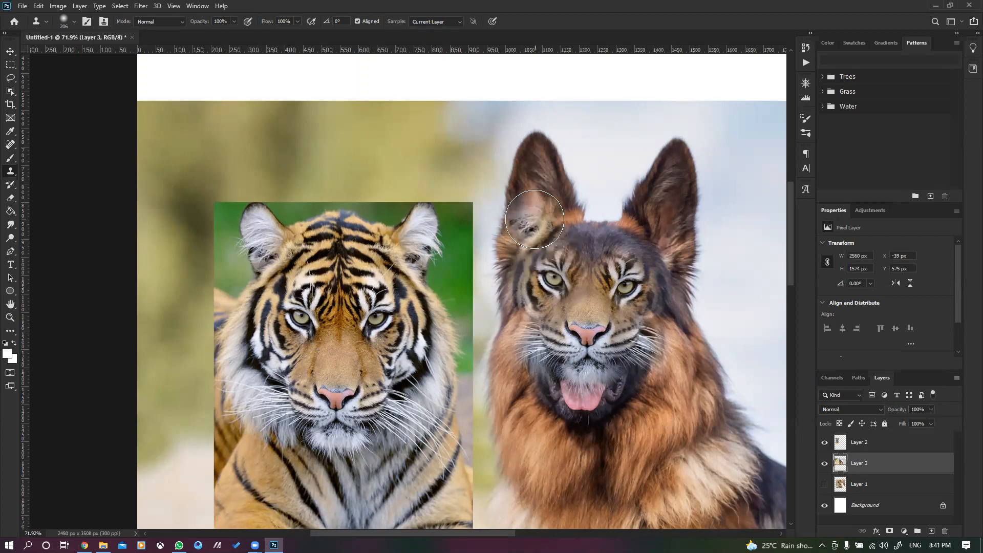
mouse_move(530, 218)
left_mouse_down()
mouse_move(509, 213)
mouse_move(522, 223)
mouse_move(514, 205)
mouse_move(540, 154)
mouse_move(552, 202)
left_mouse_up()
key("ctrl+z")
key("ctrl+z")
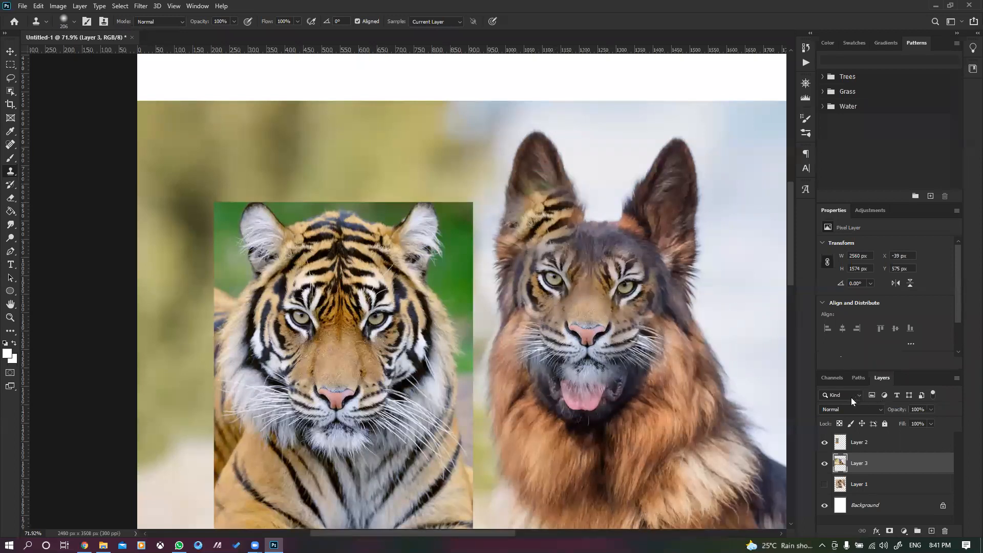
Step: Resample the tiger layer, clone its striped fur at the base of the shepherd's right-hand ear, and undo the excess strokes
left_click(858, 445)
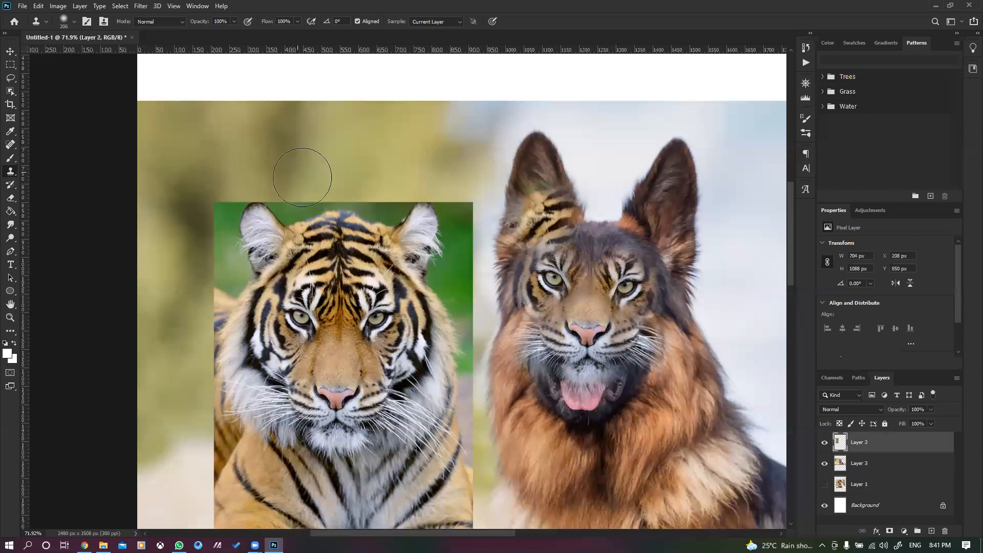
left_click(864, 465)
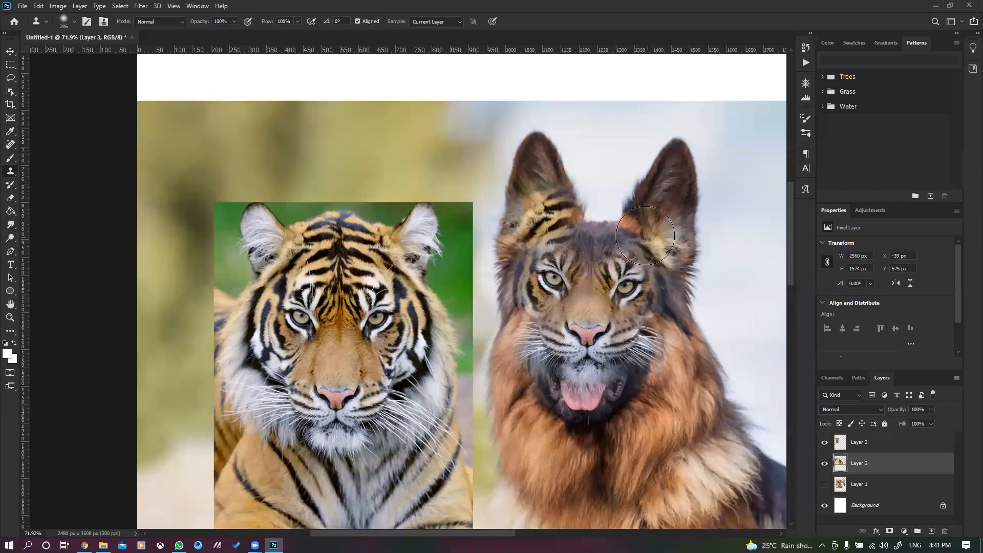
mouse_move(657, 236)
left_mouse_down()
mouse_move(642, 299)
mouse_move(643, 210)
mouse_move(701, 271)
mouse_move(645, 230)
left_mouse_up()
key("ctrl+z")
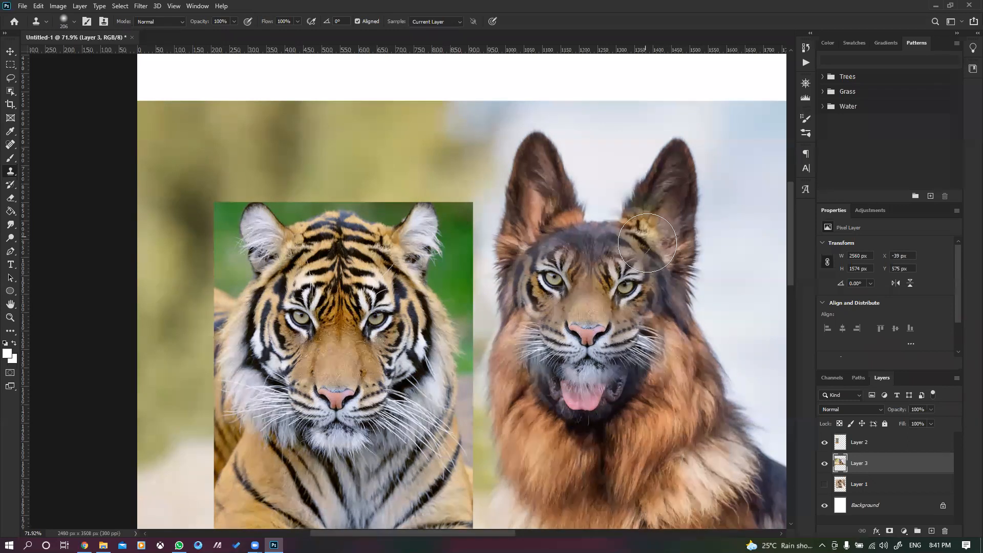
key("ctrl+z")
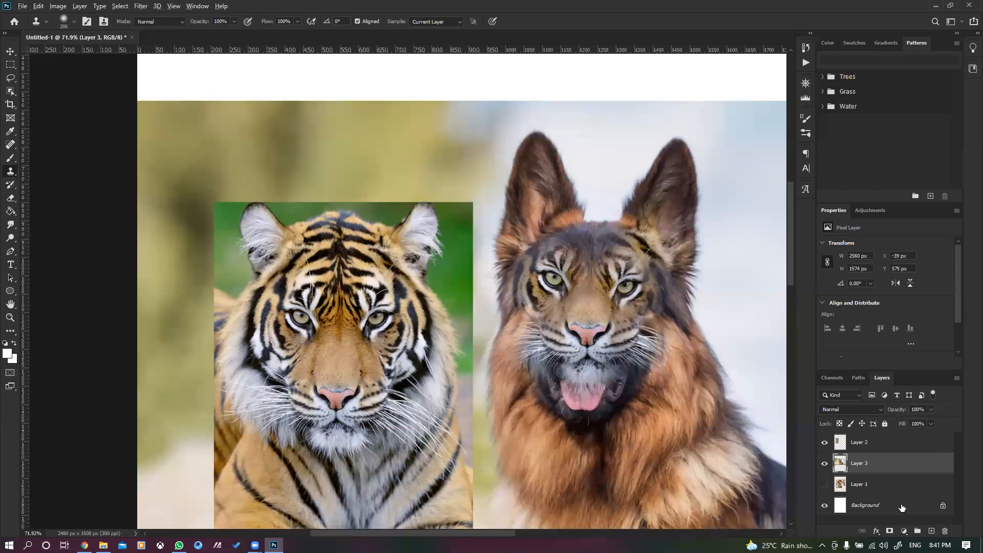
Step: Sample the tiger's forehead on Layer 2 and clone its stripes onto the shepherd's forehead on Layer 3
left_click(870, 443)
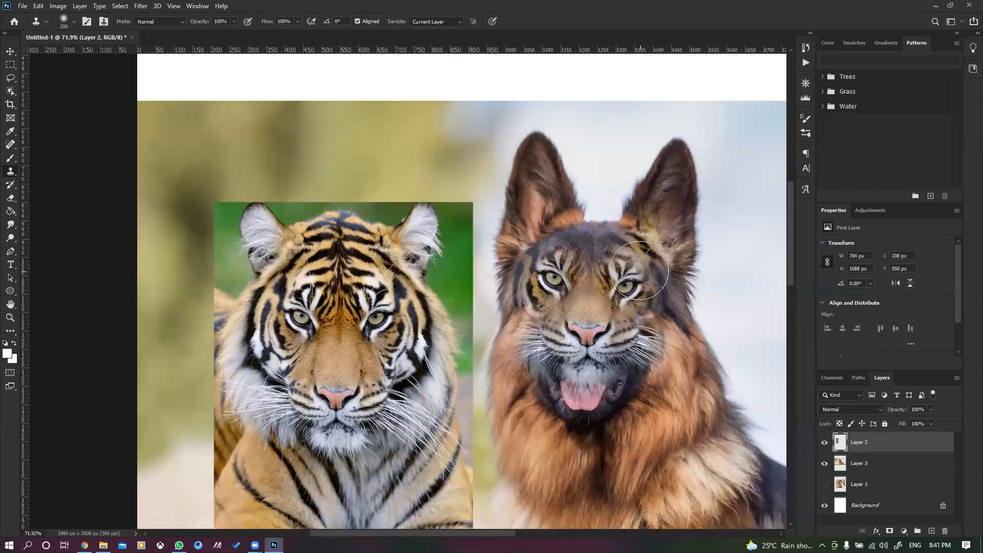
left_click(859, 463)
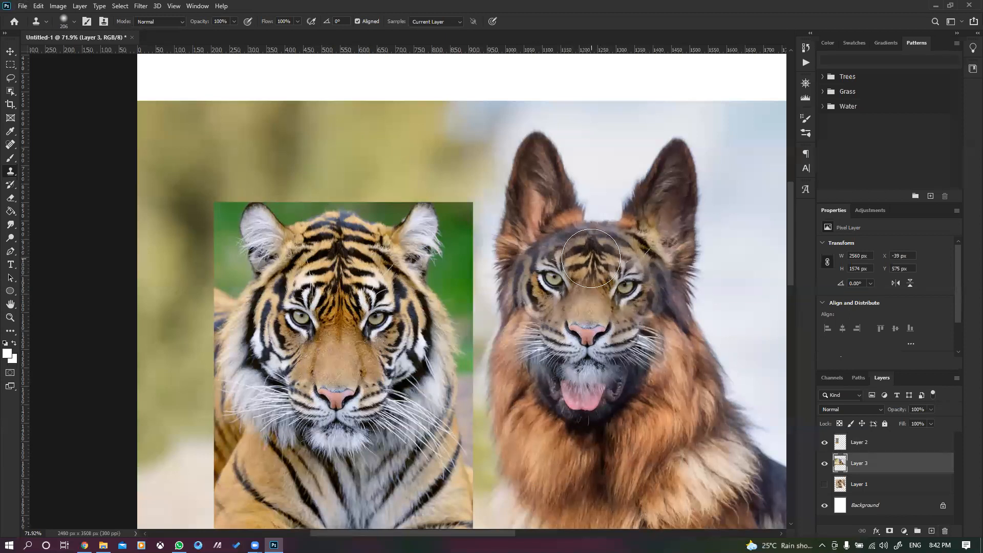
left_click_drag(594, 260, 581, 258)
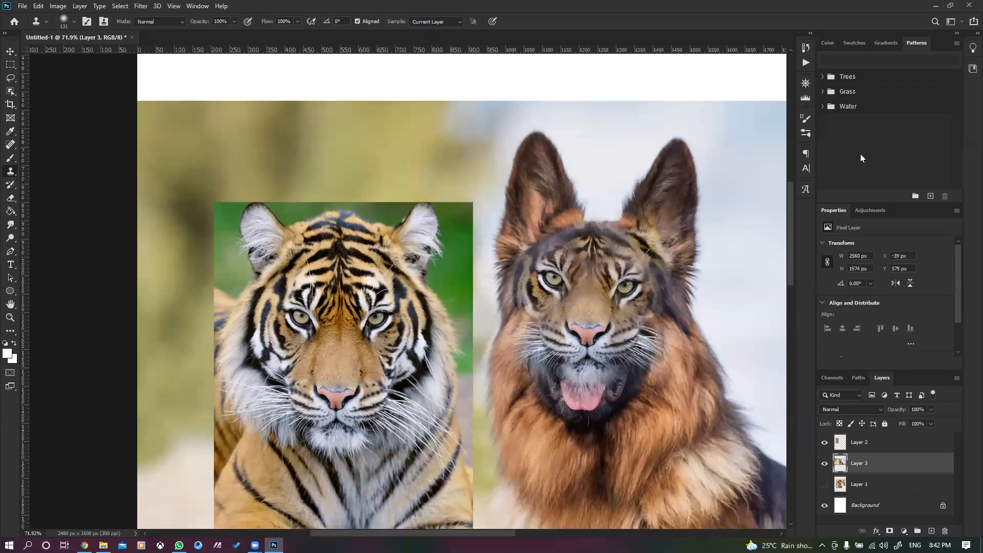
Step: Clone tiger stripes along the shepherd's temples and both cheeks with a smaller 131 px brush
mouse_move(569, 240)
left_mouse_down()
mouse_move(554, 233)
mouse_move(528, 248)
left_mouse_up()
mouse_move(650, 231)
left_mouse_down()
mouse_move(640, 245)
mouse_move(659, 258)
mouse_move(657, 297)
left_mouse_up()
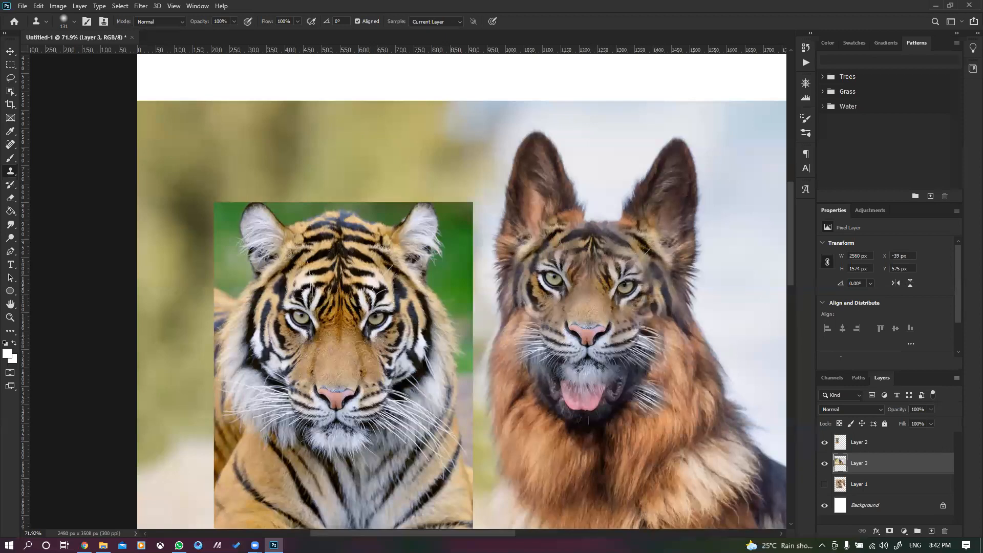
left_click_drag(525, 373, 524, 322)
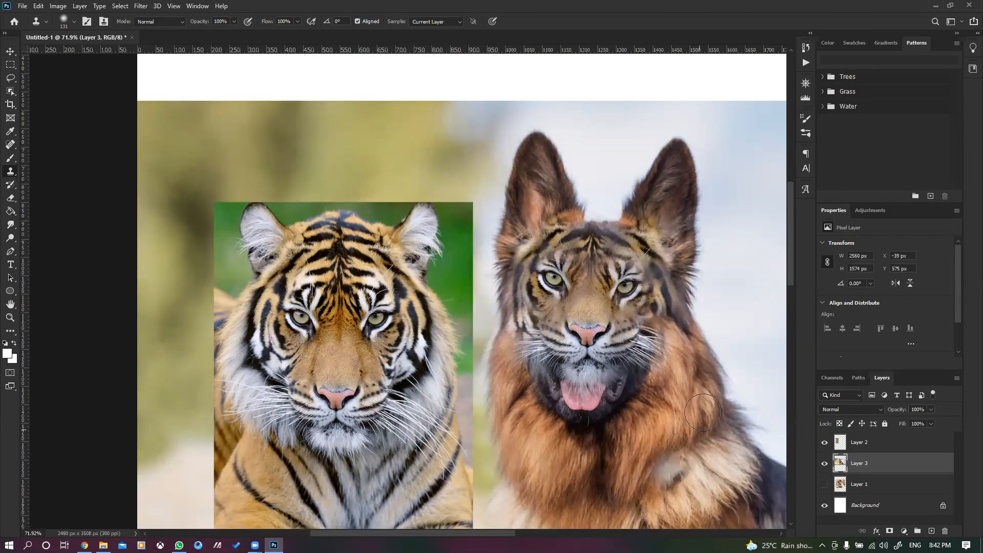
left_click_drag(675, 352, 668, 337)
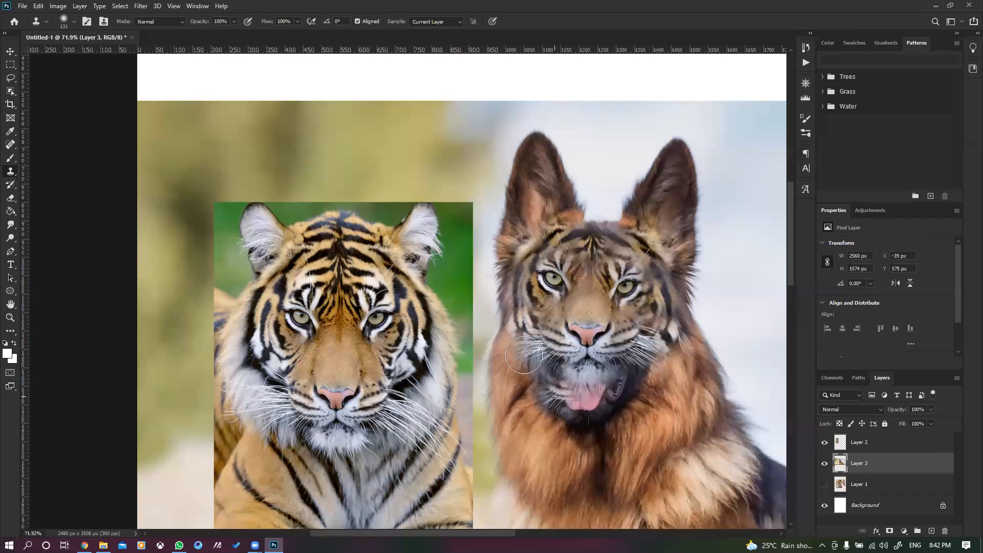
left_click_drag(527, 356, 522, 357)
Step: Clone the tiger's fur around the shepherd's jaw and down onto its chest, undoing the last stray stroke
mouse_move(653, 381)
left_mouse_down()
mouse_move(643, 388)
mouse_move(638, 368)
mouse_move(641, 382)
left_mouse_up()
mouse_move(540, 363)
left_mouse_down()
mouse_move(537, 433)
mouse_move(542, 398)
mouse_move(557, 424)
mouse_move(534, 387)
mouse_move(547, 410)
mouse_move(585, 430)
mouse_move(634, 403)
mouse_move(716, 506)
mouse_move(693, 489)
mouse_move(646, 355)
mouse_move(656, 376)
mouse_move(638, 405)
mouse_move(596, 437)
mouse_move(558, 435)
left_mouse_up()
key("ctrl+z")
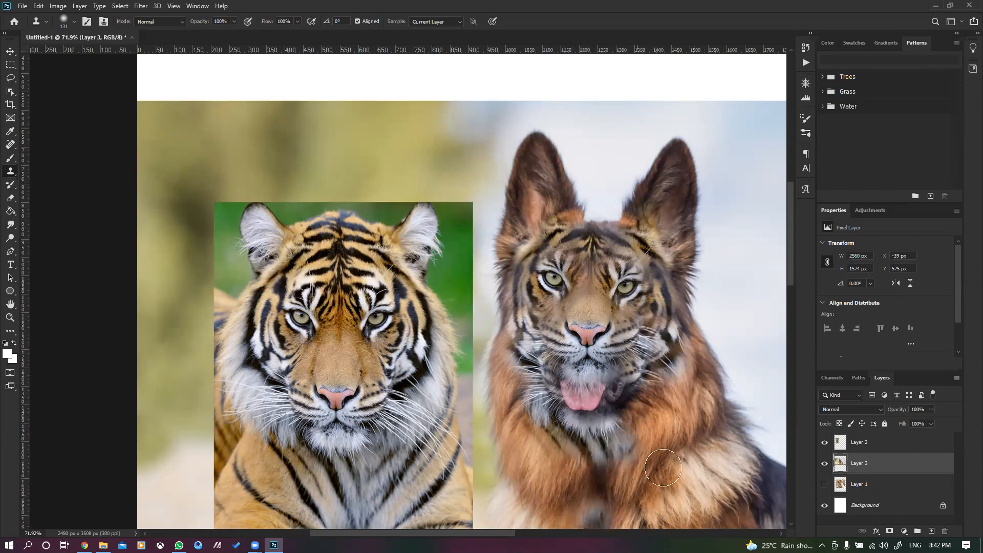
Step: Sample the tiger's striped fur on Layer 2 and clone it onto the shepherd's left-hand ear on Layer 3
scroll(688, 435, "down", 4)
scroll(764, 448, "down", 2)
scroll(719, 338, "up", 3)
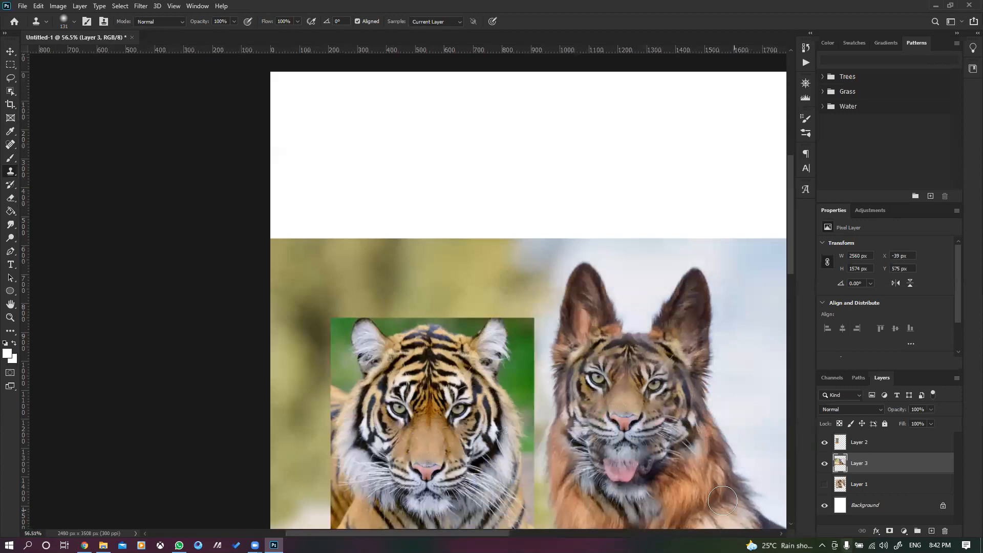
left_click(860, 443)
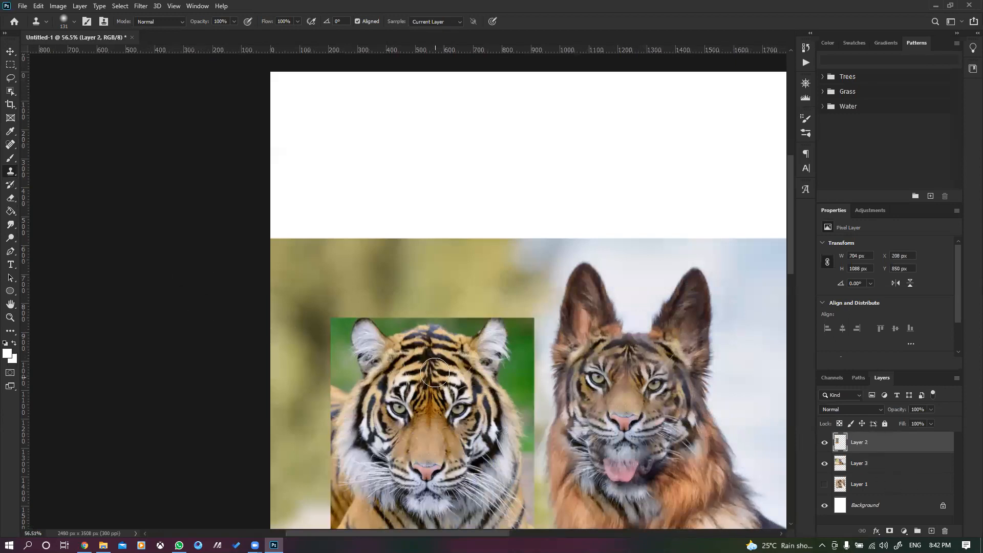
left_click(850, 469)
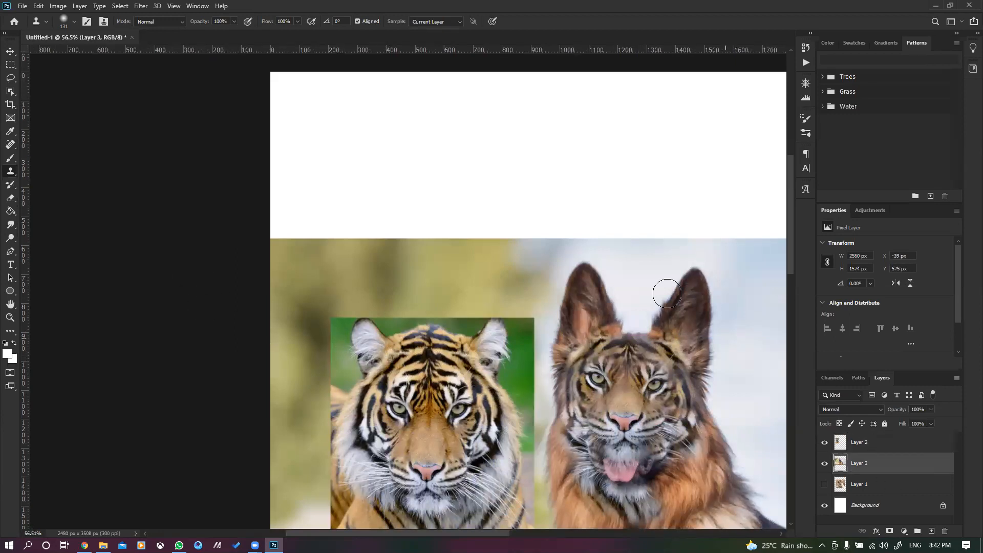
left_click_drag(588, 322, 567, 348)
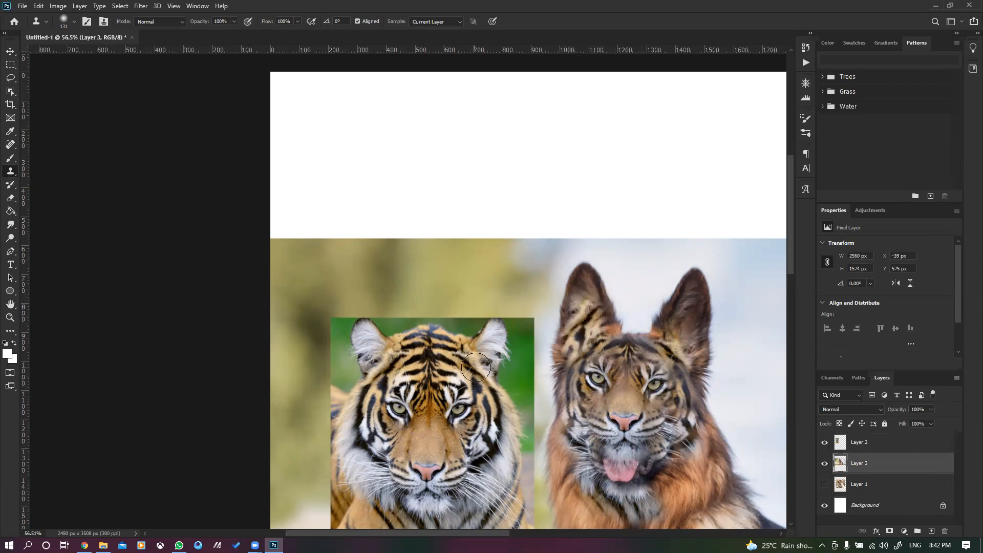
Step: Sample the fur beside the tiger's right-hand ear, try cloning it onto the shepherd's right-hand ear, and undo the strokes
left_click(852, 442)
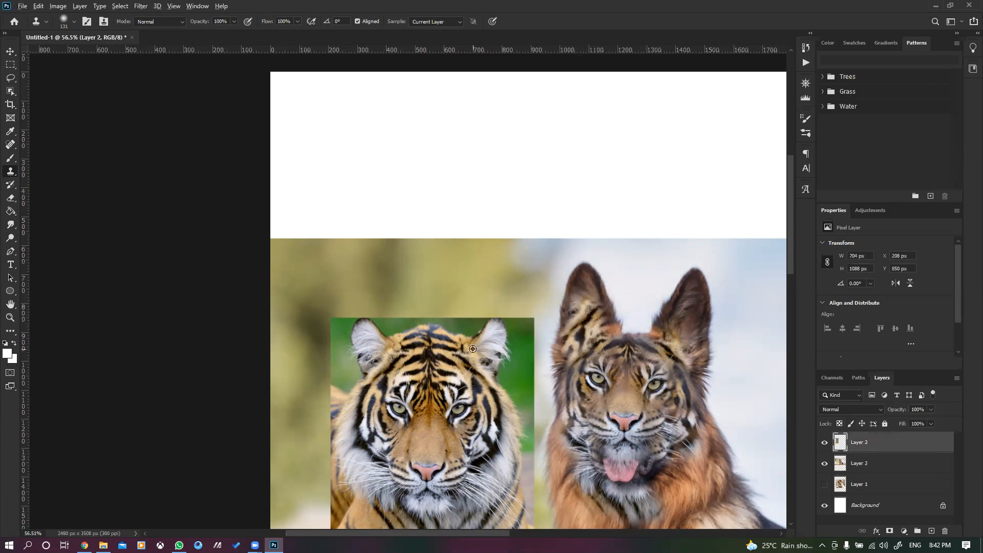
left_click(854, 466)
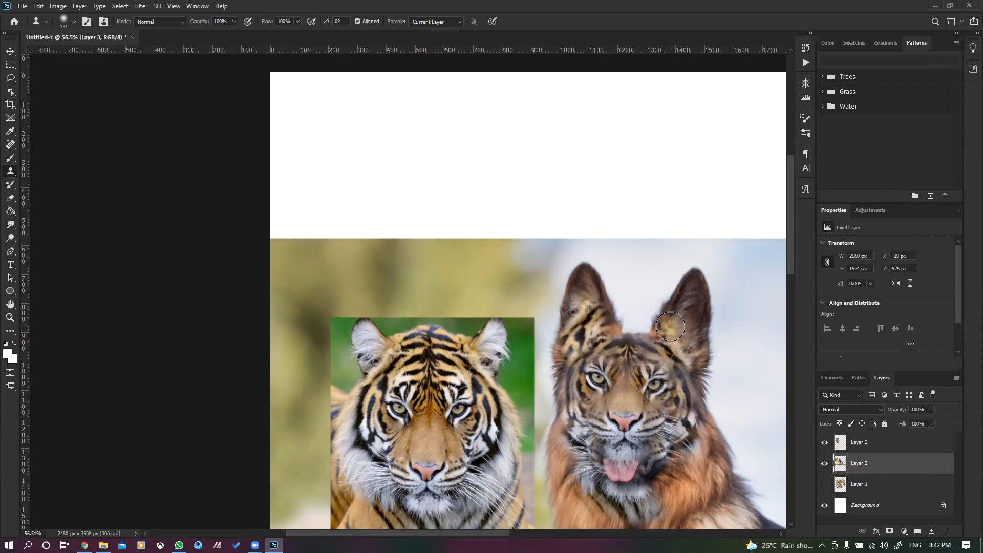
left_click_drag(681, 318, 674, 325)
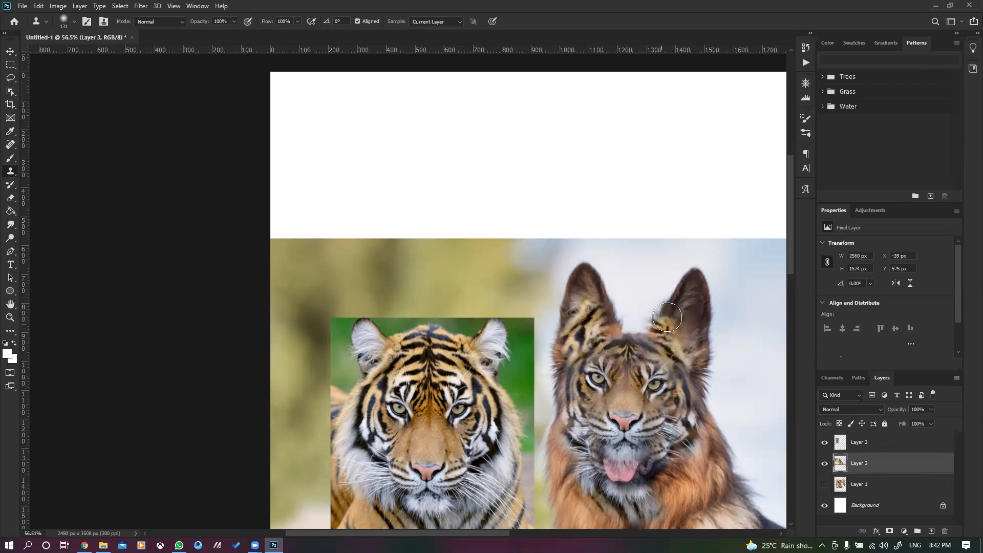
key("ctrl+z")
left_click_drag(664, 303, 657, 333)
key("ctrl+z")
key("ctrl+z")
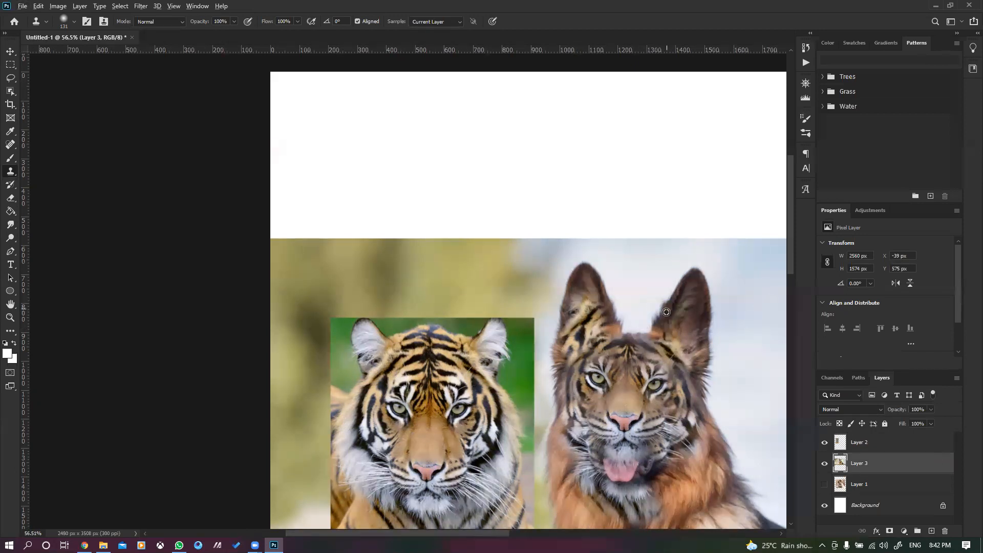
Step: Resample just below the tiger's right-hand ear, clone onto the shepherd's right-hand ear, and undo the cloning on the ears
left_click(495, 371, "ctrl")
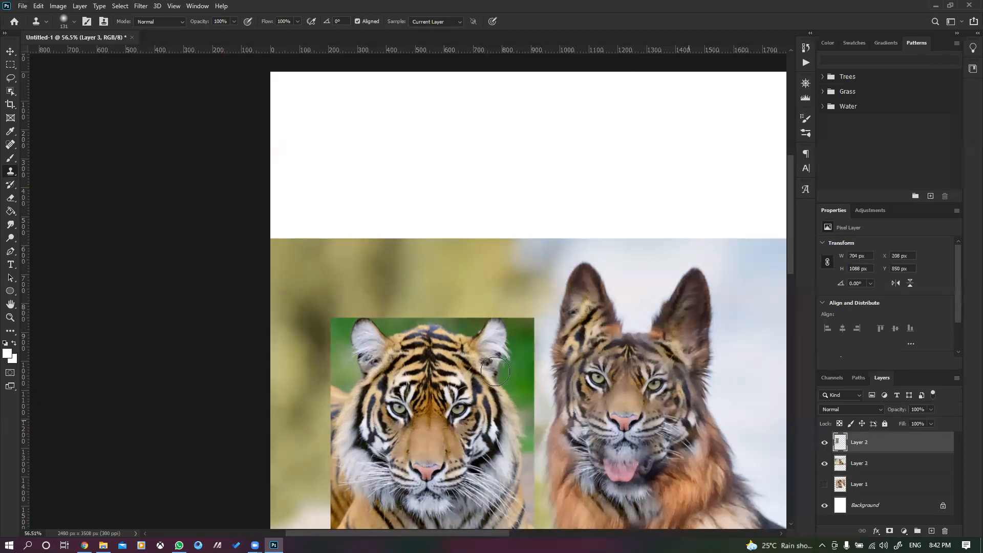
left_click(885, 463)
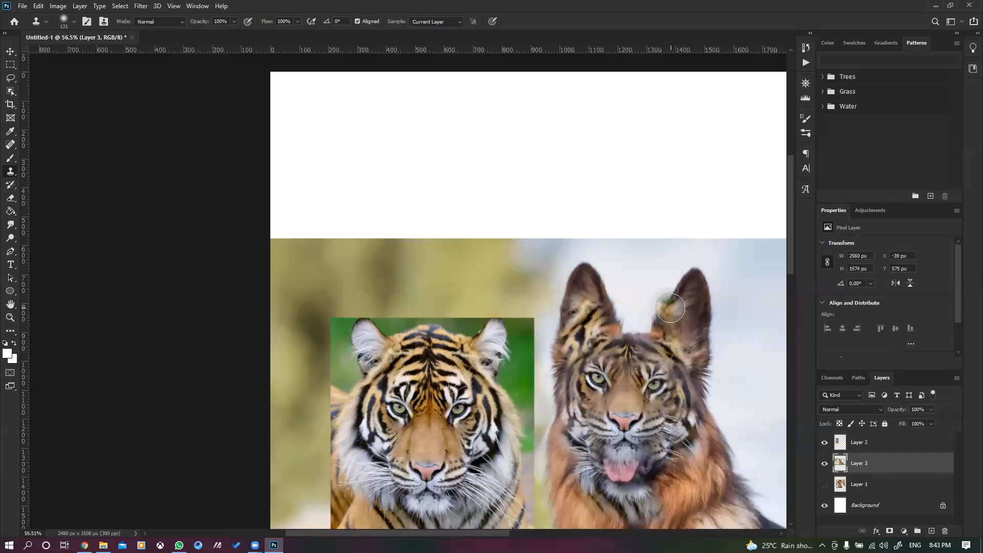
mouse_move(673, 314)
left_mouse_down()
mouse_move(679, 358)
mouse_move(655, 338)
left_mouse_up()
scroll(732, 434, "down", 3)
scroll(733, 434, "up", 3)
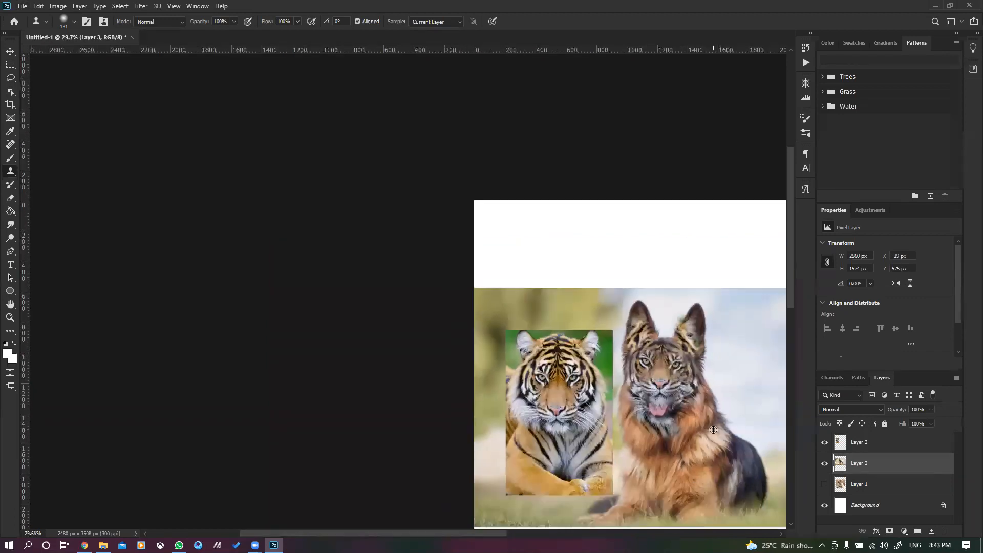
scroll(714, 429, "up", 3)
scroll(583, 281, "down", 3)
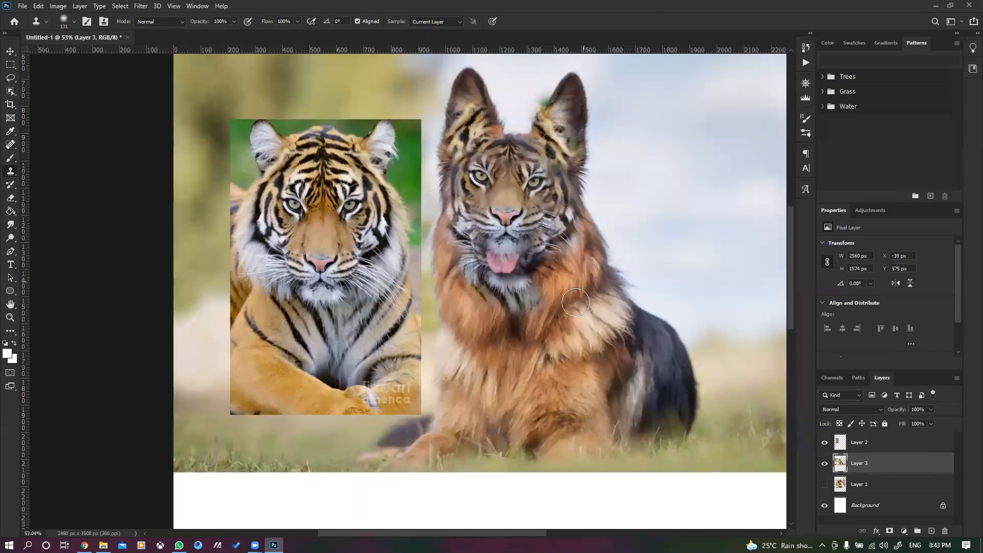
scroll(564, 284, "down", 2)
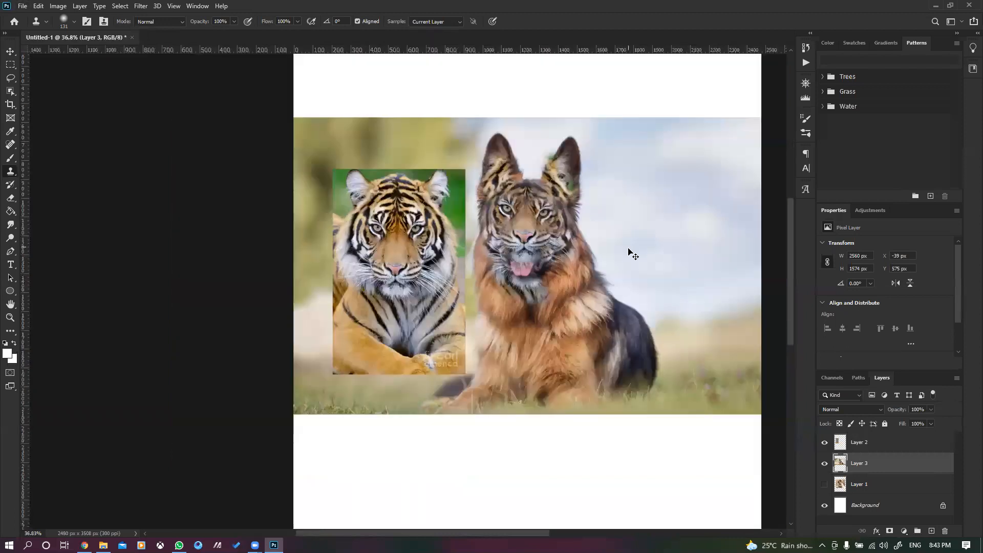
key("ctrl+z")
key("ctrl+z")
Step: Hide the tiger on Layer 2 and move the shepherd image on Layer 3 down the page to X 0 px, Y 1362 px
scroll(583, 261, "down", 2)
left_click(10, 51)
left_click(842, 449)
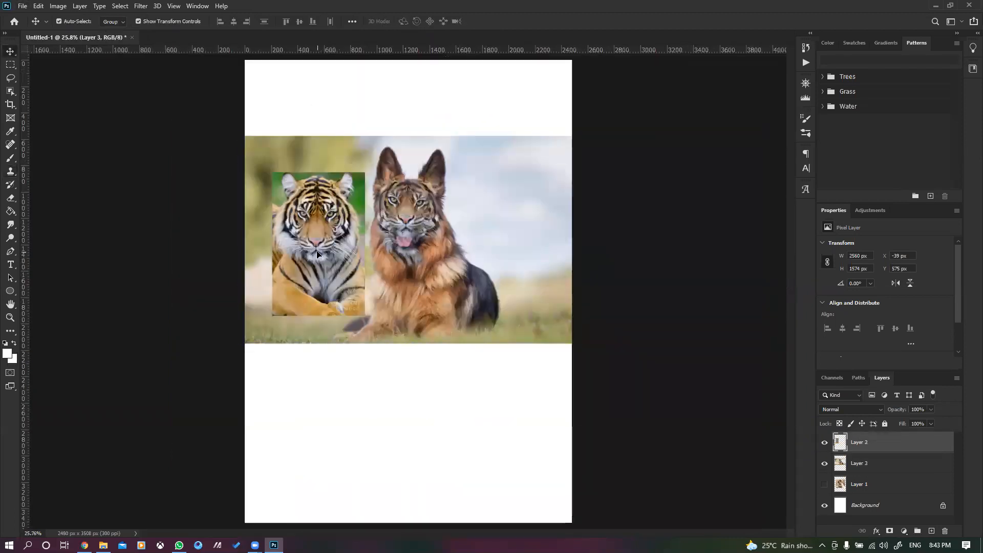
left_click(824, 442)
scroll(499, 220, "up", 5)
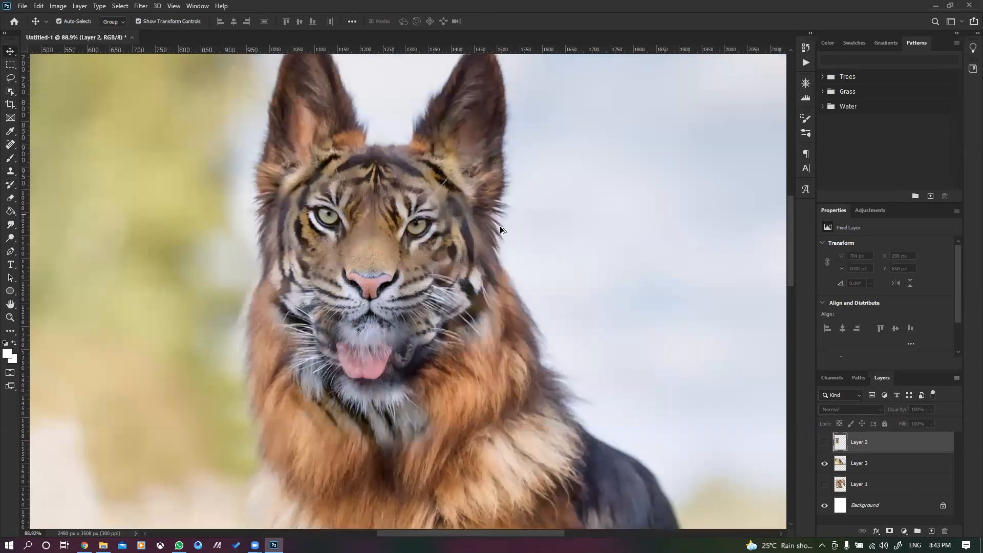
scroll(422, 217, "up", 2)
scroll(417, 222, "down", 5)
left_click_drag(408, 205, 423, 322)
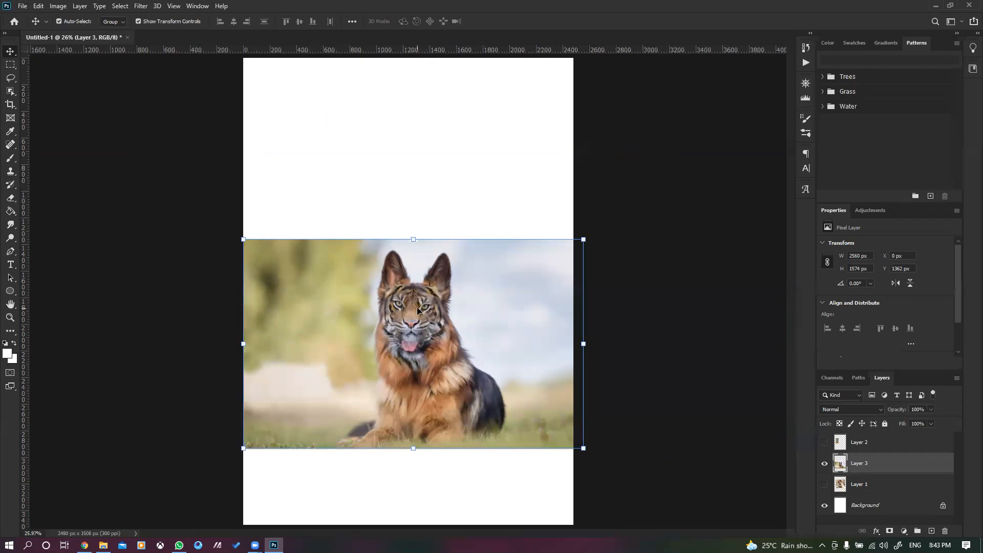
Step: Close Untitled-1 without saving and open the recent file 2023 tute post.psd without updating its text layers
left_click(127, 38)
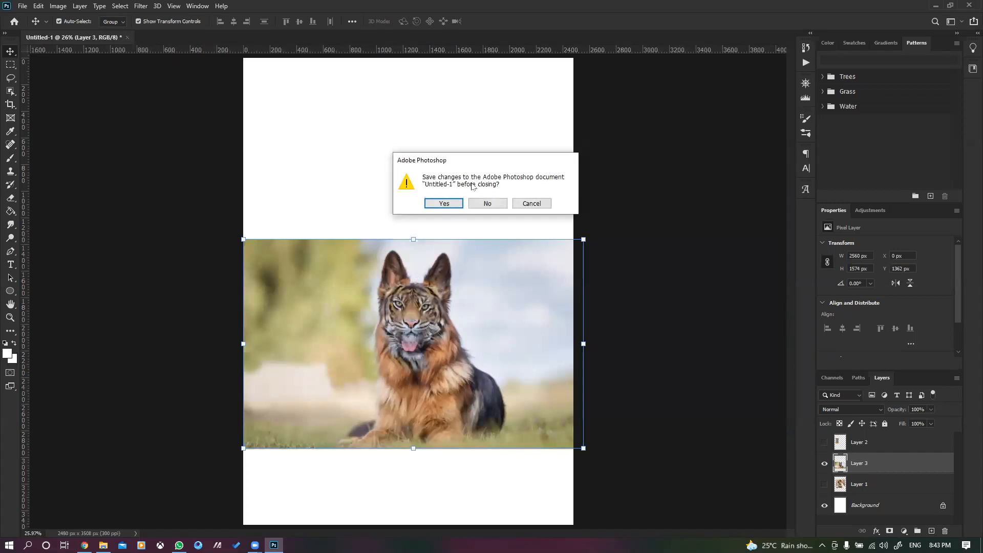
left_click(486, 203)
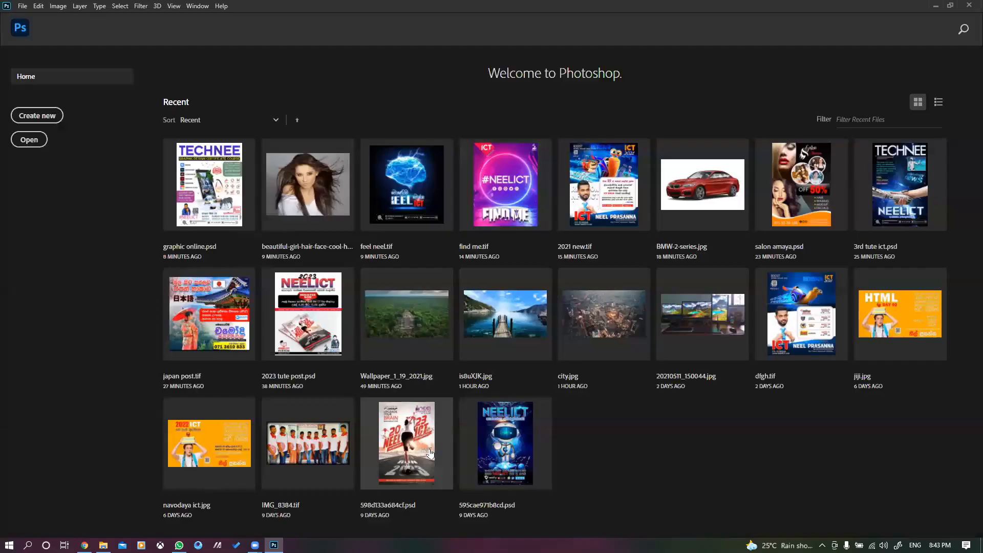
left_click(281, 344)
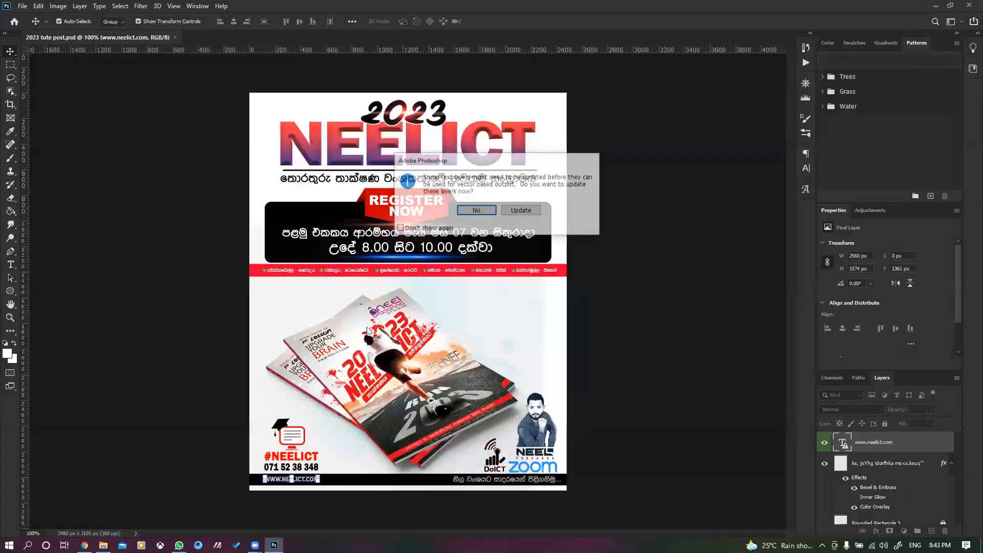
left_click(476, 211)
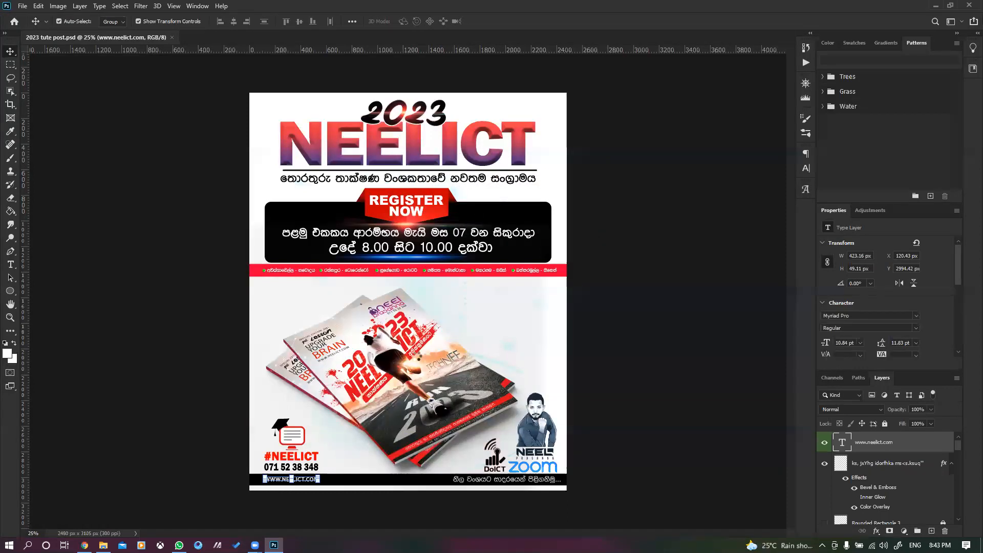
scroll(417, 356, "up", 2)
scroll(420, 367, "up", 1)
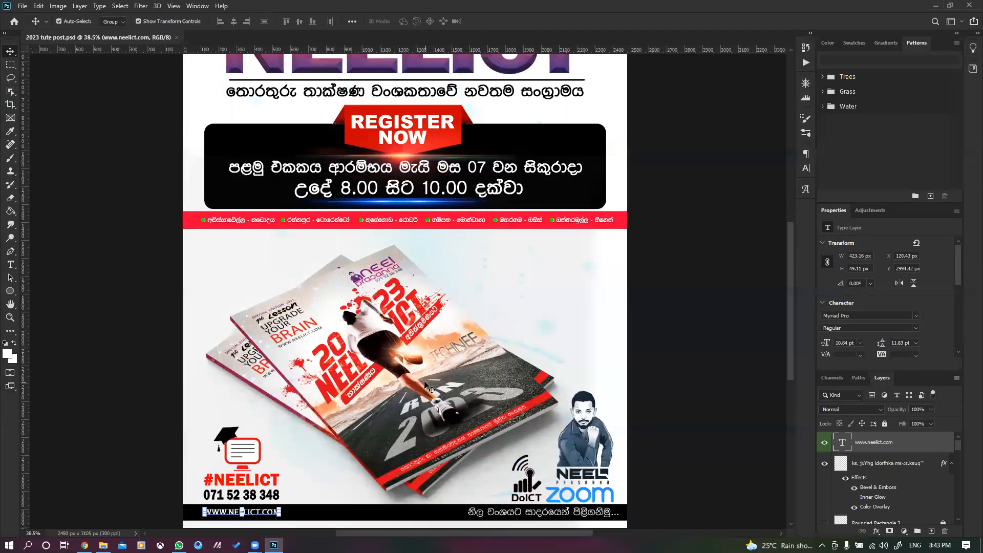
scroll(428, 387, "up", 1)
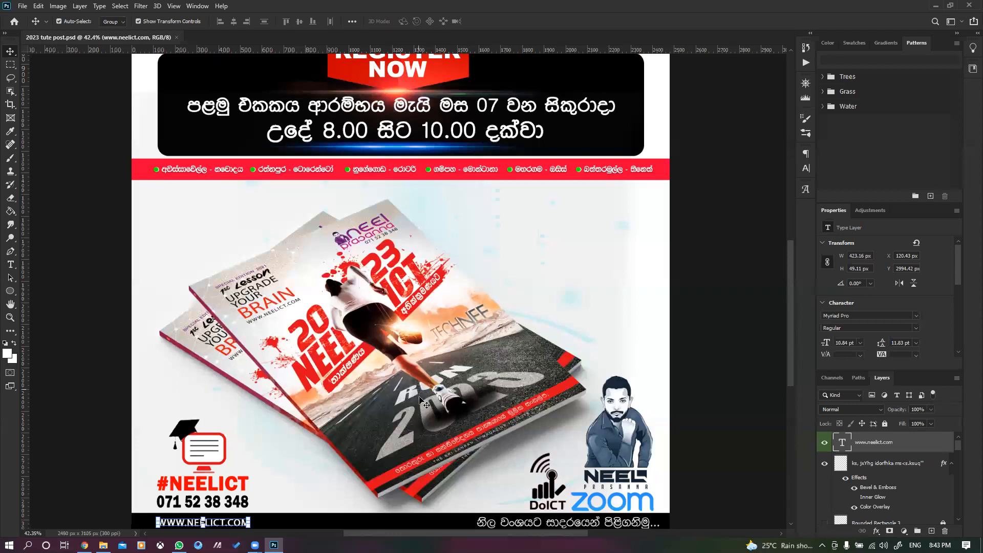
Step: Switch to the MD198_Perfect_Binding_Brochure_Mockup folder in File Explorer and browse its brochure mockup JPG previews in Photos
left_click(937, 5)
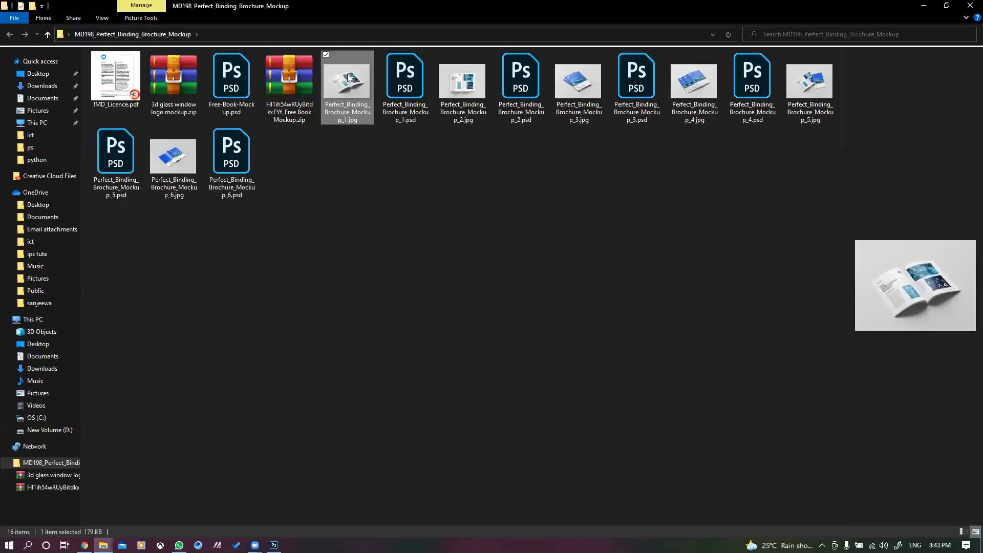
double_click(344, 88)
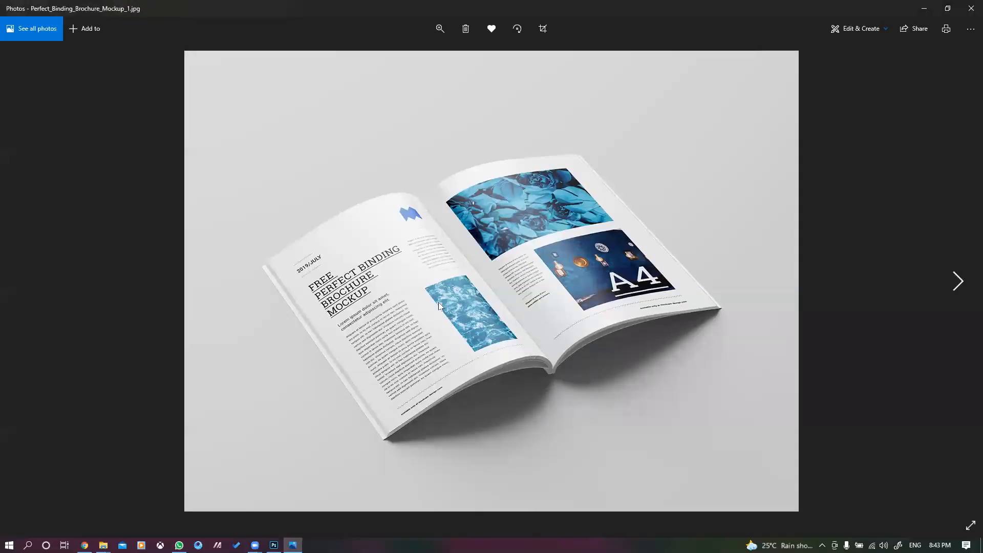
key("Right")
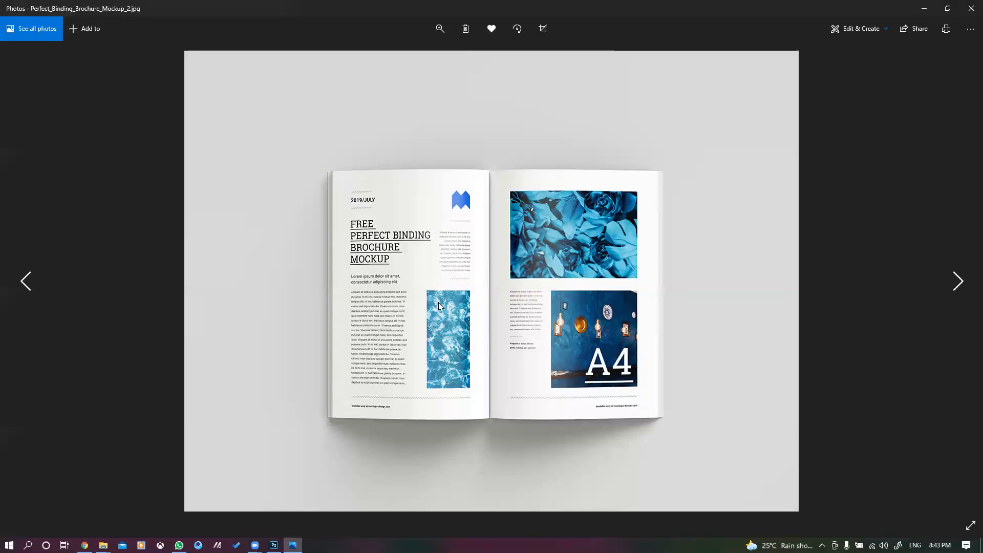
key("Right")
key("Right")
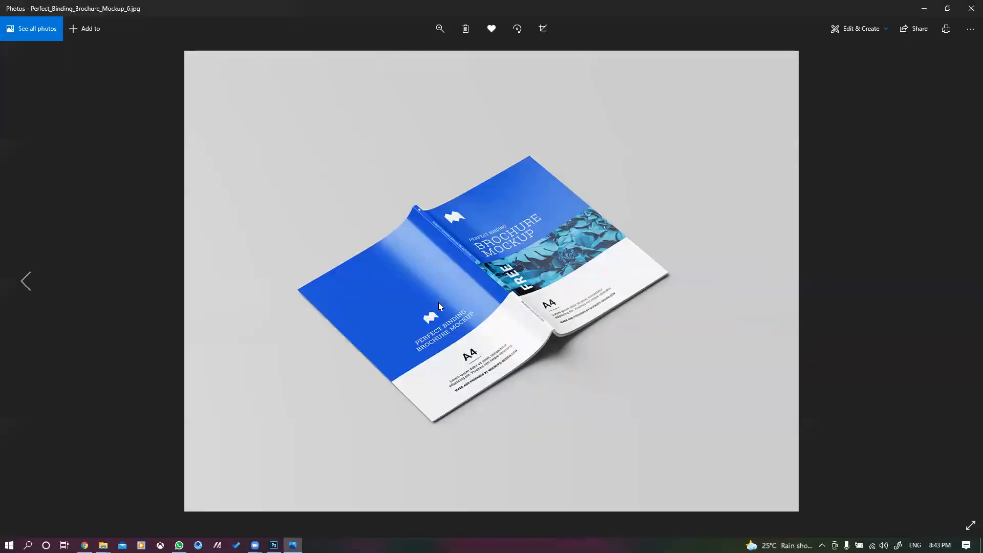
key("Left")
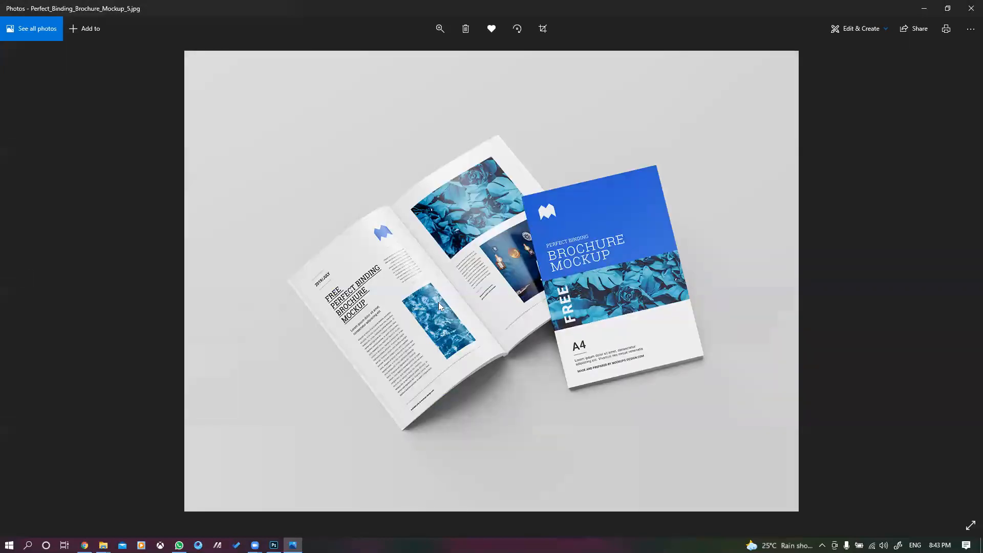
key("Left")
key("Left")
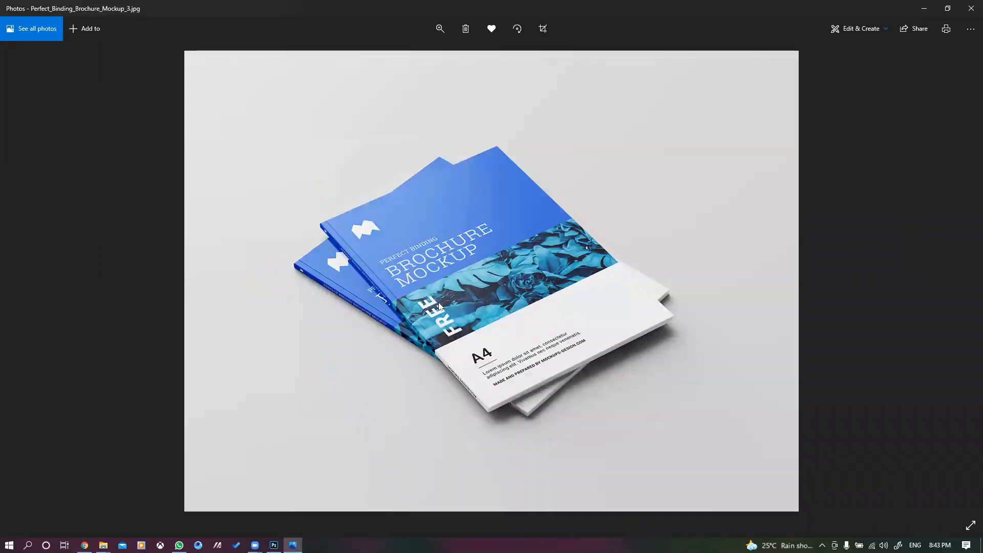
key("Left")
key("Left")
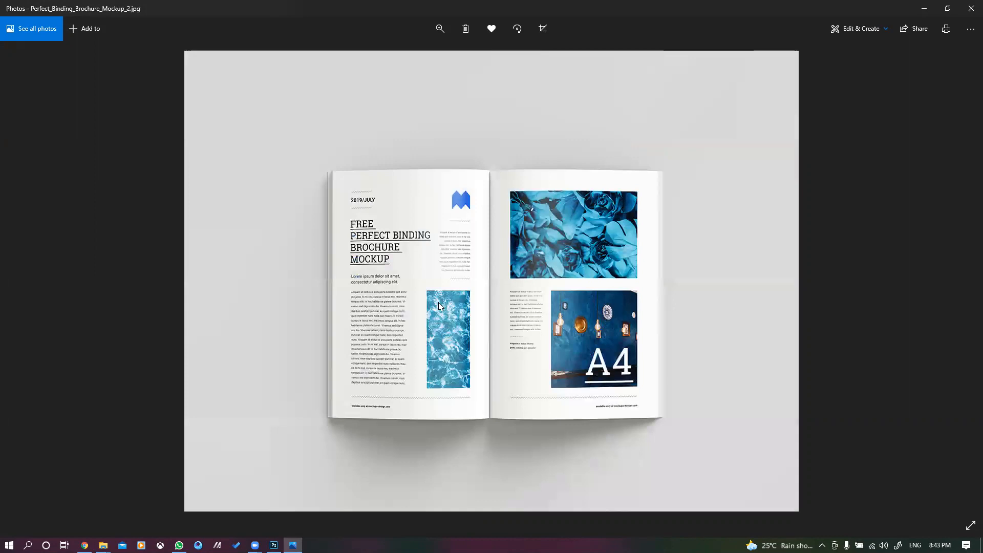
key("Left")
key("Left")
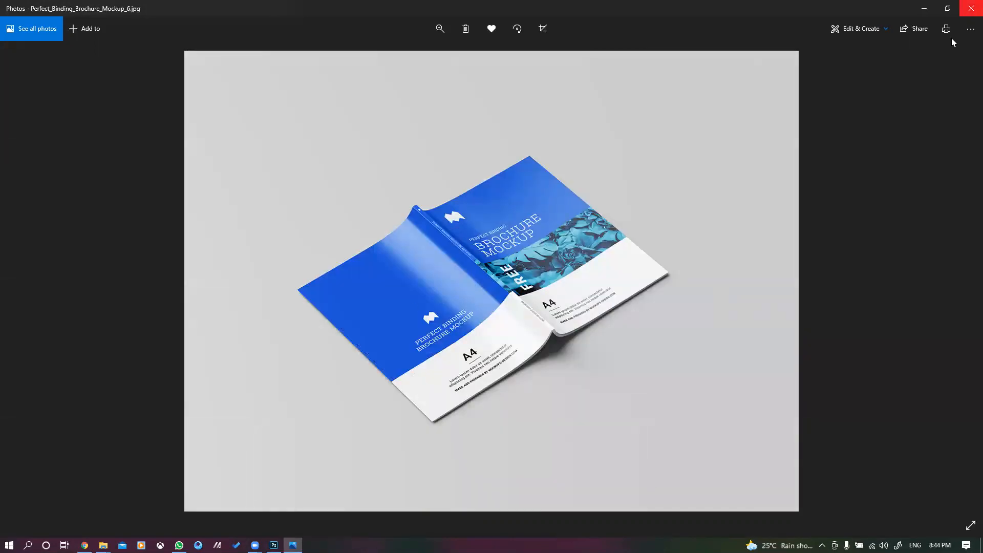
left_click(971, 8)
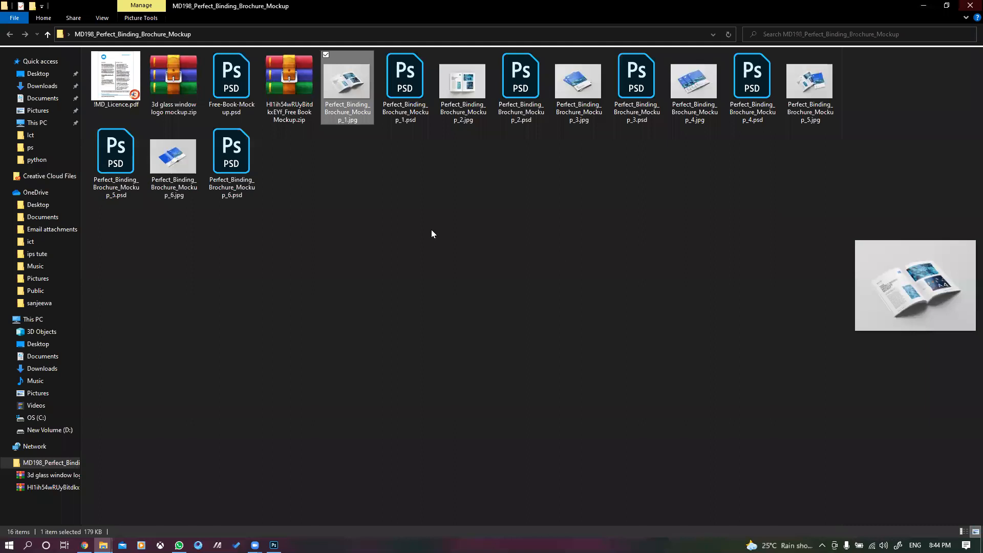
Step: Open Perfect_Binding_Brochure_Mockup_1.psd in Photoshop and show the Right page layer briefly before hiding it again
double_click(399, 89)
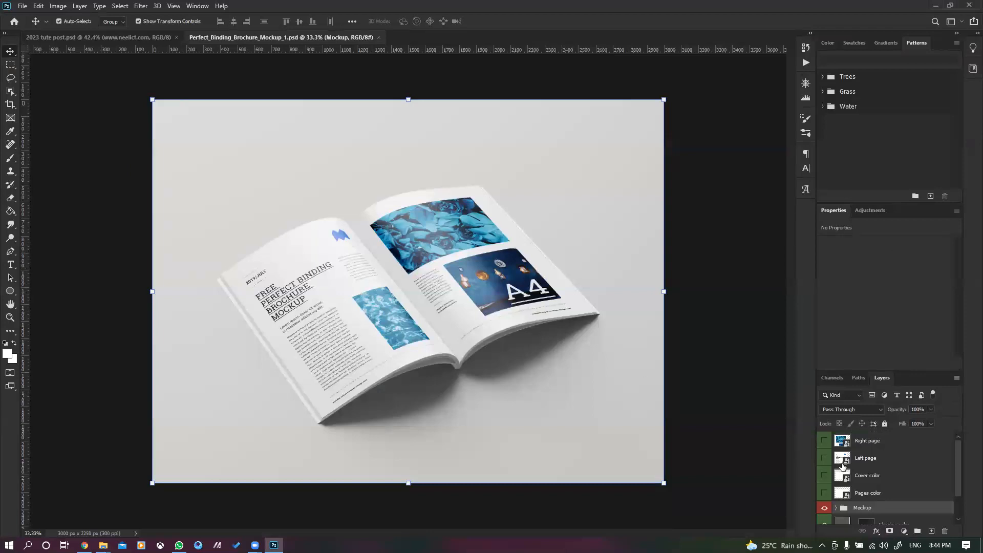
left_click(824, 441)
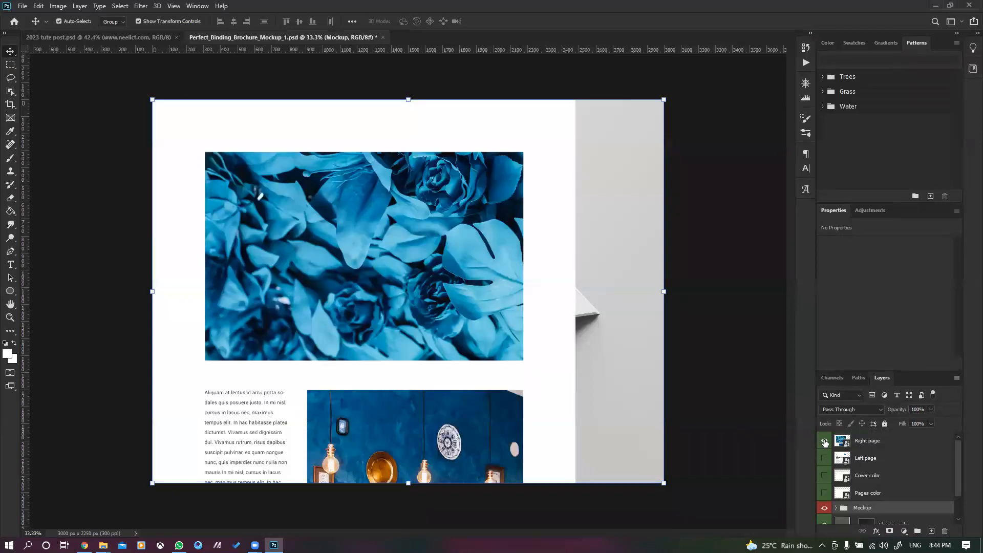
left_click(824, 441)
Step: Try moving the Mockup group off its shadow and hiding it, and undo these changes
scroll(880, 504, "down", 2)
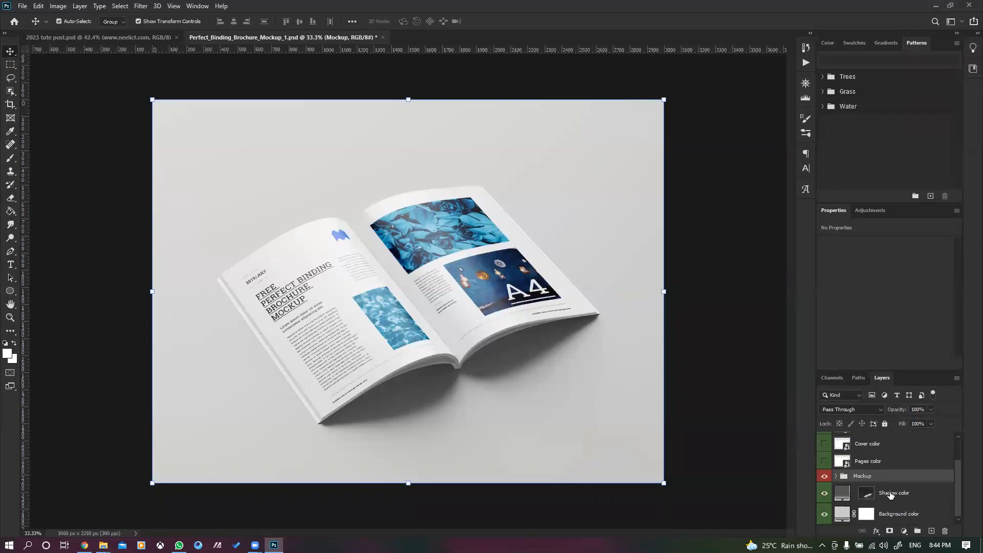
left_click(890, 495)
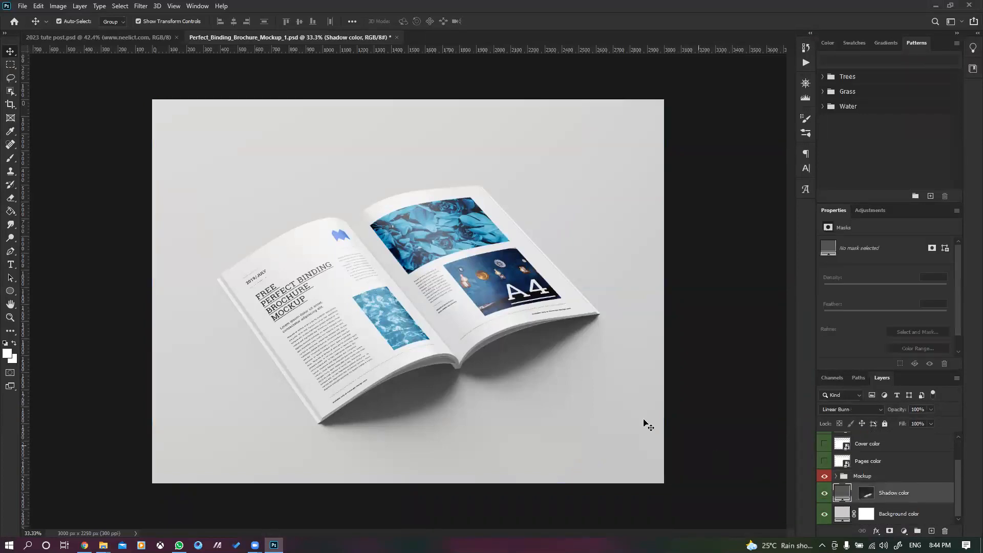
left_click(387, 300)
left_click_drag(366, 309, 445, 285)
left_click(823, 477)
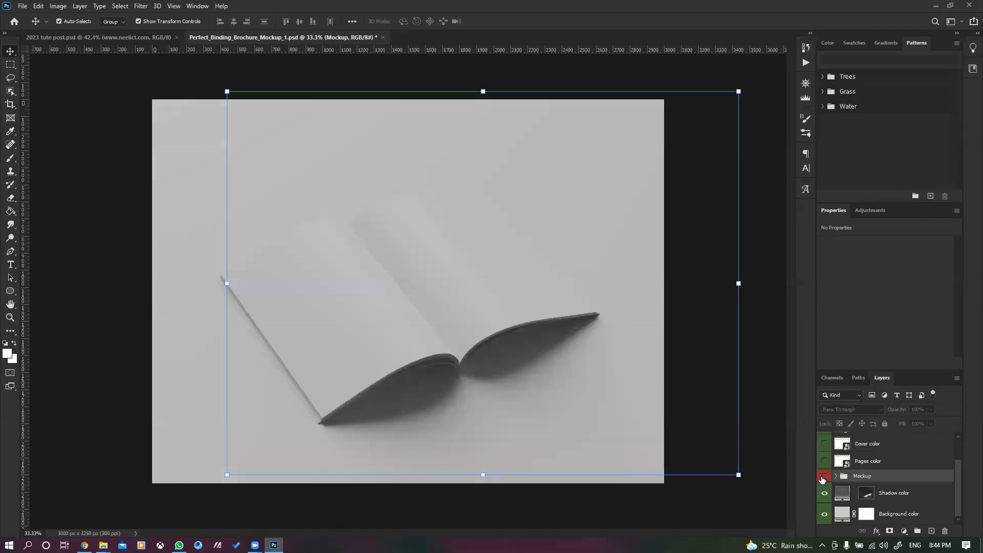
left_click(335, 280)
key("ctrl+z")
left_click_drag(402, 301, 297, 314)
key("ctrl+z")
key("ctrl+z")
key("ctrl+z")
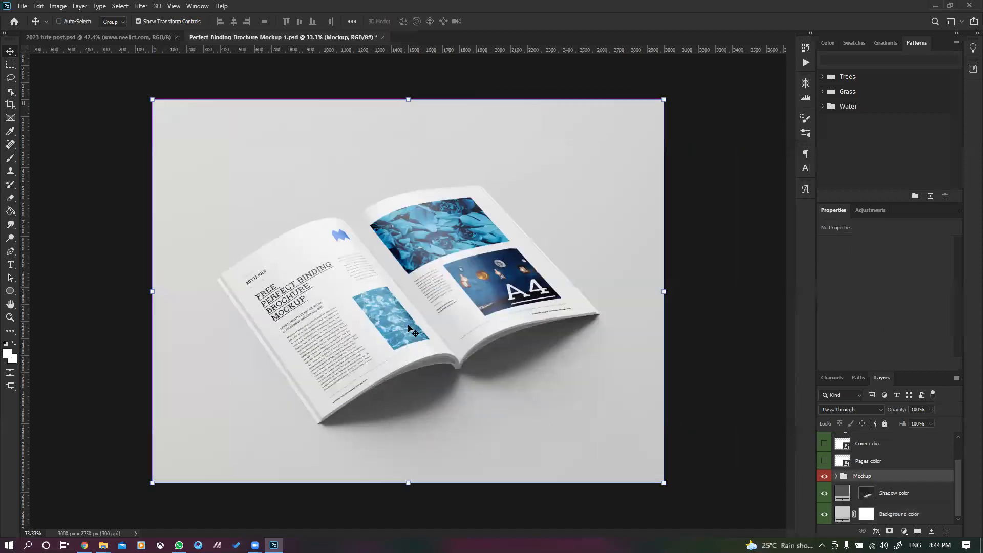
Step: Show the Right page layer, scale it to 51.55% and place it over the open brochure at X 1790 px, Y 1179 px
left_click_drag(596, 172, 444, 310)
left_click_drag(626, 102, 422, 163)
left_click_drag(473, 524, 428, 421)
left_click_drag(301, 250, 659, 277)
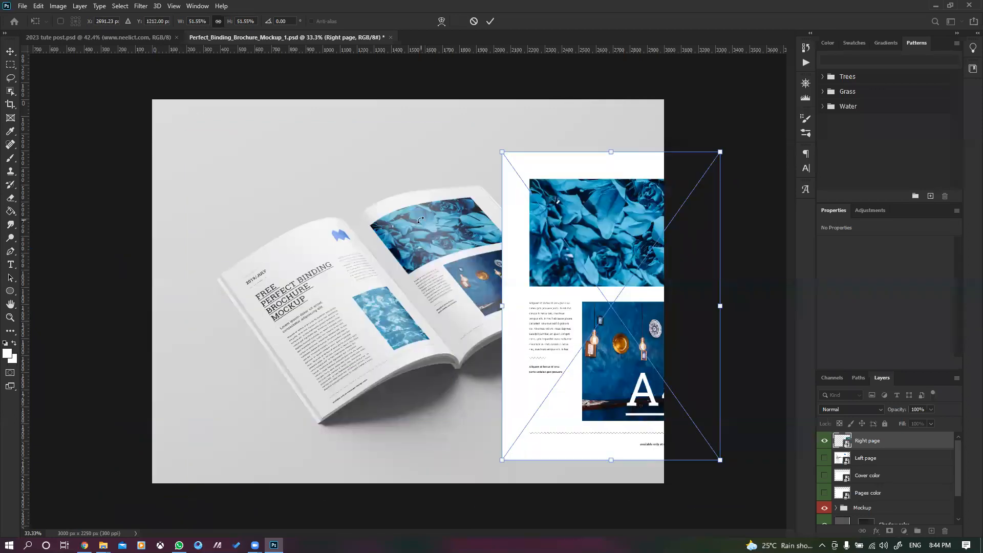
left_click_drag(587, 236, 435, 229)
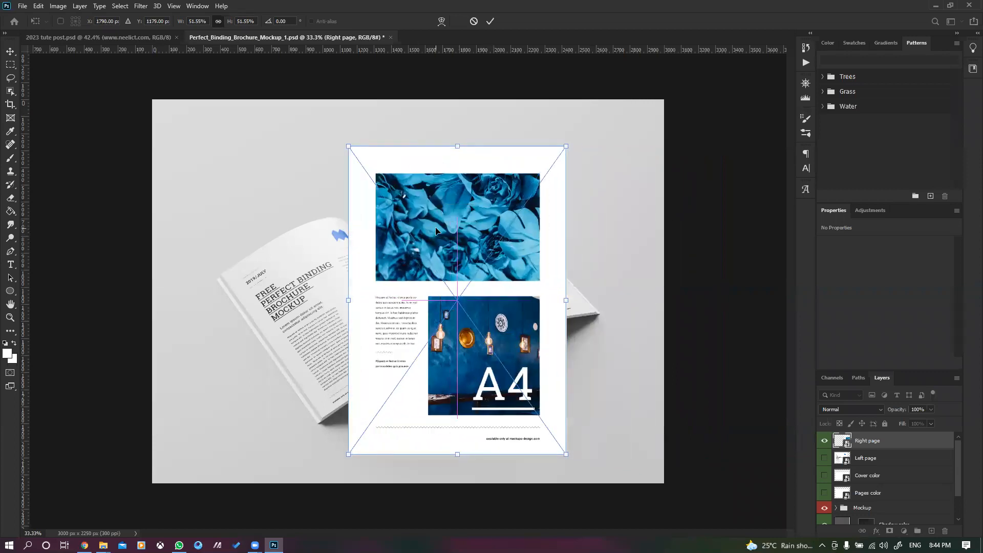
key("Return")
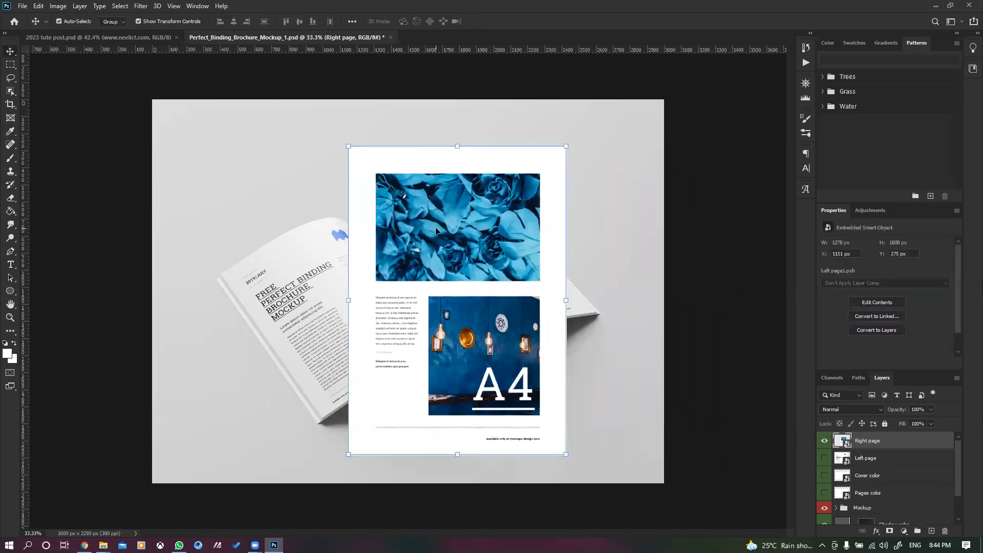
Step: Delete the Right page layer and close Perfect_Binding_Brochure_Mockup_1.psd without saving
key("Delete")
left_click(543, 125)
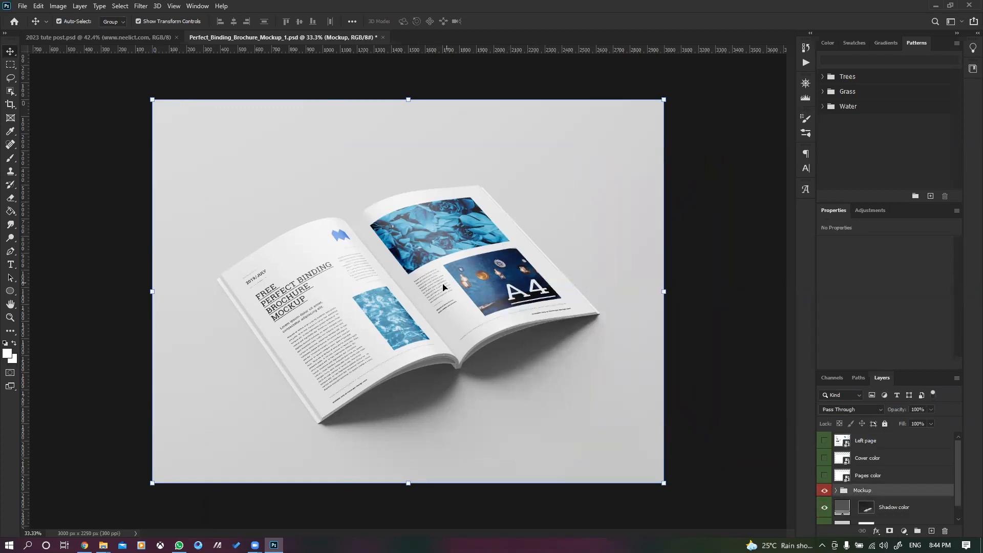
left_click(383, 37)
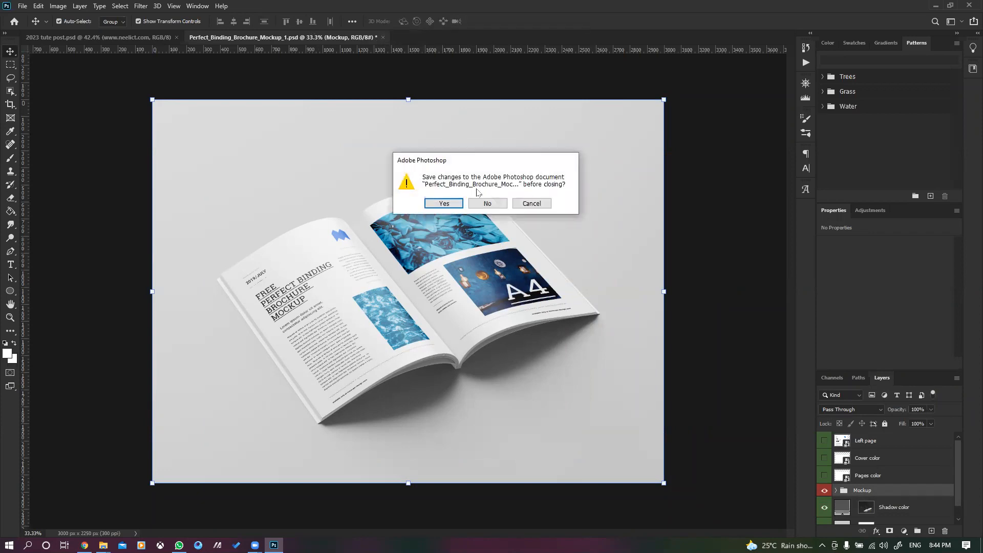
left_click(484, 205)
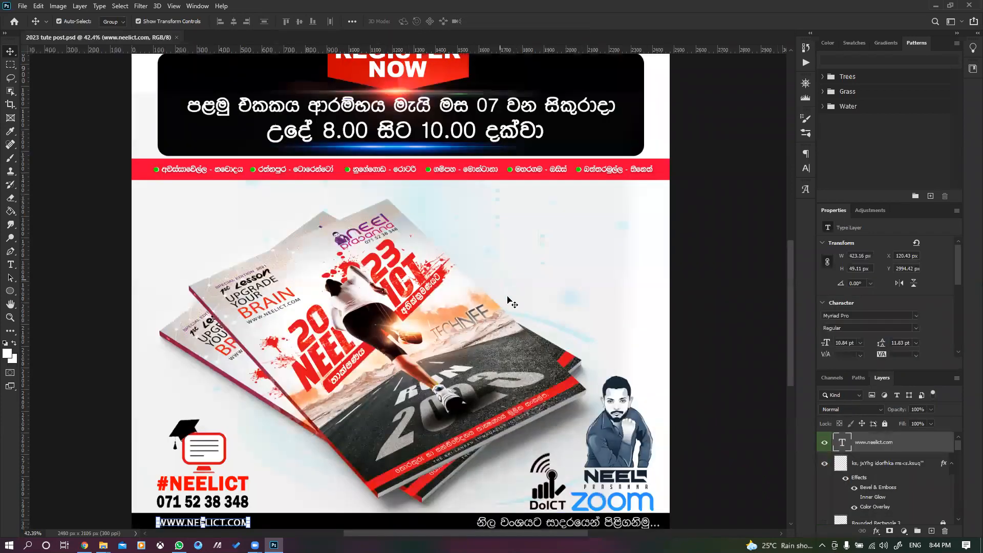
Step: Add the text MOKUP beside the magazine cover on the poster and colour it red (ff0000)
key("t")
left_click(494, 254)
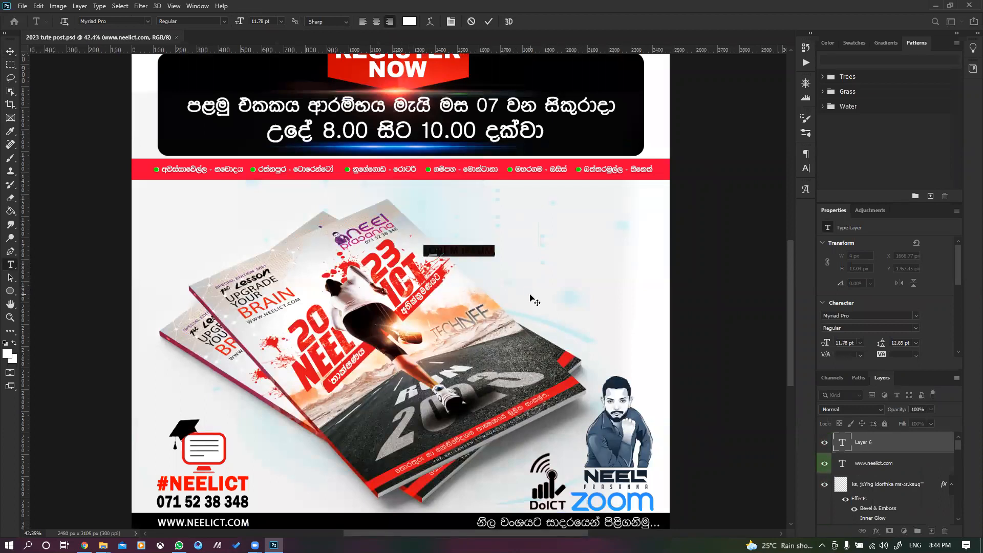
type("ww")
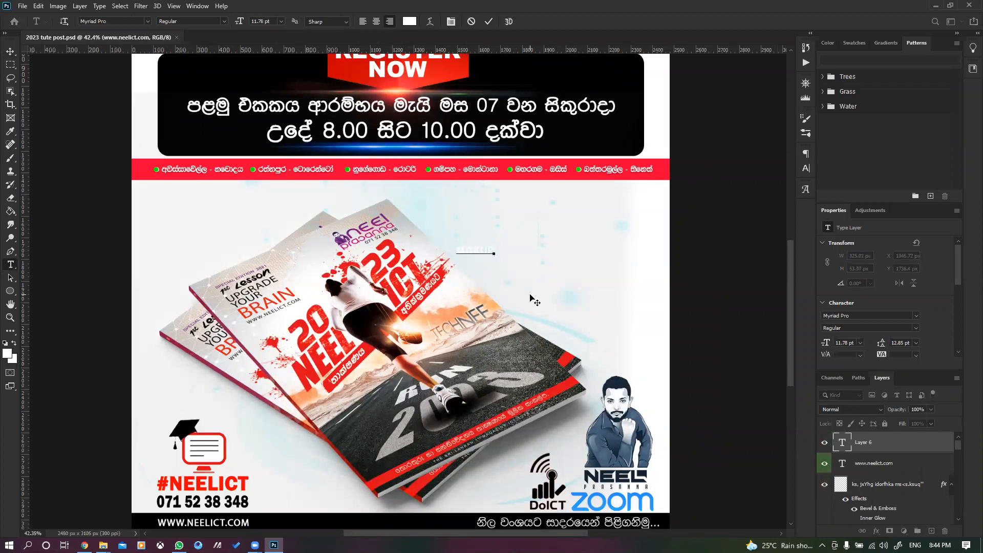
left_click(409, 21)
type("ff0000")
key("Return")
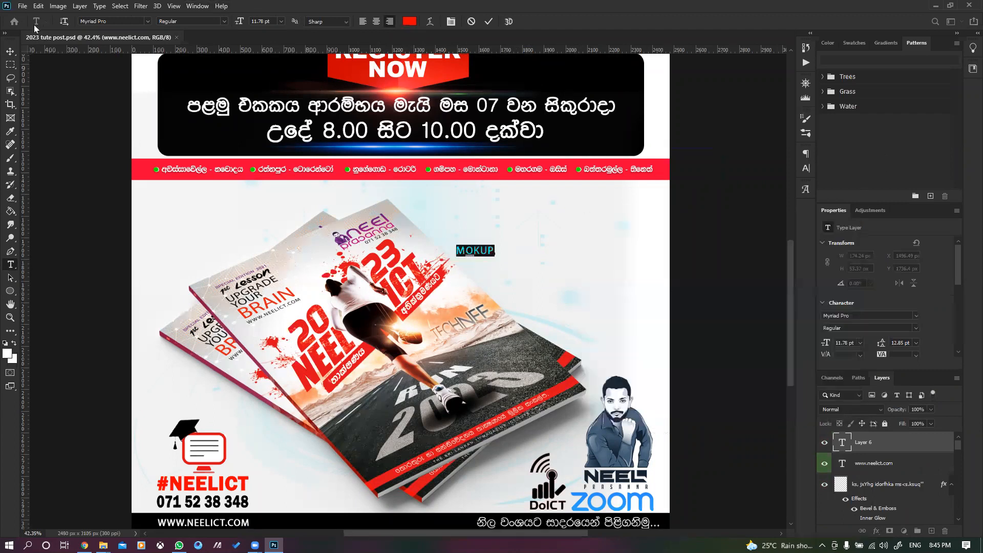
Step: Enlarge the MOKUP text proportionally to 440.58% beside the magazine cover
left_click(10, 53)
left_click_drag(493, 246, 622, 205)
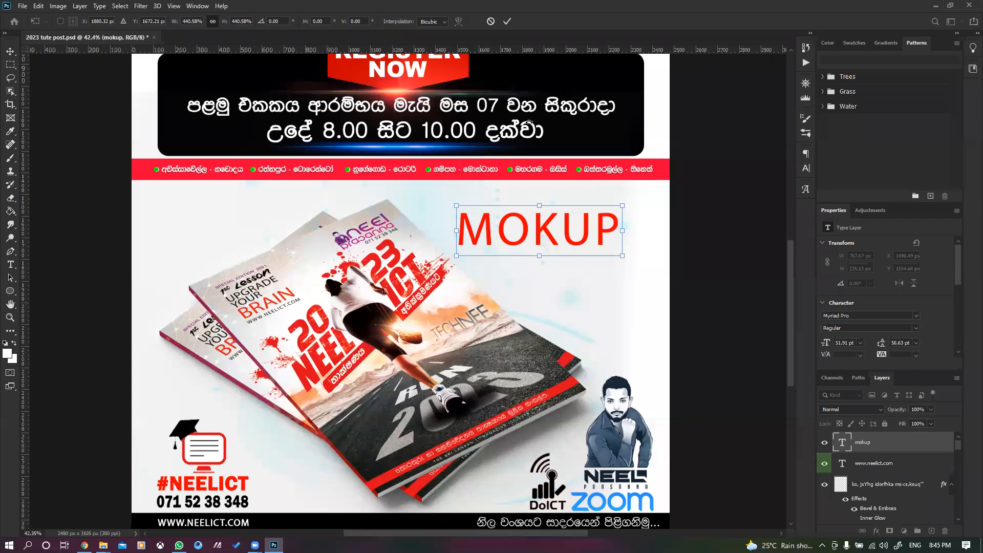
key("Return")
Step: Switch to Chrome, search Google Images for "mokup" and look through the results
left_click(85, 545)
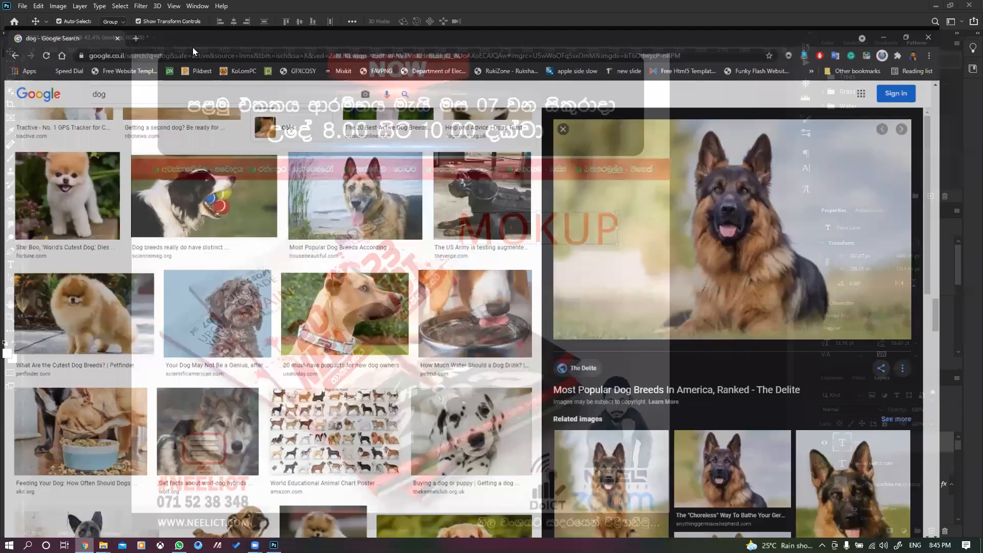
key("ctrl+a")
type("mokup")
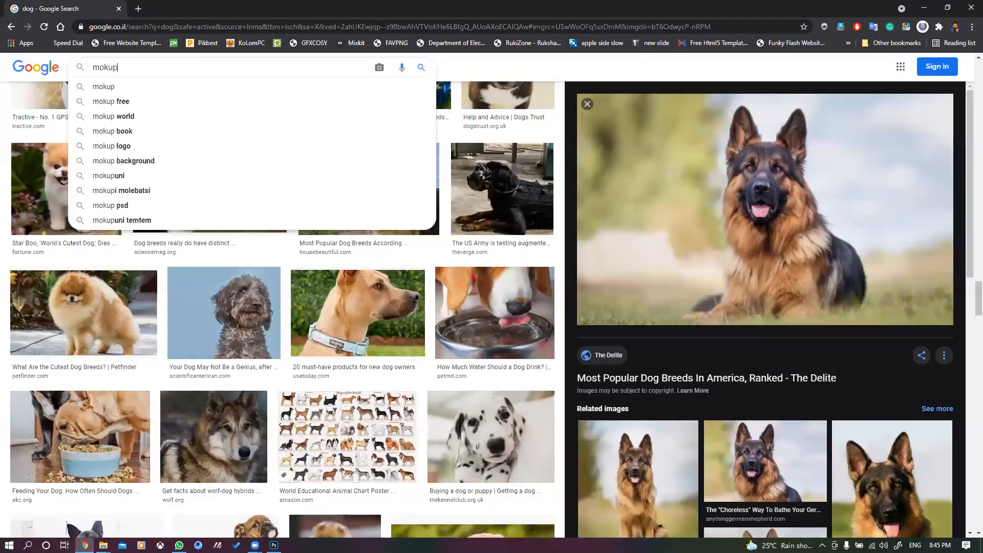
key("Return")
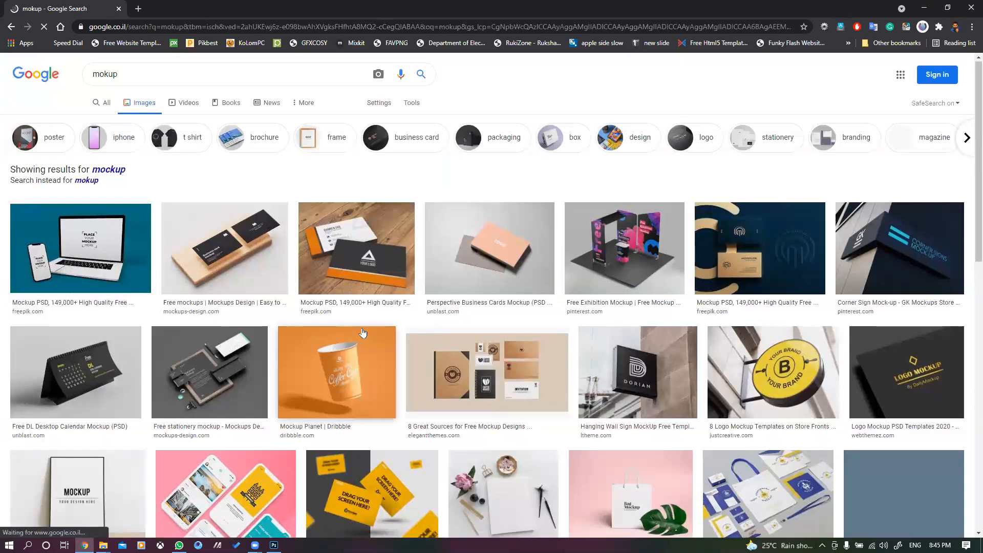
scroll(357, 334, "down", 3)
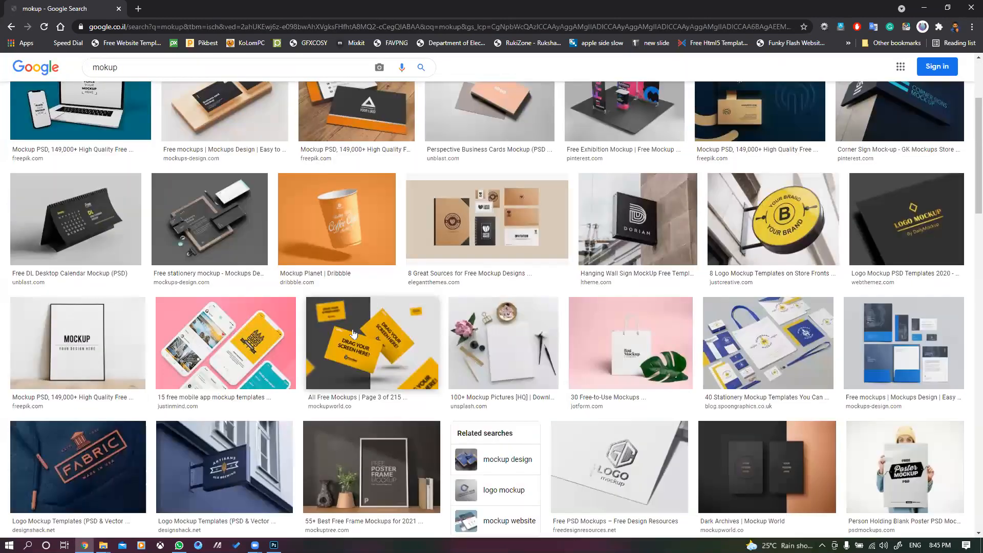
scroll(357, 334, "down", 3)
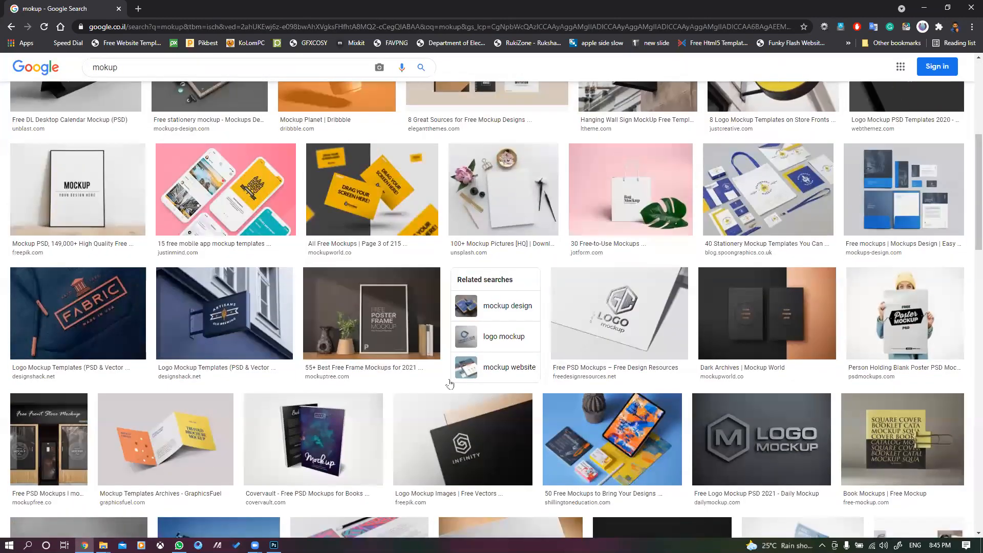
scroll(450, 384, "down", 2)
scroll(443, 379, "down", 6)
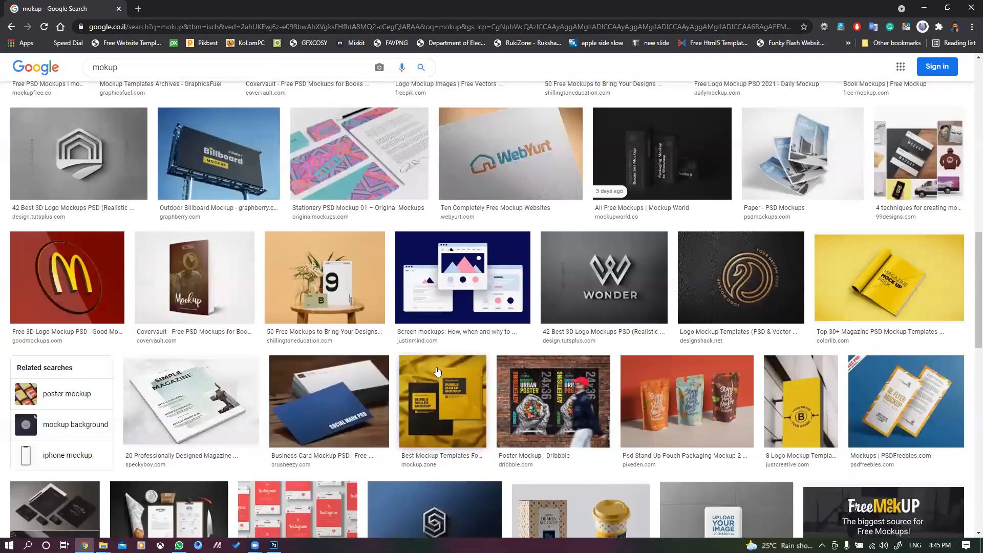
scroll(461, 361, "down", 5)
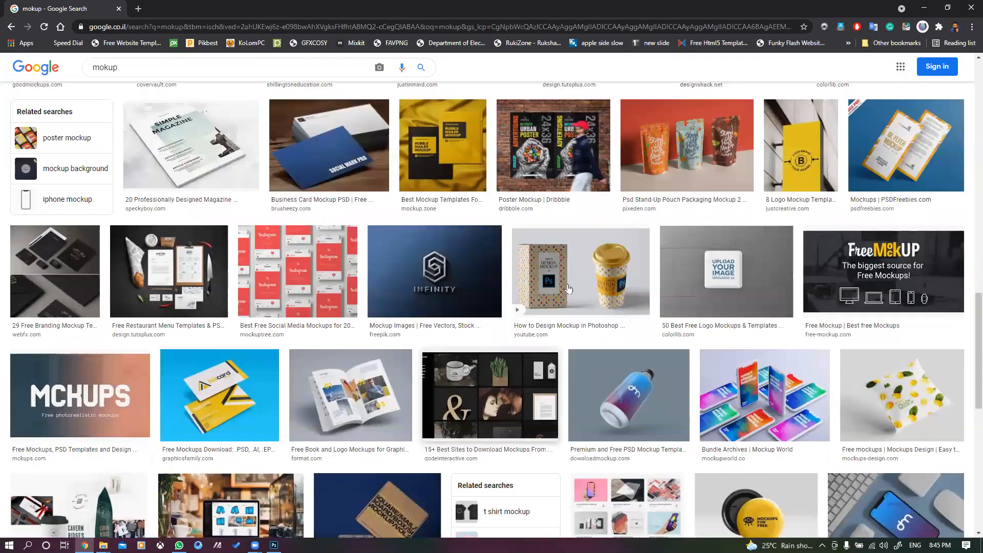
Step: Preview the box and cup, coffee cup, coffee house stationery and mug mockup images
left_click(604, 242)
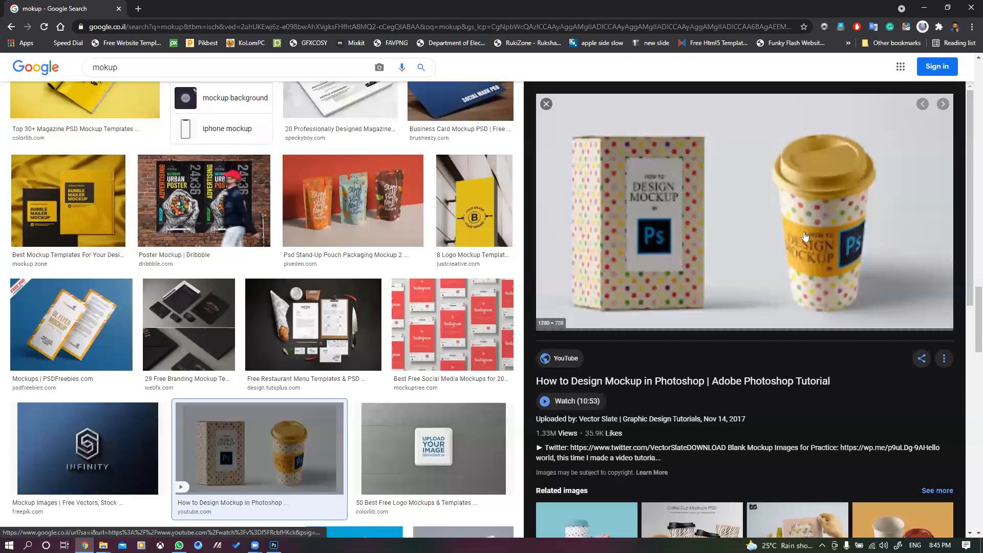
scroll(805, 237, "down", 4)
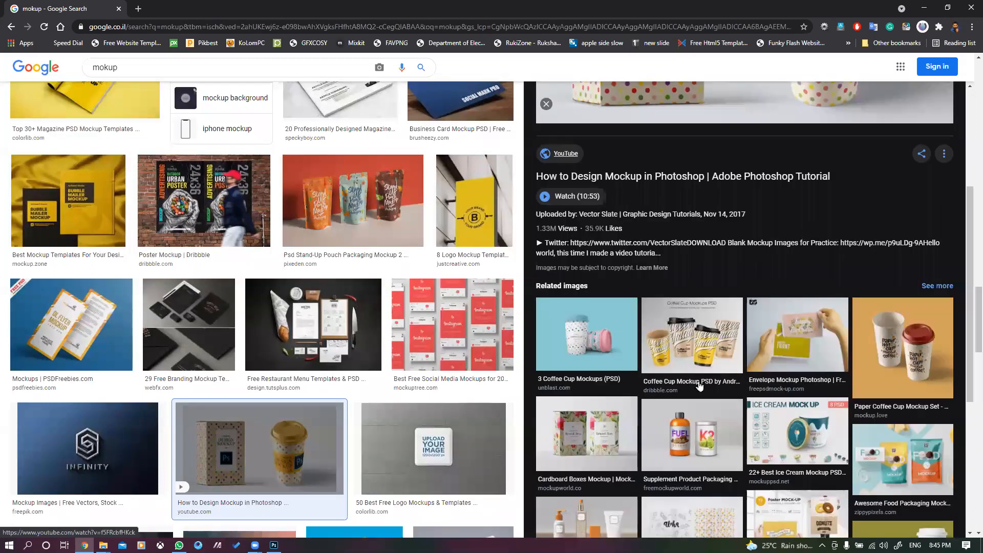
left_click(690, 350)
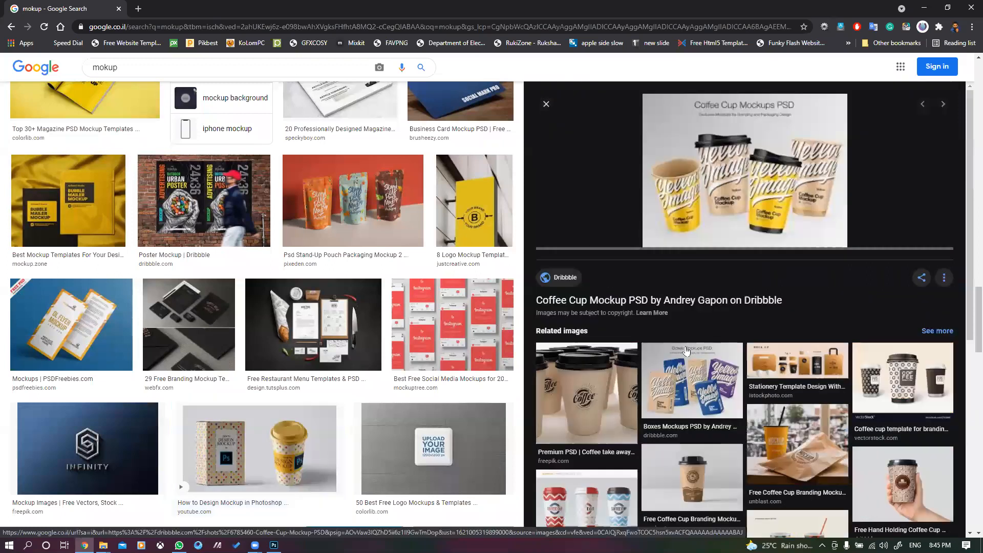
left_click(787, 361)
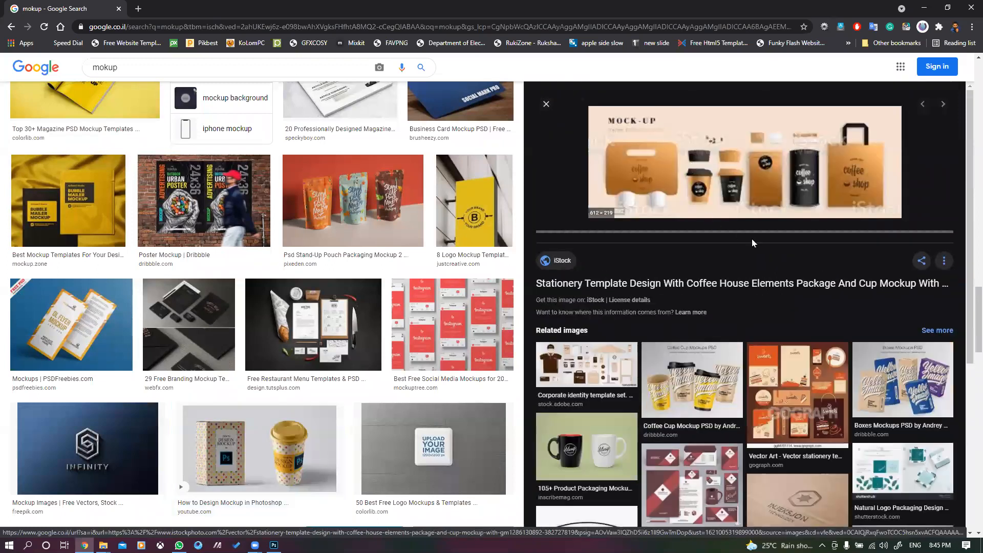
left_click(597, 447)
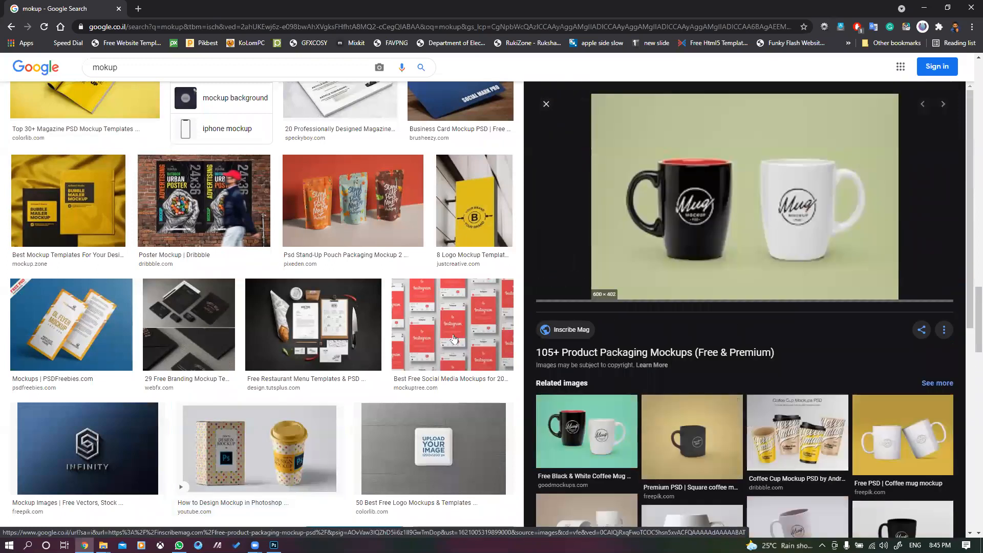
Step: Look further through the mockup results and preview the button badge, AirPods and Smartmockups product images
scroll(241, 357, "down", 5)
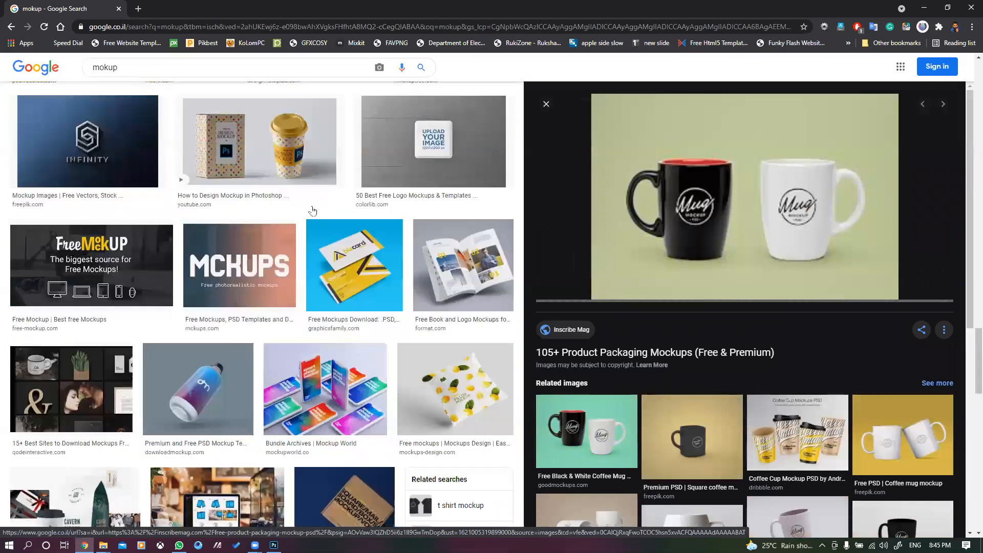
scroll(240, 352, "down", 4)
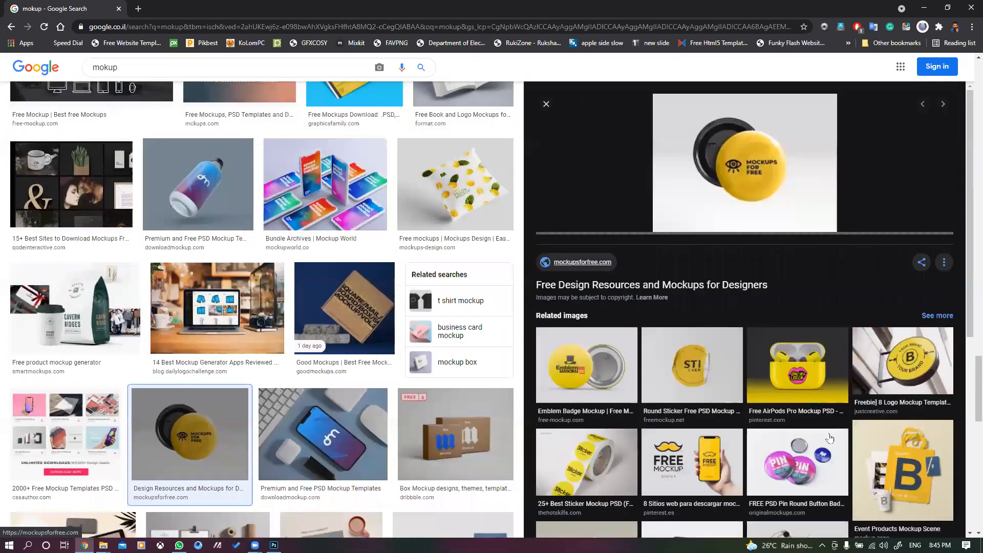
left_click(764, 334)
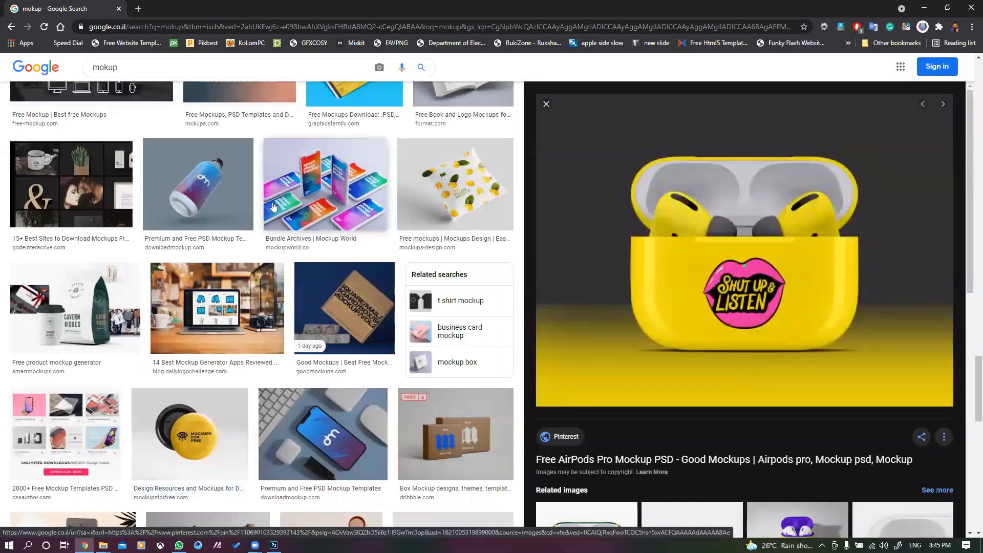
left_click(103, 302)
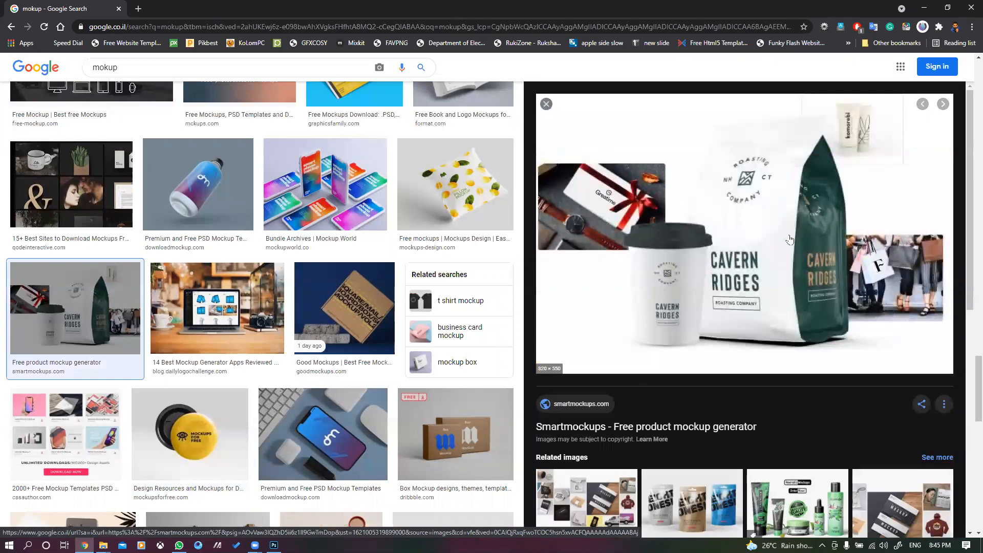
Step: Preview the realistic product packaging and animated cosmetics pack mockups and look through their related images
scroll(758, 291, "down", 2)
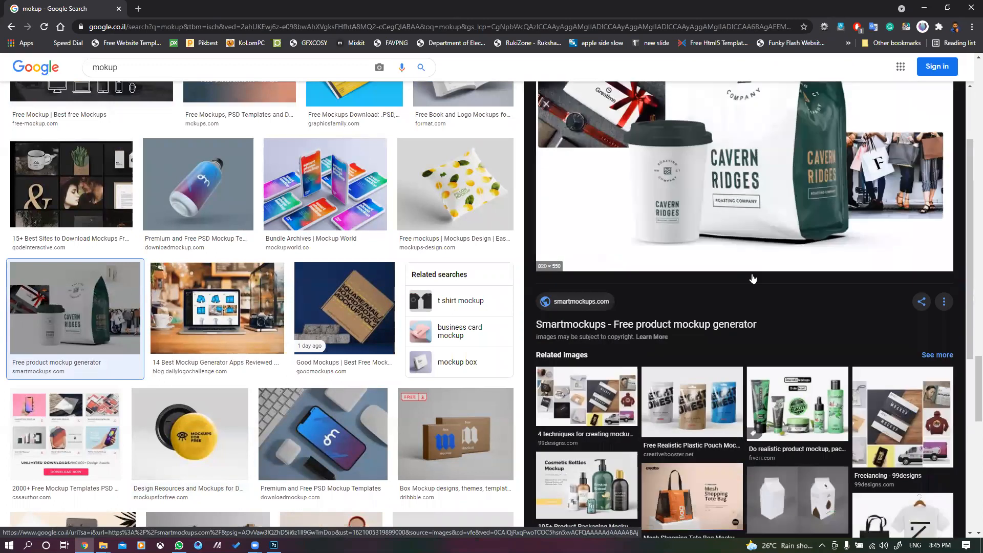
scroll(793, 313, "down", 2)
left_click(768, 302)
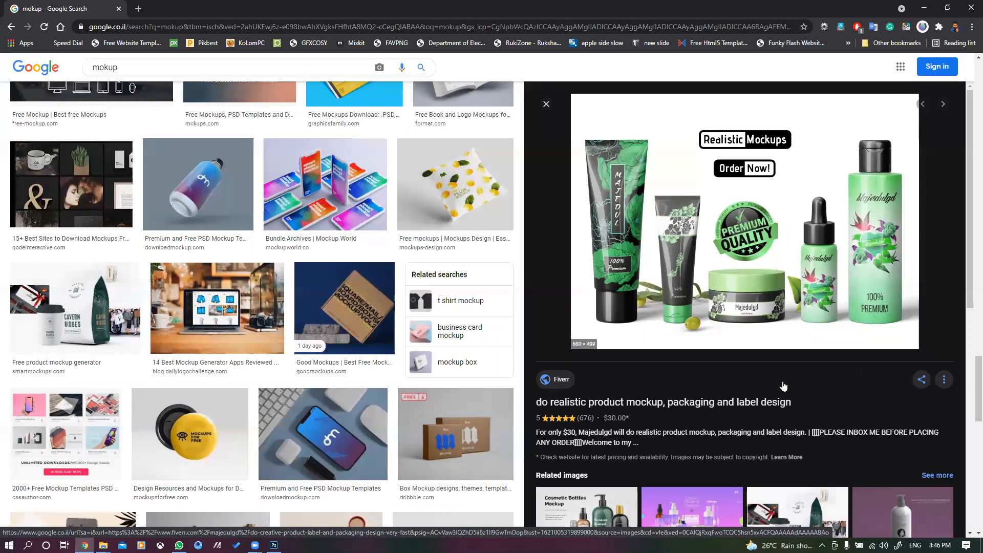
scroll(689, 363, "down", 3)
left_click(694, 337)
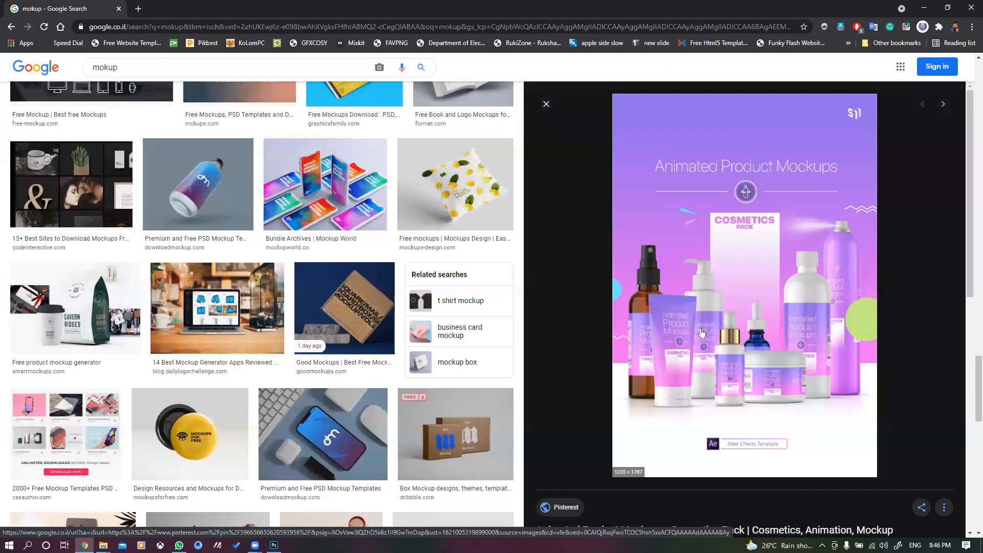
scroll(701, 338, "down", 7)
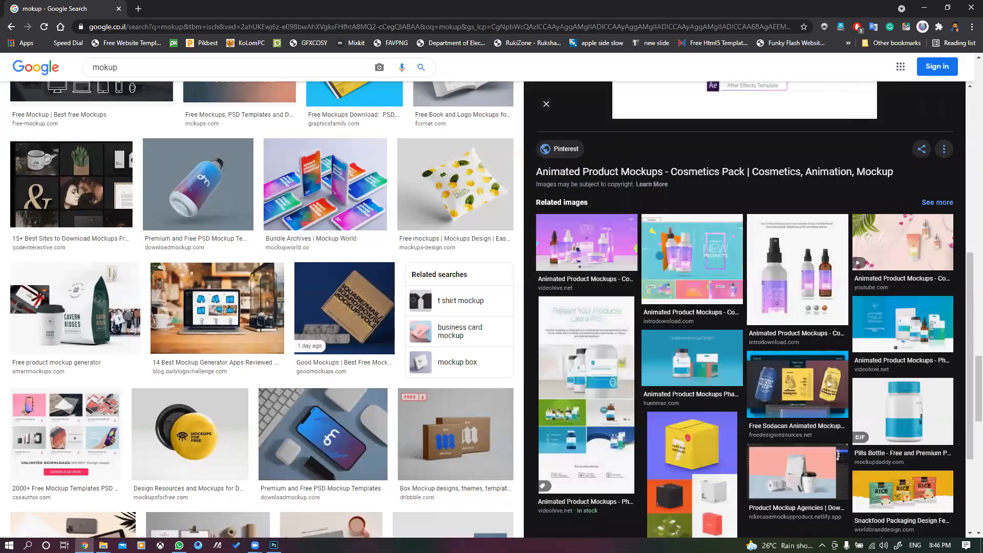
key("alt+Tab")
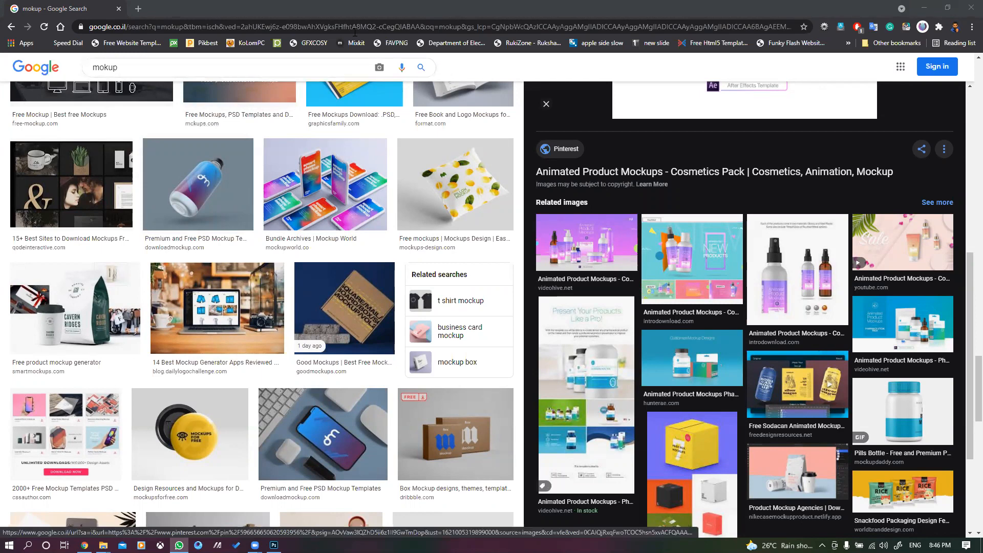
Step: Close the browser, return to Photoshop and try moving the brochure mockup in the poster, undoing the move
left_click(969, 6)
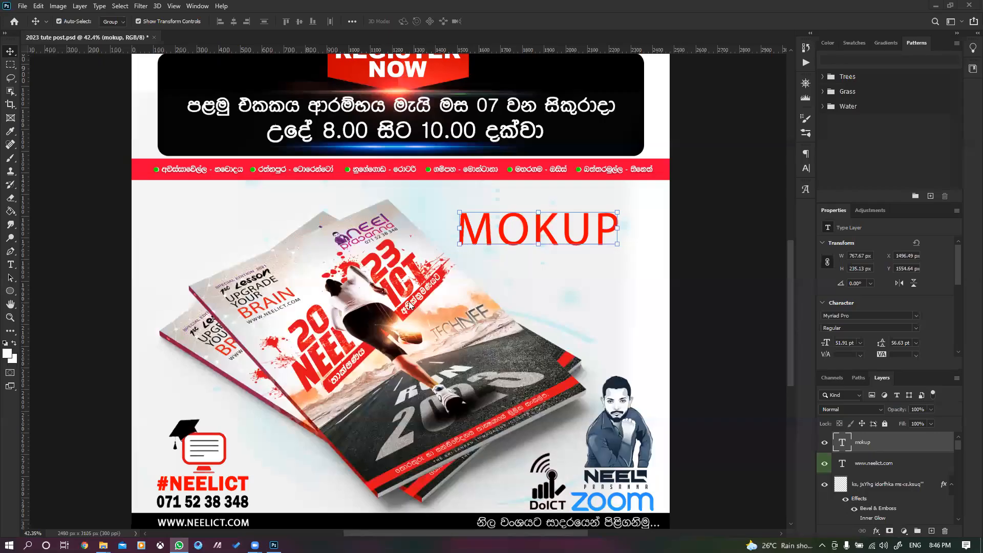
left_click_drag(284, 330, 356, 298)
key("ctrl+z")
key("ctrl+0")
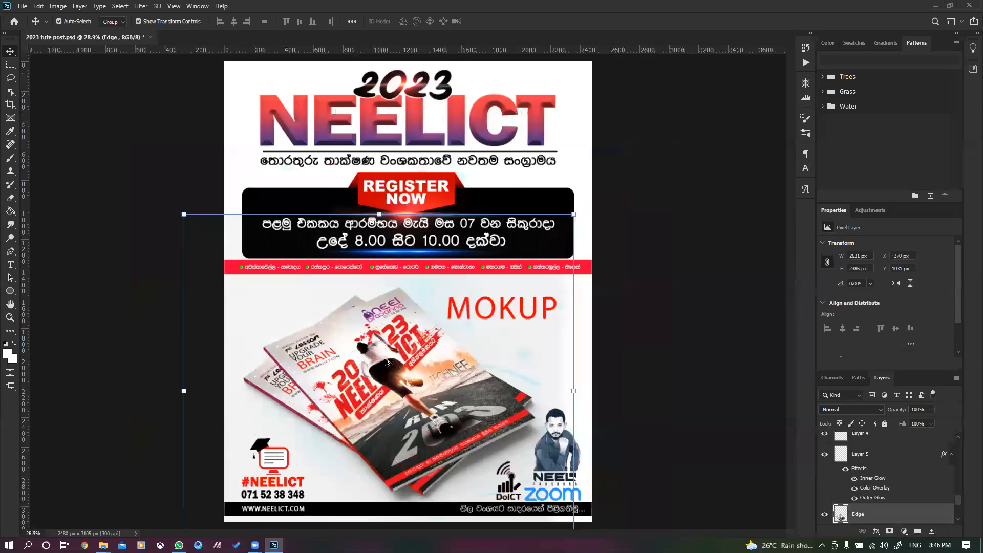
left_click(631, 316)
scroll(631, 316, "down", 3)
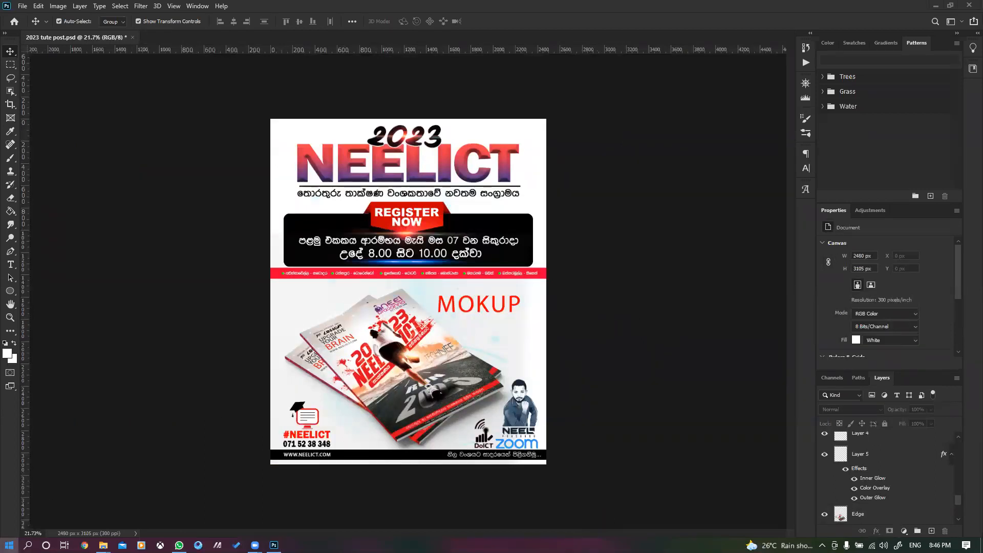
Step: Open Chrome and search Google for "adobe demaintion"
left_click(9, 545)
scroll(191, 421, "down", 3)
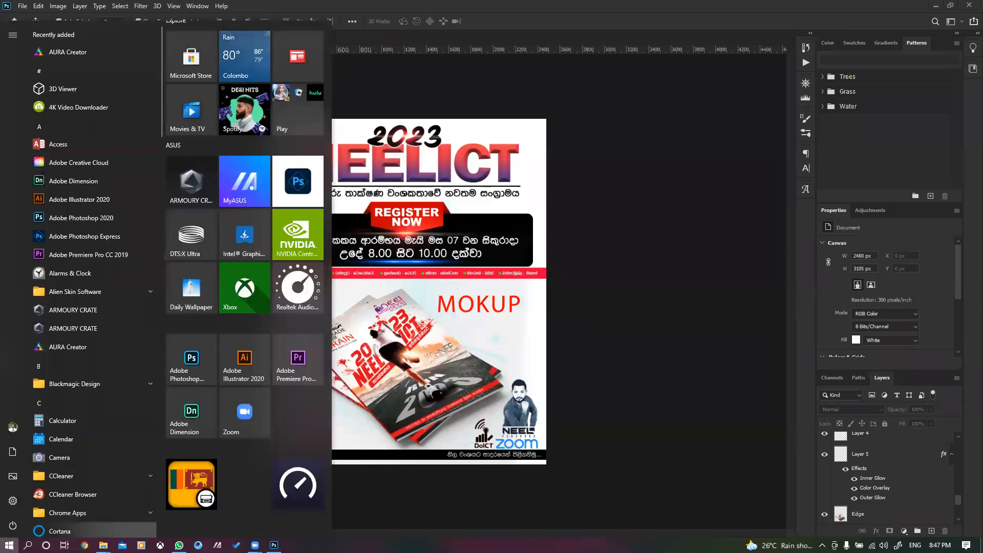
left_click(85, 545)
left_click(191, 26)
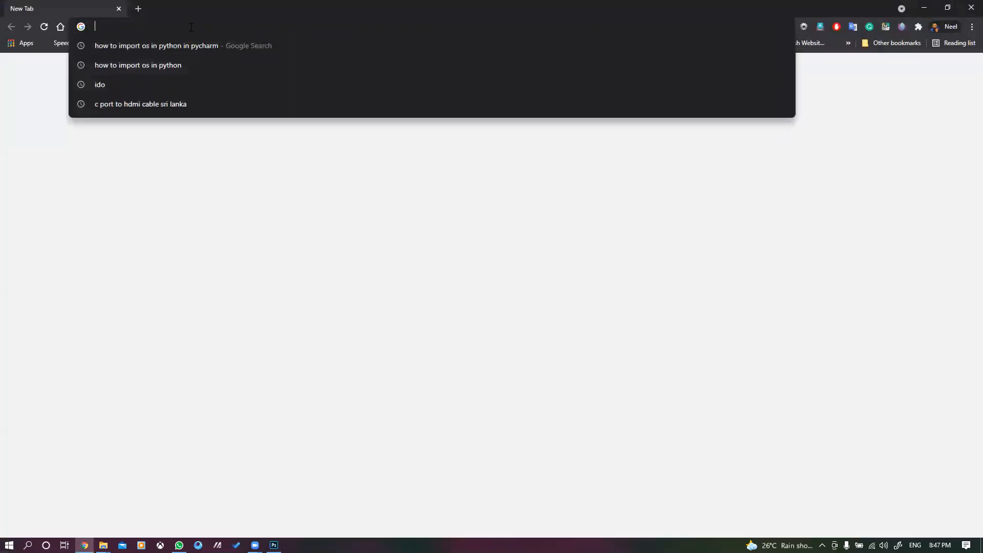
type("a")
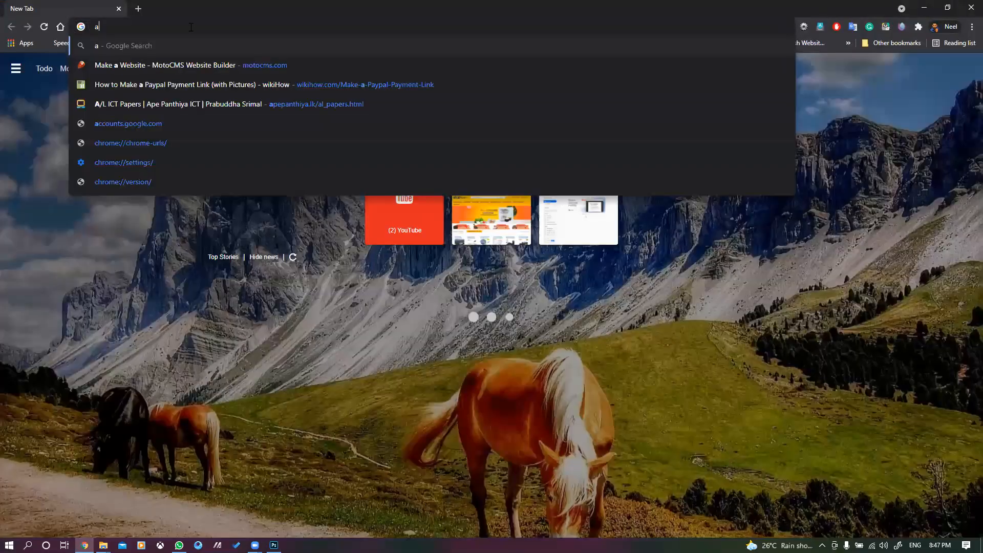
type("dobe dem")
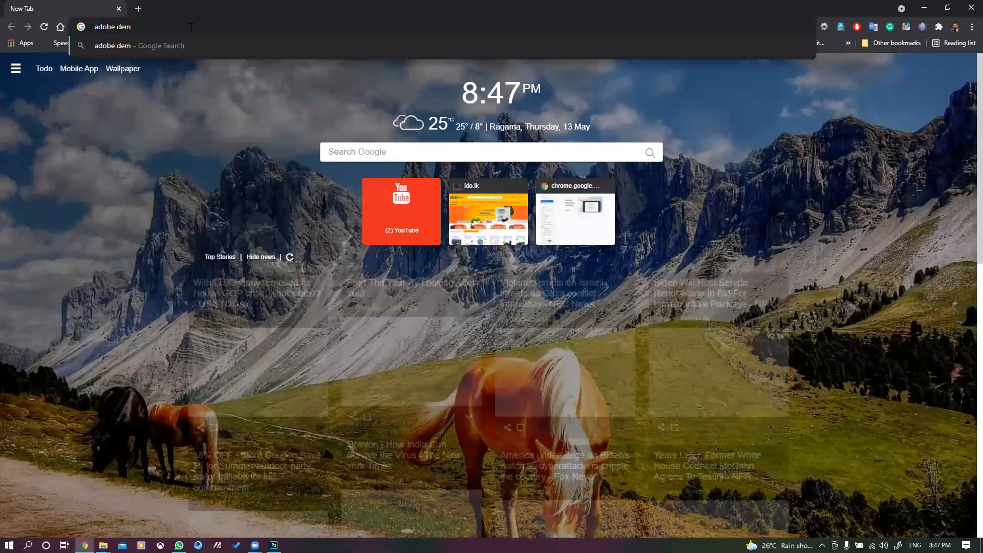
type("aintion")
key("Return")
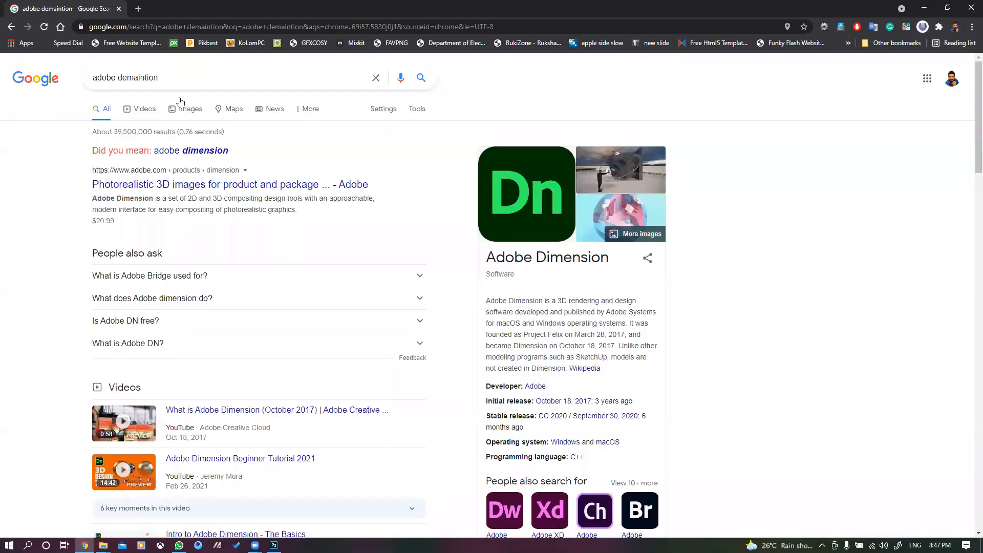
Step: Look through the Adobe Dimension video and image results and preview the Fresh Juice can and Adobe Dimension 2020 images
left_click(143, 111)
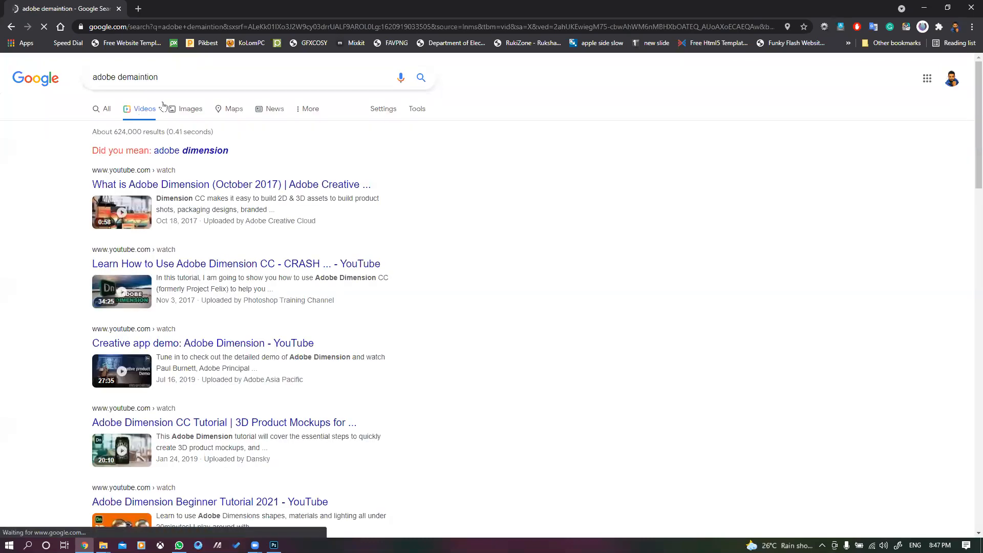
left_click(186, 110)
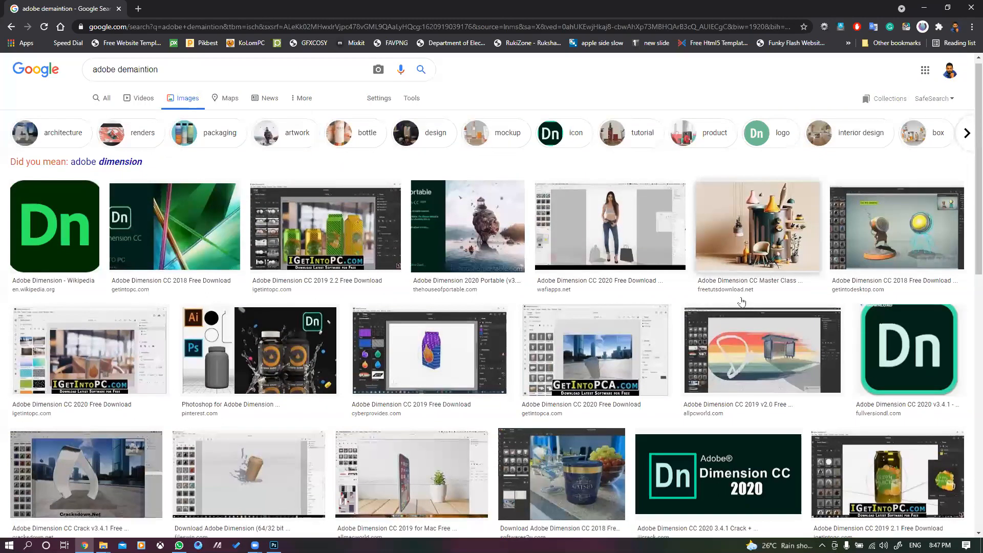
left_click(841, 250)
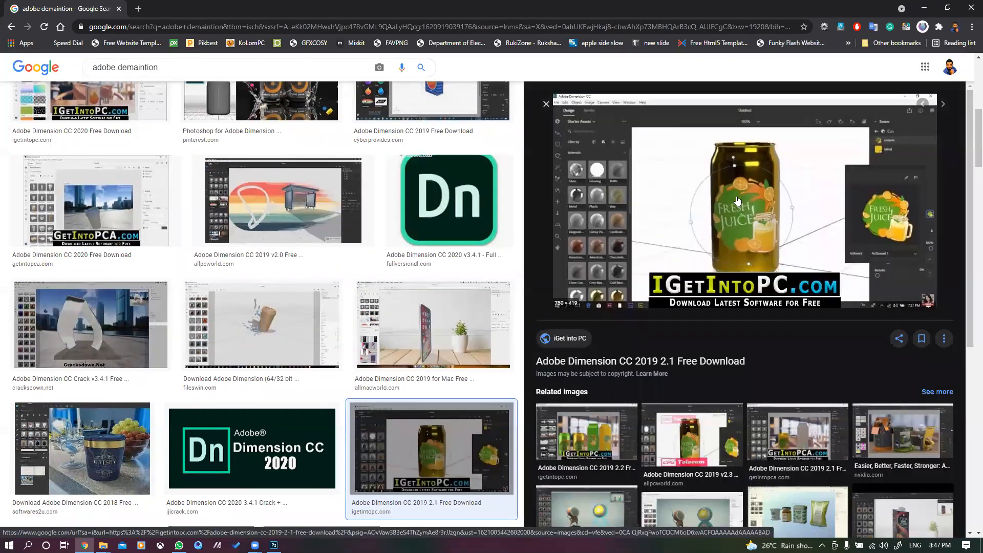
scroll(358, 325, "down", 8)
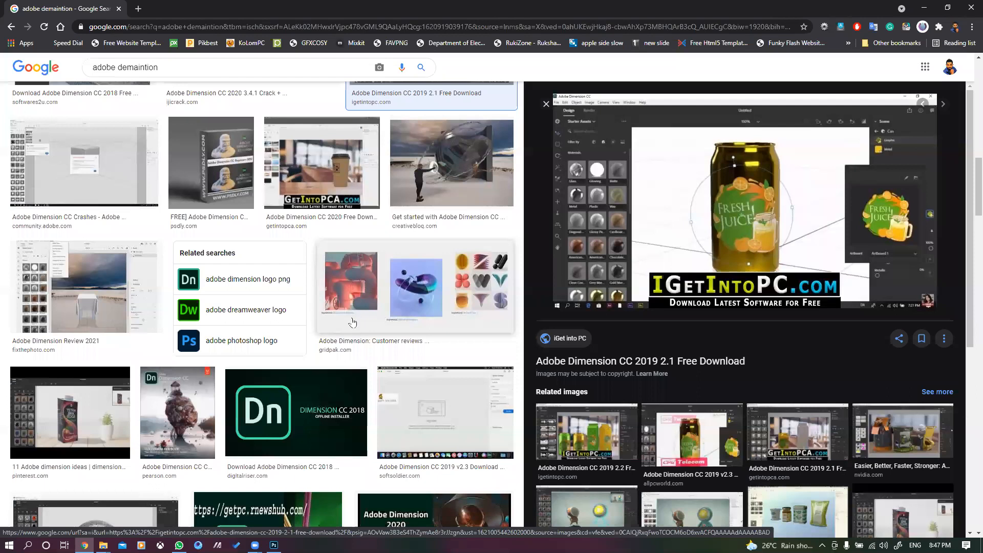
scroll(352, 322, "down", 7)
left_click(133, 306)
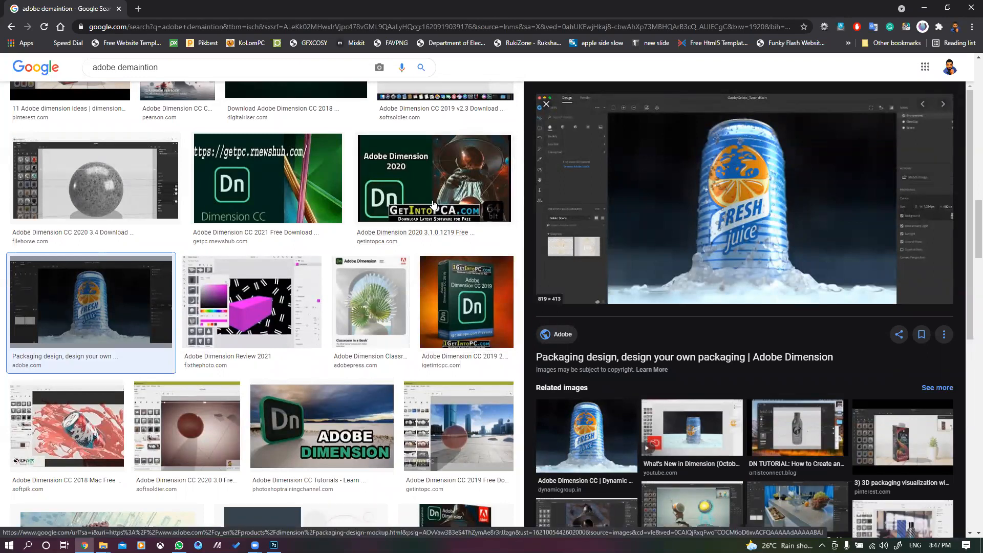
left_click(426, 174)
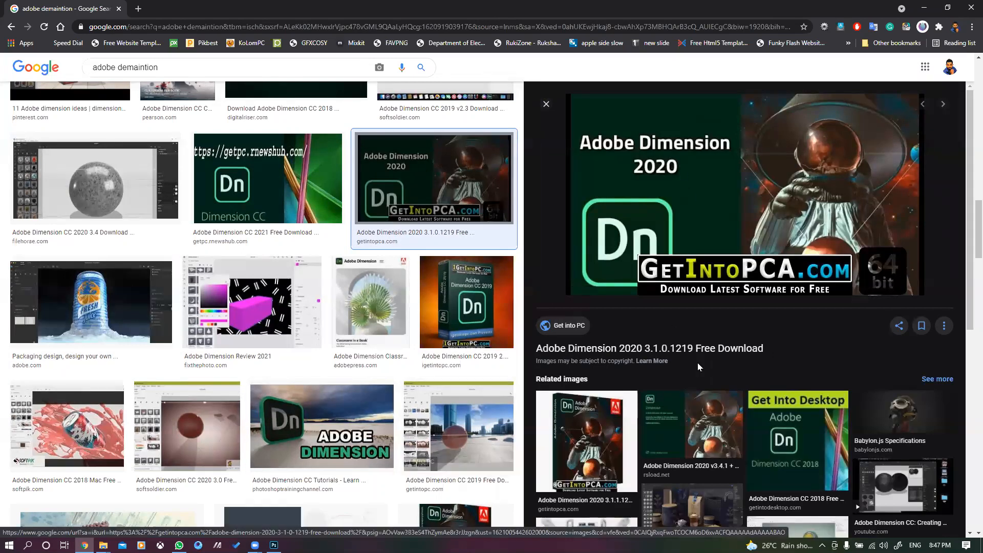
Step: Examine the related images and look further through the Adobe Dimension image results for product and scene examples
scroll(731, 333, "down", 2)
scroll(731, 333, "down", 3)
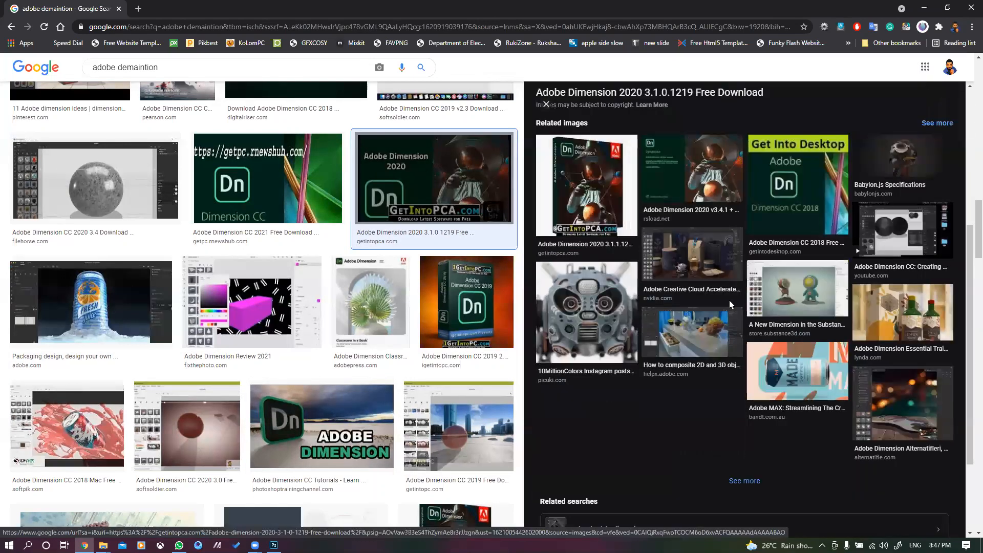
scroll(728, 297, "down", 2)
scroll(353, 279, "down", 5)
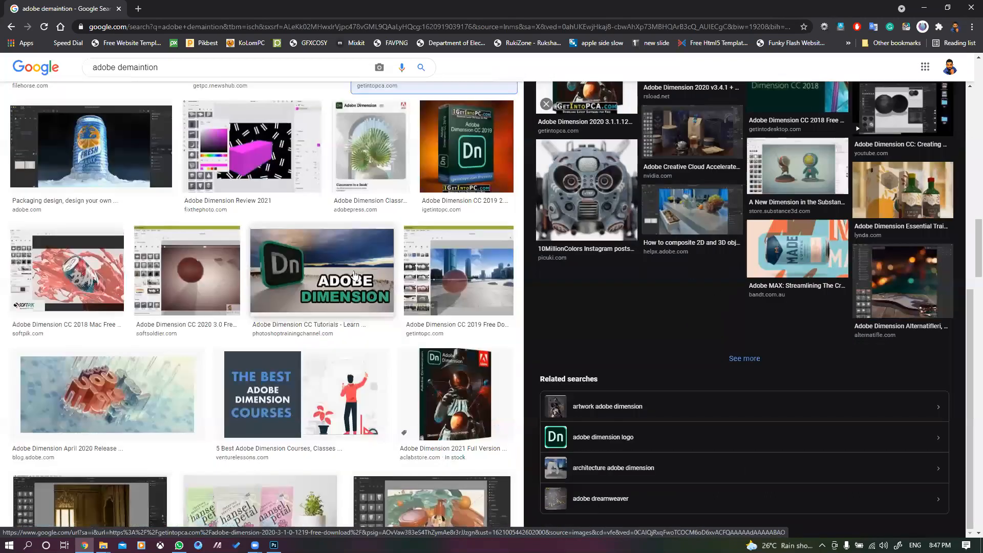
scroll(402, 294, "down", 3)
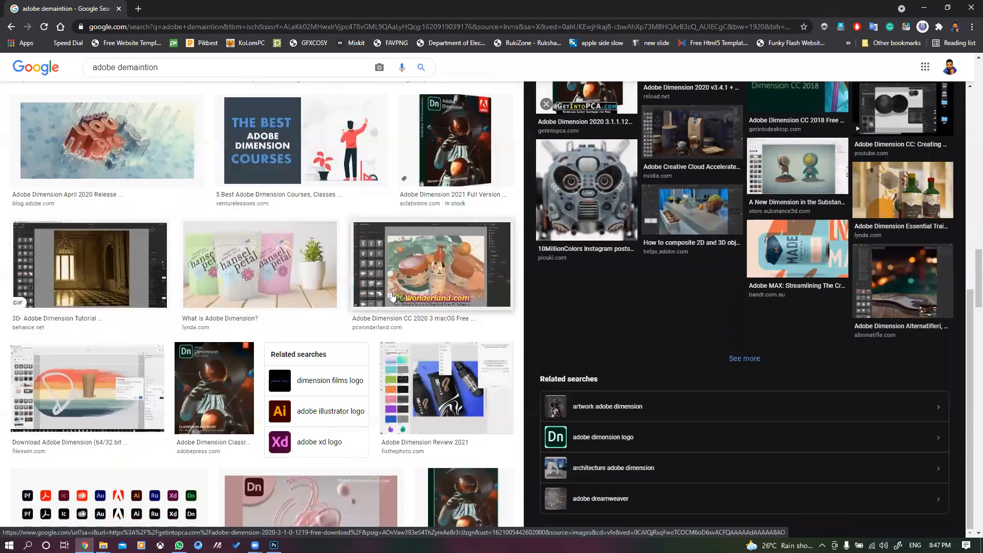
scroll(394, 292, "down", 3)
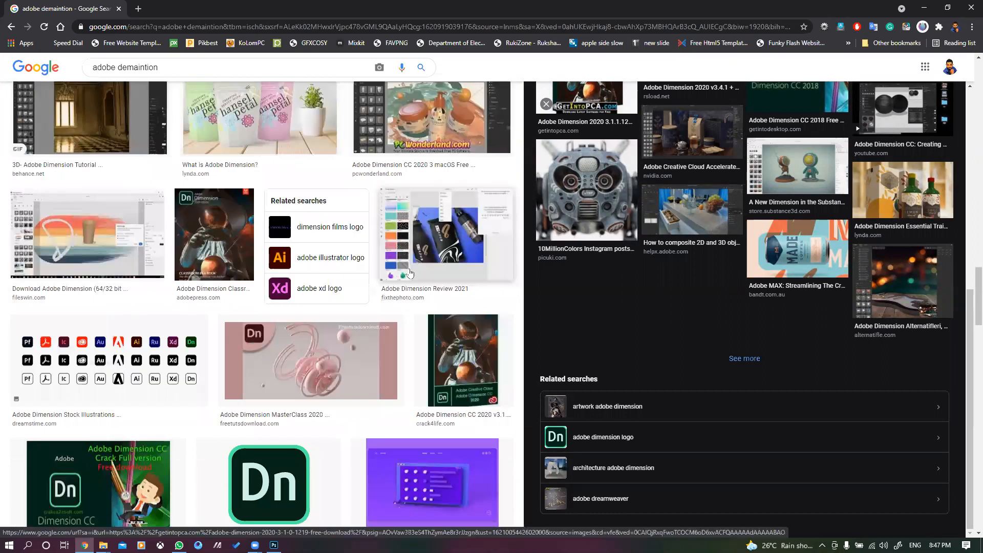
scroll(420, 267, "down", 2)
scroll(421, 267, "down", 3)
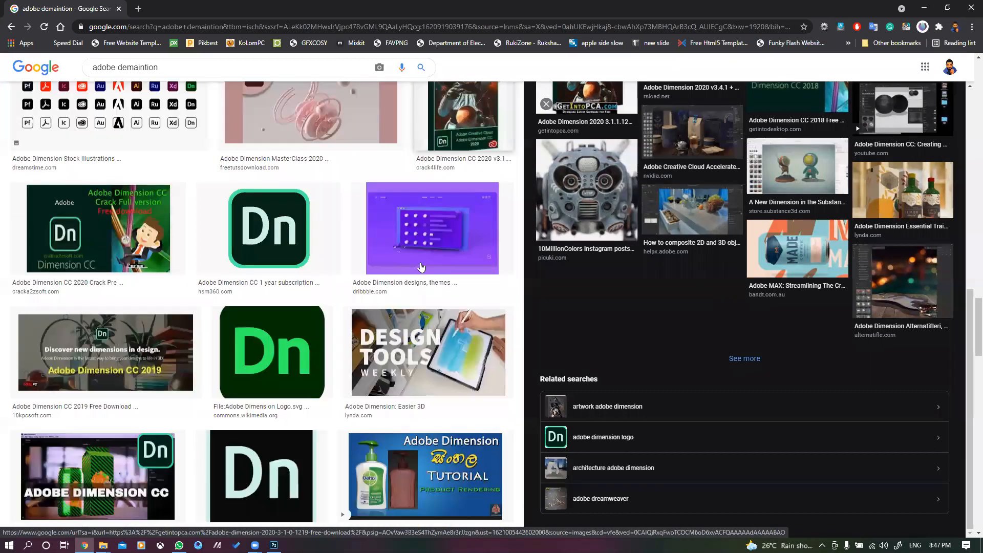
scroll(421, 267, "down", 5)
scroll(194, 330, "down", 2)
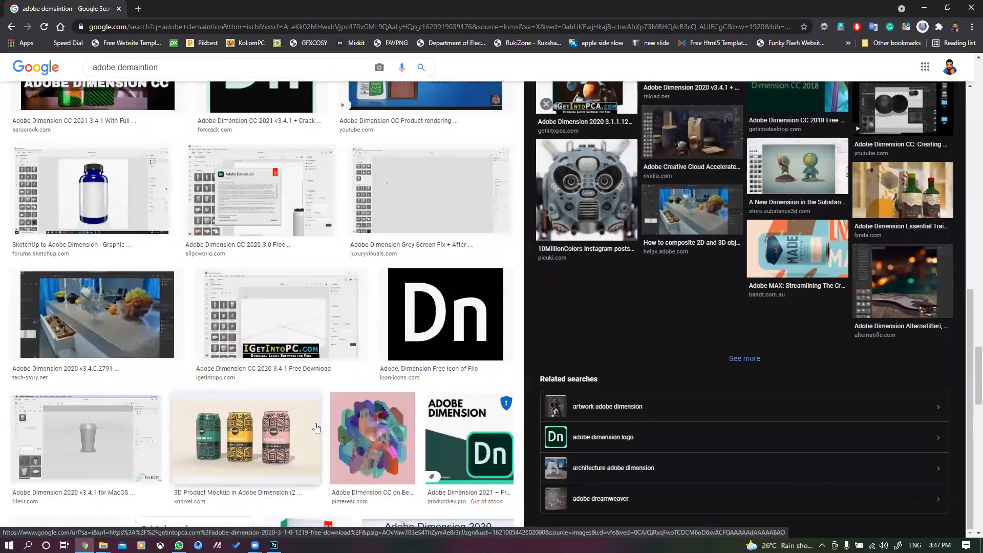
scroll(444, 347, "down", 2)
scroll(447, 284, "down", 5)
scroll(411, 274, "down", 5)
scroll(304, 284, "down", 3)
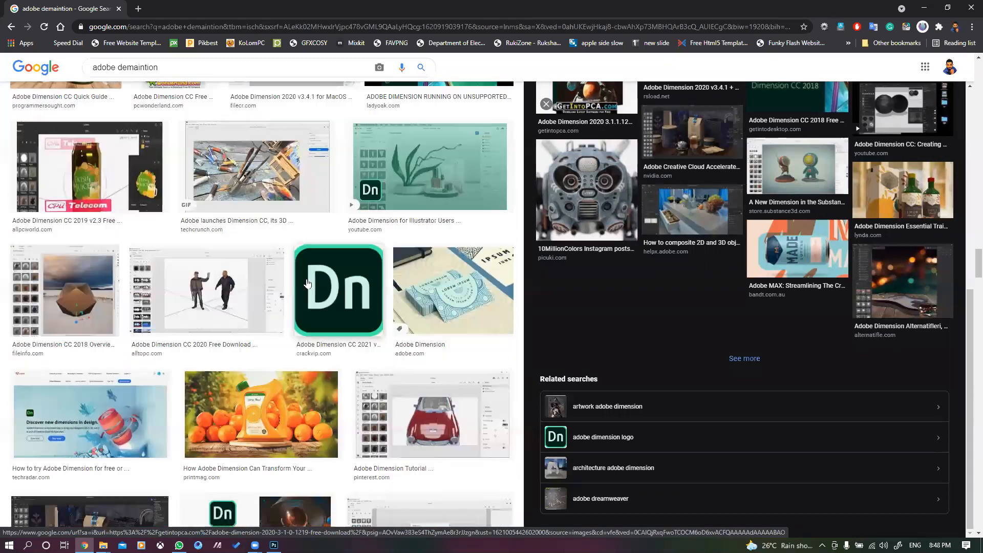
scroll(287, 267, "down", 6)
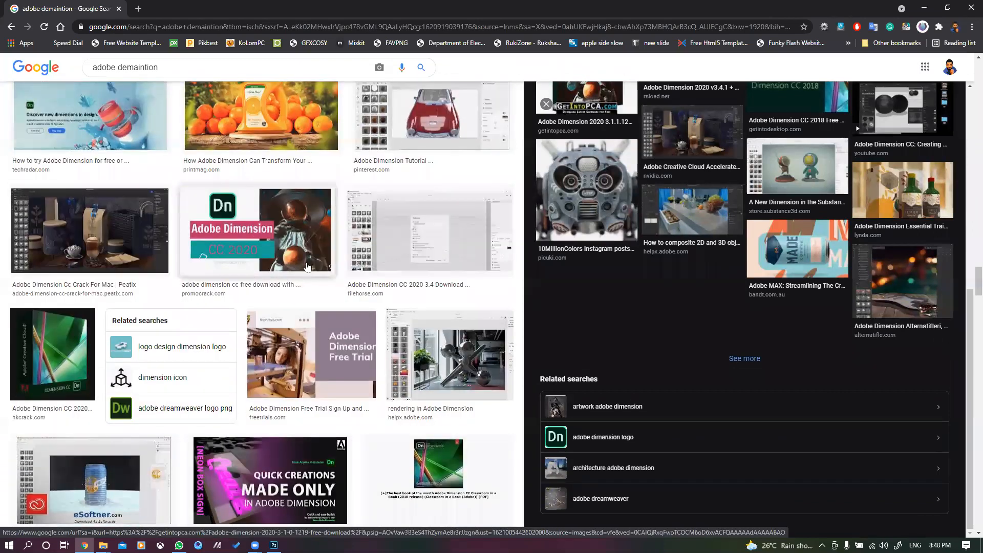
scroll(310, 268, "down", 9)
Step: Preview the "It feels good to grow" 3D lettering image and look through its related images and more results
left_click(116, 163)
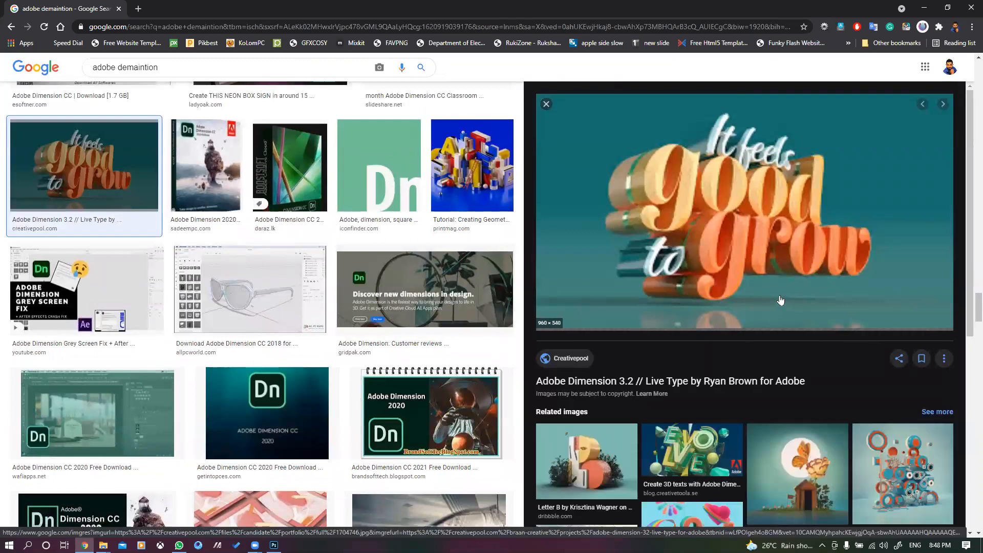
scroll(762, 276, "down", 7)
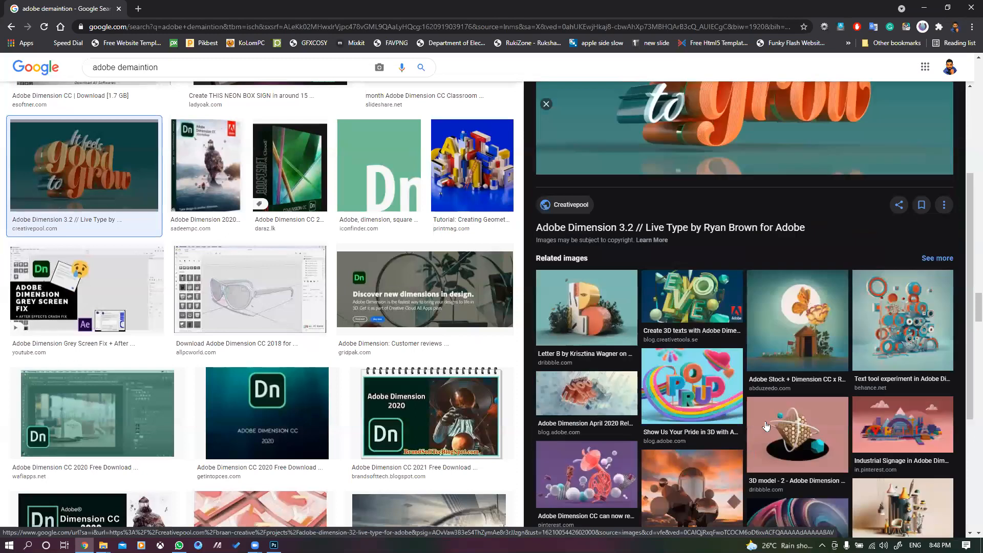
scroll(472, 353, "down", 8)
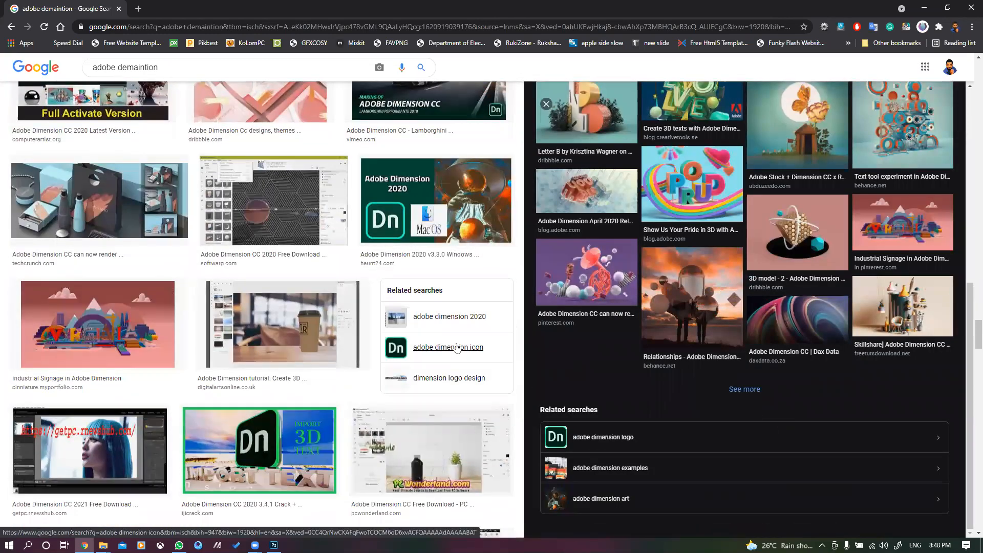
scroll(451, 347, "down", 4)
scroll(450, 345, "down", 4)
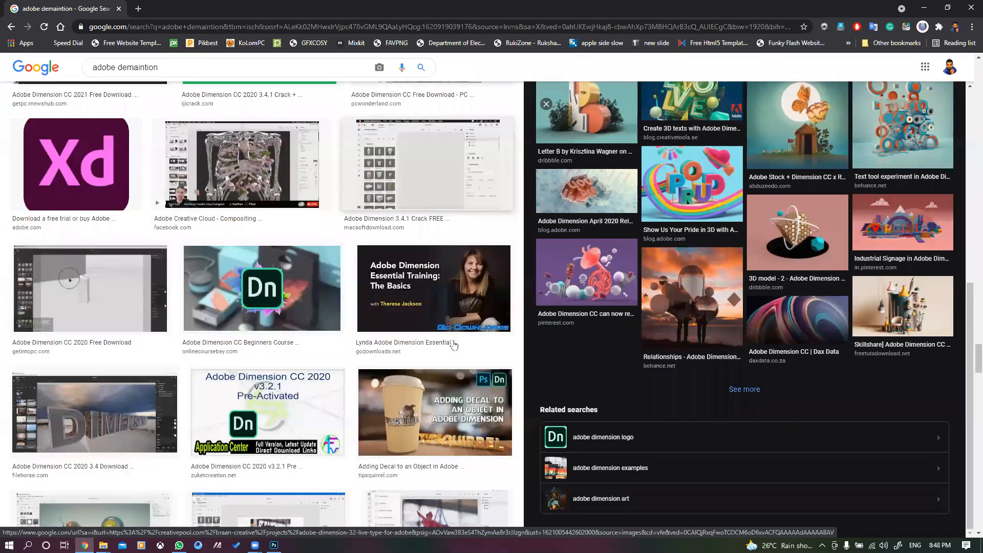
scroll(445, 347, "down", 4)
scroll(441, 349, "down", 3)
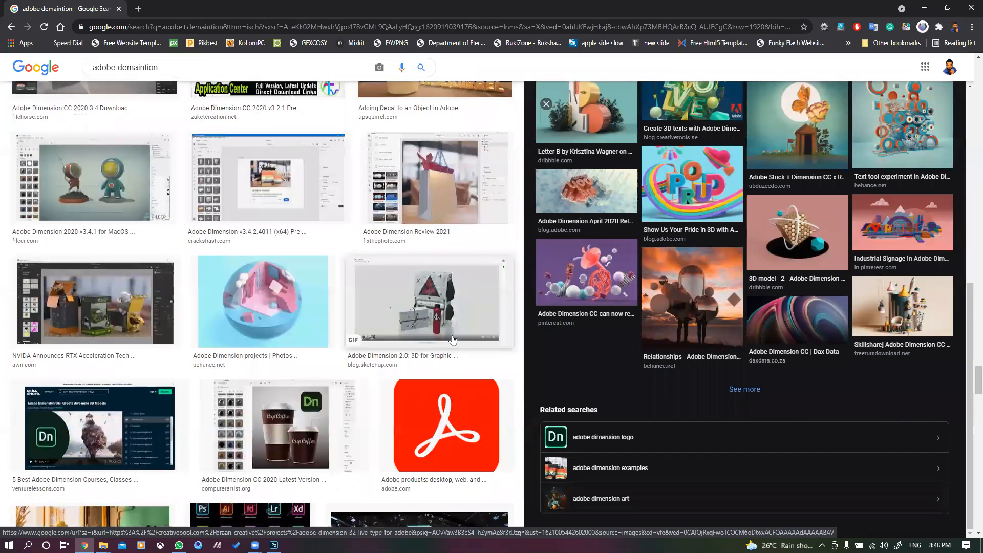
scroll(443, 338, "down", 2)
scroll(436, 336, "down", 3)
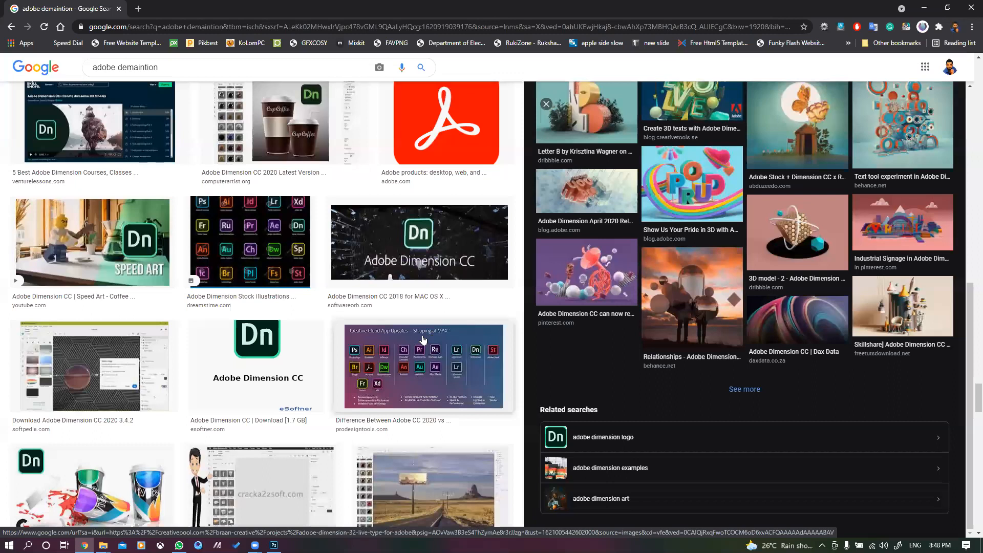
scroll(409, 340, "down", 5)
scroll(330, 323, "down", 4)
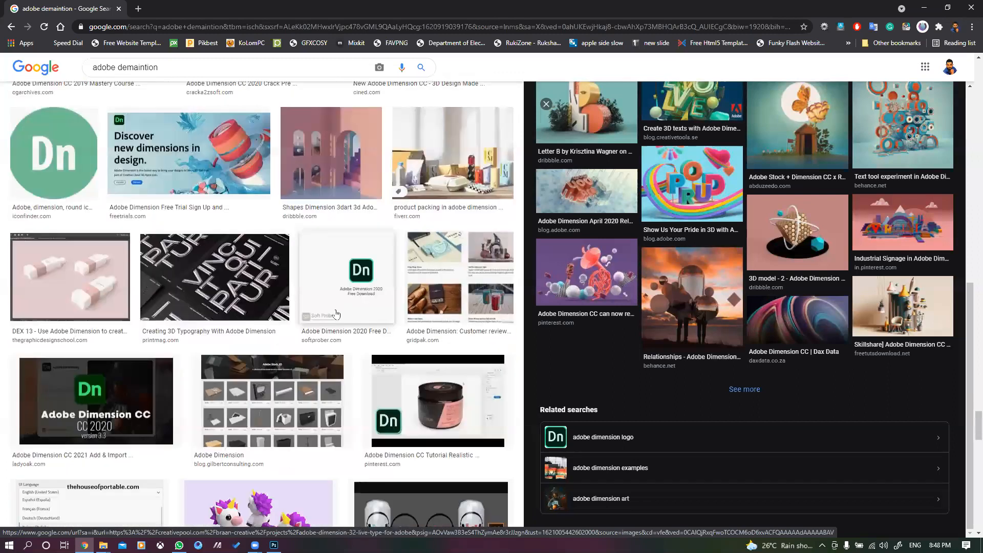
Step: Return to the start of the results, switch to videos and open "What is Adobe Dimension (October 2017)" on YouTube
scroll(332, 328, "up", 6)
left_click_drag(978, 411, 978, 340)
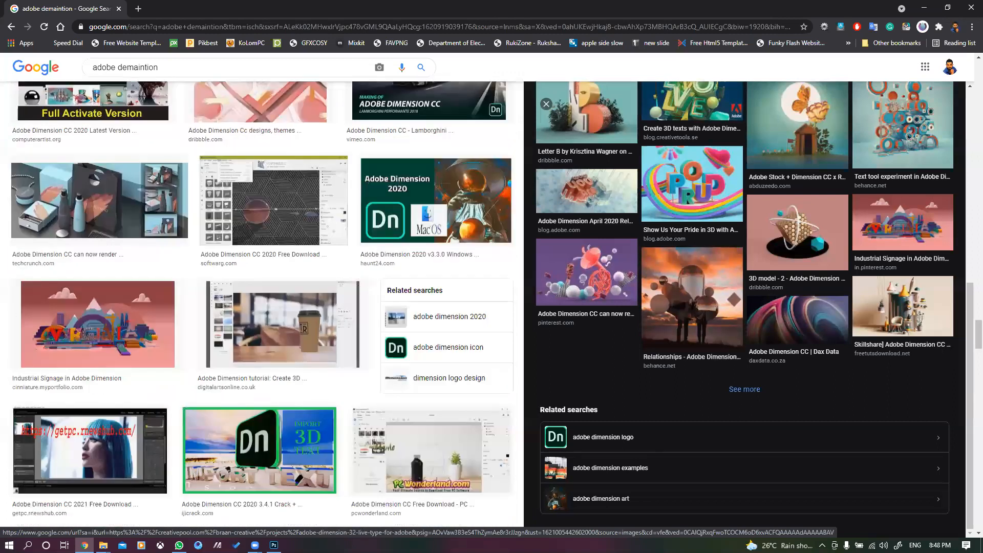
scroll(161, 202, "up", 2)
scroll(103, 197, "up", 10)
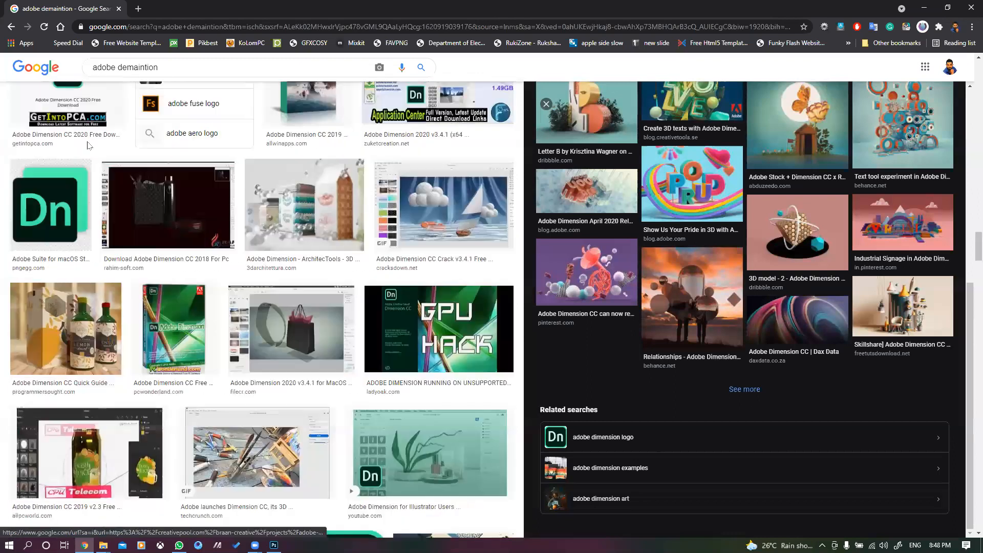
scroll(80, 139, "up", 8)
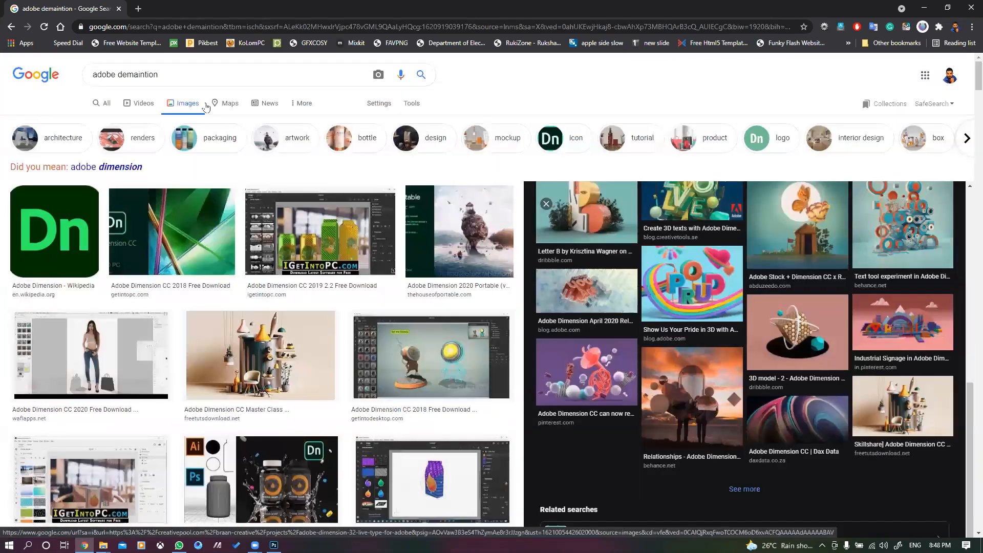
left_click(147, 105)
left_click(131, 195)
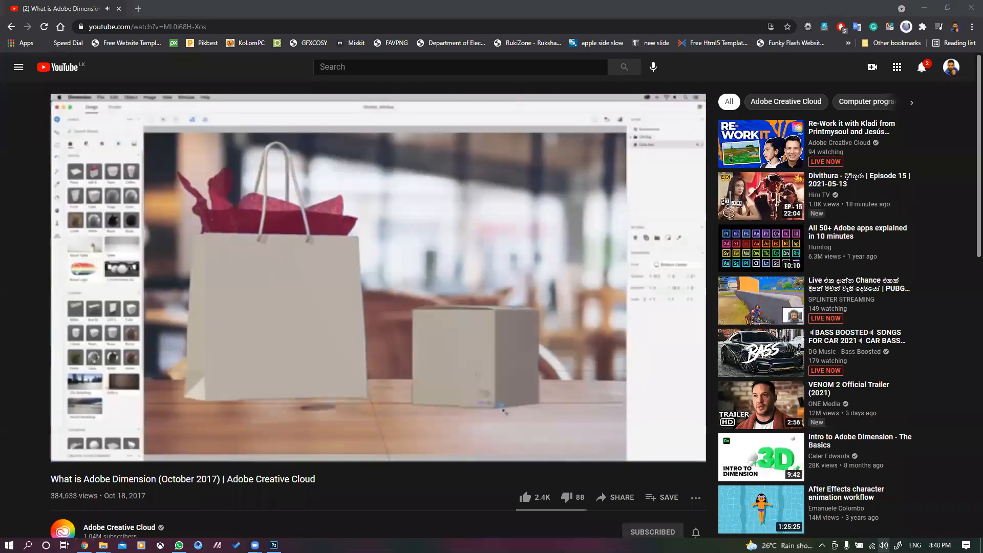
Step: Lower the computer's speaker volume while watching the Adobe Dimension video
left_click(883, 545)
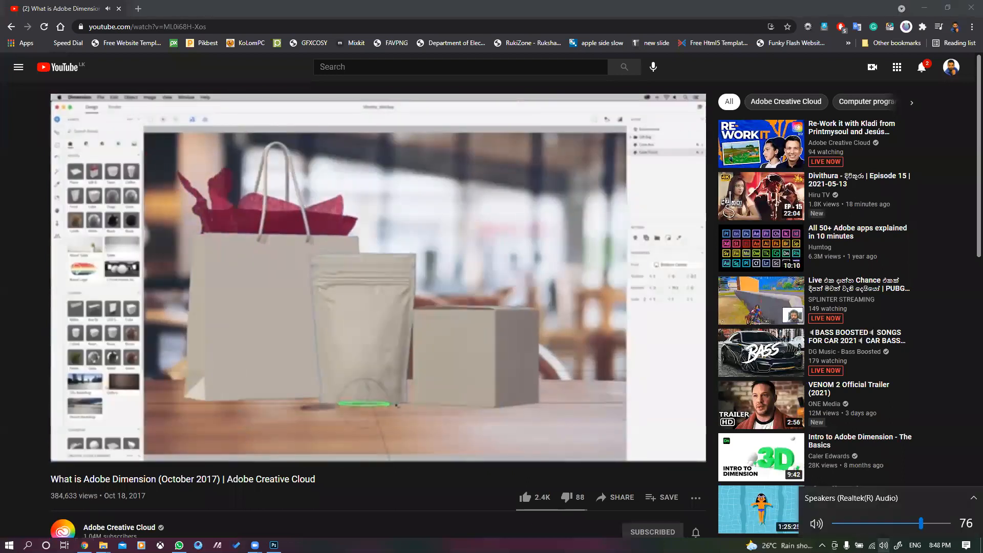
scroll(883, 545, "down", 12)
left_click(884, 545)
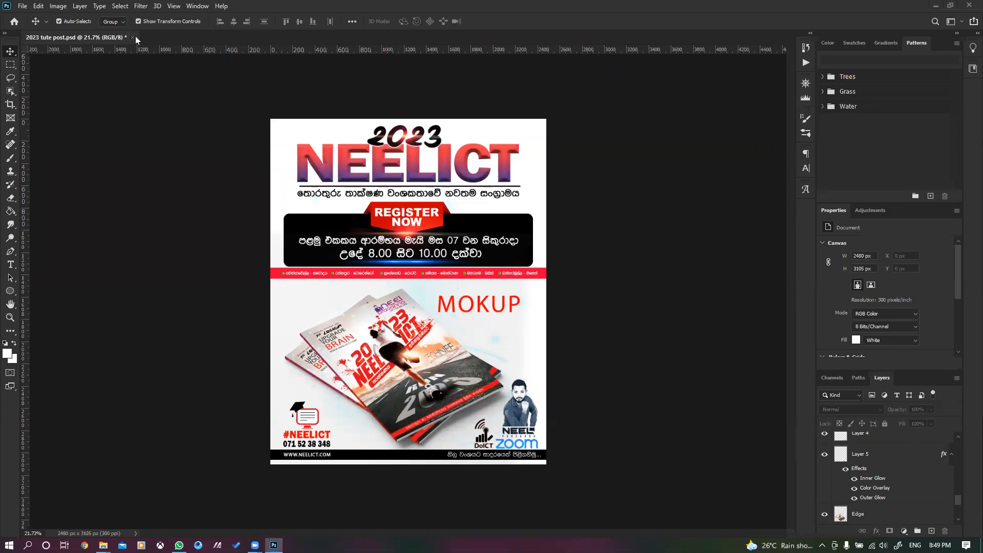
Step: Close the 2023 tute post.psd document and exit Photoshop
left_click(134, 37)
left_click(495, 204)
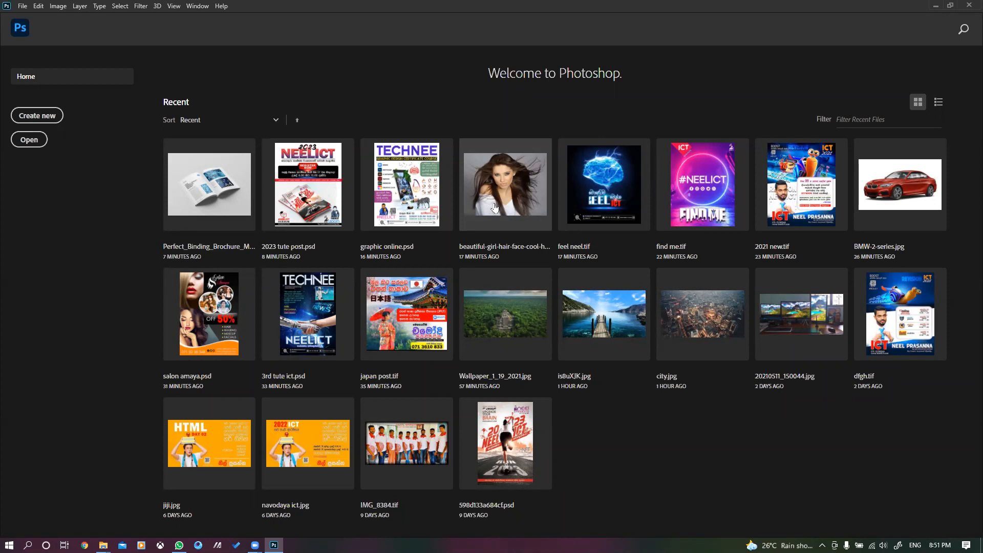
left_click(968, 4)
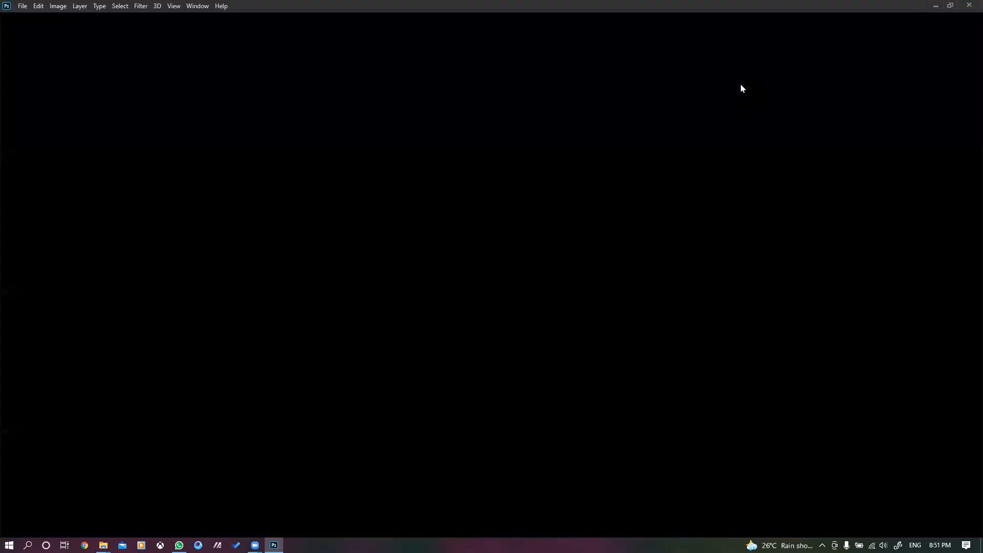
left_click(968, 4)
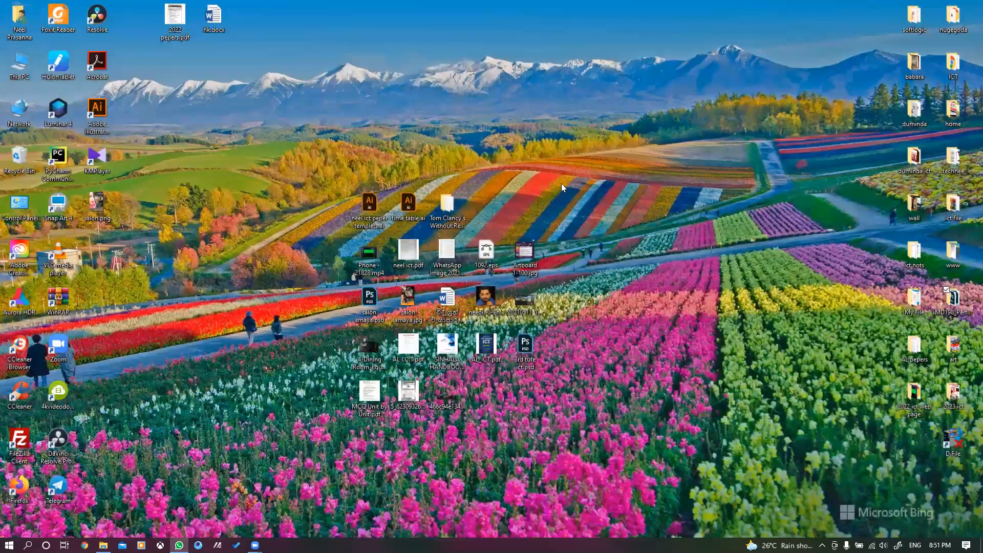